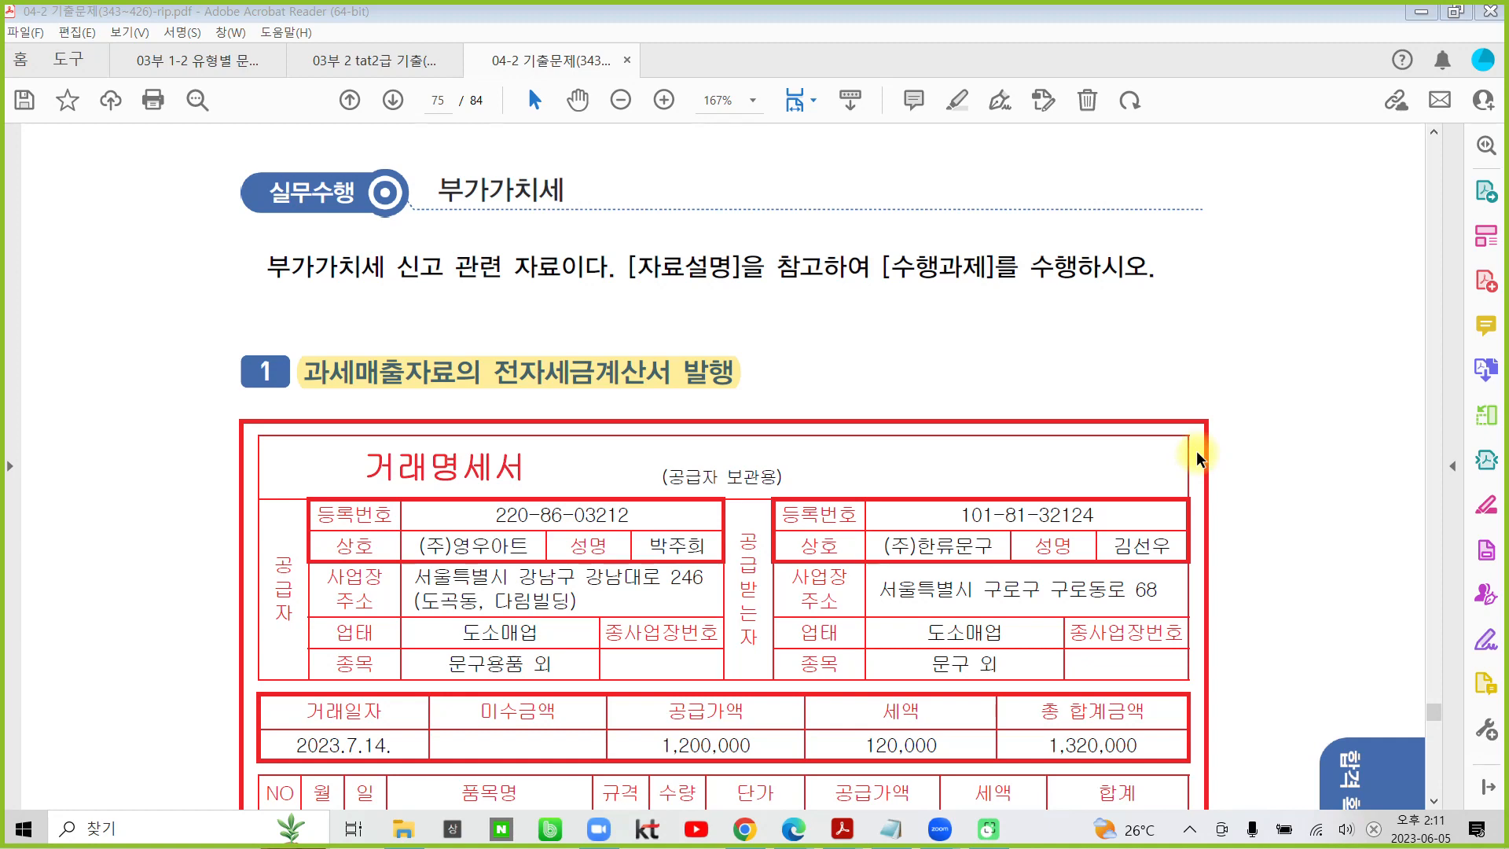
- Highlight the 부가가치세 heading beside 실무수행 in the PDF
{"action": "left_click_drag", "start_coordinate": [433, 197], "coordinate": [575, 191]}
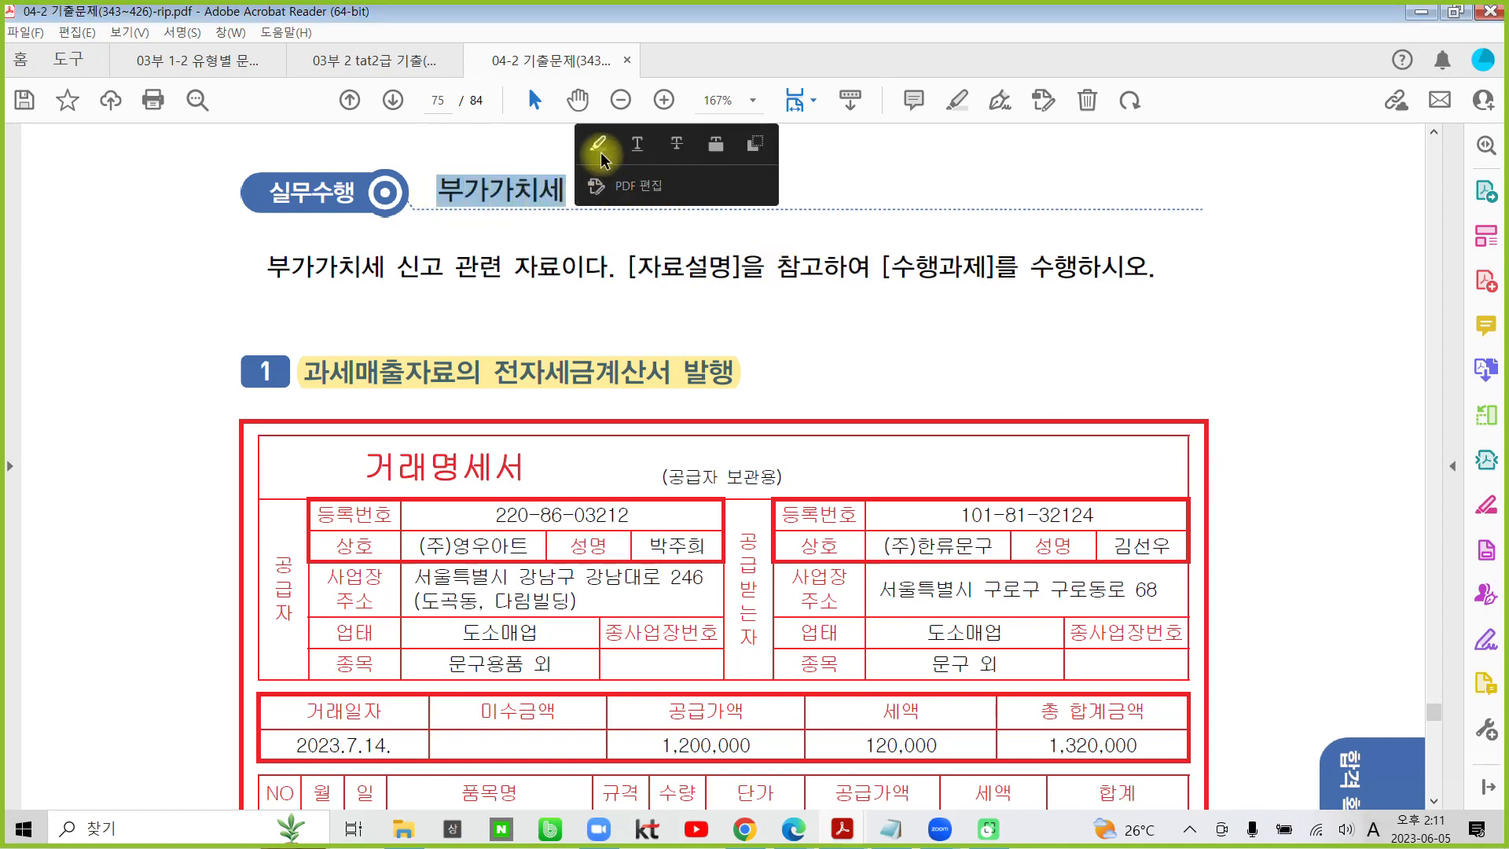
{"action": "left_click", "coordinate": [600, 152]}
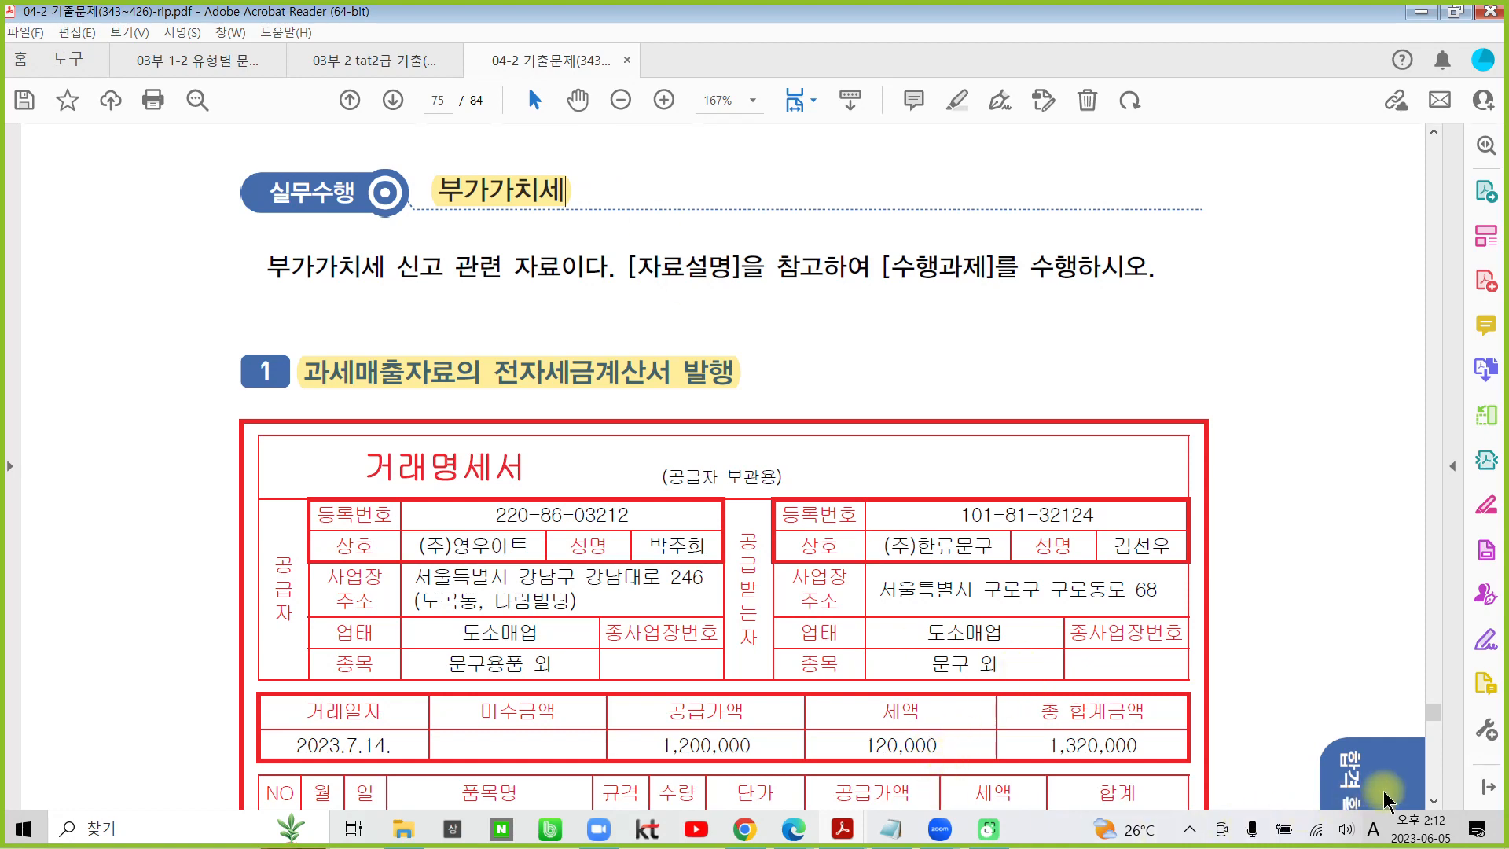
- Launch the 더존 Smart A 실무교육프로그램 2023 and set the 사용급수 to FAT 1급
{"action": "left_click", "coordinate": [11, 839]}
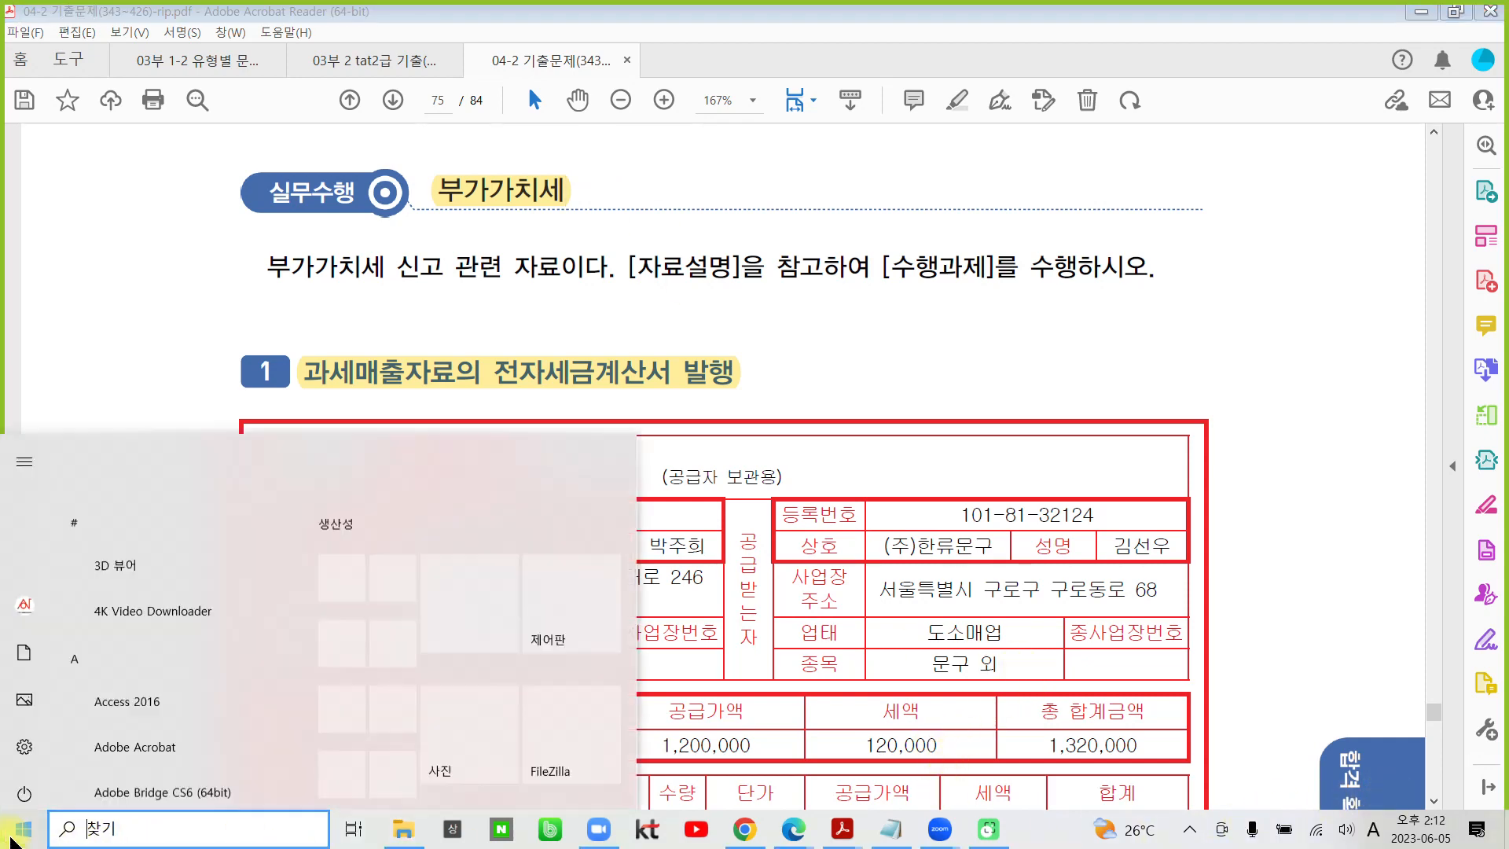
{"action": "scroll", "coordinate": [535, 734], "scroll_direction": "down", "scroll_amount": 2}
{"action": "left_click", "coordinate": [542, 577]}
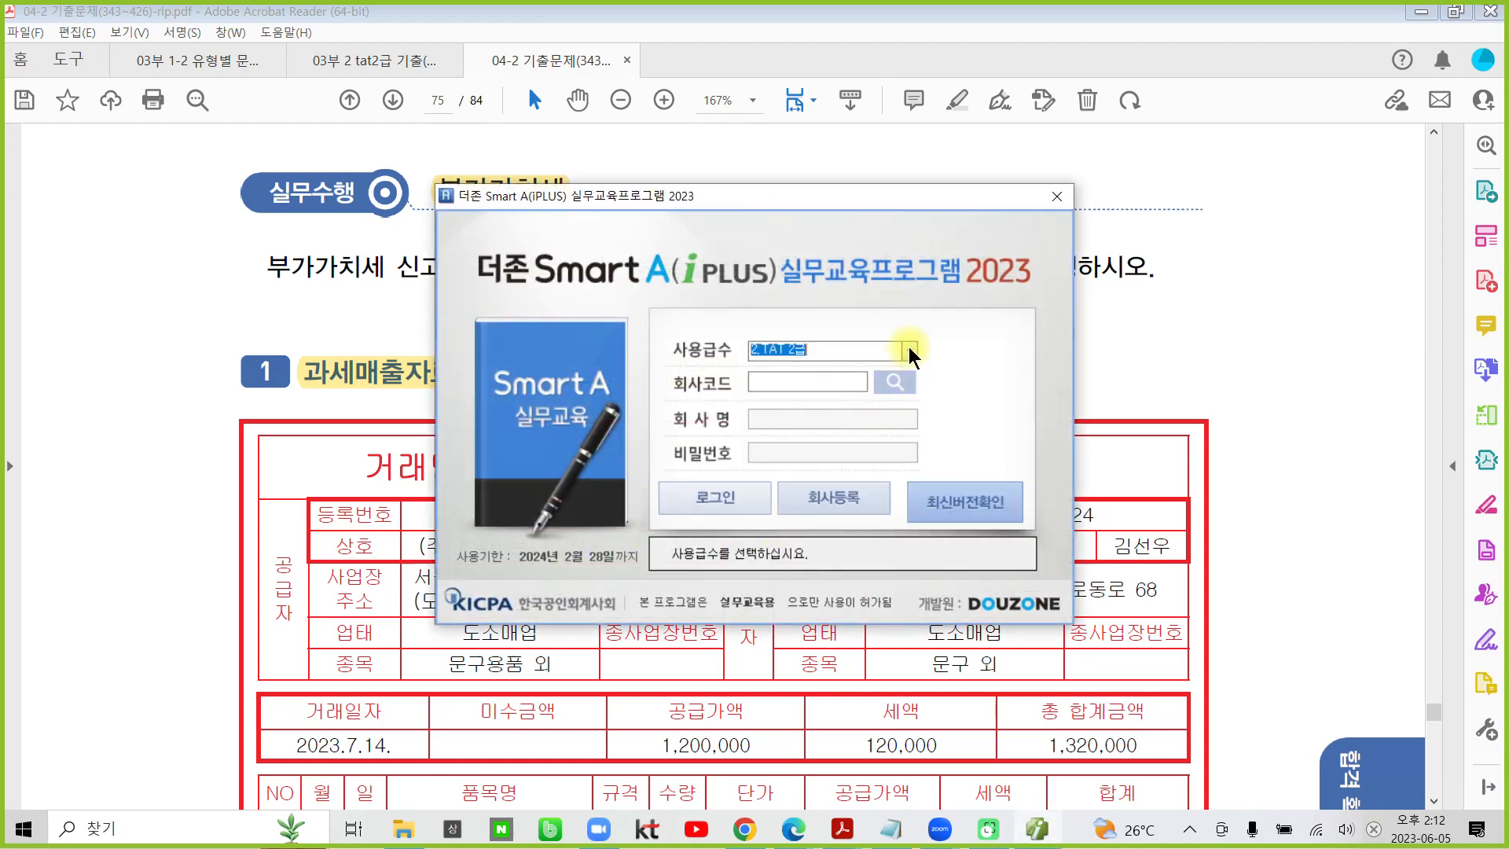
{"action": "left_click", "coordinate": [909, 351]}
{"action": "left_click", "coordinate": [847, 405]}
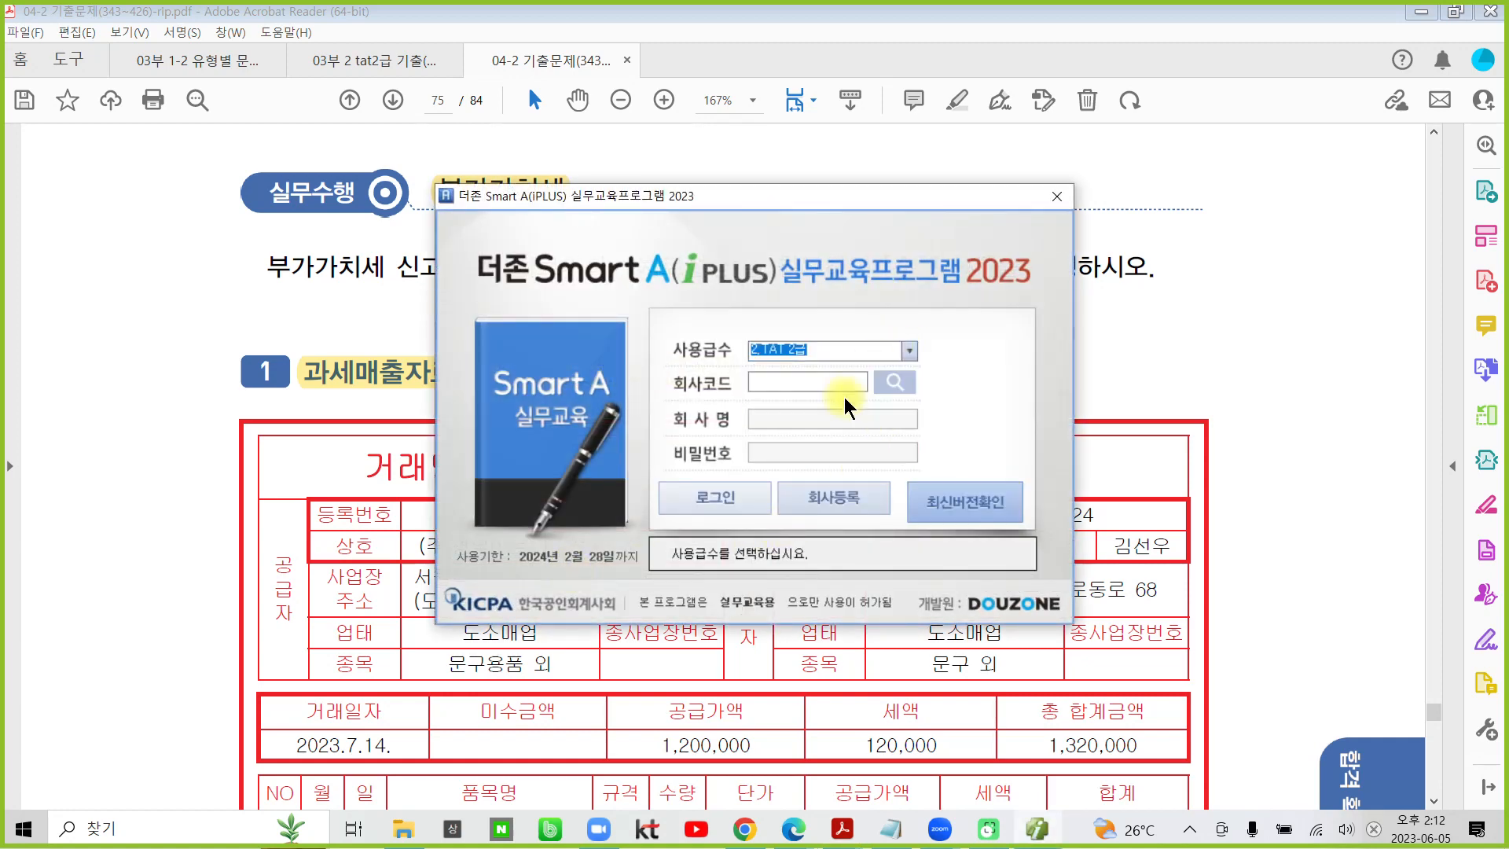
- Choose the company (주)영우아트 [기출 58회], log in, and maximize the program window
{"action": "left_click", "coordinate": [894, 384]}
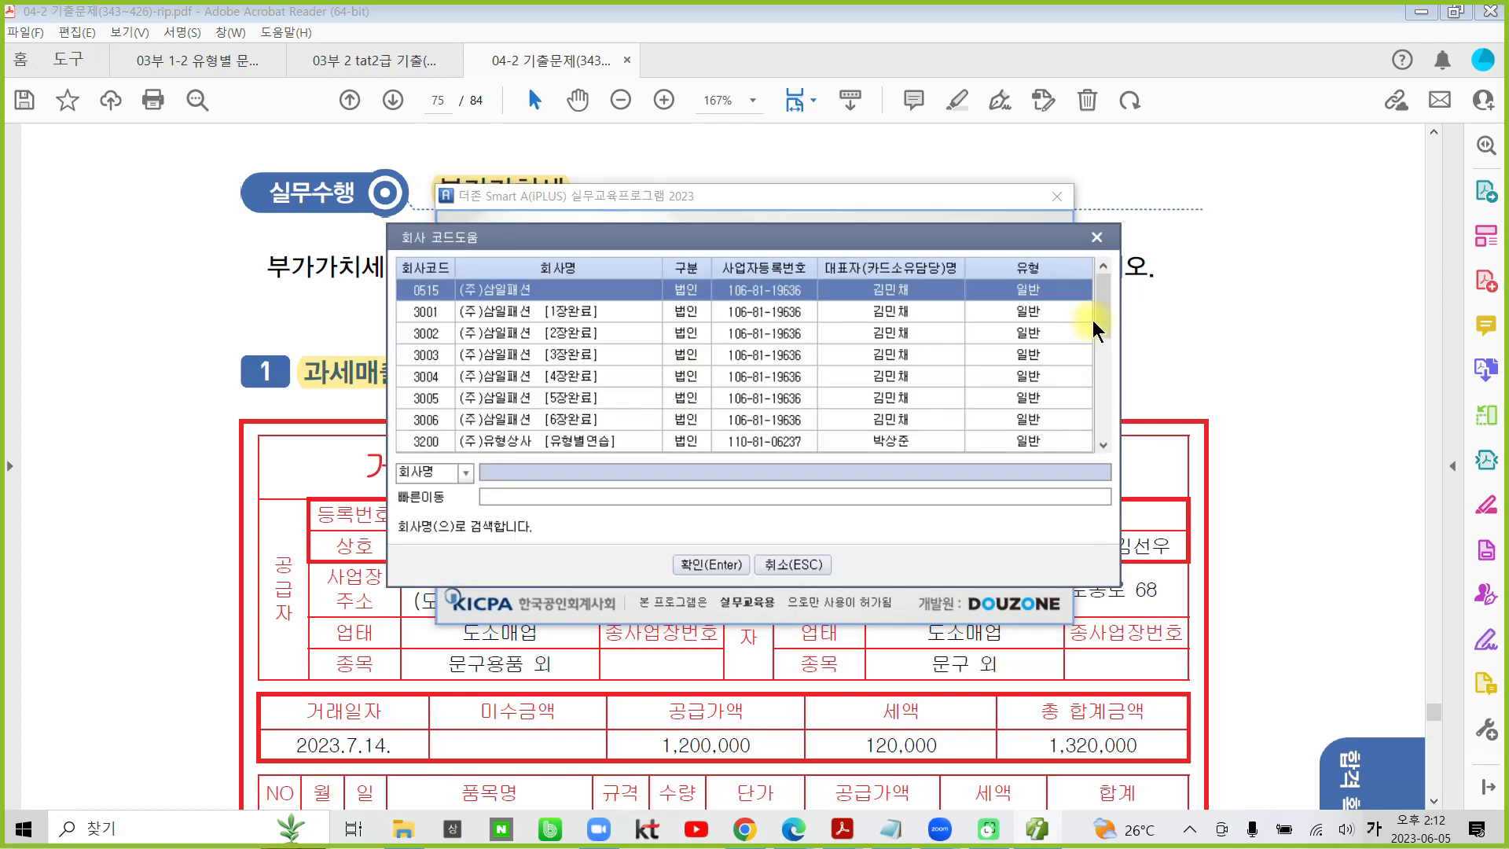
{"action": "left_click_drag", "start_coordinate": [1100, 284], "coordinate": [1097, 409]}
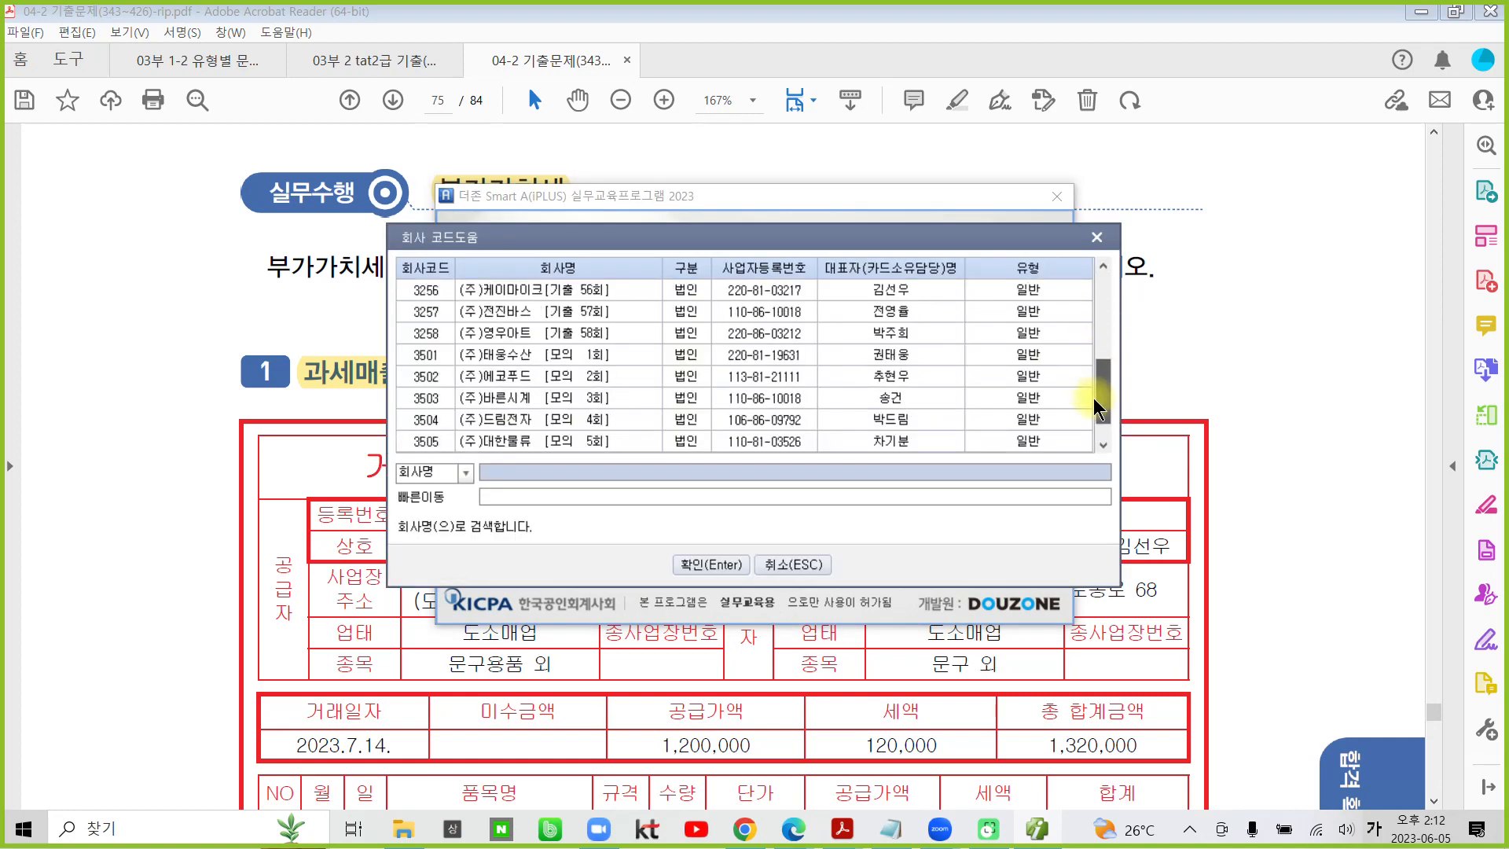
{"action": "left_click", "coordinate": [541, 333]}
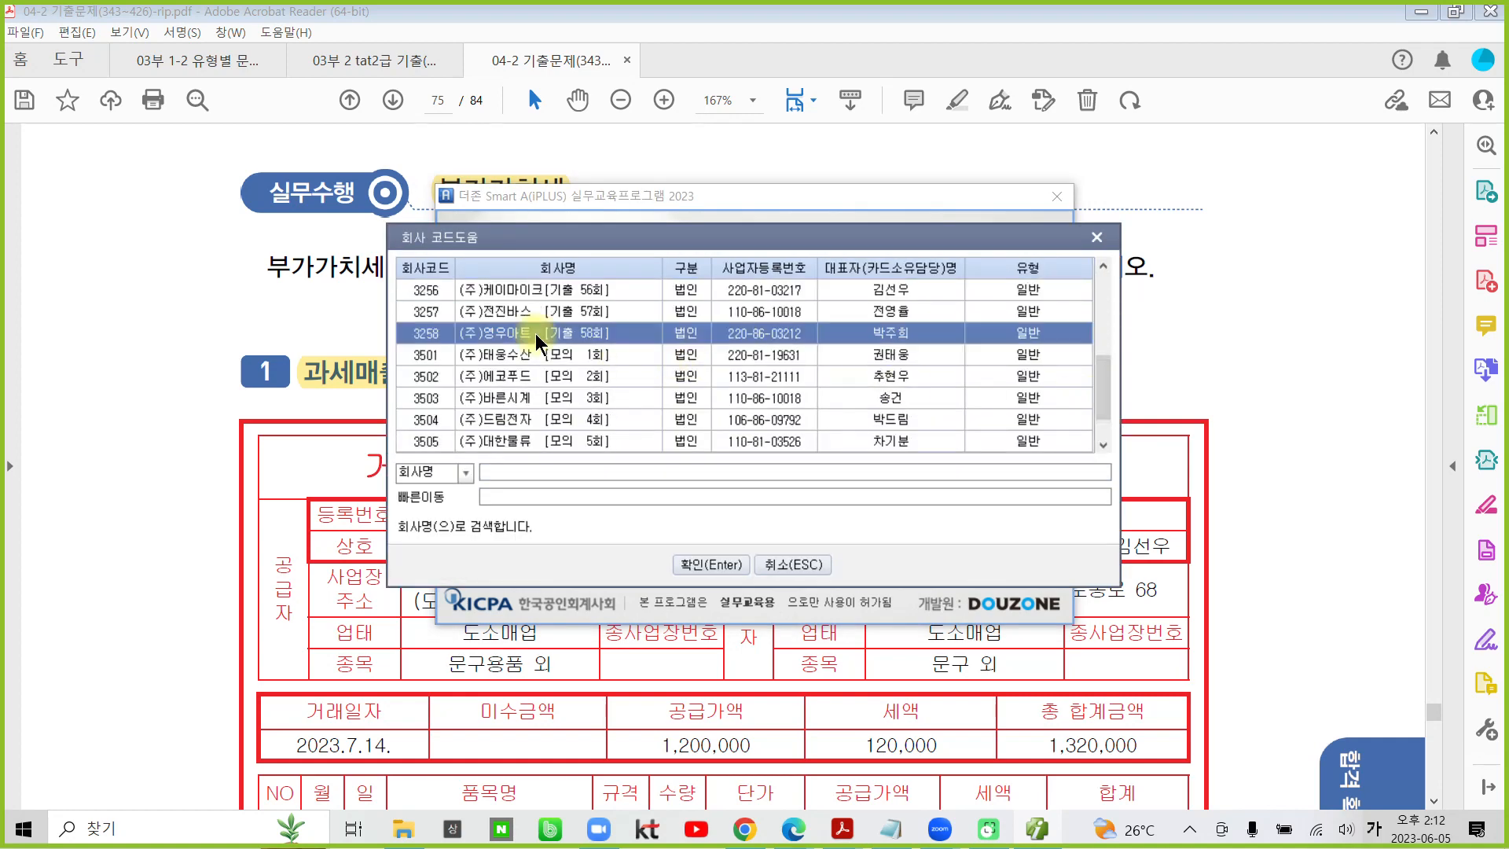
{"action": "left_click", "coordinate": [695, 564]}
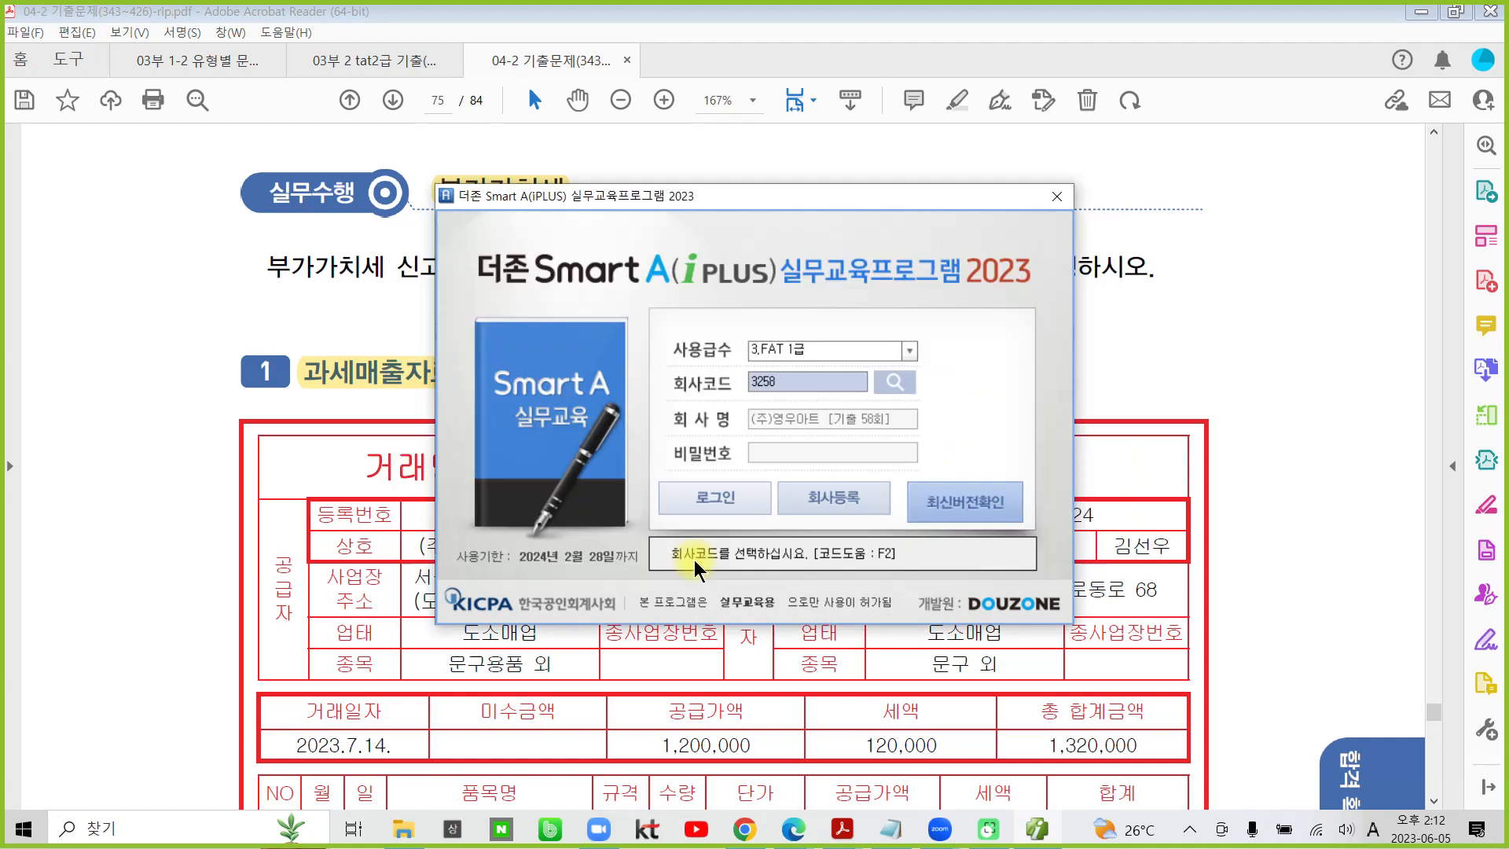
{"action": "left_click", "coordinate": [709, 496]}
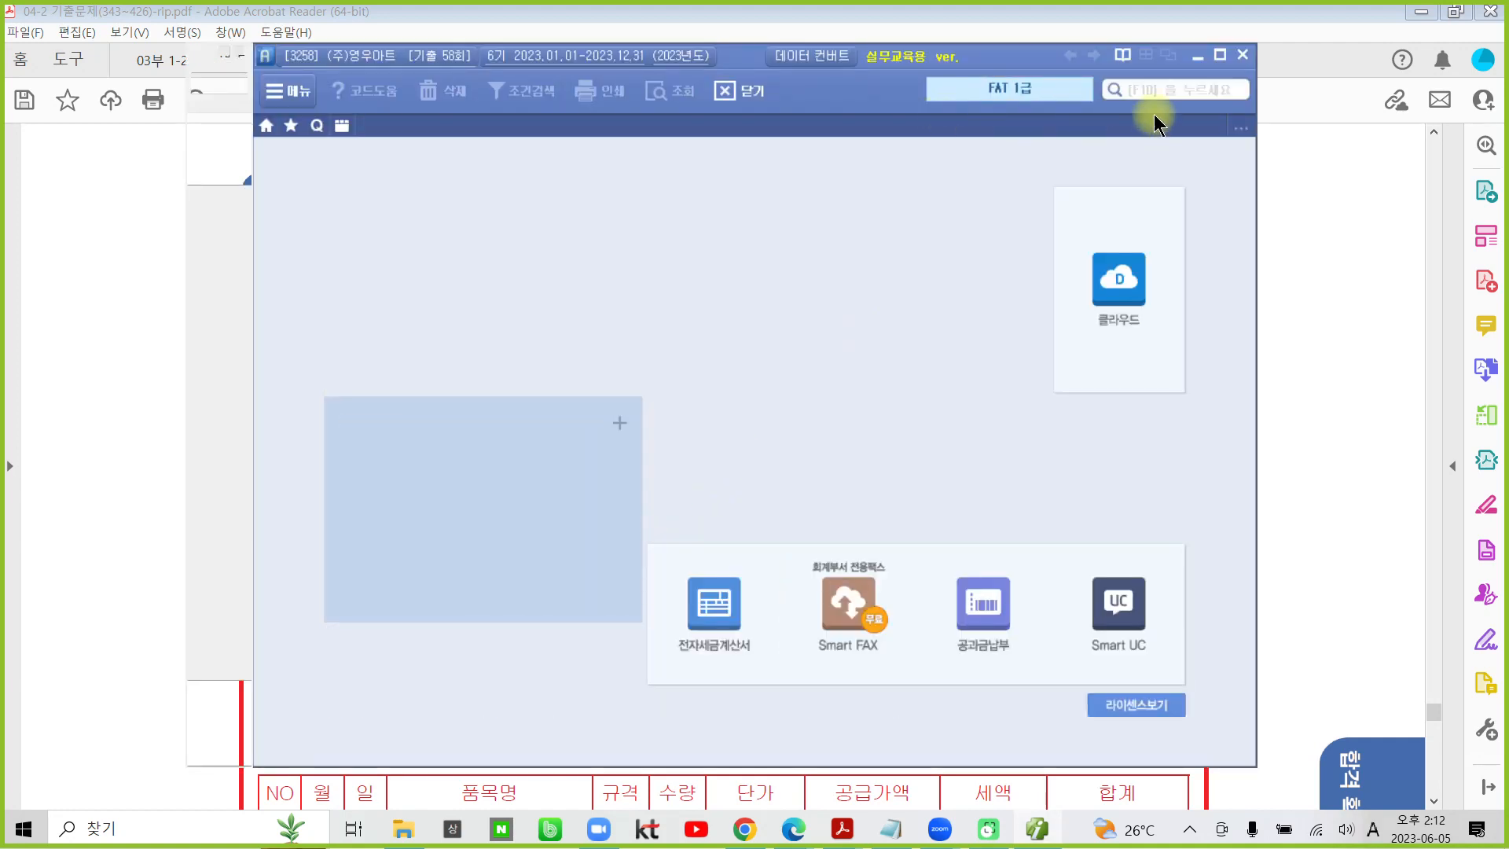
{"action": "left_click", "coordinate": [1218, 55]}
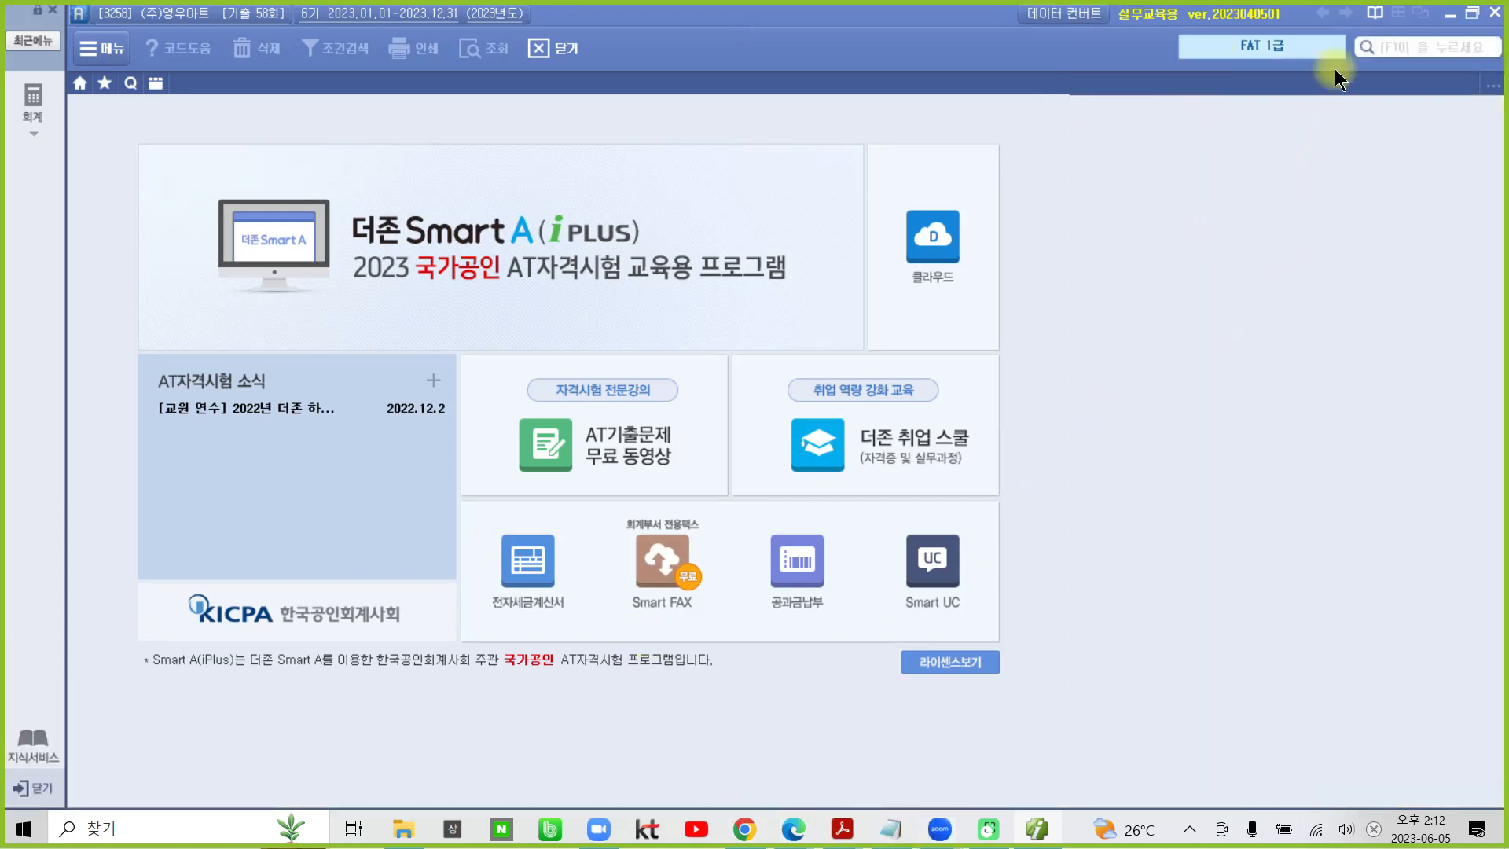
- Switch back to the PDF, review the 거래명세서 and its 수행과제, and highlight 현금 in the 자료설명 text
{"action": "left_click", "coordinate": [1454, 16]}
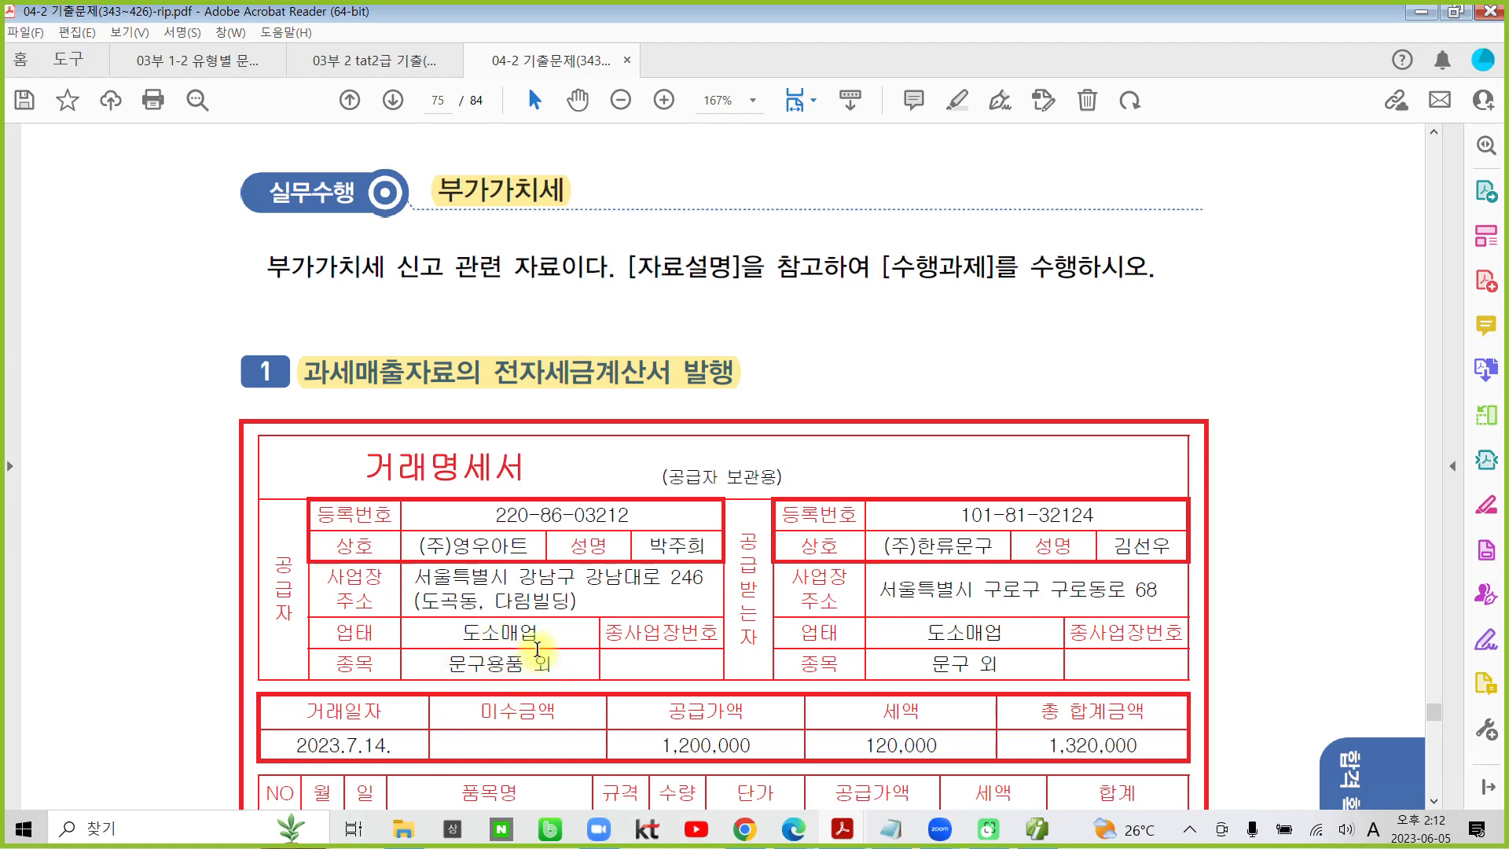
{"action": "scroll", "coordinate": [537, 649], "scroll_direction": "down", "scroll_amount": 3}
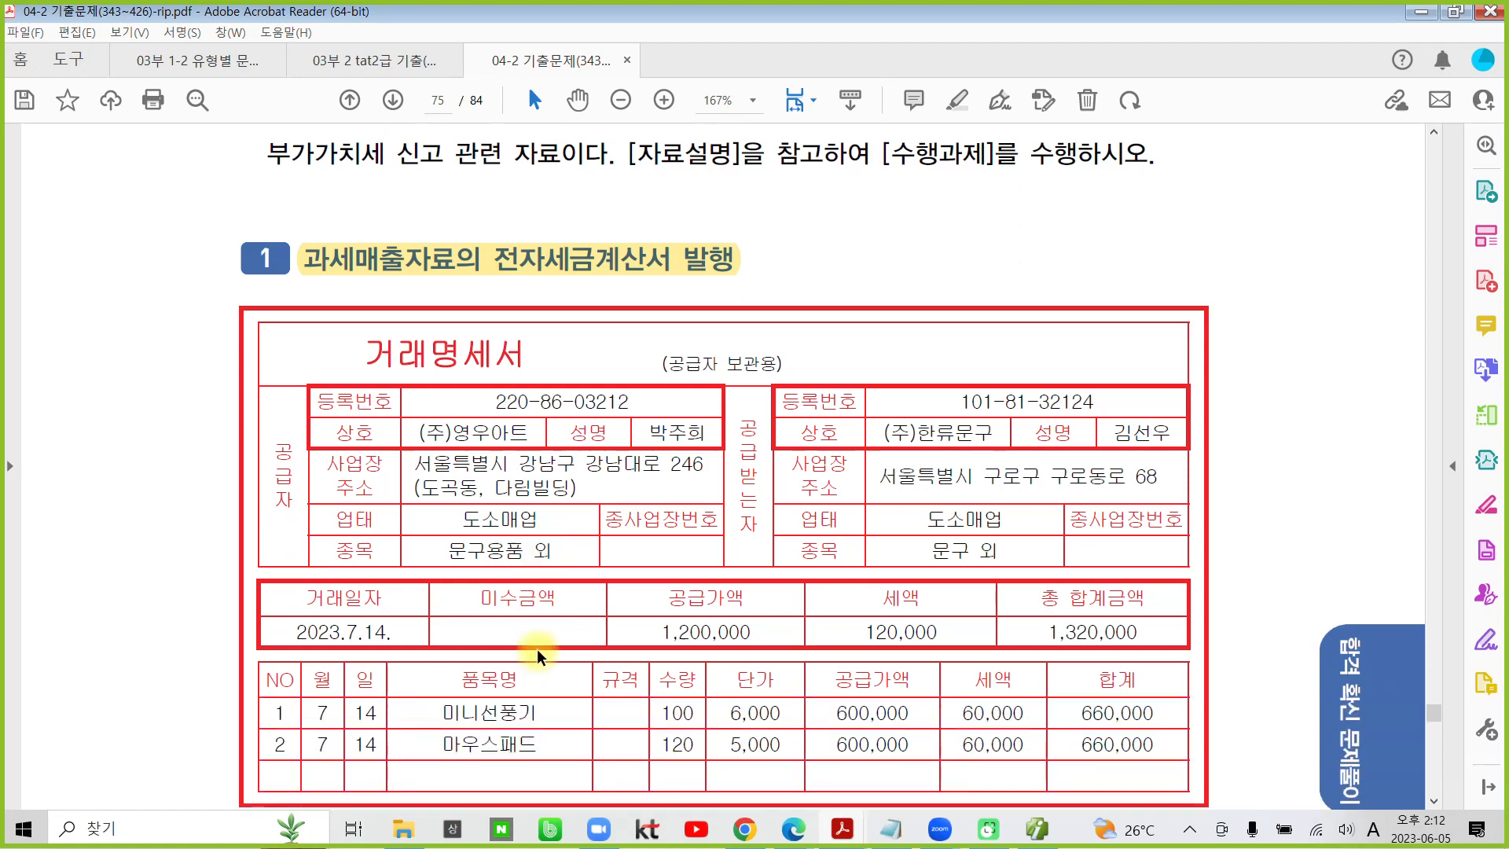
{"action": "scroll", "coordinate": [538, 655], "scroll_direction": "down", "scroll_amount": 8}
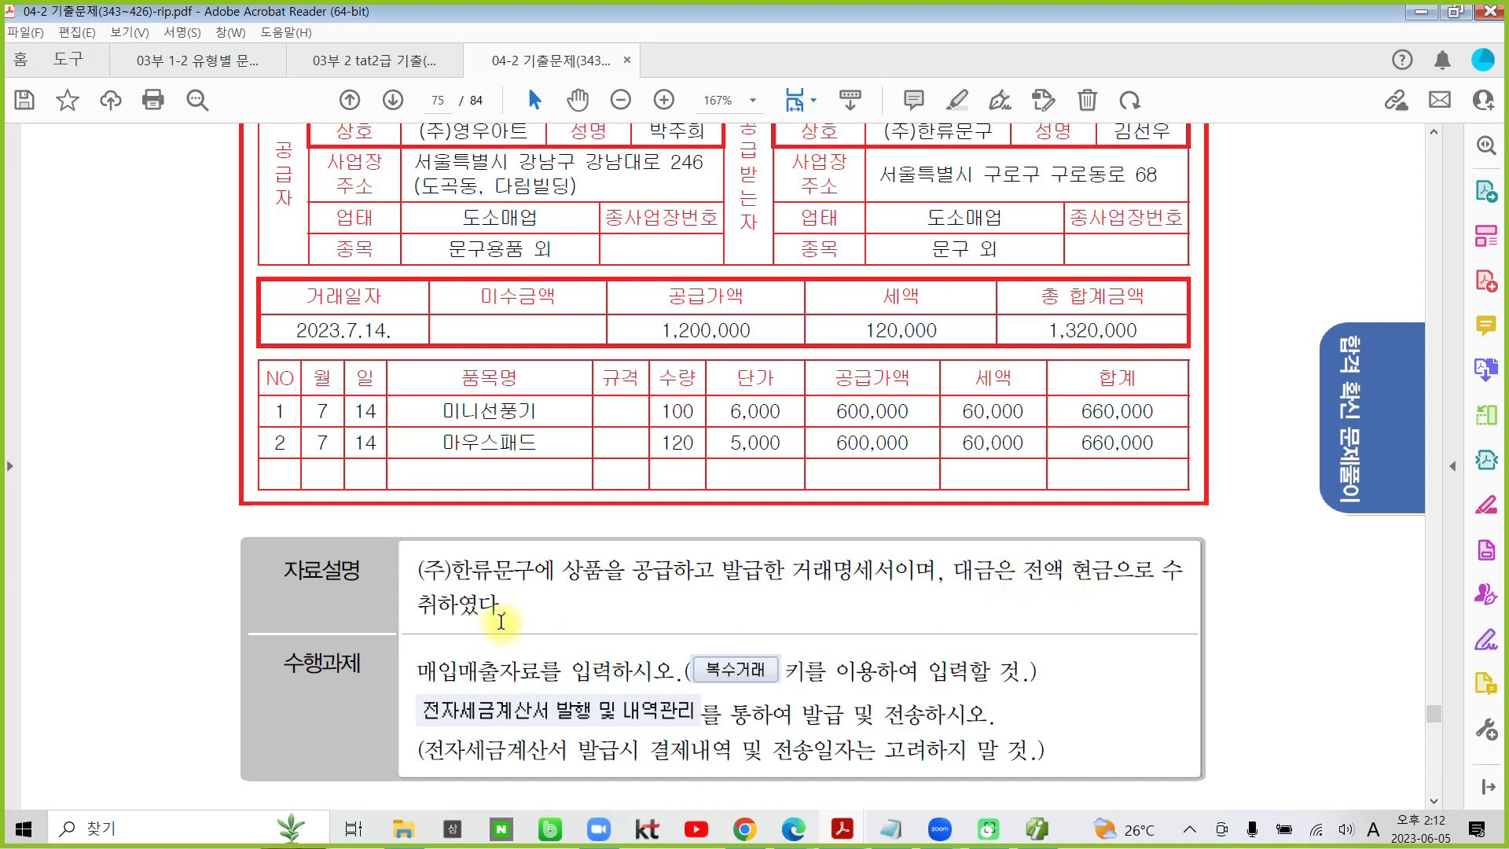
{"action": "left_click_drag", "start_coordinate": [1074, 576], "coordinate": [1114, 575]}
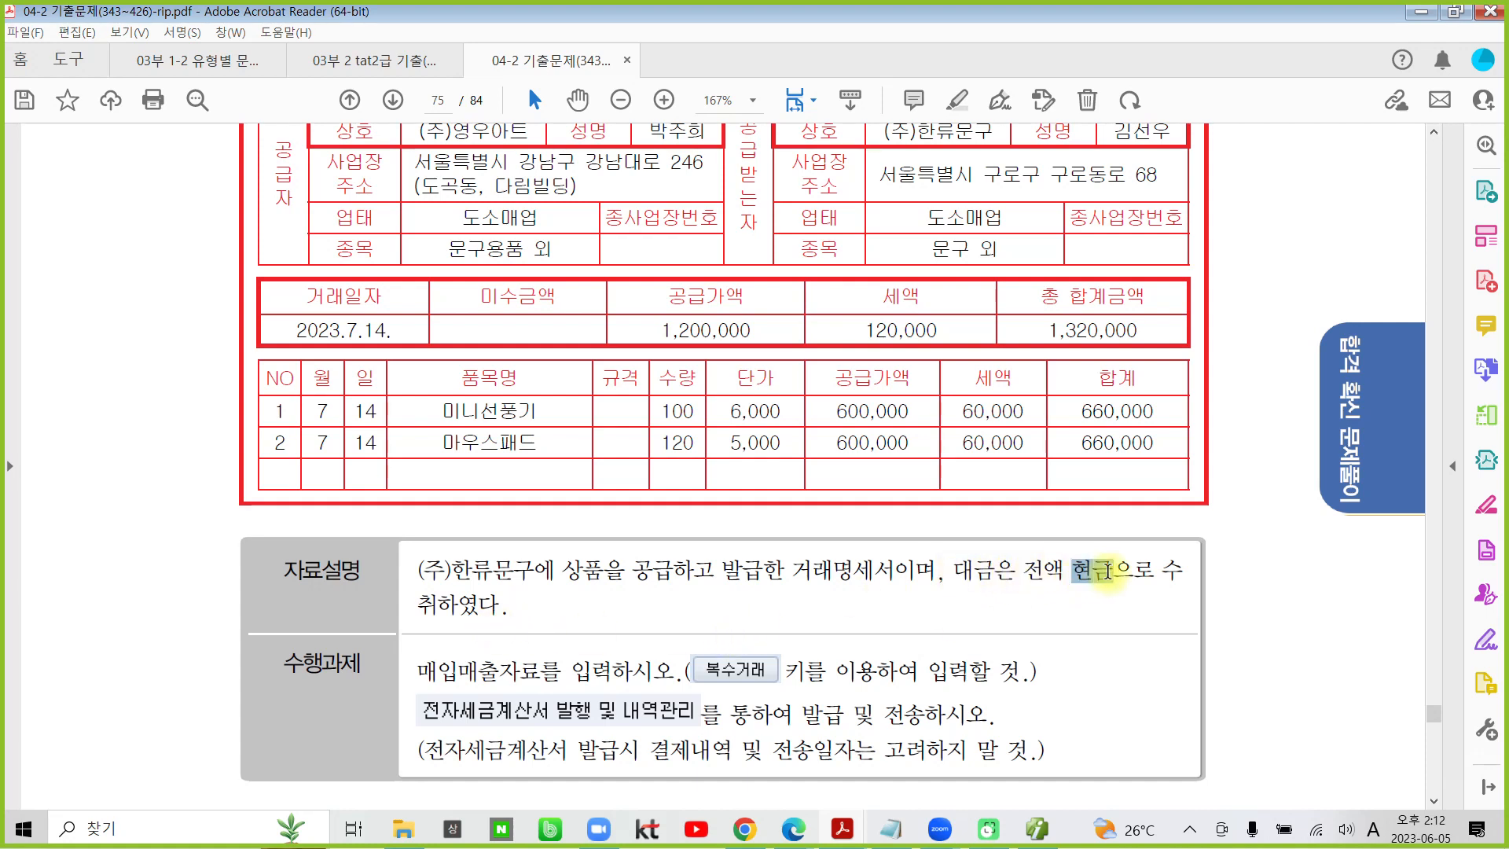
{"action": "left_click", "coordinate": [1144, 499]}
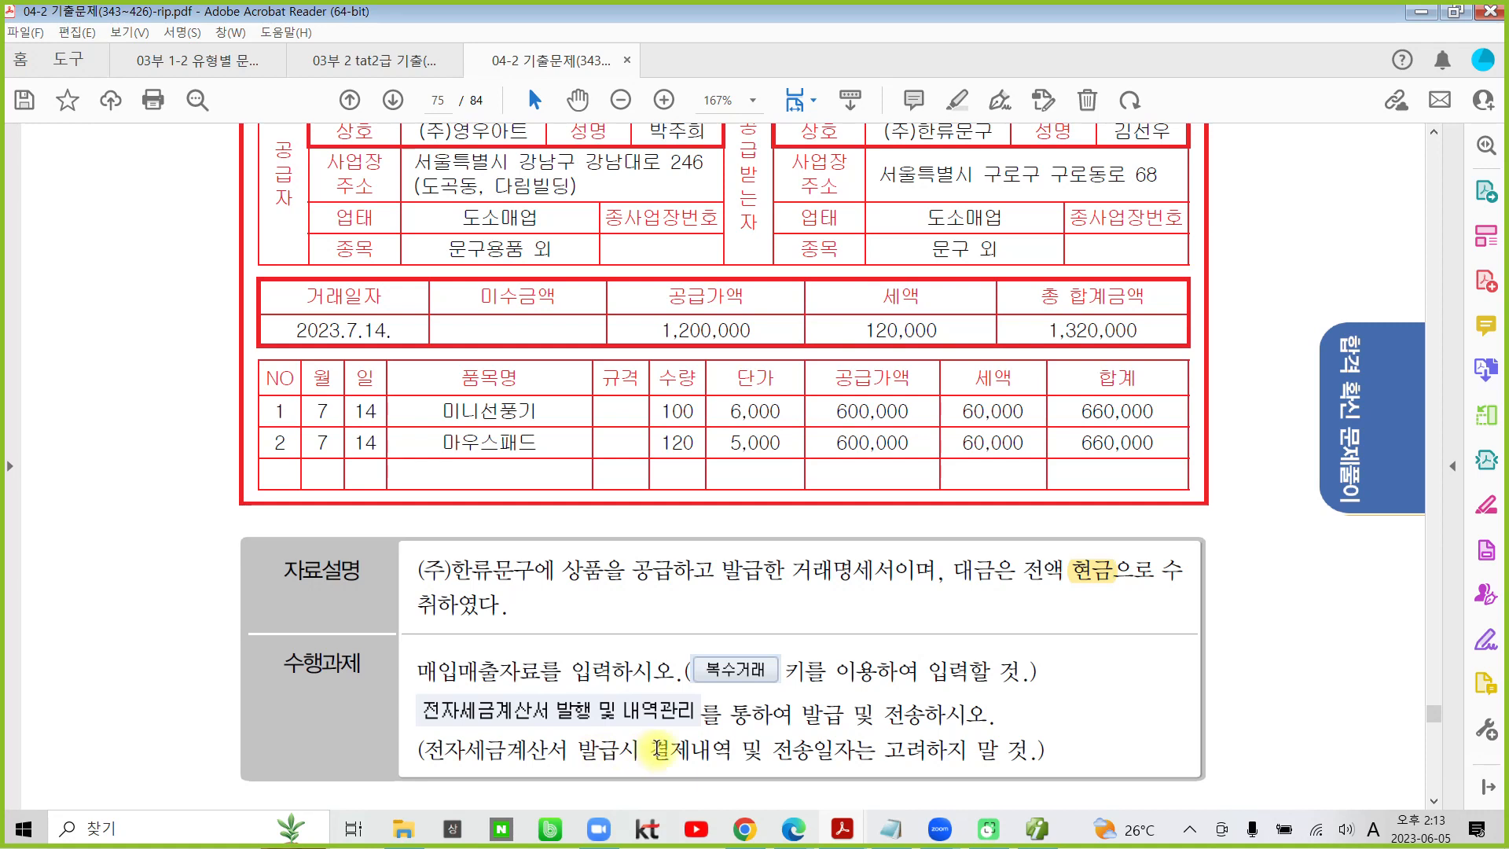
{"action": "left_click_drag", "start_coordinate": [650, 750], "coordinate": [853, 752]}
{"action": "left_click", "coordinate": [674, 756]}
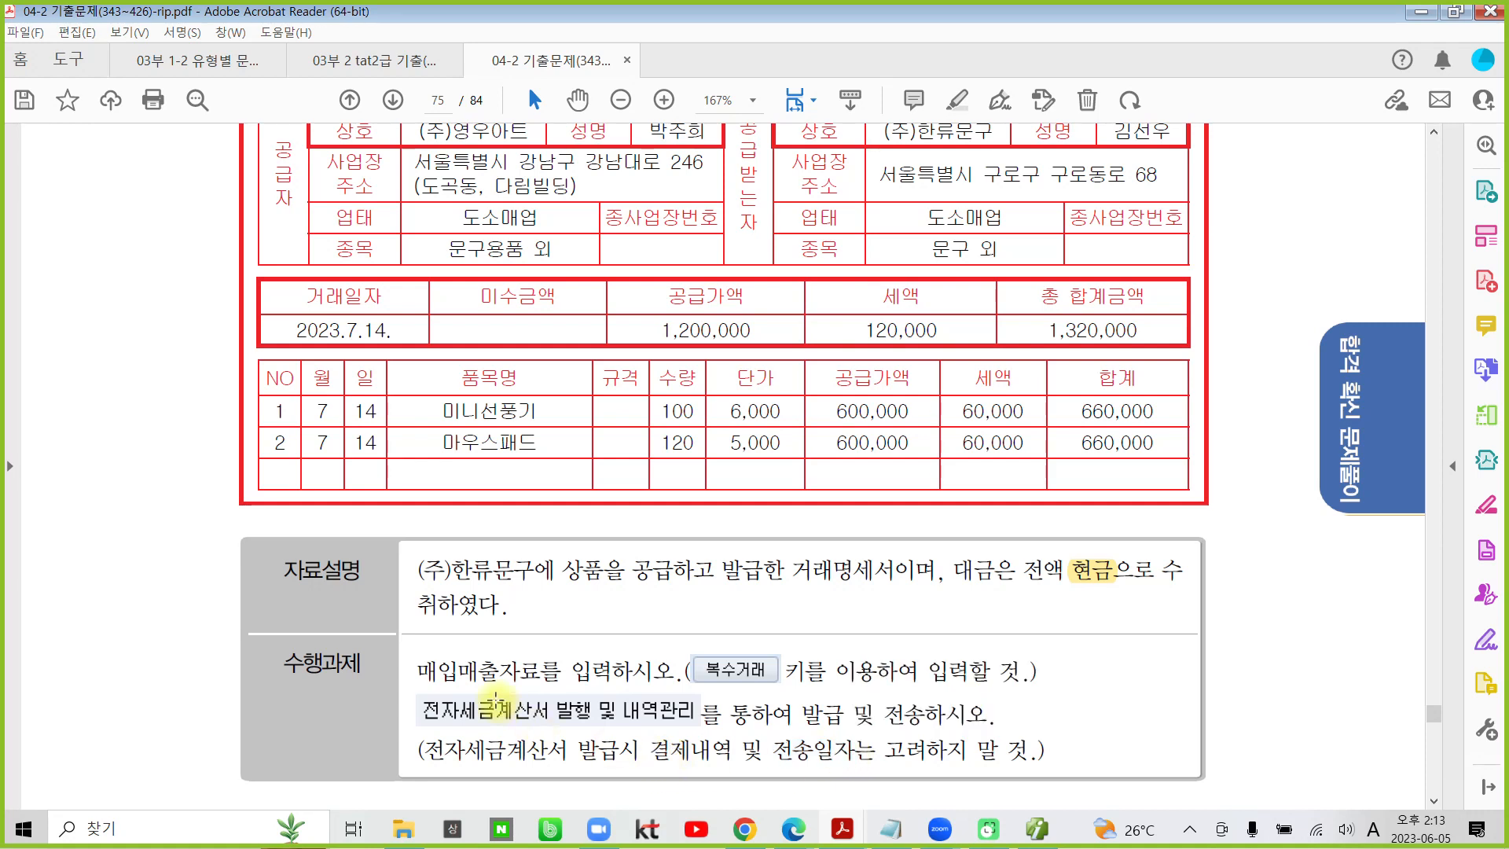
{"action": "scroll", "coordinate": [503, 707], "scroll_direction": "up", "scroll_amount": 1}
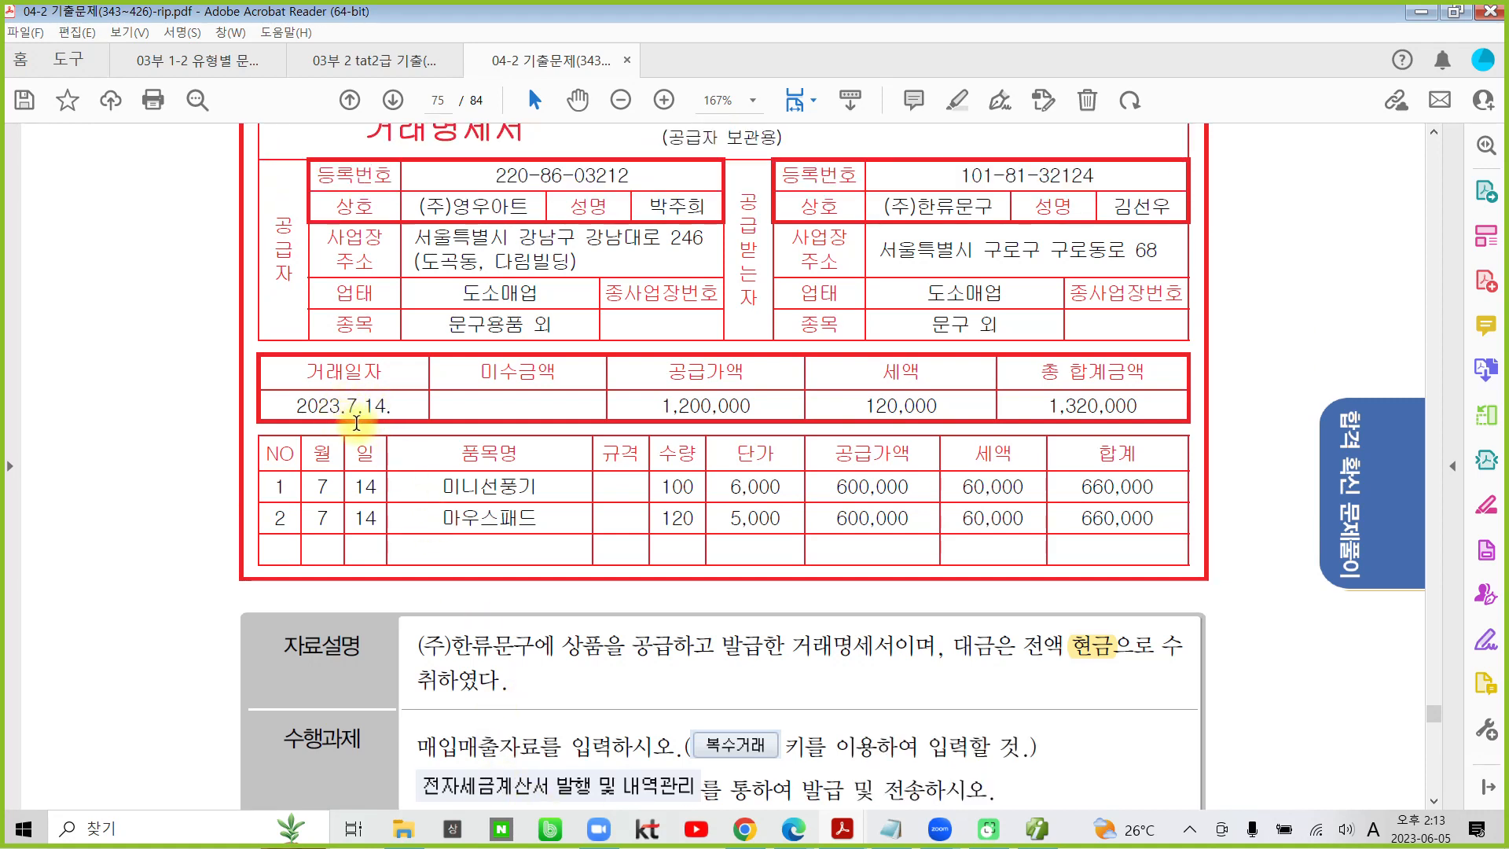
- Switch to Smart A and open 매입매출전표입력 under 전표입력/장부
{"action": "left_click", "coordinate": [1037, 829]}
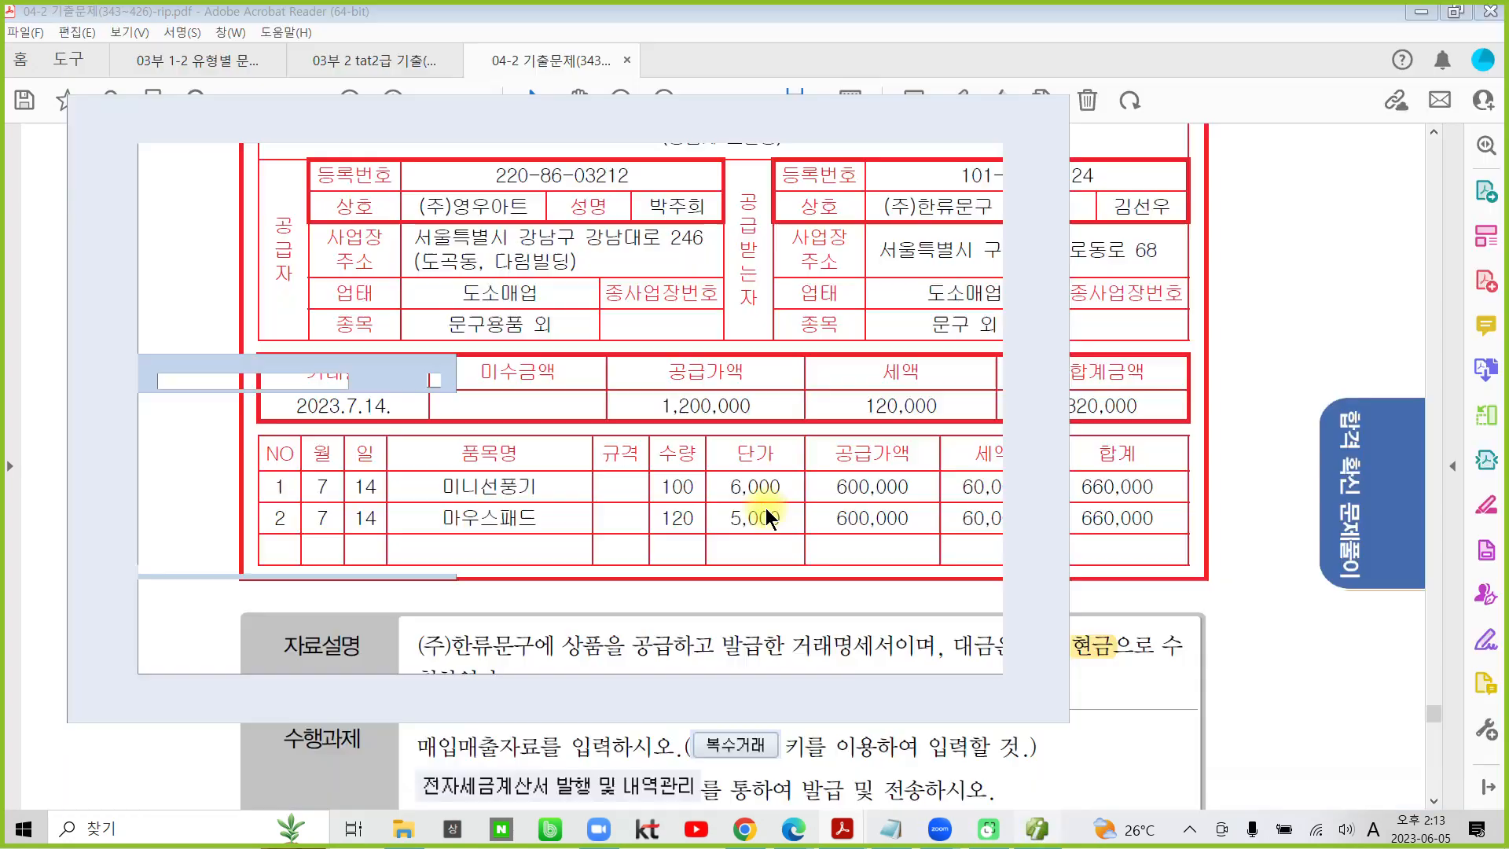
{"action": "left_click", "coordinate": [31, 110]}
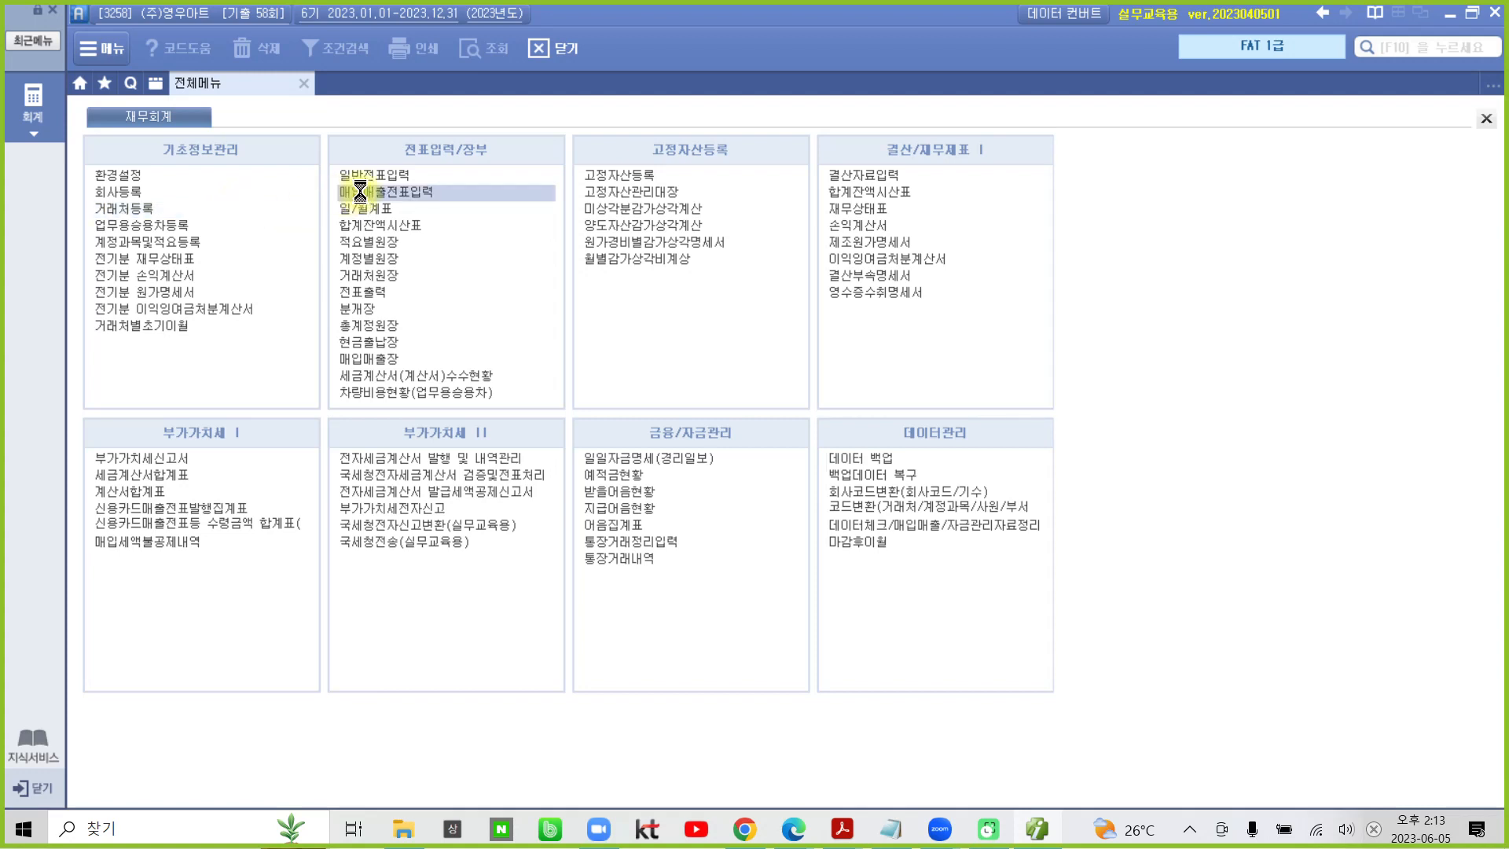
{"action": "left_click", "coordinate": [359, 192]}
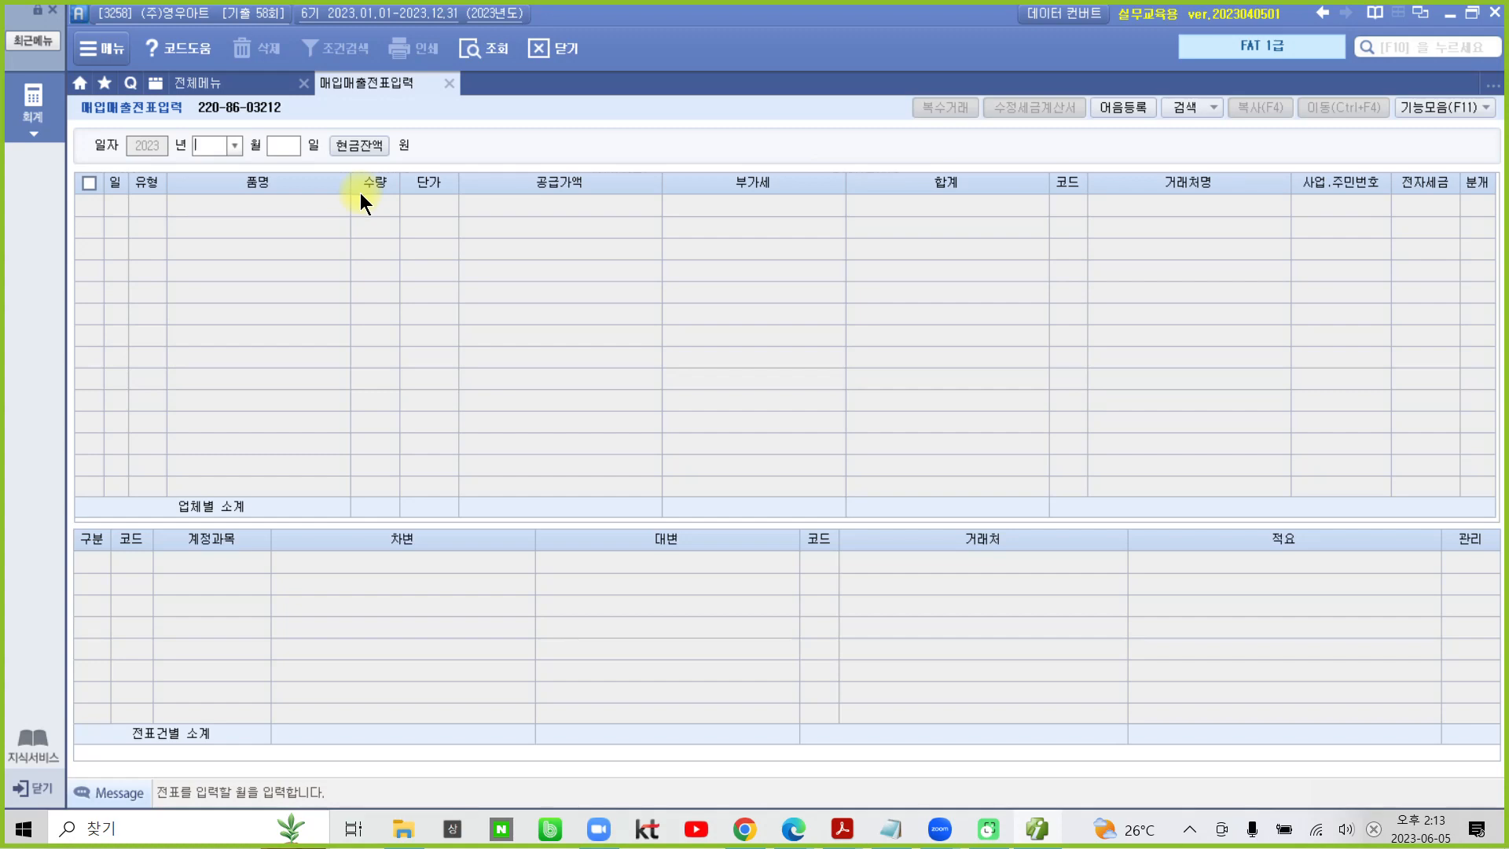
- Start a sales voucher dated month 07, day 14, with the transaction type 11. 과세
{"action": "type", "text": "07"}
{"action": "key", "text": "Return"}
{"action": "type", "text": "14"}
{"action": "key", "text": "Return"}
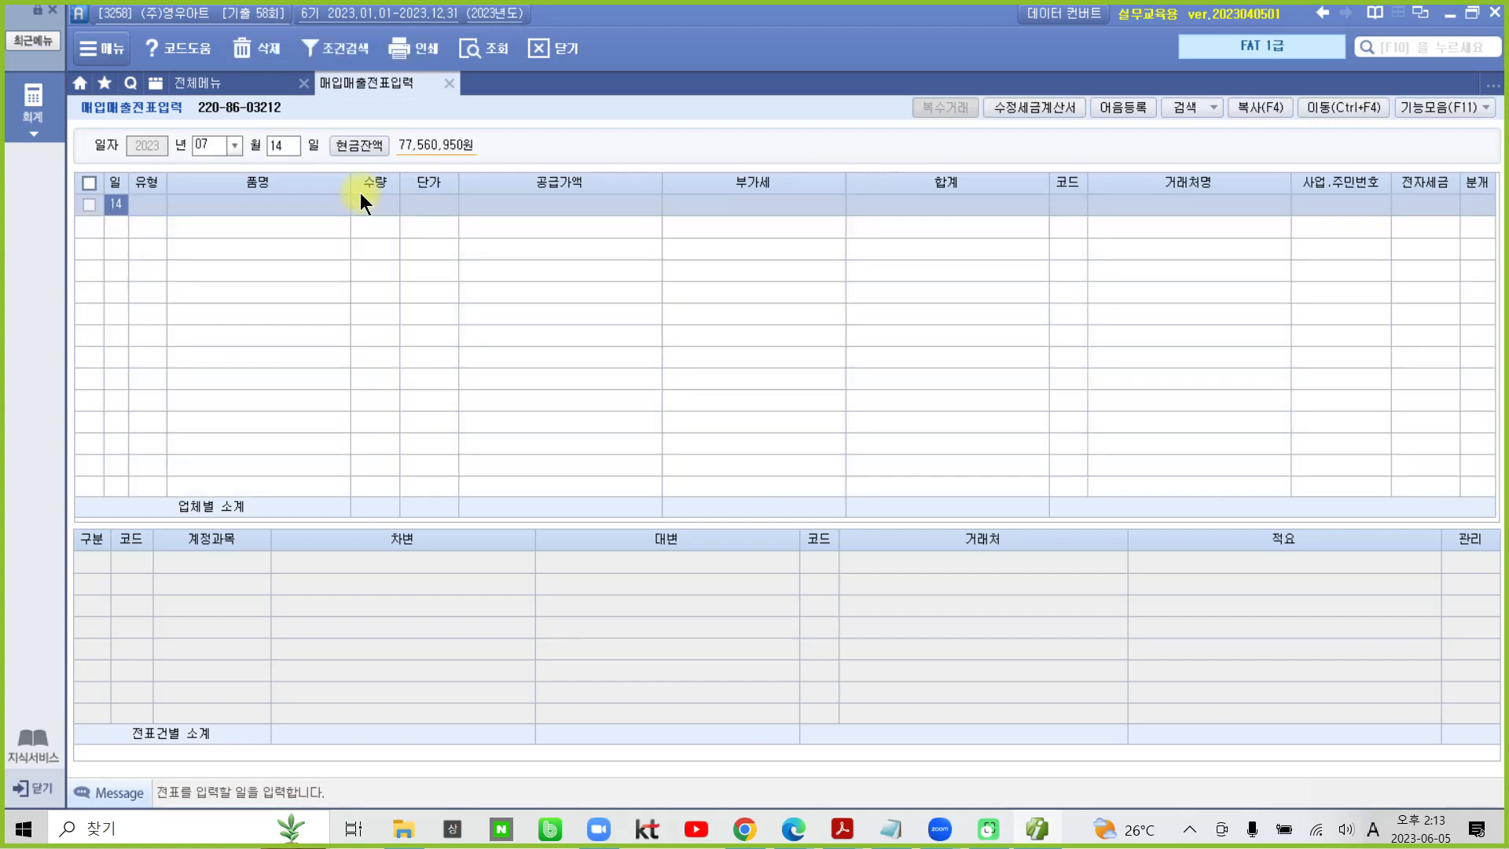
{"action": "key", "text": "Return"}
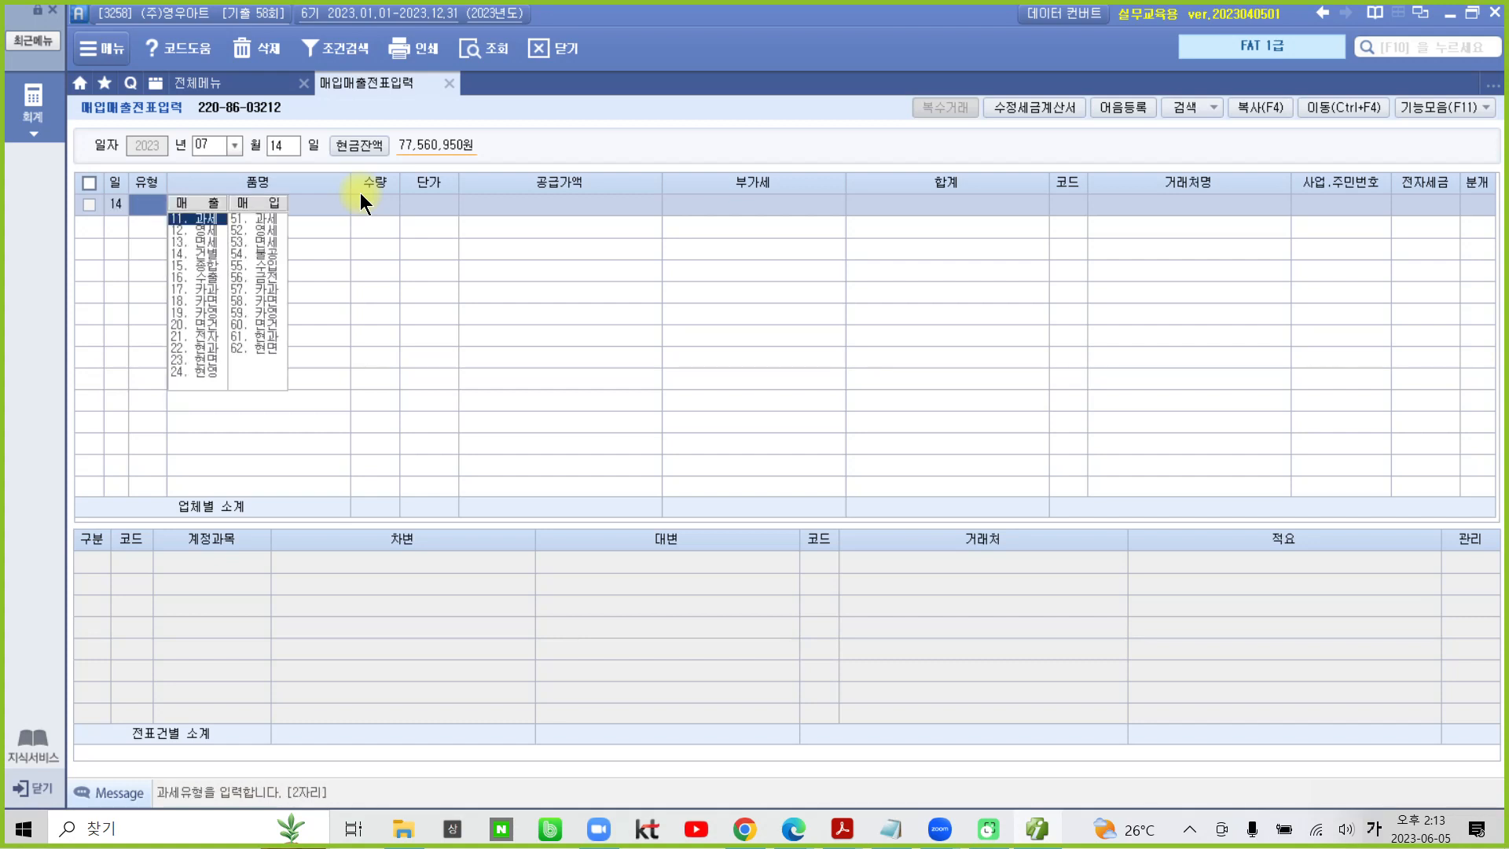
{"action": "type", "text": "11"}
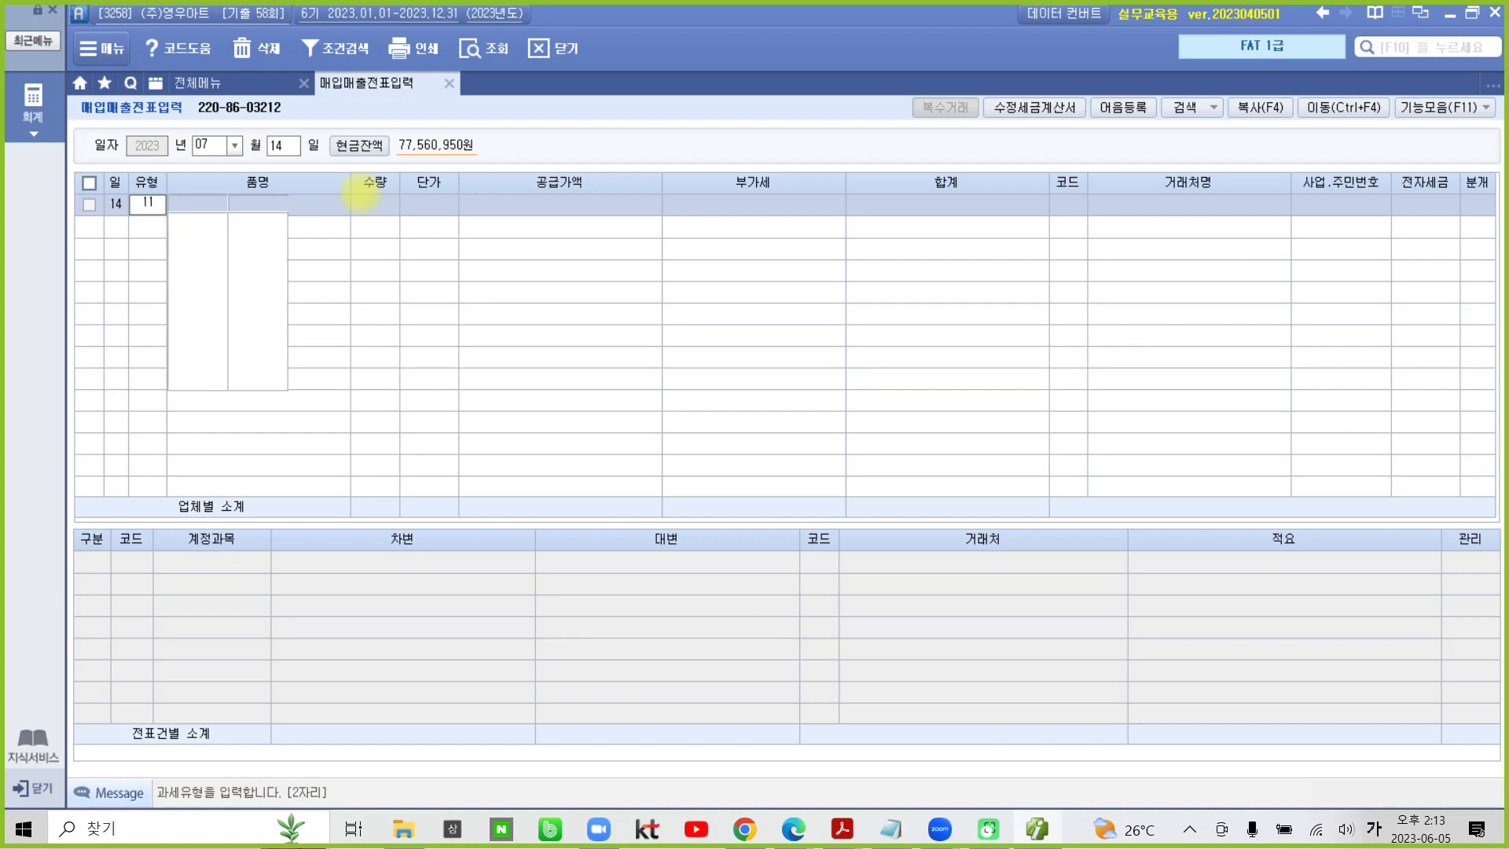
{"action": "key", "text": "Return"}
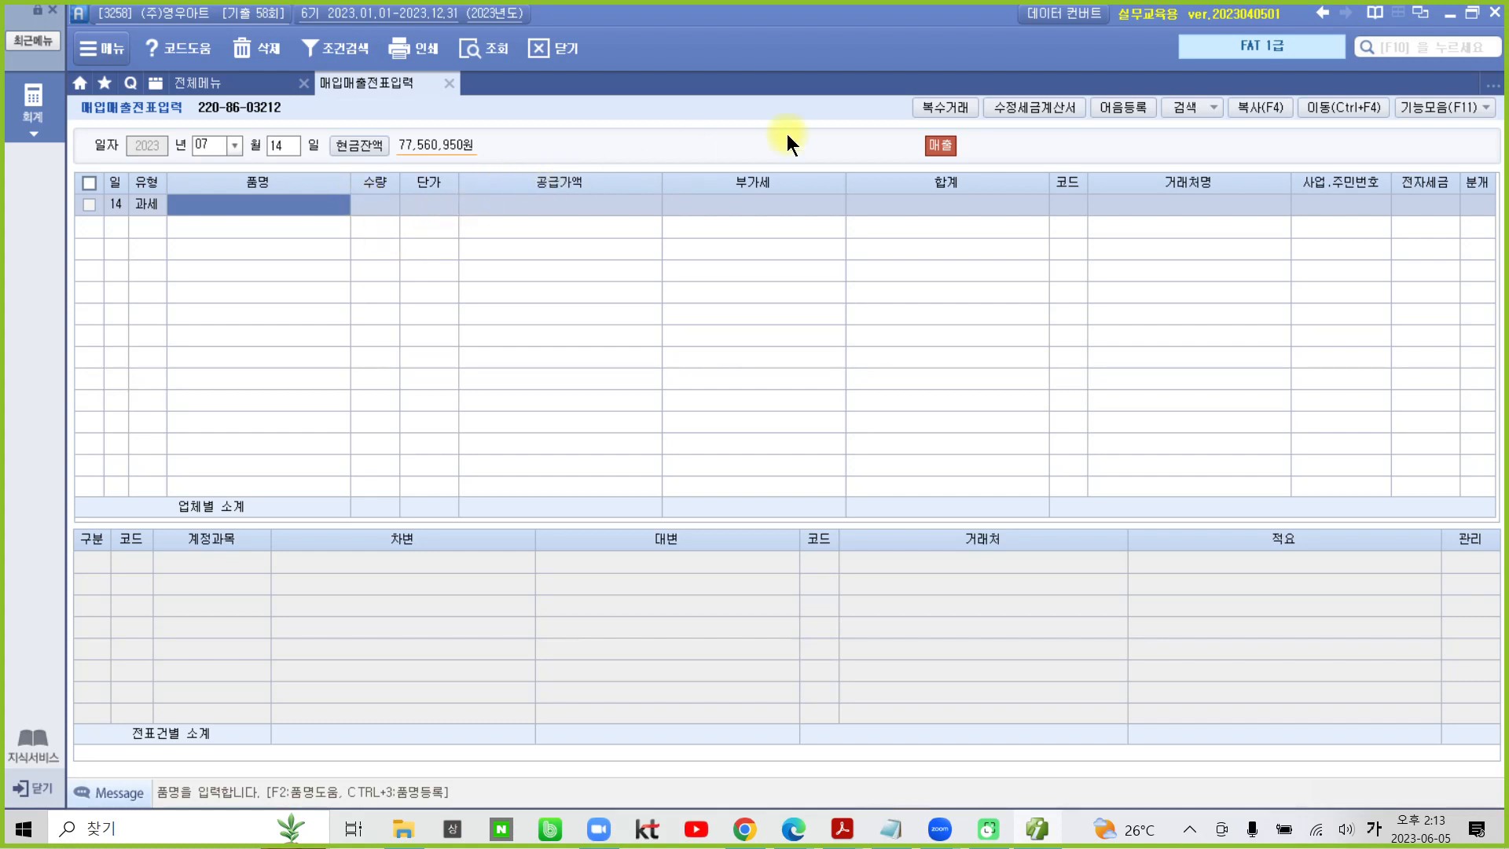
- Open 복수거래 for the voucher and enter 미니선풍기 as the first item name
{"action": "left_click", "coordinate": [947, 105]}
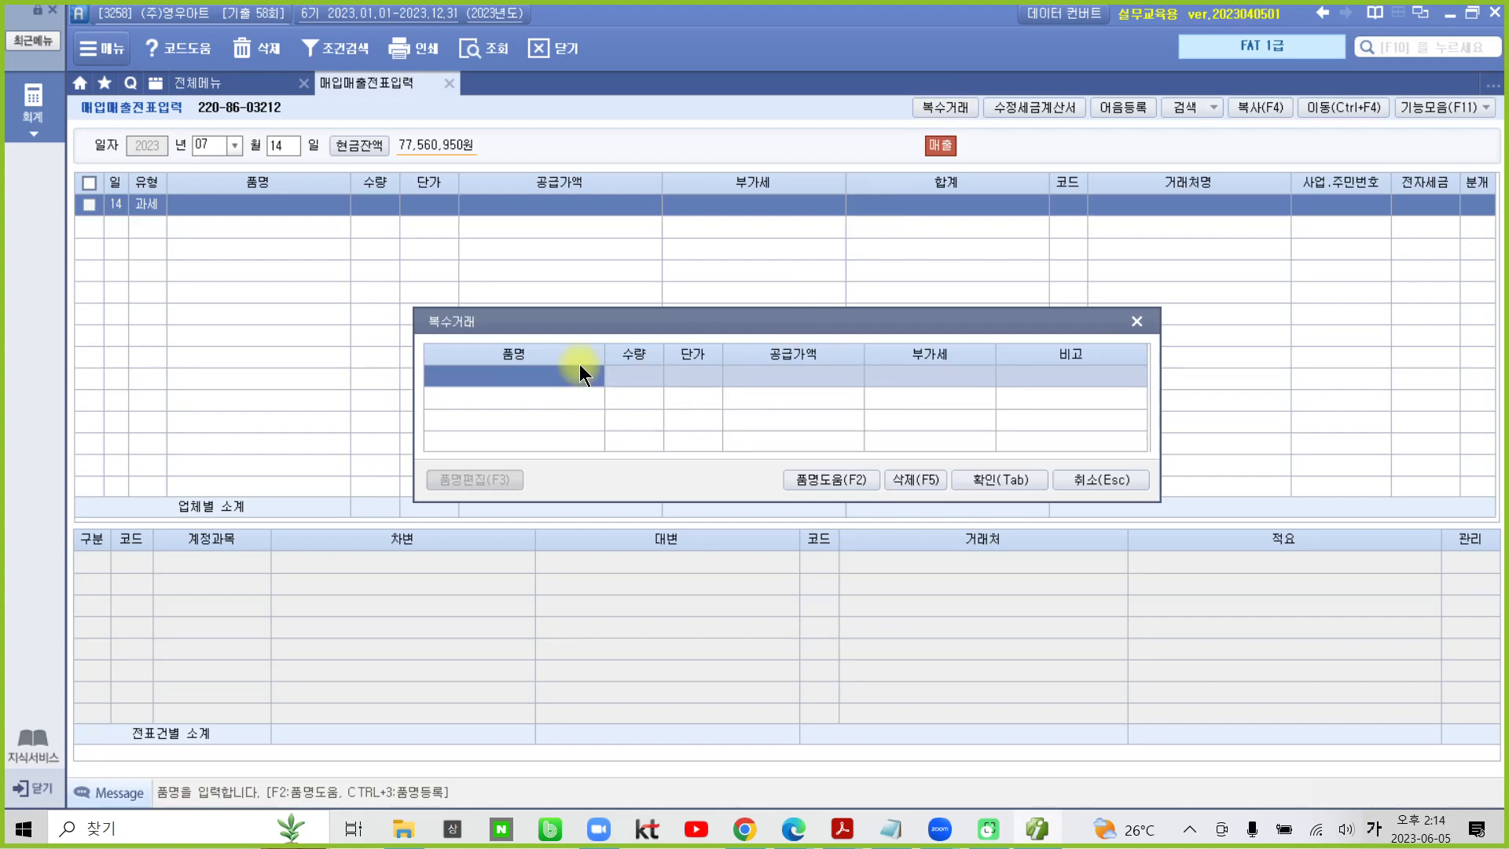
{"action": "type", "text": "미니선풍"}
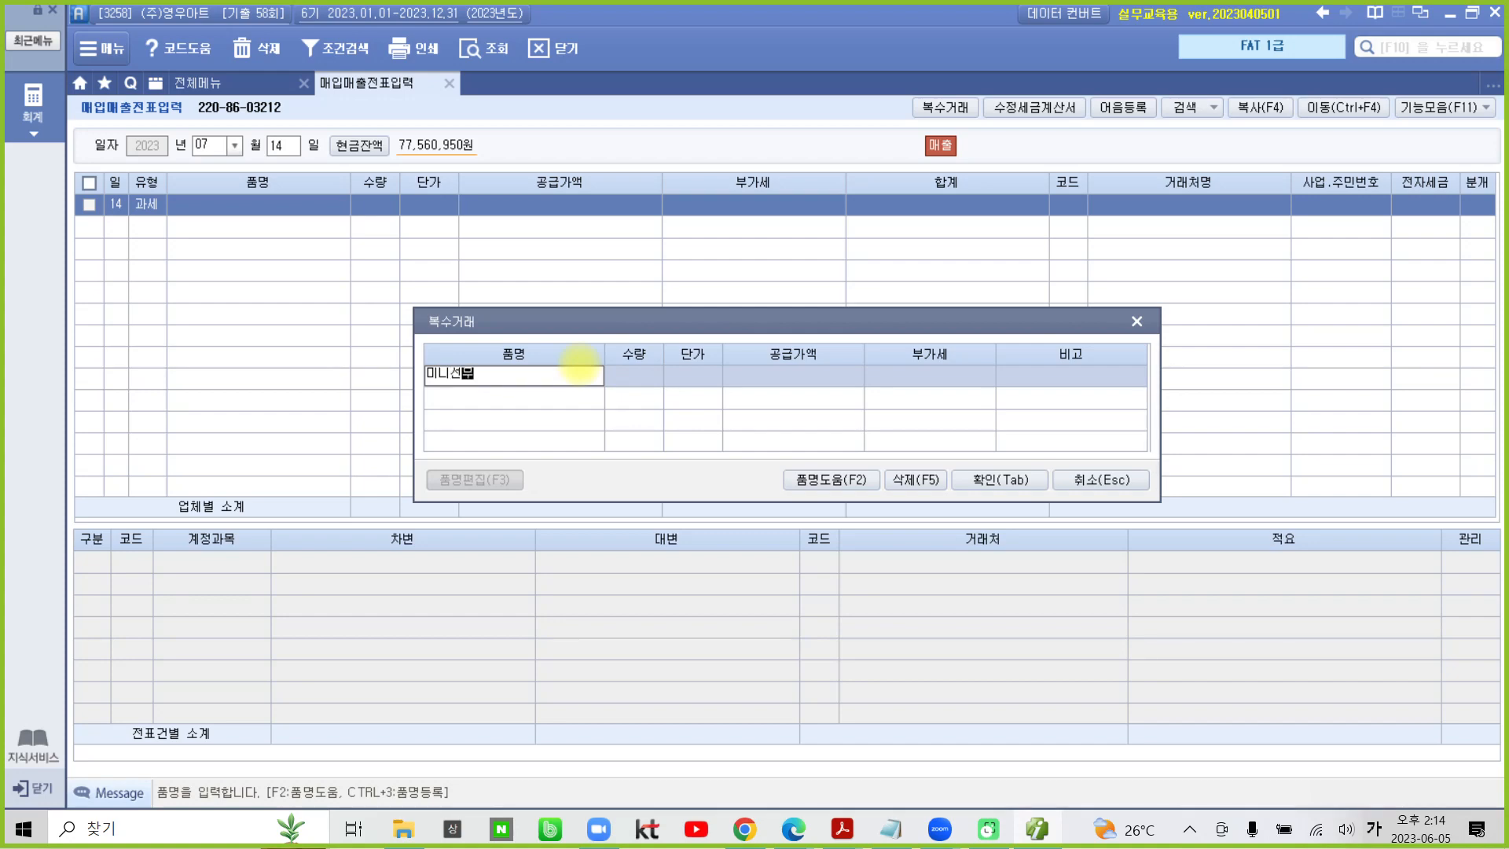
{"action": "key", "text": "BackSpace"}
{"action": "key", "text": "BackSpace"}
{"action": "key", "text": "BackSpace"}
{"action": "key", "text": "BackSpace"}
{"action": "type", "text": "ㅅ"}
{"action": "type", "text": "선풍기"}
{"action": "key", "text": "Return"}
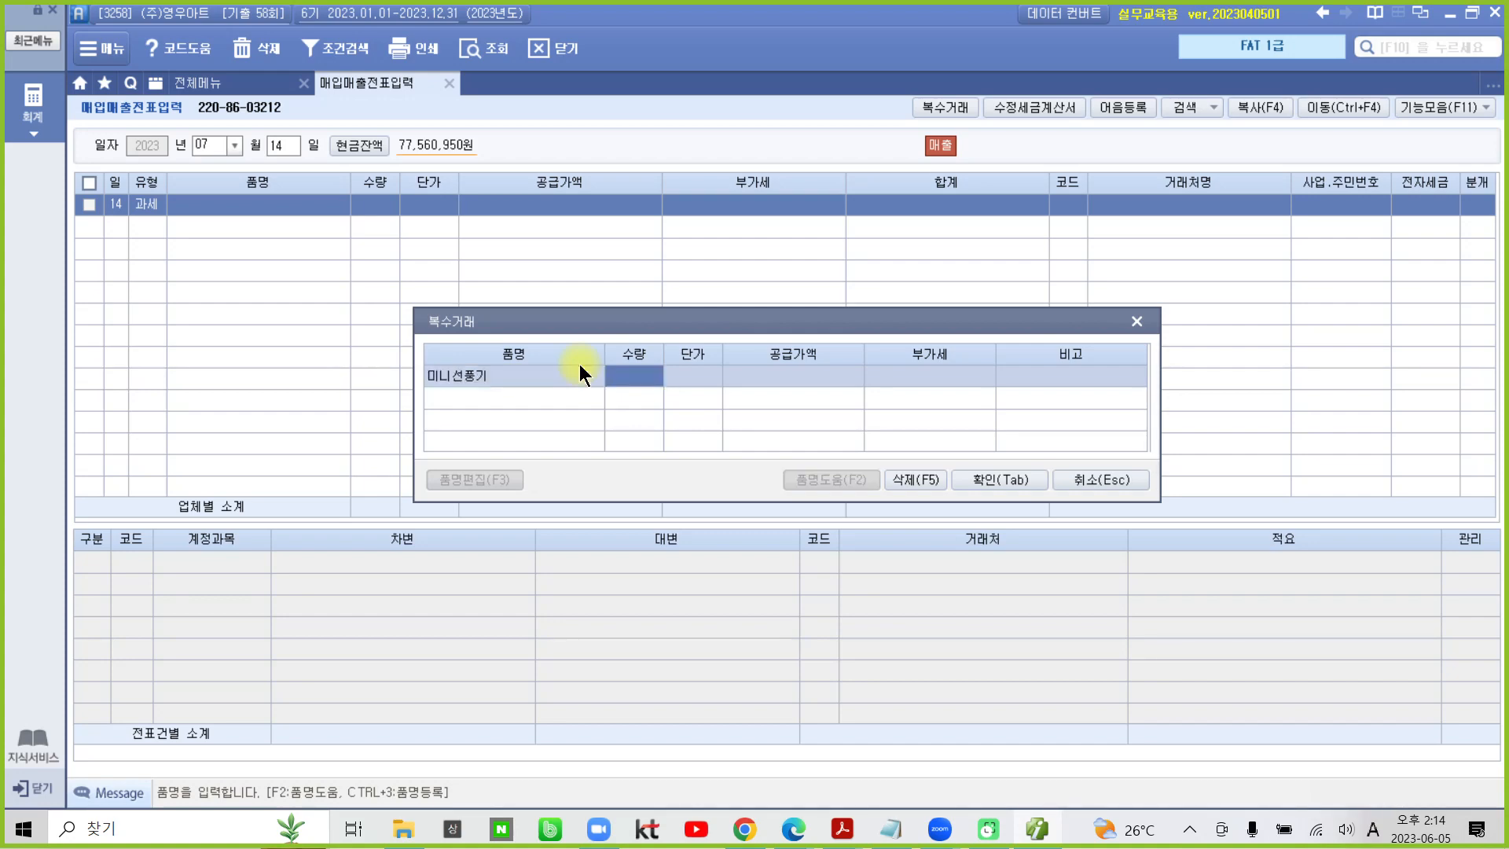
- Complete the 미니선풍기 line with quantity 100 and unit price 6,000, accepting the calculated amounts
{"action": "type", "text": "100"}
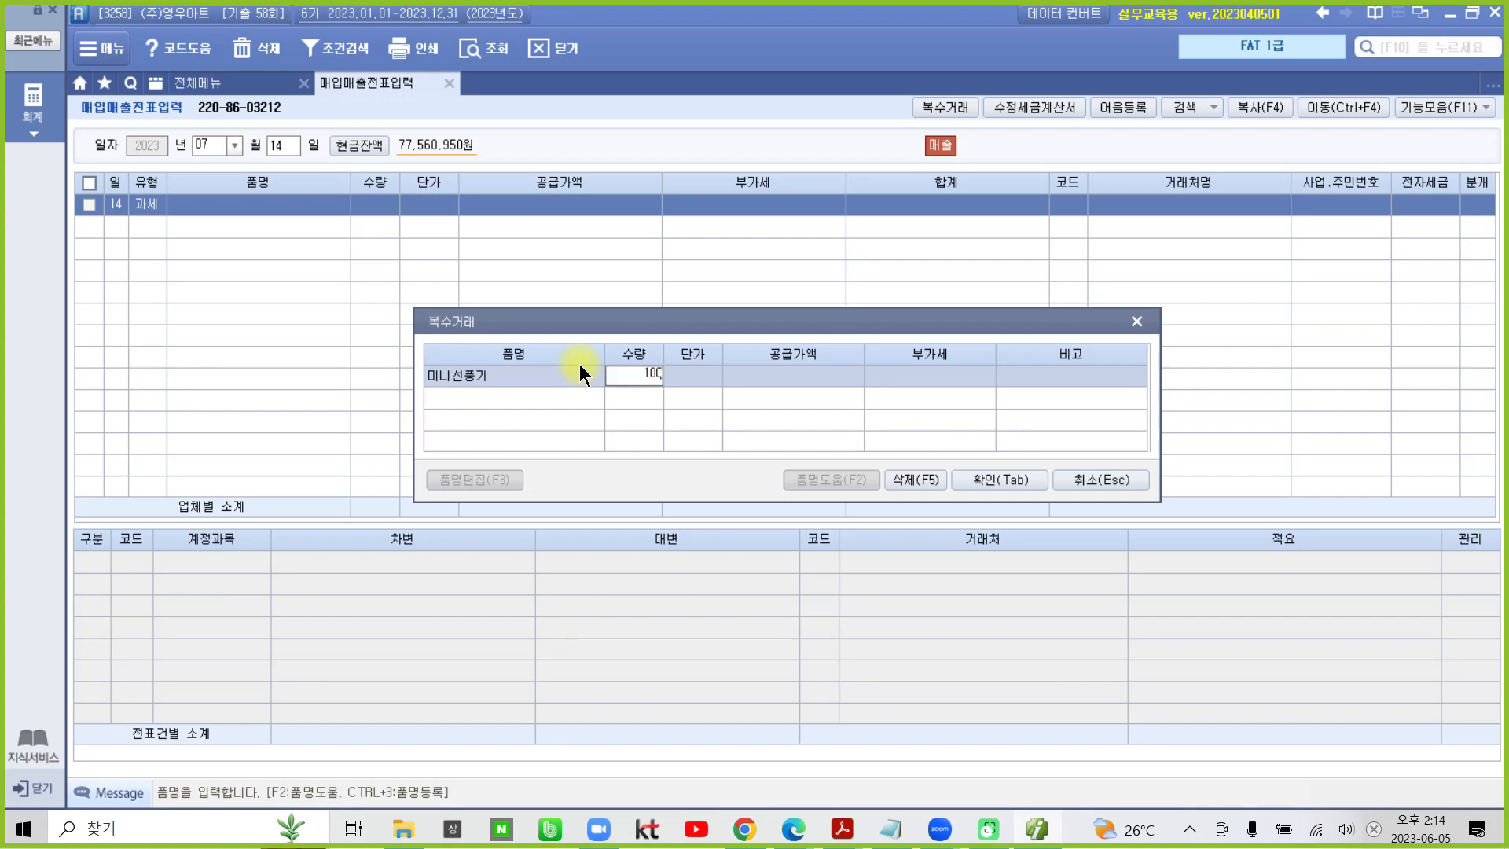
{"action": "key", "text": "Return"}
{"action": "type", "text": "6000"}
{"action": "key", "text": "Return"}
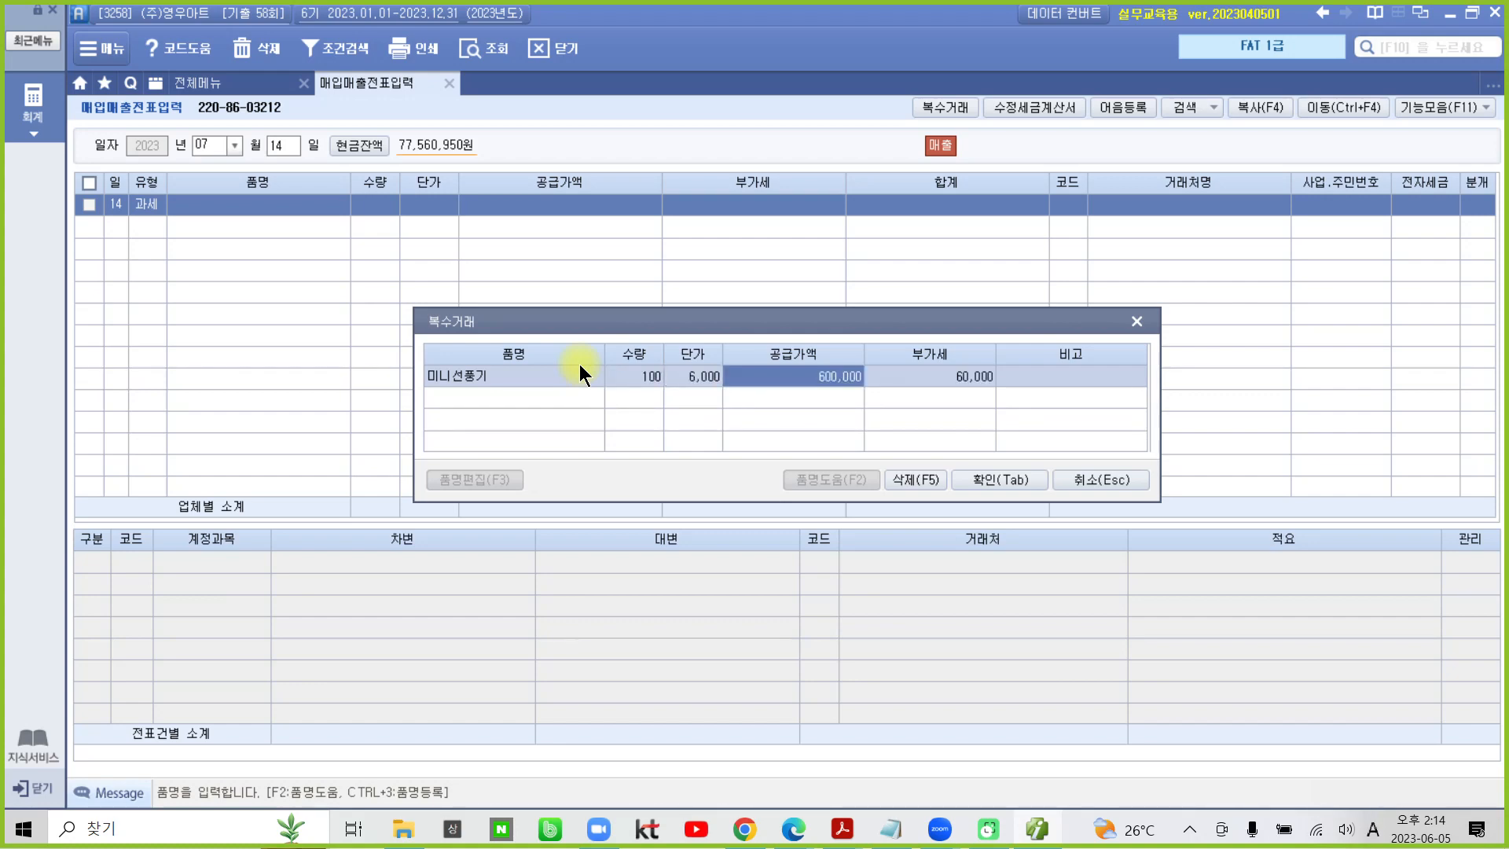
{"action": "key", "text": "Return"}
{"action": "key", "text": "Return"}
{"action": "key", "text": "Return"}
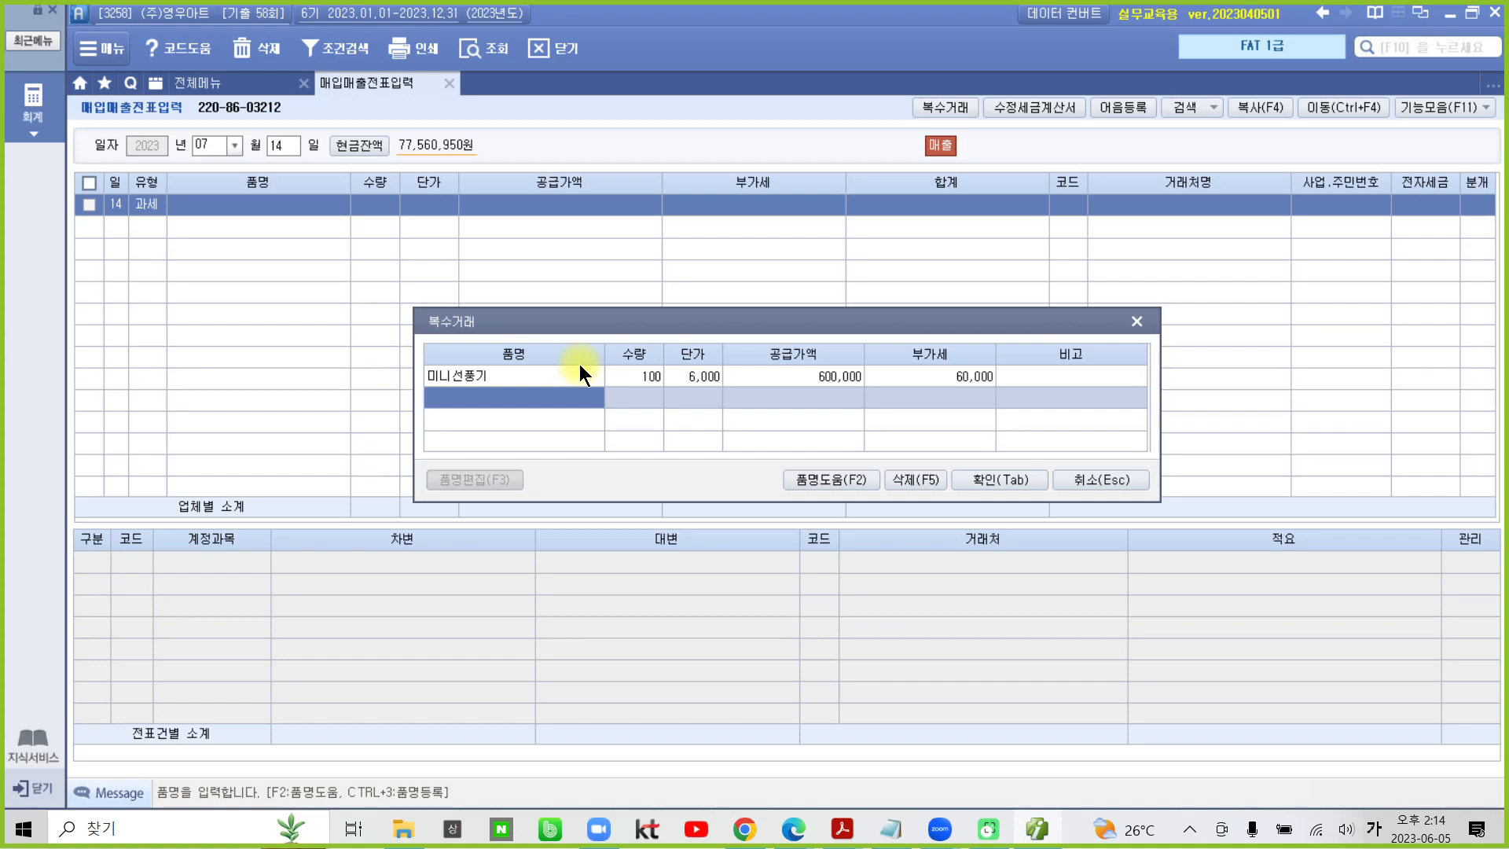
- Add a second item line for 마우스패드 with quantity 120 and unit price 5,000
{"action": "type", "text": "마우스패드"}
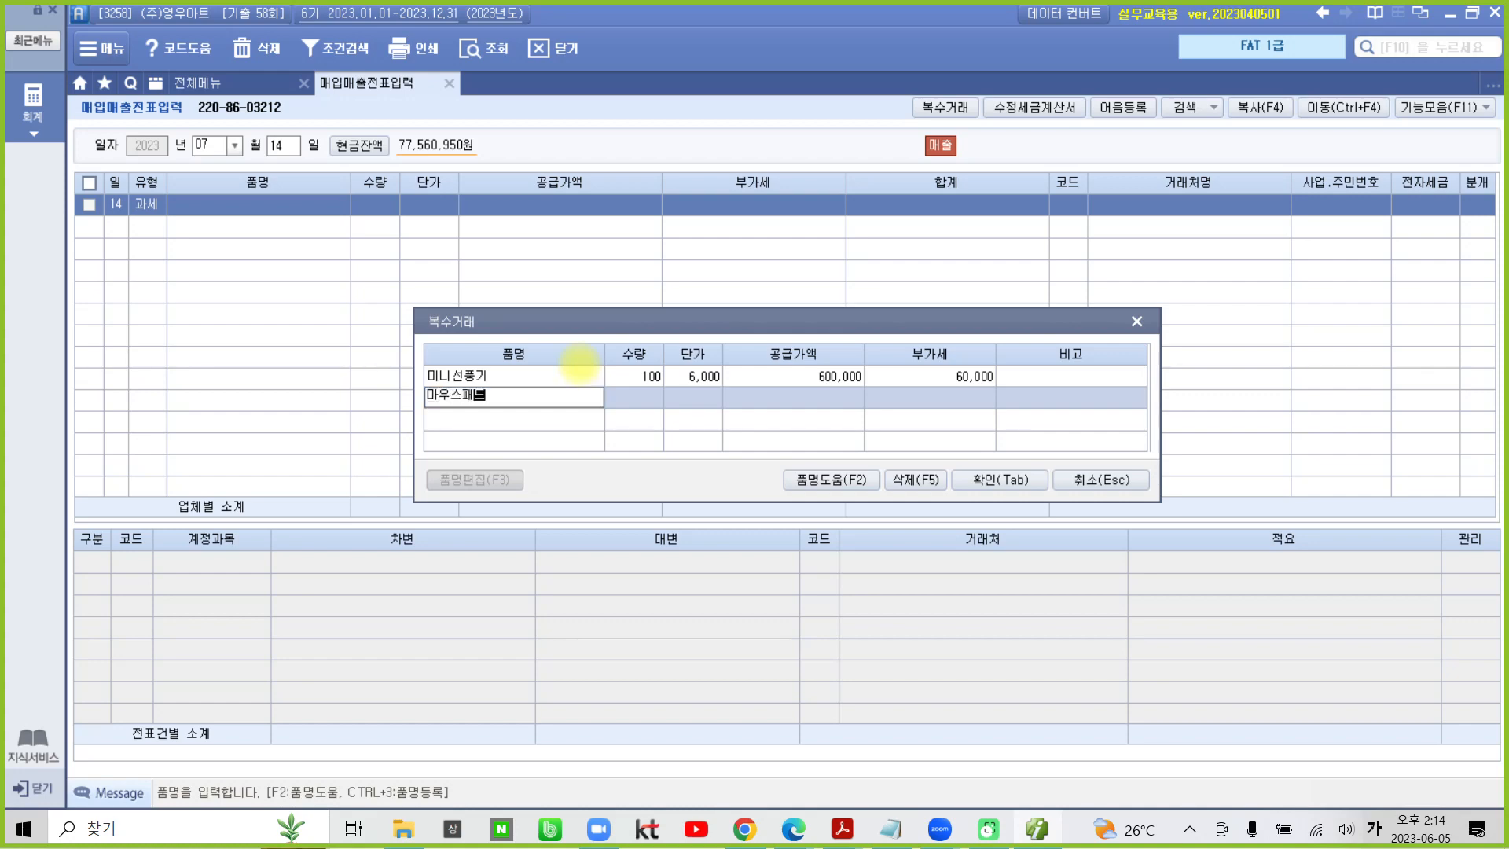
{"action": "key", "text": "Return"}
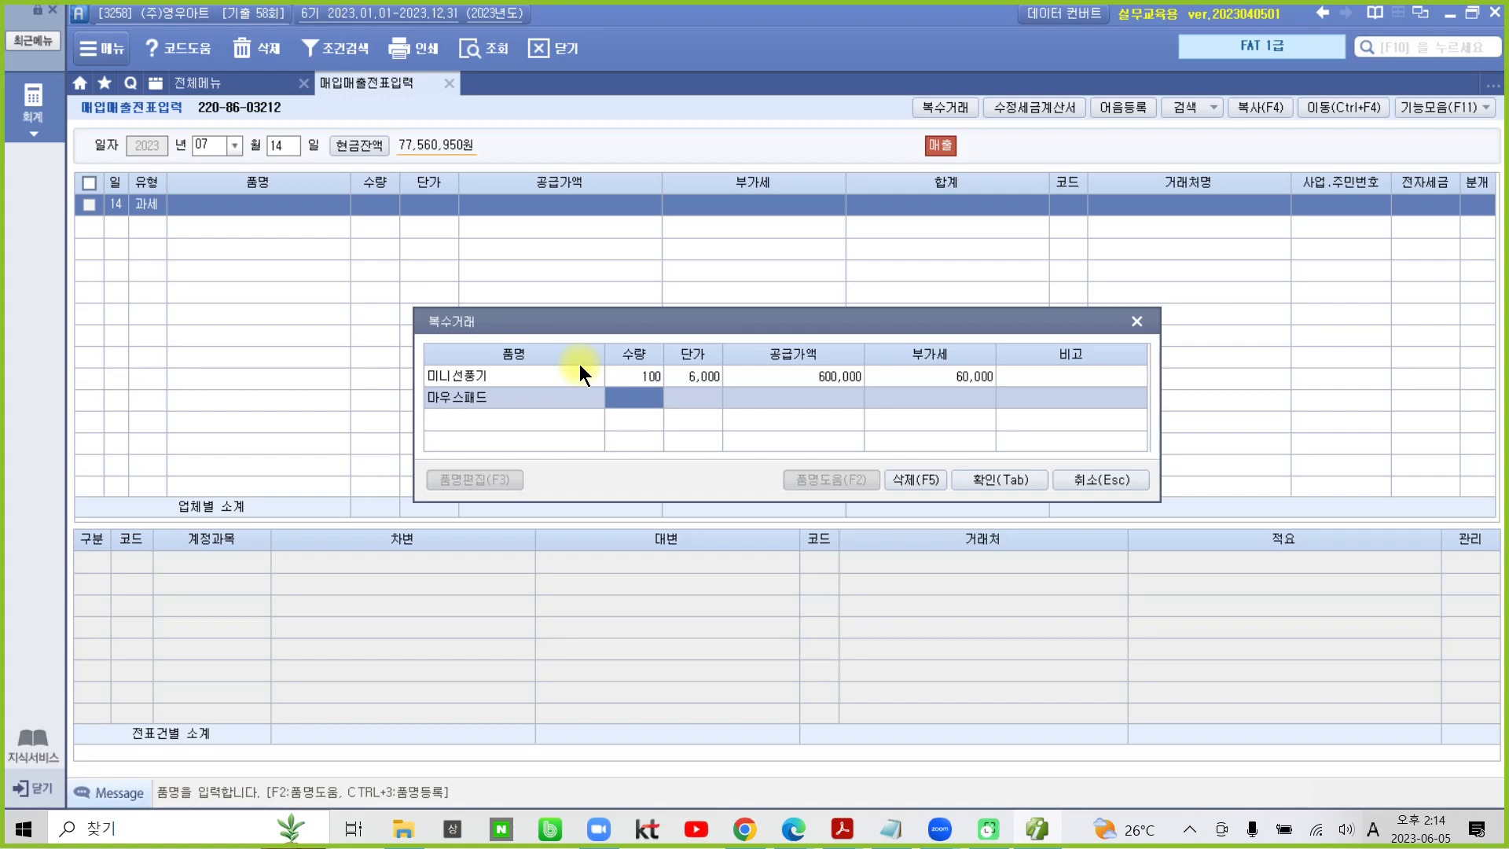
{"action": "type", "text": "120"}
{"action": "key", "text": "Return"}
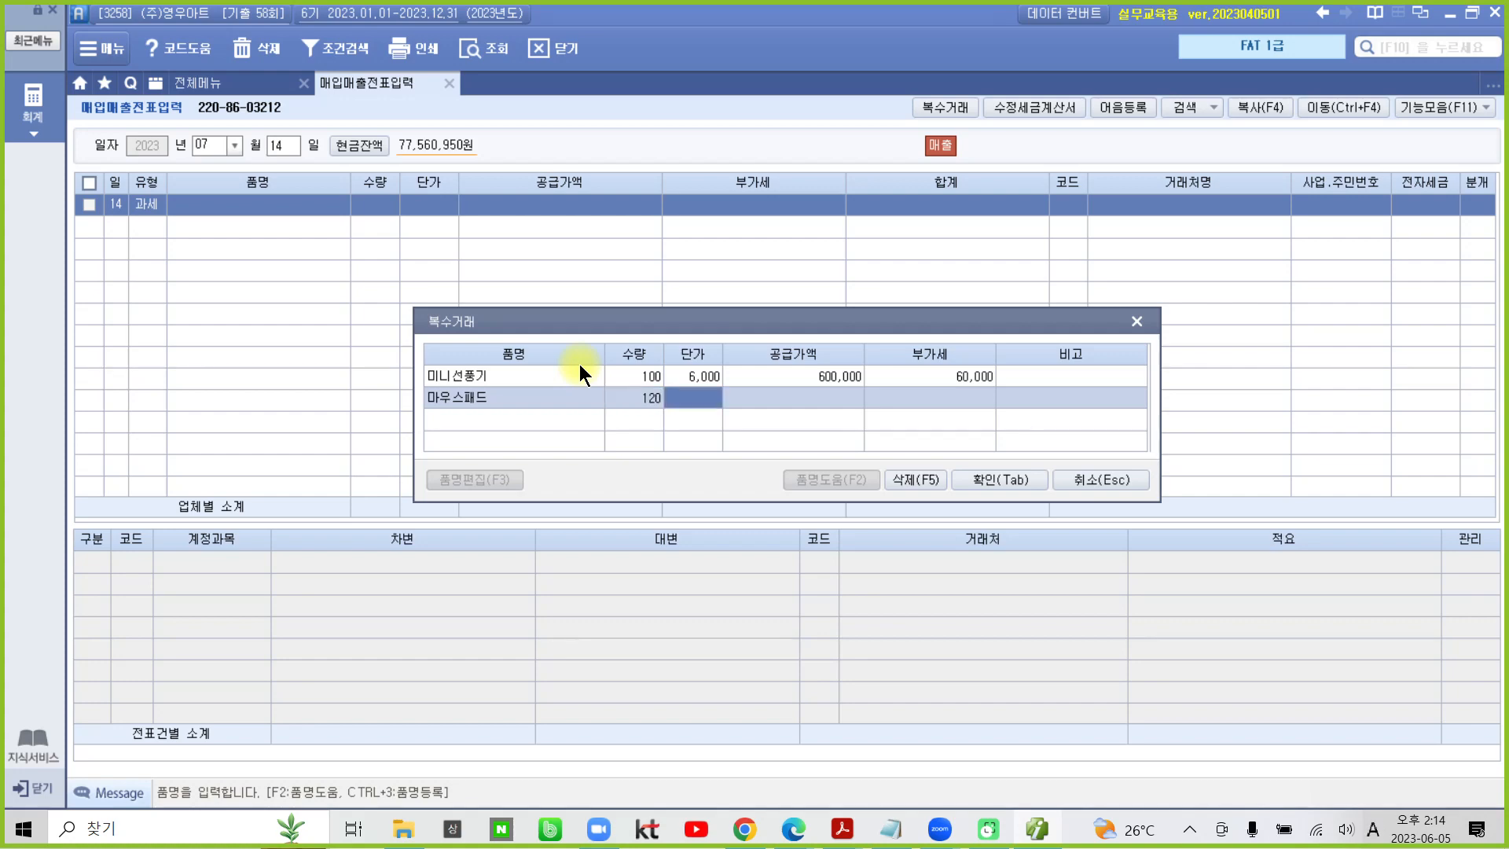
{"action": "type", "text": "5000"}
{"action": "key", "text": "Return"}
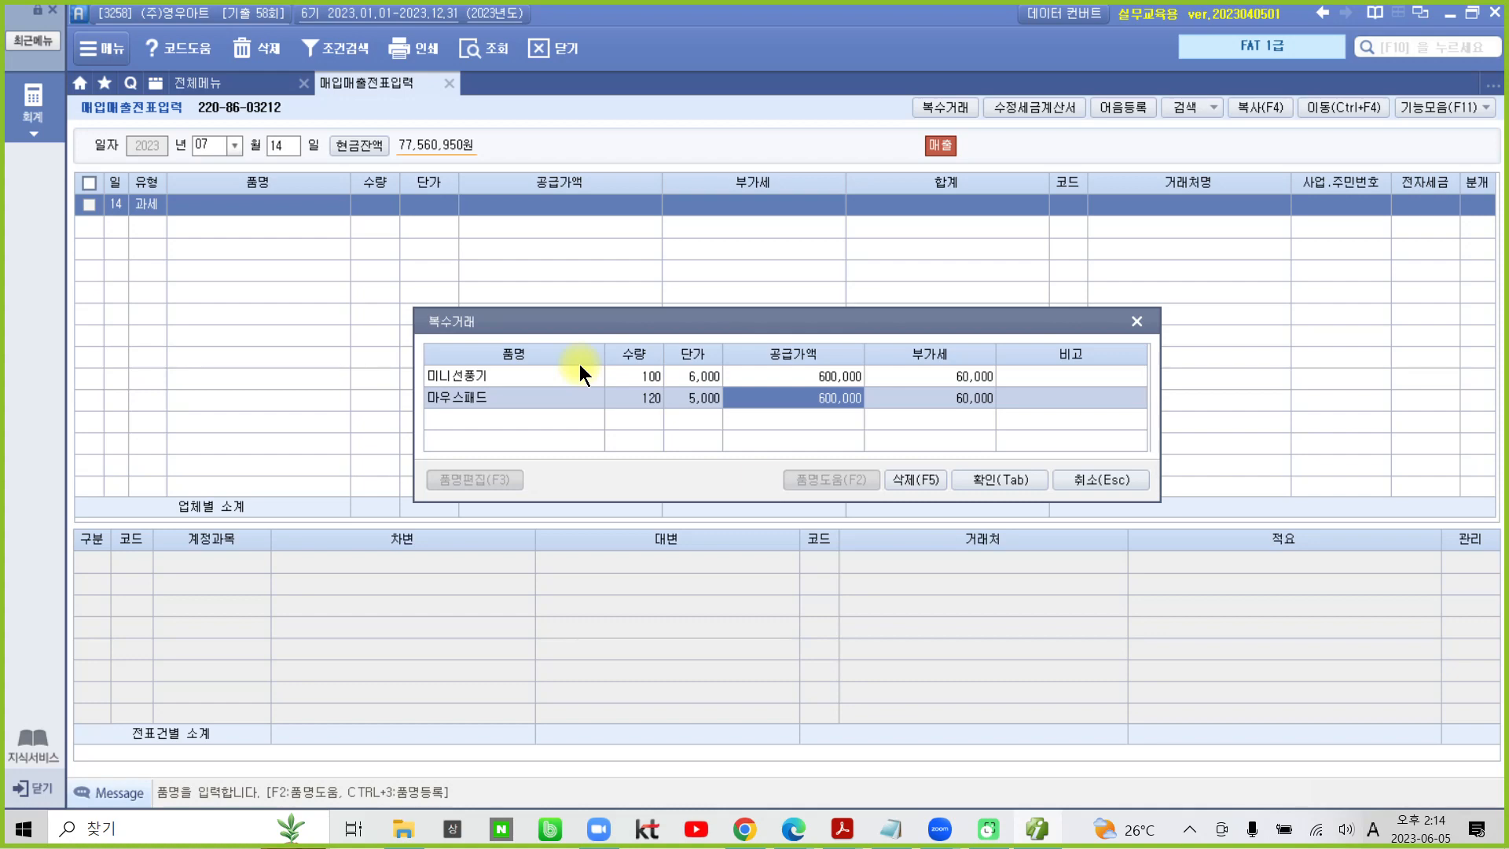
- Confirm the two item lines and assign (주)한류문구 as the voucher's customer by looking up 한류
{"action": "left_click", "coordinate": [999, 479]}
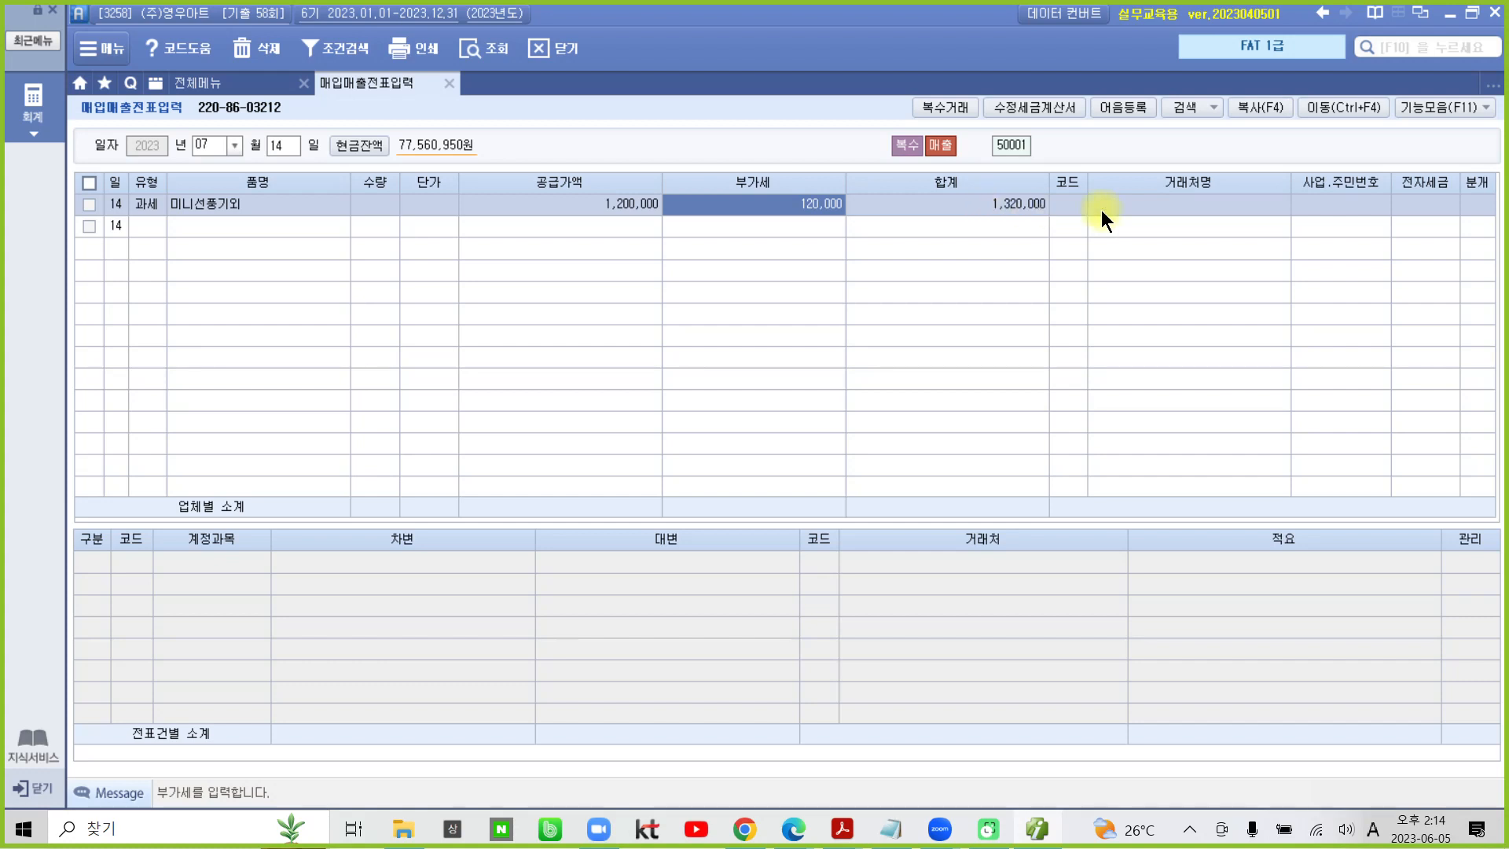
{"action": "left_click", "coordinate": [1060, 208]}
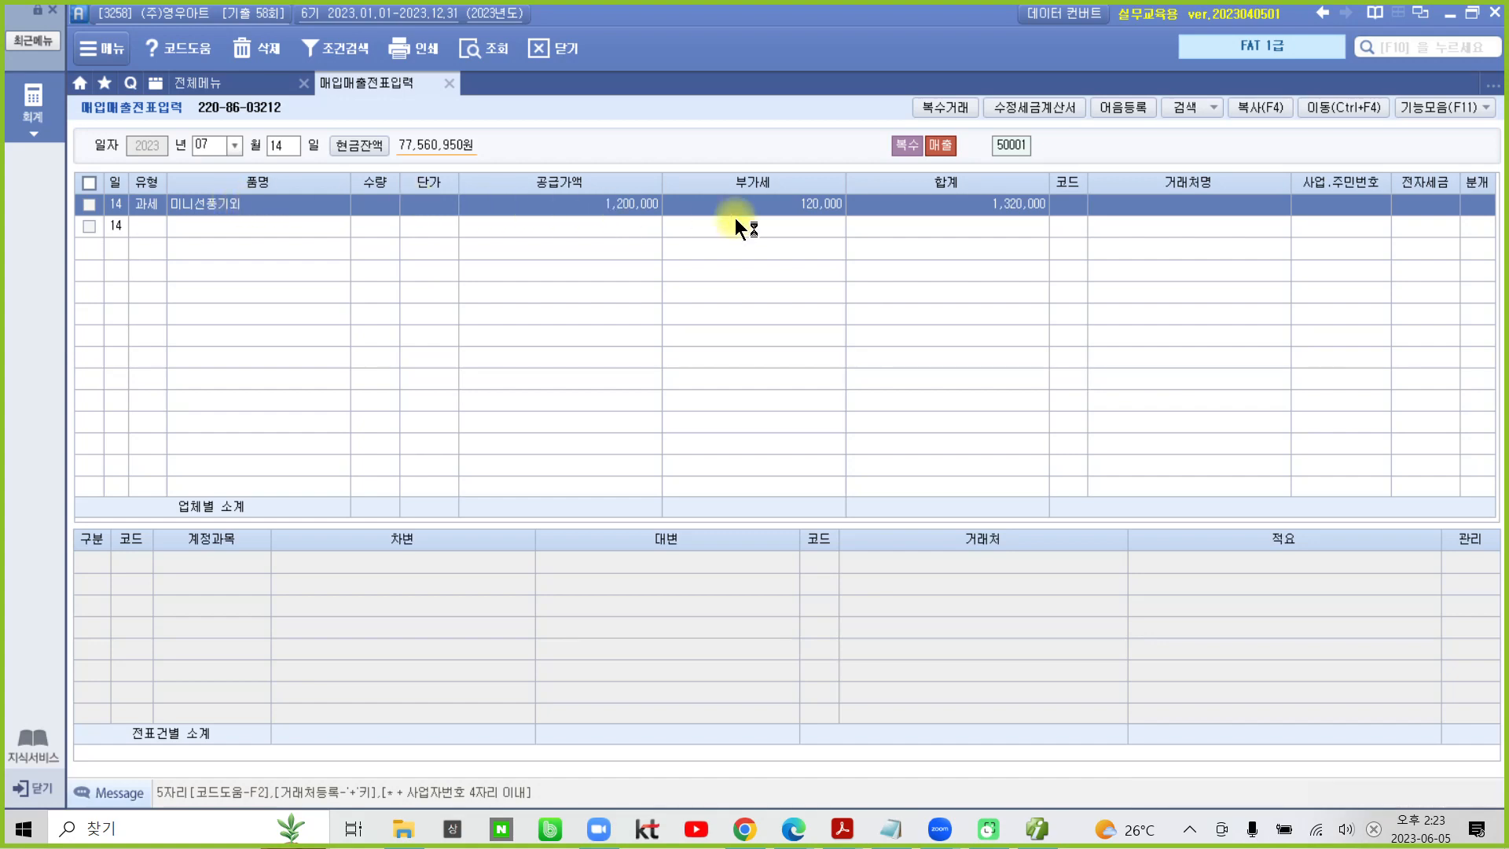
{"action": "left_click", "coordinate": [1070, 206]}
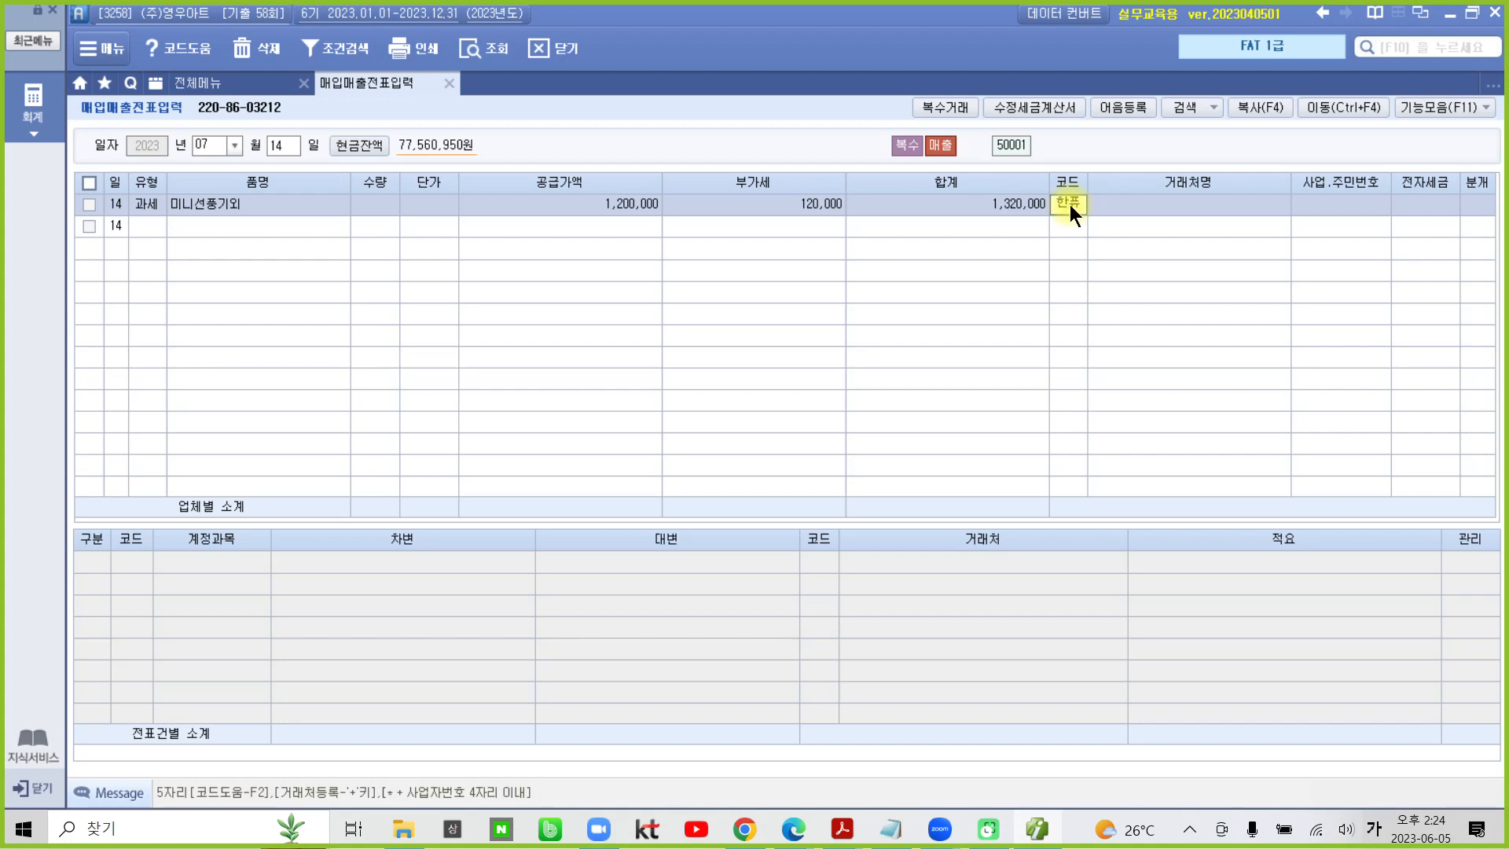
{"action": "key", "text": "Return"}
{"action": "left_click", "coordinate": [1068, 204]}
{"action": "type", "text": "류"}
{"action": "key", "text": "Return"}
- Leave the voucher's 전자세금 field blank and set its journal type (분개) to 1. 현금
{"action": "key", "text": "Return"}
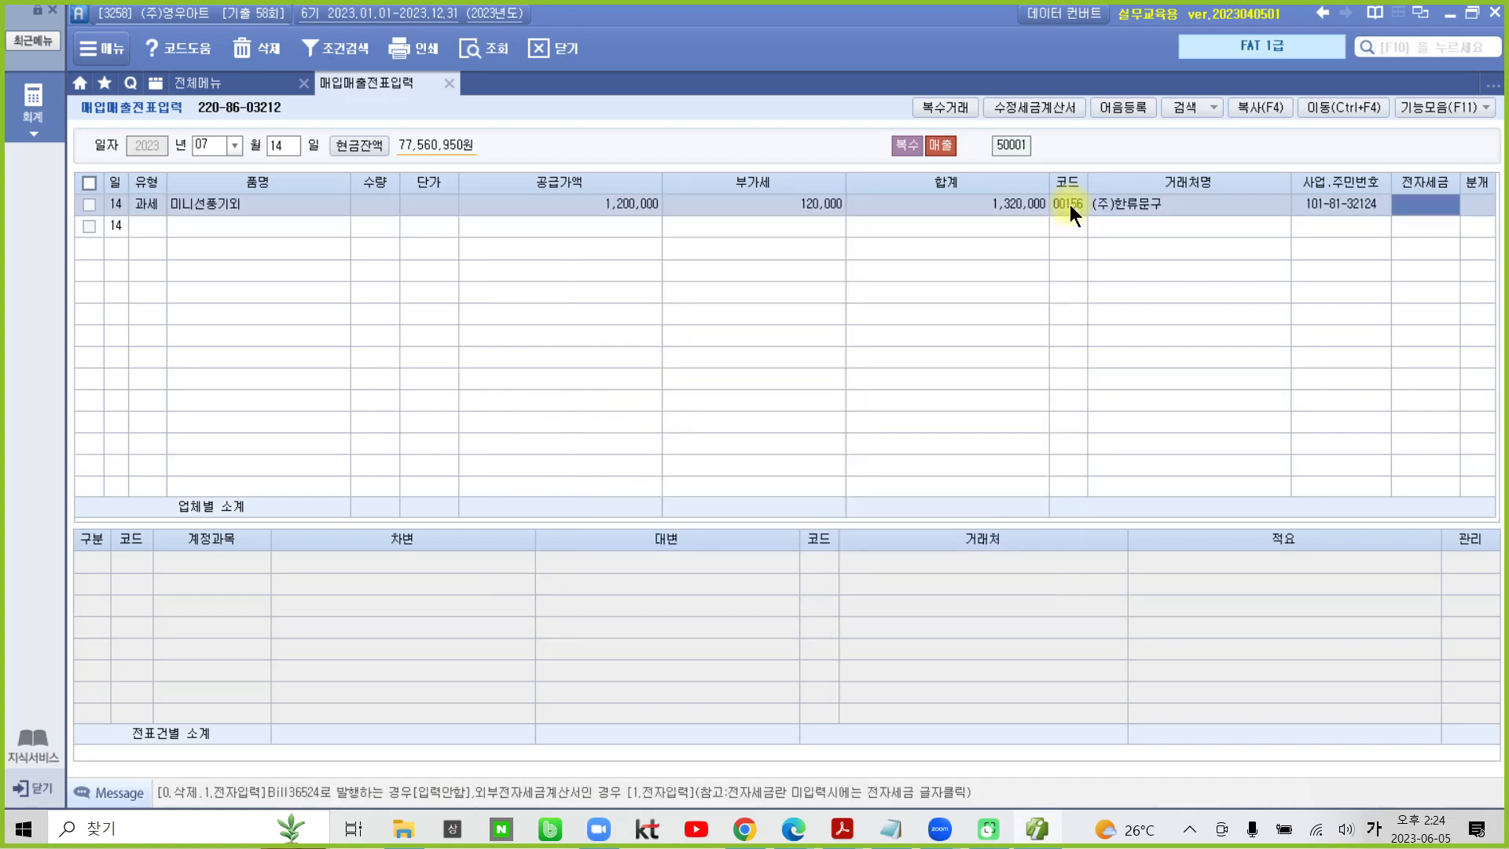
{"action": "key", "text": "Return"}
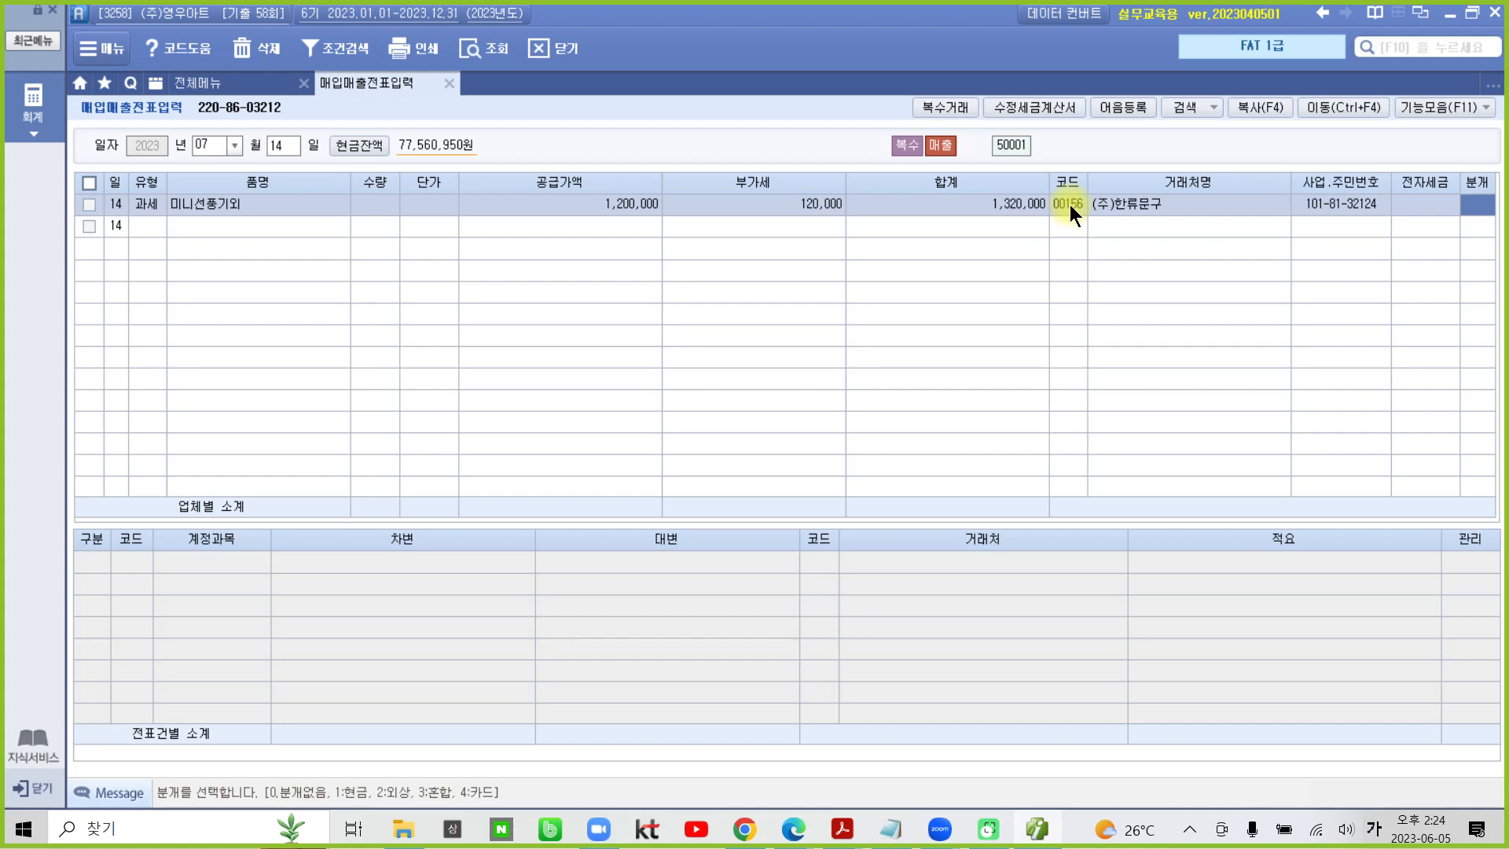
{"action": "type", "text": "1"}
{"action": "key", "text": "Return"}
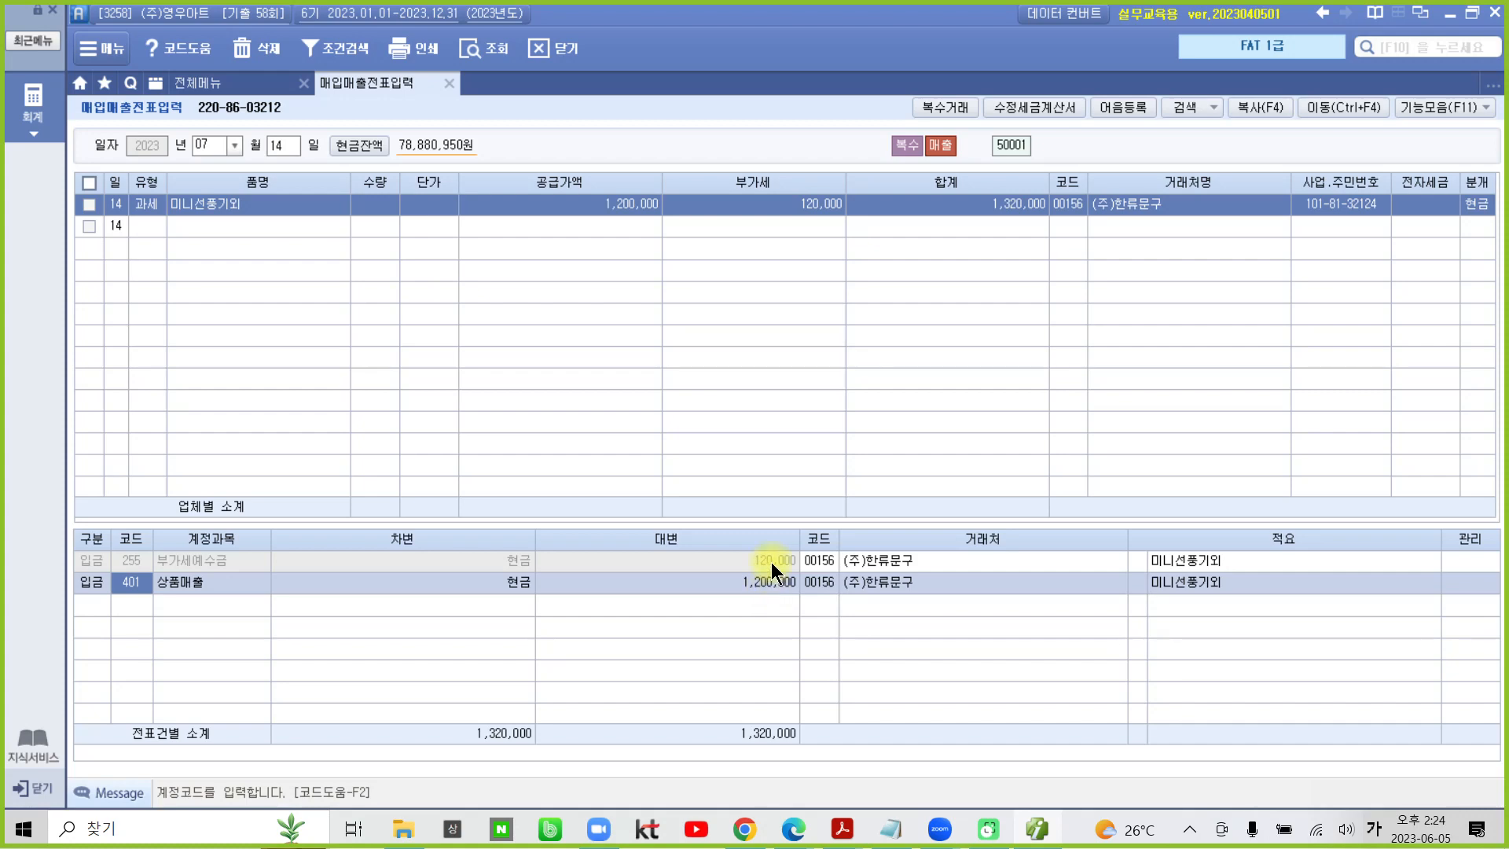
- Open 전자세금계산서 발행 및 내역관리 and list the sales invoices of all customers for 2023-07-14 to 2023-07-14
{"action": "left_click", "coordinate": [32, 110]}
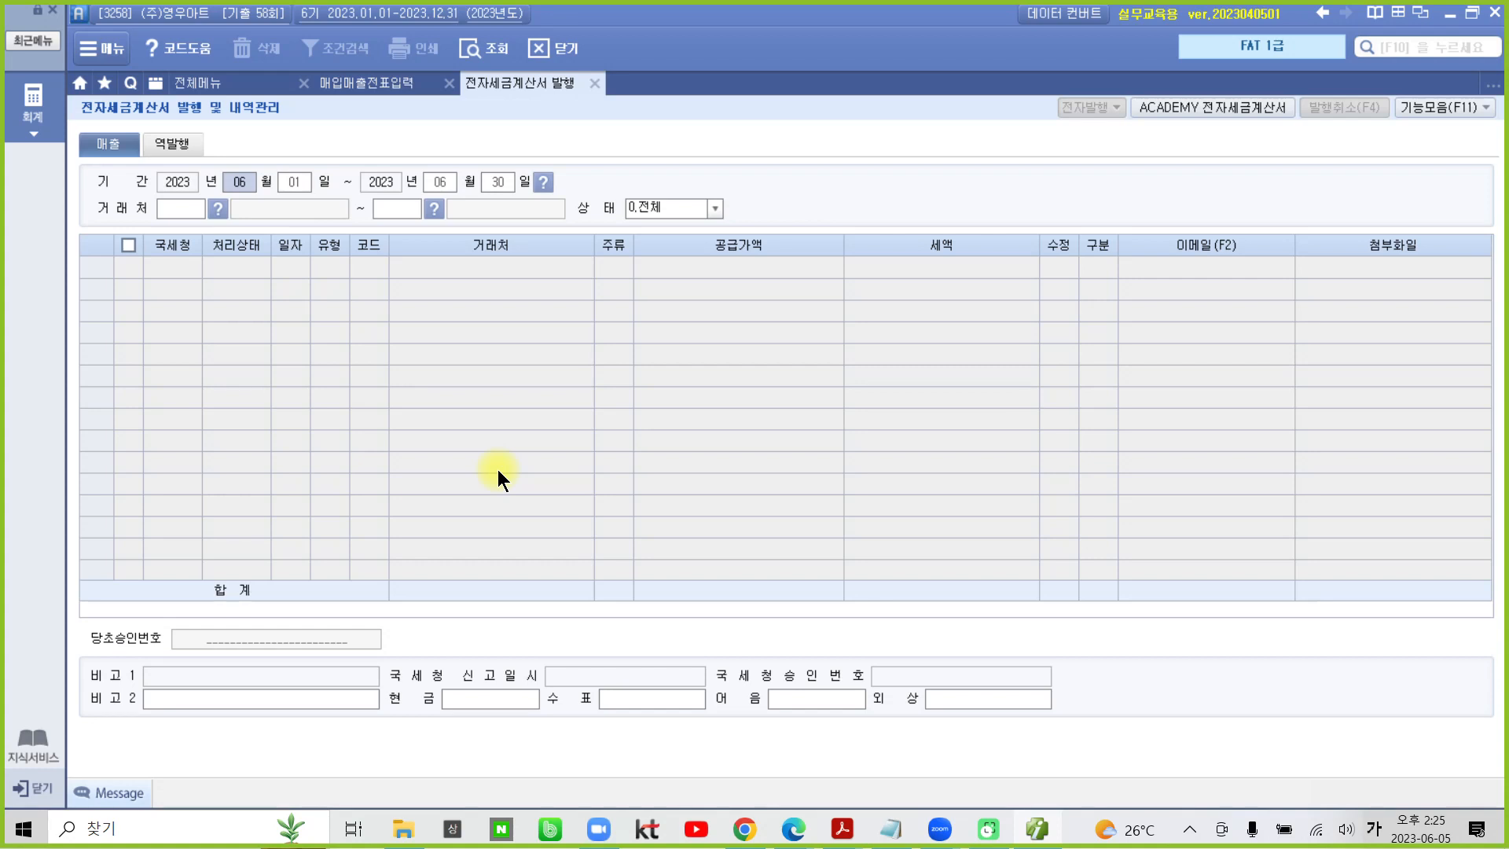
{"action": "type", "text": "0714"}
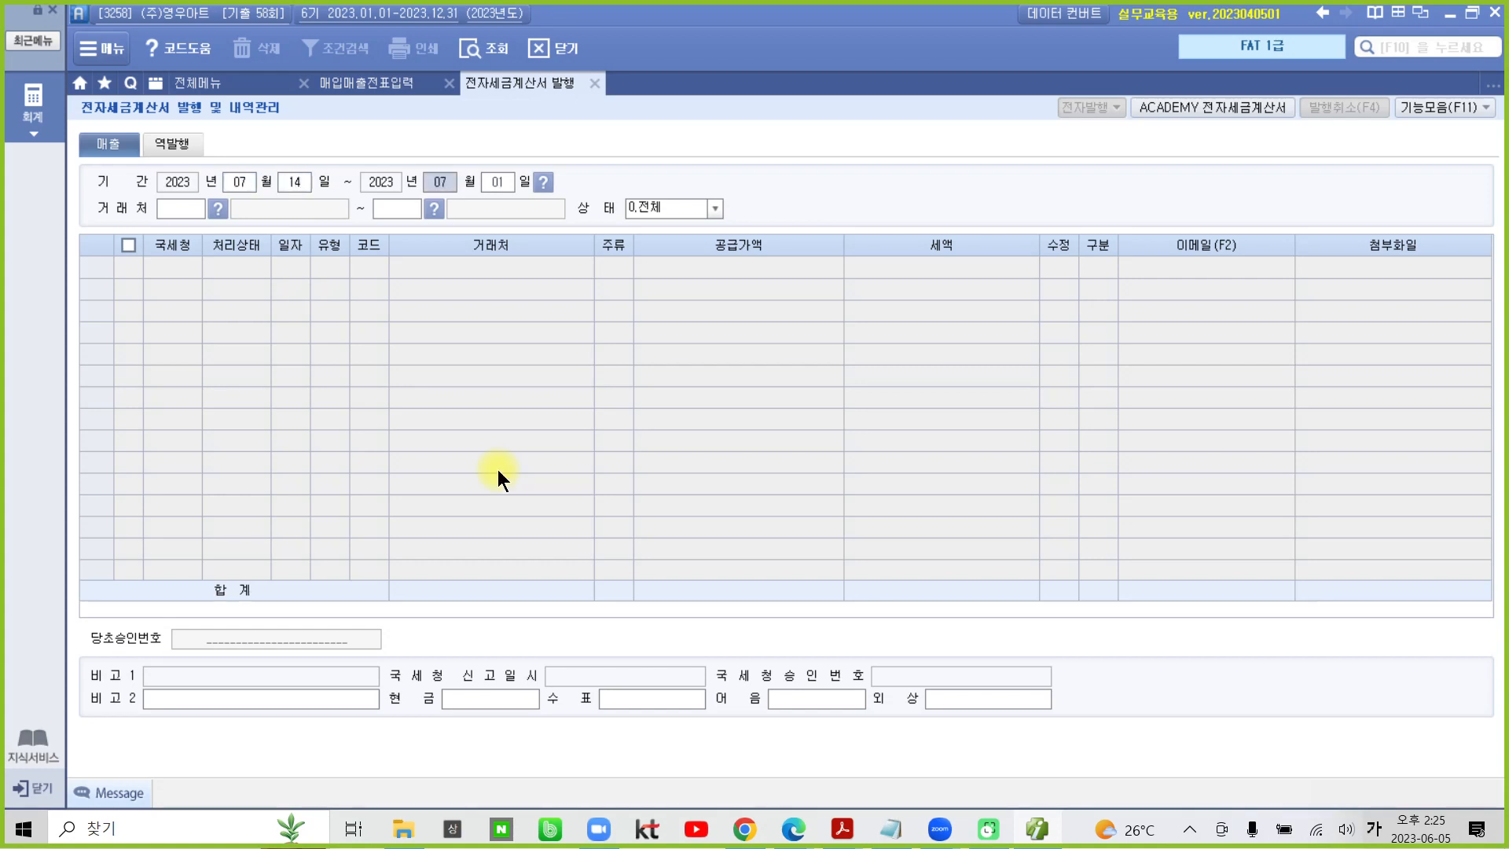
{"action": "type", "text": "0714"}
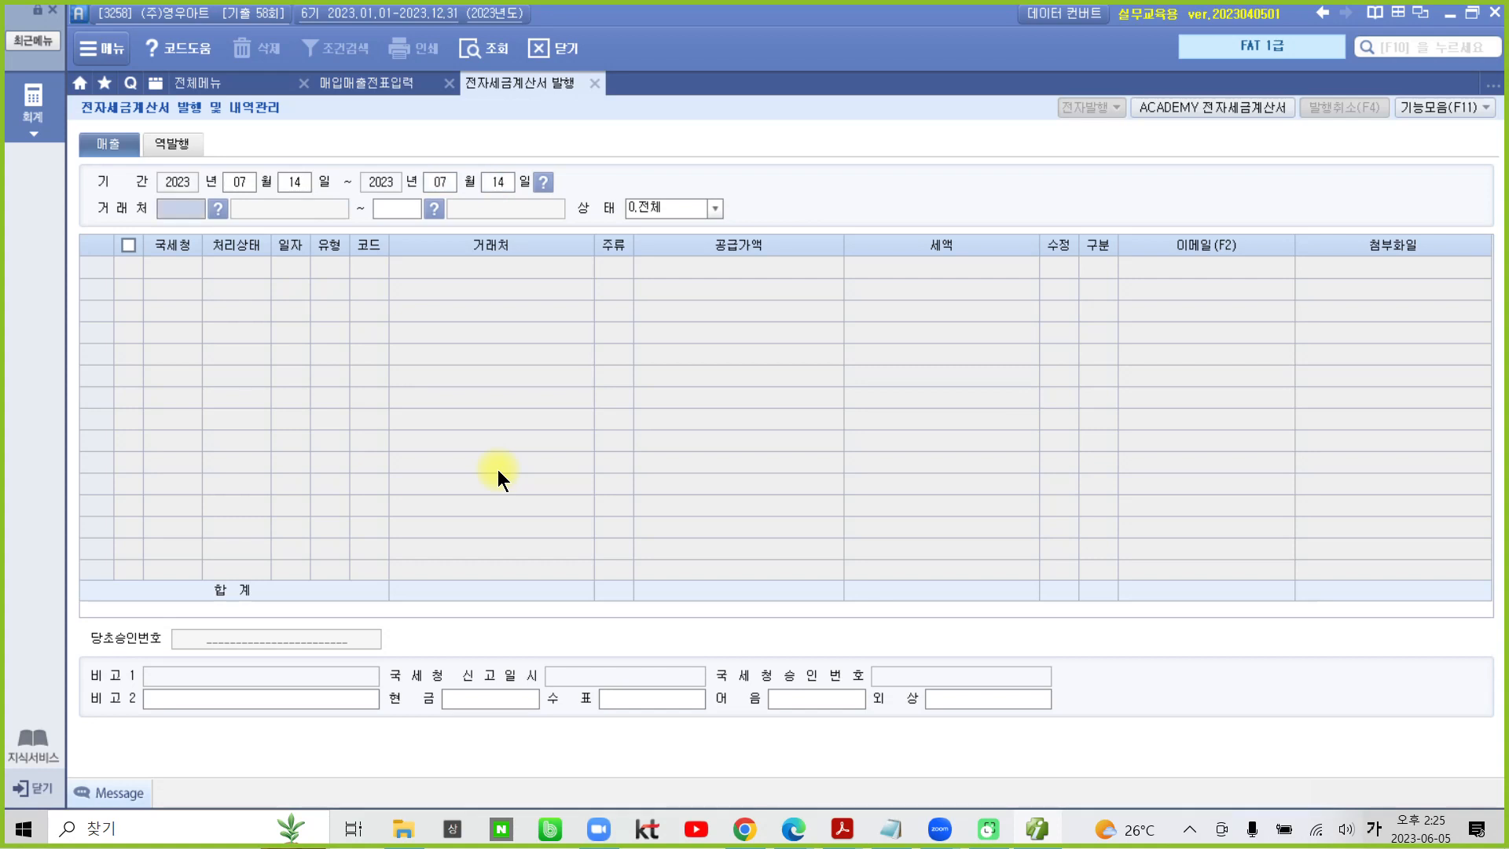
{"action": "key", "text": "Return"}
{"action": "key", "text": "Return"}
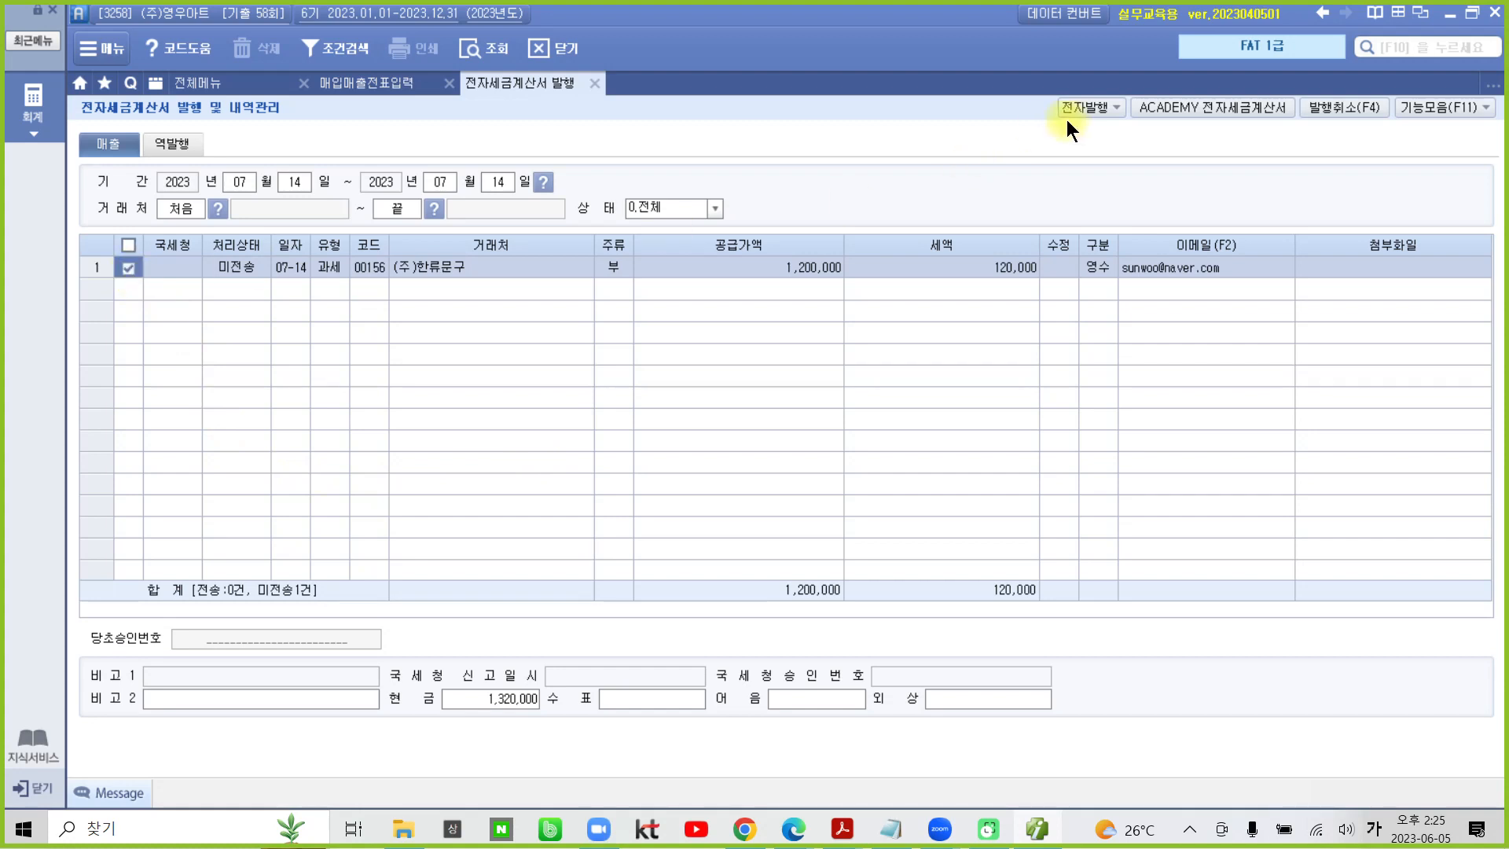
- Issue the electronic tax invoice for (주)한류문구, accepting the prefilled login and acknowledging the result
{"action": "left_click", "coordinate": [1086, 108]}
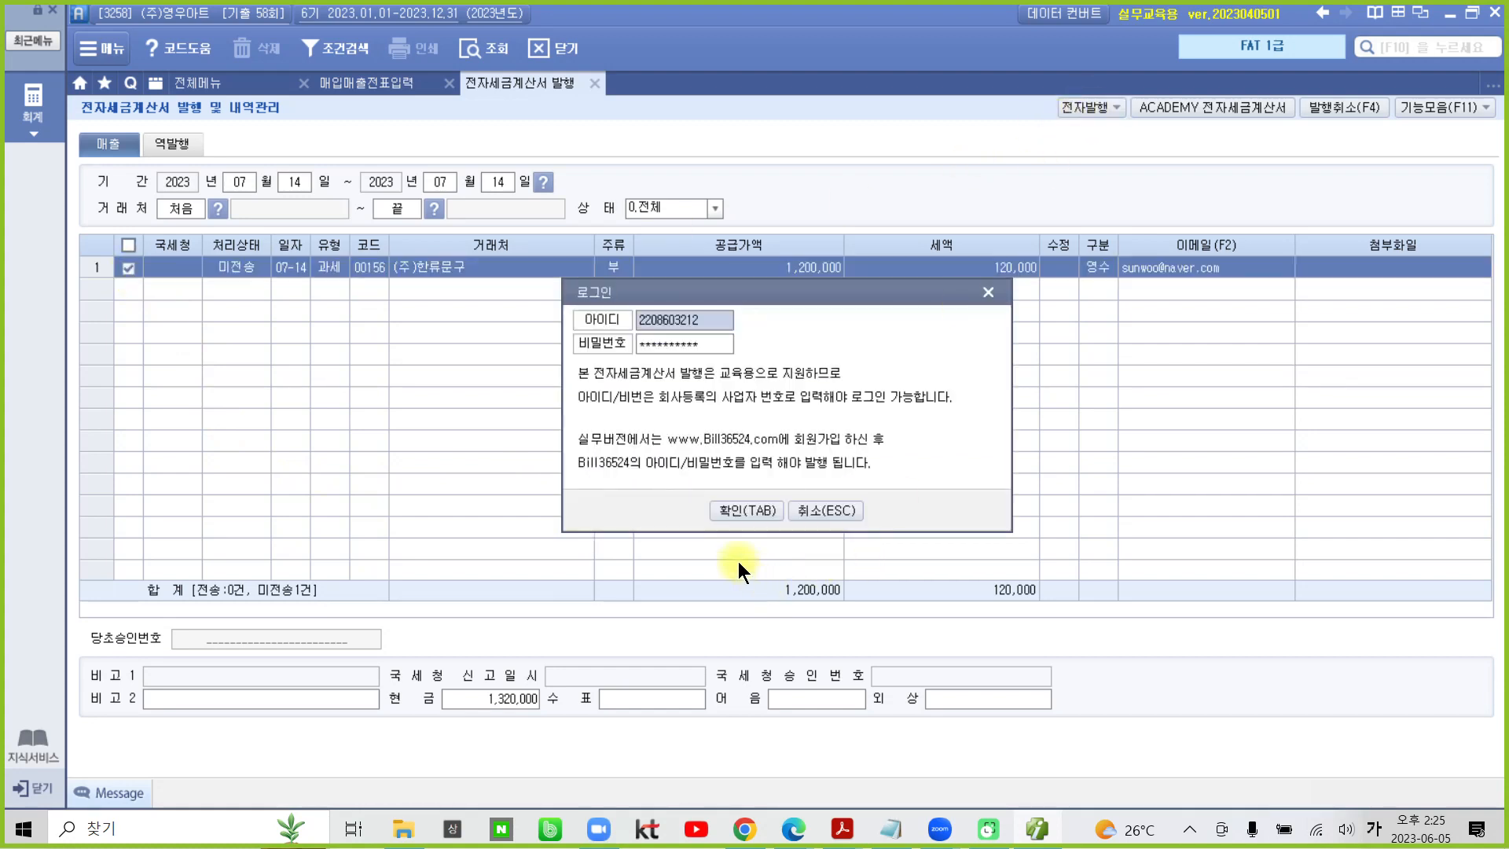
{"action": "left_click", "coordinate": [732, 516]}
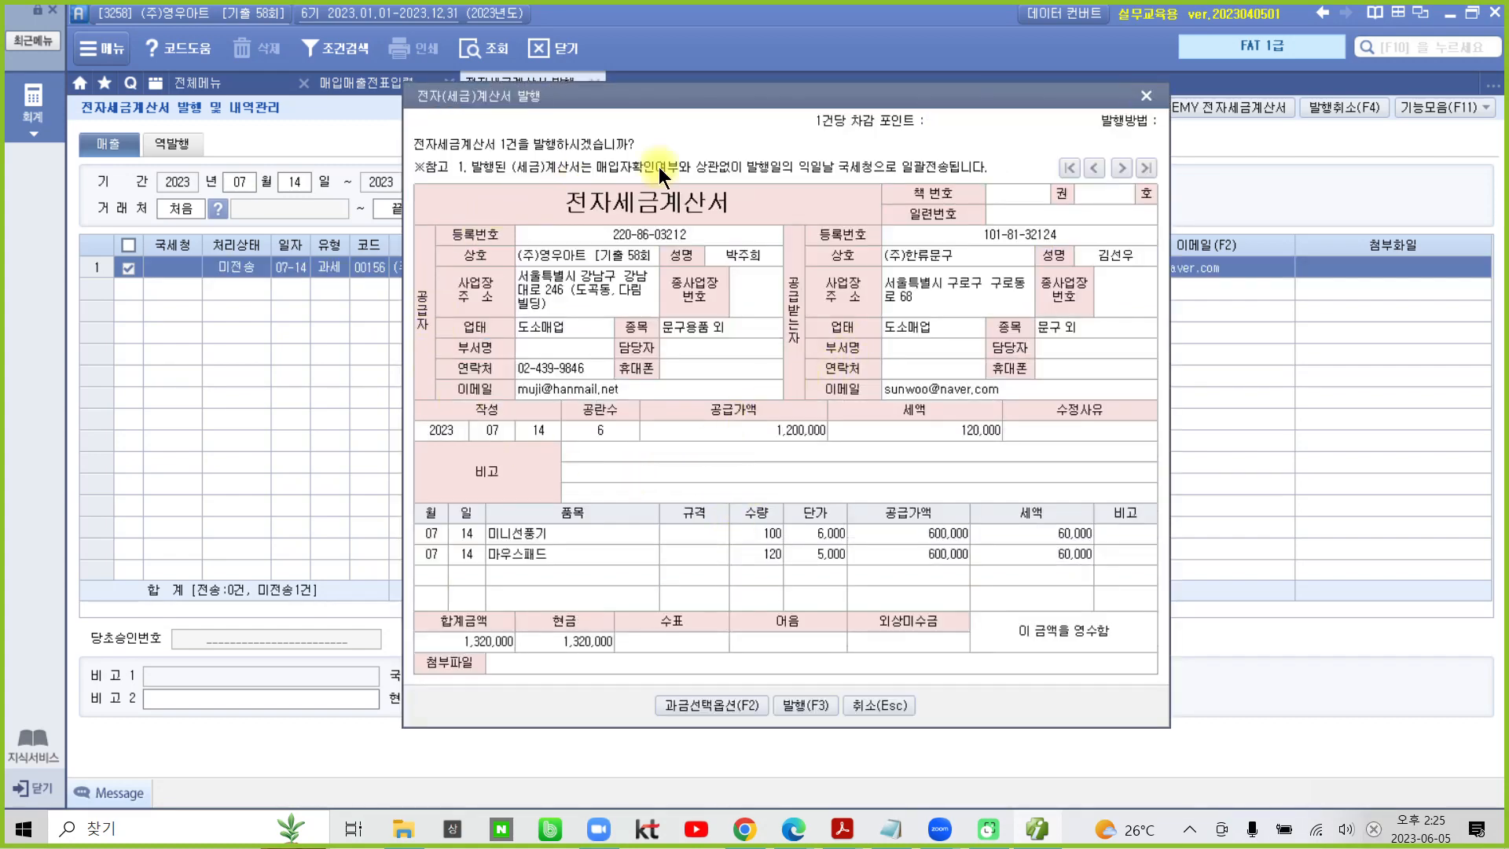
{"action": "left_click", "coordinate": [799, 704]}
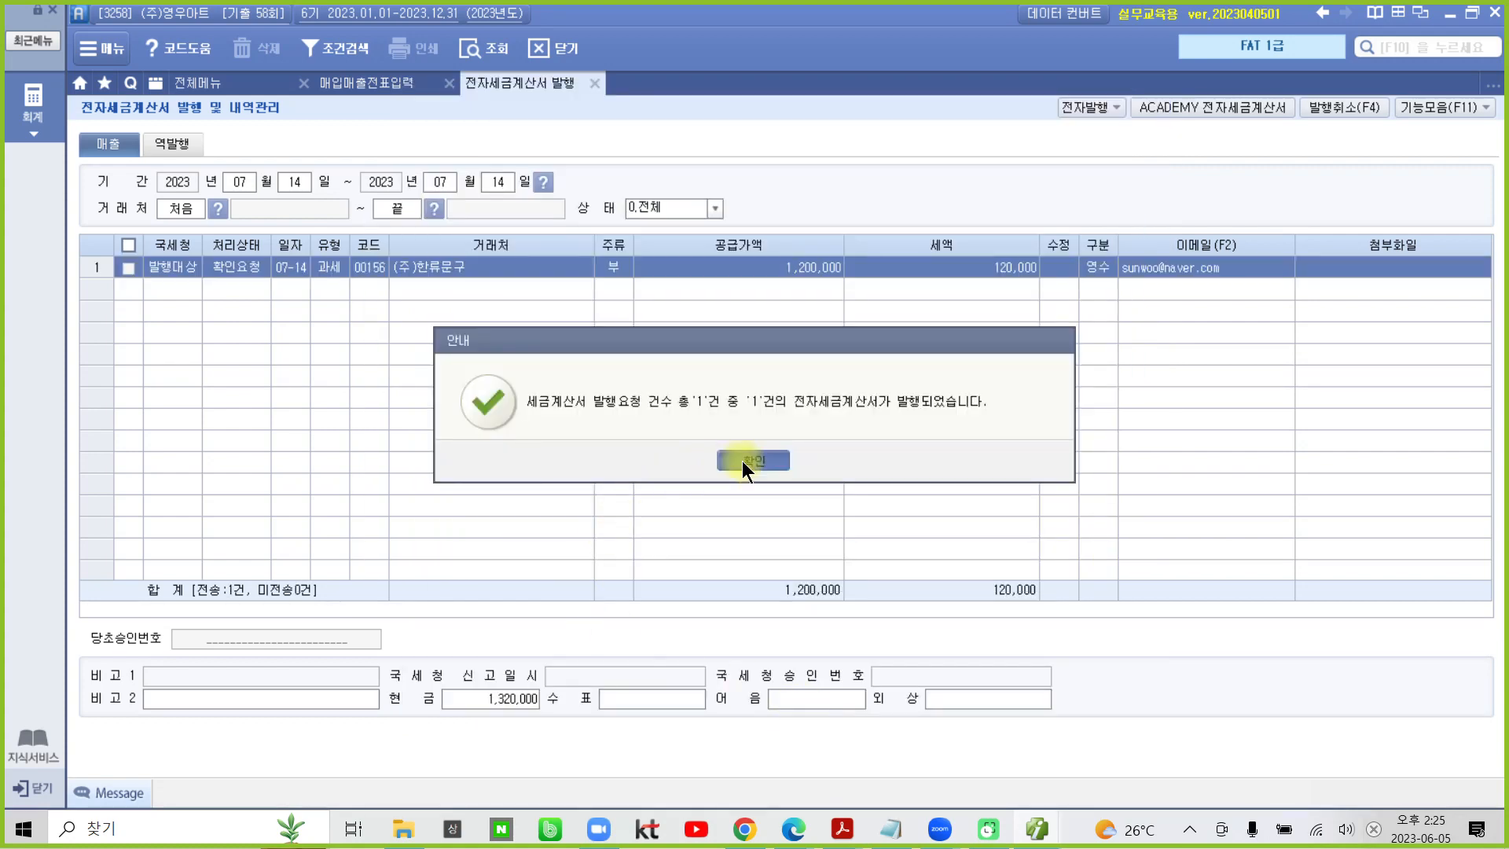
{"action": "left_click", "coordinate": [742, 463]}
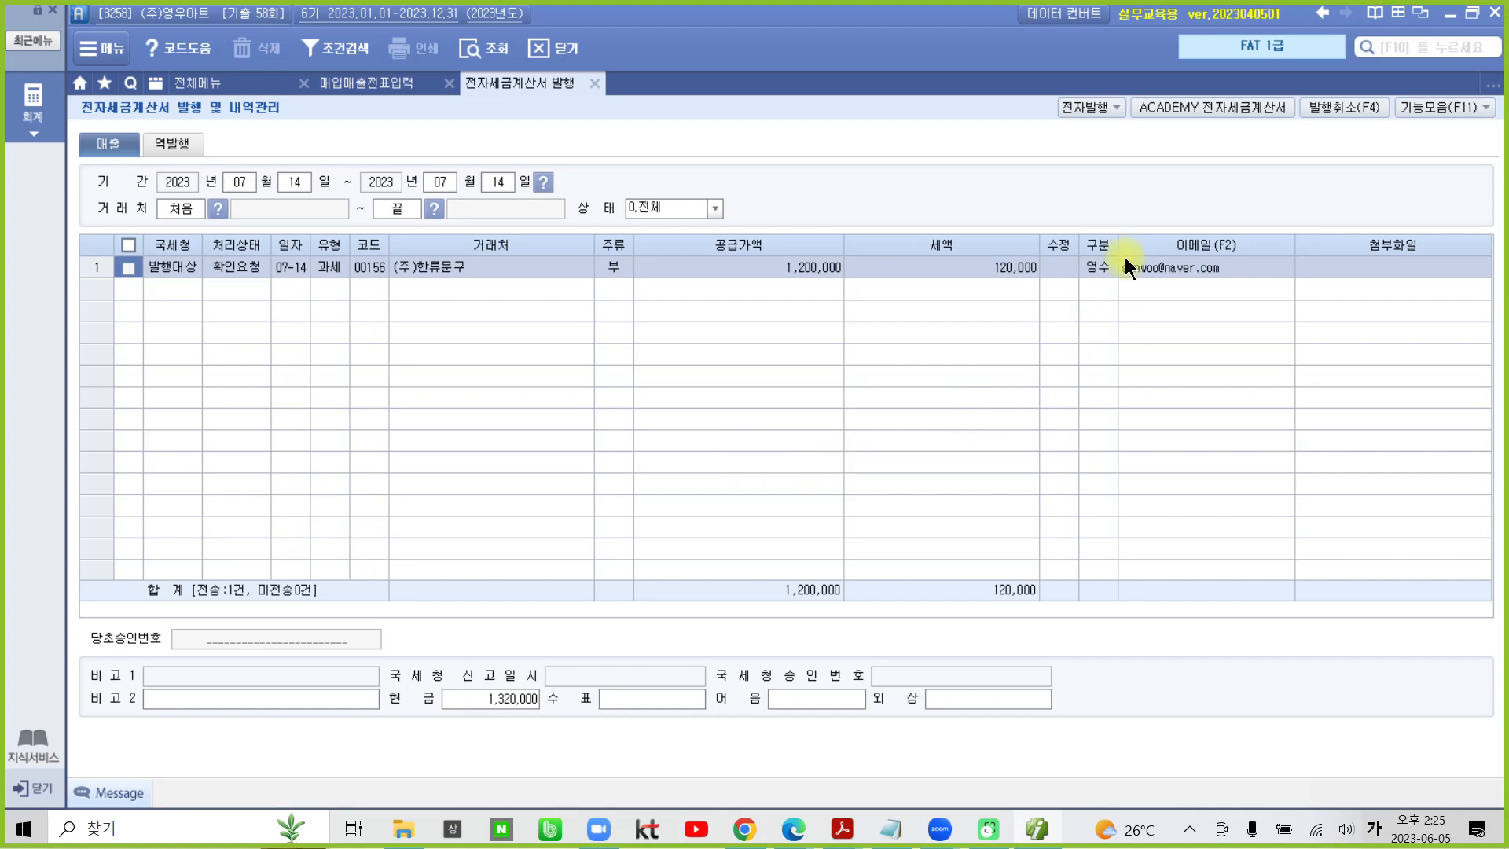
- Log in to ACADEMY 전자세금계산서 with the prefilled credentials and query the sales invoices with 미전송 status
{"action": "left_click", "coordinate": [1182, 104]}
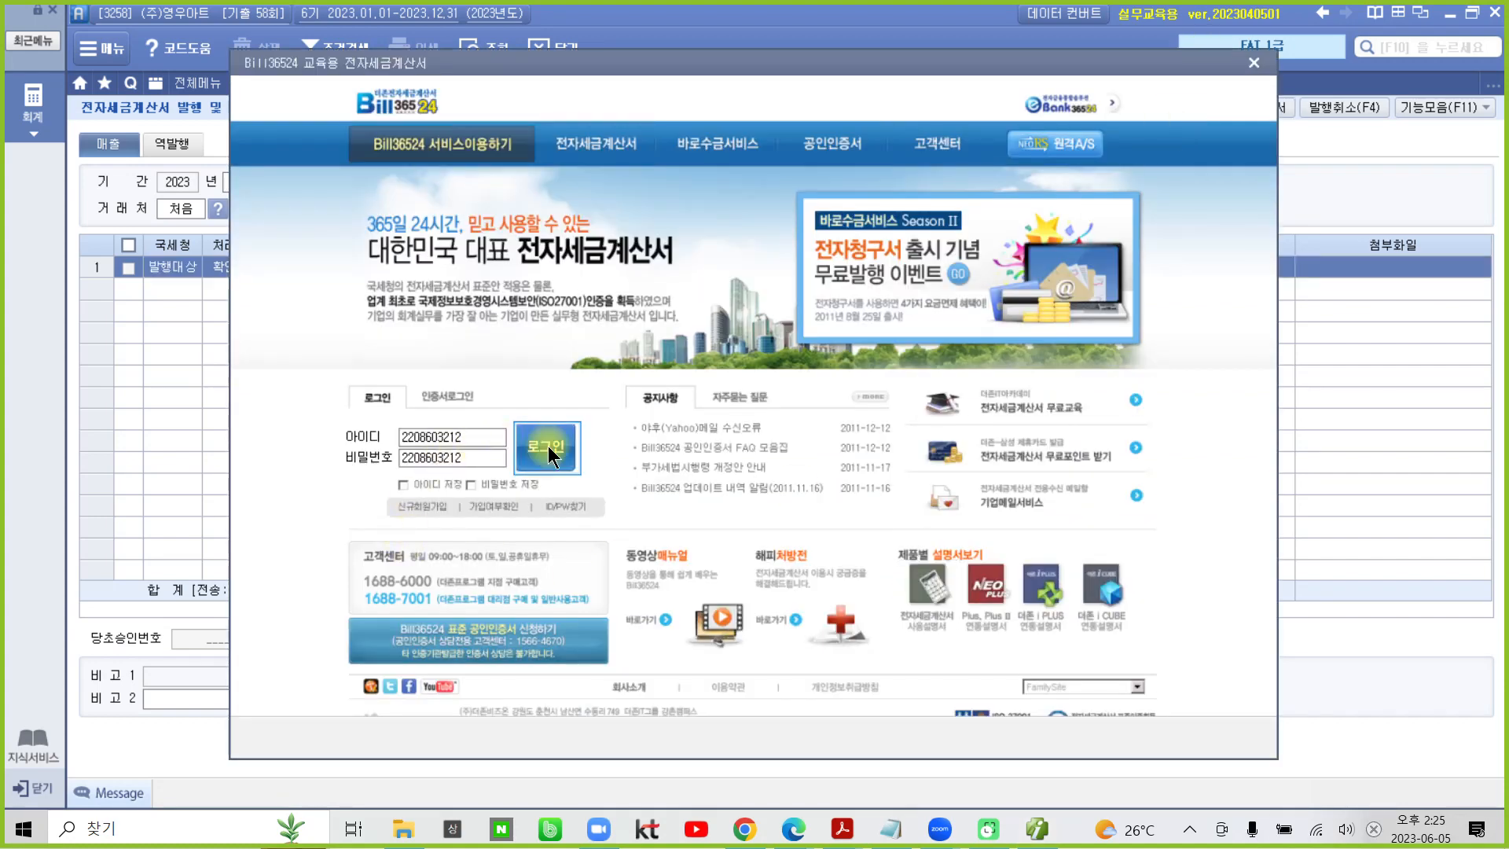
{"action": "left_click", "coordinate": [548, 445]}
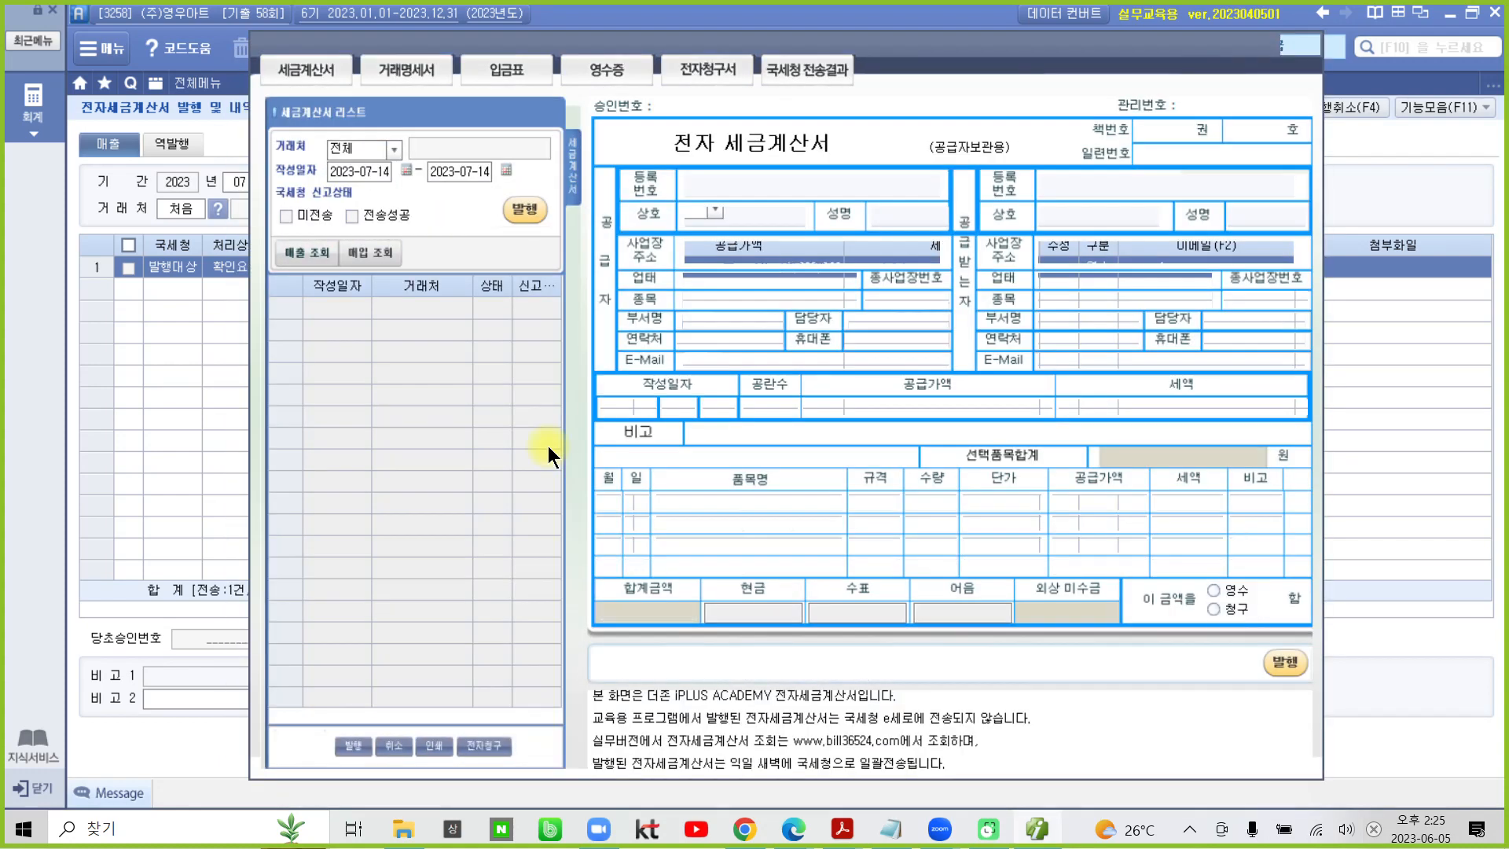
{"action": "left_click", "coordinate": [286, 215]}
{"action": "left_click", "coordinate": [296, 253]}
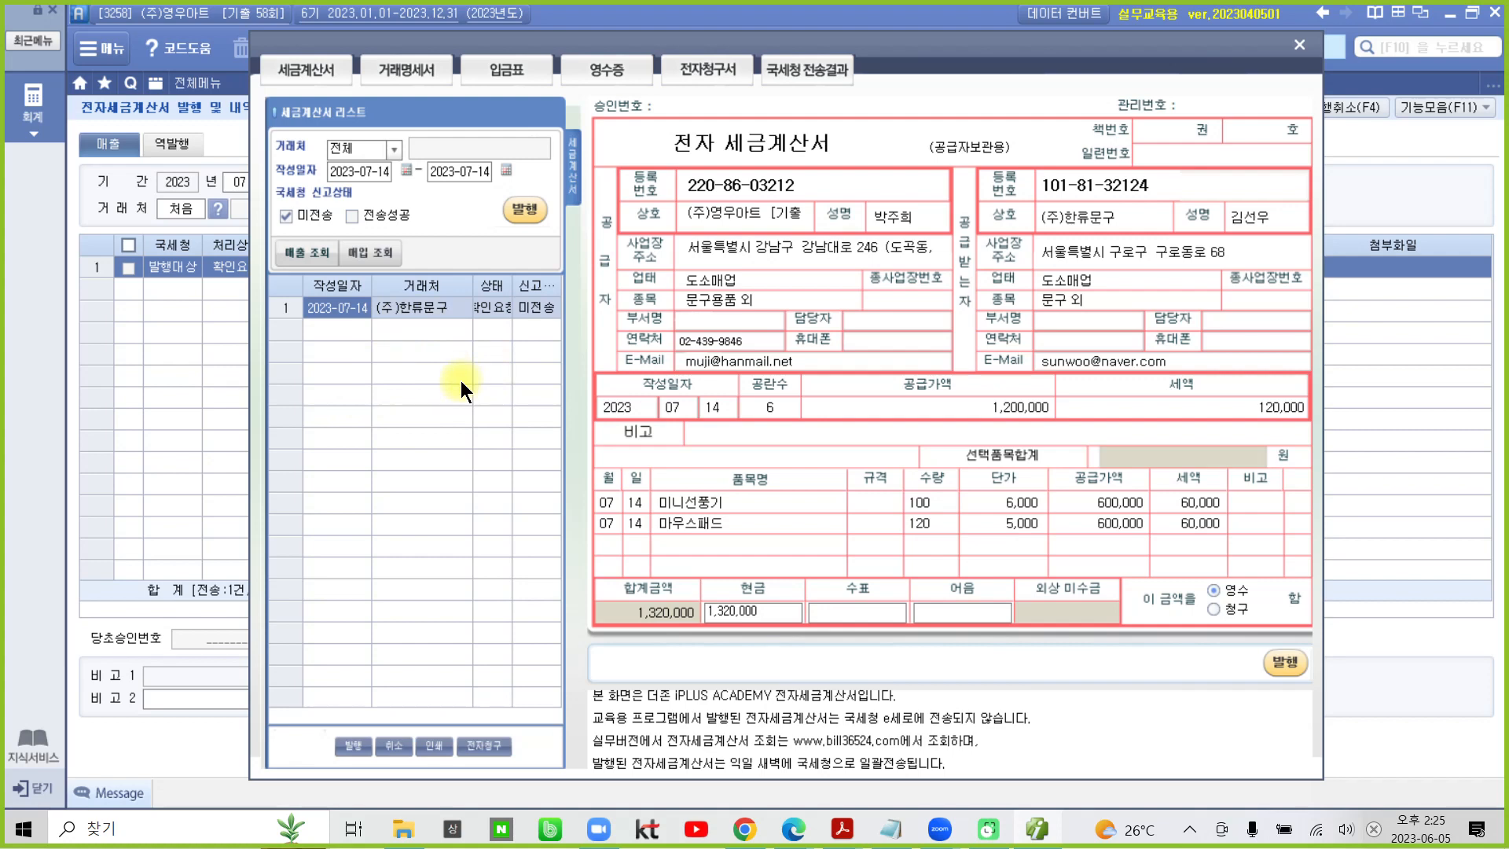
- Issue the listed (주)한류문구 invoice for transmission and close the Bill36524 window
{"action": "left_click", "coordinate": [521, 211]}
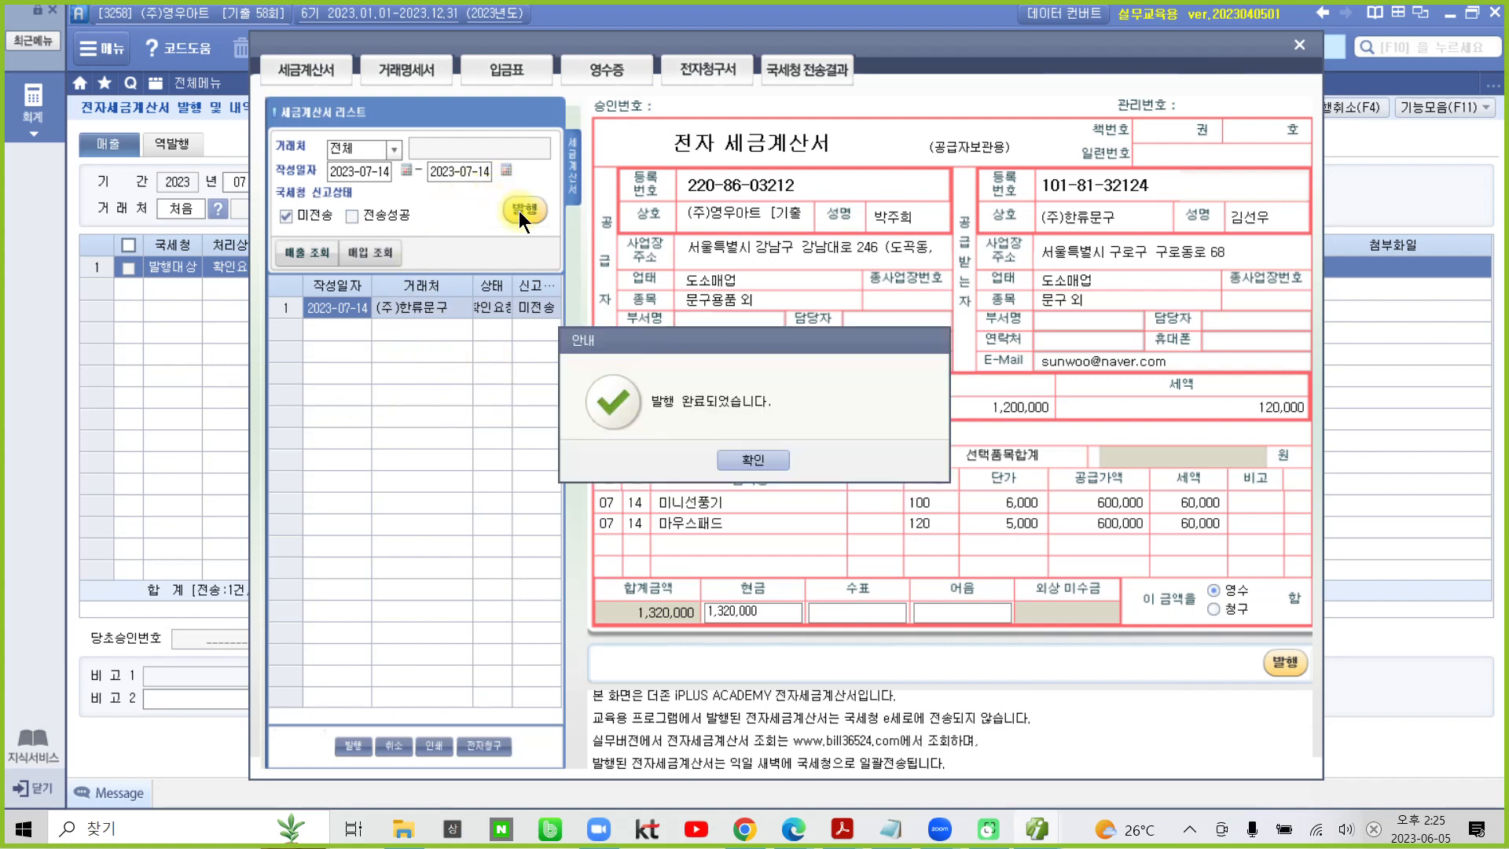
{"action": "left_click", "coordinate": [762, 461]}
{"action": "left_click", "coordinate": [762, 461]}
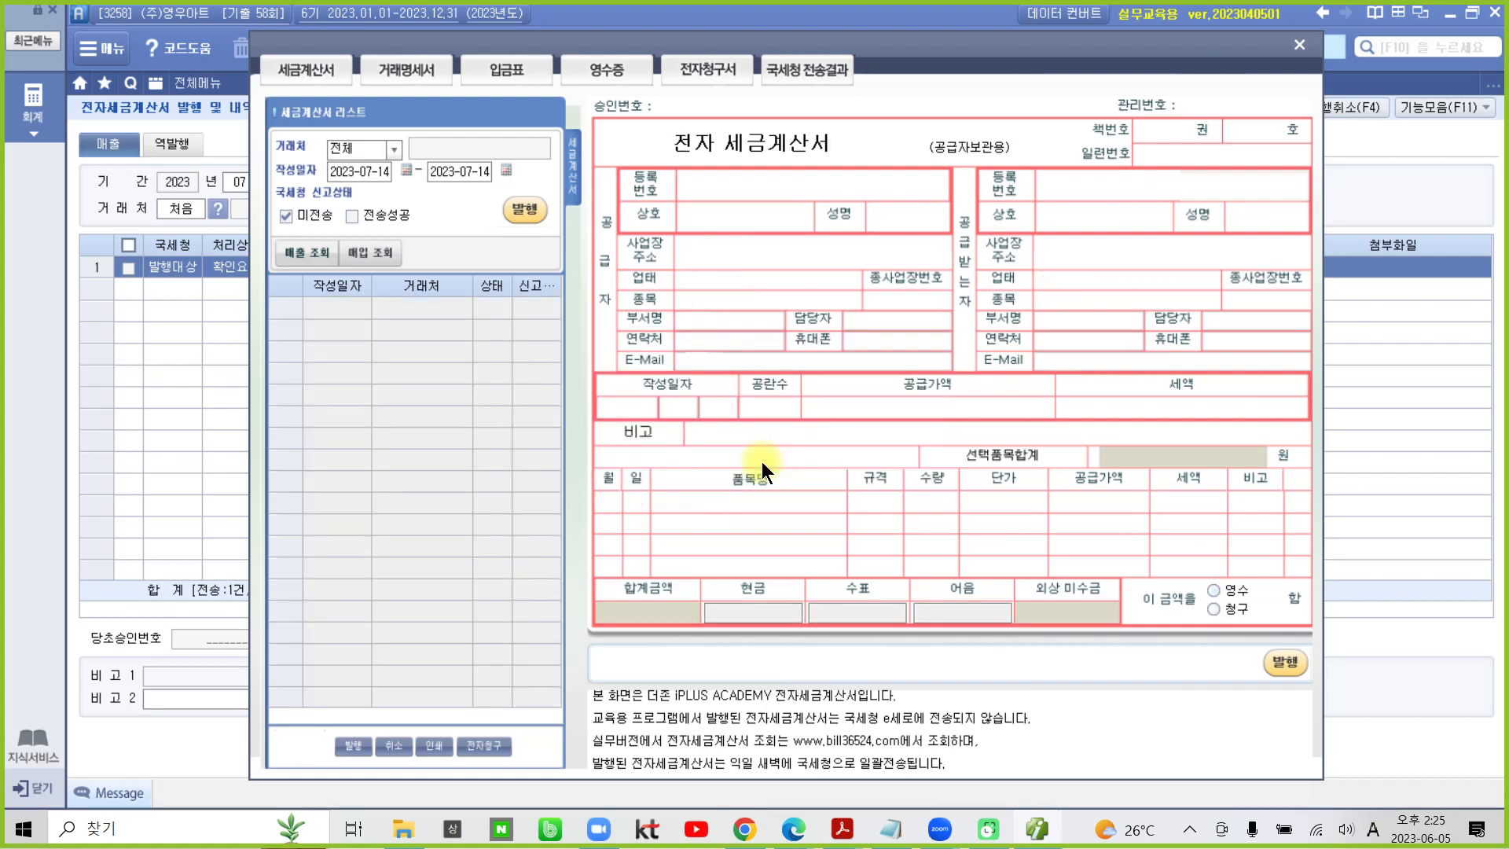
{"action": "left_click", "coordinate": [1305, 55]}
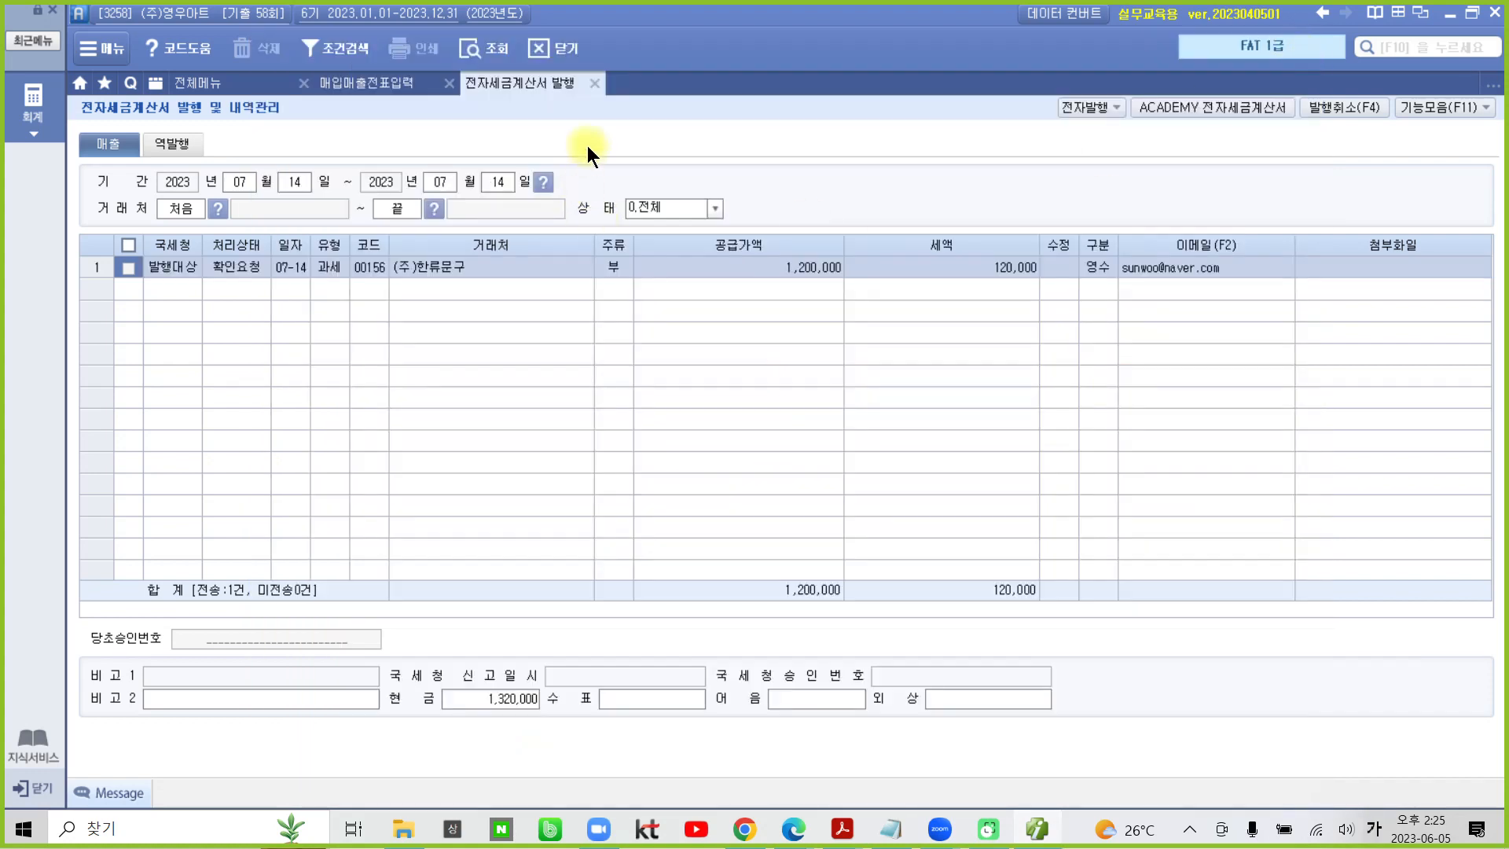
- Return to 매입매출전표입력 and reload the July 14 vouchers to check the invoice status and cash journal entry
{"action": "left_click", "coordinate": [594, 84]}
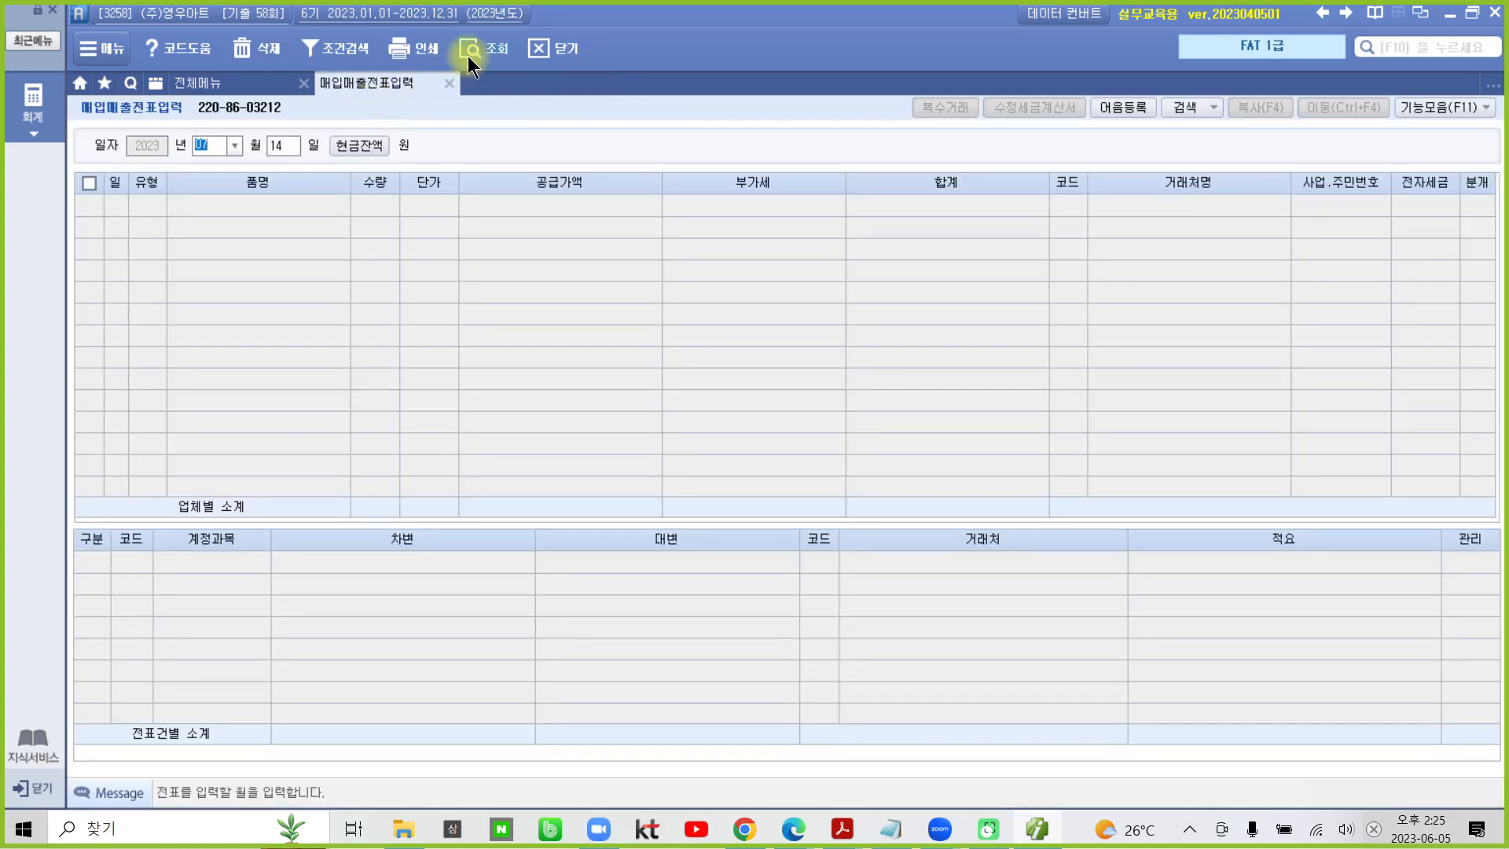
{"action": "left_click", "coordinate": [487, 44]}
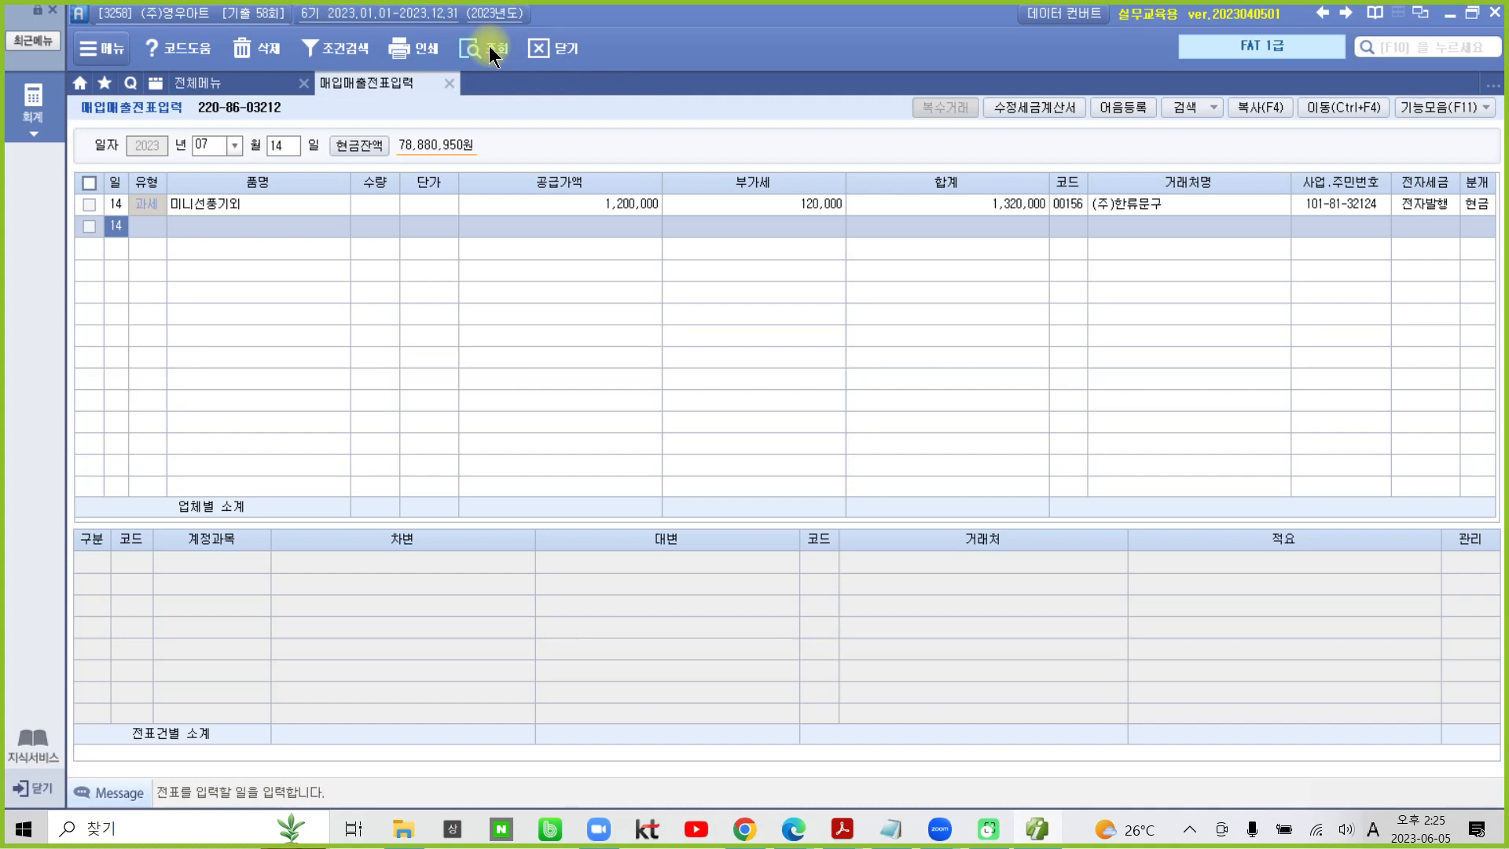
{"action": "left_click", "coordinate": [1485, 205]}
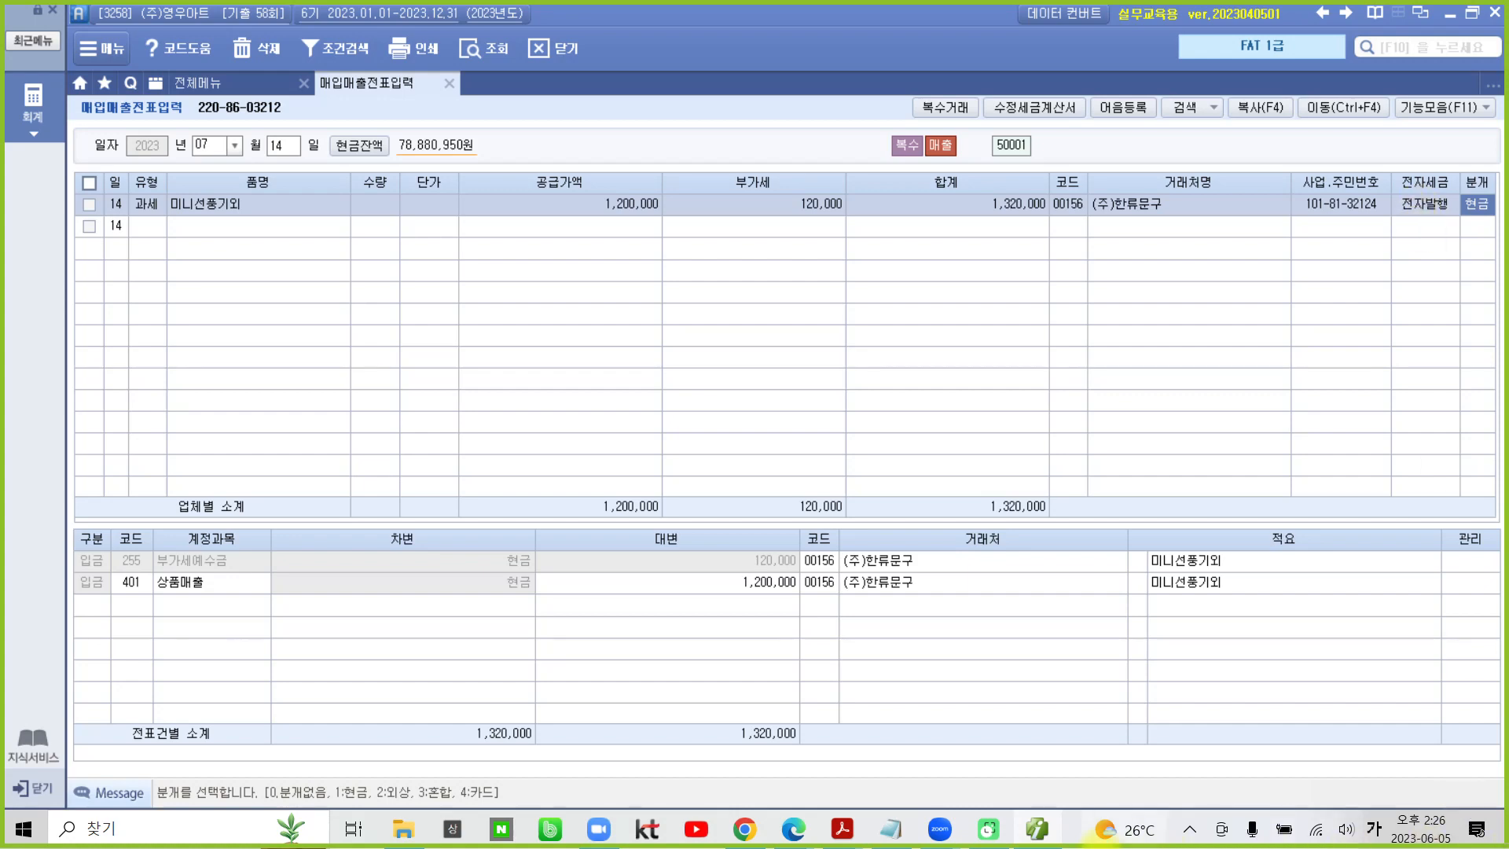
- Switch to the 04-2 기출문제 PDF in Acrobat Reader and go to transaction 2, 매출거래
{"action": "left_click", "coordinate": [1034, 831]}
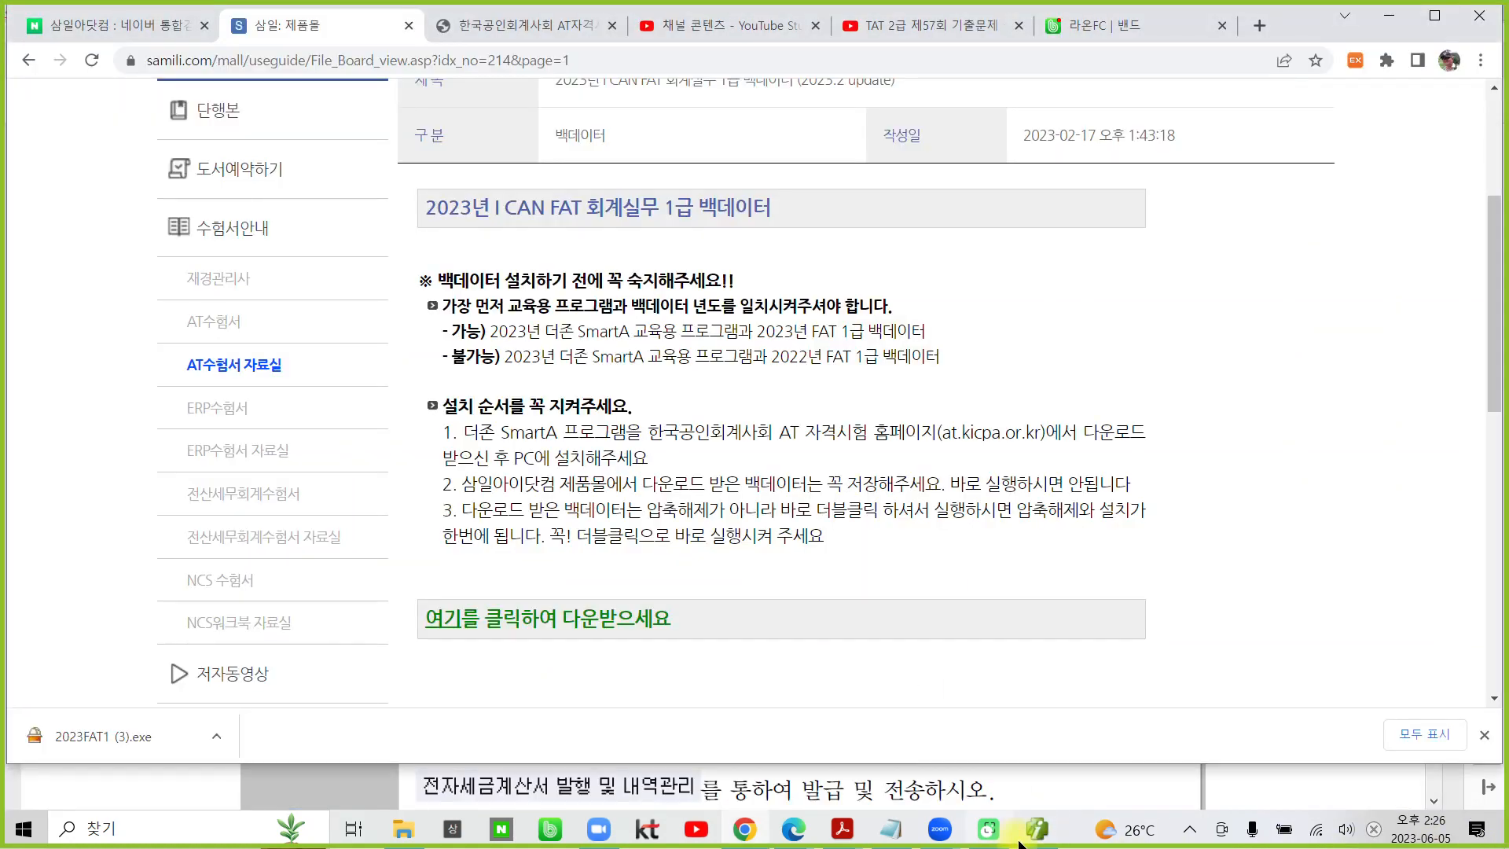
{"action": "left_click", "coordinate": [1034, 831]}
{"action": "mouse_move", "coordinate": [842, 828]}
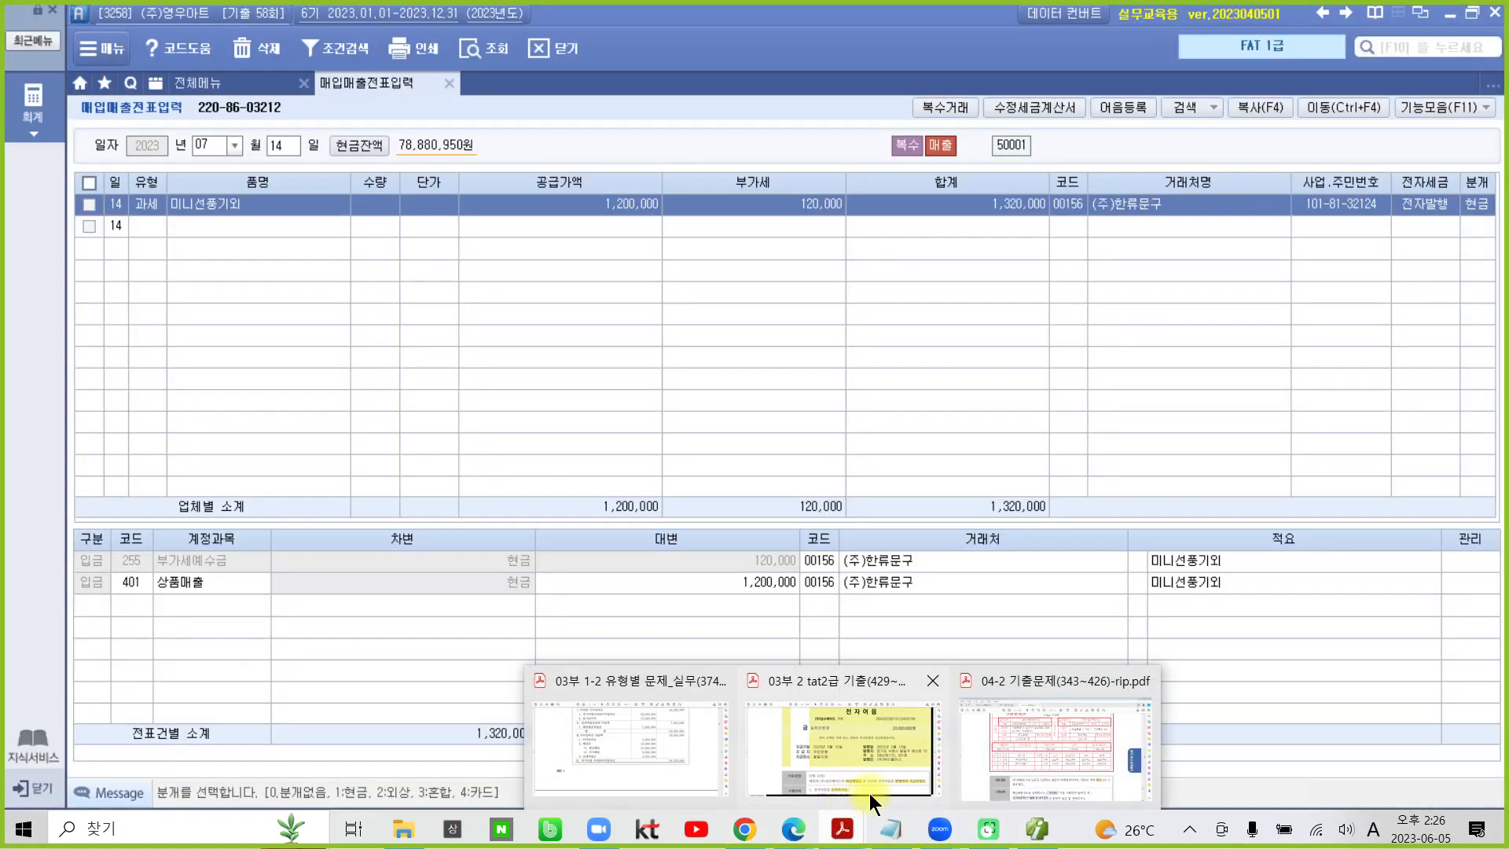
{"action": "left_click", "coordinate": [1046, 753]}
{"action": "scroll", "coordinate": [638, 594], "scroll_direction": "down", "scroll_amount": 10}
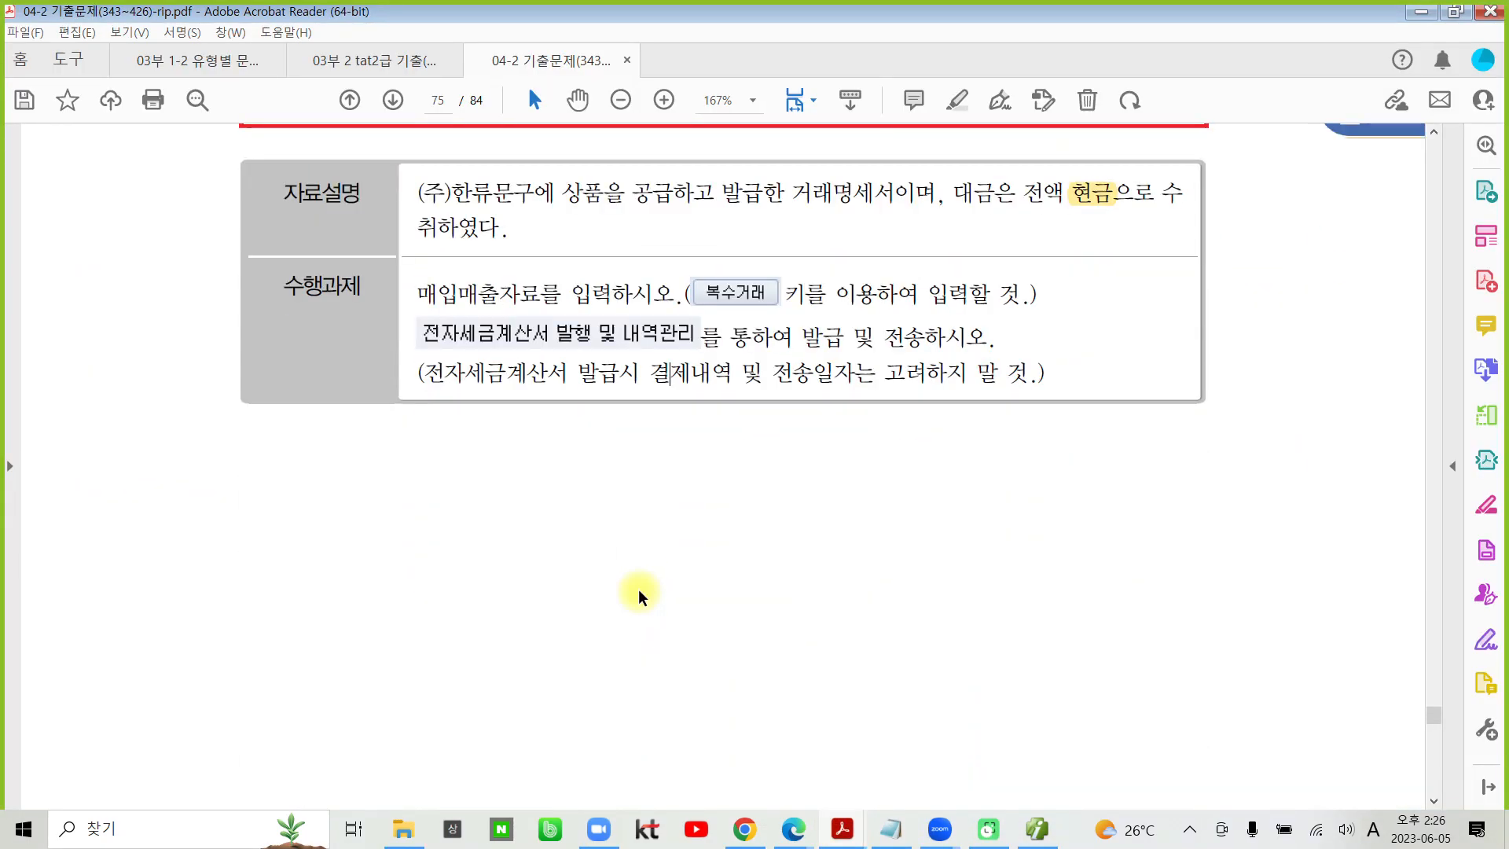
{"action": "scroll", "coordinate": [636, 593], "scroll_direction": "down", "scroll_amount": 10}
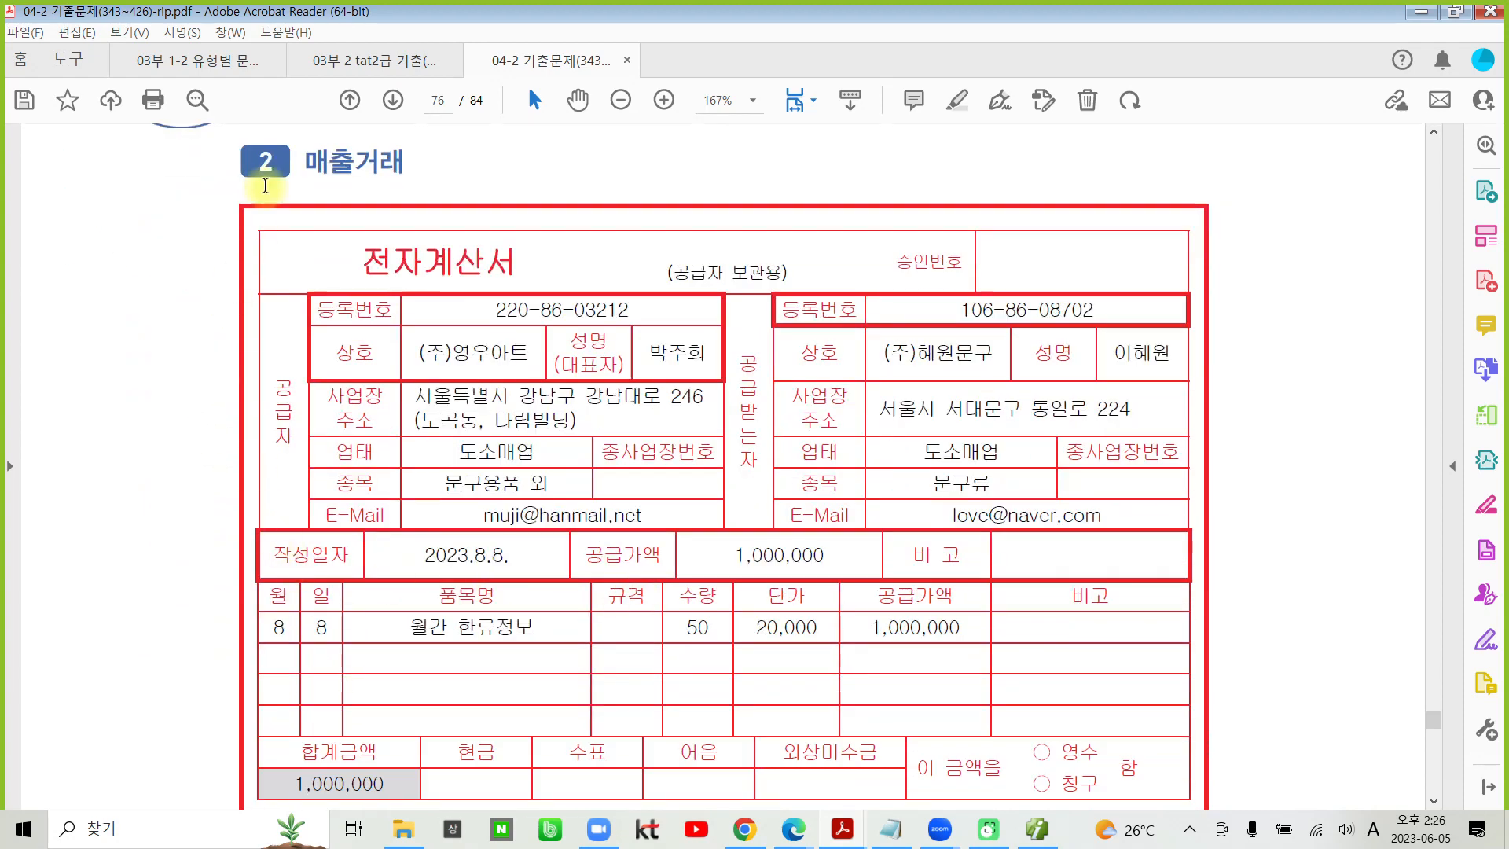
- Highlight the word 계산서 in the 전자계산서 title of transaction 2
{"action": "left_click_drag", "start_coordinate": [422, 263], "coordinate": [545, 271]}
{"action": "left_click", "coordinate": [544, 271]}
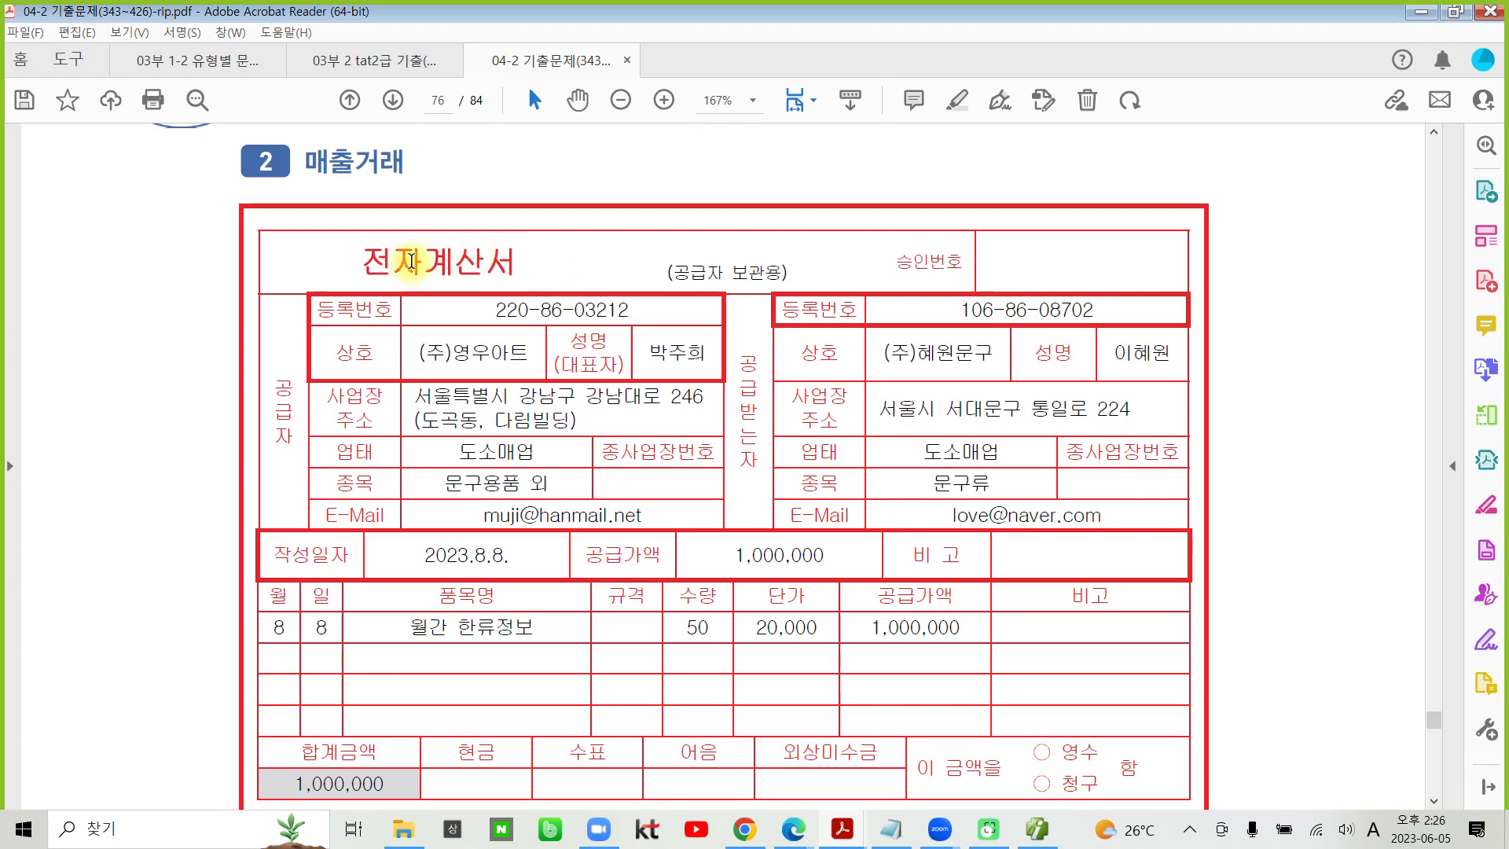
{"action": "left_click_drag", "start_coordinate": [433, 262], "coordinate": [519, 265]}
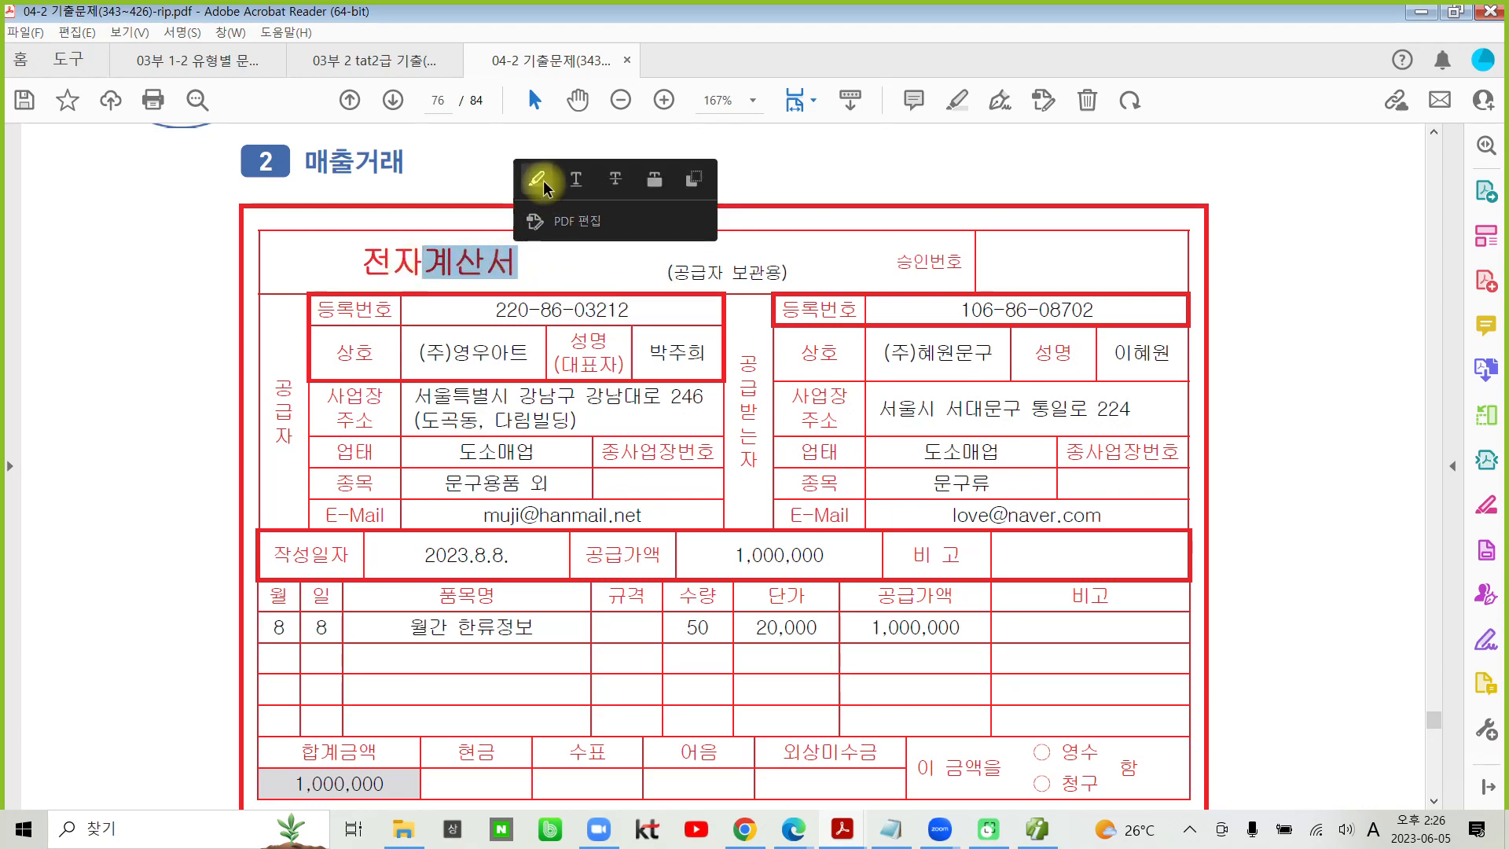
{"action": "left_click", "coordinate": [532, 170]}
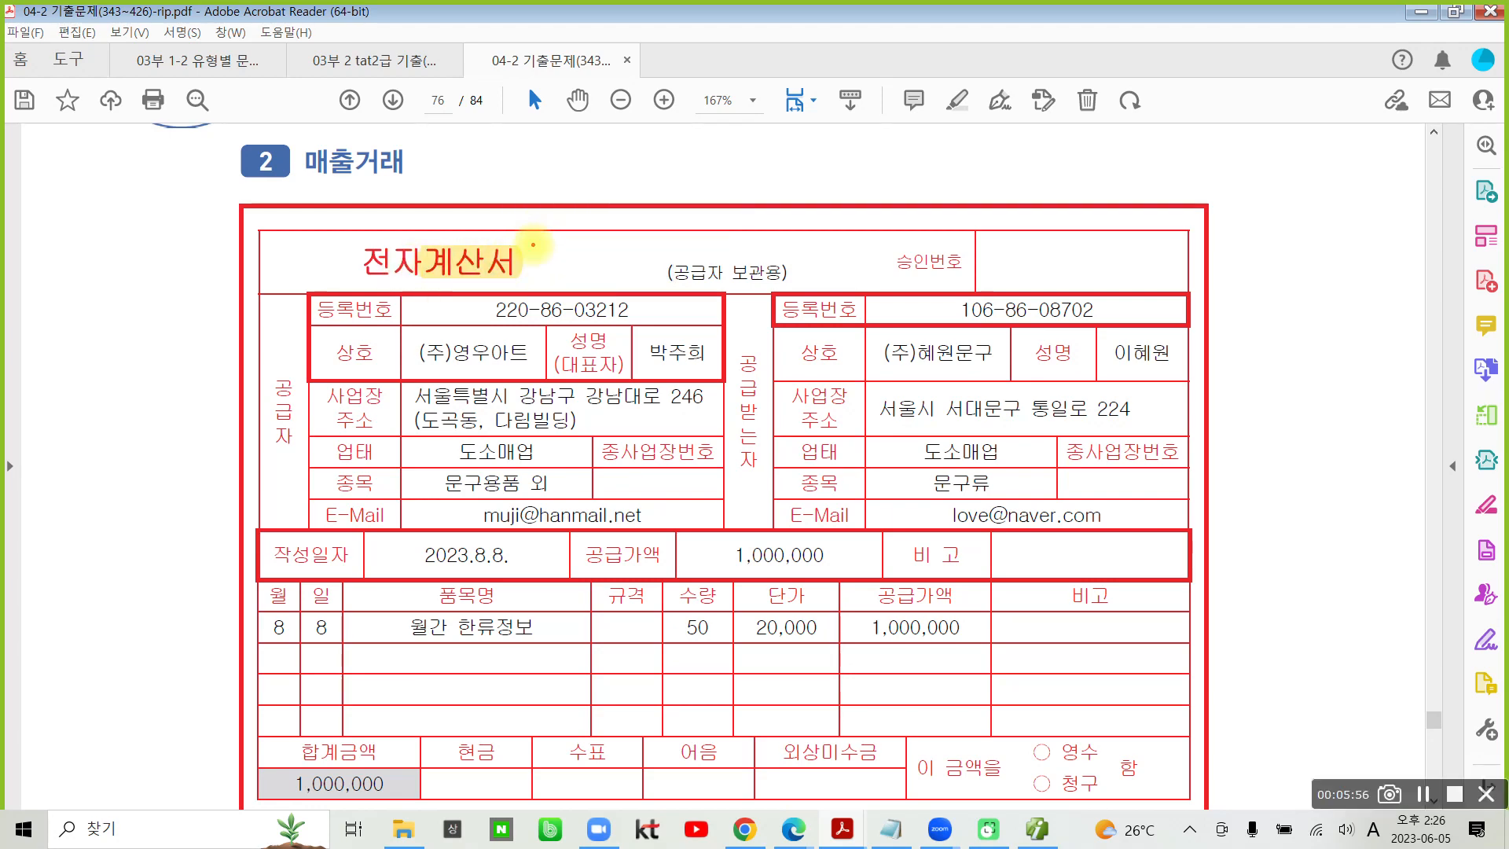
{"action": "mouse_move", "coordinate": [114, 322]}
{"action": "left_mouse_down"}
{"action": "mouse_move", "coordinate": [79, 393]}
{"action": "mouse_move", "coordinate": [169, 405]}
{"action": "mouse_move", "coordinate": [137, 406]}
{"action": "left_mouse_up"}
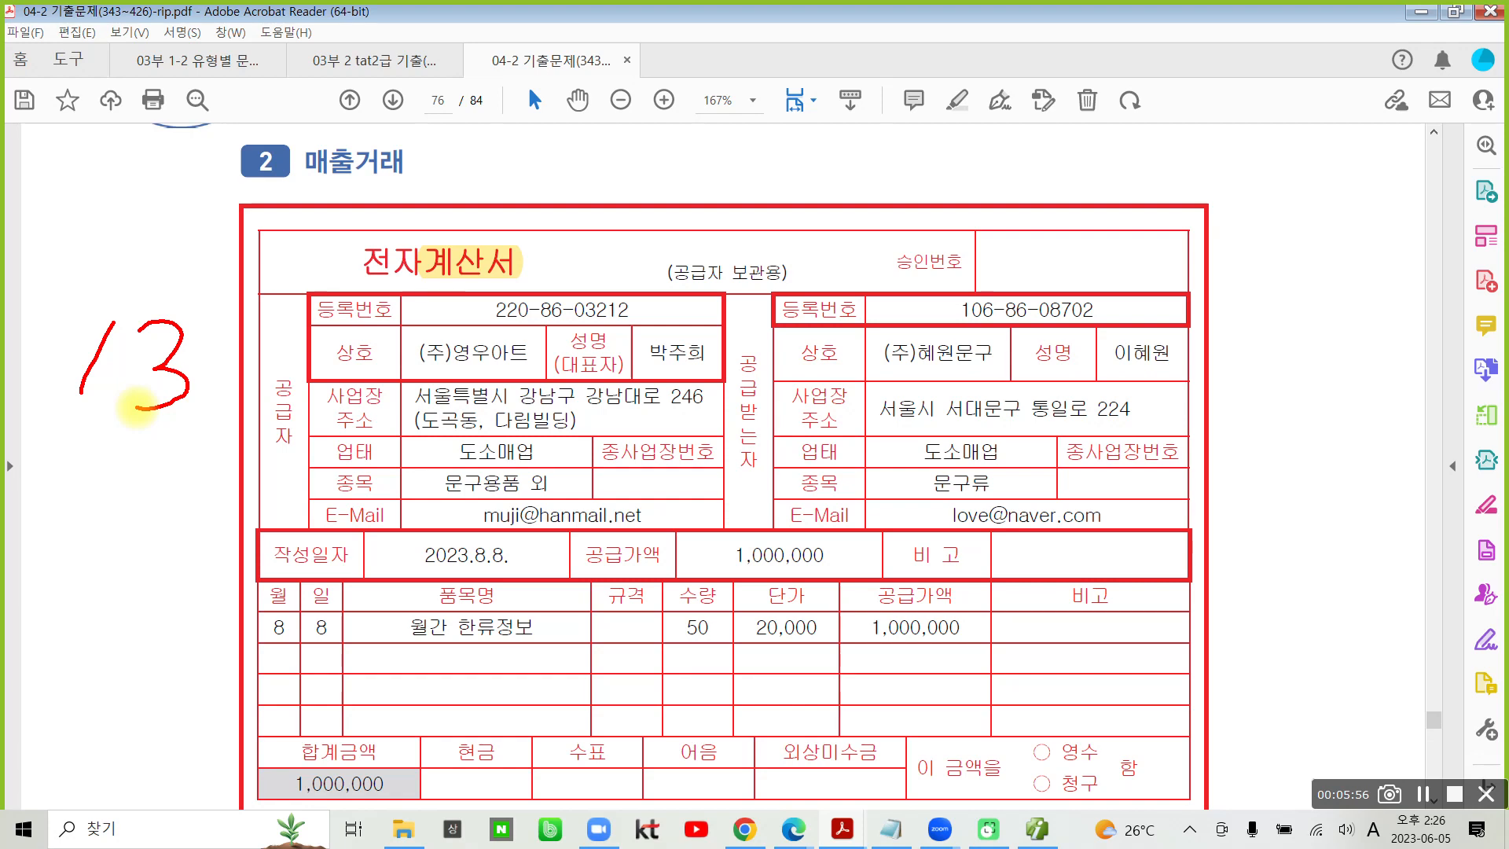
{"action": "key", "text": "Escape"}
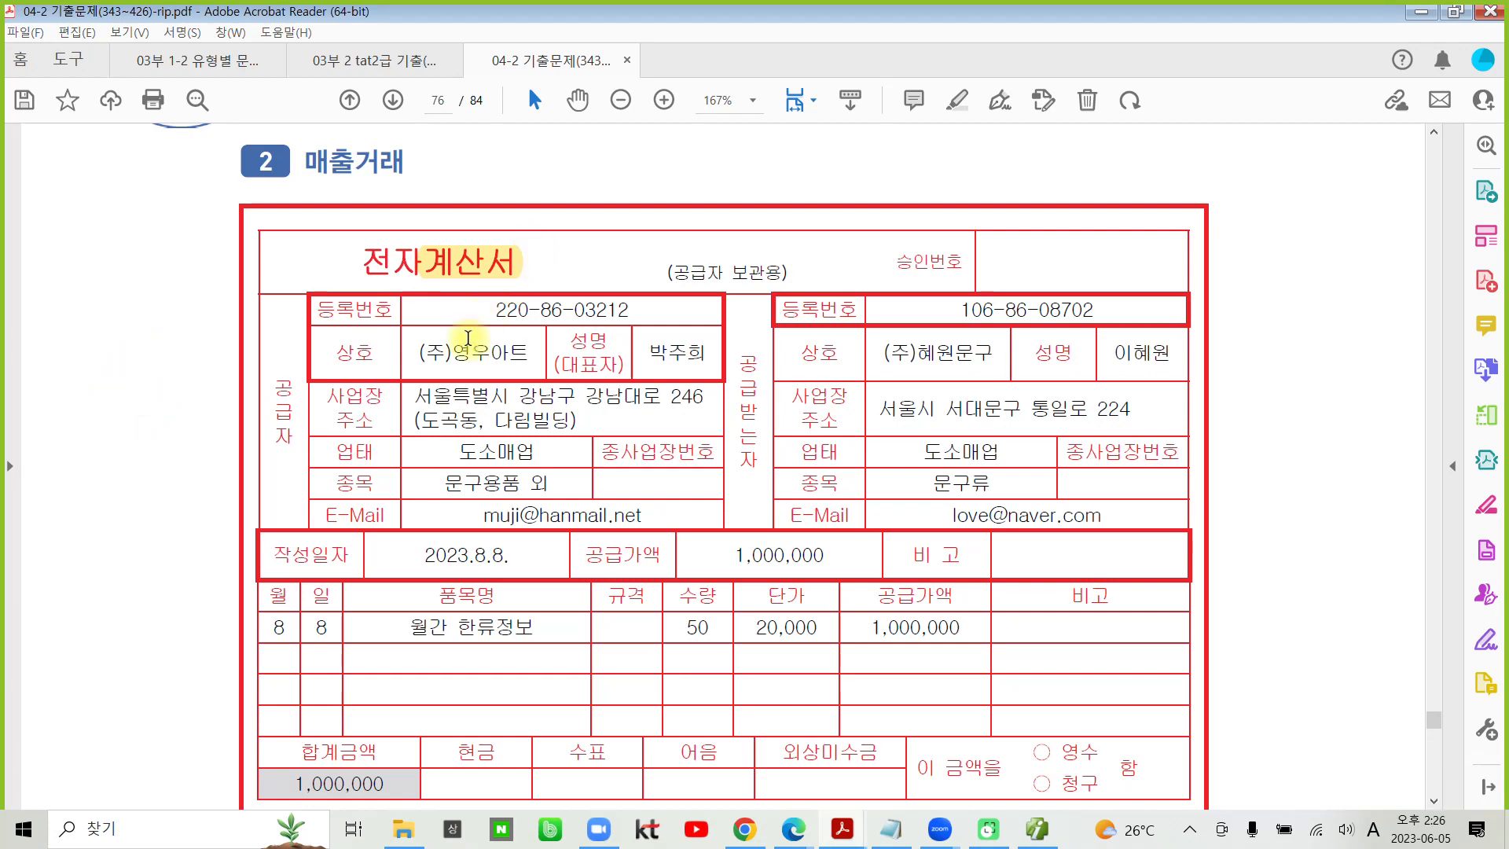
- Read transaction 2's 자료설명 and 수행과제, and highlight the 작성일자 date 2023.8.8. on the invoice
{"action": "scroll", "coordinate": [675, 499], "scroll_direction": "down", "scroll_amount": 3}
{"action": "scroll", "coordinate": [674, 499], "scroll_direction": "down", "scroll_amount": 2}
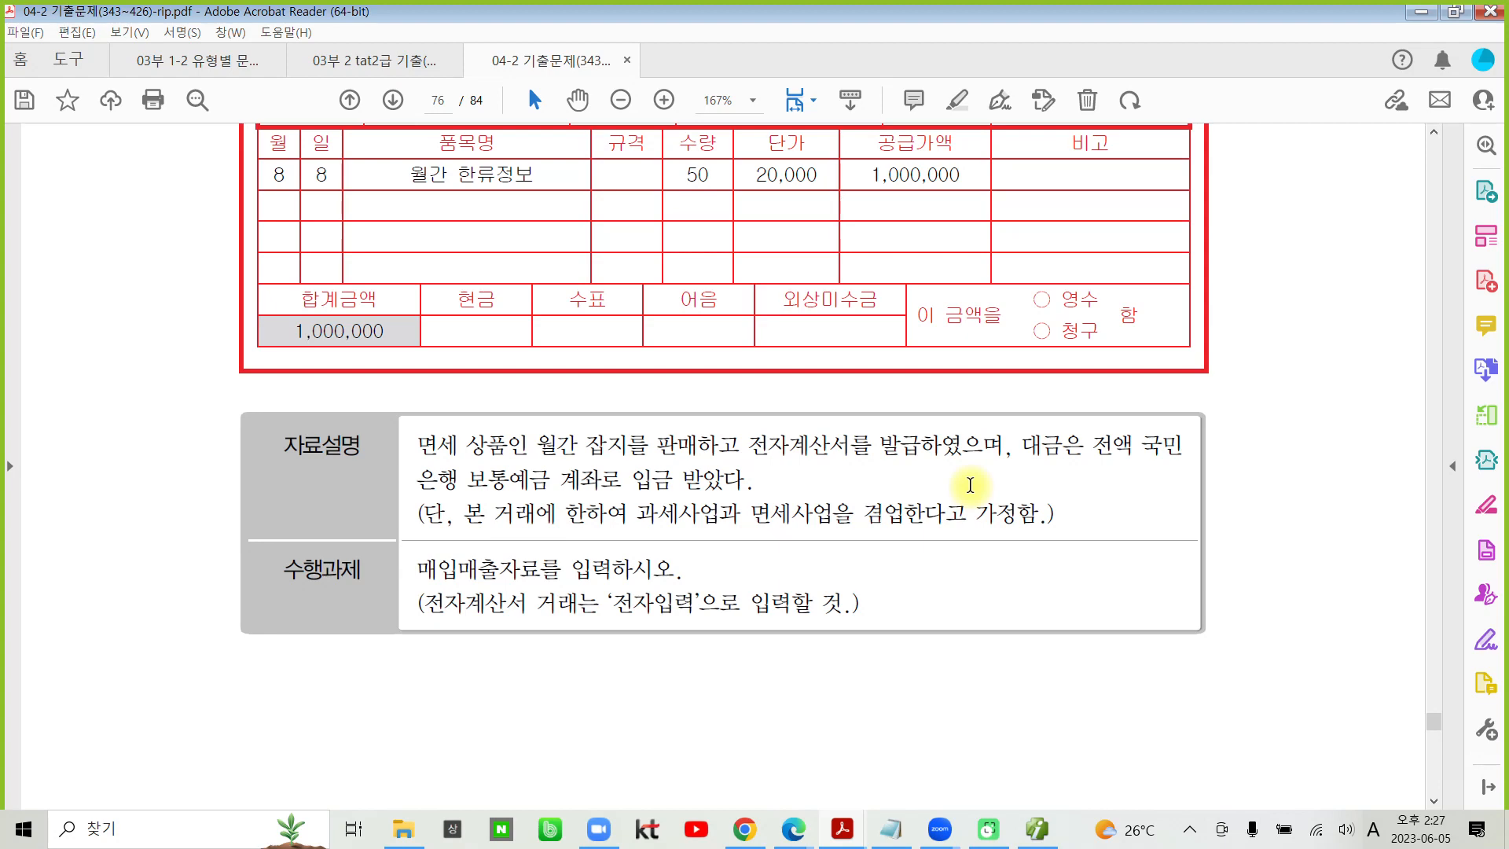
{"action": "scroll", "coordinate": [970, 484], "scroll_direction": "up", "scroll_amount": 3}
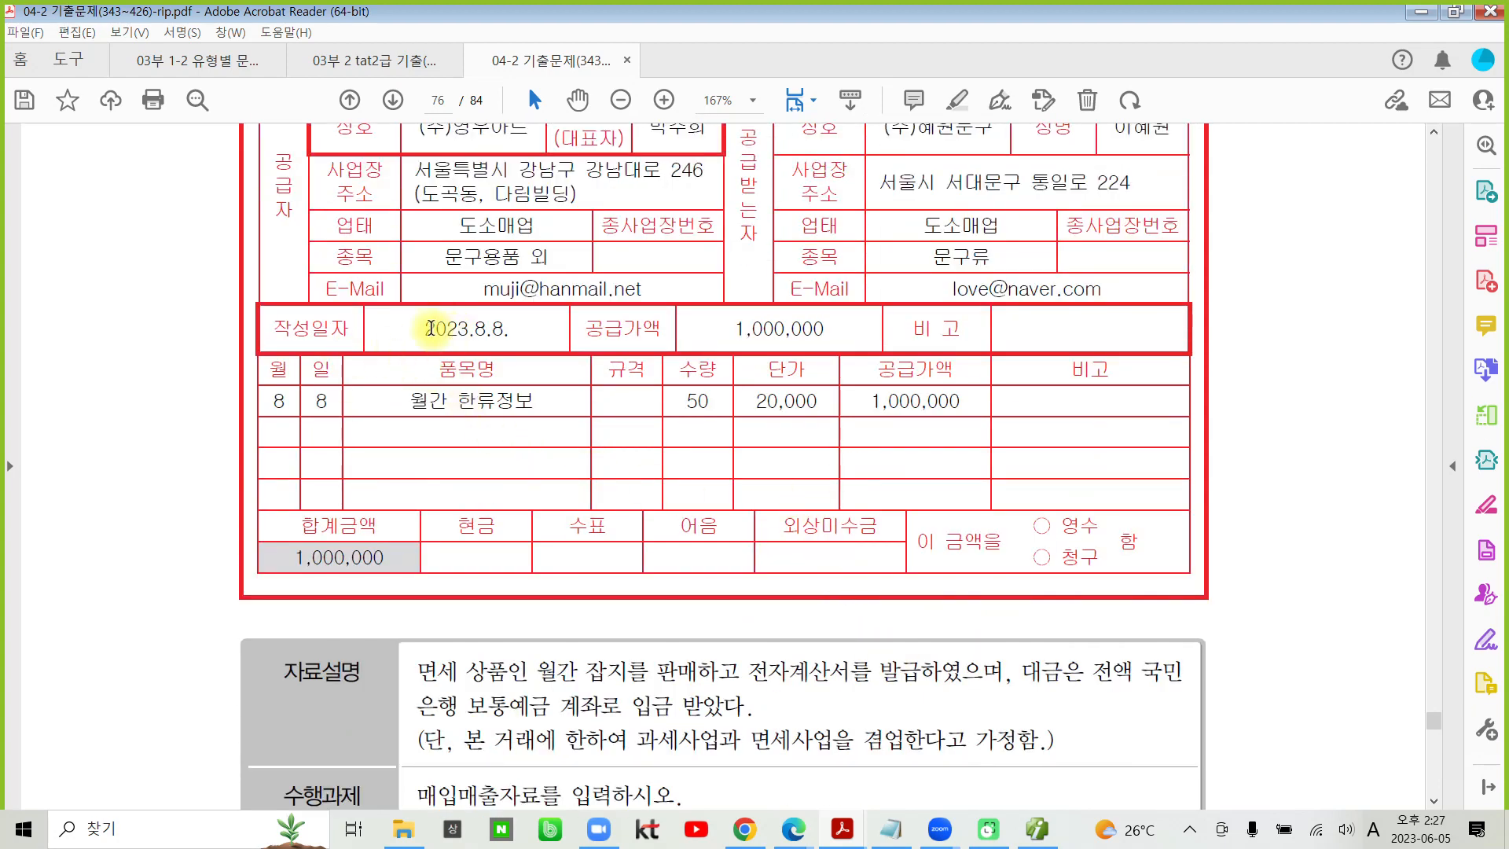
{"action": "left_click_drag", "start_coordinate": [435, 328], "coordinate": [528, 323]}
{"action": "left_click", "coordinate": [555, 259]}
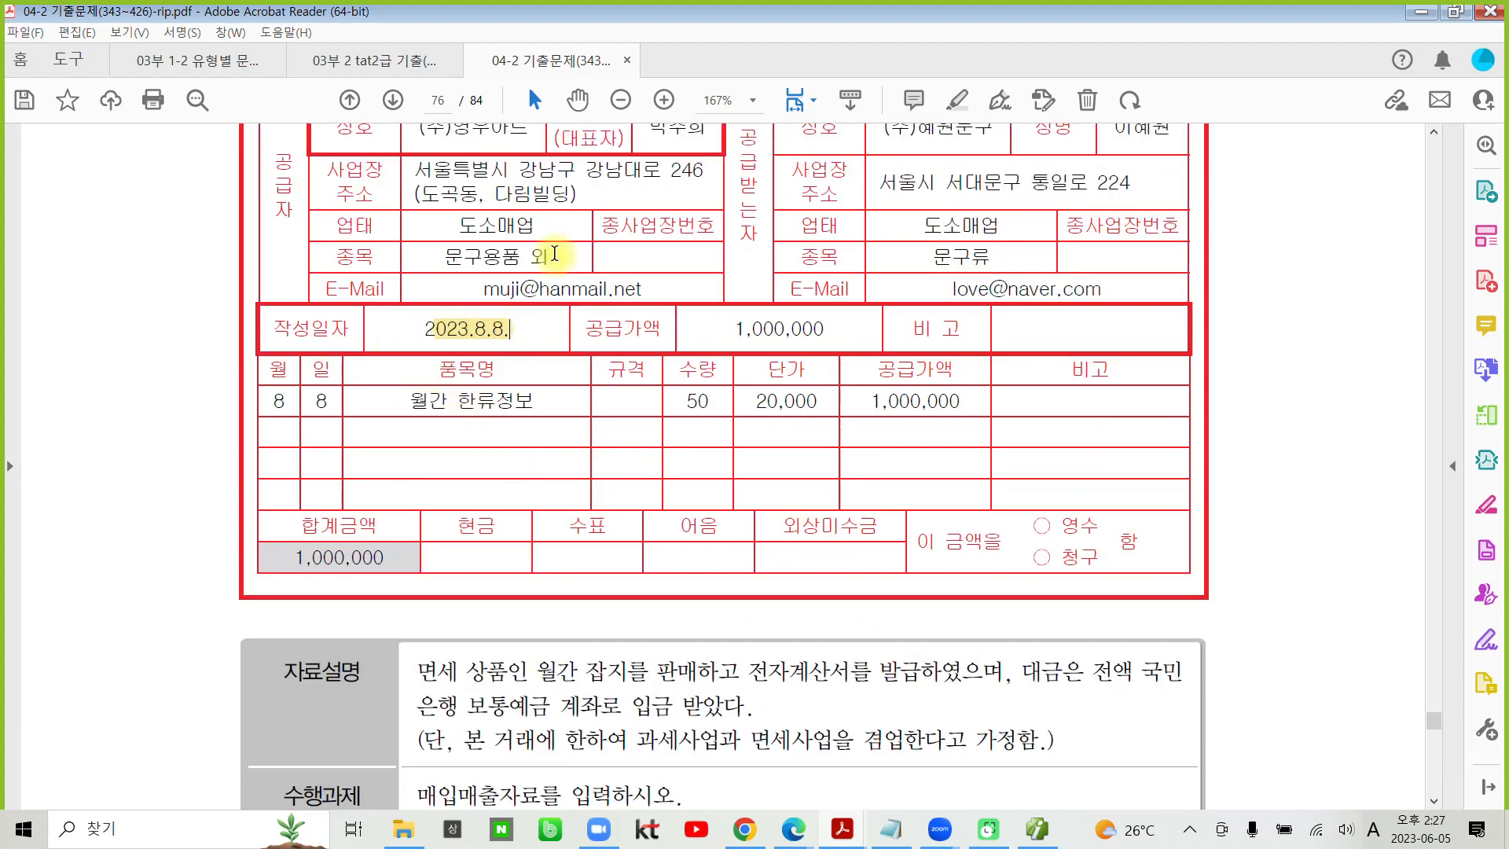
- Switch to Smart A and start an August 8 sales line with tax type 13 (면세) in 매입매출전표입력
{"action": "left_click", "coordinate": [1037, 829]}
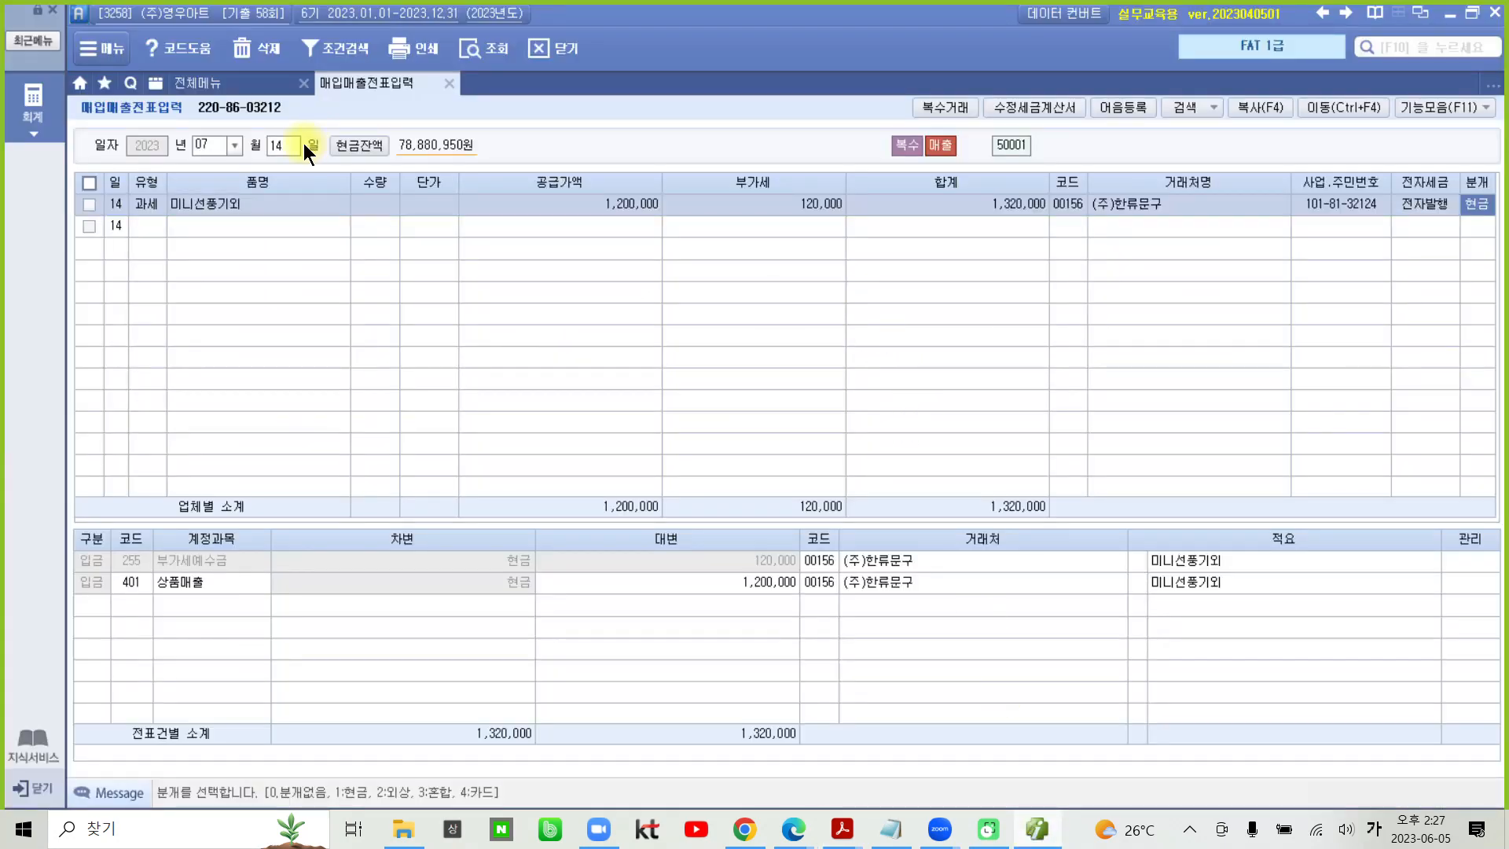
{"action": "left_click", "coordinate": [211, 144]}
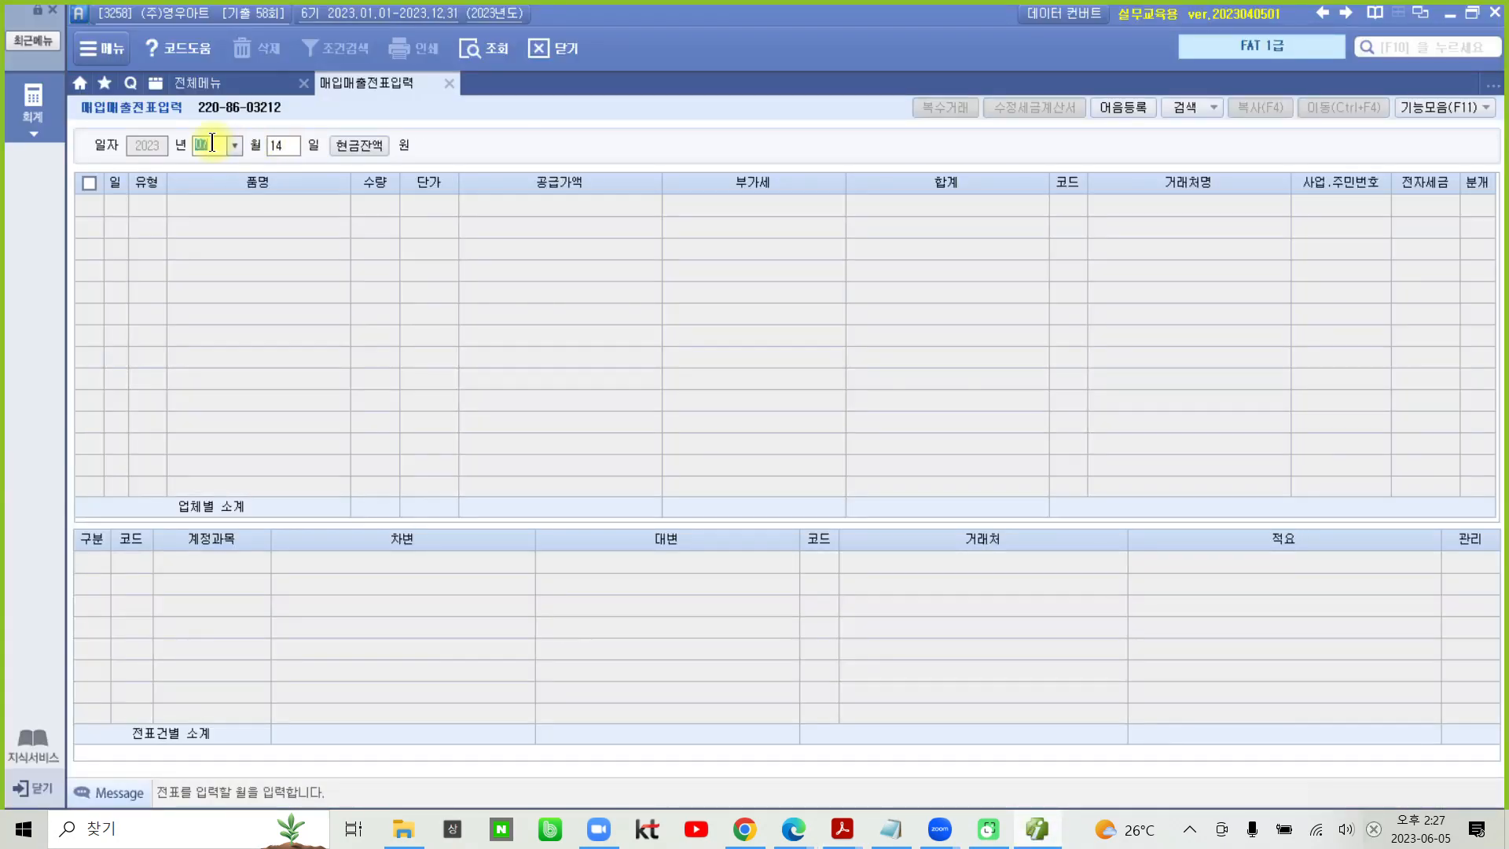
{"action": "type", "text": "0808"}
{"action": "key", "text": "Return"}
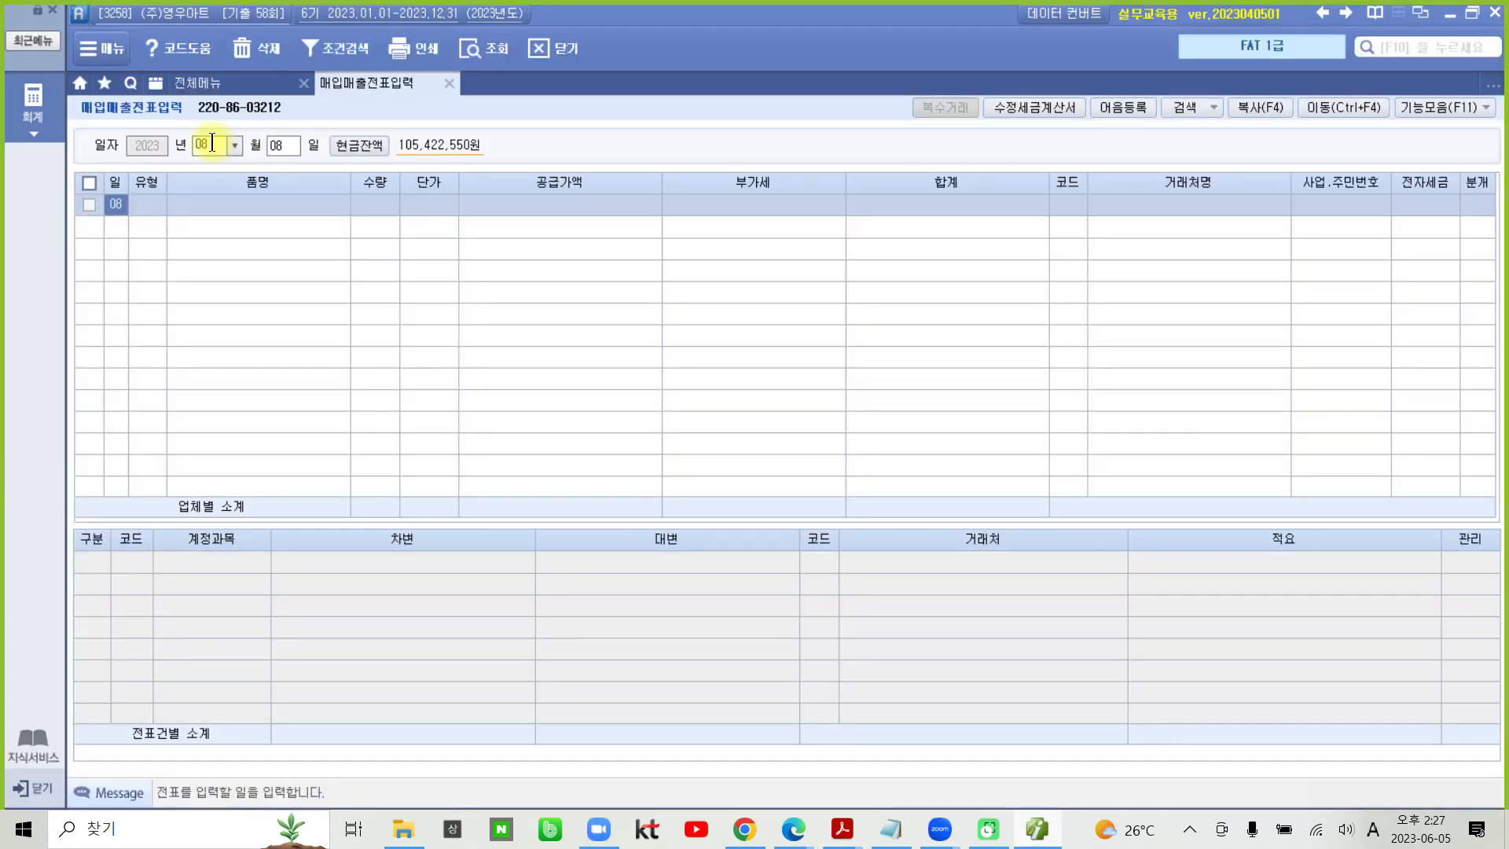
{"action": "key", "text": "Return"}
{"action": "type", "text": "1"}
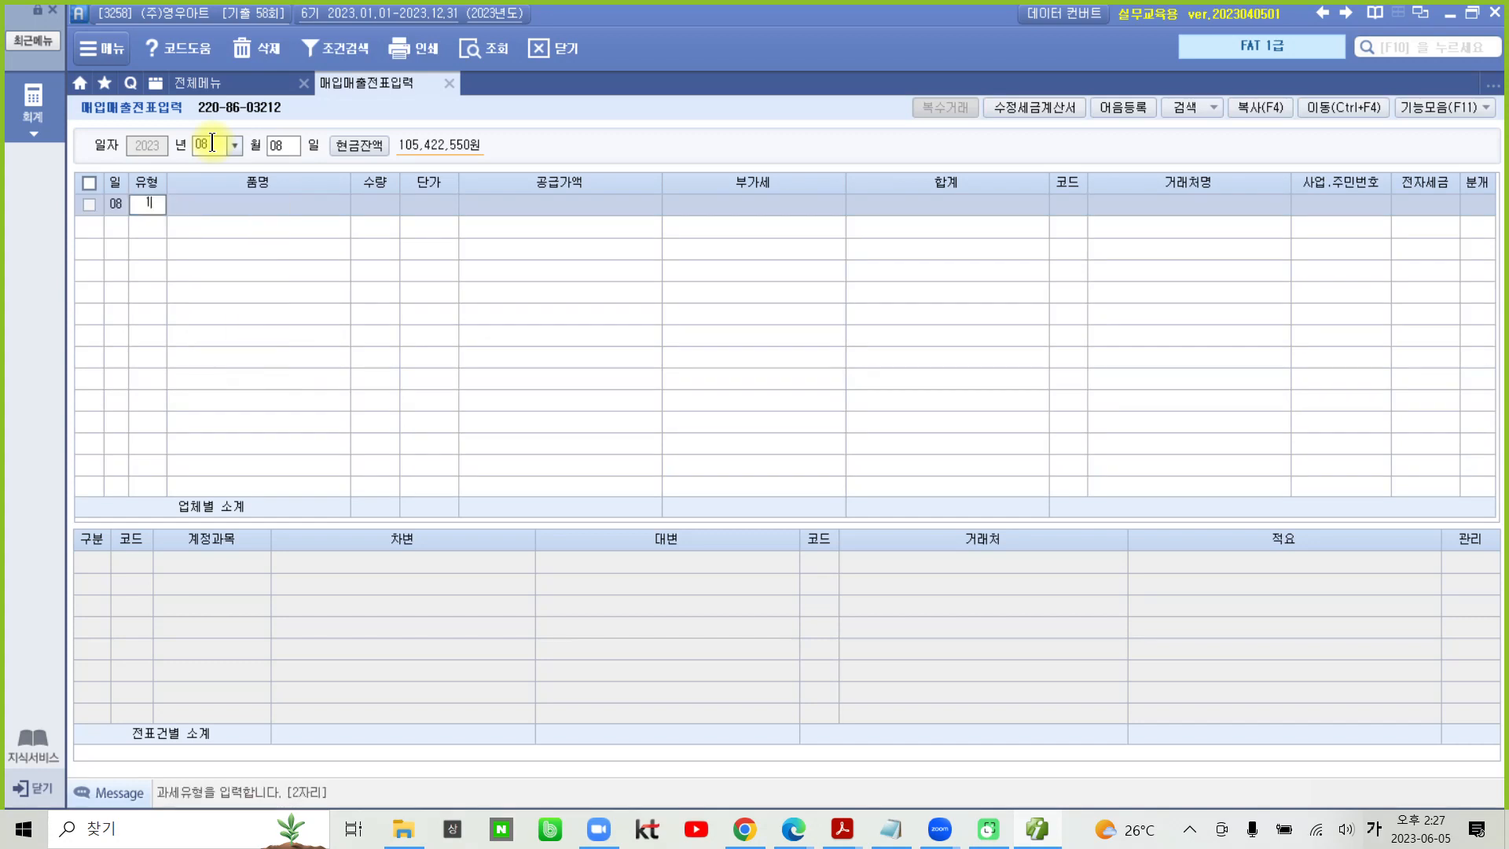
{"action": "type", "text": "3"}
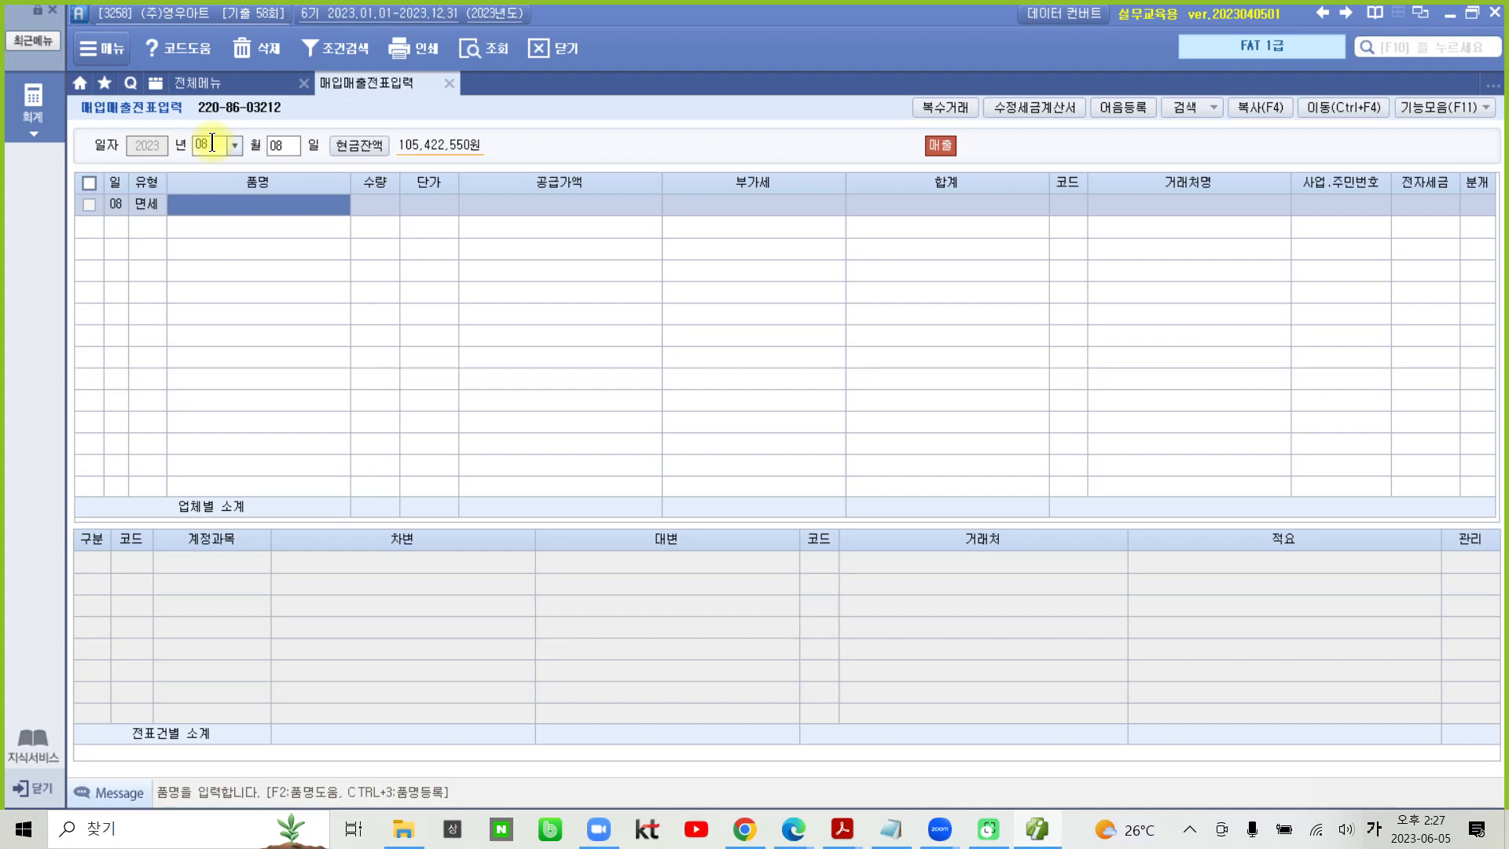
- Enter the item 월간 한류정보 with quantity 50 and unit price 20,000 on the August 8 line
{"action": "type", "text": "월간 "}
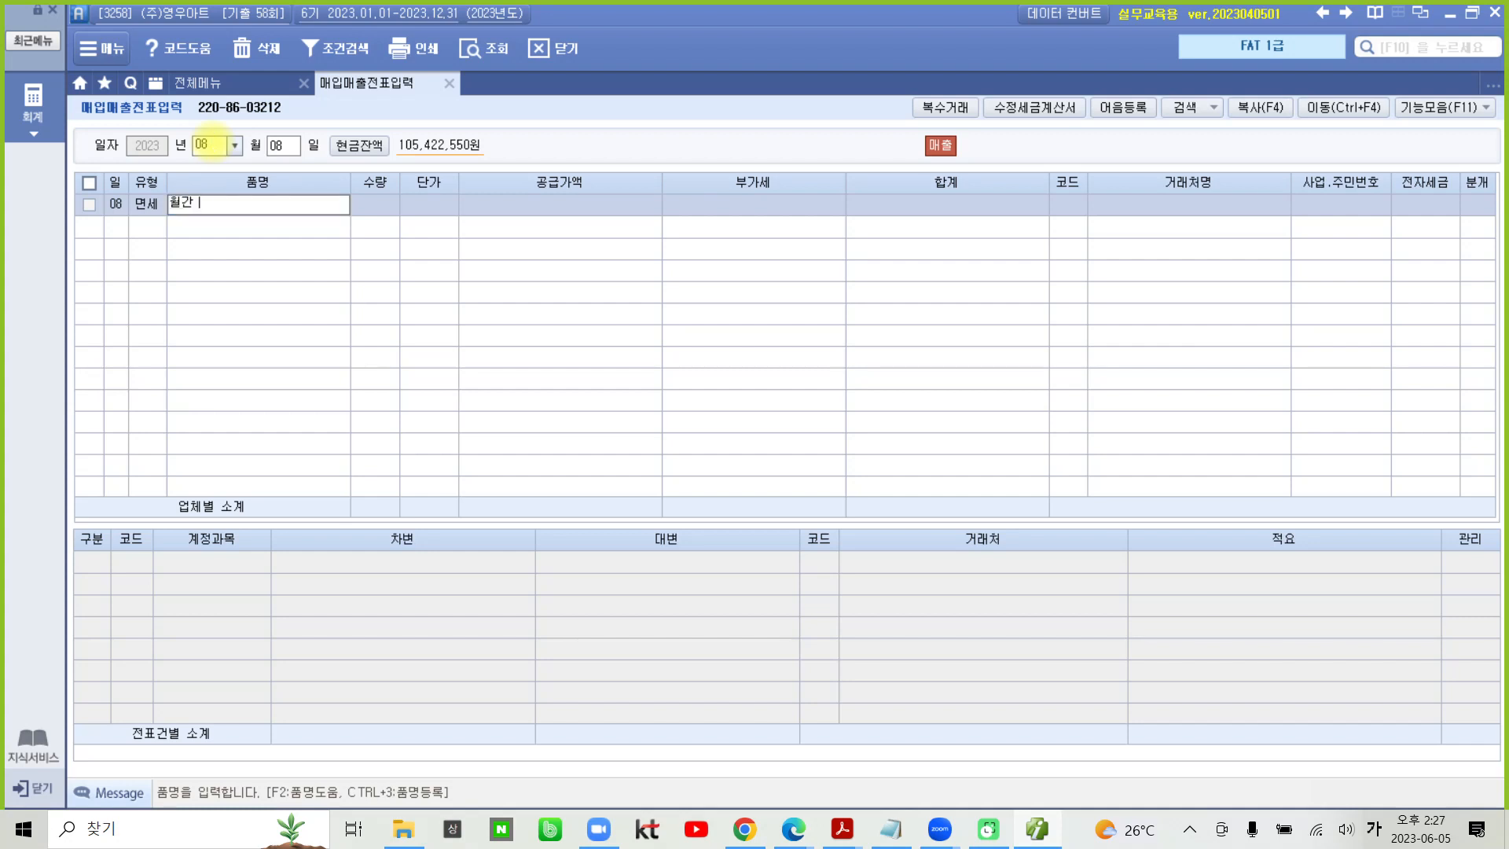
{"action": "type", "text": "한ㄹ류정보"}
{"action": "key", "text": "Return"}
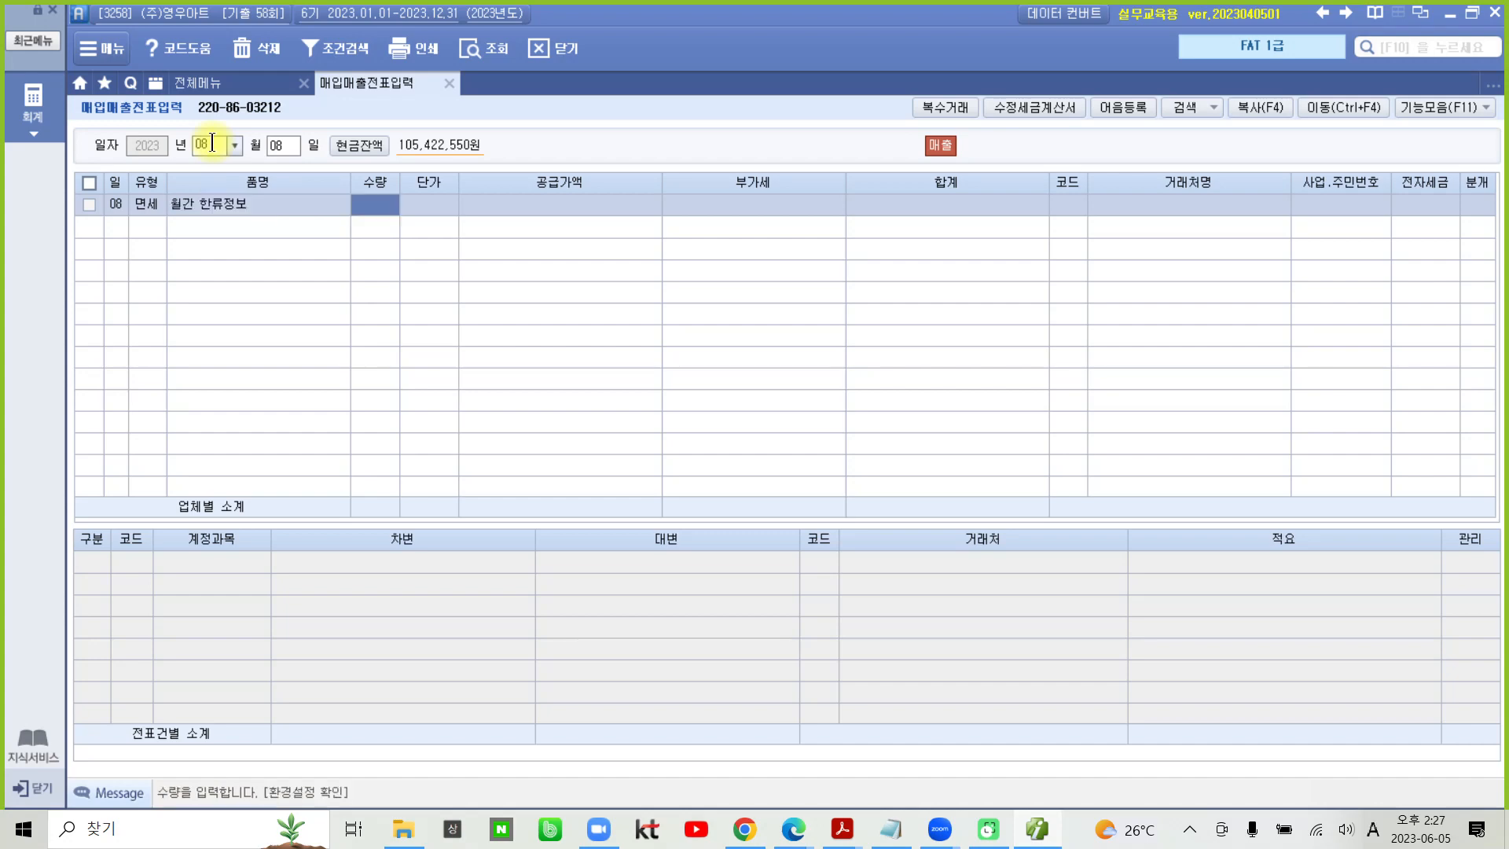
{"action": "type", "text": "50"}
{"action": "key", "text": "Return"}
{"action": "type", "text": "20,000"}
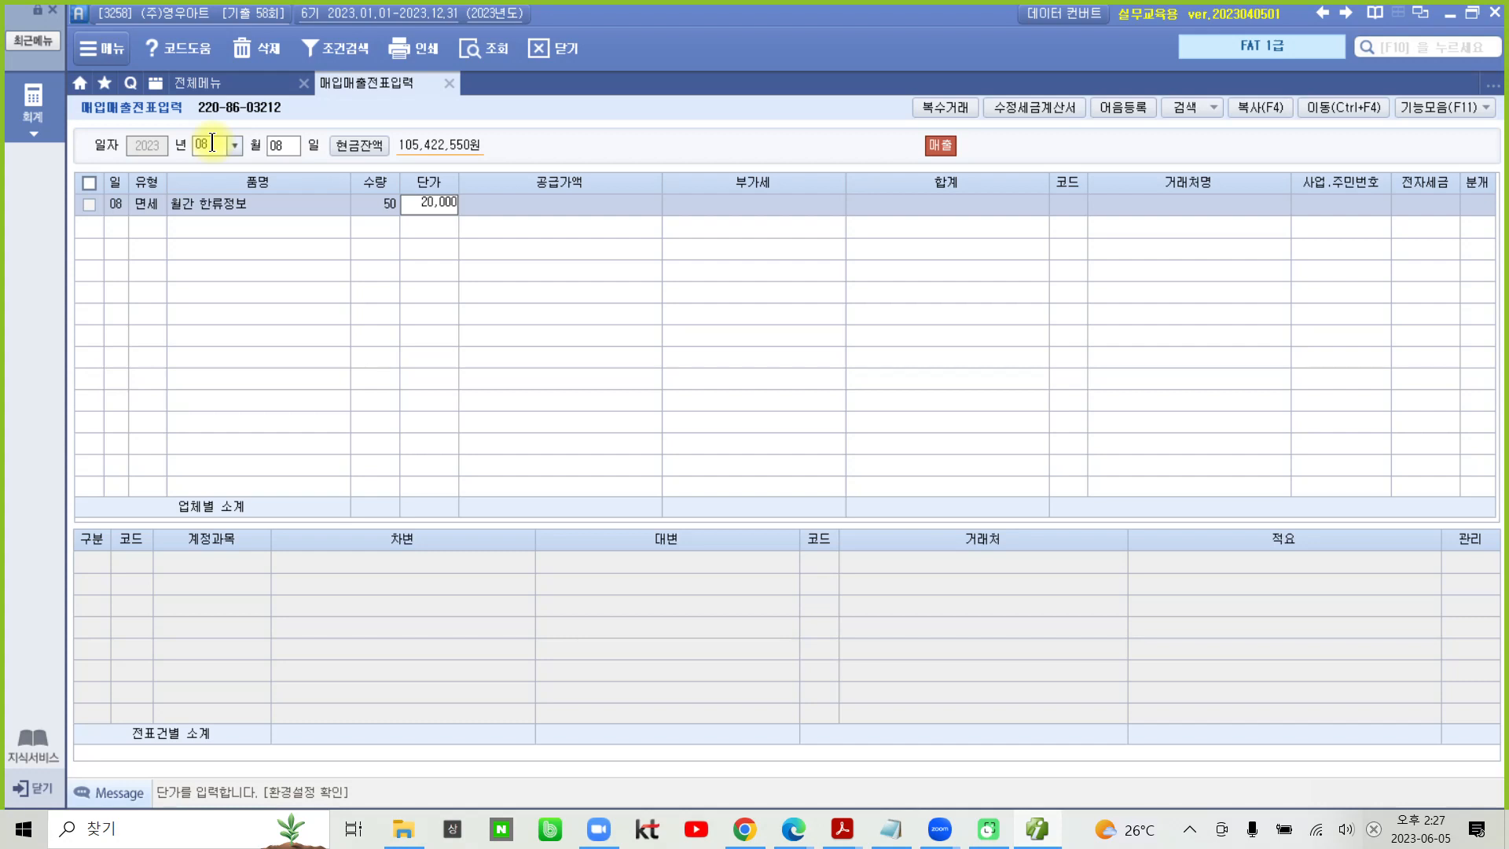
{"action": "key", "text": "Return"}
{"action": "key", "text": "Return"}
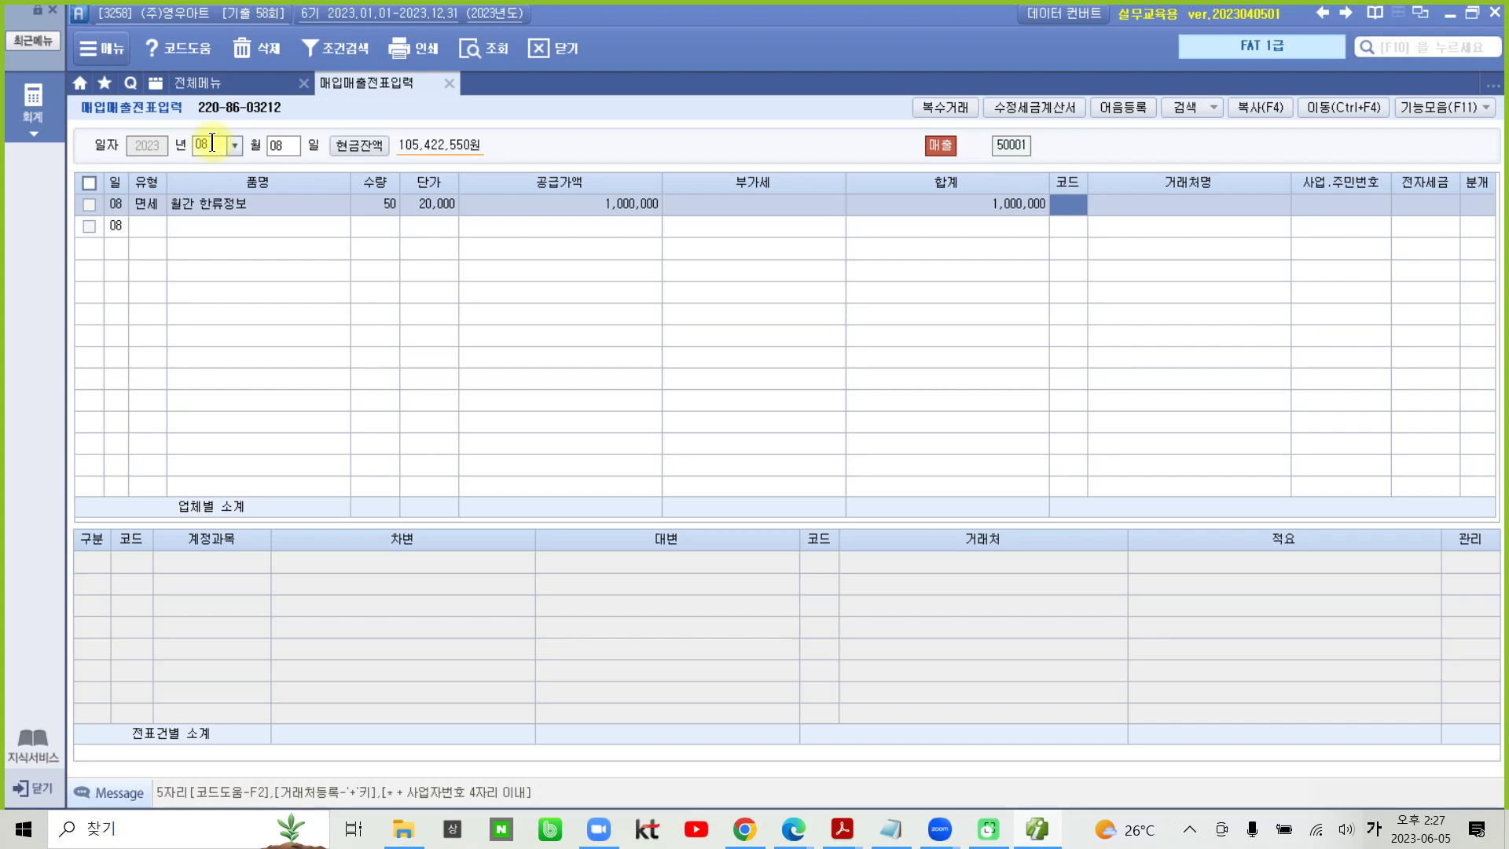
- Set the line's customer to (주)혜원문구 and its electronic invoice status to 전자입력
{"action": "type", "text": "혜원"}
{"action": "key", "text": "Return"}
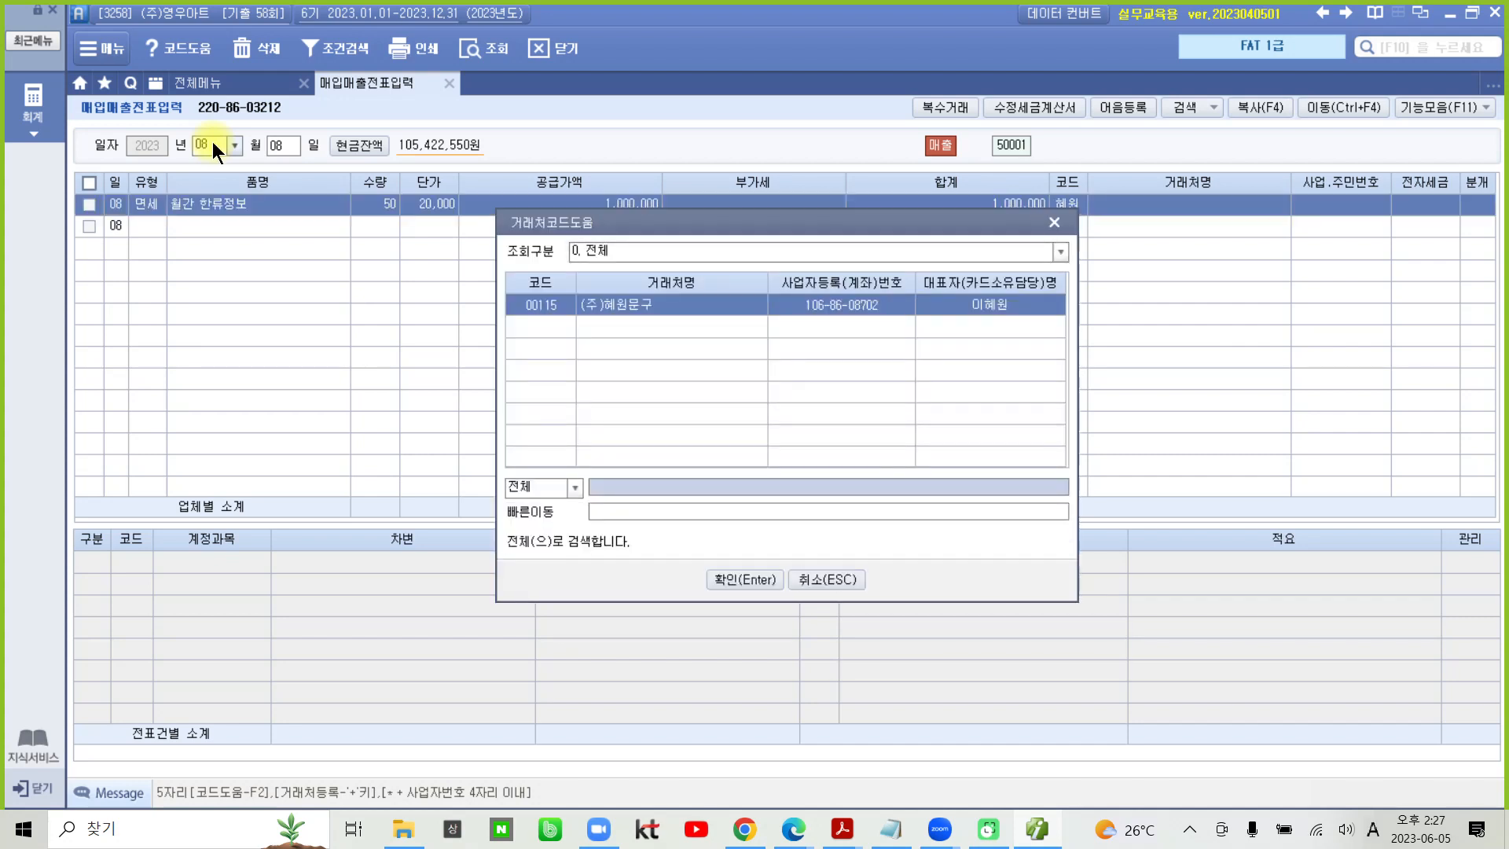
{"action": "key", "text": "Return"}
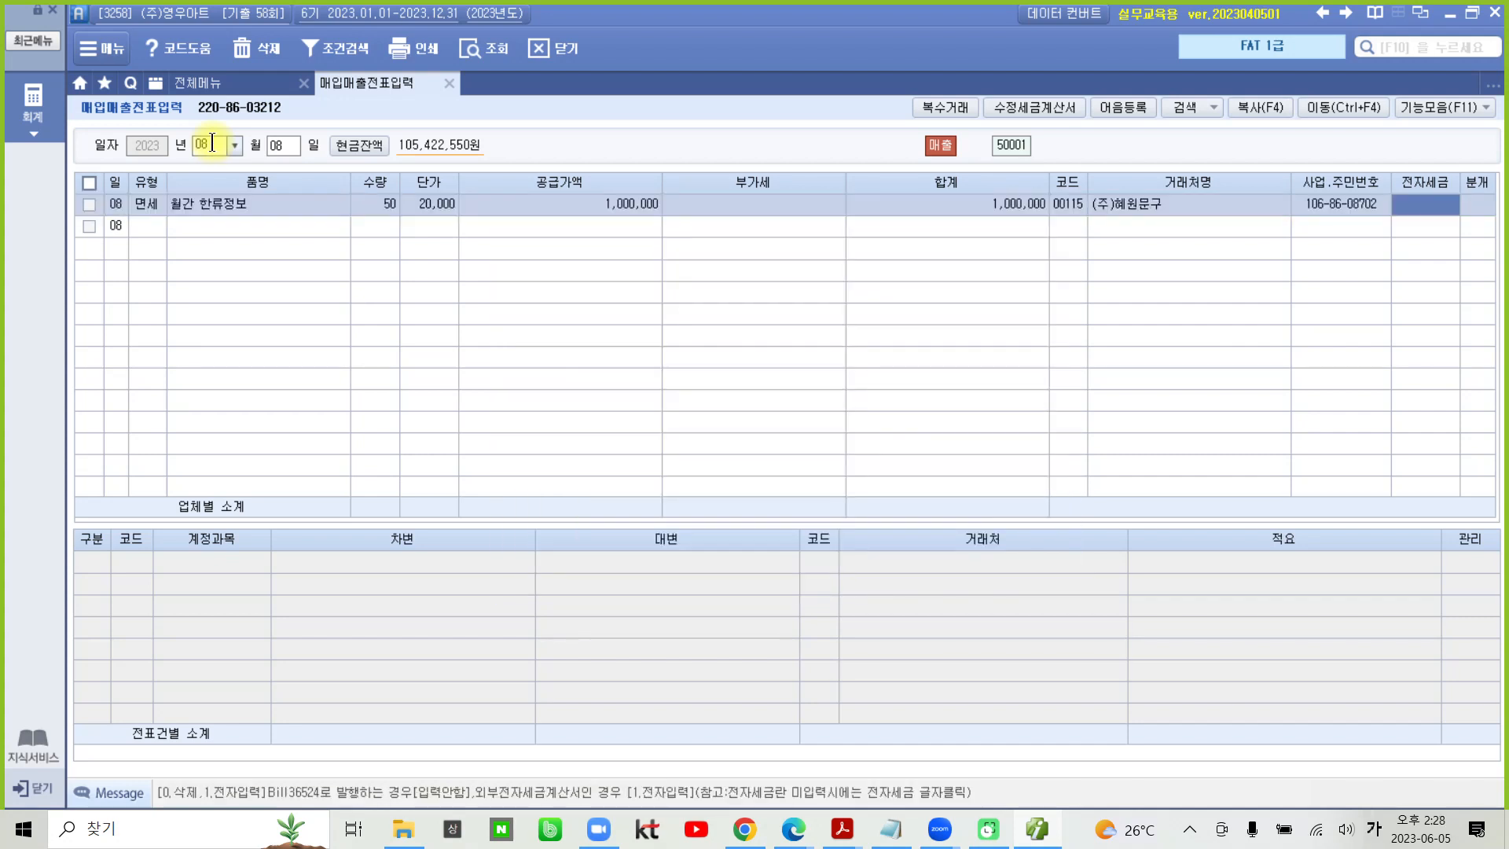
{"action": "type", "text": "1"}
{"action": "key", "text": "Return"}
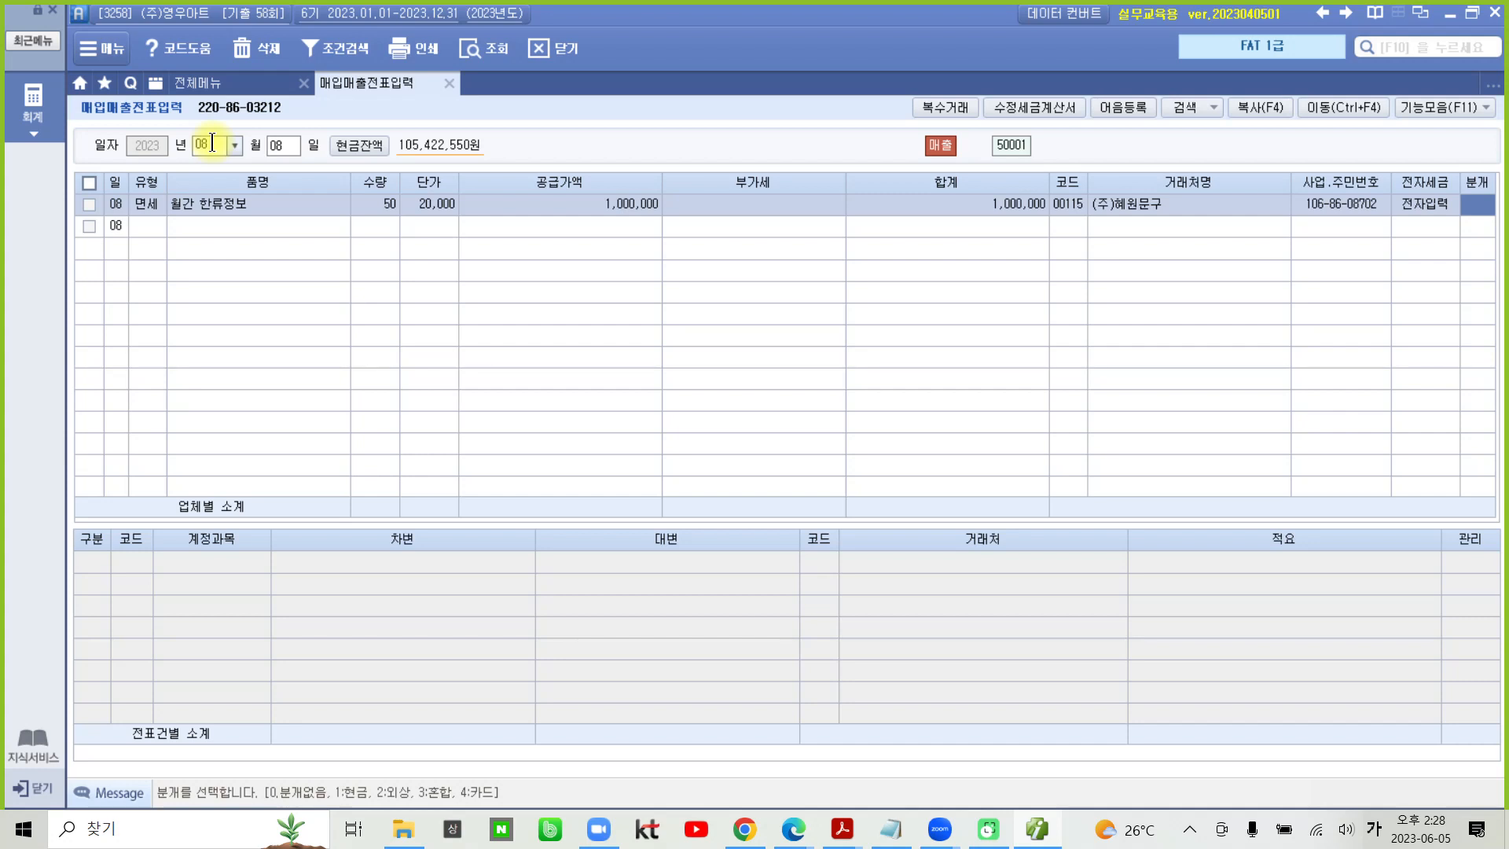
- Choose the 혼합 journal type and add a debit line for account 103 보통예금 of 1,000,000
{"action": "type", "text": "3"}
{"action": "key", "text": "Return"}
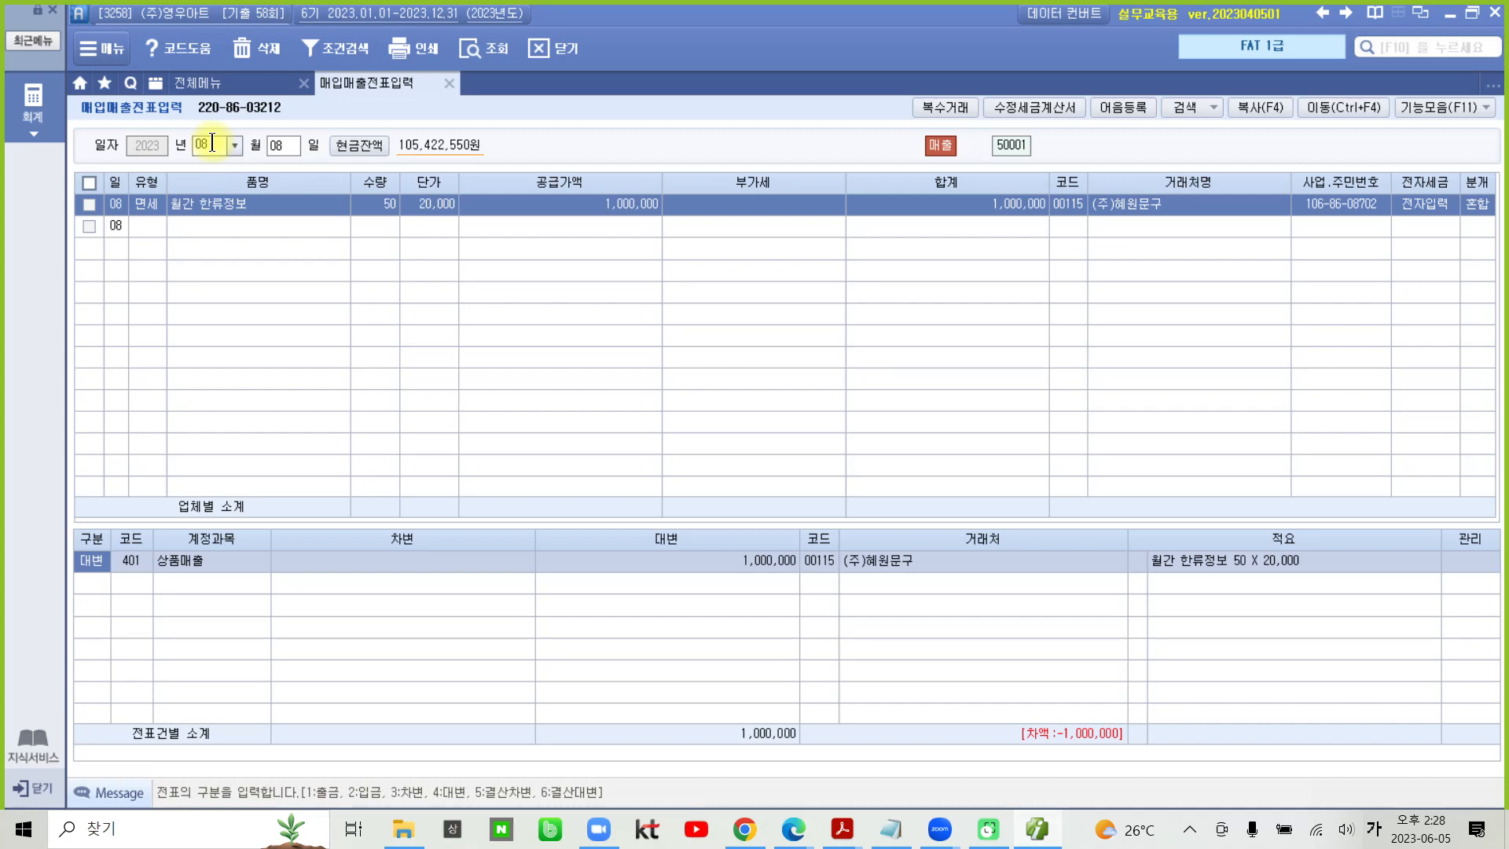
{"action": "key", "text": "Down"}
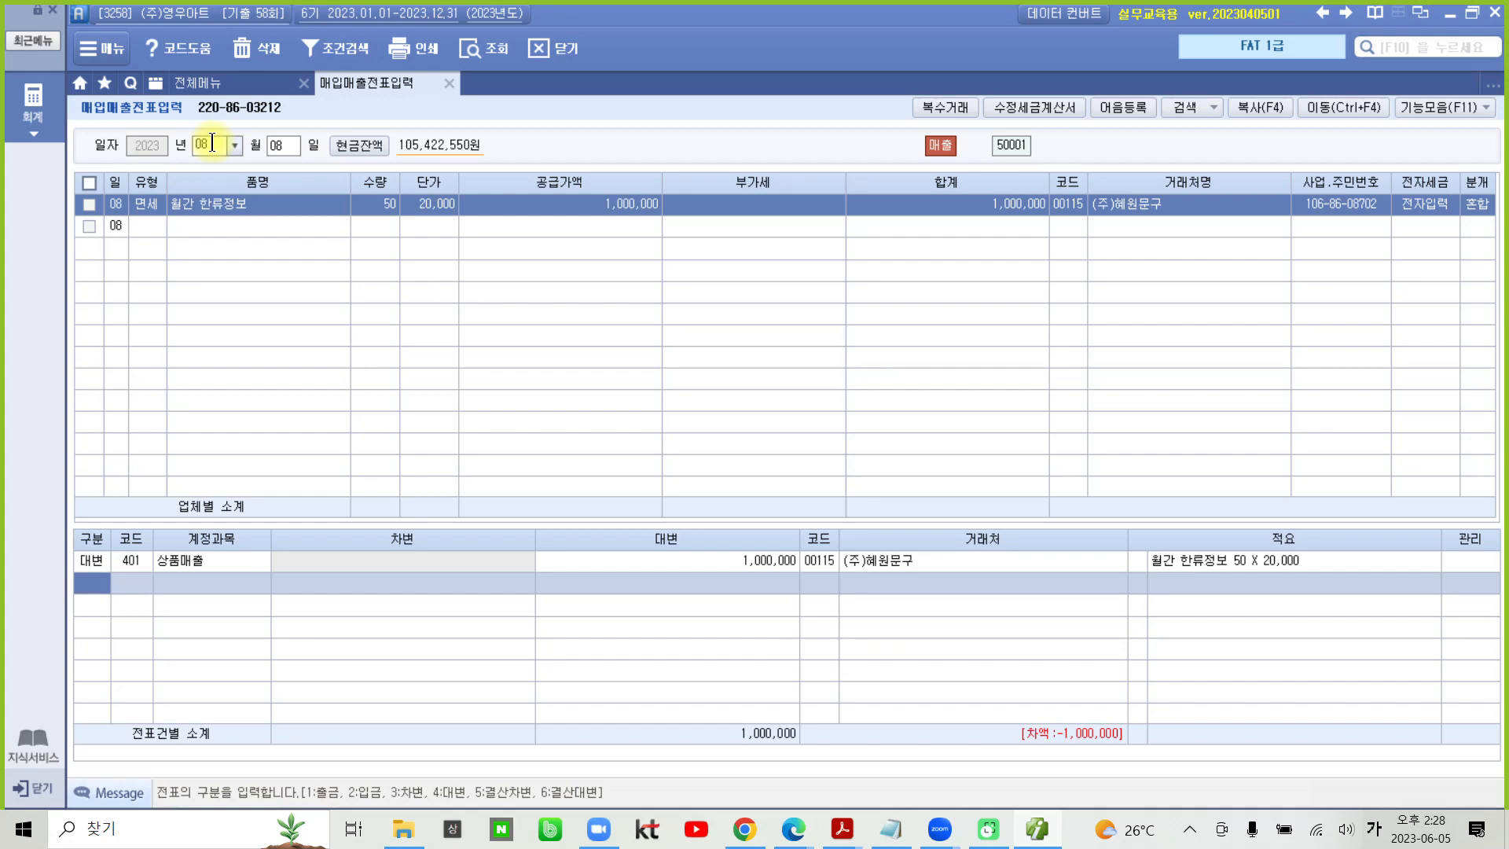
{"action": "type", "text": "3"}
{"action": "key", "text": "Return"}
{"action": "type", "text": "103"}
{"action": "key", "text": "Return"}
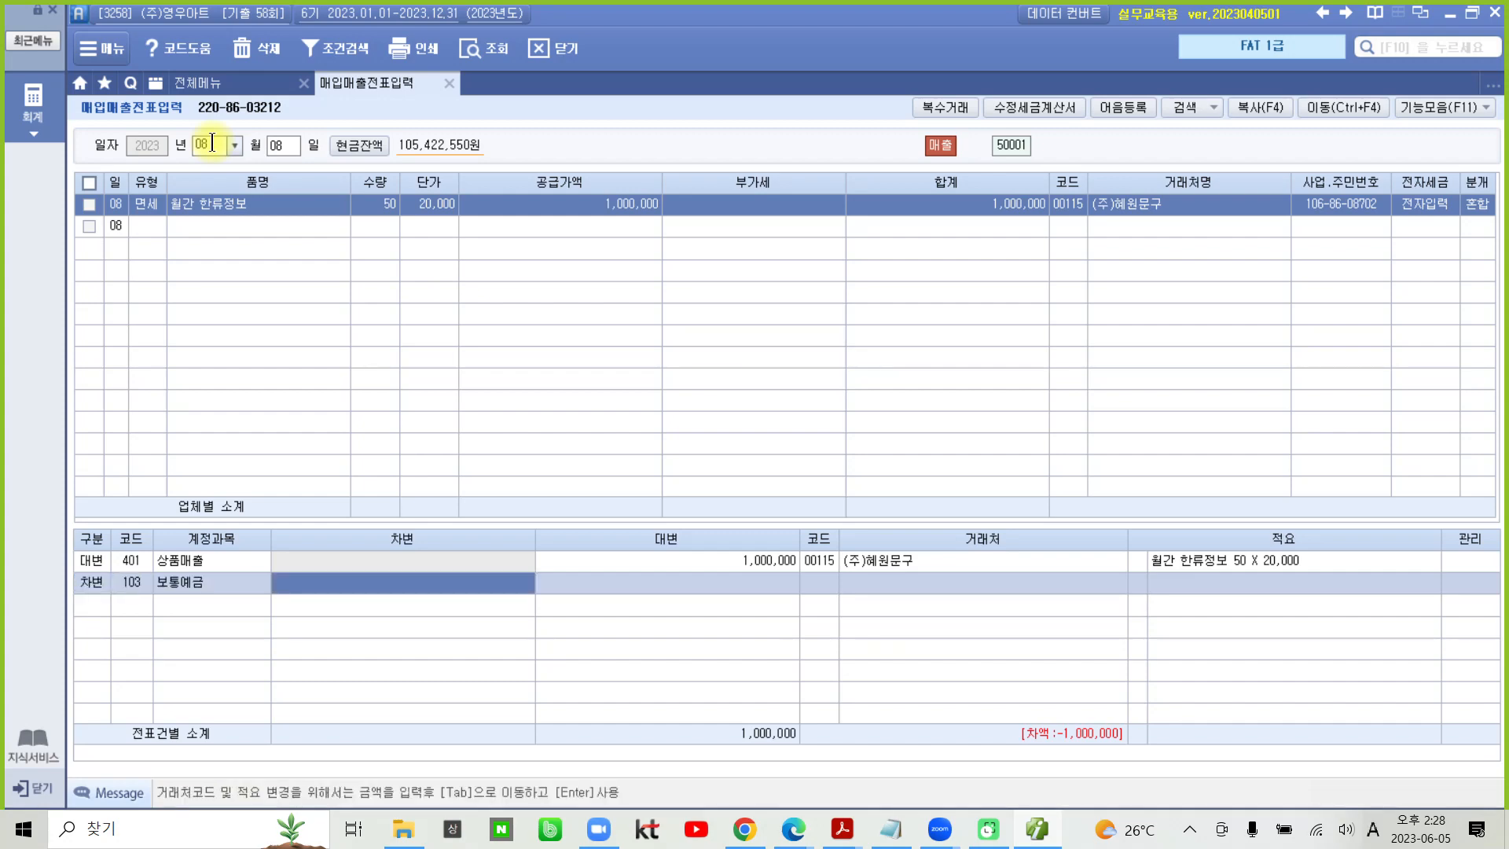
{"action": "type", "text": "1000000"}
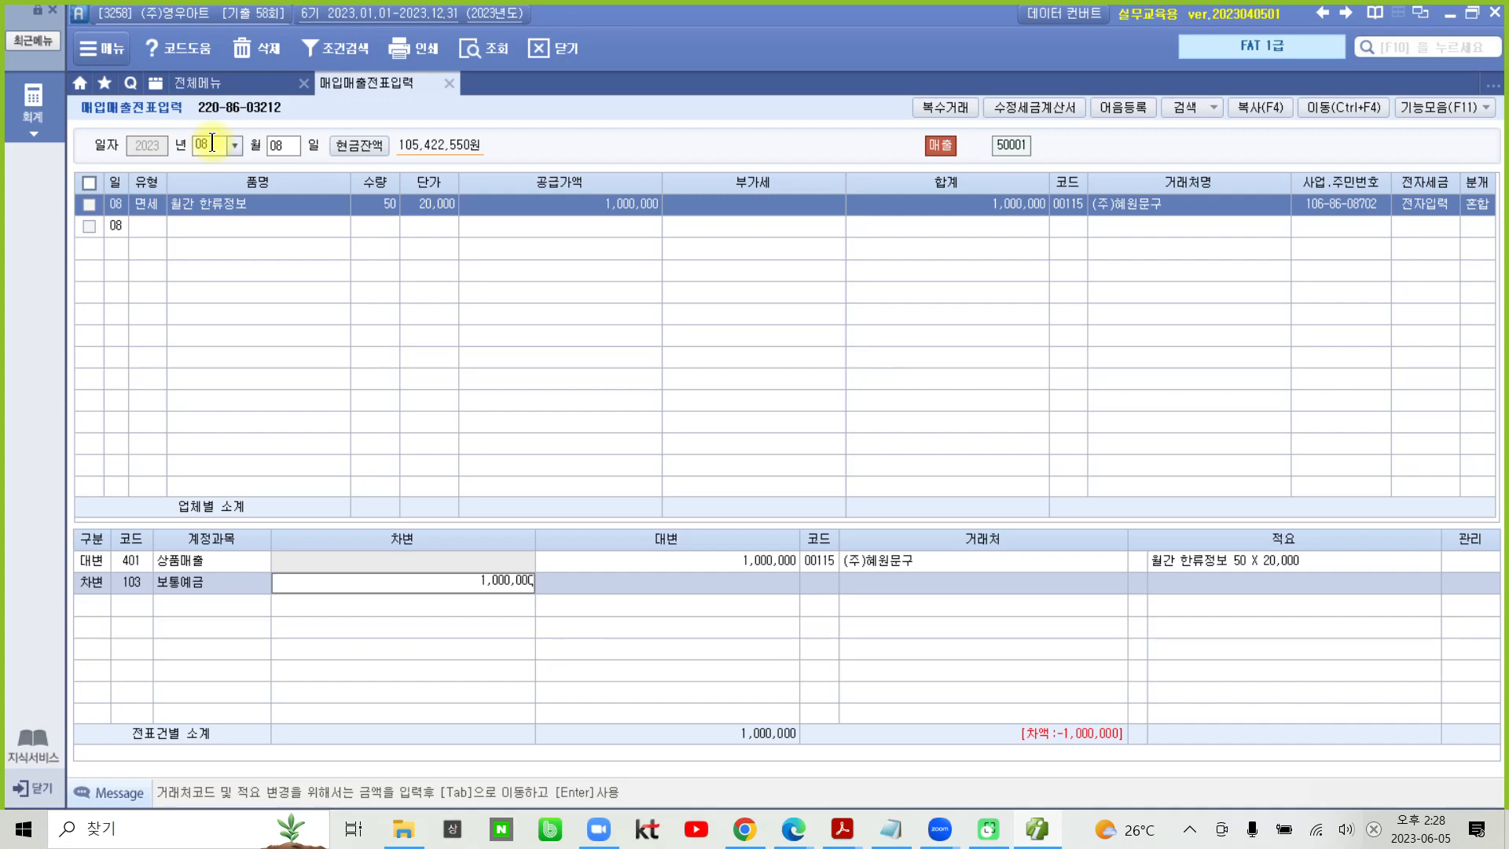
{"action": "key", "text": "Tab"}
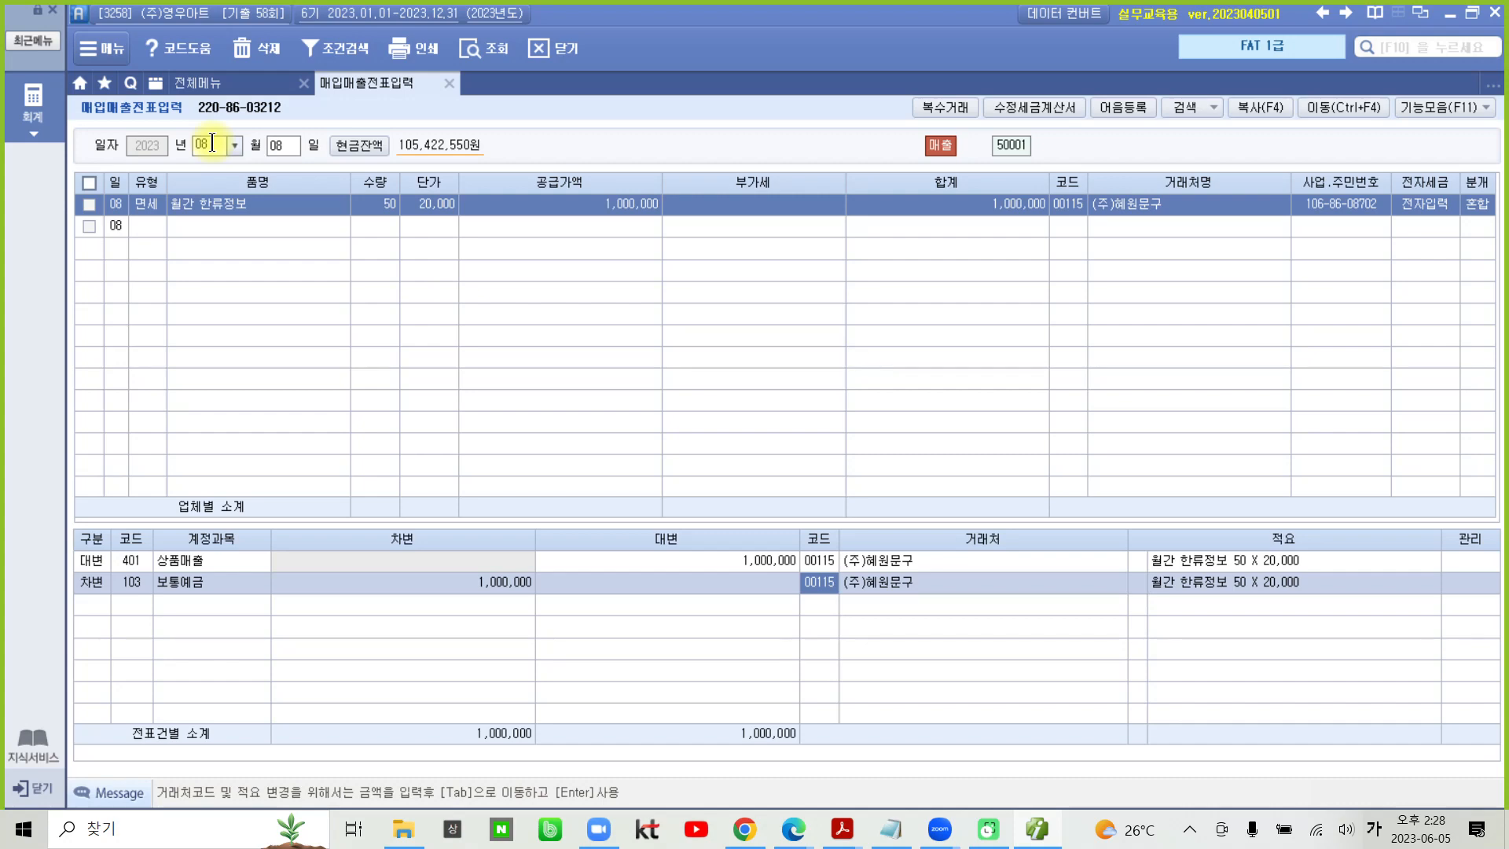
- Look up 국민 and set the 보통예금 line's 거래처 to 국민은행(보통), code 98005
{"action": "type", "text": "국민"}
{"action": "key", "text": "Return"}
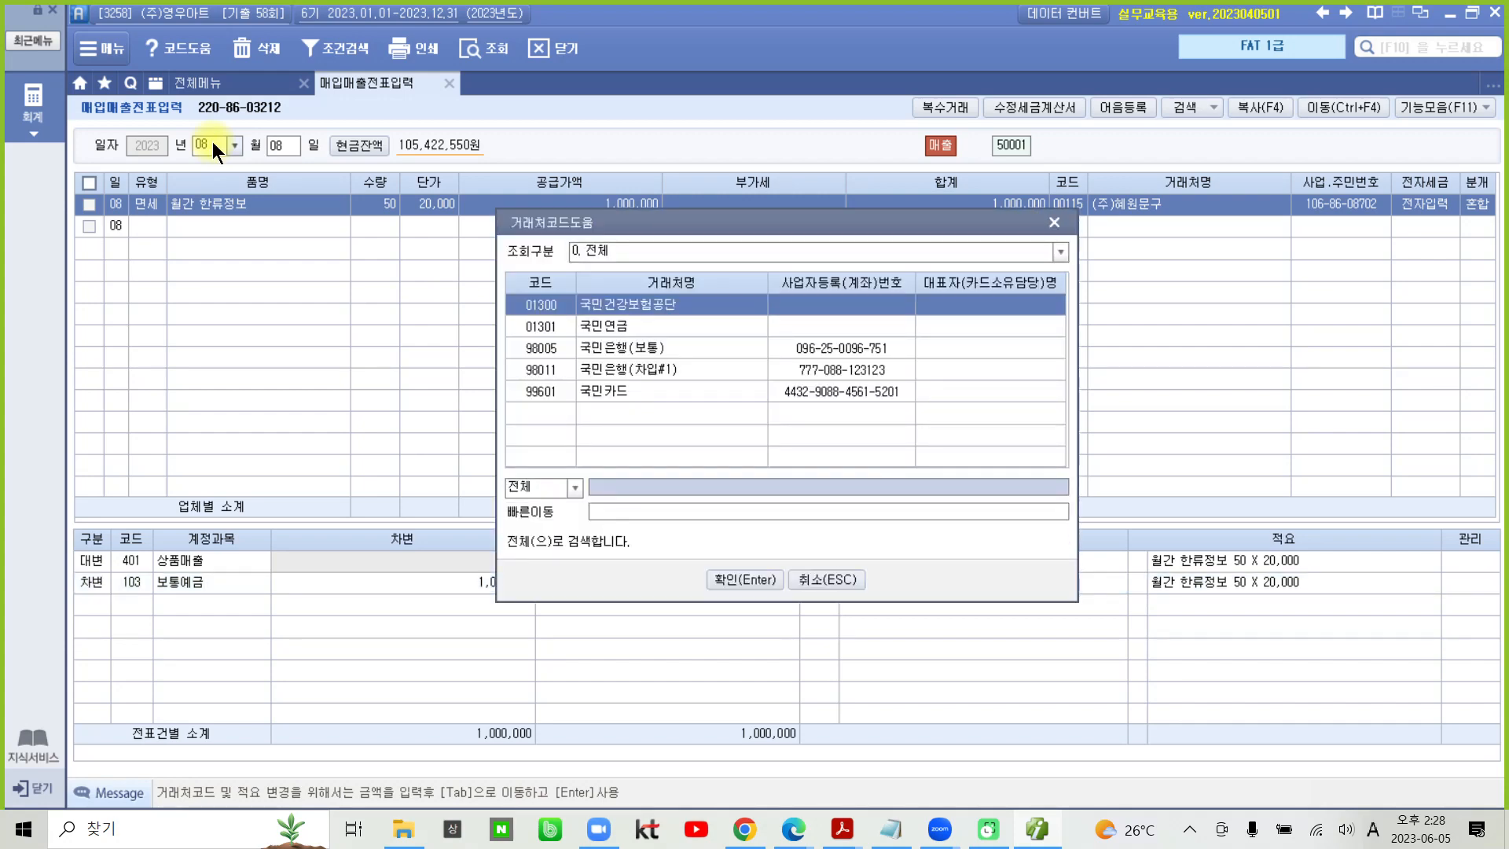
{"action": "key", "text": "Down"}
{"action": "key", "text": "Down"}
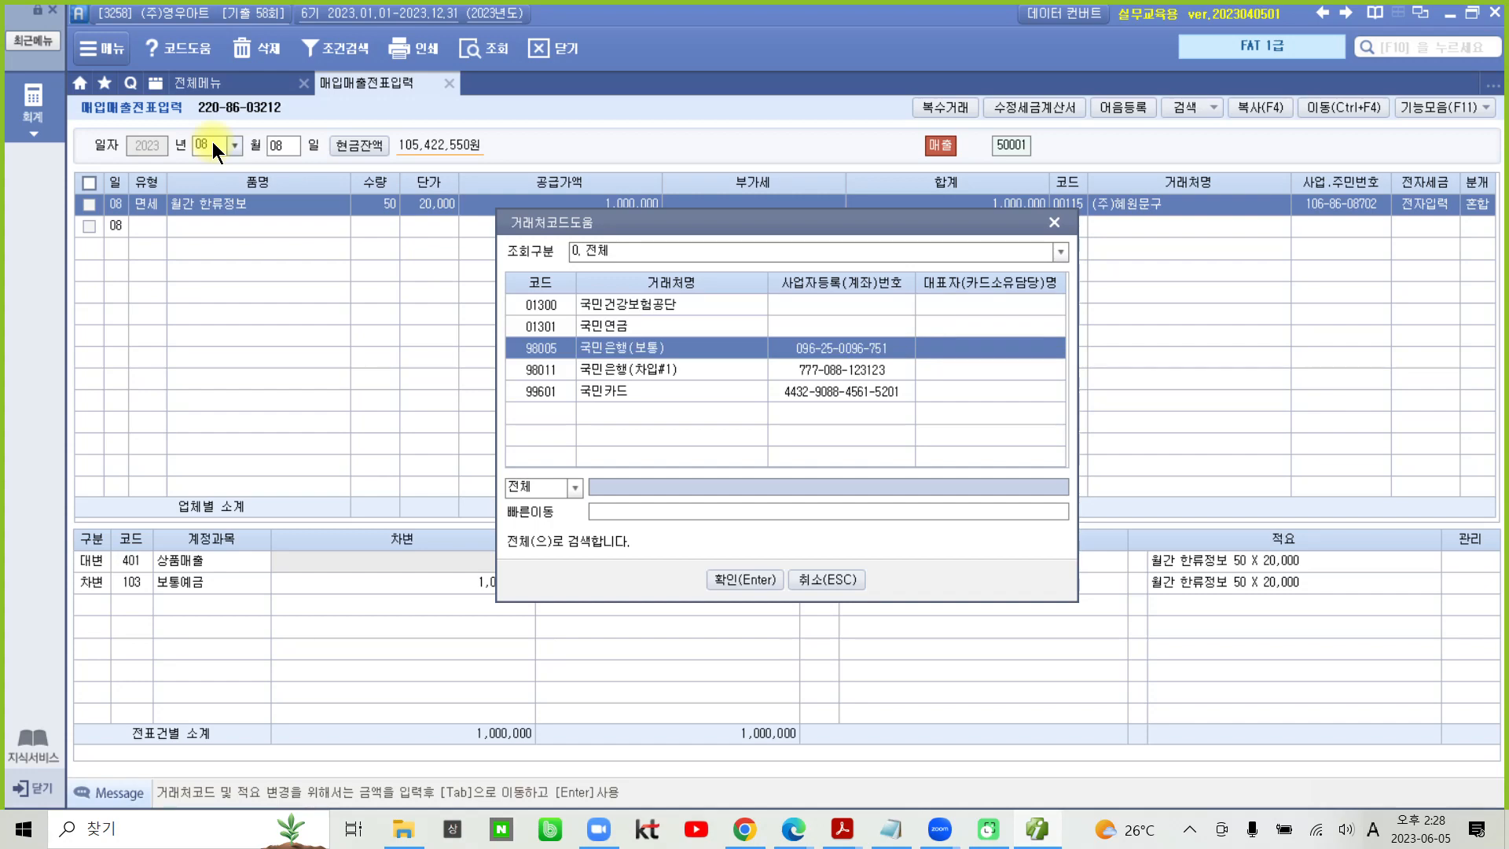
{"action": "key", "text": "Return"}
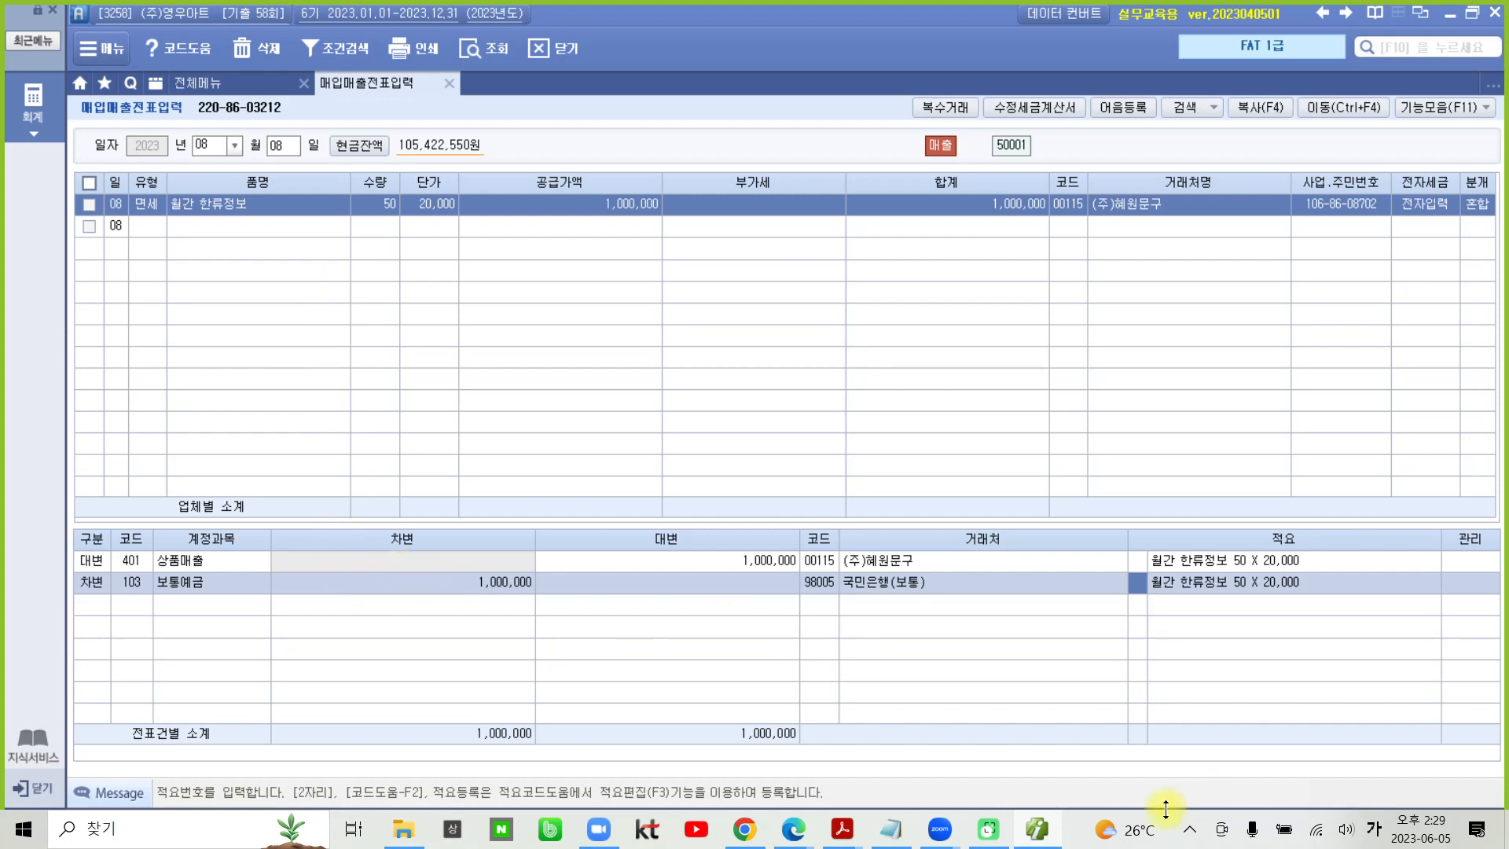
- Switch to the PDF in Acrobat Reader and recheck transaction 2's 전자계산서, 자료설명 and 수행과제
{"action": "left_click", "coordinate": [1033, 840]}
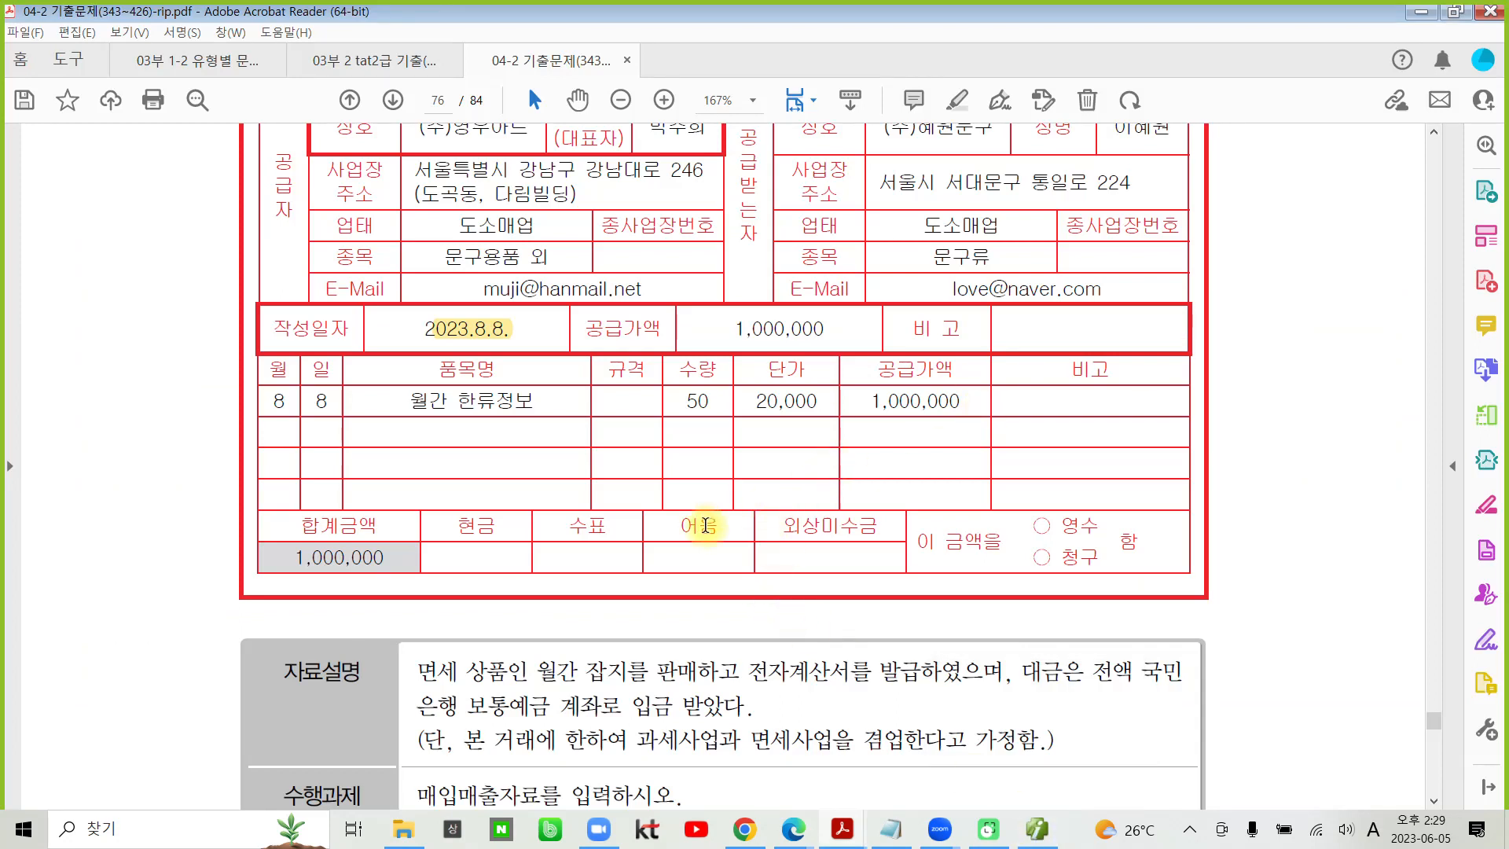
{"action": "scroll", "coordinate": [705, 524], "scroll_direction": "down", "scroll_amount": 3}
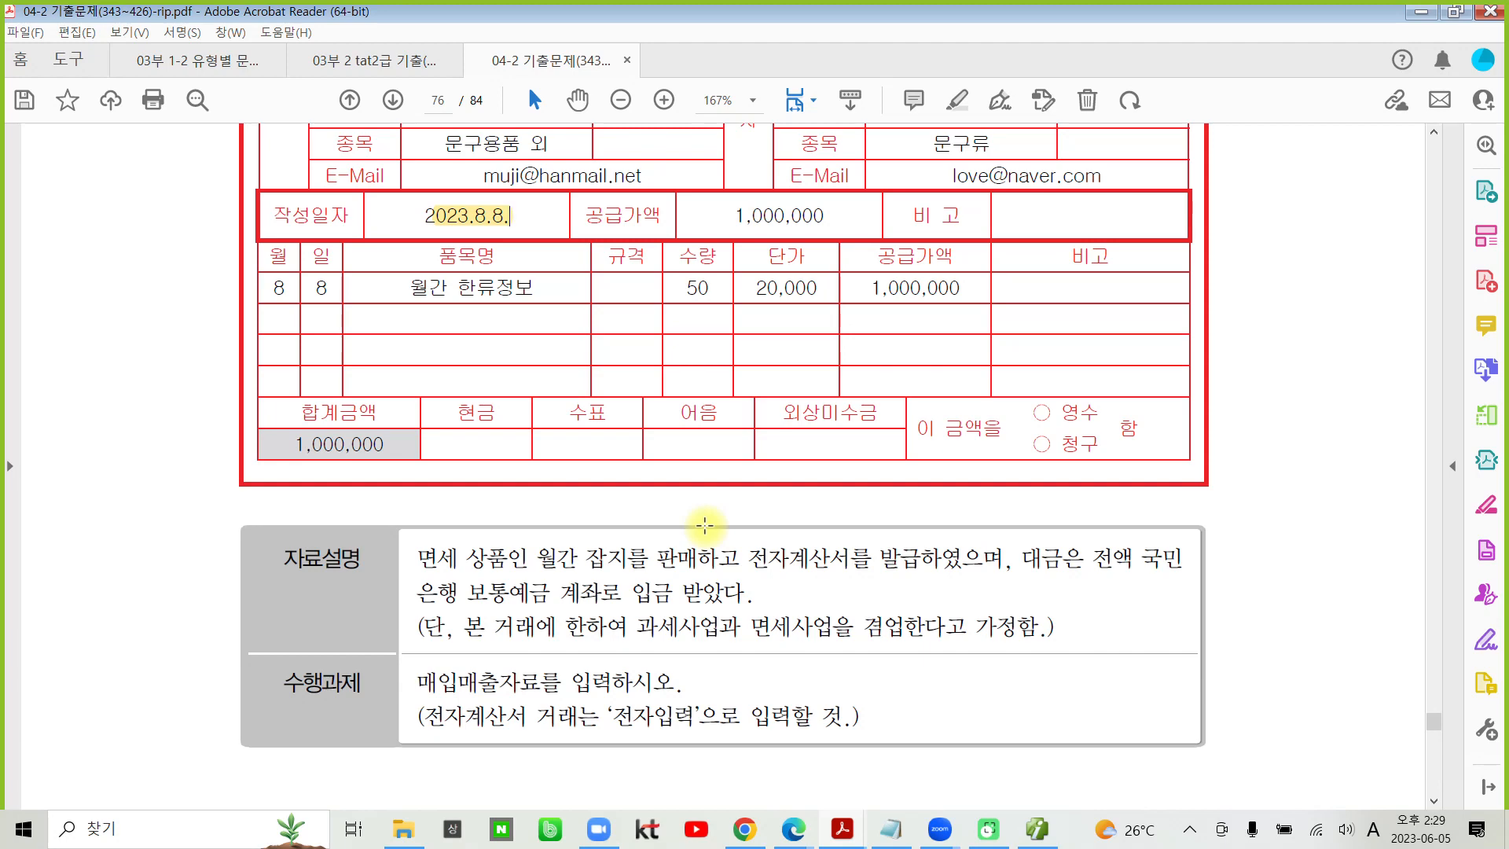
{"action": "scroll", "coordinate": [705, 525], "scroll_direction": "down", "scroll_amount": 1}
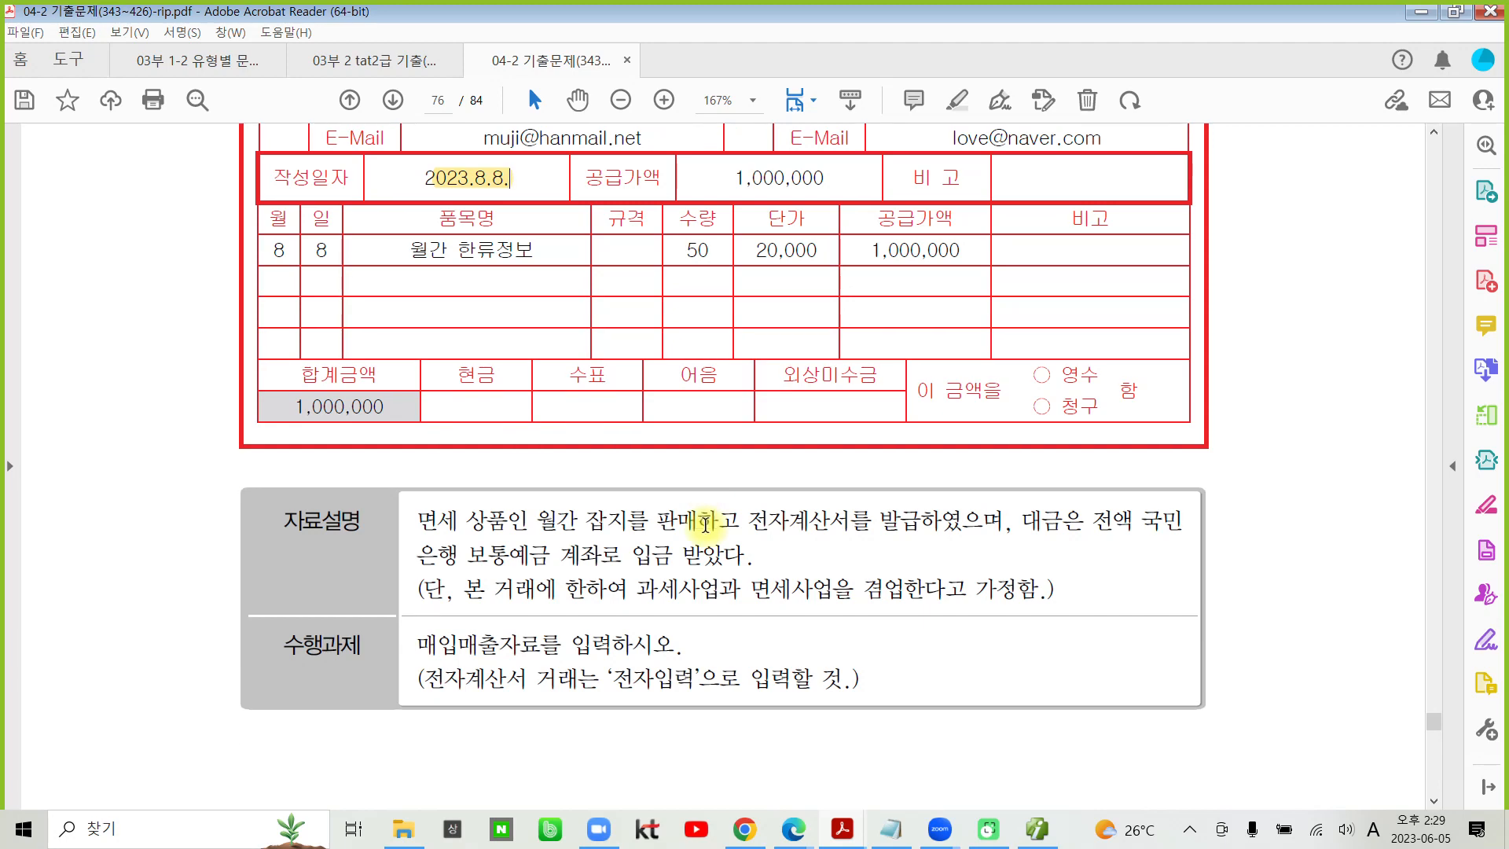
{"action": "scroll", "coordinate": [705, 525], "scroll_direction": "up", "scroll_amount": 12}
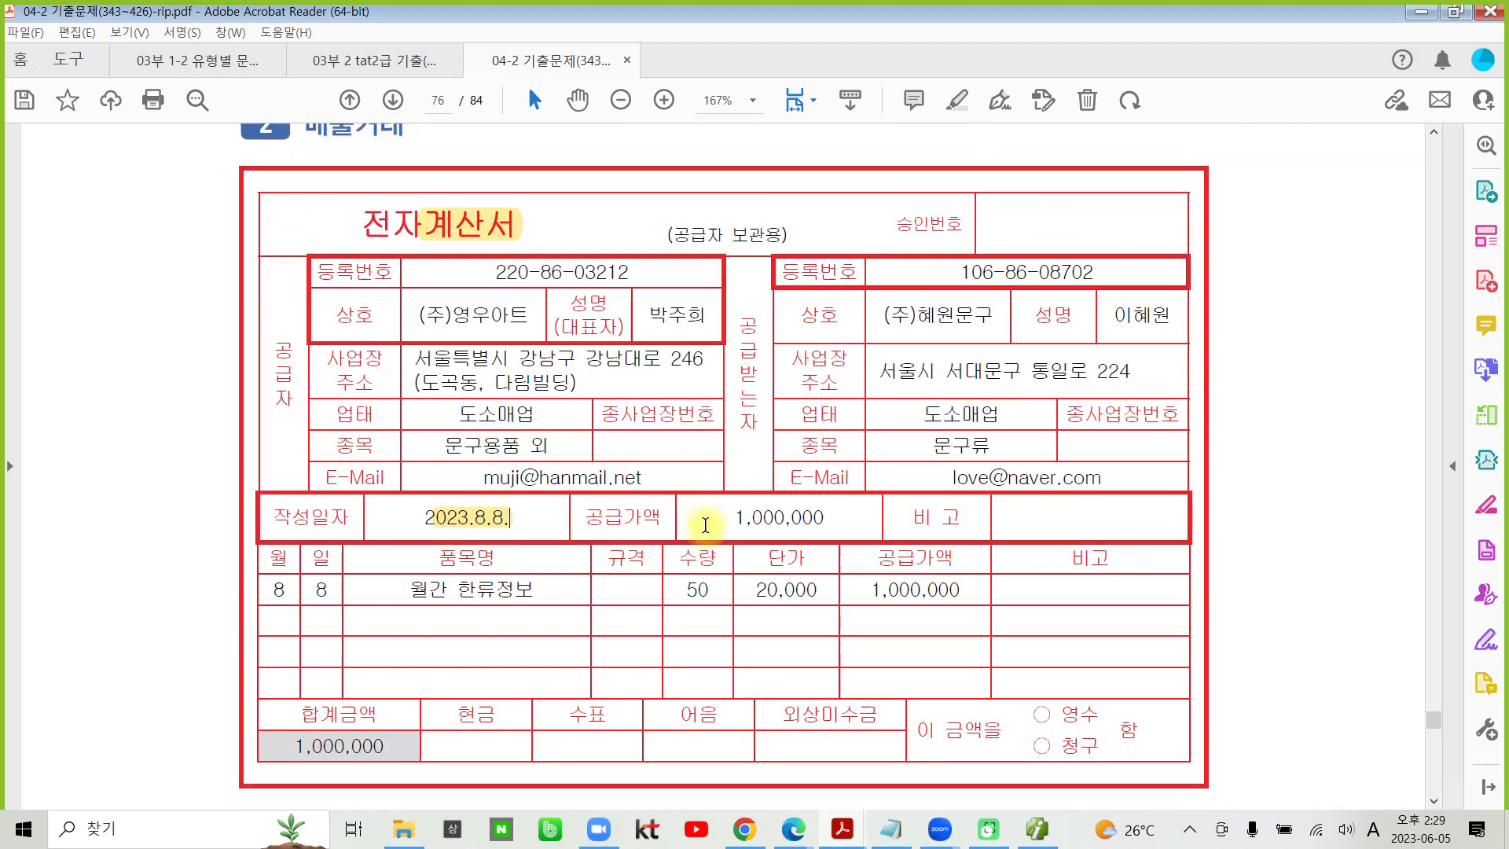
{"action": "scroll", "coordinate": [705, 525], "scroll_direction": "down", "scroll_amount": 11}
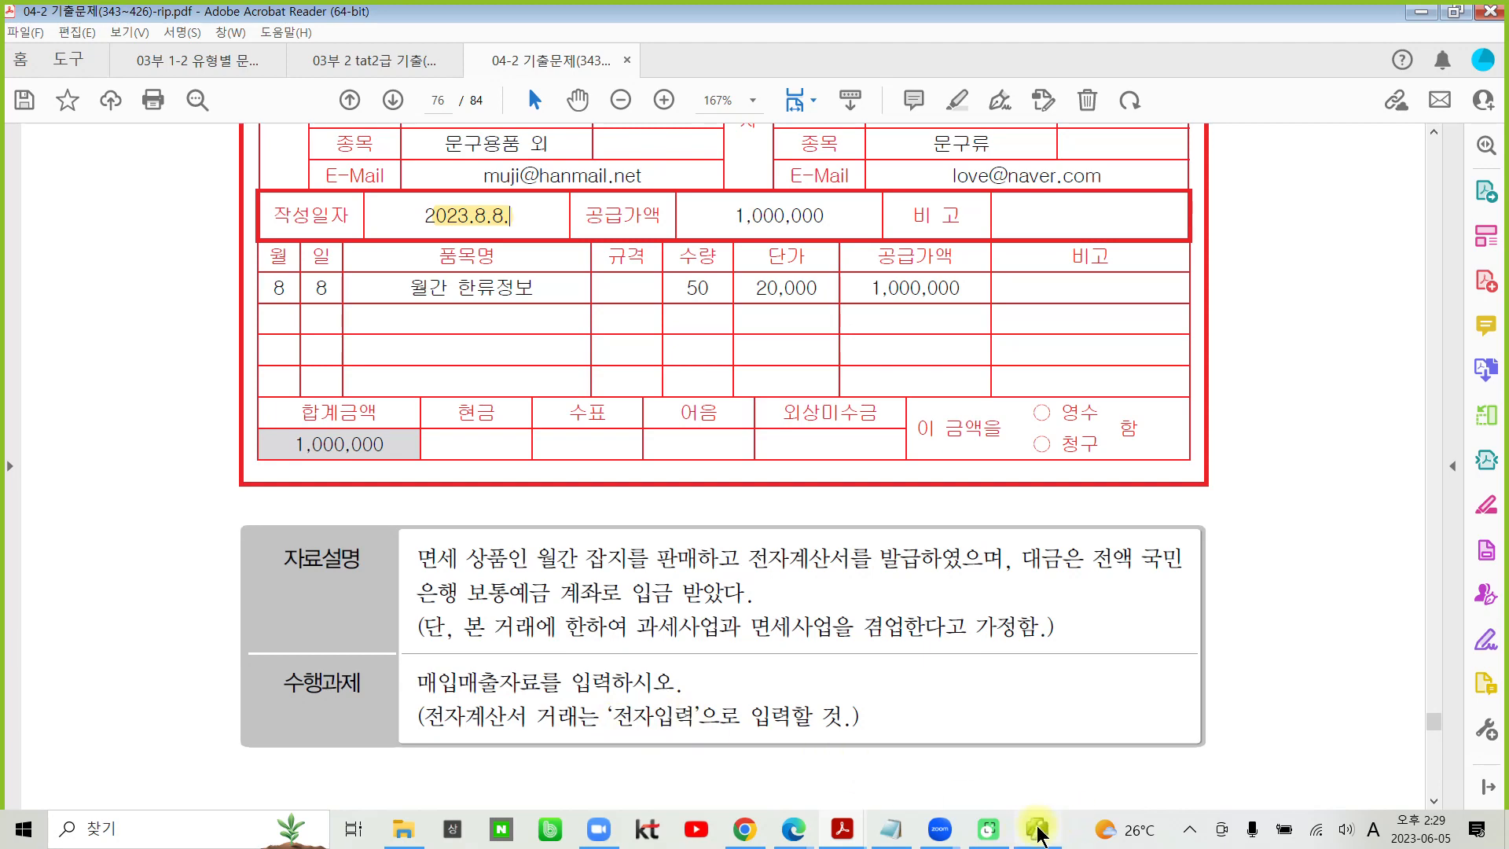
- Go to transaction 3, 매출거래, and highlight 상품(BTS거울)을 and 신용카드매출전표를 발급하였 in its 자료설명
{"action": "scroll", "coordinate": [612, 711], "scroll_direction": "down", "scroll_amount": 6}
{"action": "scroll", "coordinate": [612, 707], "scroll_direction": "down", "scroll_amount": 5}
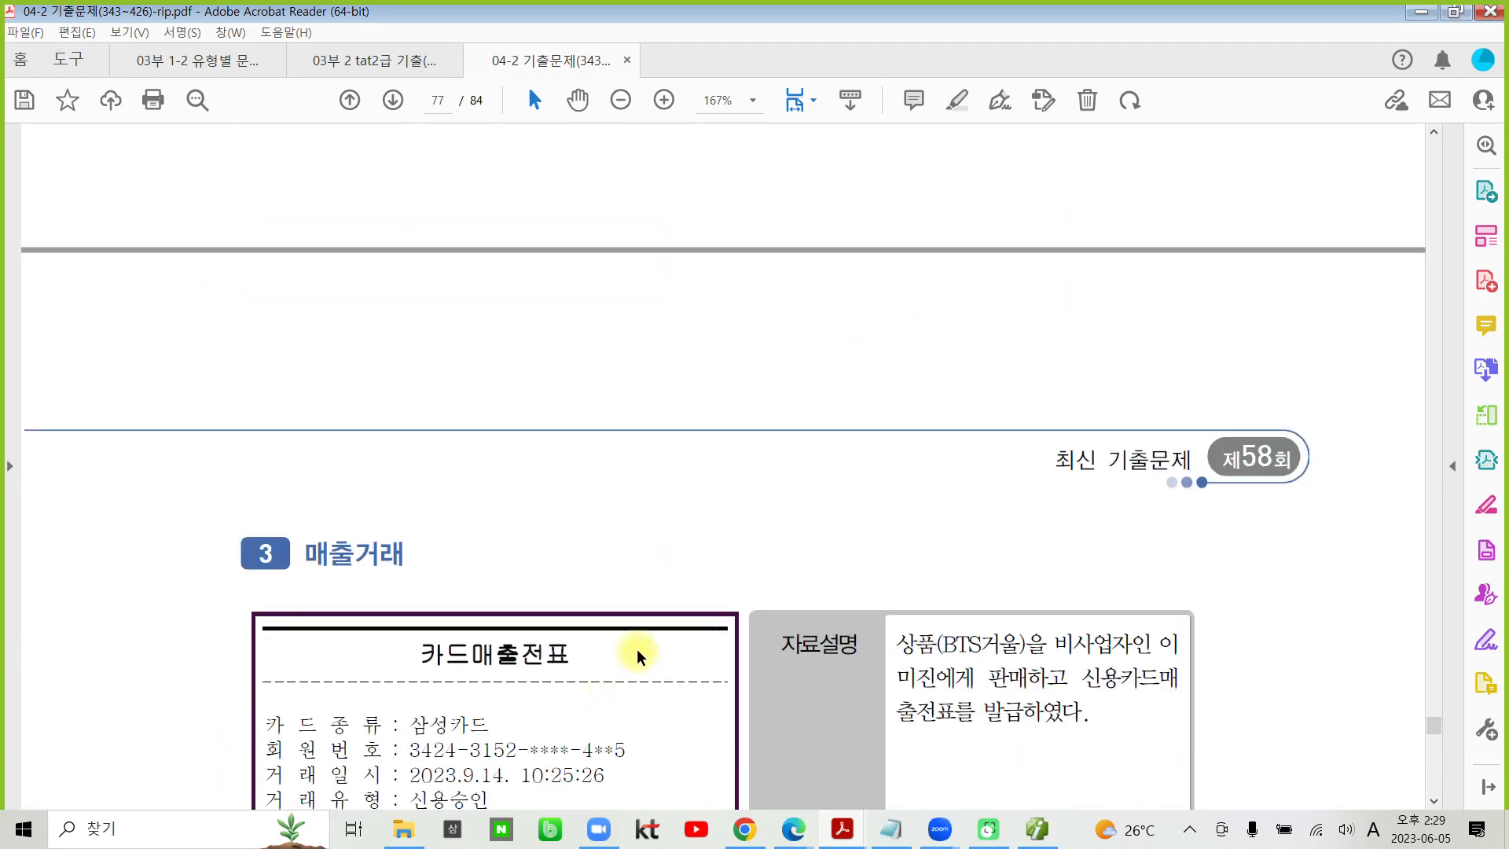
{"action": "scroll", "coordinate": [254, 609], "scroll_direction": "down", "scroll_amount": 4}
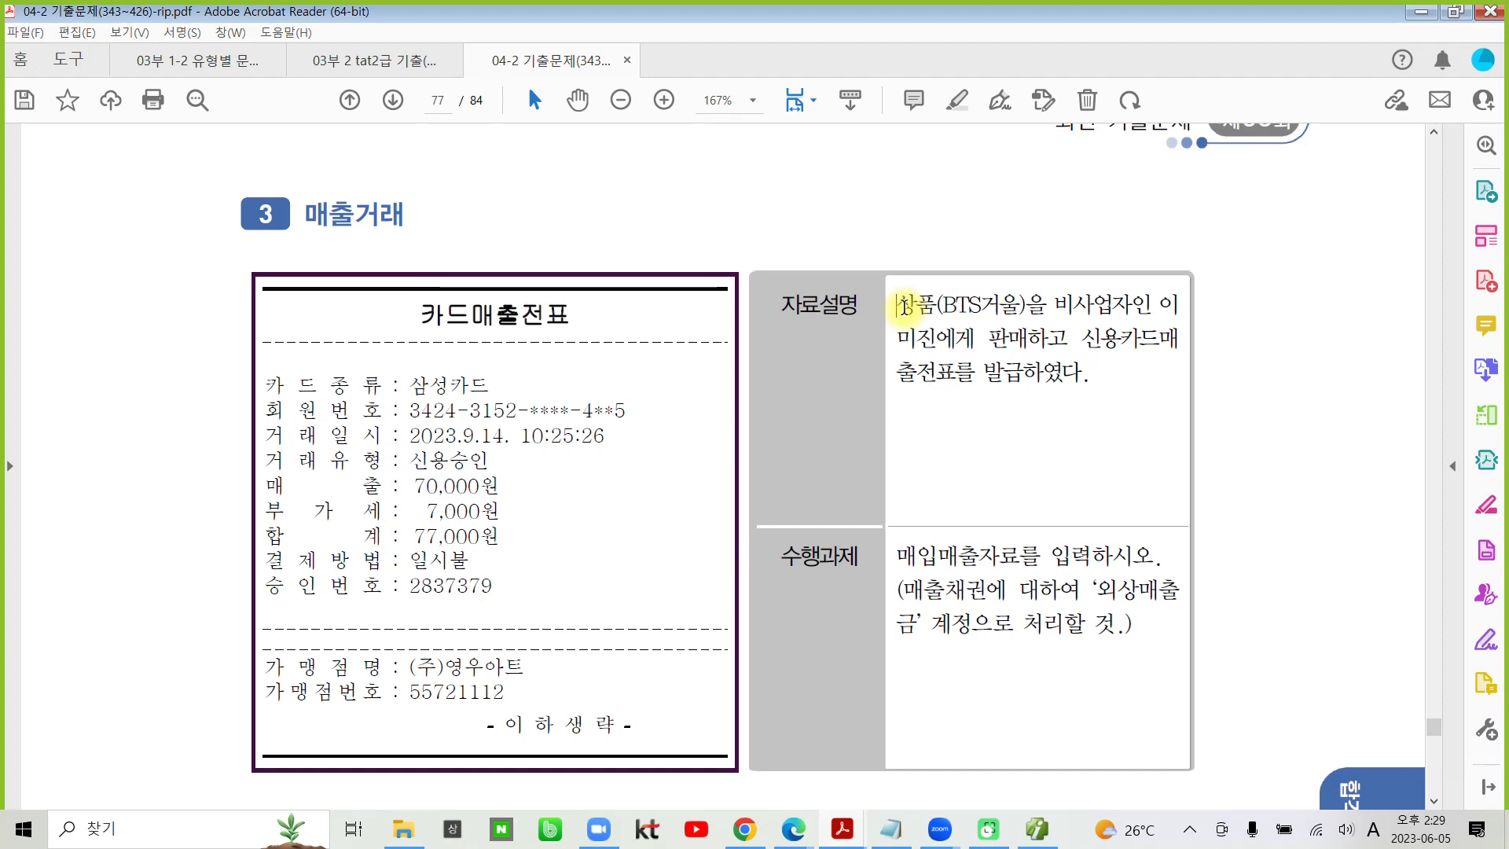
{"action": "left_click_drag", "start_coordinate": [902, 305], "coordinate": [1037, 301]}
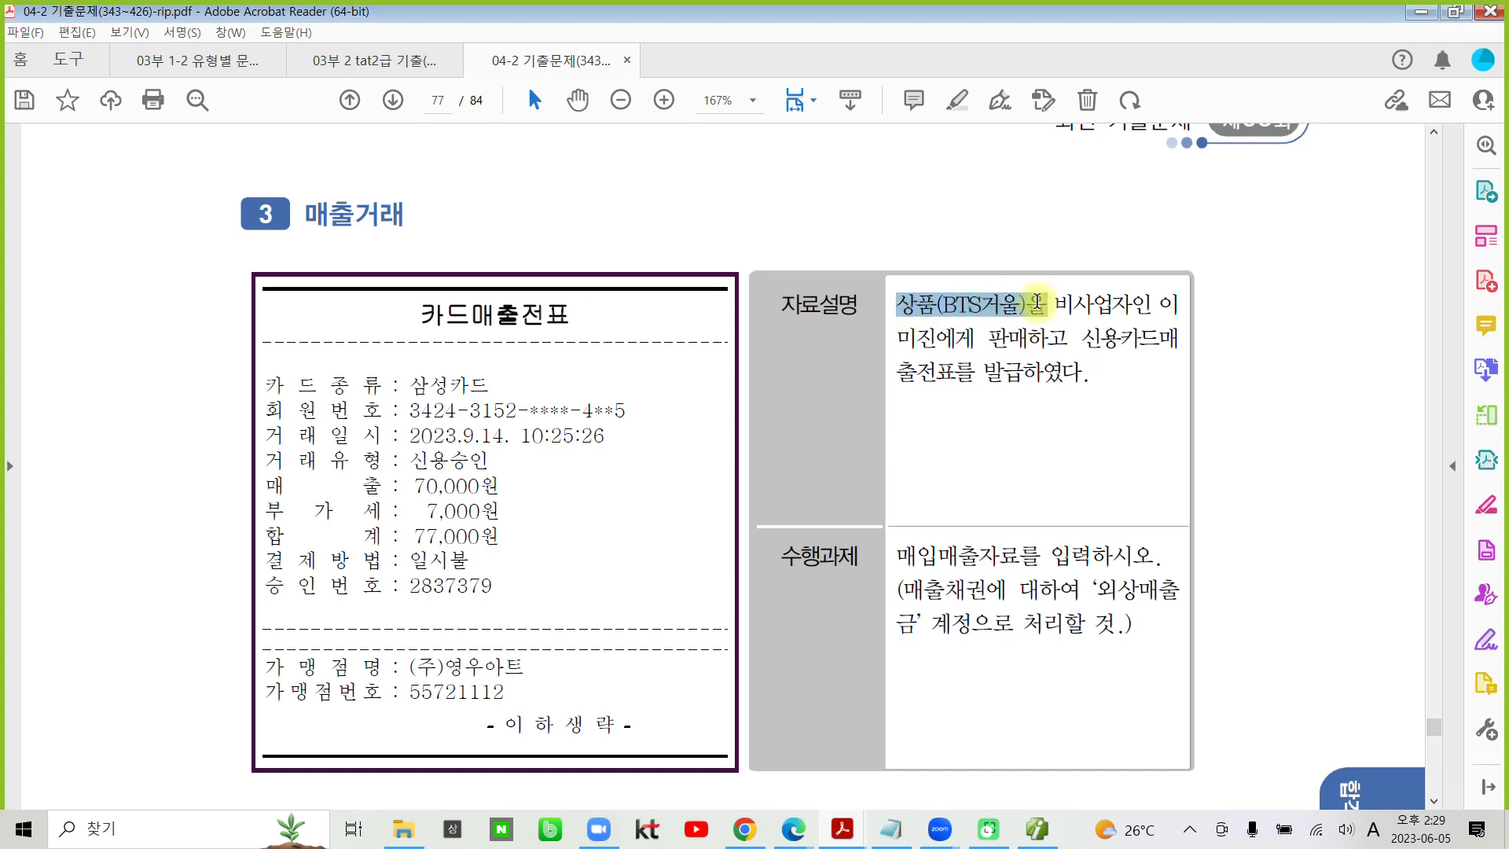
{"action": "left_click", "coordinate": [1062, 228]}
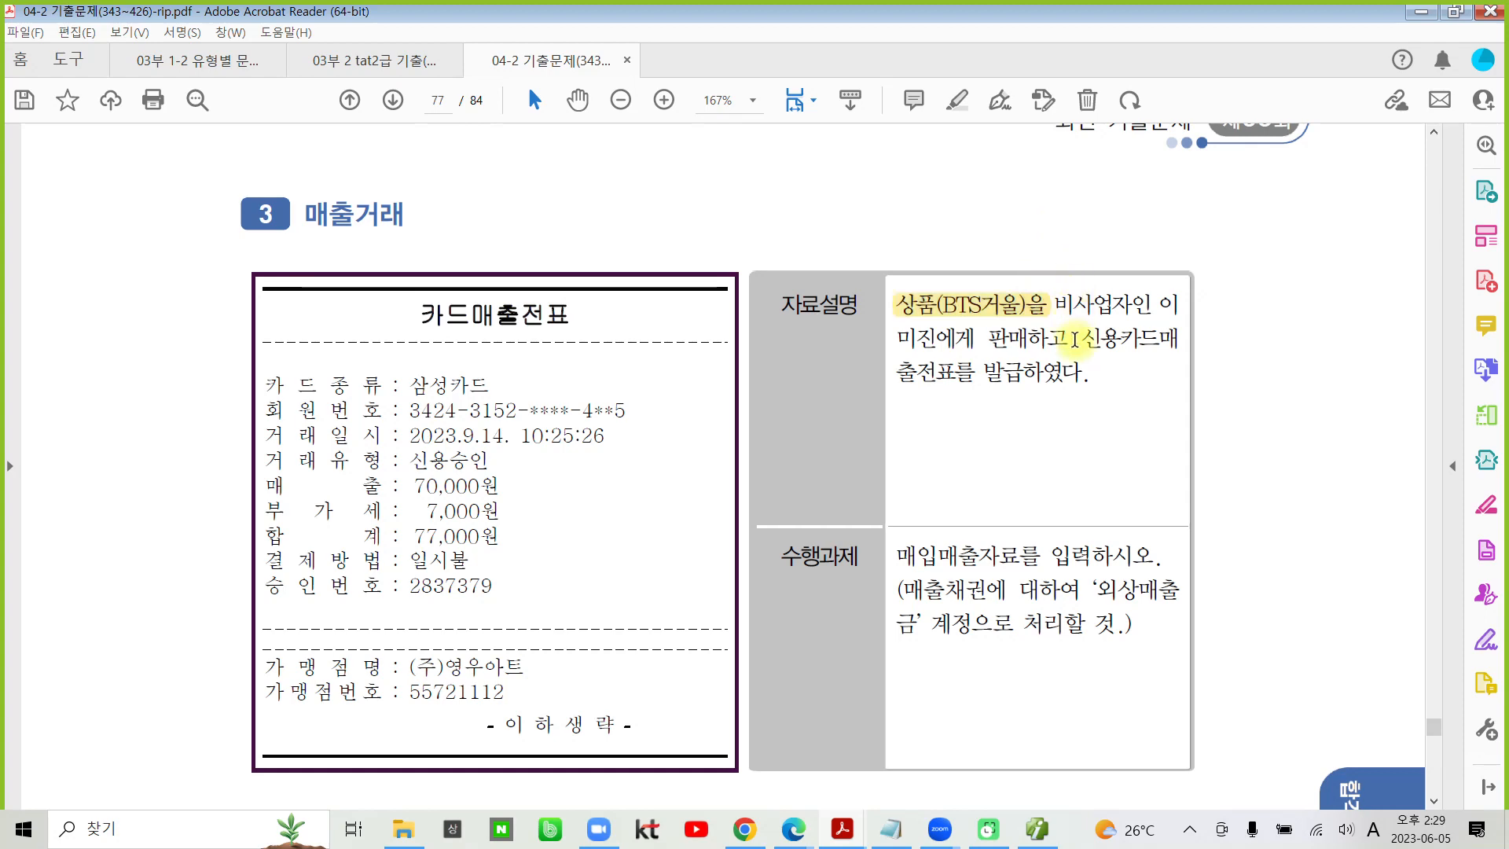
{"action": "left_click_drag", "start_coordinate": [1075, 339], "coordinate": [1062, 371]}
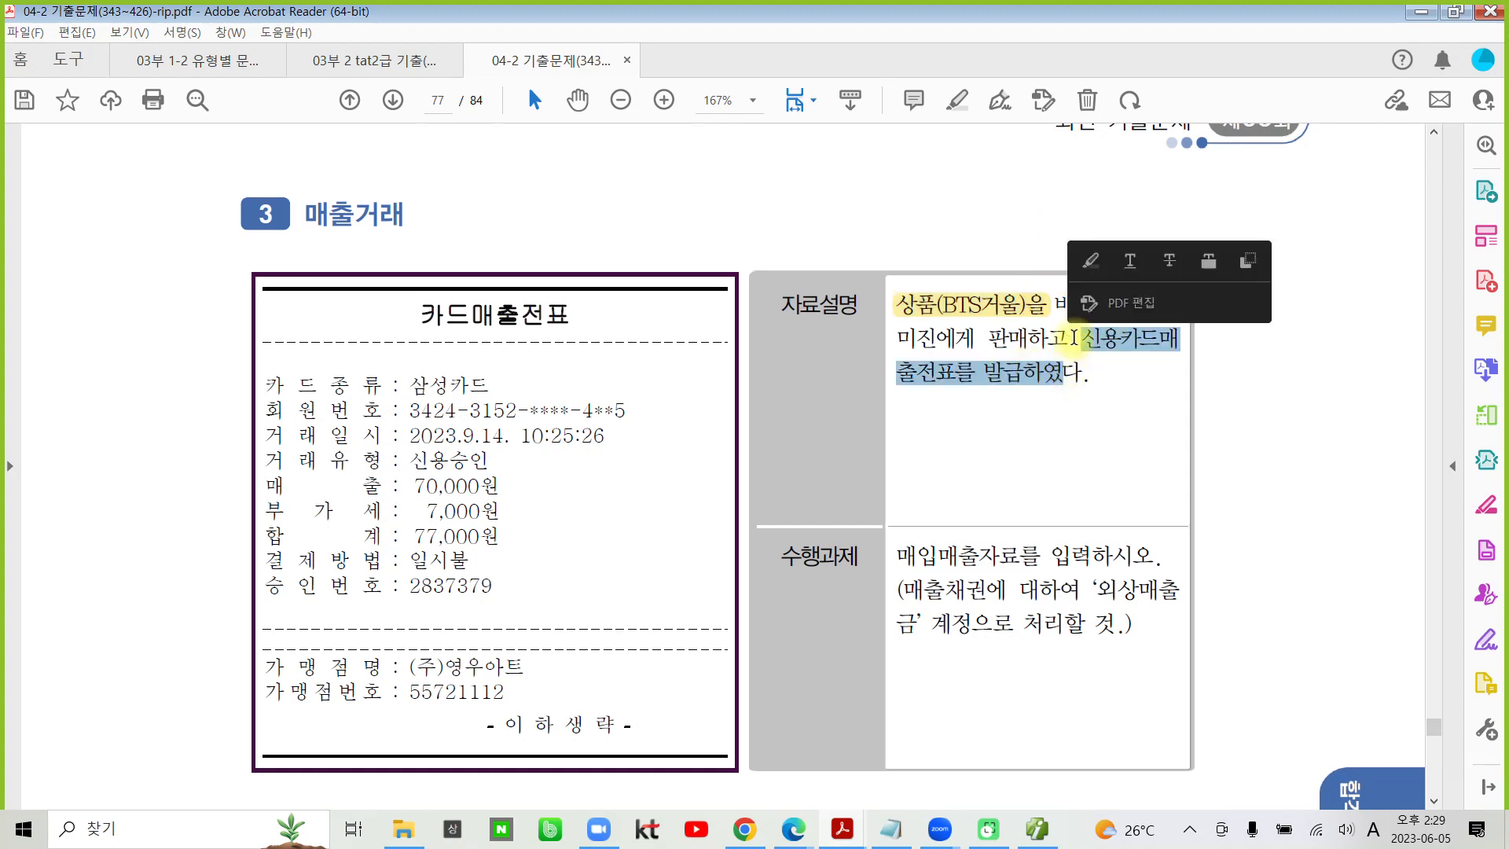
{"action": "left_click", "coordinate": [1090, 260]}
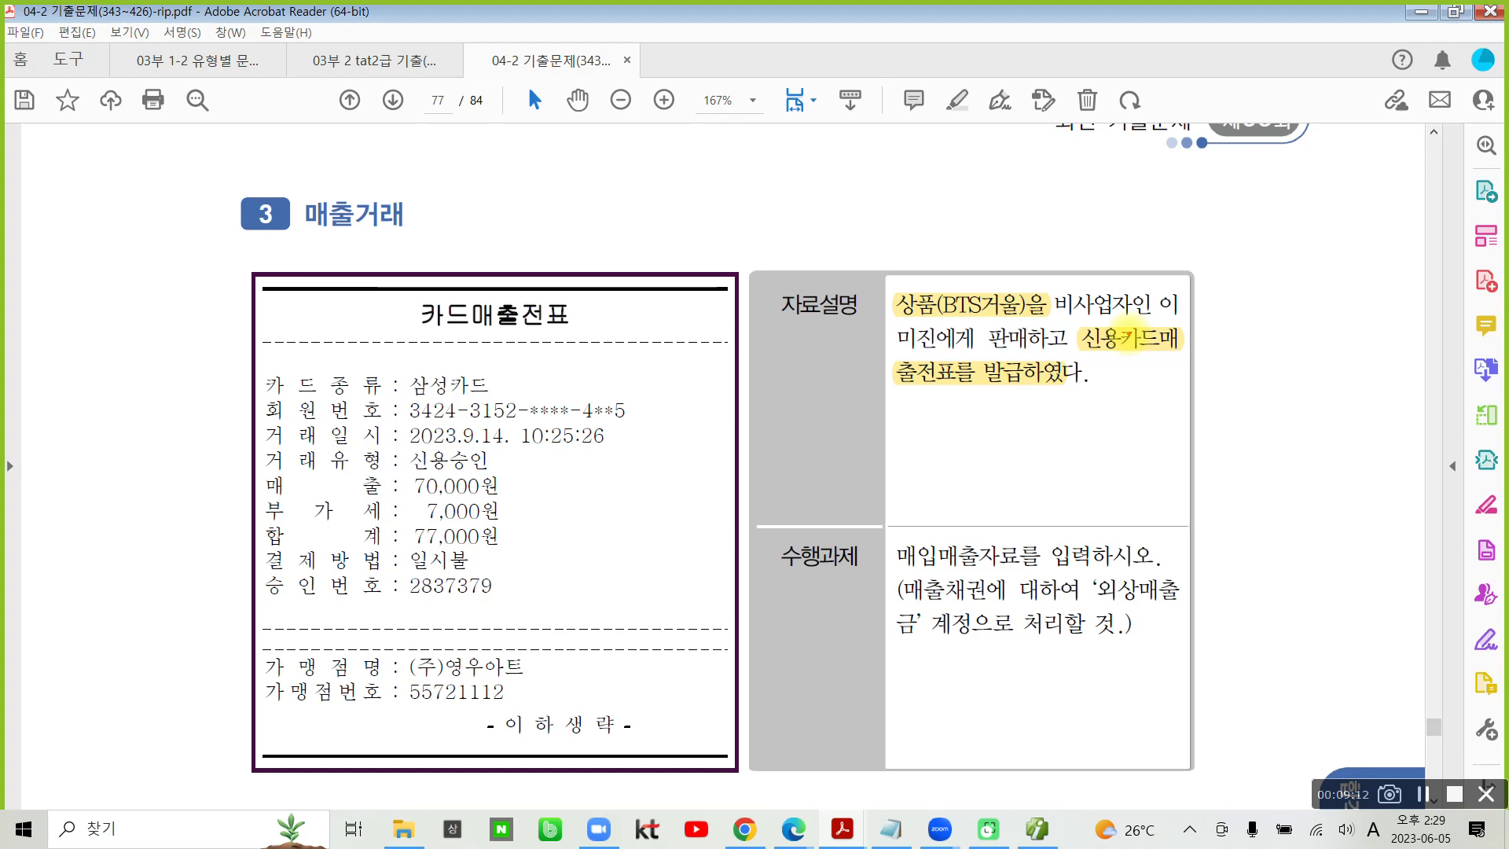
- Mark transaction 3 in red pen with a circled 17, a 4 above the slip, and circles around 카드매출 in the title and 외상매출금
{"action": "mouse_move", "coordinate": [128, 380]}
{"action": "left_mouse_down"}
{"action": "mouse_move", "coordinate": [84, 471]}
{"action": "mouse_move", "coordinate": [212, 397]}
{"action": "mouse_move", "coordinate": [149, 518]}
{"action": "left_mouse_up"}
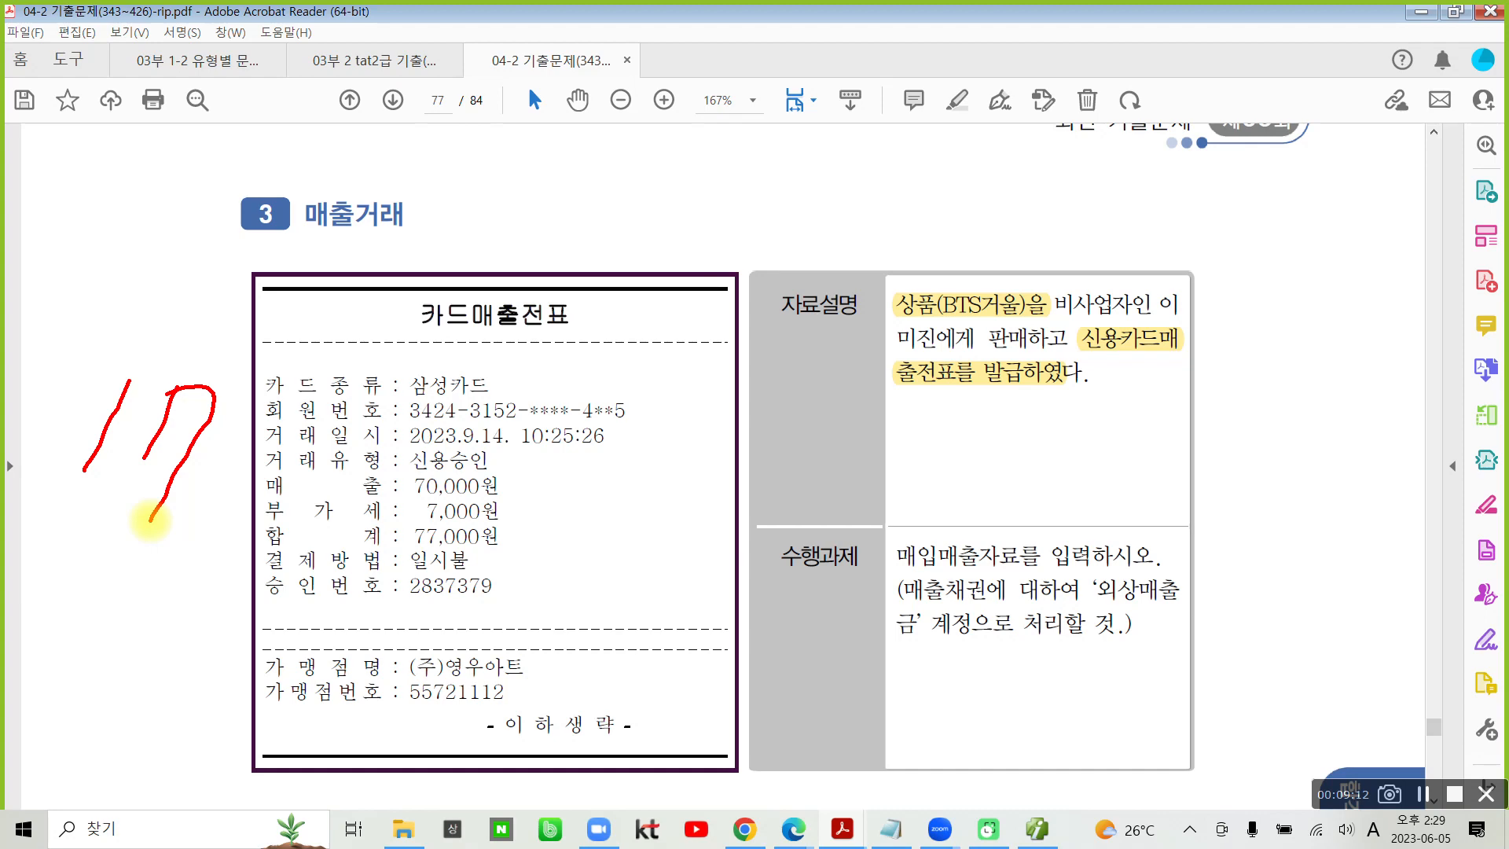
{"action": "mouse_move", "coordinate": [161, 554]}
{"action": "left_mouse_down"}
{"action": "mouse_move", "coordinate": [126, 339]}
{"action": "mouse_move", "coordinate": [216, 553]}
{"action": "left_mouse_up"}
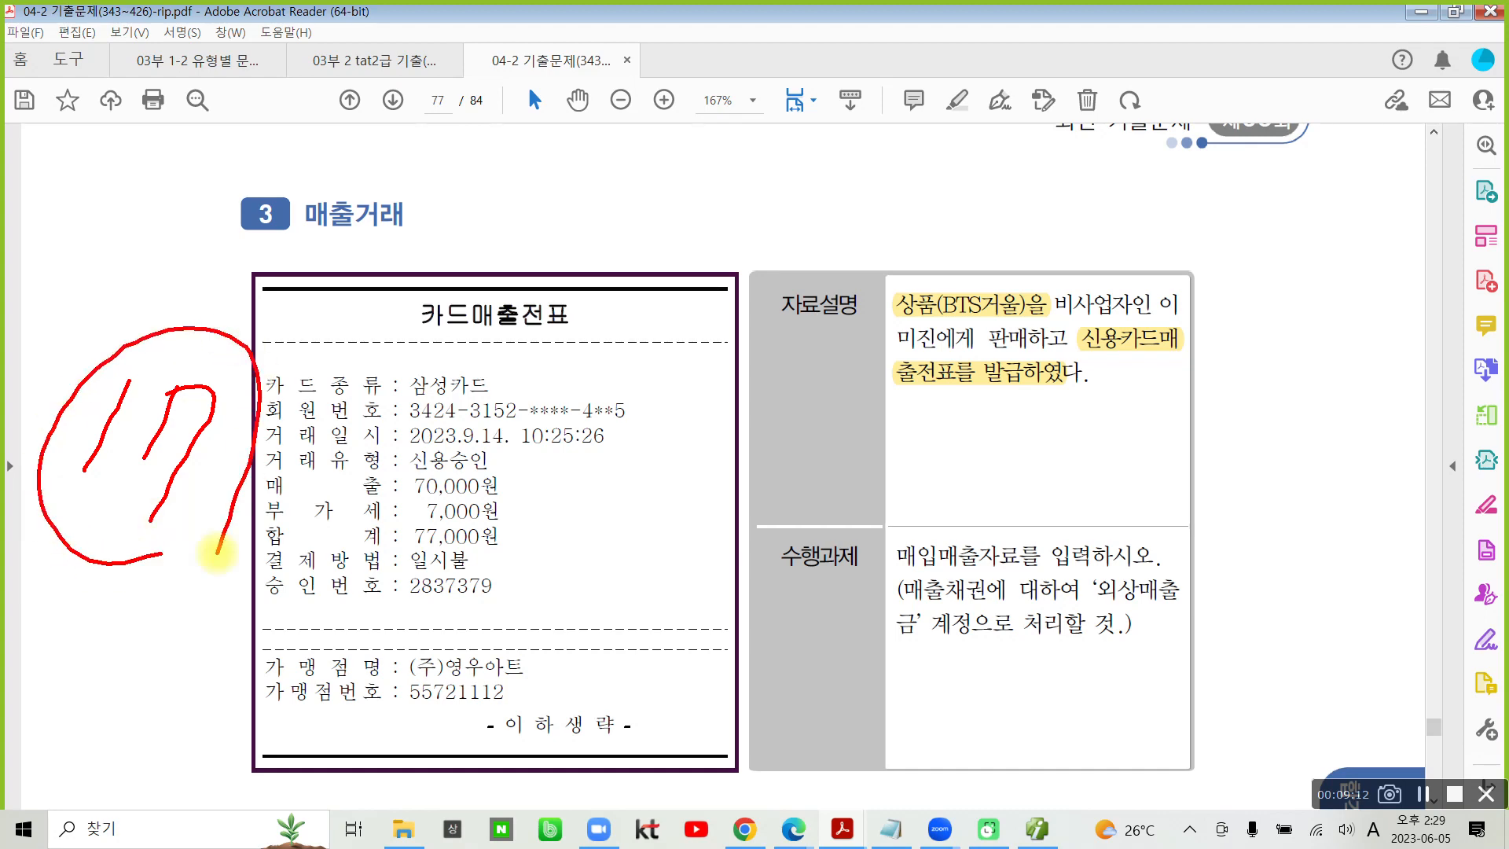
{"action": "mouse_move", "coordinate": [503, 340]}
{"action": "left_mouse_down"}
{"action": "mouse_move", "coordinate": [448, 344]}
{"action": "mouse_move", "coordinate": [507, 271]}
{"action": "mouse_move", "coordinate": [514, 348]}
{"action": "left_mouse_up"}
{"action": "mouse_move", "coordinate": [638, 194]}
{"action": "left_mouse_down"}
{"action": "mouse_move", "coordinate": [611, 267]}
{"action": "mouse_move", "coordinate": [650, 276]}
{"action": "left_mouse_up"}
{"action": "left_click_drag", "start_coordinate": [638, 195], "coordinate": [626, 316]}
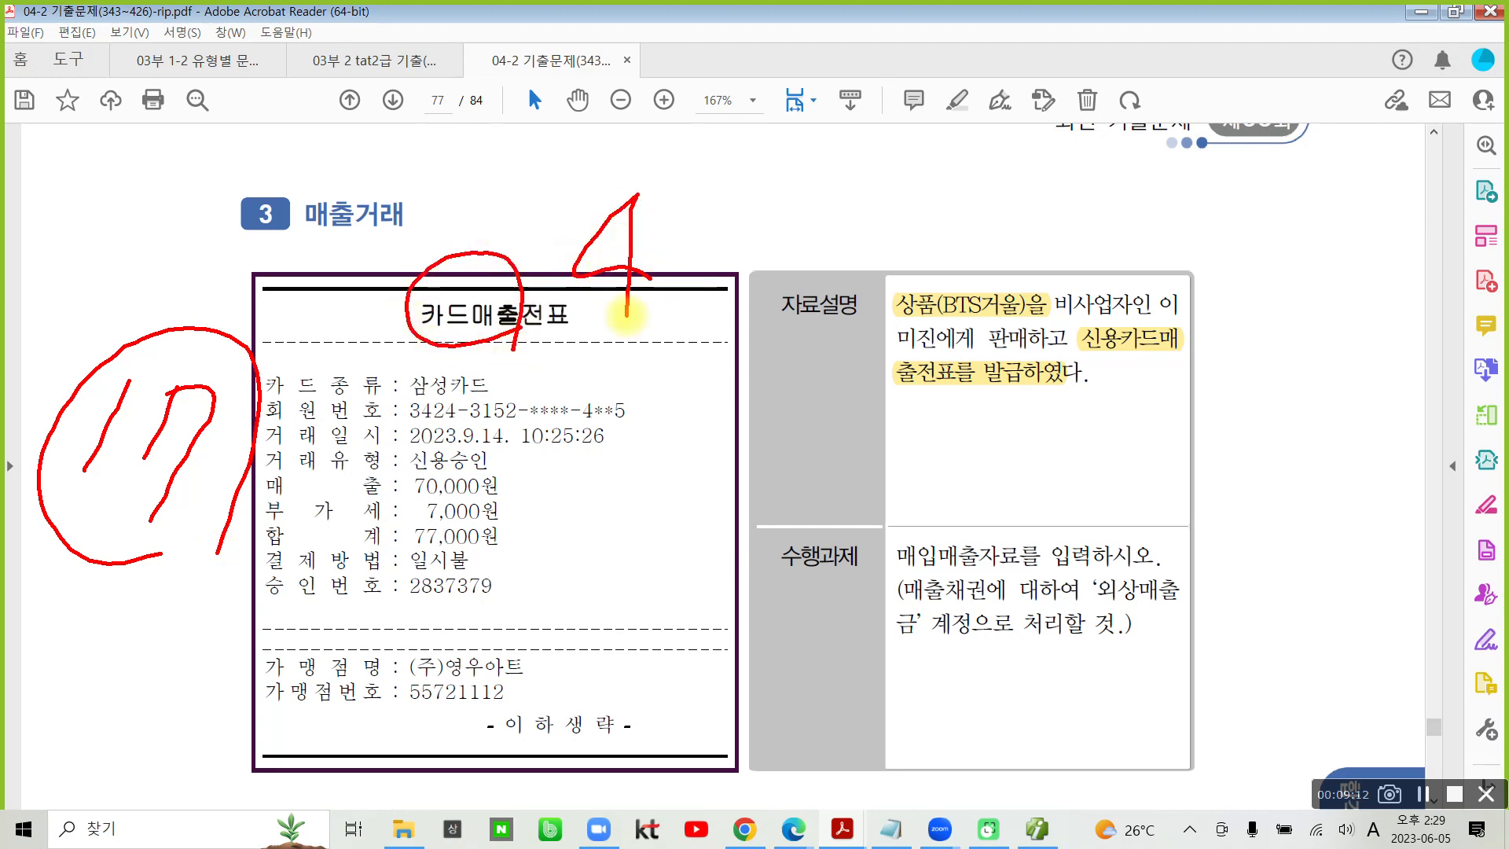
{"action": "mouse_move", "coordinate": [1089, 583]}
{"action": "left_mouse_down"}
{"action": "mouse_move", "coordinate": [1226, 605]}
{"action": "mouse_move", "coordinate": [1096, 565]}
{"action": "left_mouse_up"}
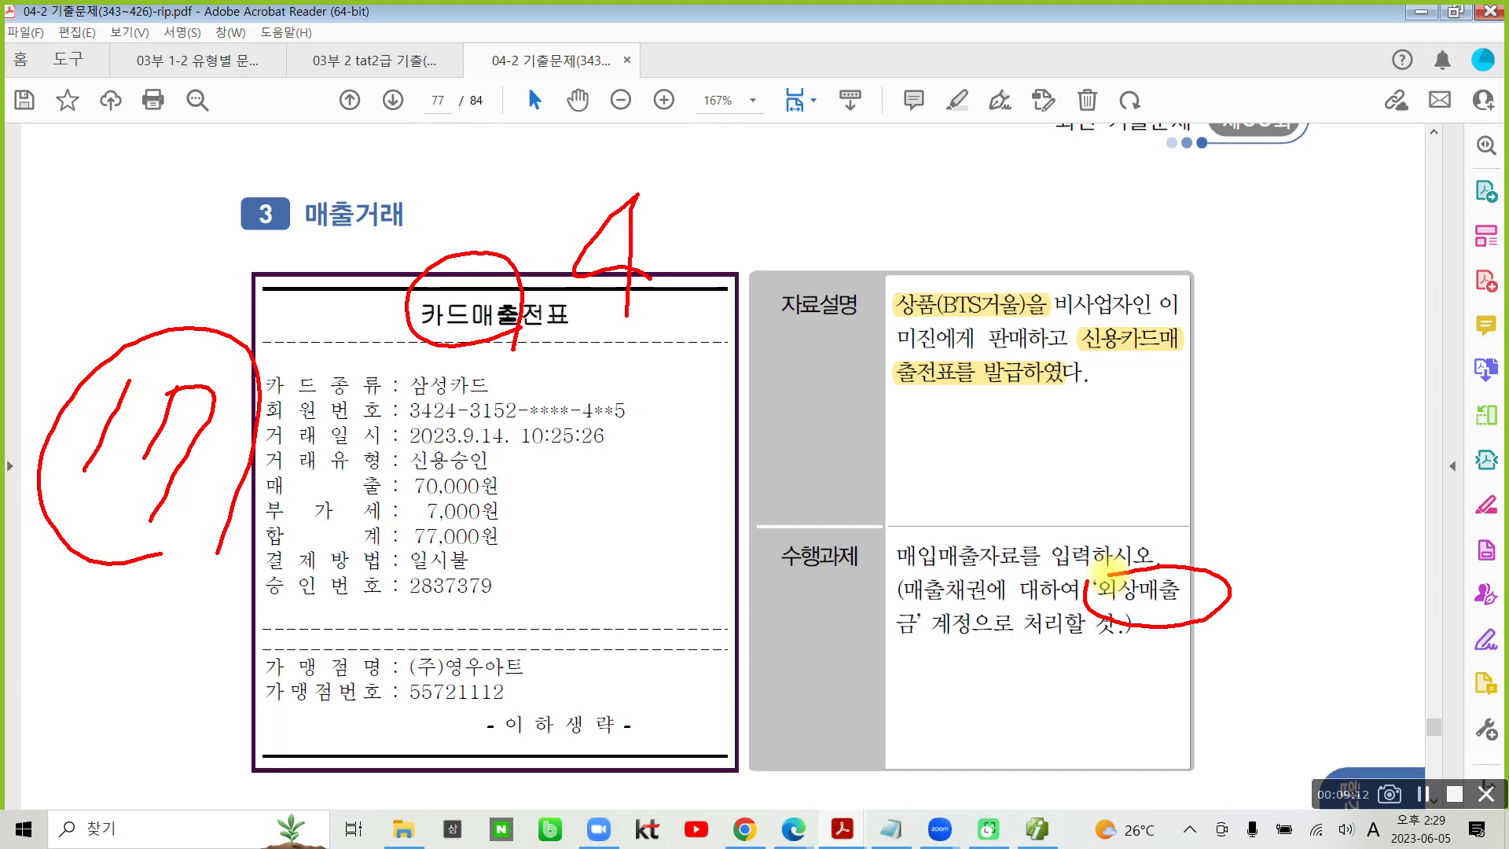
- Circle the red 4 and clear the pen marks, and highlight 2023.9.14 in the card slip's 거래일시
{"action": "mouse_move", "coordinate": [625, 330]}
{"action": "left_mouse_down"}
{"action": "mouse_move", "coordinate": [573, 192]}
{"action": "mouse_move", "coordinate": [677, 327]}
{"action": "mouse_move", "coordinate": [656, 339]}
{"action": "left_mouse_up"}
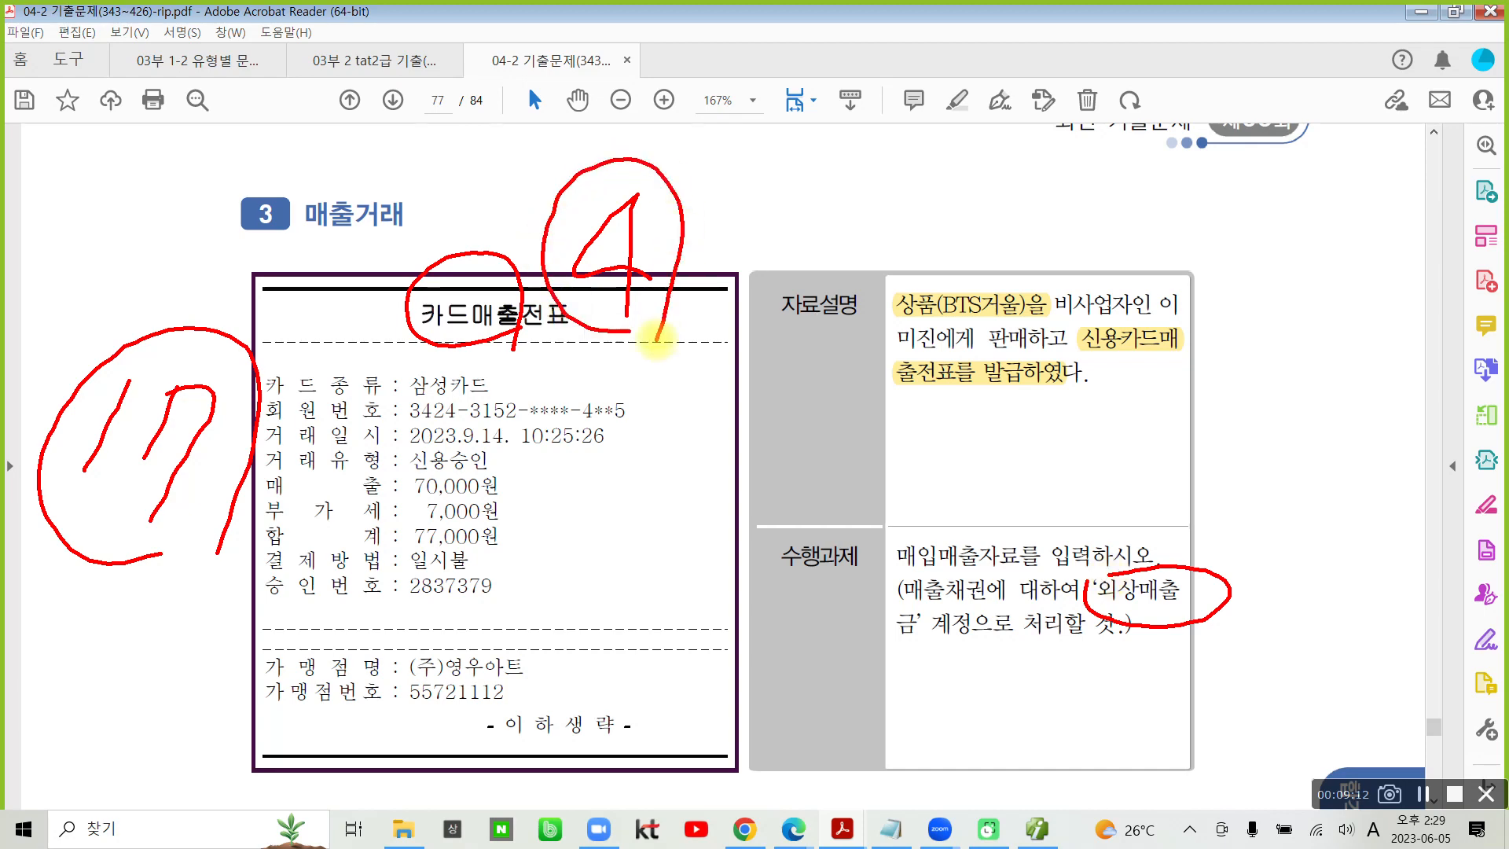
{"action": "key", "text": "Escape"}
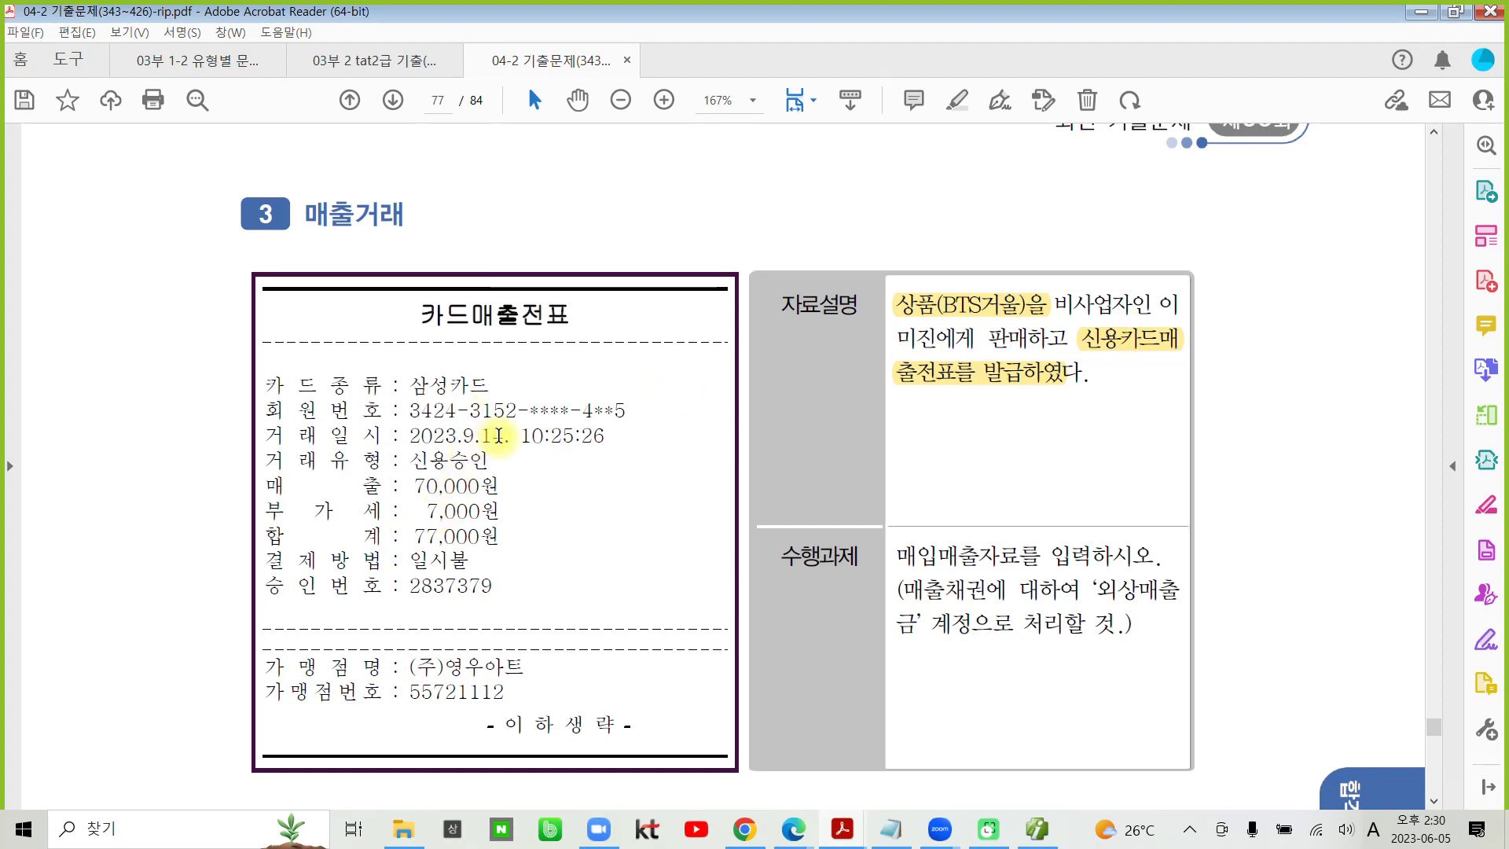
{"action": "left_click_drag", "start_coordinate": [505, 435], "coordinate": [411, 439]}
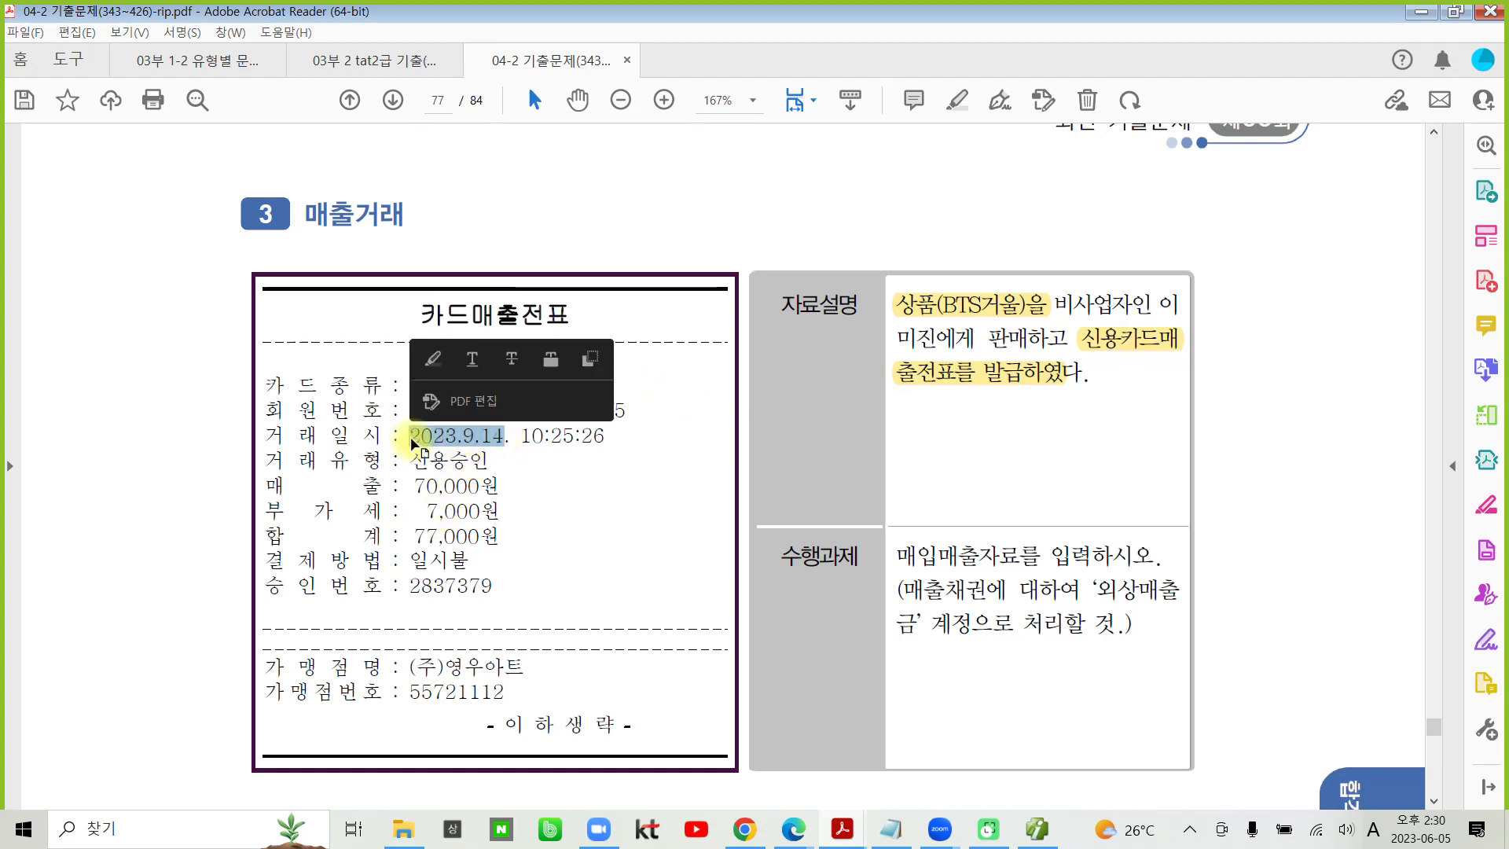
{"action": "left_click", "coordinate": [432, 359]}
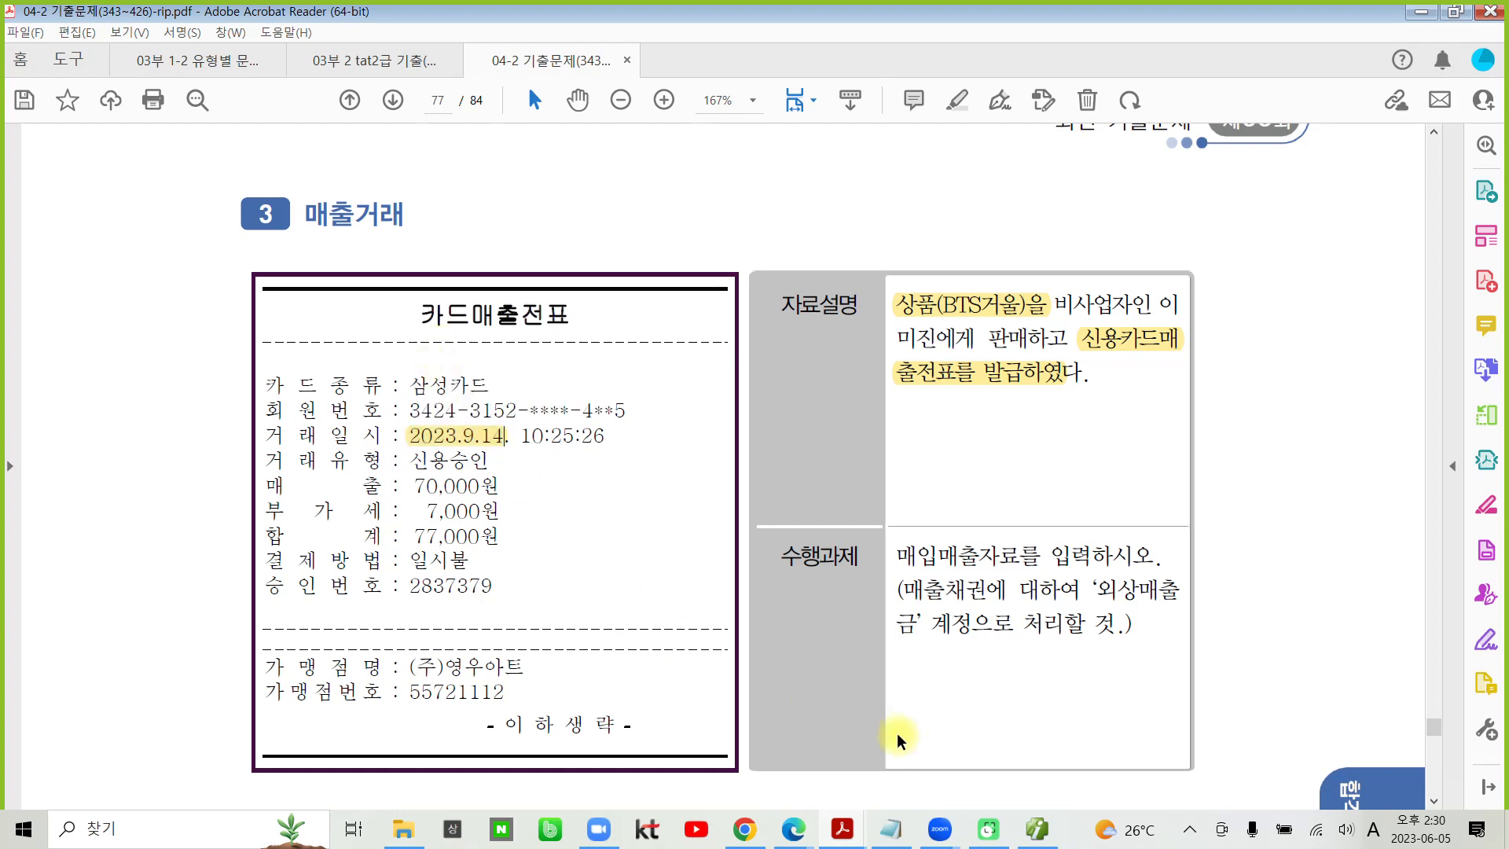
- Switch to Smart A and set the 매입매출전표입력 date to September 14 for a new voucher line
{"action": "left_click", "coordinate": [1038, 833]}
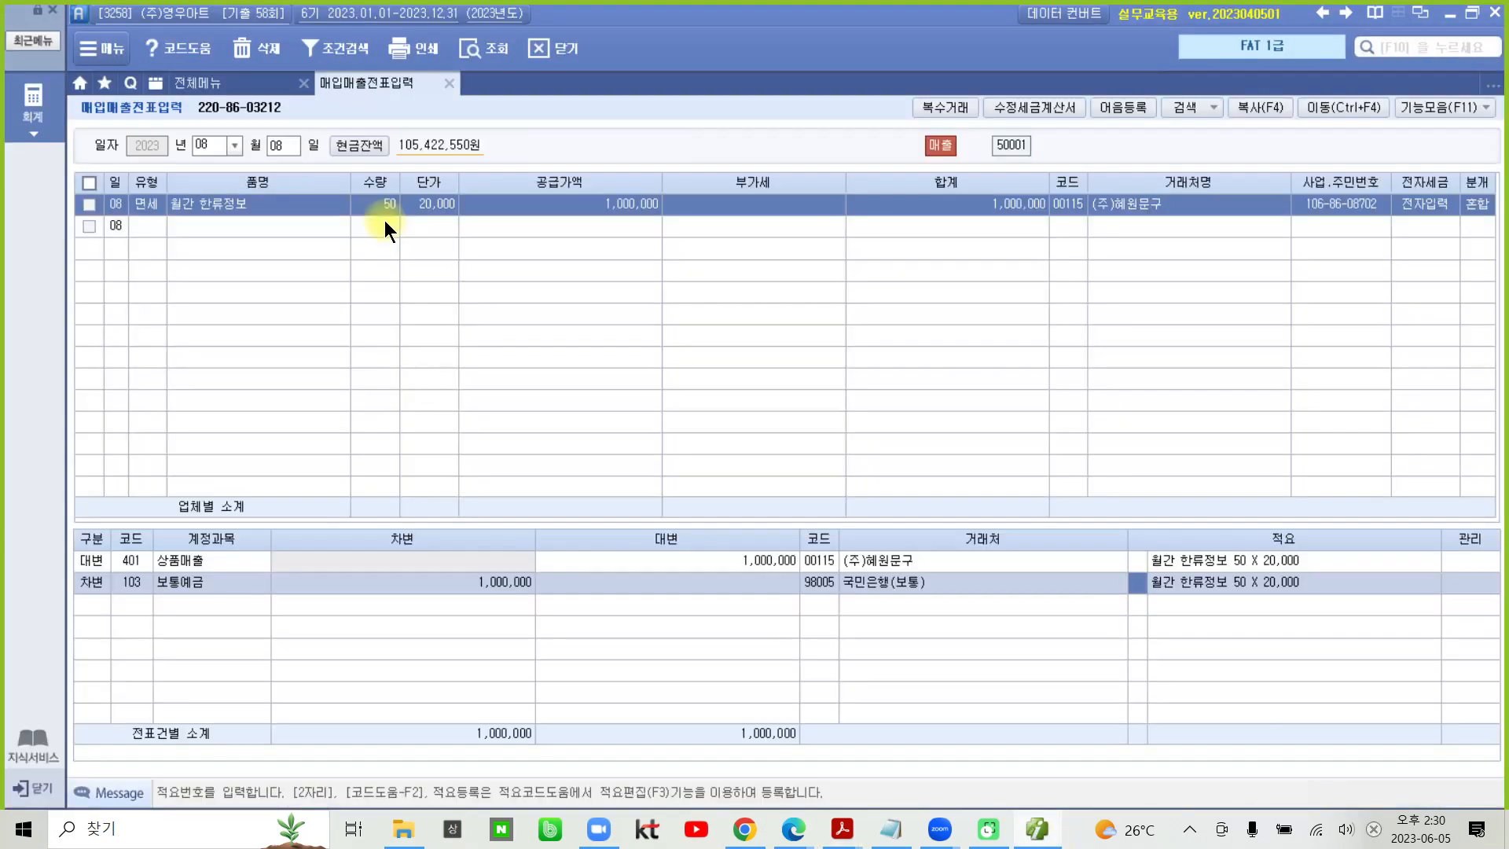
{"action": "left_click", "coordinate": [216, 146]}
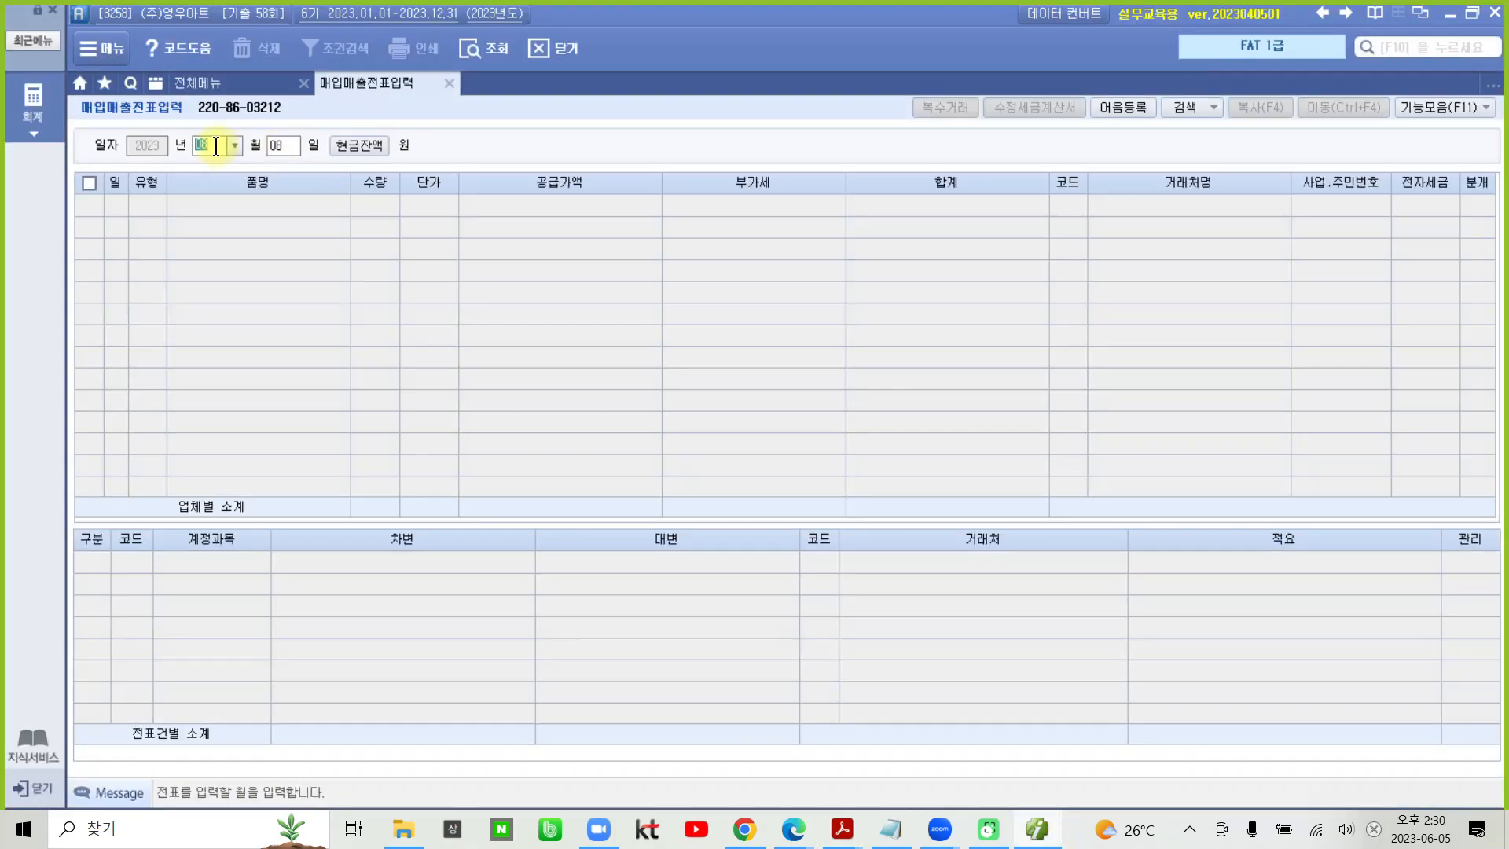
{"action": "type", "text": "09"}
{"action": "key", "text": "Return"}
{"action": "type", "text": "14"}
{"action": "key", "text": "Return"}
{"action": "key", "text": "Return"}
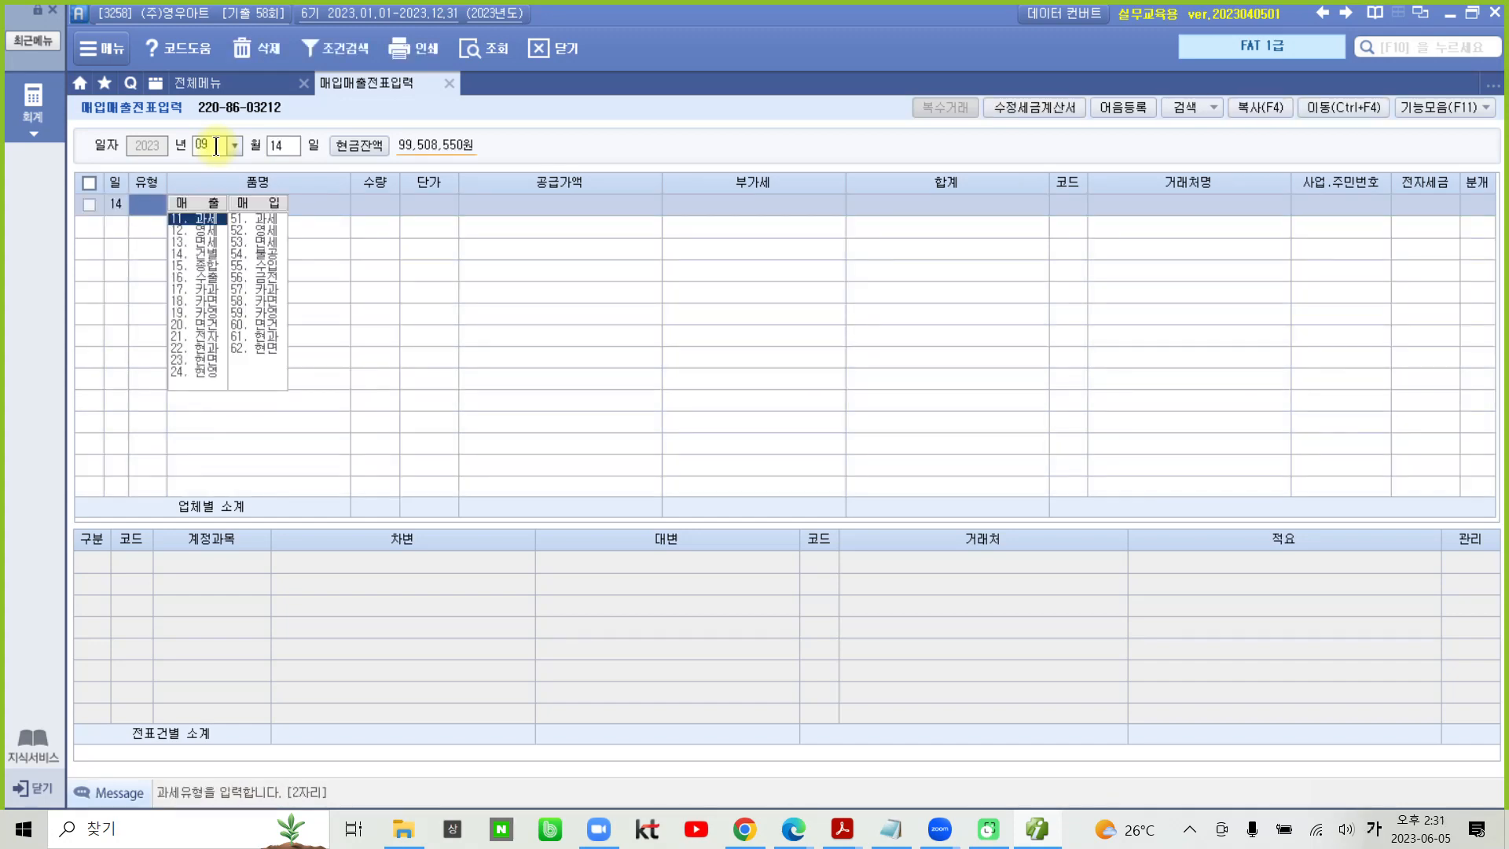
- Set the line's 유형 to 17 카과 with 삼성카드사, code 99606, as the 신용카드사
{"action": "type", "text": "17"}
{"action": "key", "text": "Return"}
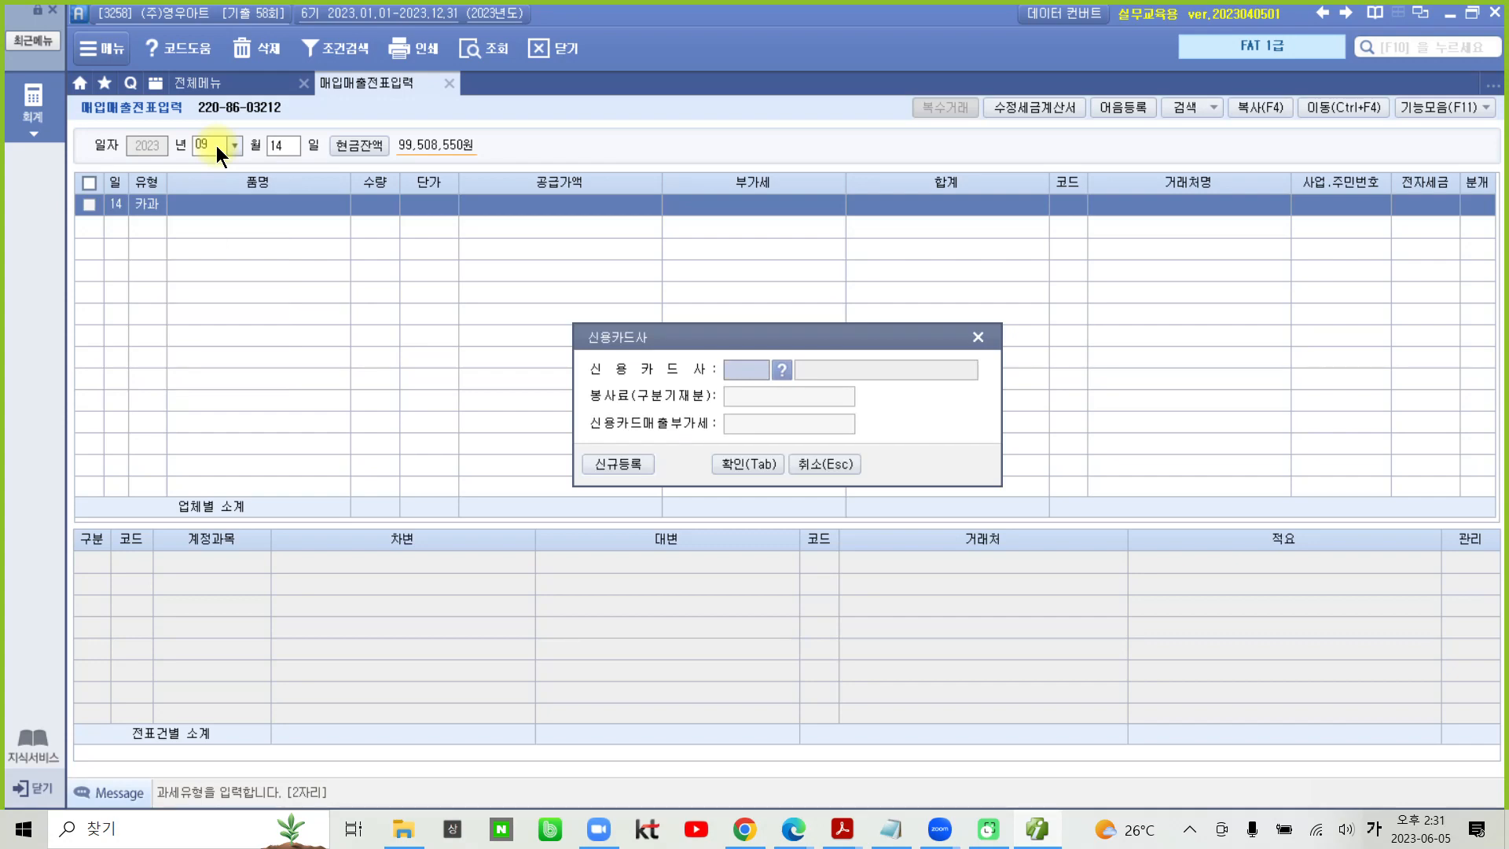
{"action": "left_click", "coordinate": [781, 374]}
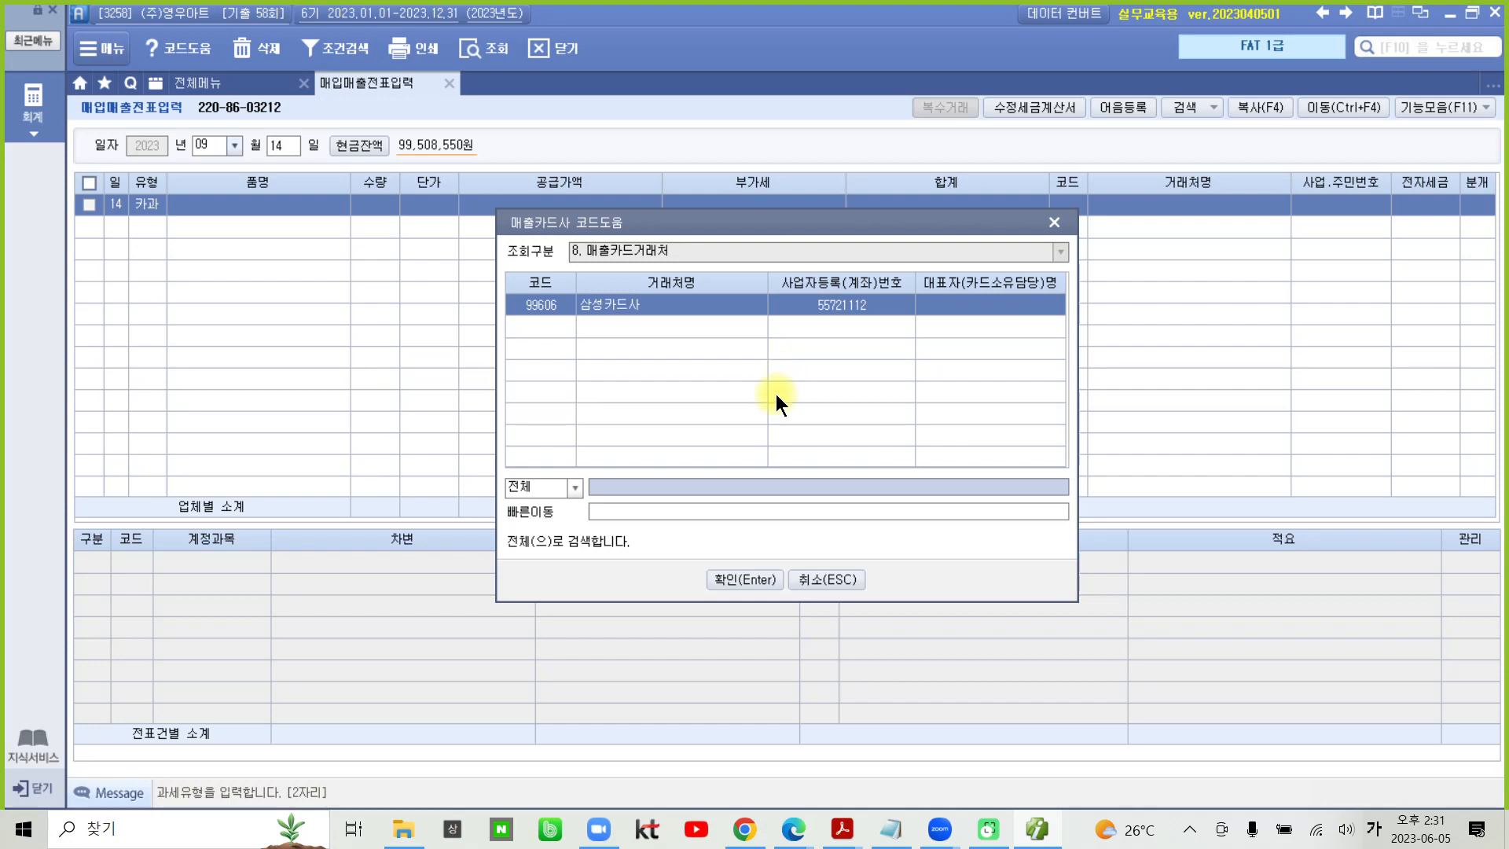
{"action": "left_click", "coordinate": [741, 578]}
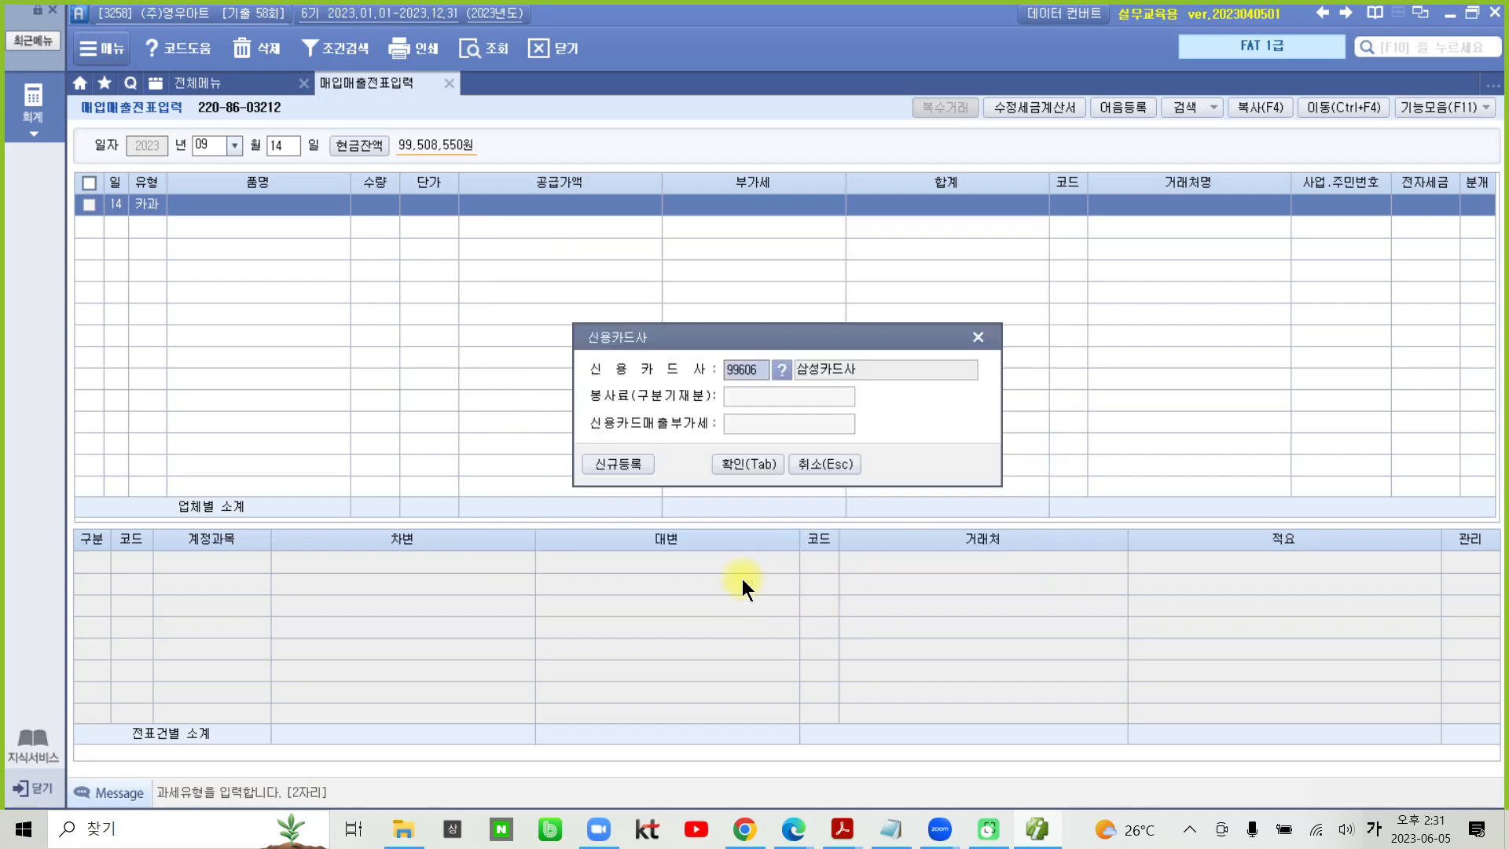
{"action": "left_click", "coordinate": [728, 464]}
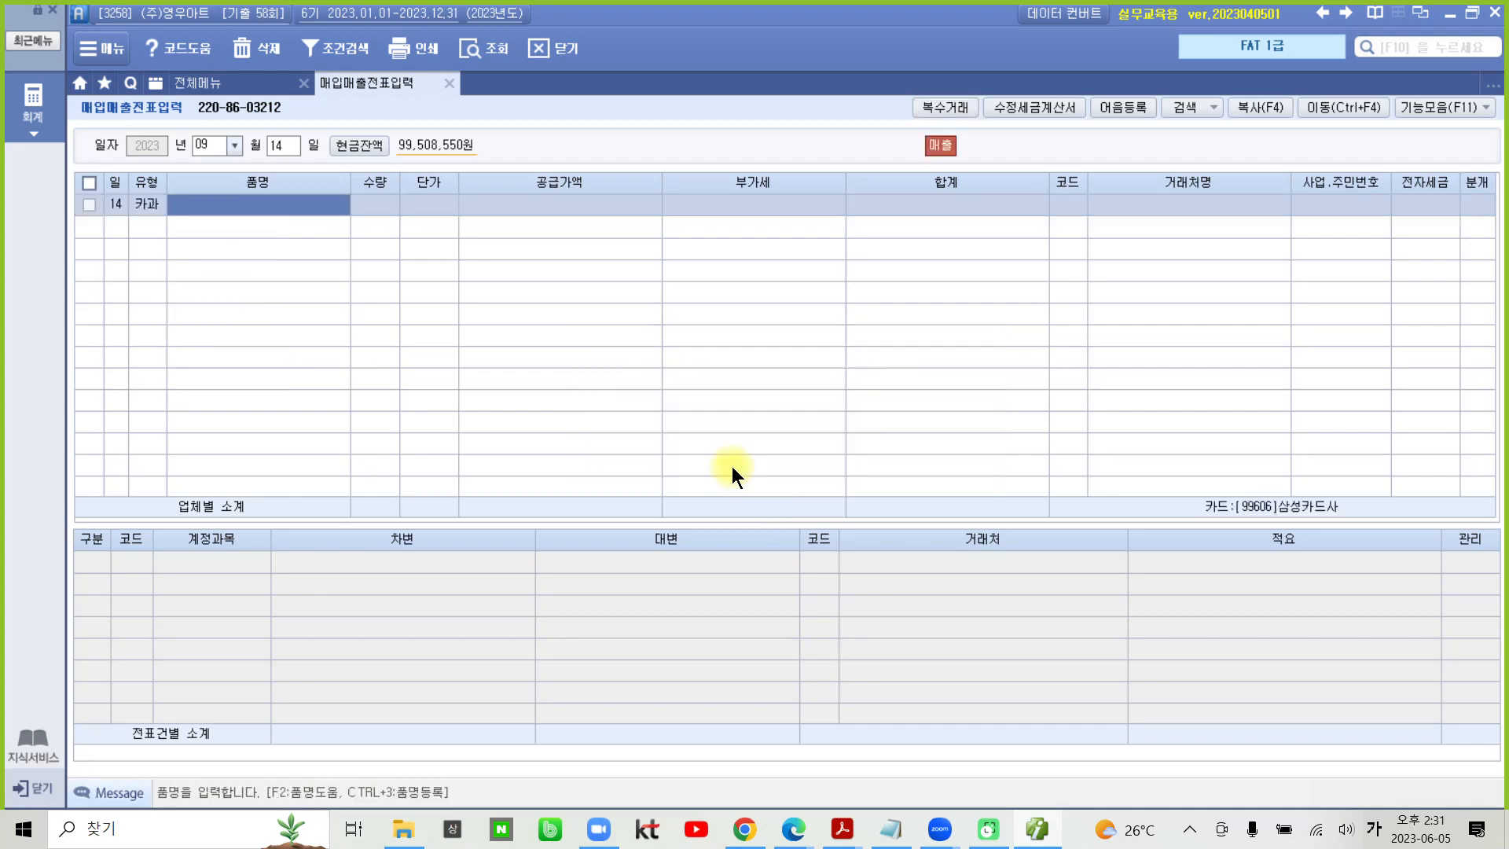
- Enter 거울 as the 품명 and the VAT-inclusive amount 77,000 in 공급가액, leaving 수량 and 단가 blank
{"action": "type", "text": "ㅜㅓ"}
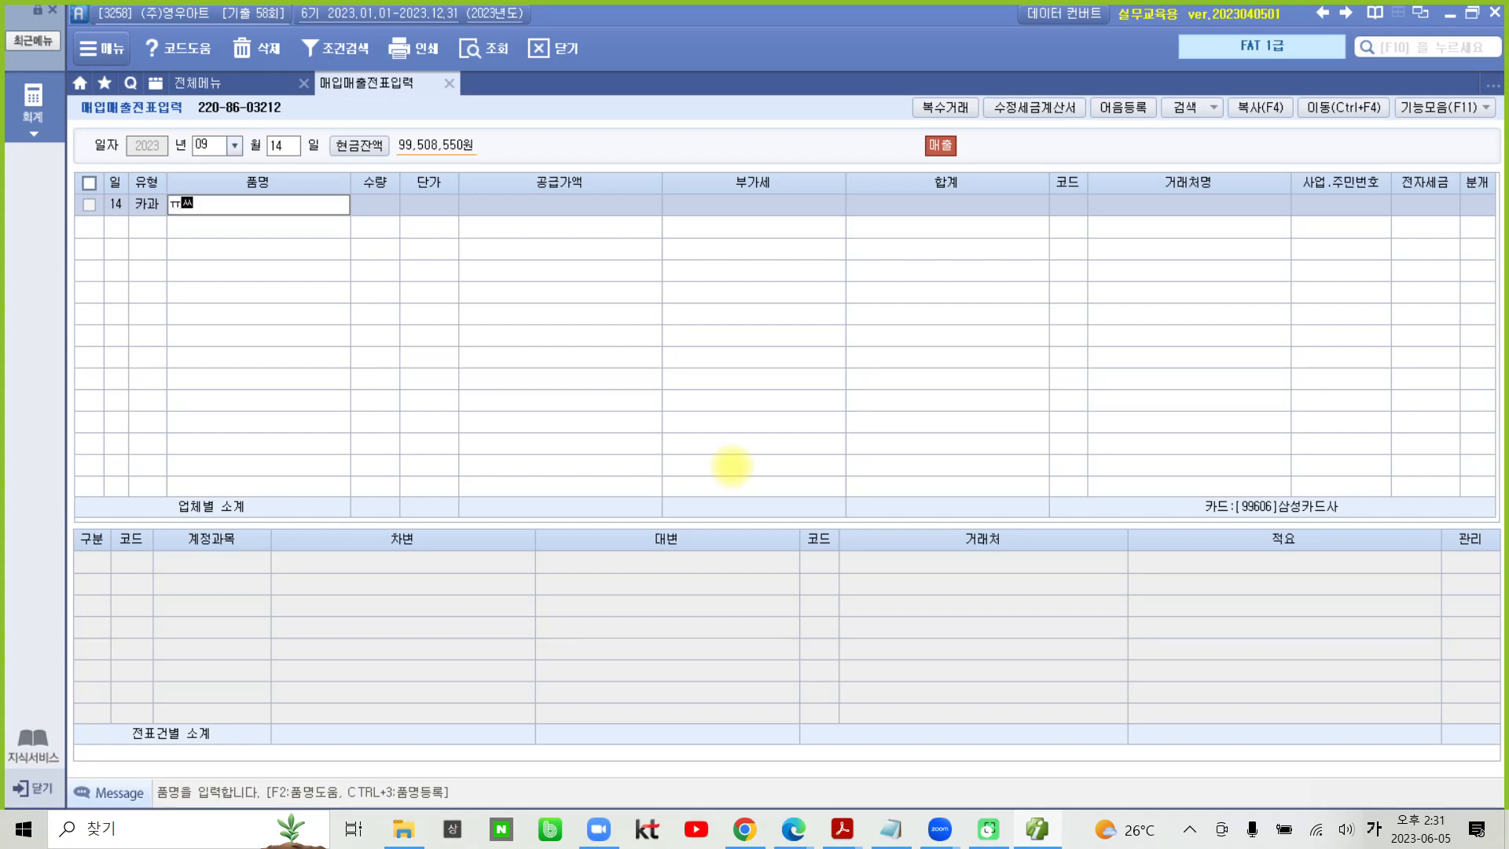
{"action": "key", "text": "BackSpace"}
{"action": "key", "text": "BackSpace"}
{"action": "type", "text": "거울"}
{"action": "key", "text": "Return"}
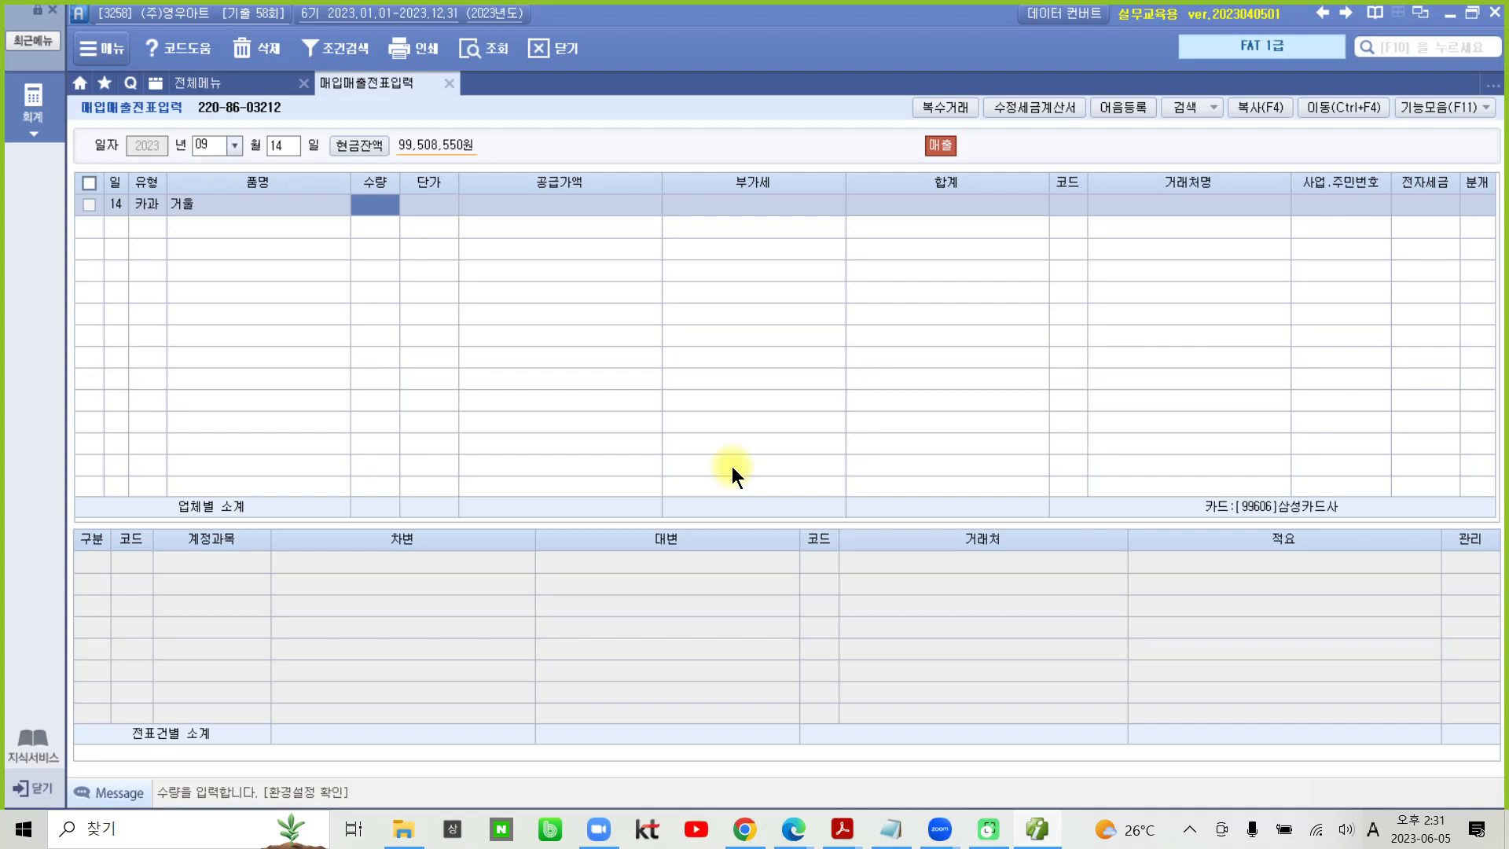
{"action": "key", "text": "Return"}
{"action": "key", "text": "Return"}
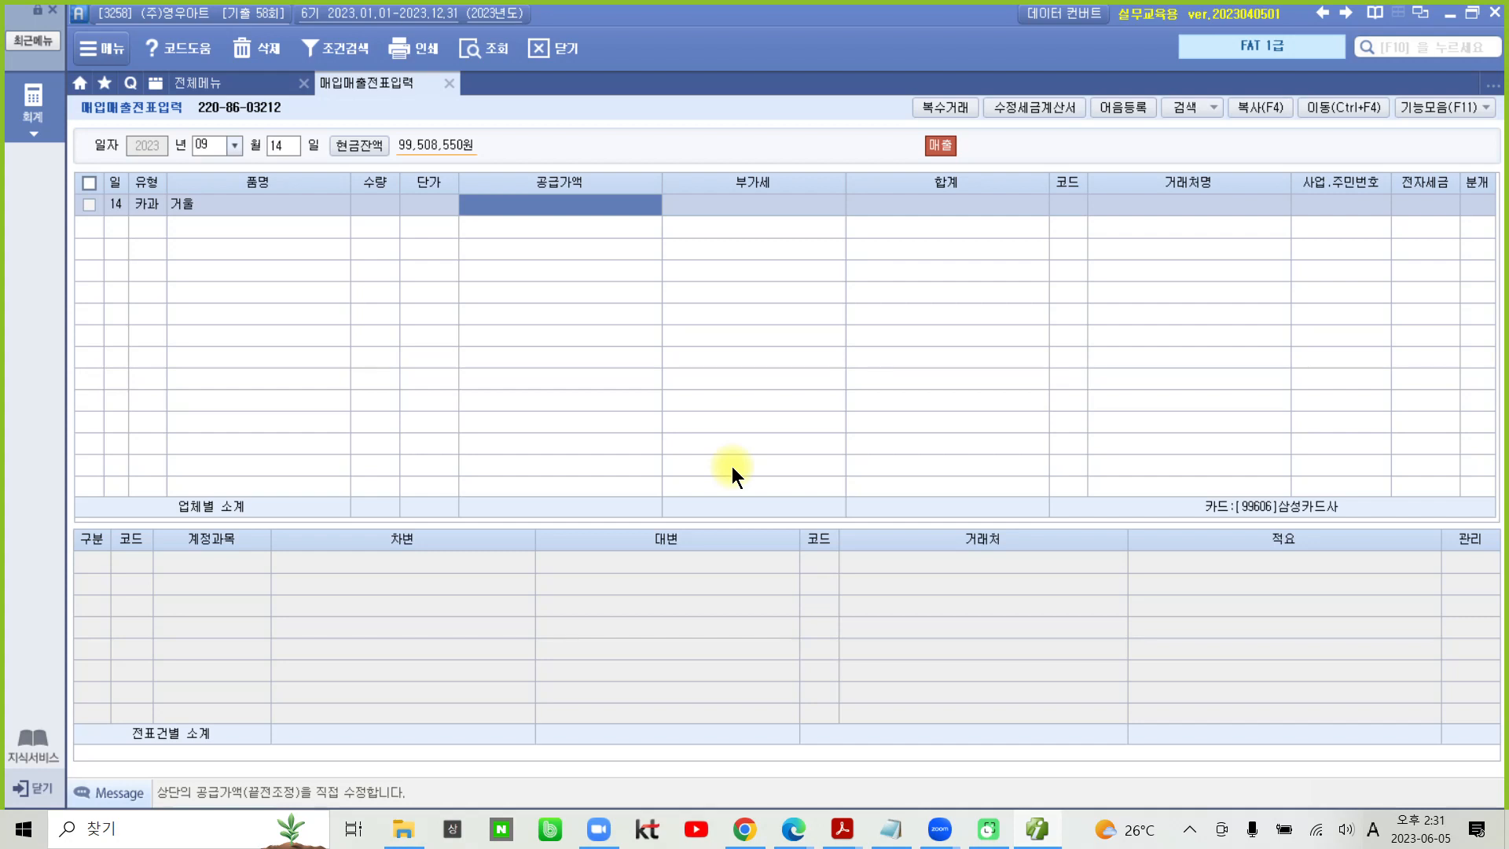
{"action": "type", "text": "77"}
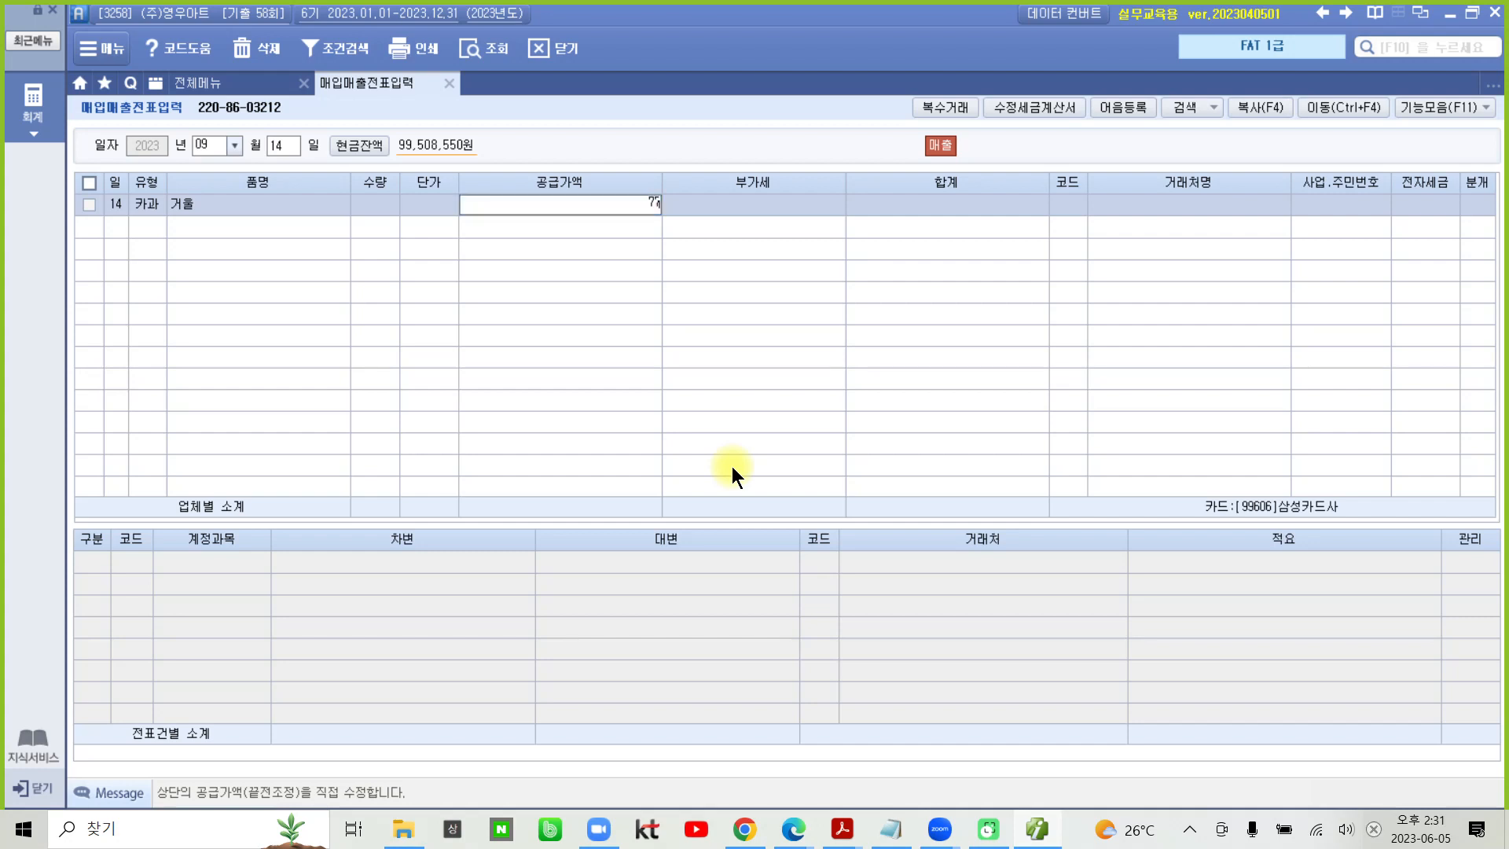
{"action": "type", "text": ",000"}
{"action": "key", "text": "Return"}
{"action": "key", "text": "Return"}
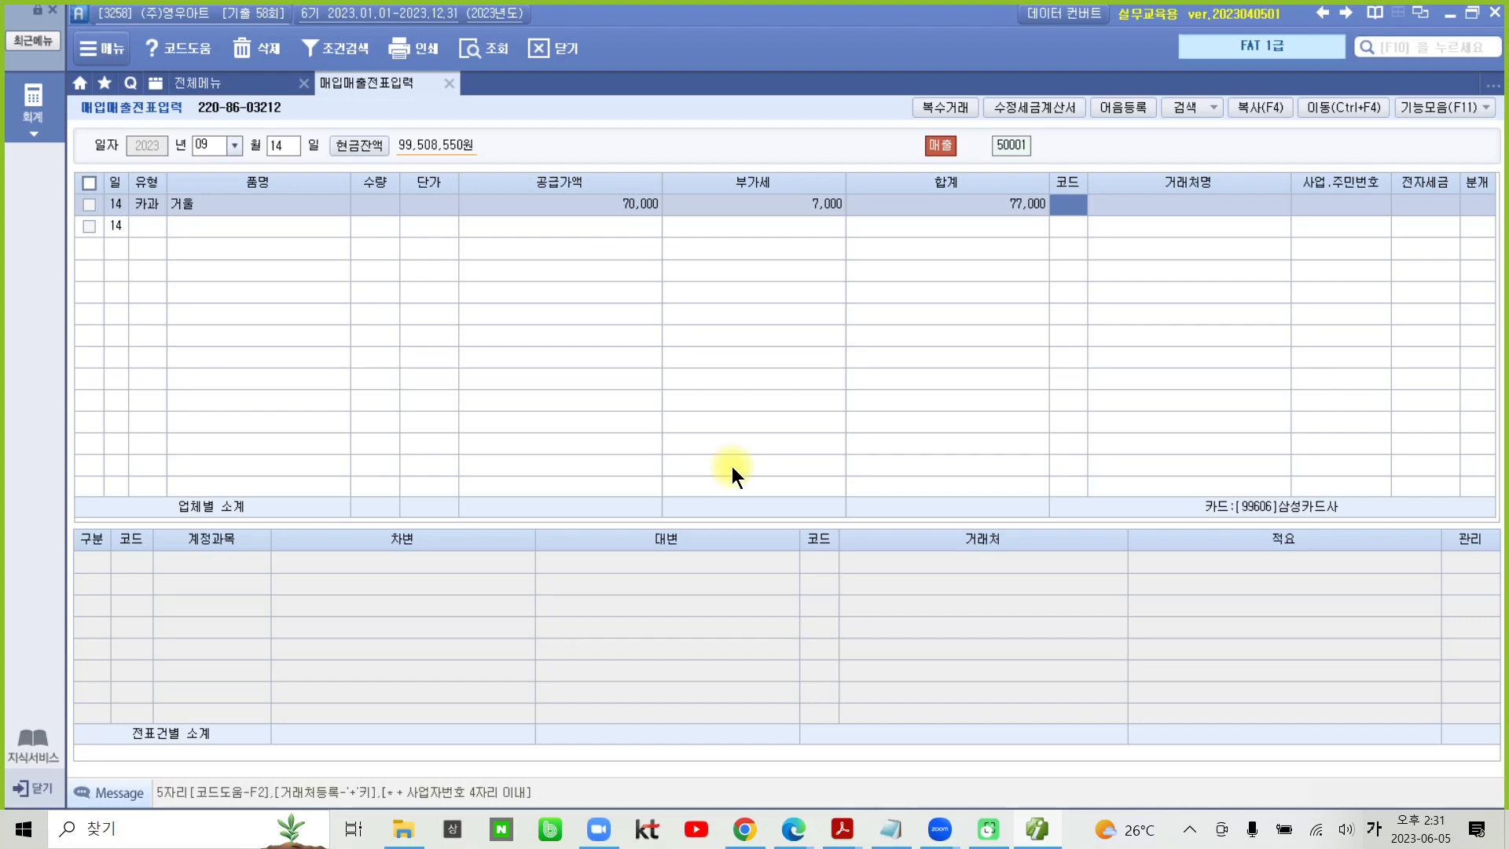
- Set the 거래처 to the individual buyer named in the task and the 분개 to 4 카드
{"action": "type", "text": "이미"}
{"action": "key", "text": "Return"}
{"action": "key", "text": "Return"}
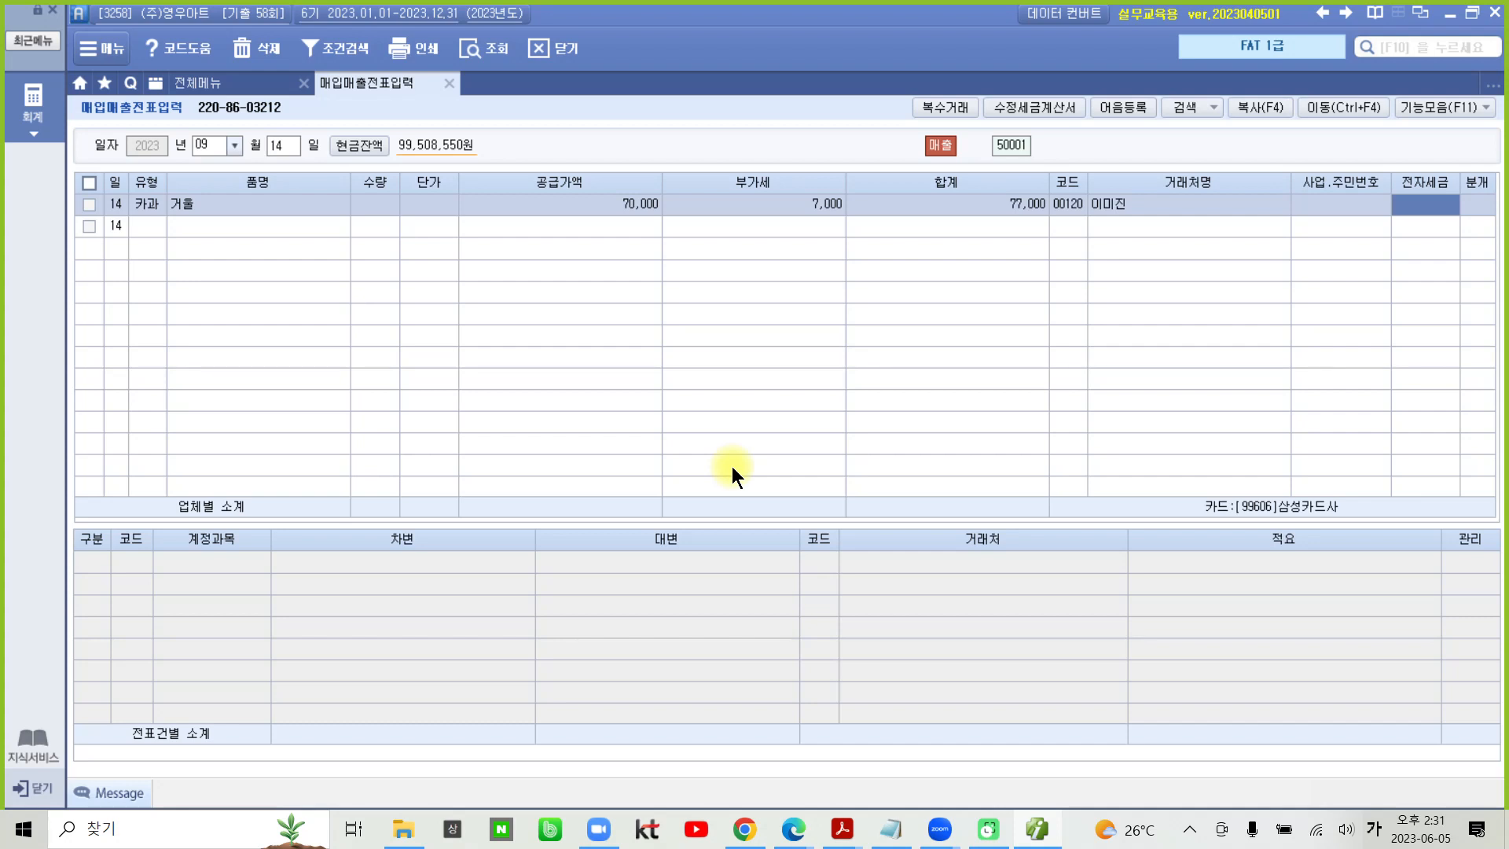
{"action": "key", "text": "Return"}
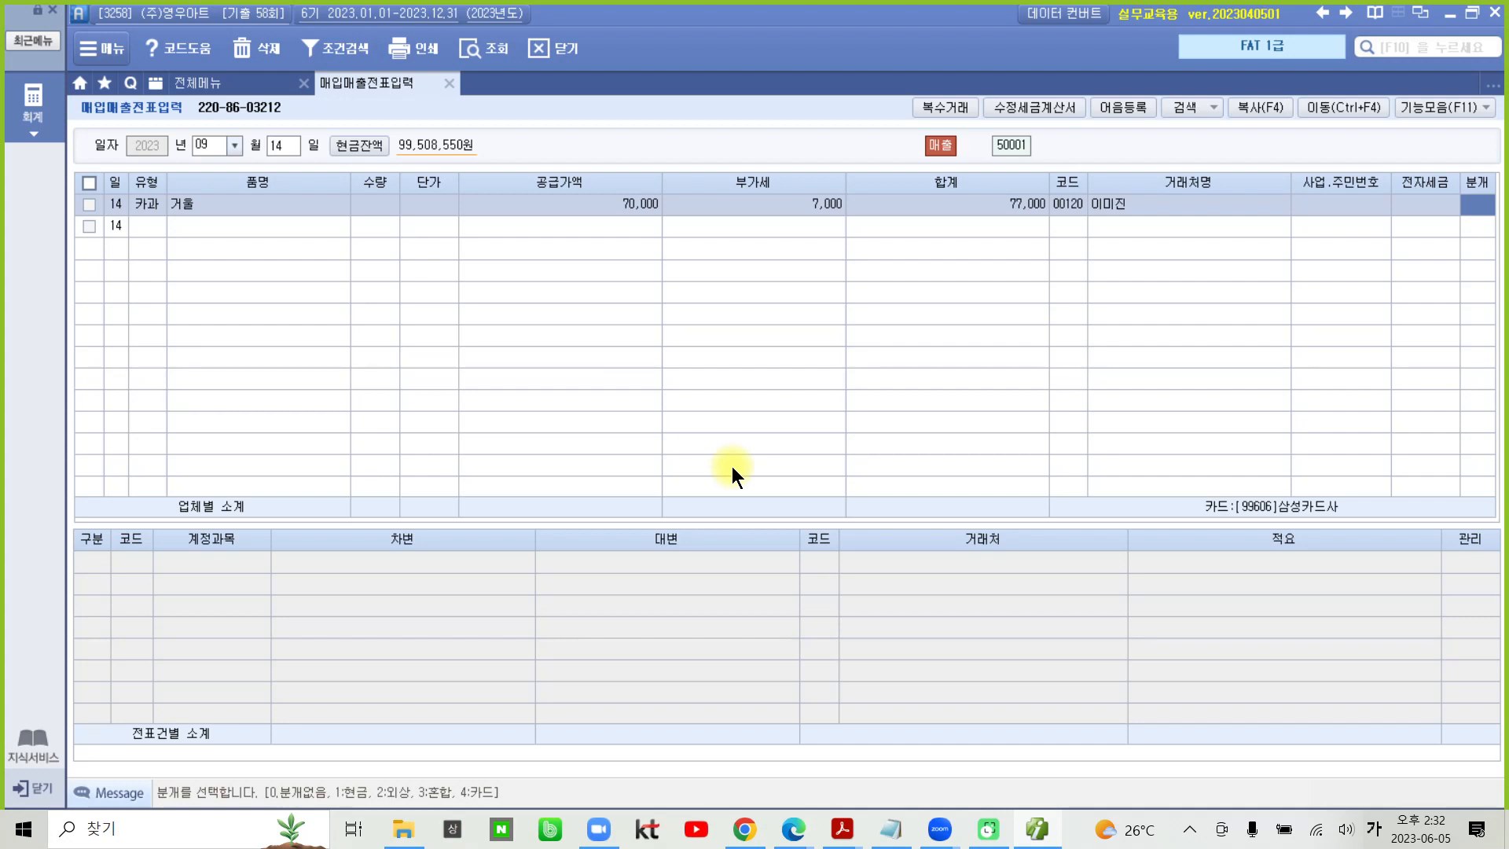
{"action": "type", "text": "4"}
{"action": "key", "text": "Return"}
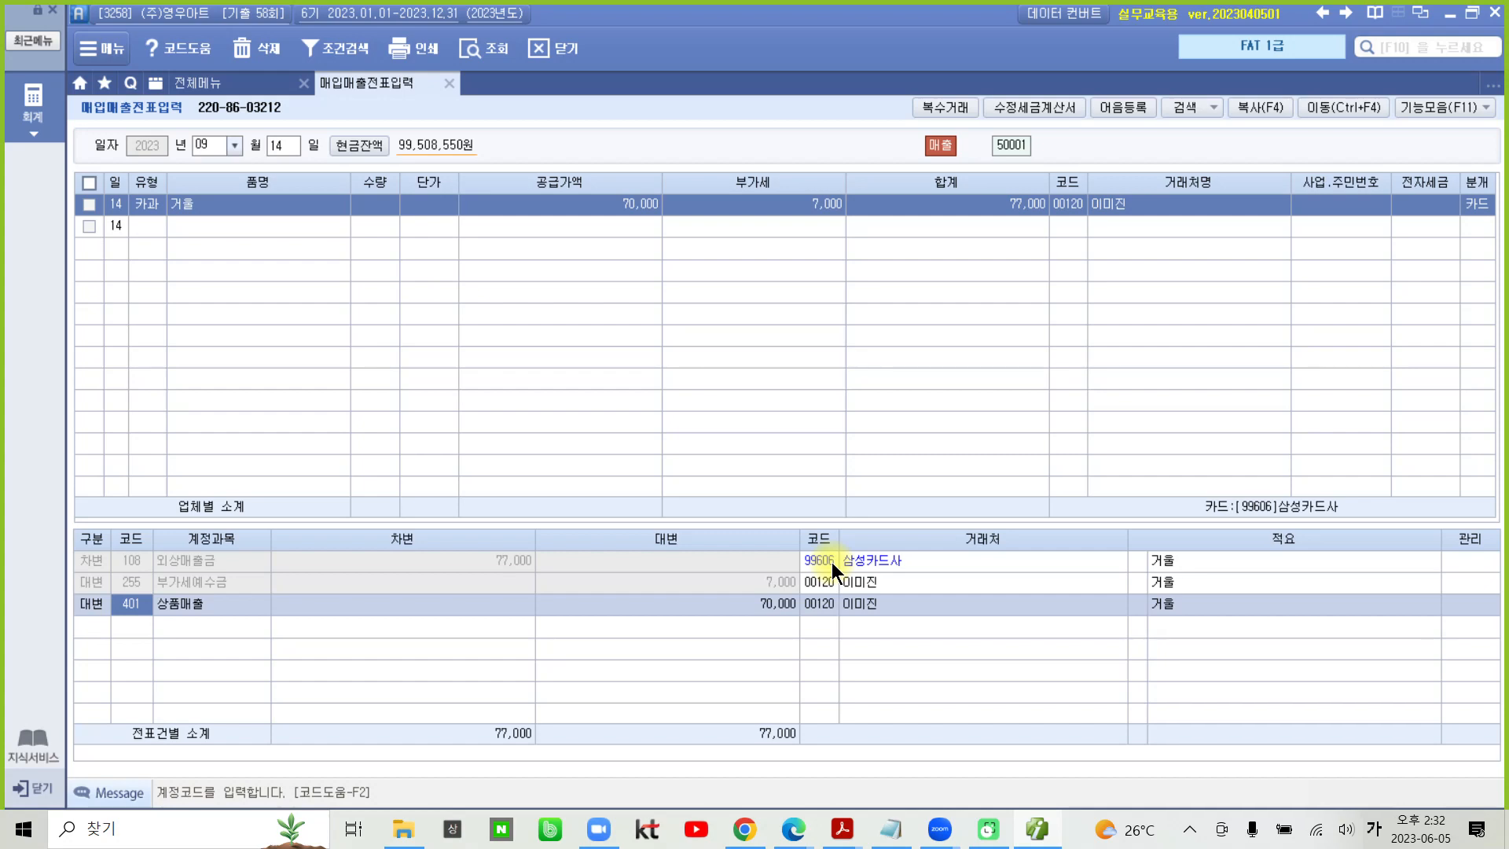
- Review the 외상매출금, 부가세예수금 and 상품매출 journal lines of the card sale
{"action": "left_click", "coordinate": [471, 563]}
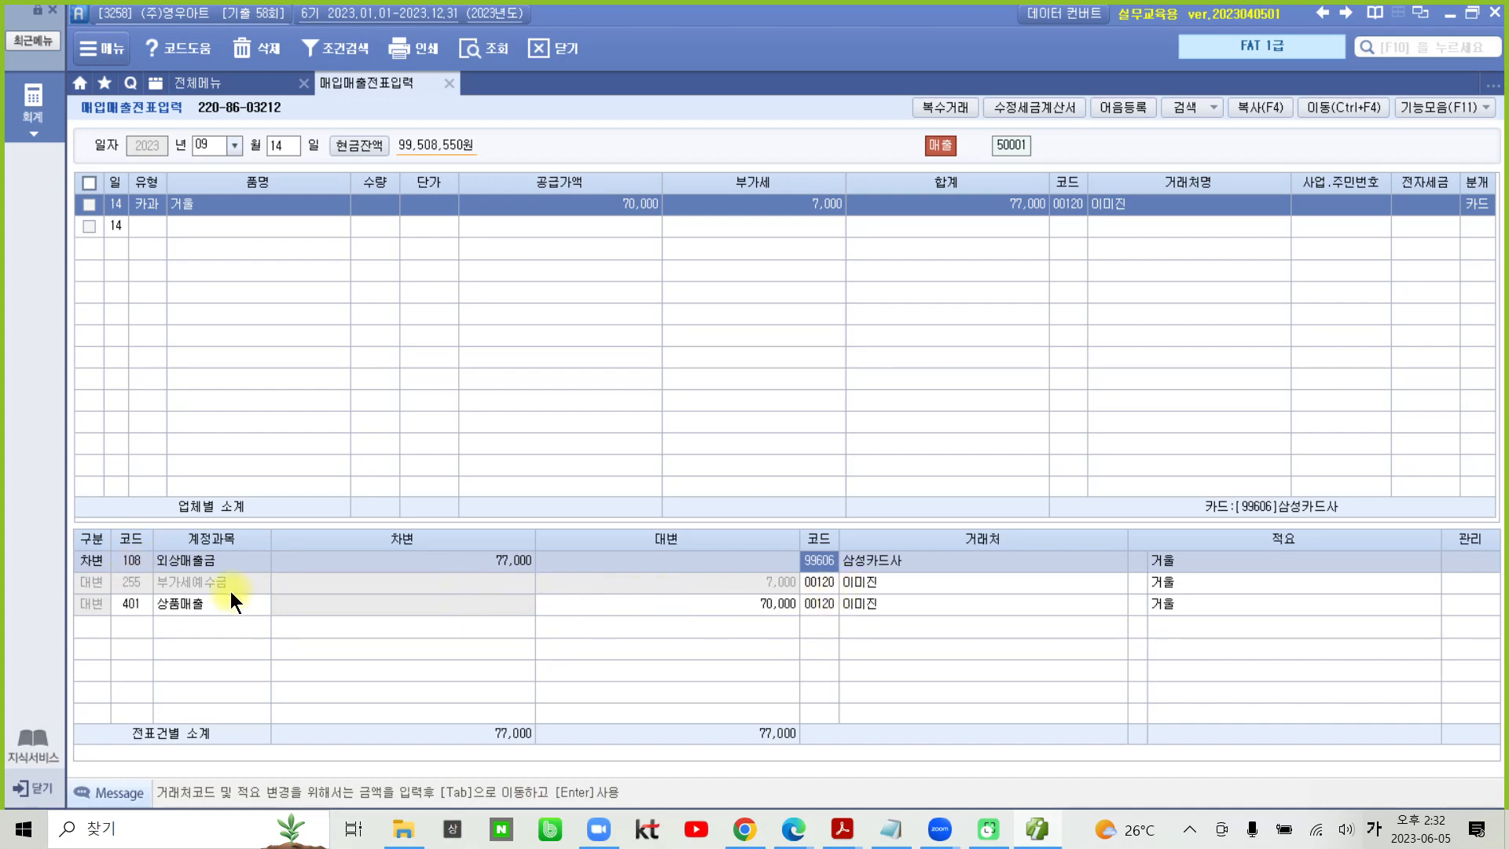
{"action": "left_click", "coordinate": [173, 589]}
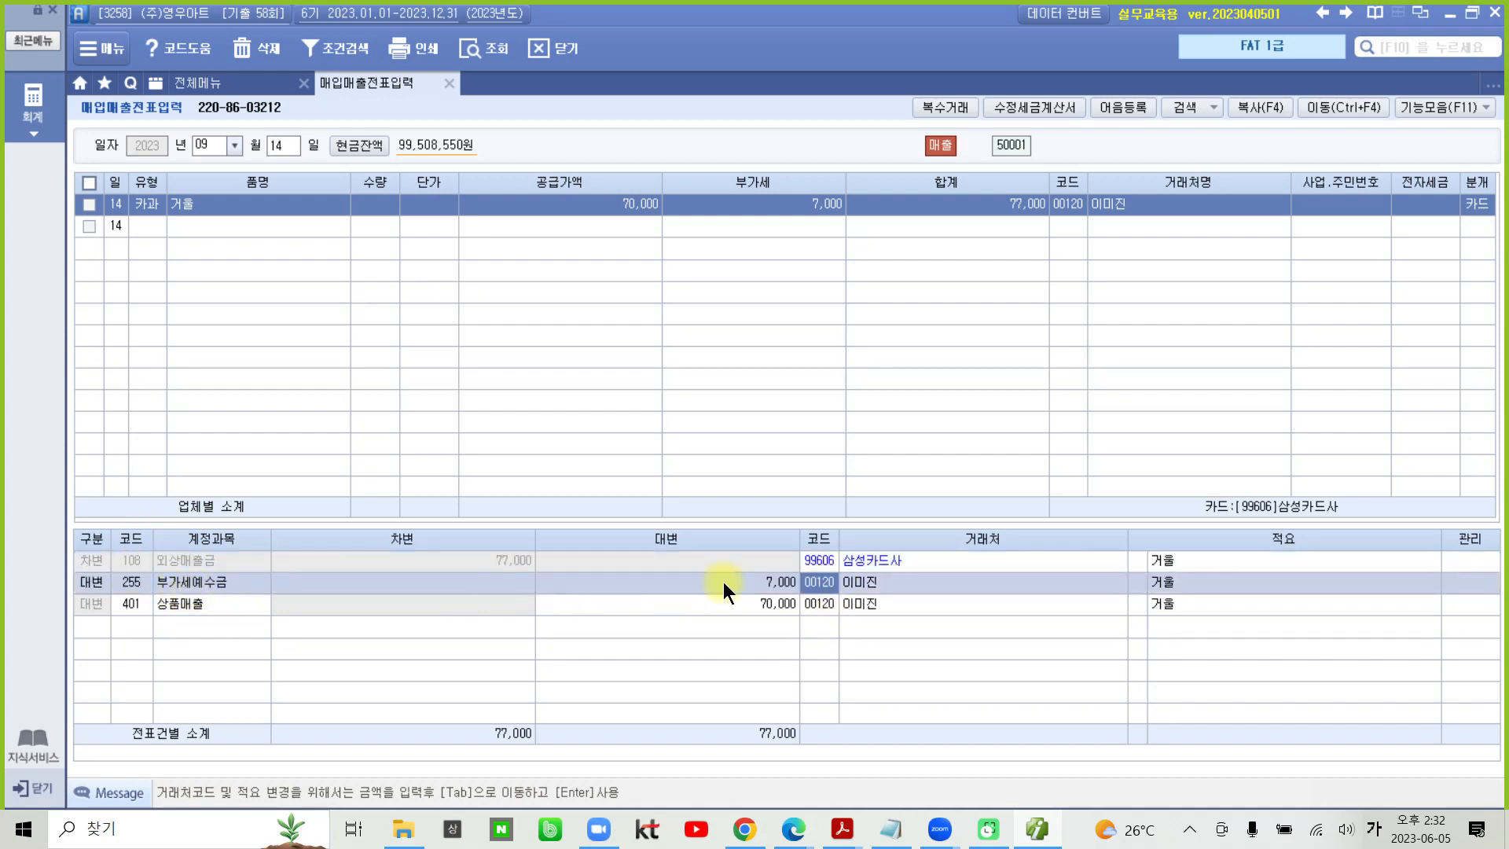
{"action": "left_click", "coordinate": [201, 606]}
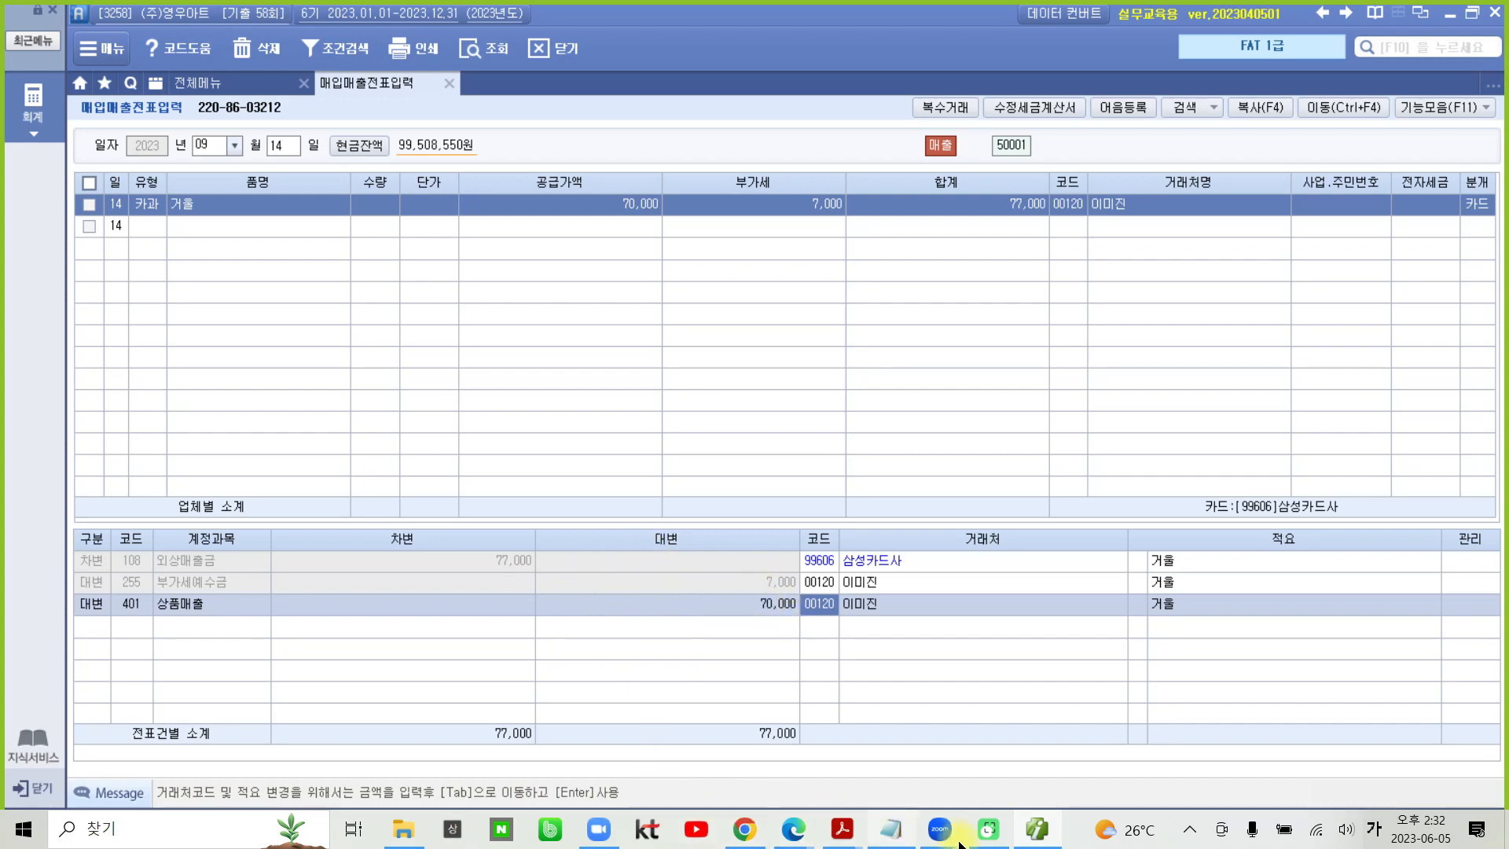
- Switch to 04-2 기출문제(343~426)-rip.pdf in Acrobat Reader, go to transaction 4, 매입거래, and highlight 세금계산서 in its title
{"action": "mouse_move", "coordinate": [742, 833]}
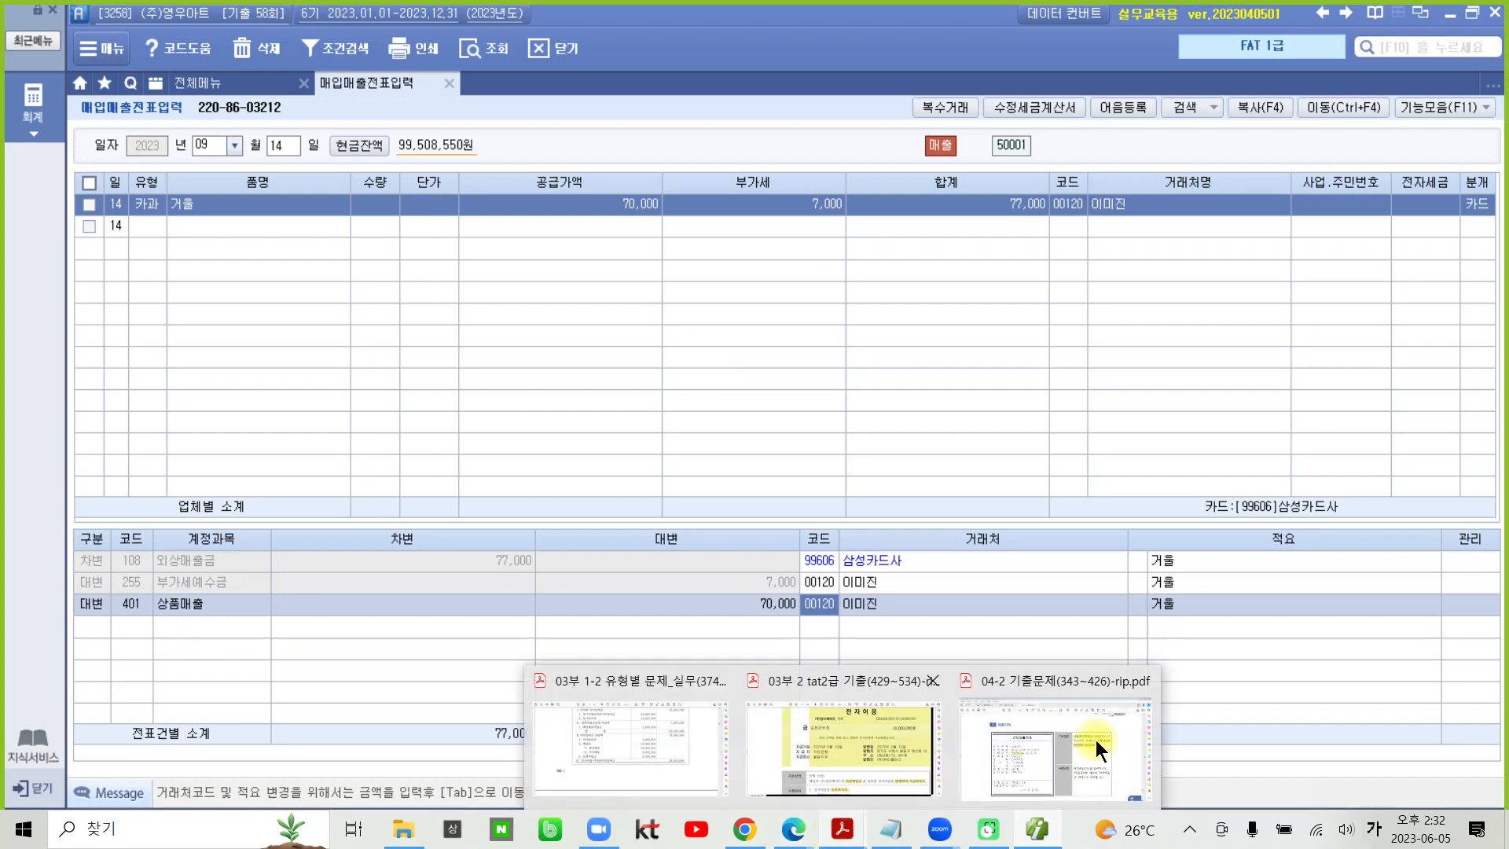
{"action": "left_click", "coordinate": [1090, 739]}
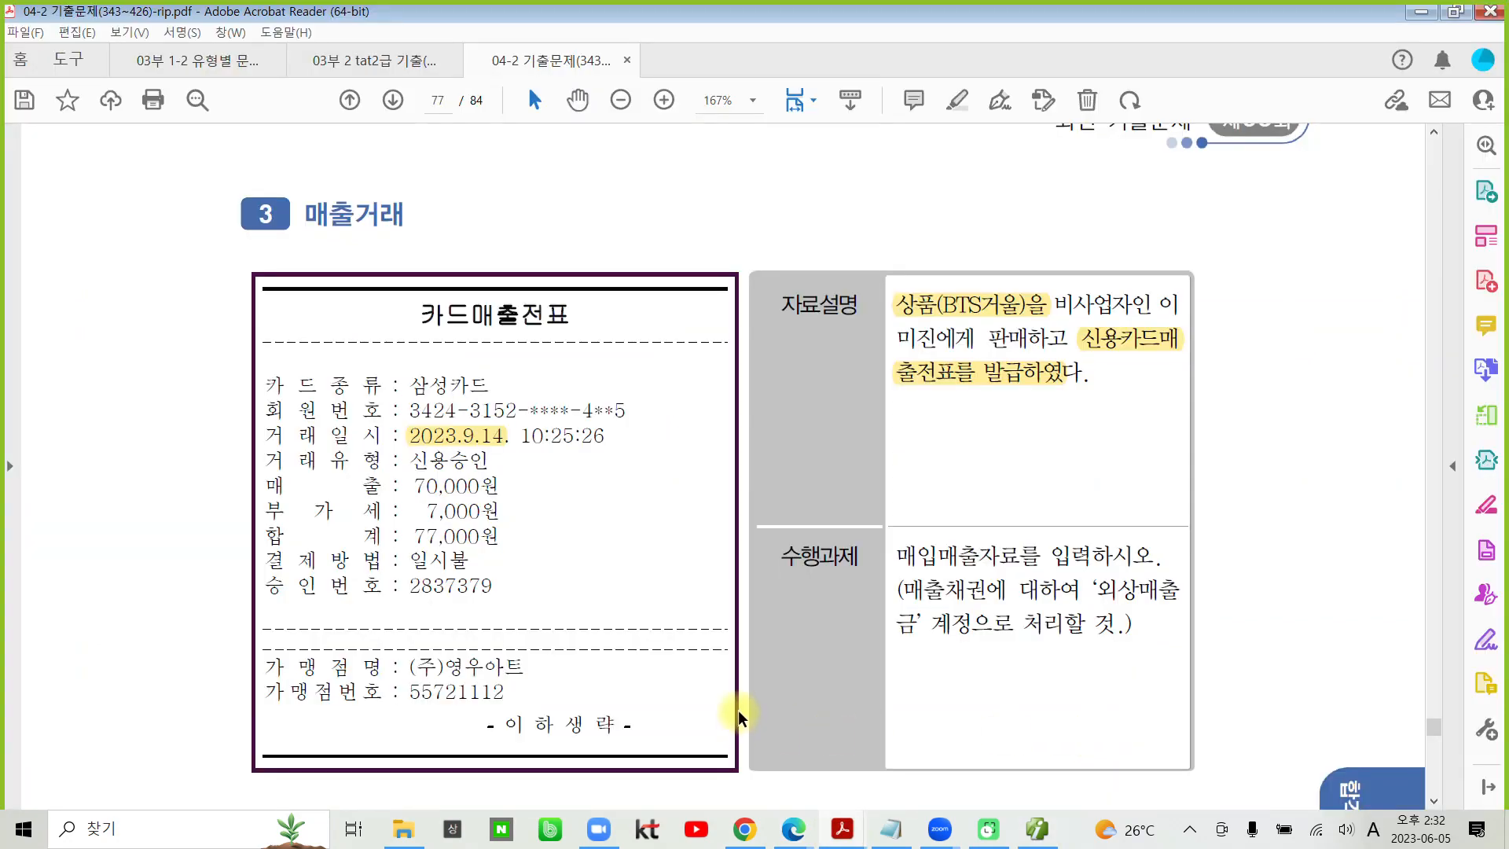
{"action": "scroll", "coordinate": [610, 728], "scroll_direction": "down", "scroll_amount": 10}
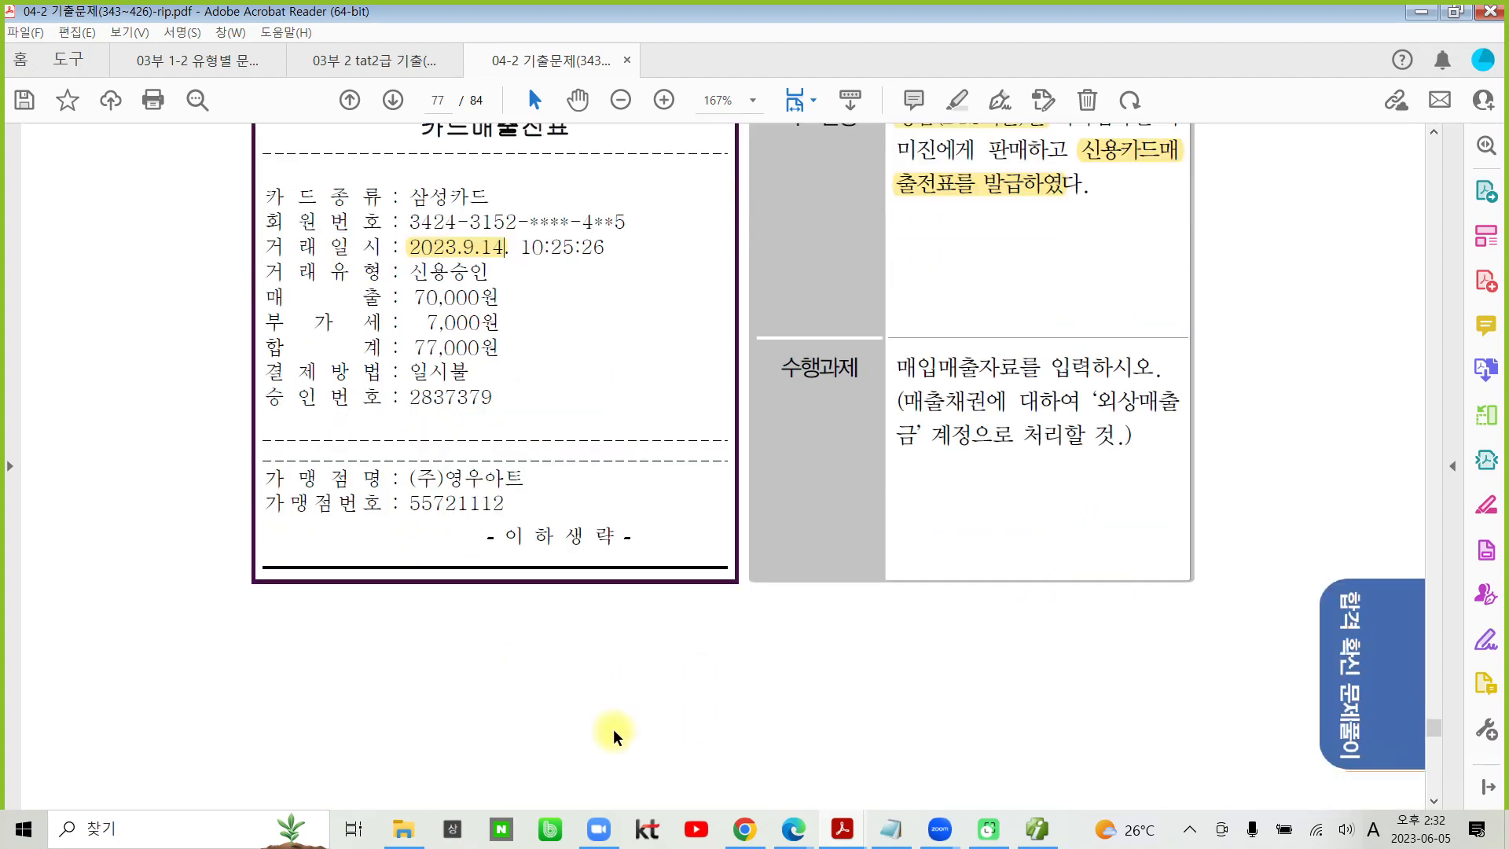
{"action": "scroll", "coordinate": [616, 737], "scroll_direction": "down", "scroll_amount": 15}
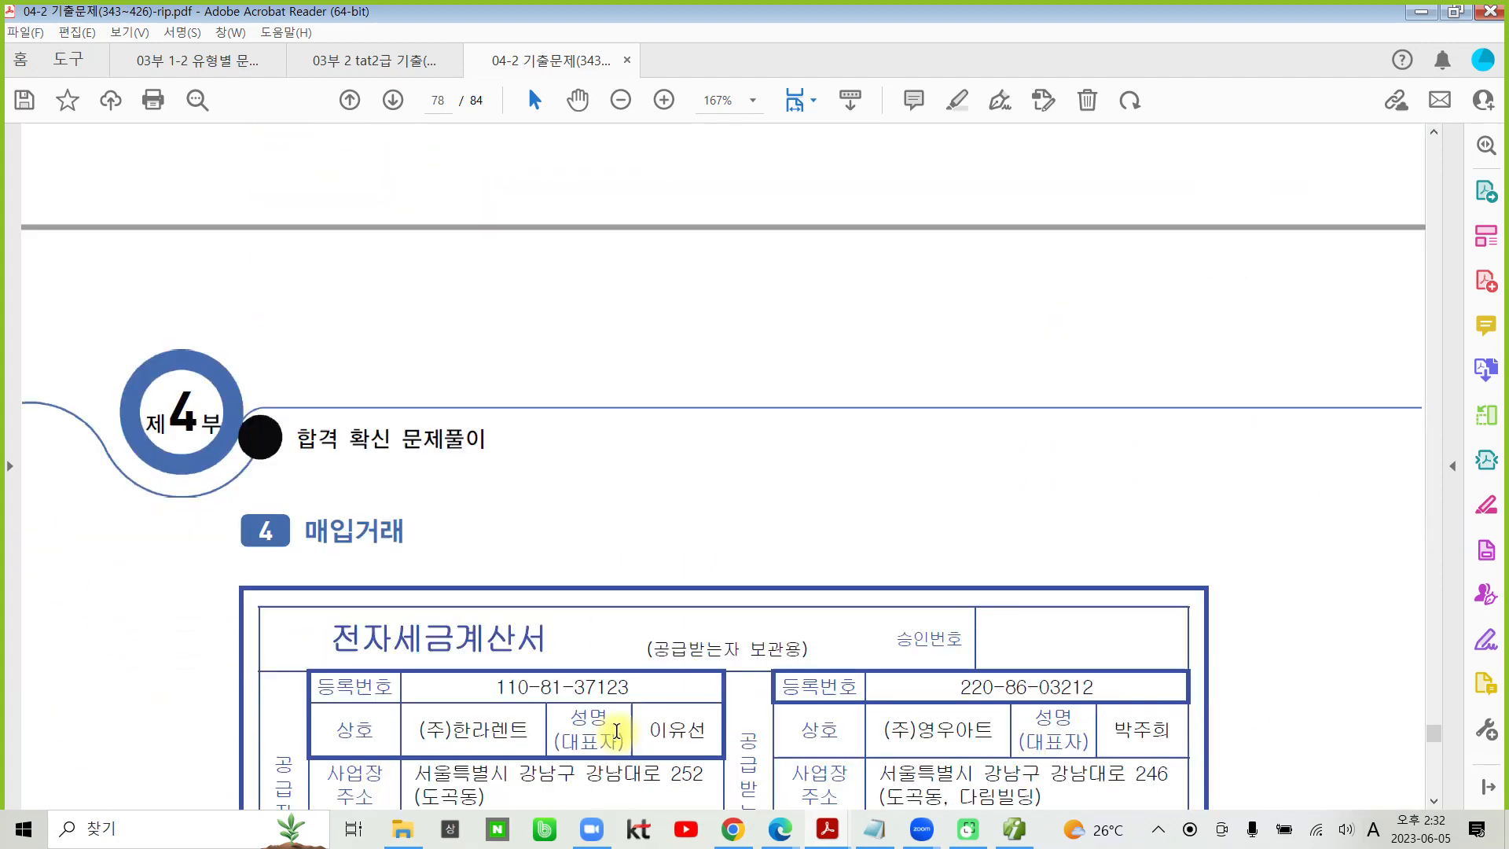
{"action": "scroll", "coordinate": [616, 731], "scroll_direction": "up", "scroll_amount": 2}
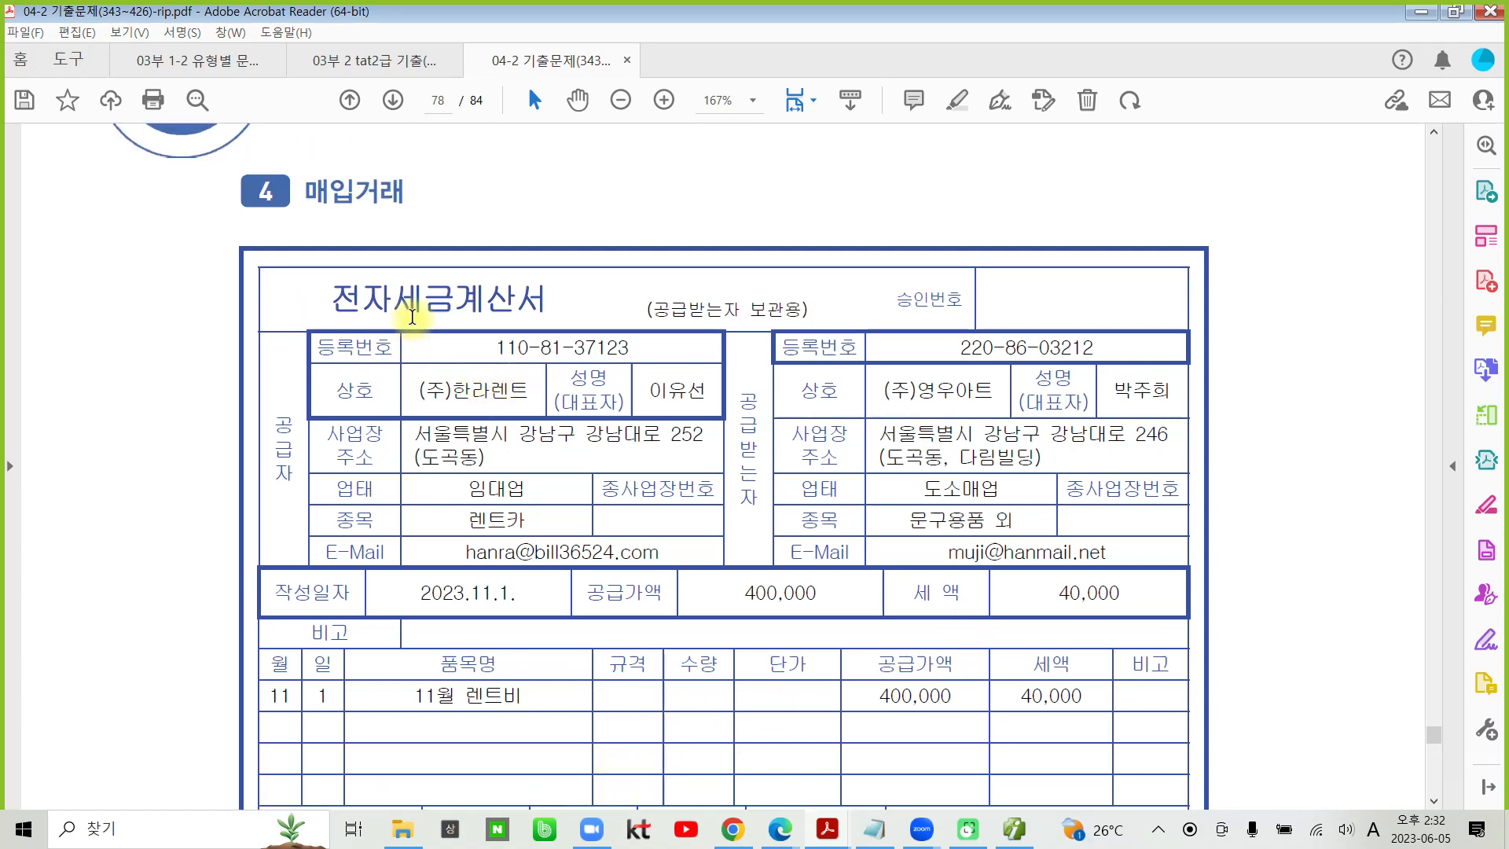
{"action": "left_click_drag", "start_coordinate": [393, 298], "coordinate": [549, 295]}
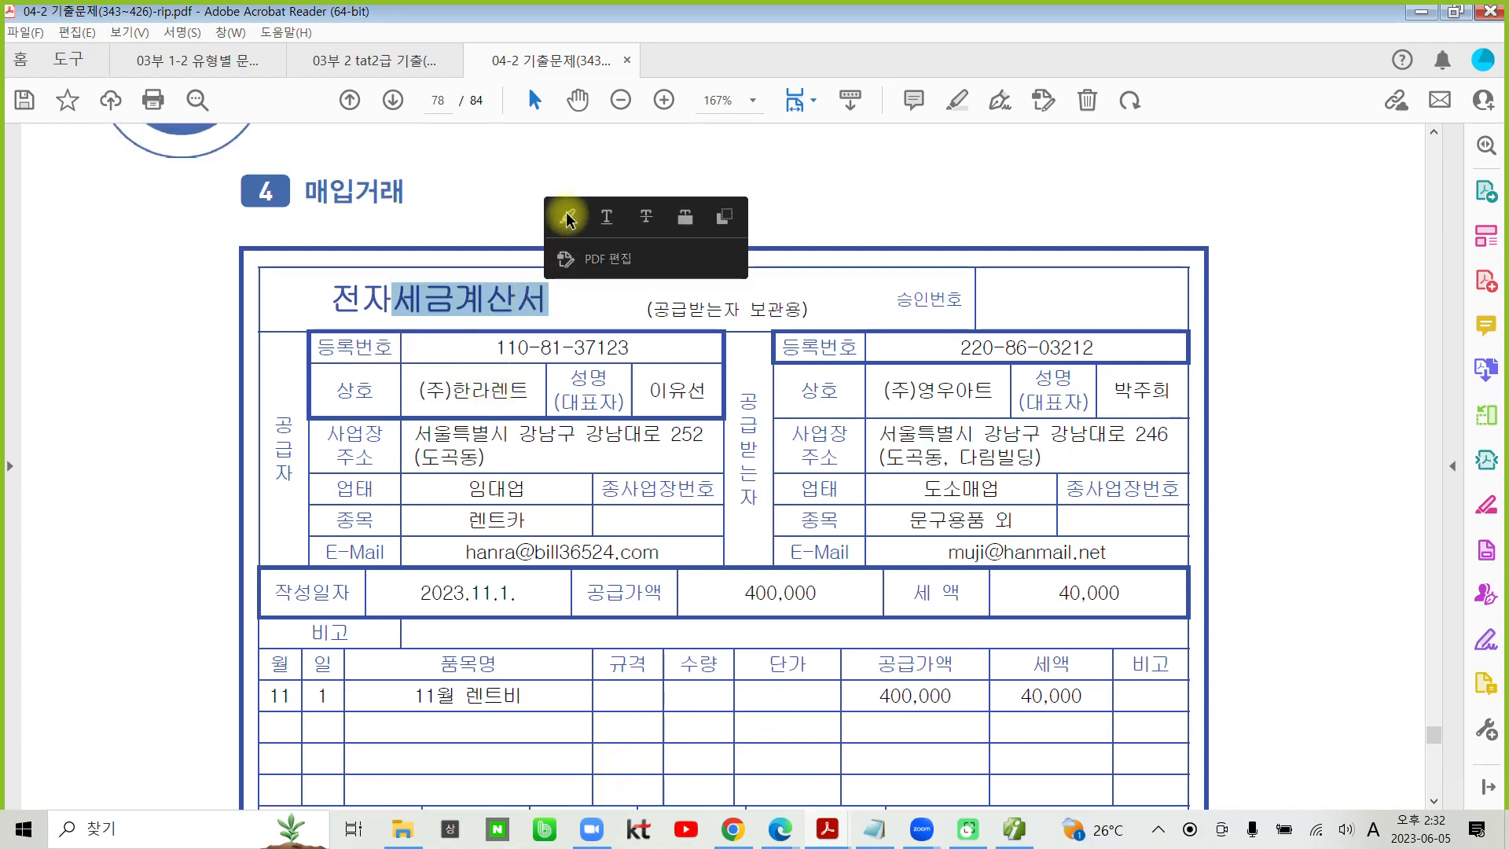
{"action": "left_click", "coordinate": [562, 218]}
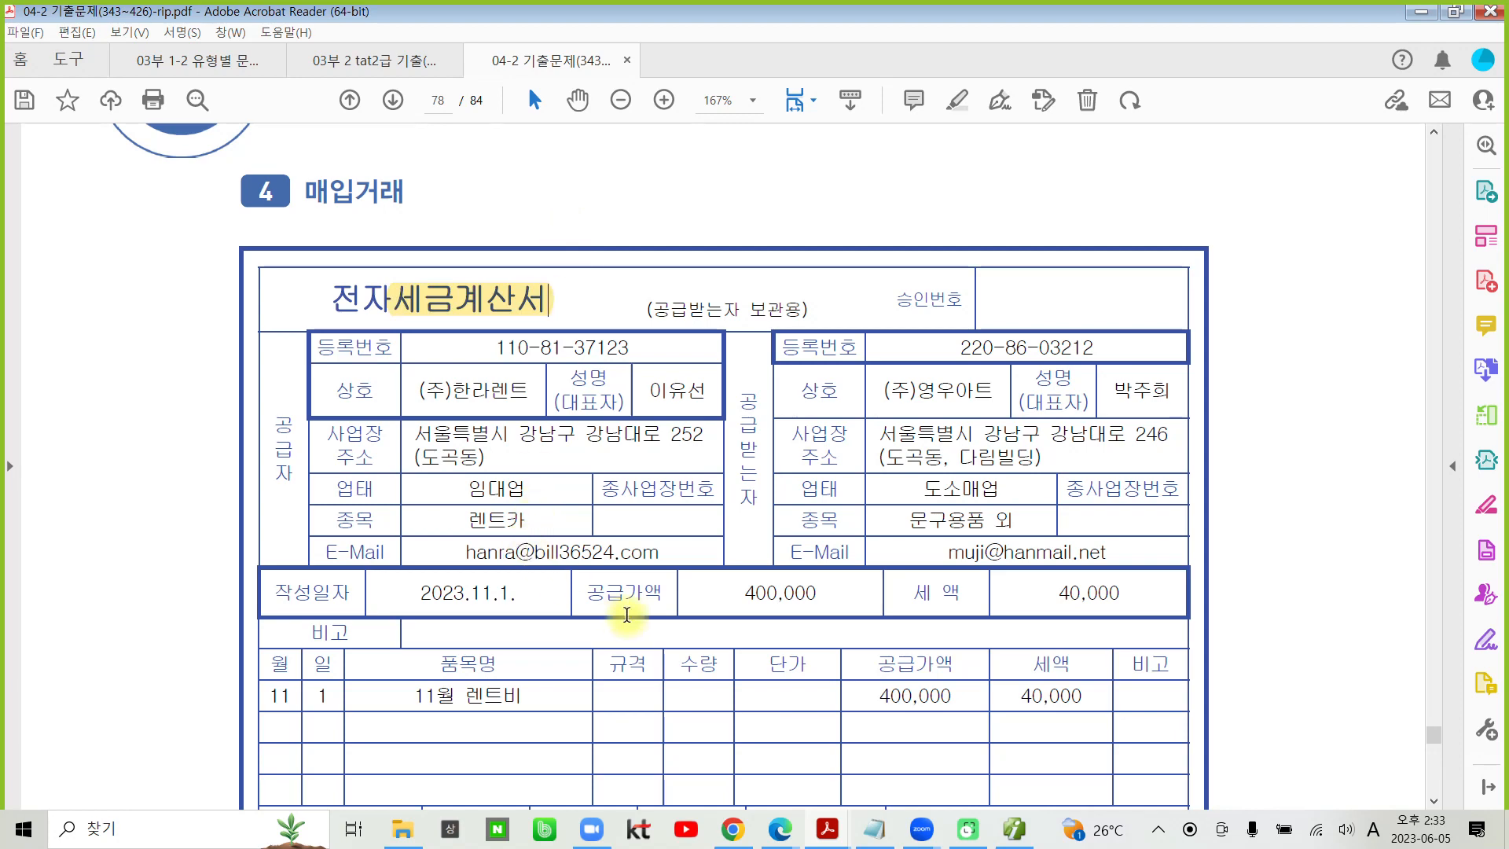
- Highlight the 세액 of 40,000 in the 11월 렌트비 row of transaction 4's tax invoice
{"action": "scroll", "coordinate": [627, 617], "scroll_direction": "down", "scroll_amount": 2}
{"action": "scroll", "coordinate": [627, 620], "scroll_direction": "down", "scroll_amount": 4}
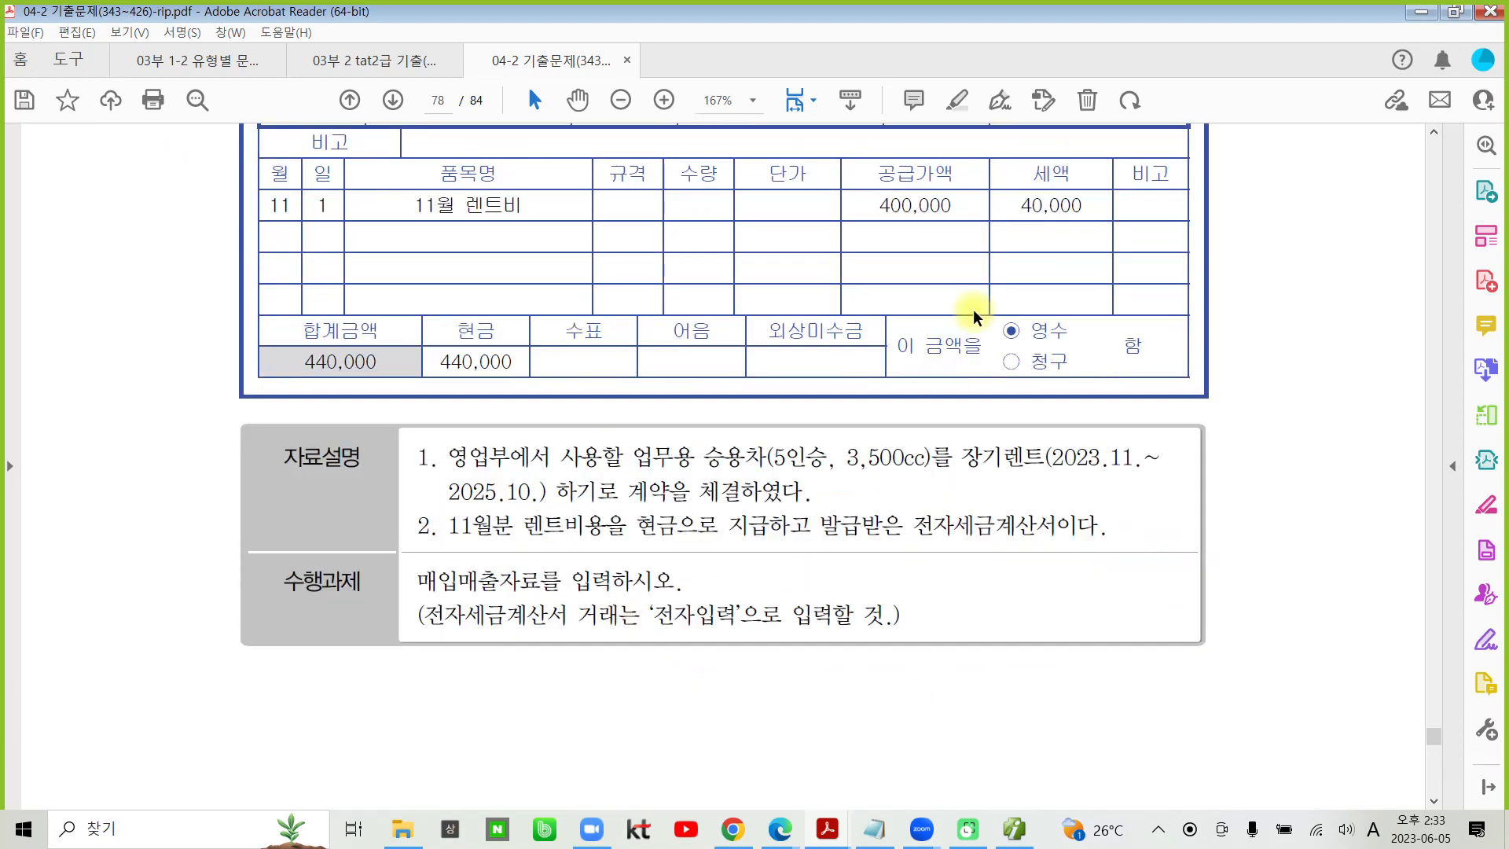
{"action": "left_click_drag", "start_coordinate": [1019, 203], "coordinate": [1087, 207]}
{"action": "left_click", "coordinate": [1112, 150]}
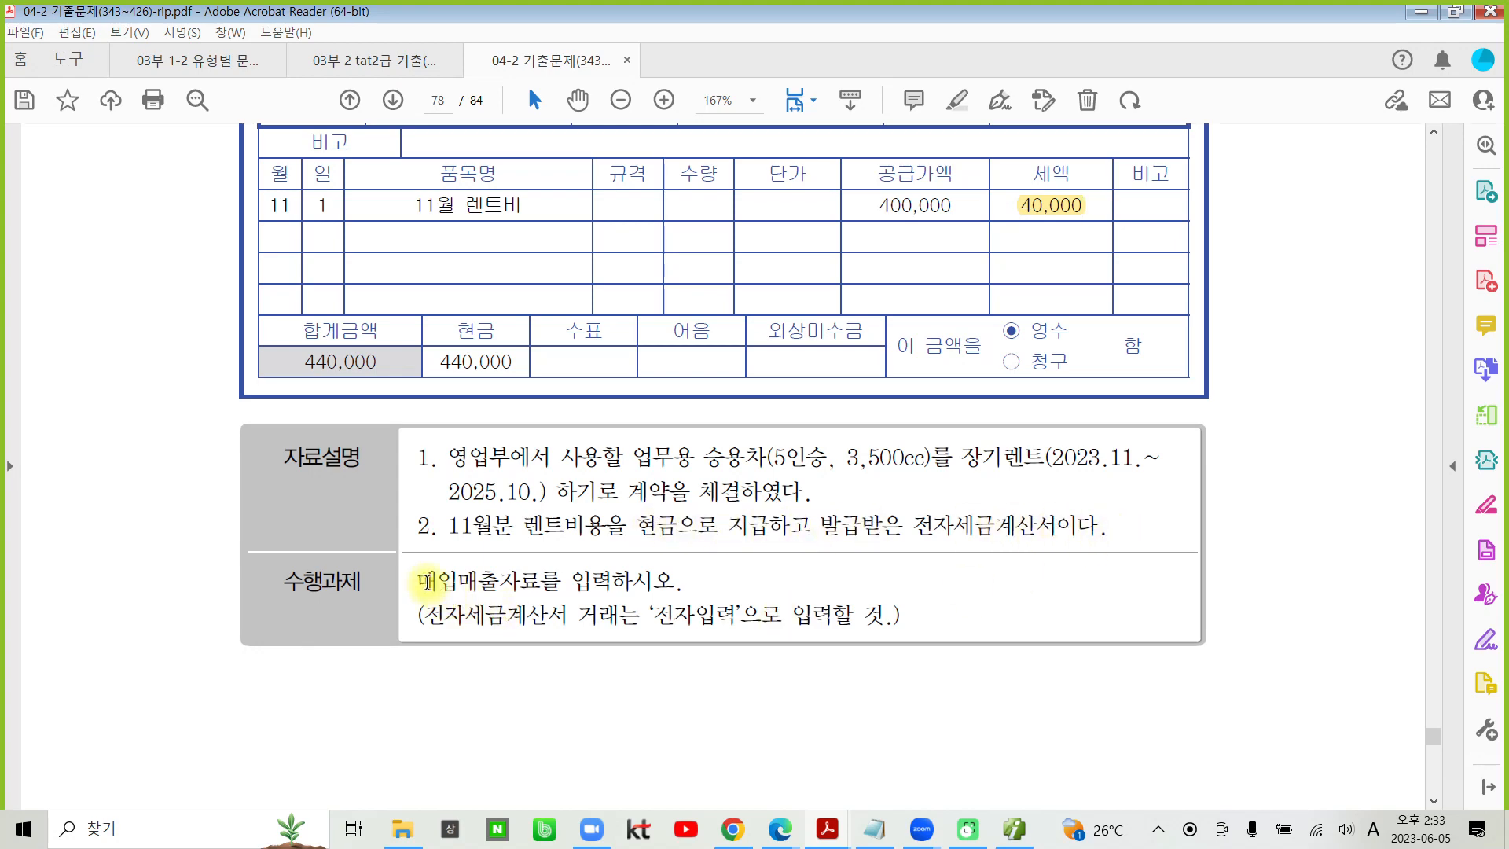
- Highlight 매입매출자료를 입력하시오. and ‘전자입력’ in transaction 4's 수행과제
{"action": "left_click_drag", "start_coordinate": [427, 581], "coordinate": [689, 582]}
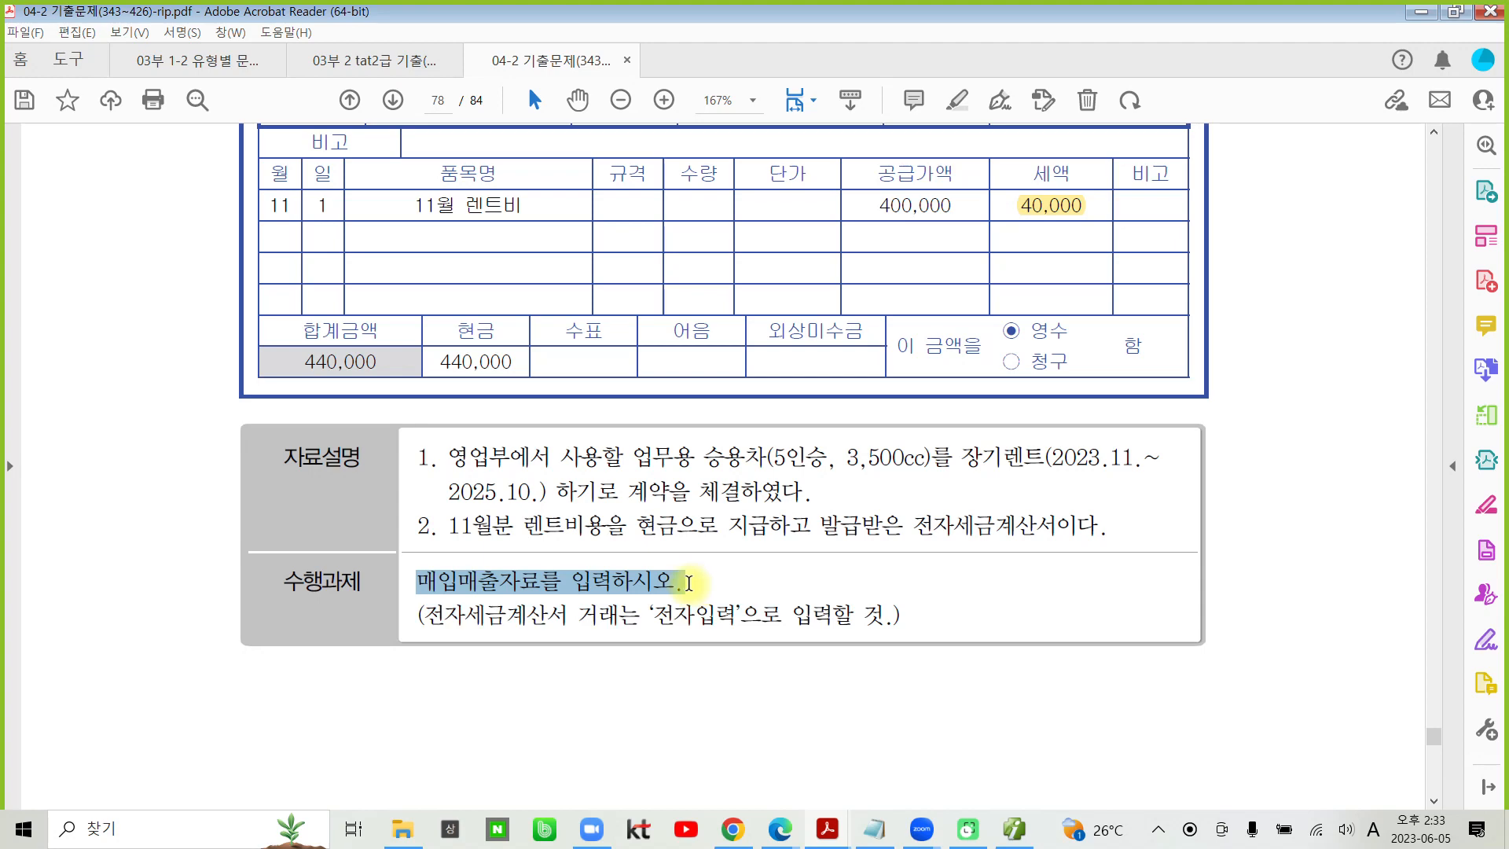
{"action": "left_click", "coordinate": [705, 499]}
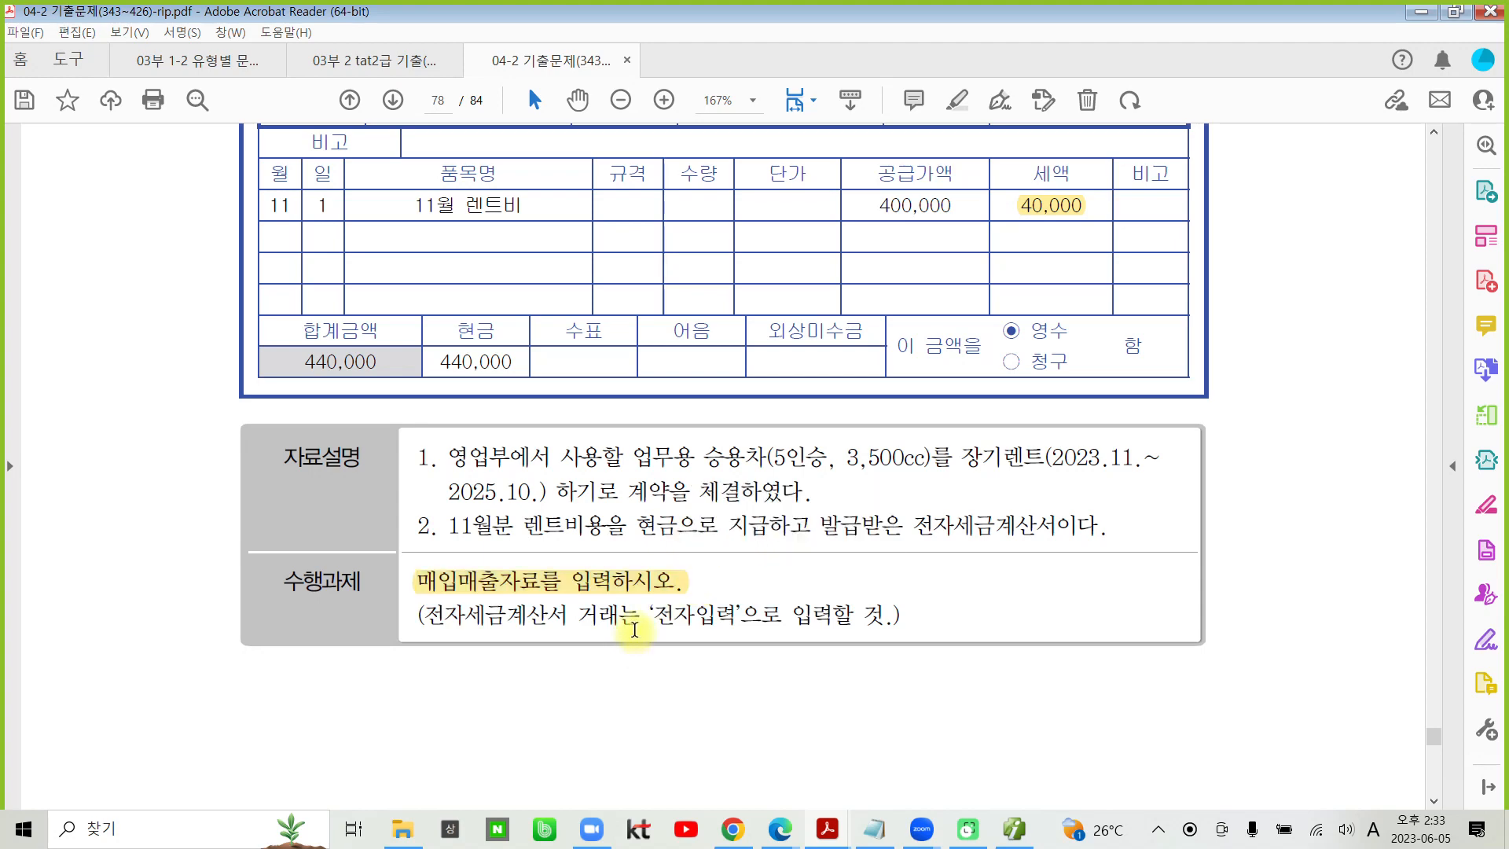
{"action": "left_click_drag", "start_coordinate": [652, 620], "coordinate": [729, 607]}
{"action": "left_click", "coordinate": [747, 542]}
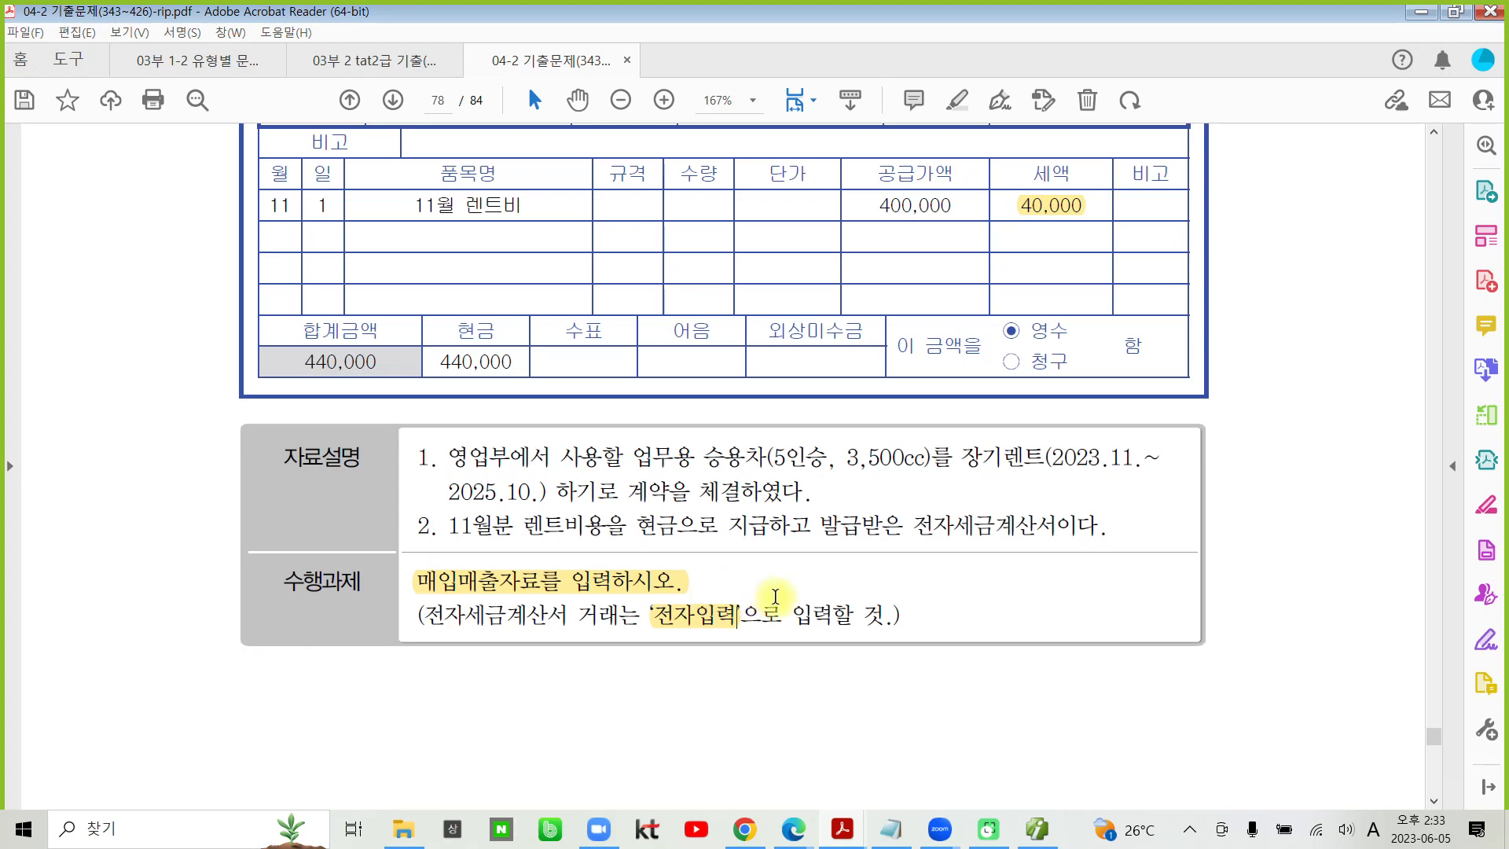
{"action": "scroll", "coordinate": [777, 598], "scroll_direction": "up", "scroll_amount": 4}
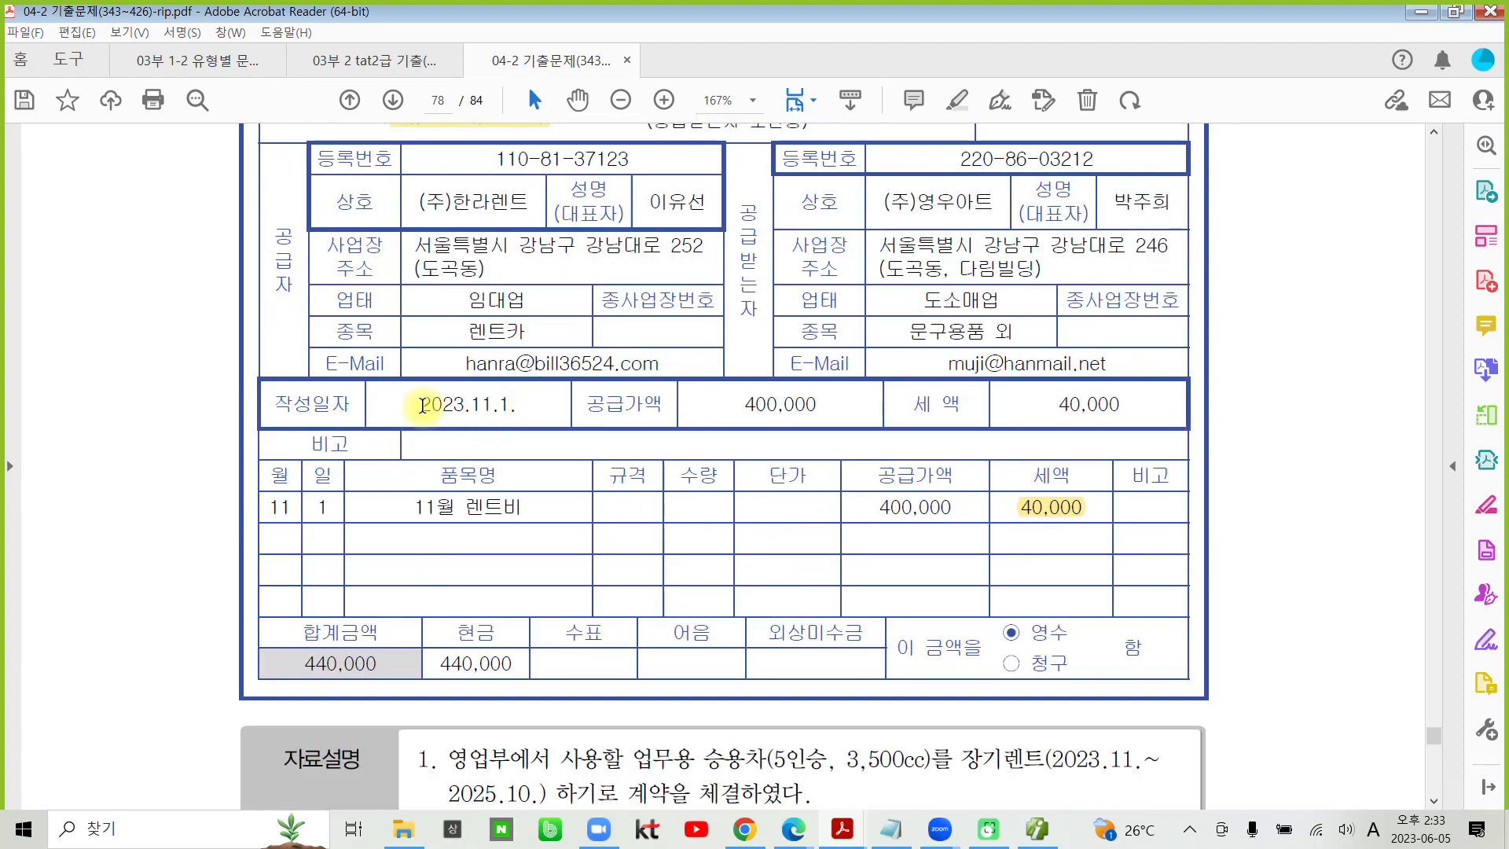
- Highlight the 작성일자 2023.11.1. on the tax invoice, then switch to Smart A and set the 매입매출전표입력 date to 11월 01일
{"action": "double_click", "coordinate": [421, 404]}
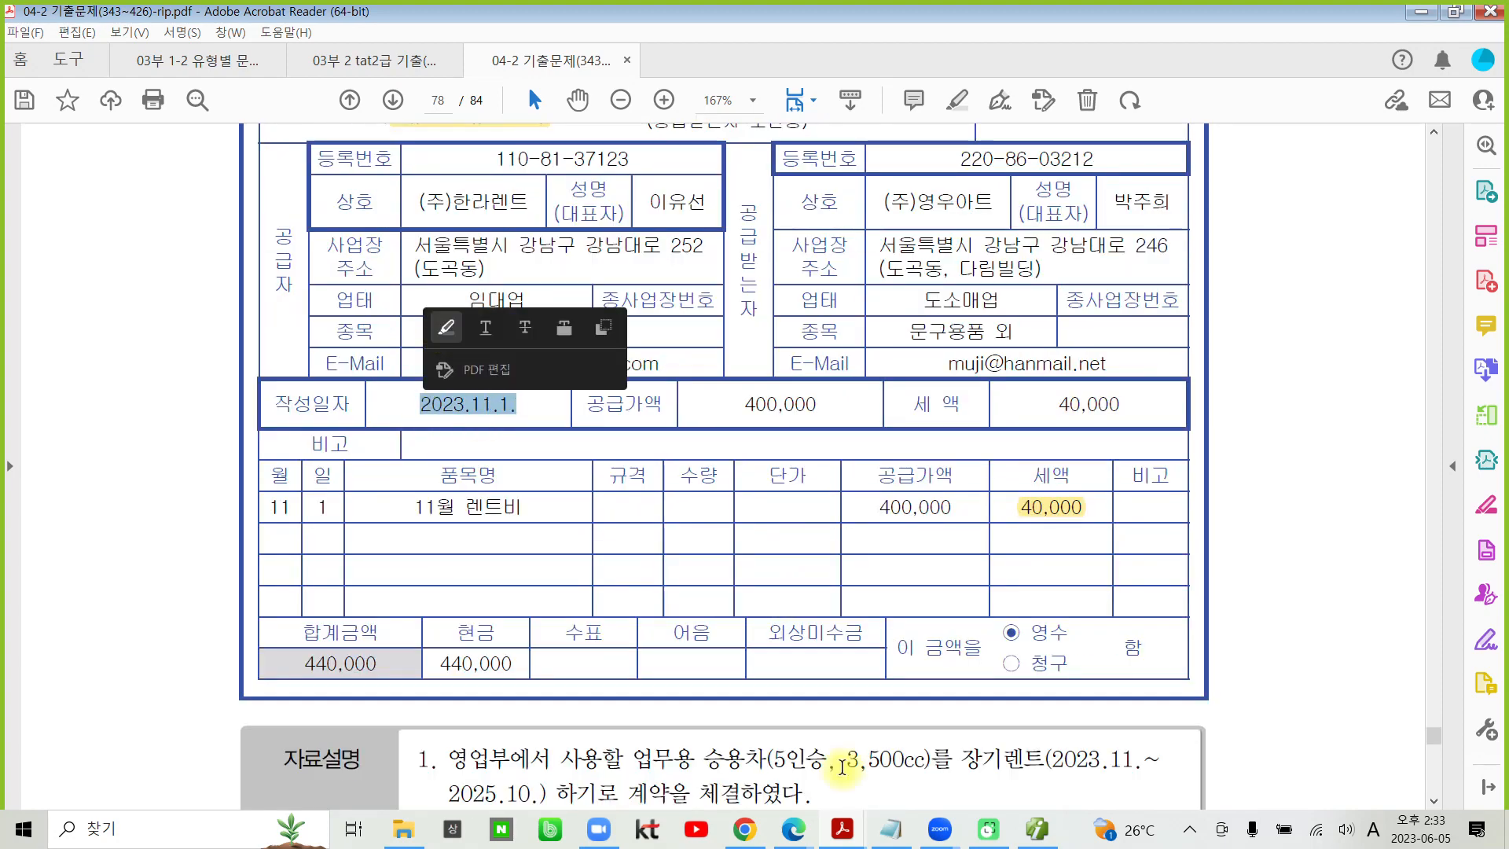
{"action": "left_click", "coordinate": [1037, 832]}
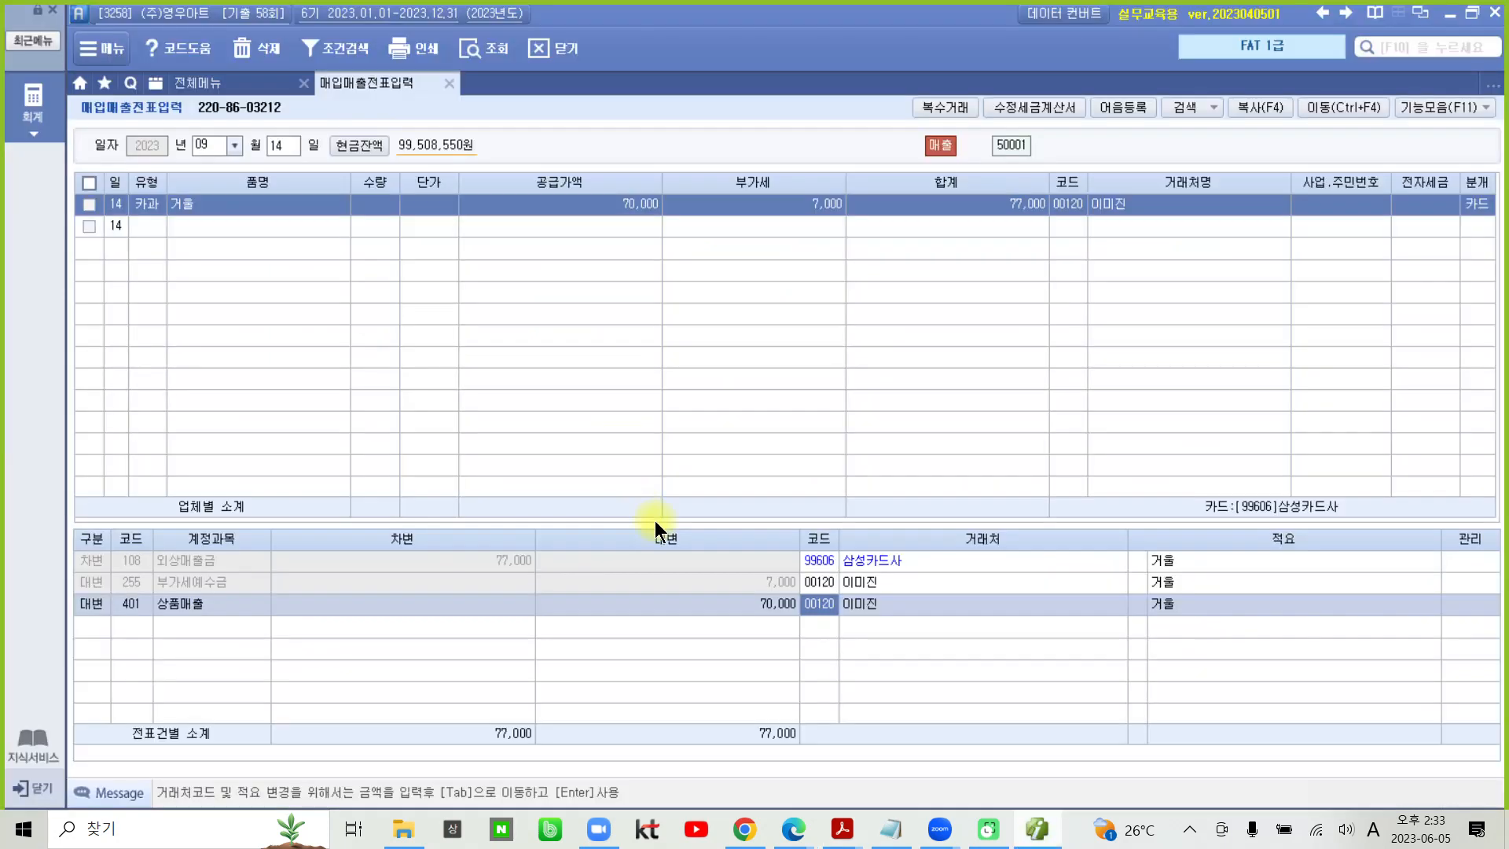
{"action": "left_click", "coordinate": [232, 145]}
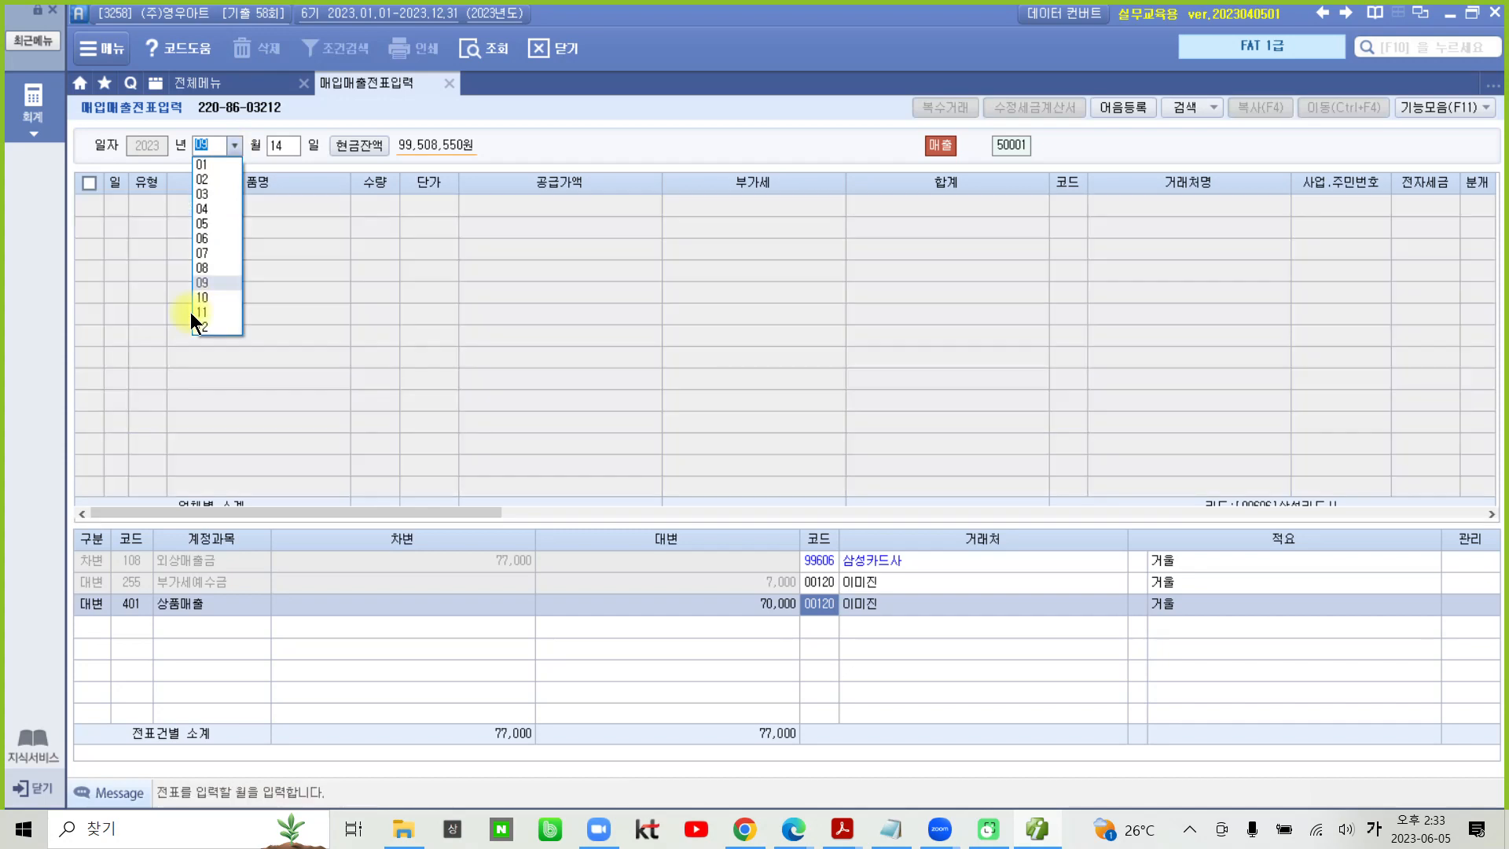
{"action": "left_click", "coordinate": [202, 313]}
{"action": "key", "text": "Return"}
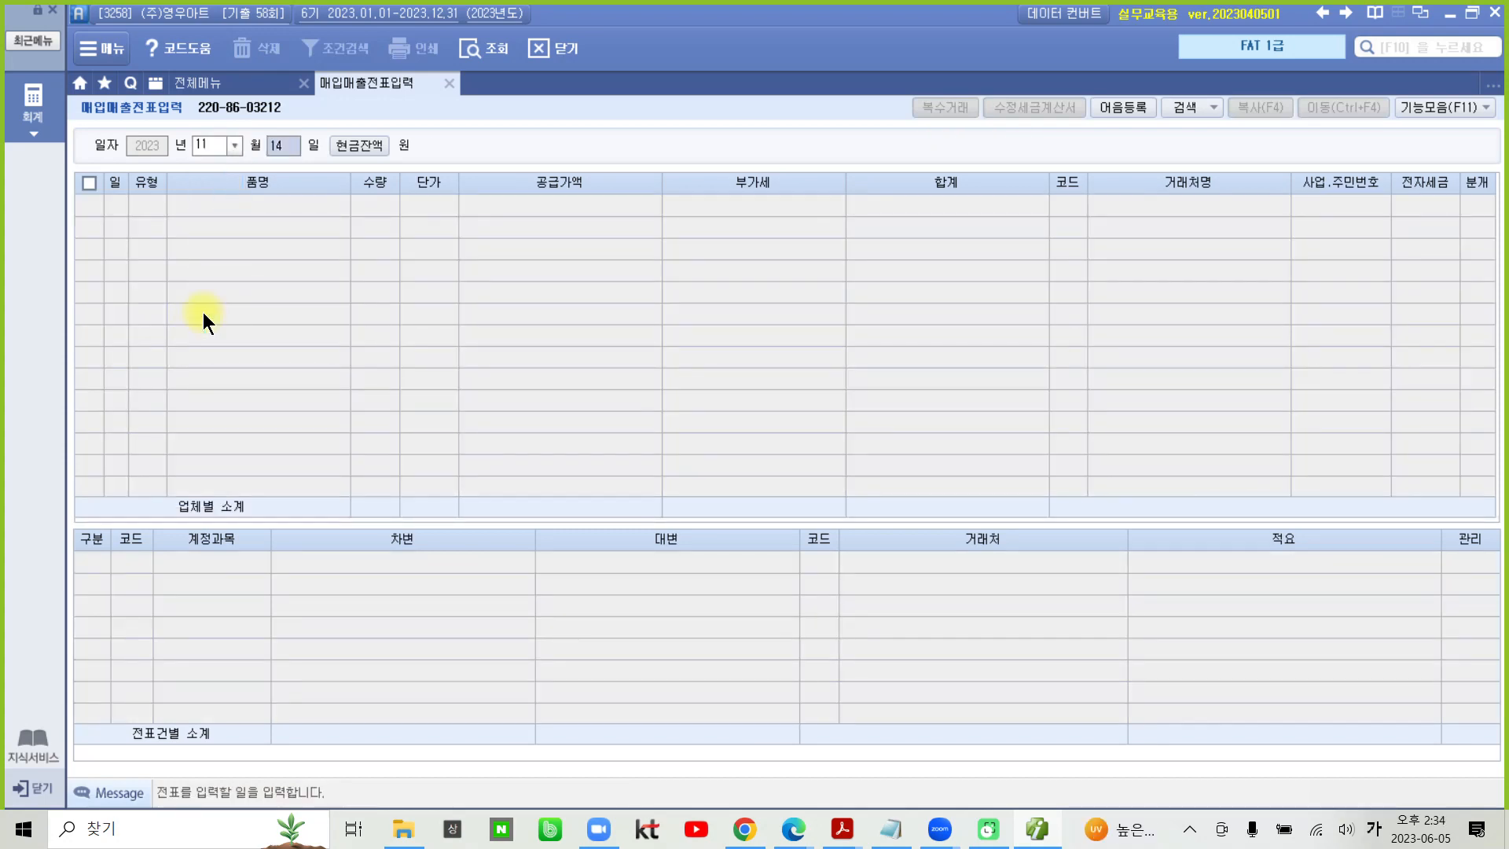
{"action": "type", "text": "1"}
{"action": "key", "text": "Return"}
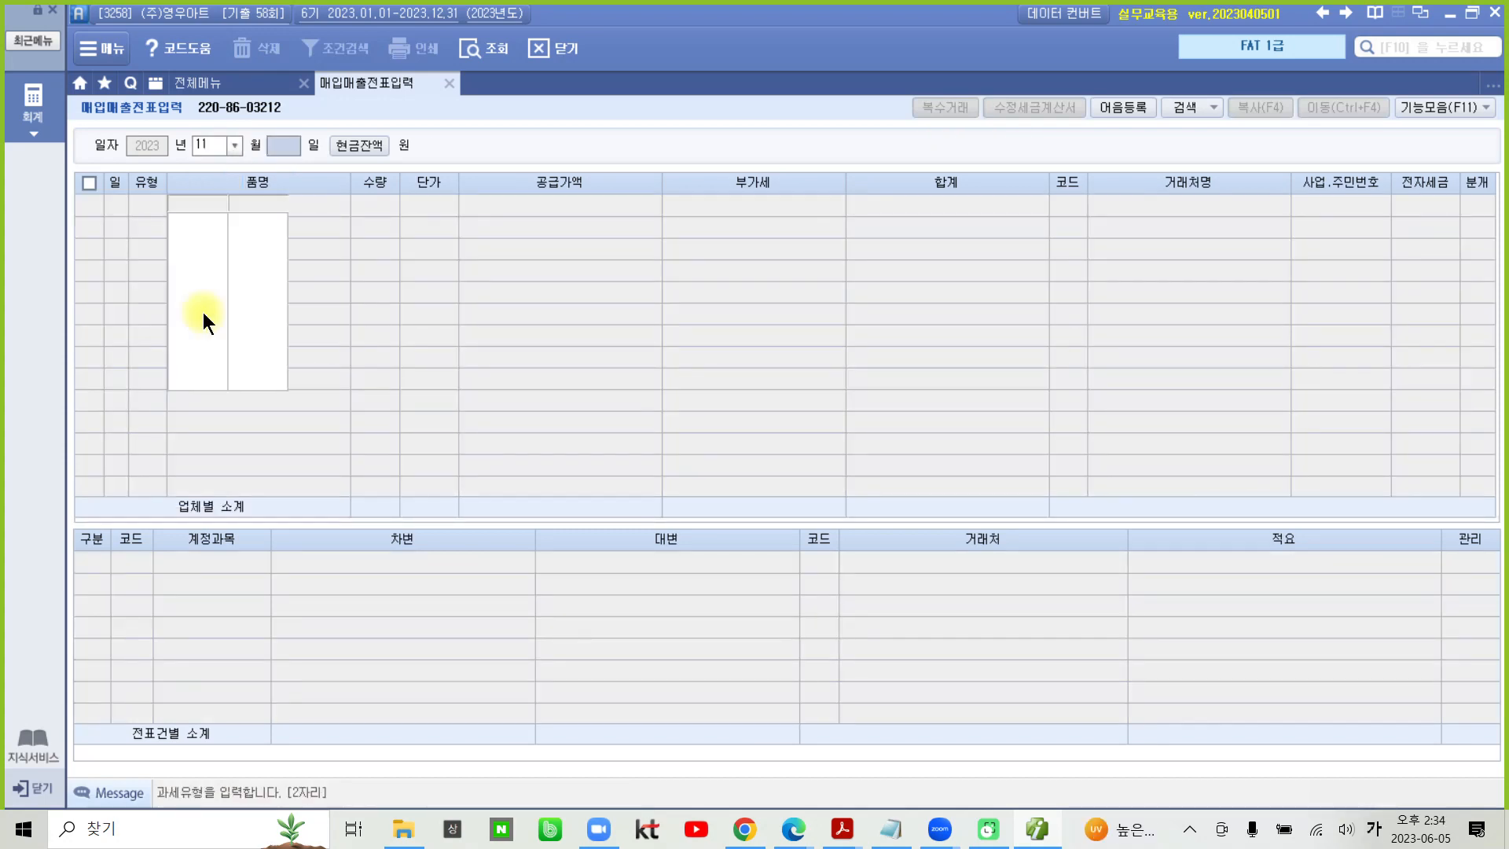
{"action": "key", "text": "Return"}
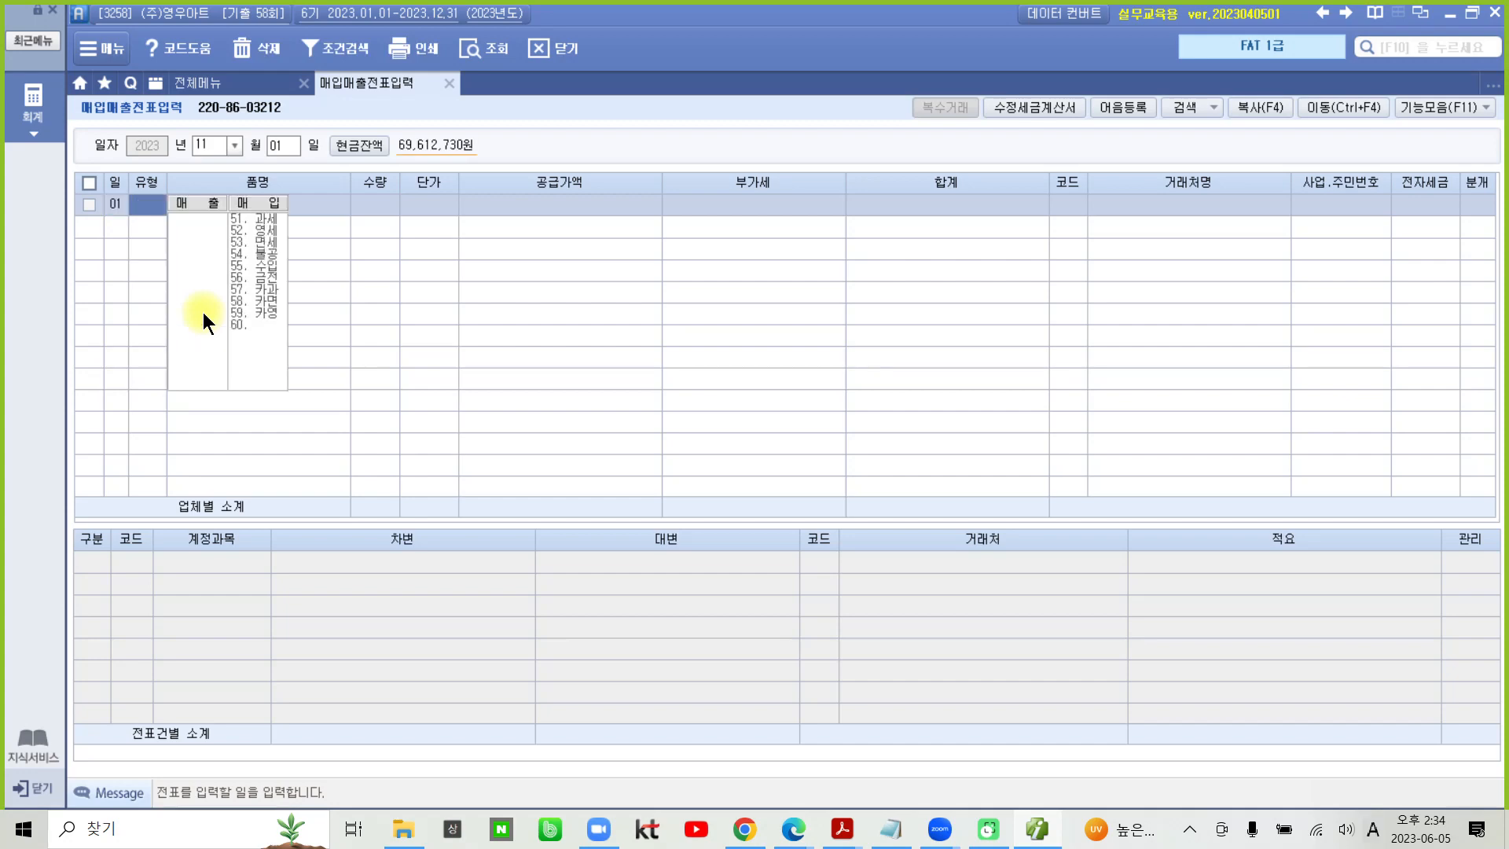
- Set the purchase's 유형 to 54. 불공 with the 불공제사유 3. 비영업용 소형승용차 구입 및 유지
{"action": "type", "text": "54"}
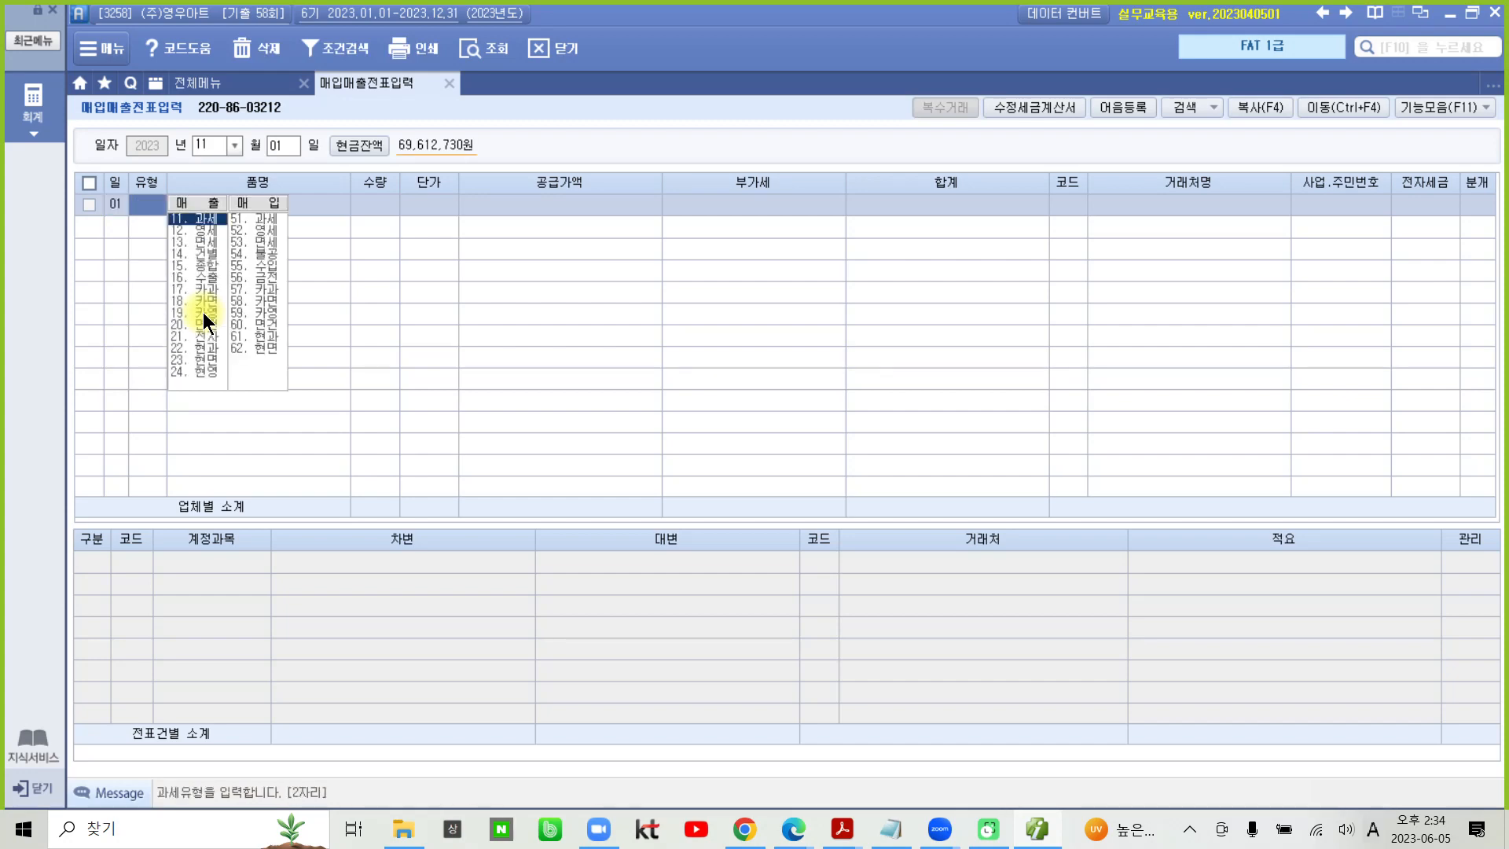
{"action": "key", "text": "Return"}
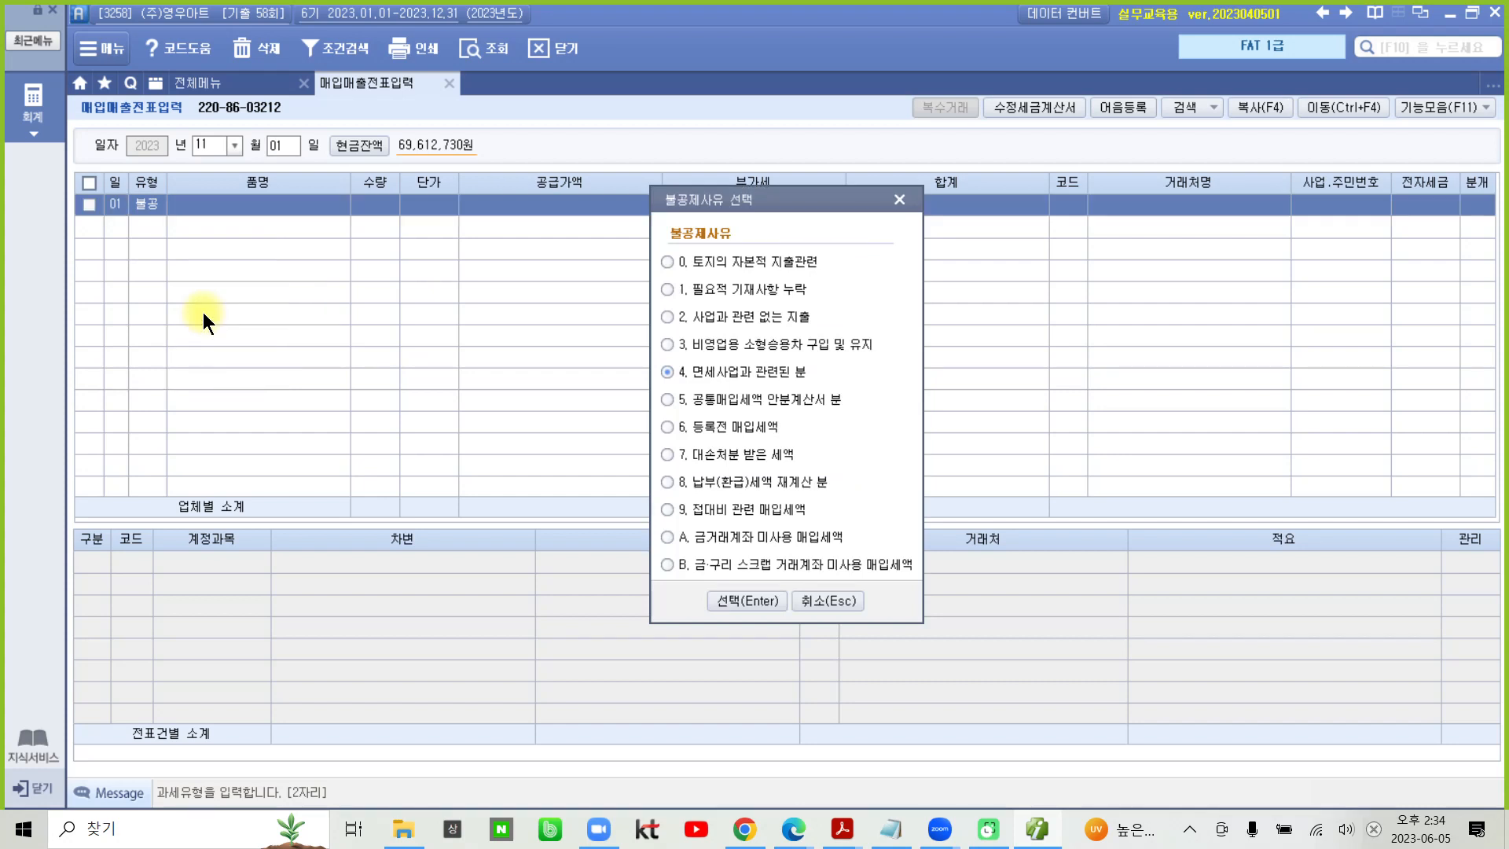
{"action": "left_click", "coordinate": [818, 355]}
{"action": "left_click", "coordinate": [731, 600]}
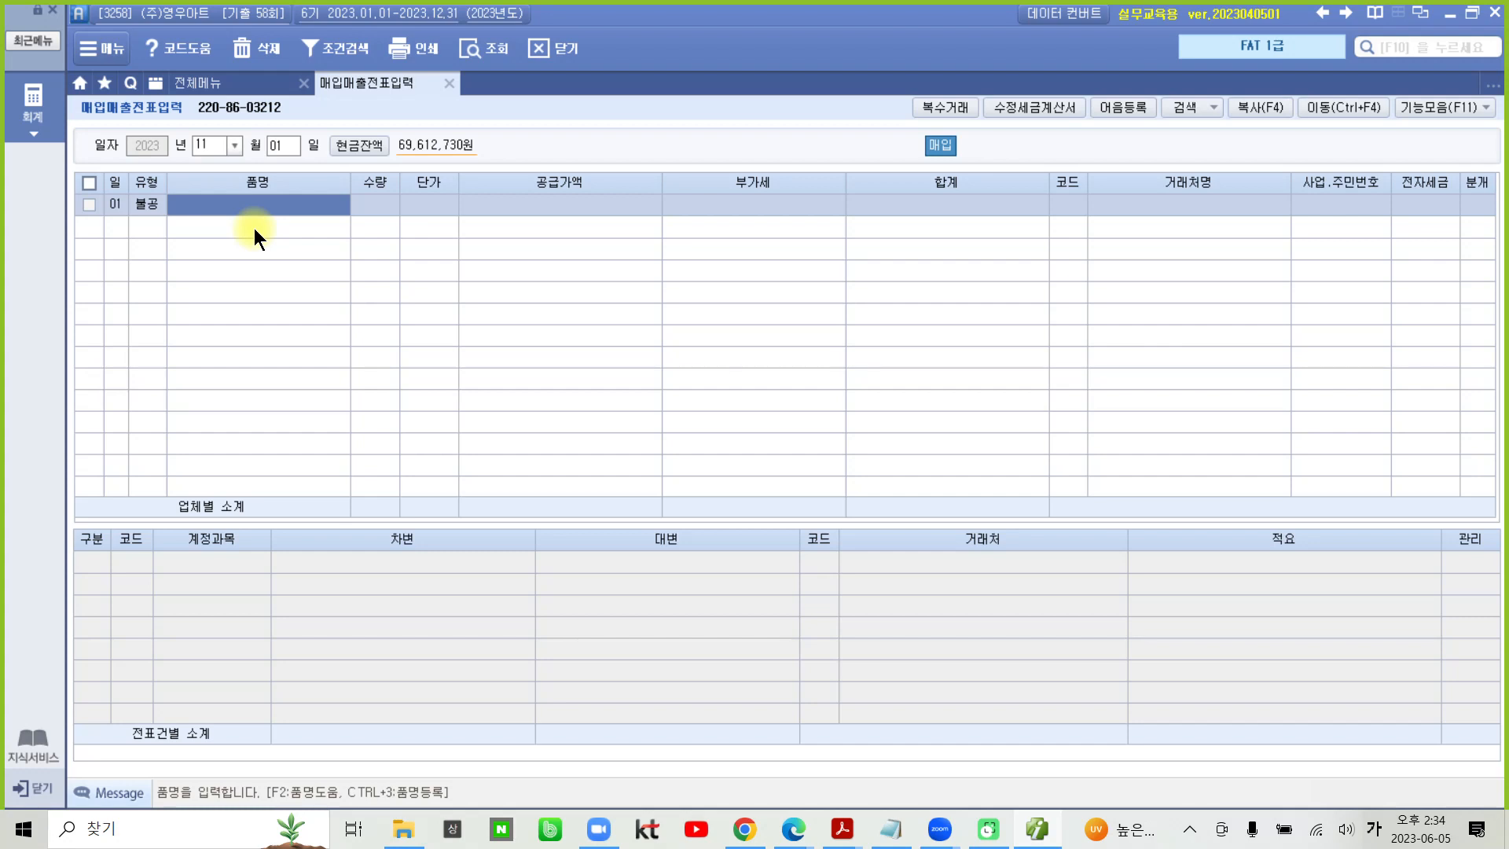
- Enter 11월 렌트비 as the 품명 with a 공급가액 of 400,000, leaving 수량 and 단가 empty
{"action": "type", "text": "11"}
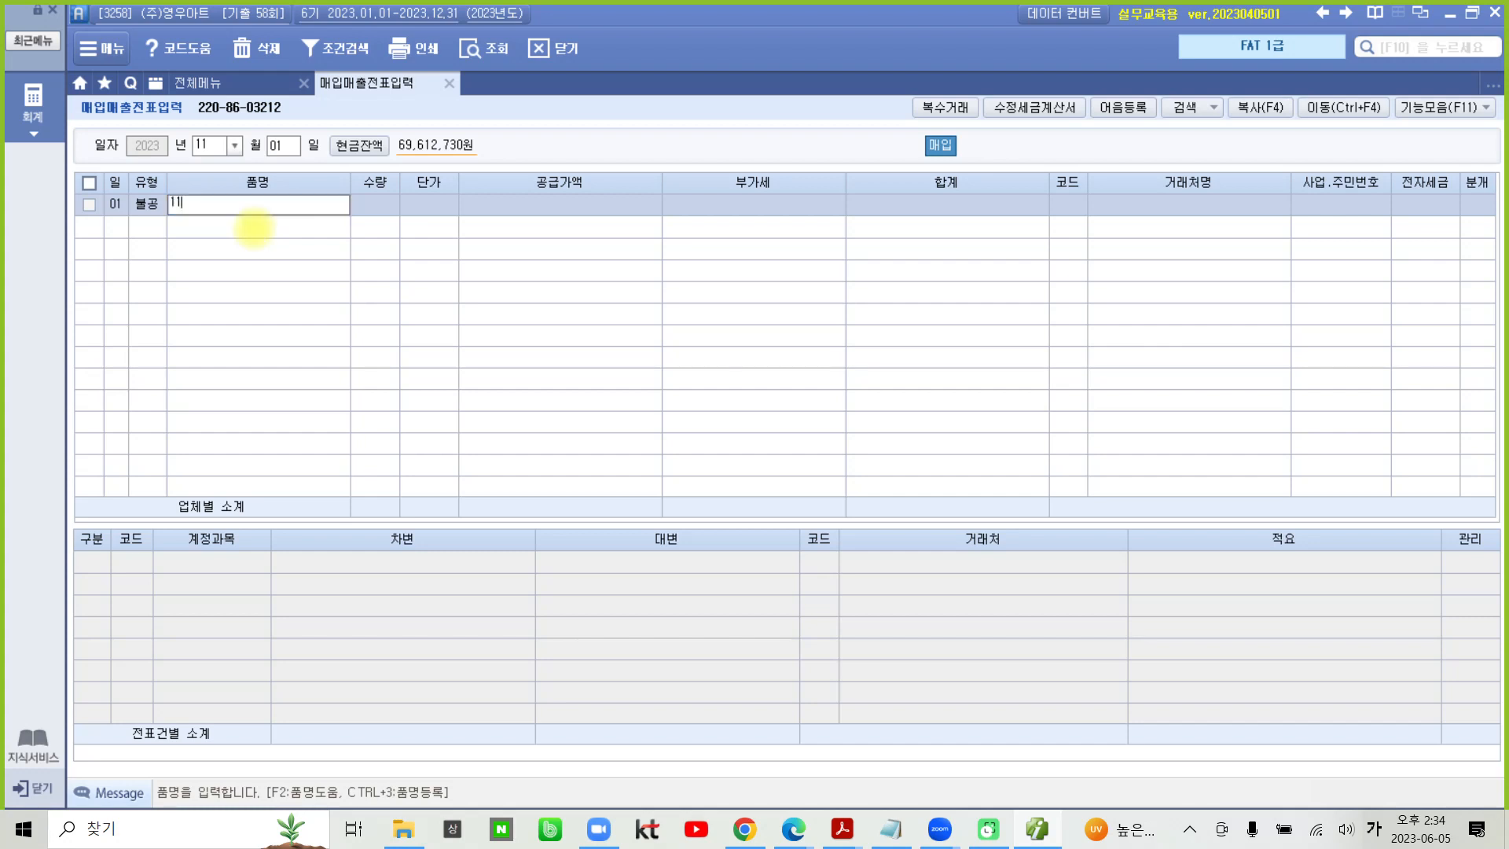
{"action": "type", "text": "월 렌트비"}
{"action": "key", "text": "Return"}
{"action": "key", "text": "Return"}
{"action": "key", "text": "Return"}
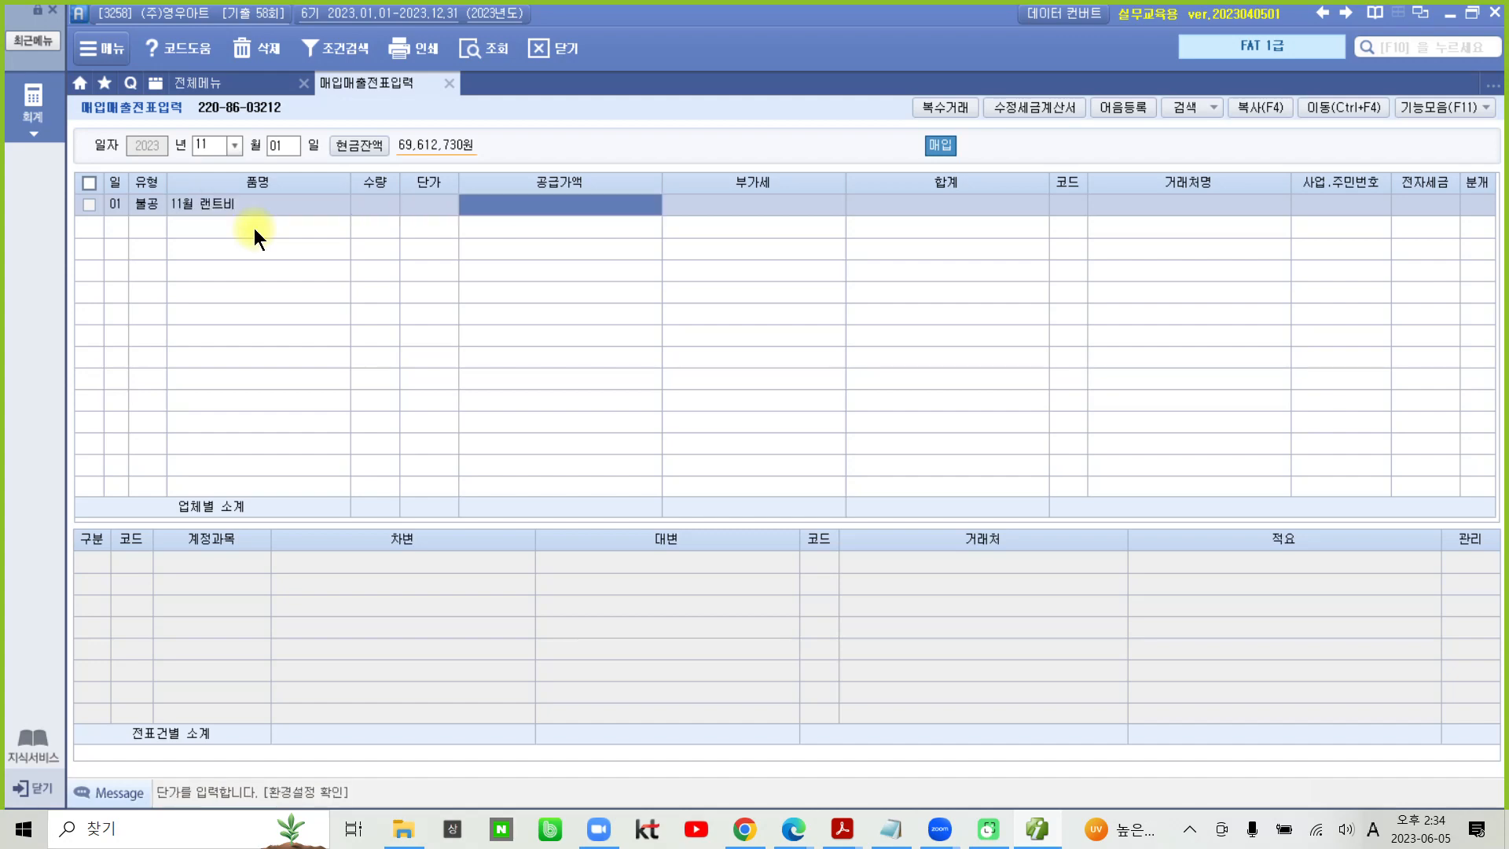
{"action": "type", "text": "4000000"}
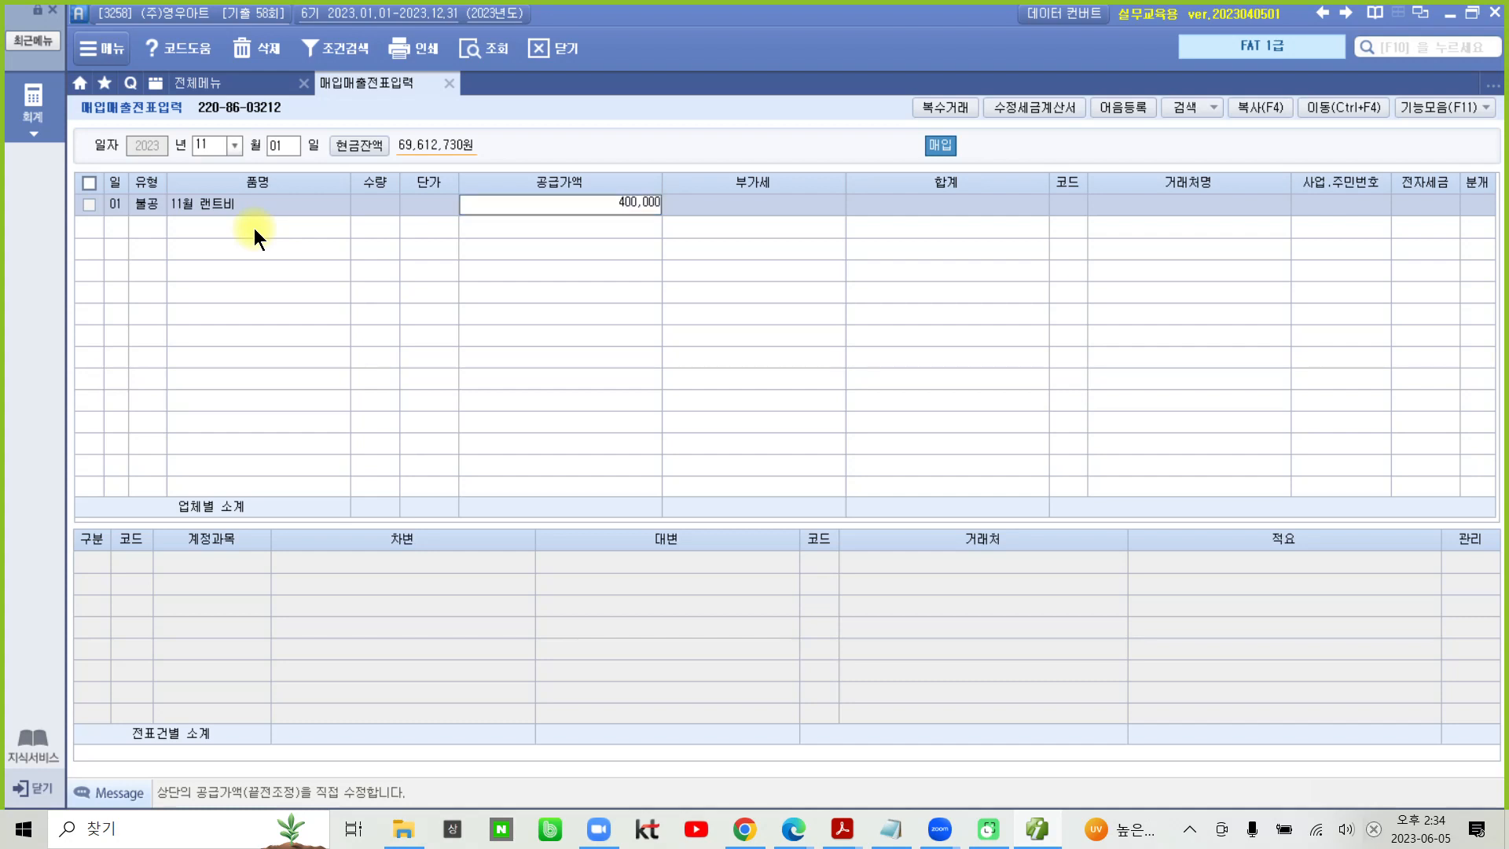
{"action": "key", "text": "Return"}
{"action": "key", "text": "Return"}
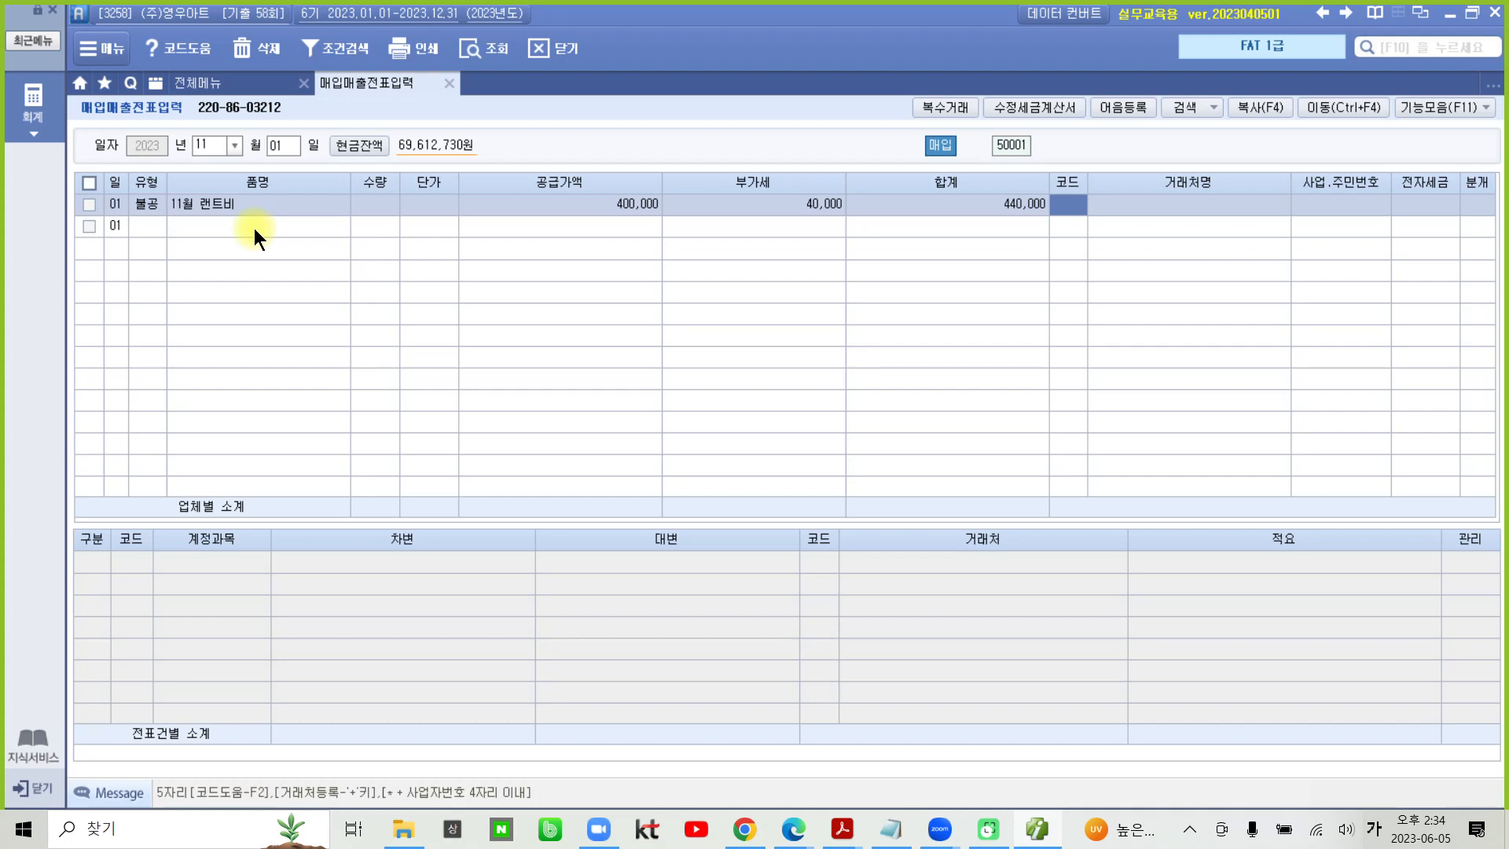
- Set the 거래처 of the 11월 렌트비 purchase to (주)한라렌트 and its 전자세금 to 전자입력
{"action": "type", "text": "한라"}
{"action": "key", "text": "Return"}
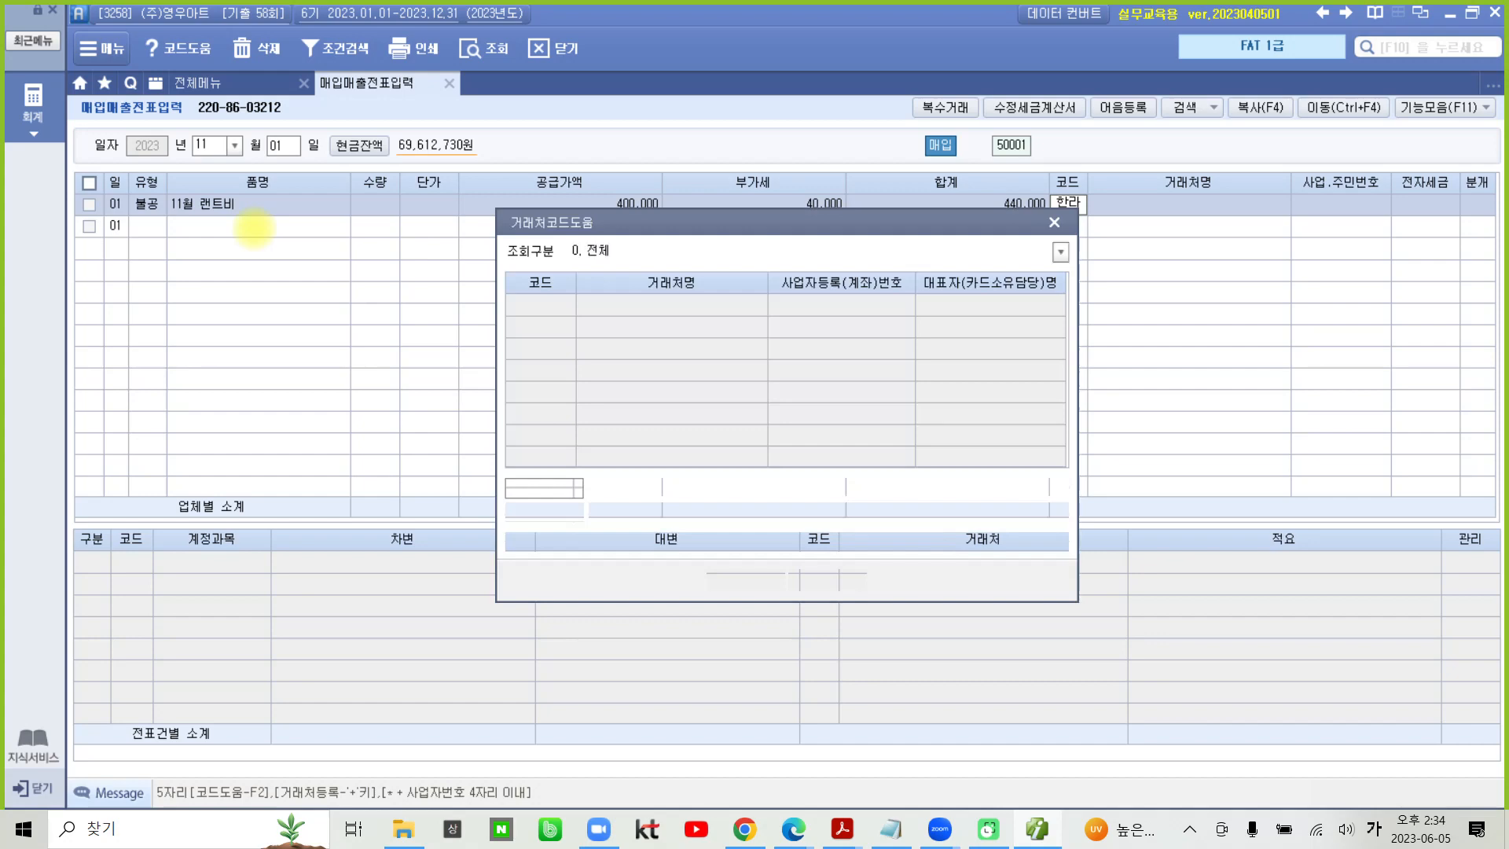
{"action": "key", "text": "Return"}
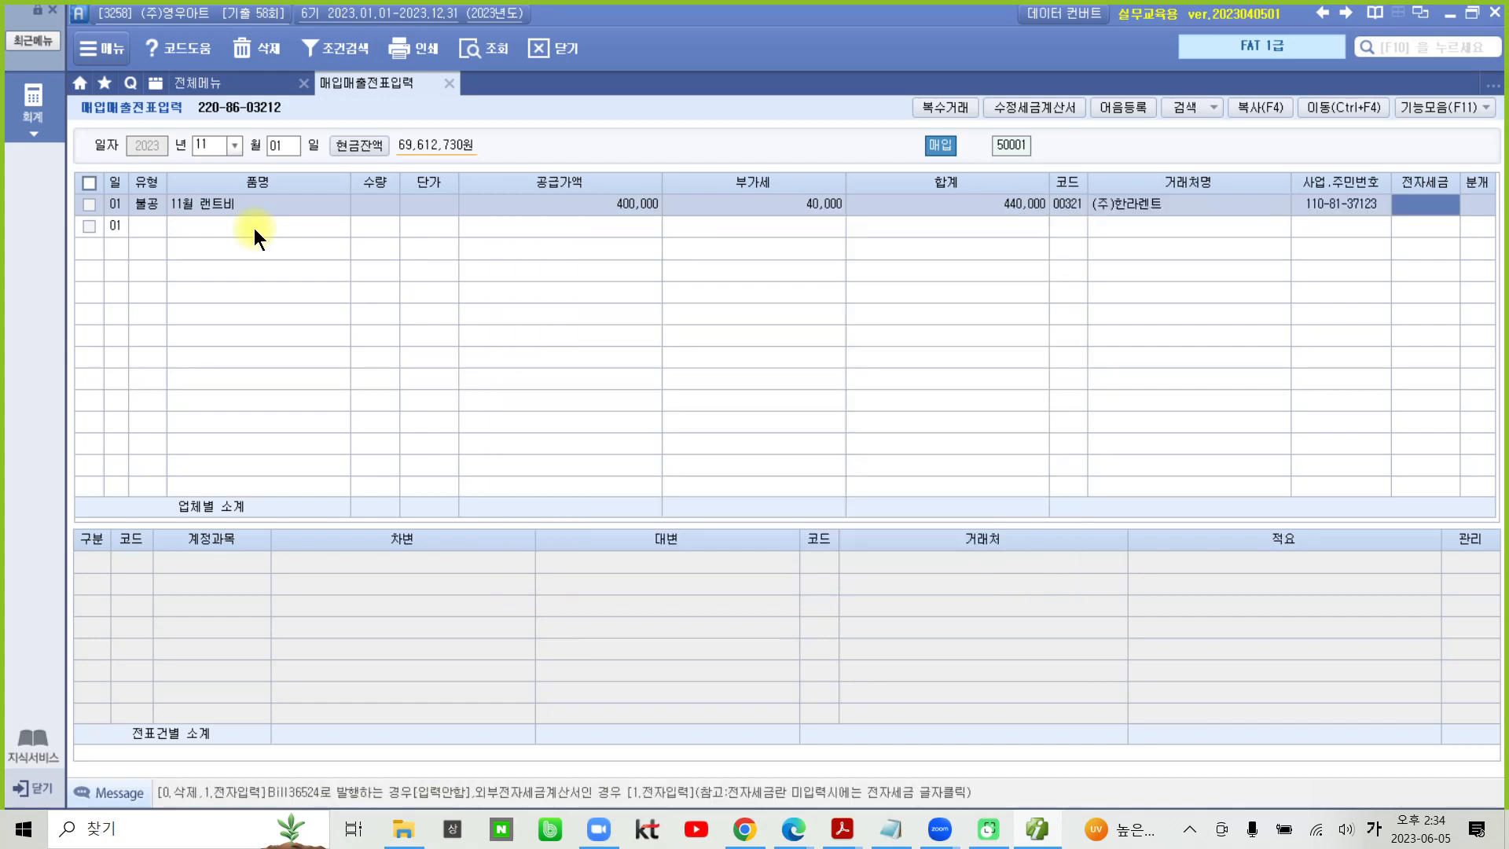
{"action": "type", "text": "1"}
{"action": "key", "text": "Return"}
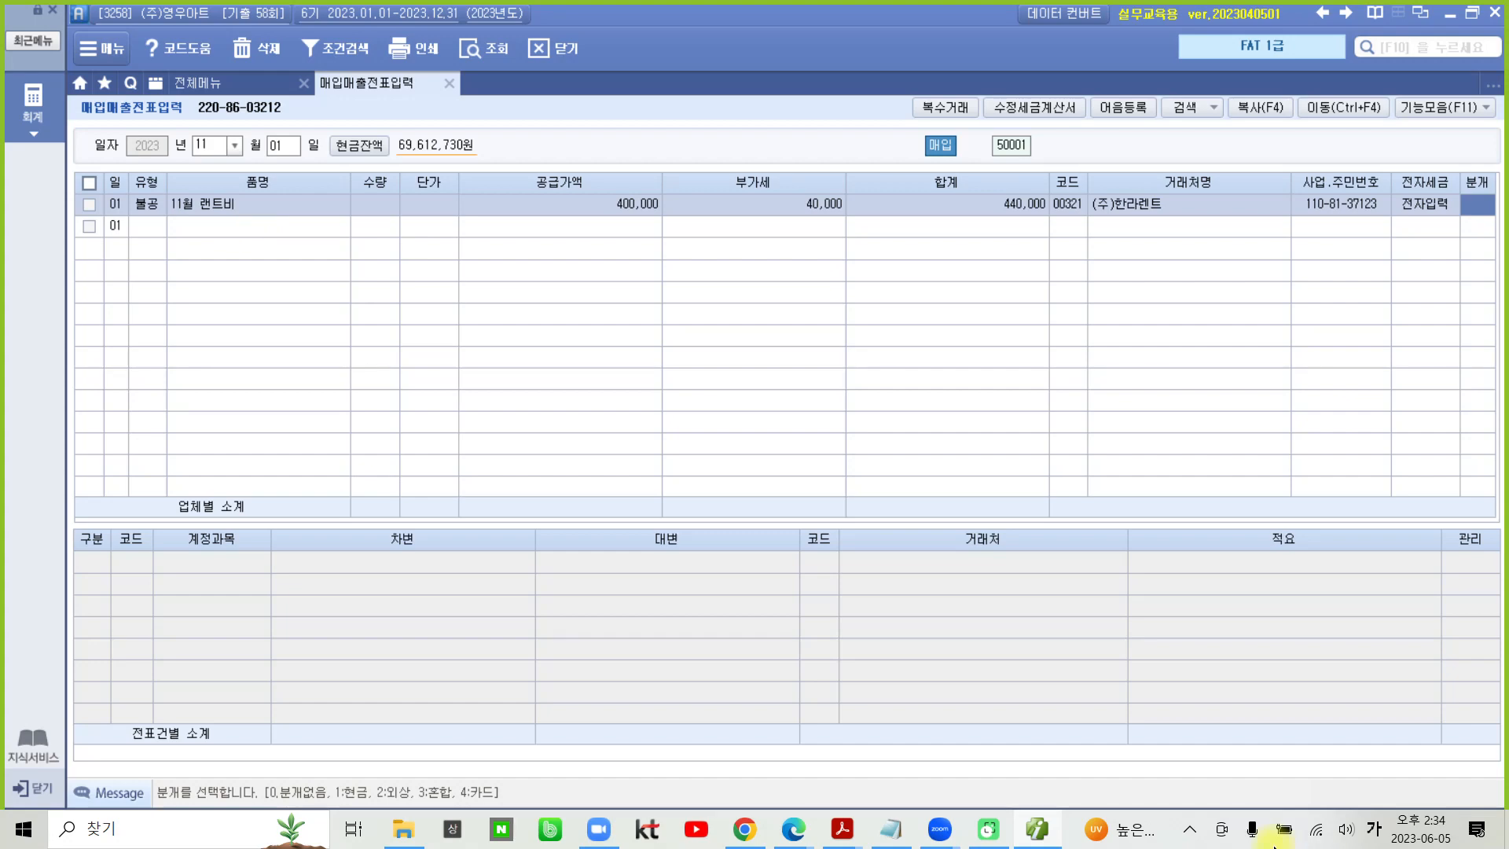
- Switch to the exam PDF in Acrobat Reader and highlight 현금 in the tax invoice's payment section
{"action": "left_click", "coordinate": [1035, 830]}
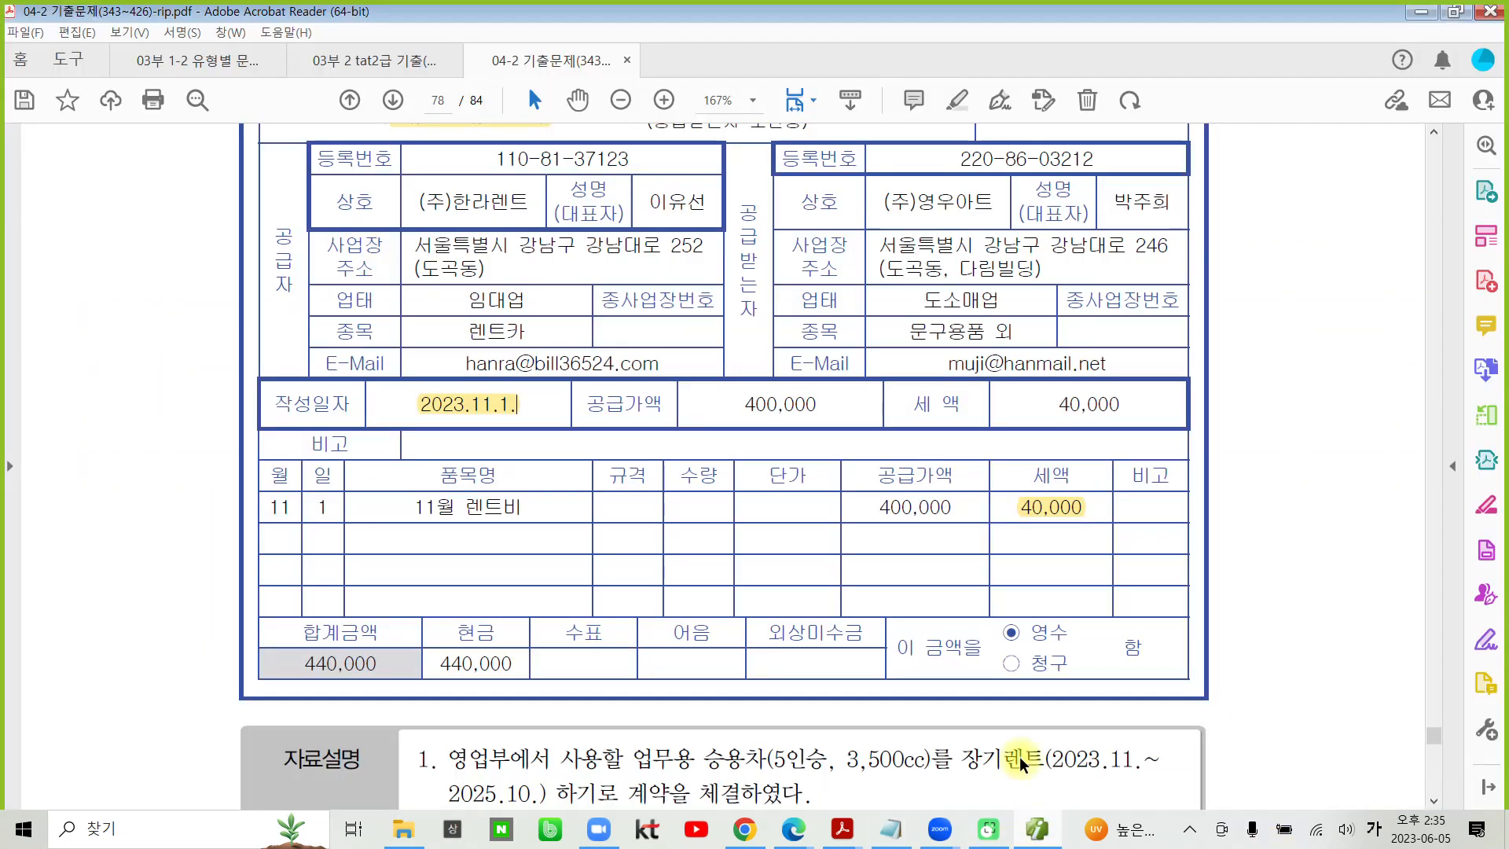
{"action": "scroll", "coordinate": [395, 574], "scroll_direction": "down", "scroll_amount": 2}
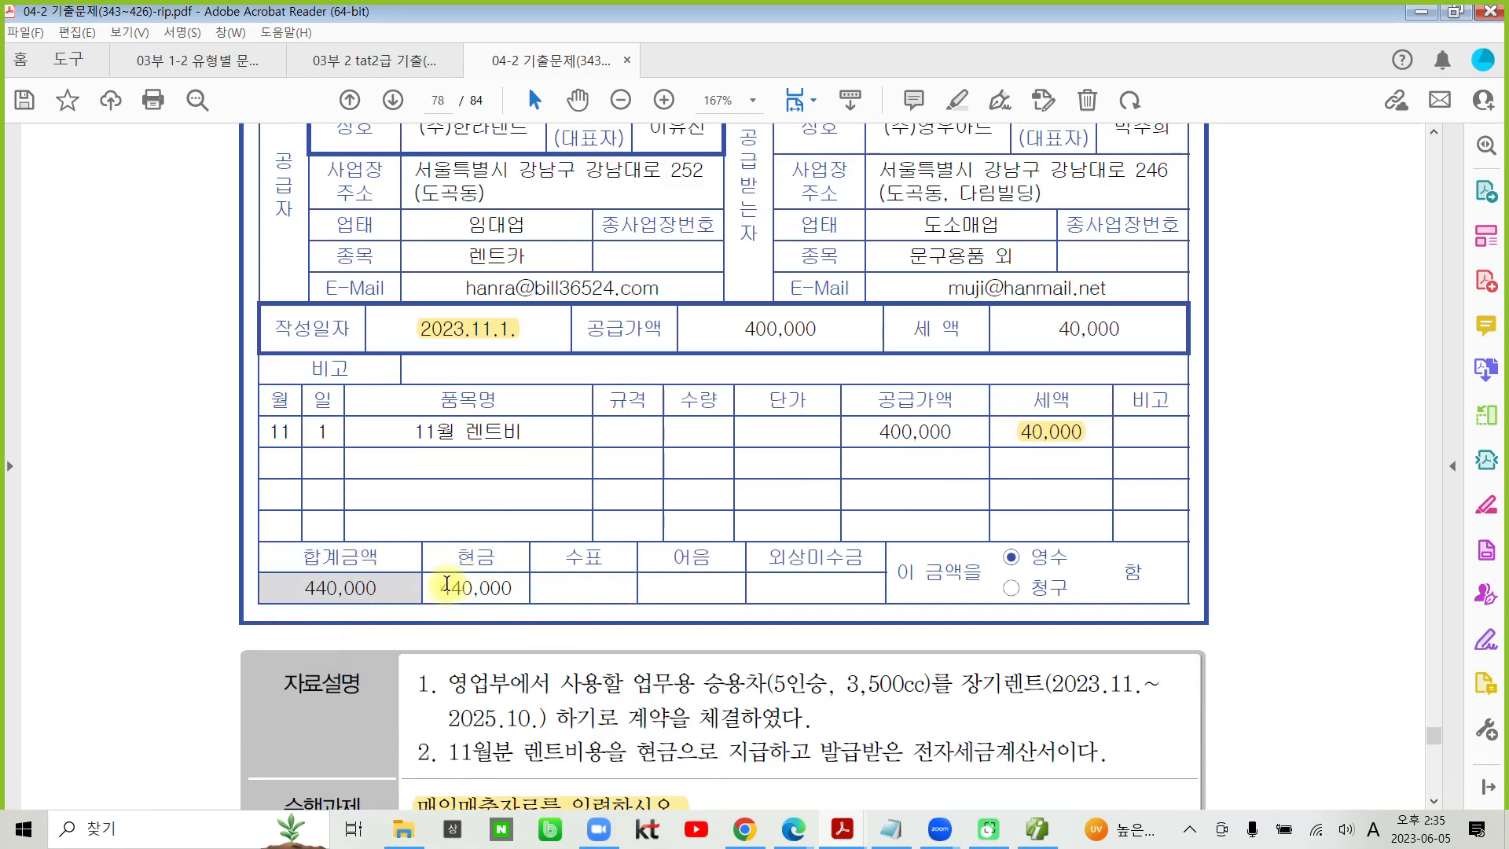
{"action": "left_click_drag", "start_coordinate": [456, 558], "coordinate": [487, 558]}
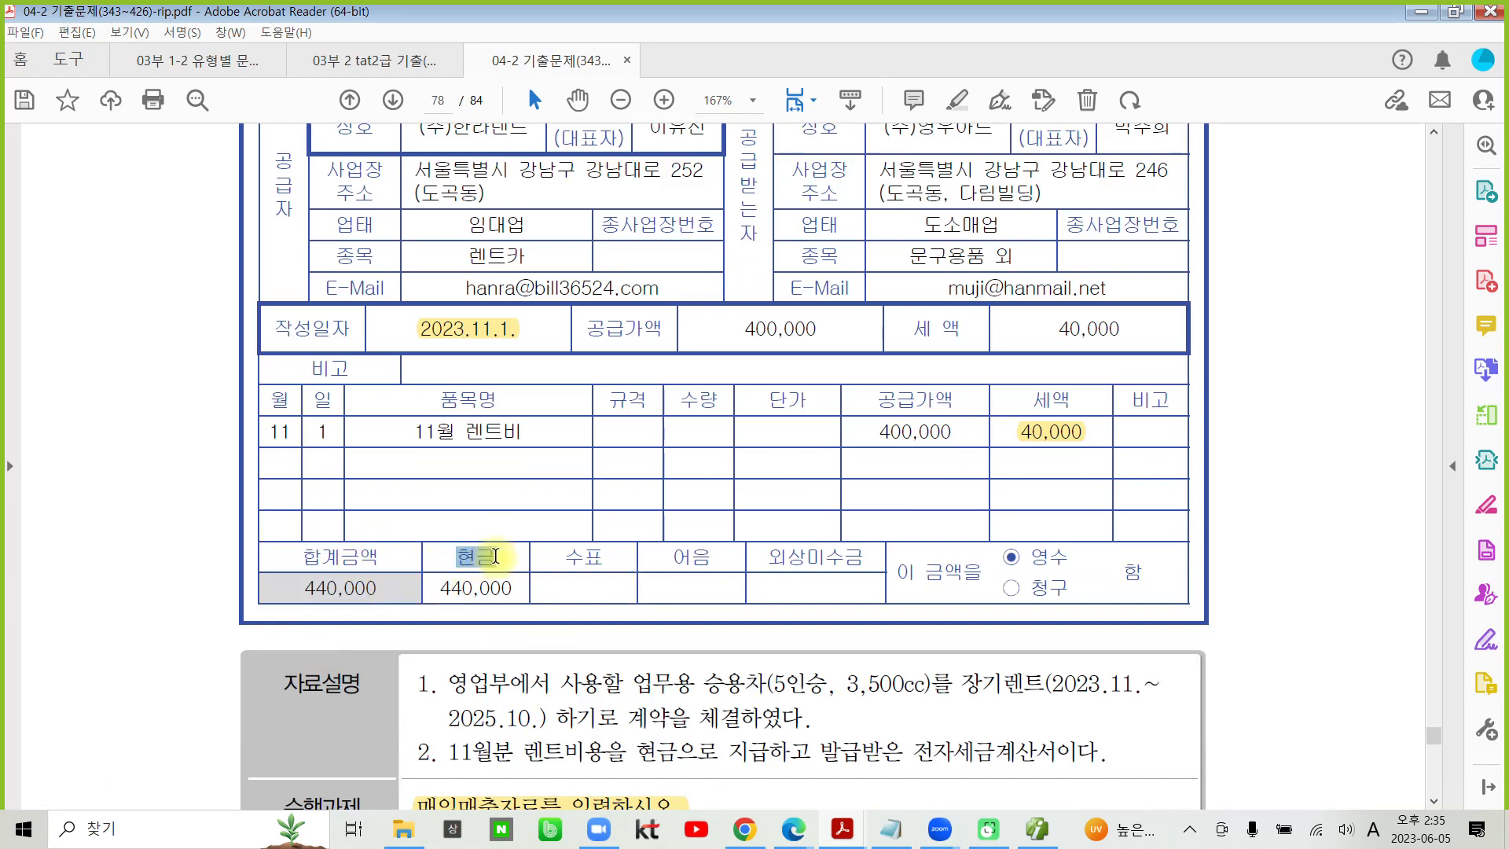
{"action": "left_click", "coordinate": [517, 491]}
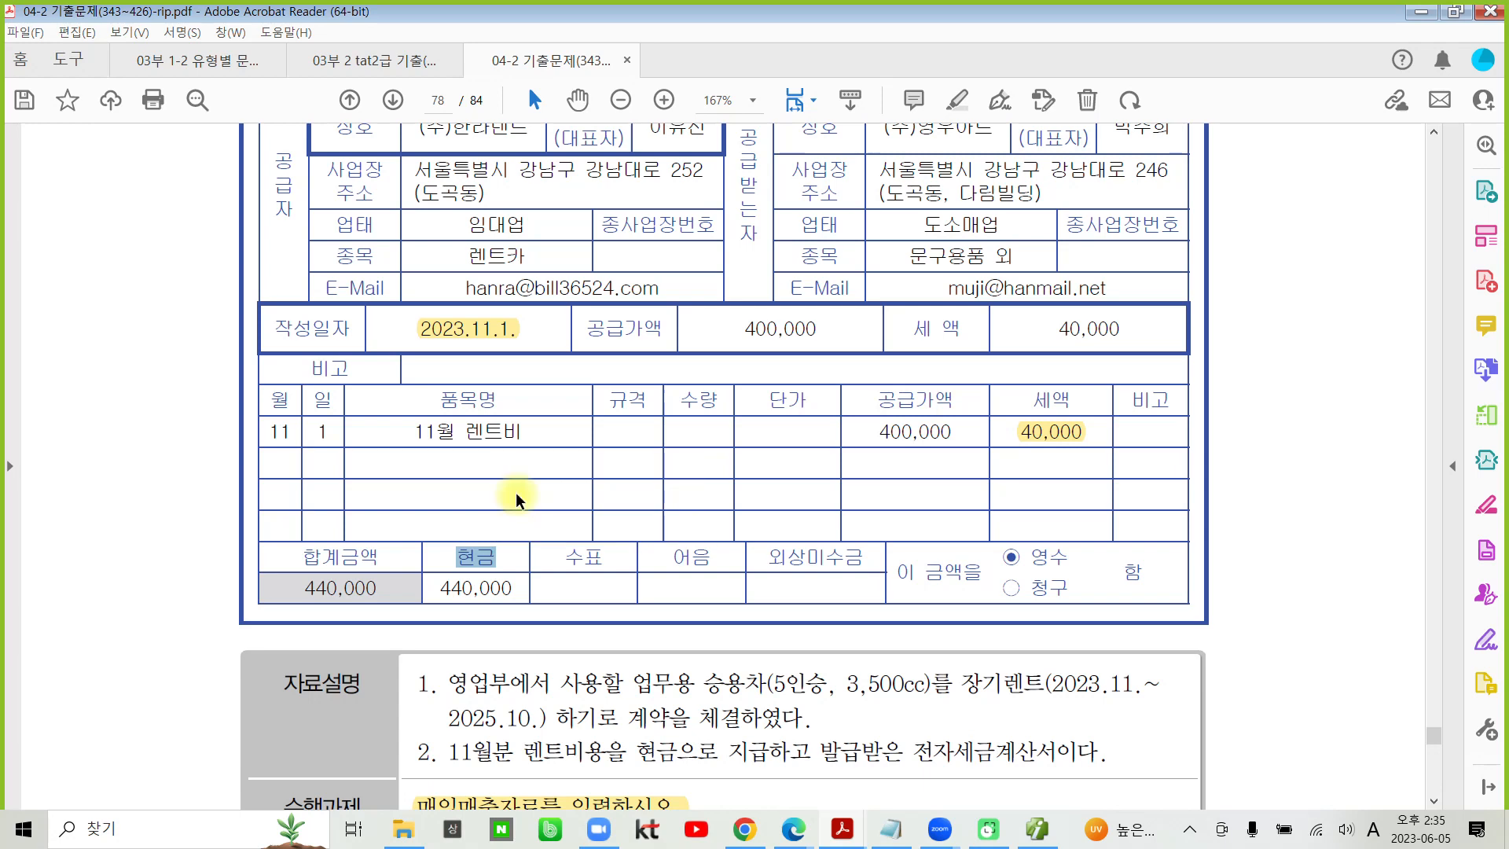
- Try to highlight the selected 영수 option on transaction 4's tax invoice
{"action": "left_click_drag", "start_coordinate": [1004, 558], "coordinate": [1035, 550]}
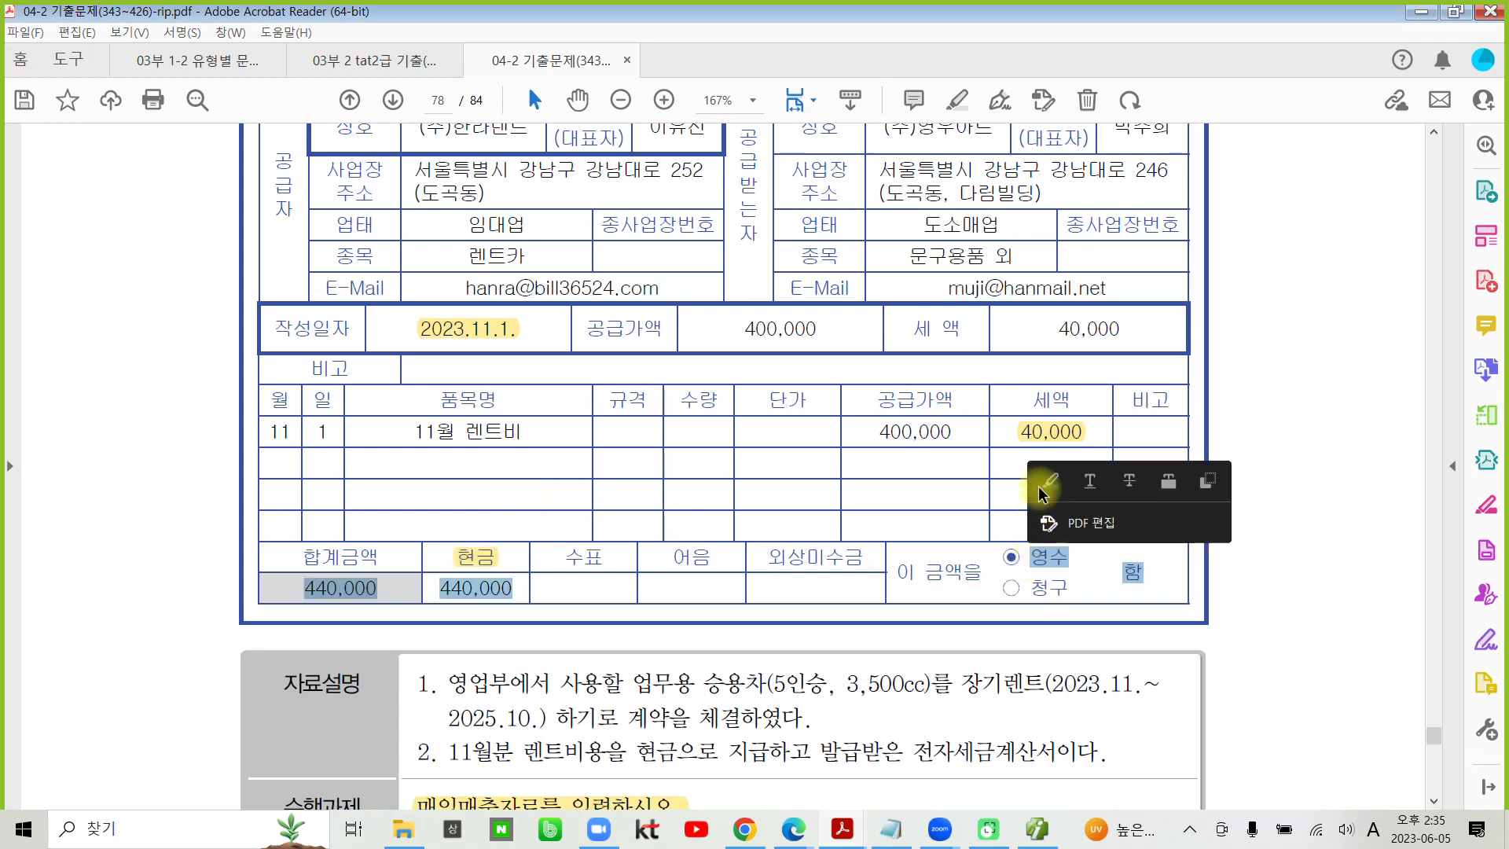
{"action": "left_click", "coordinate": [1020, 550]}
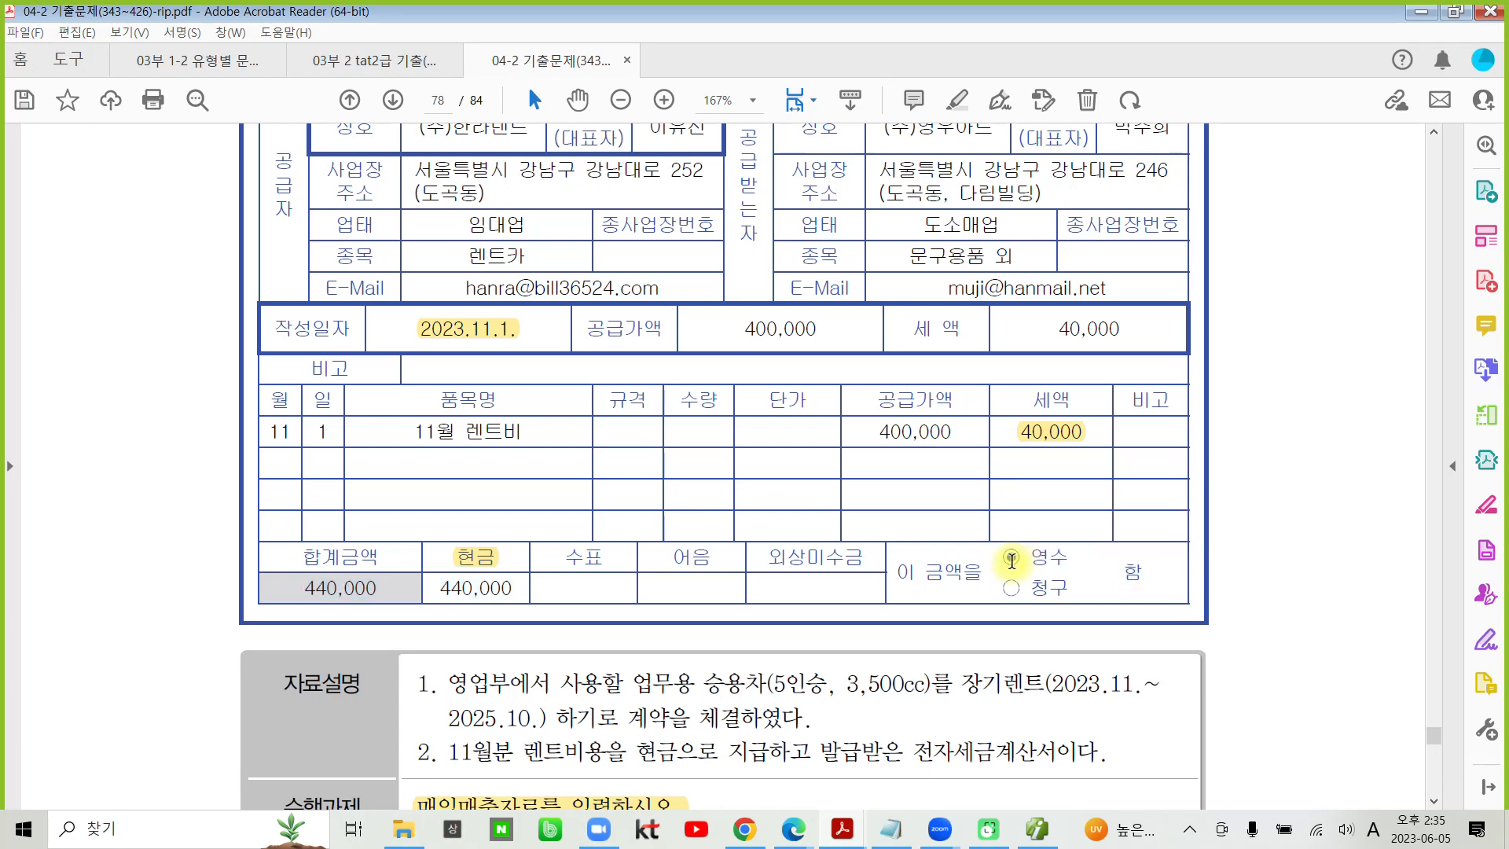
{"action": "left_click_drag", "start_coordinate": [994, 540], "coordinate": [1092, 570]}
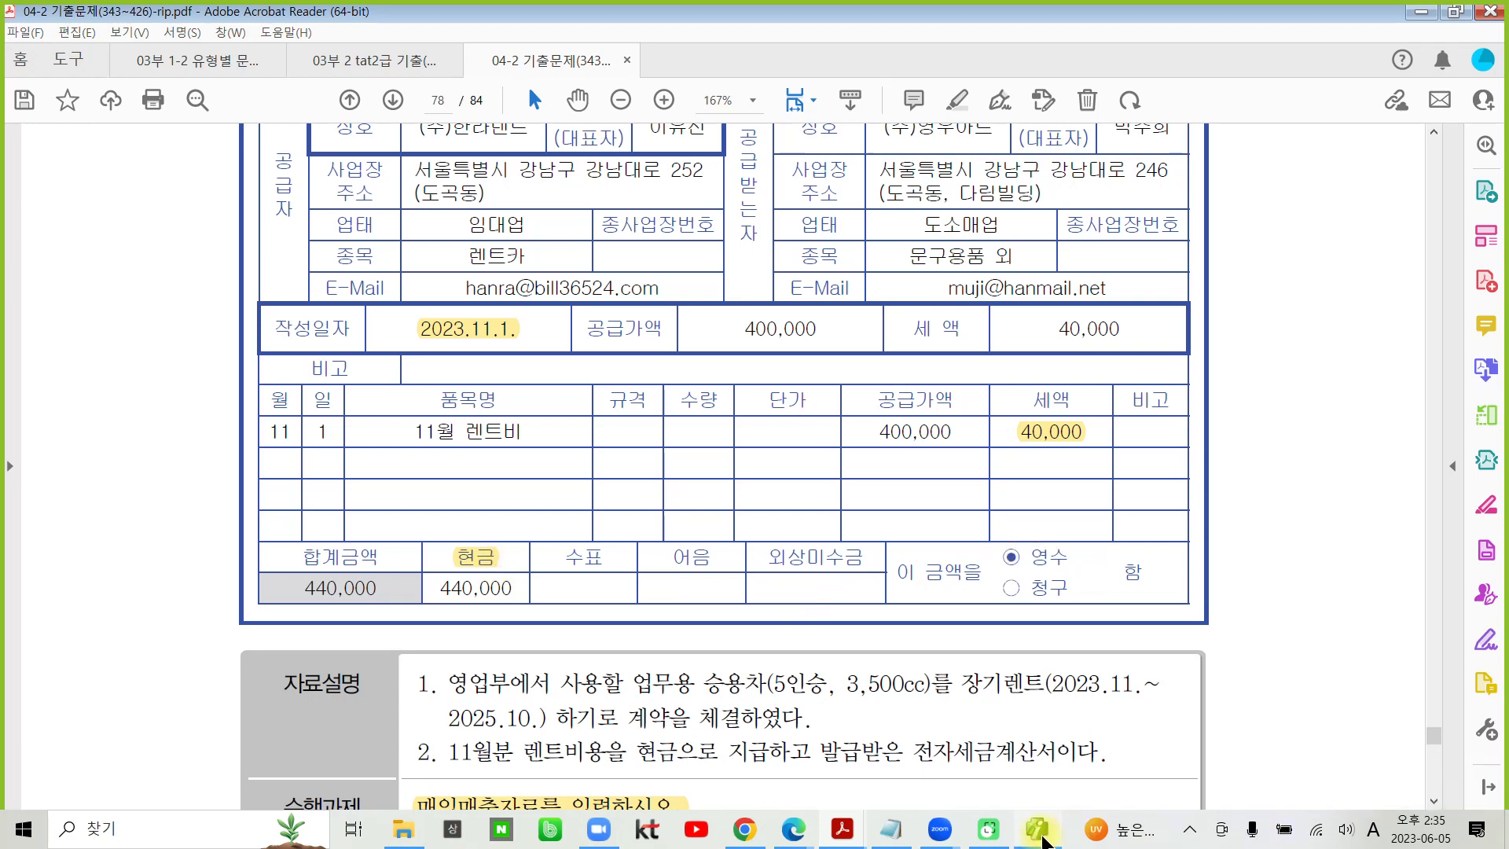
- Switch to Smart A and set the 분개 of the 11월 렌트비 purchase to 현금
{"action": "left_click", "coordinate": [1052, 821]}
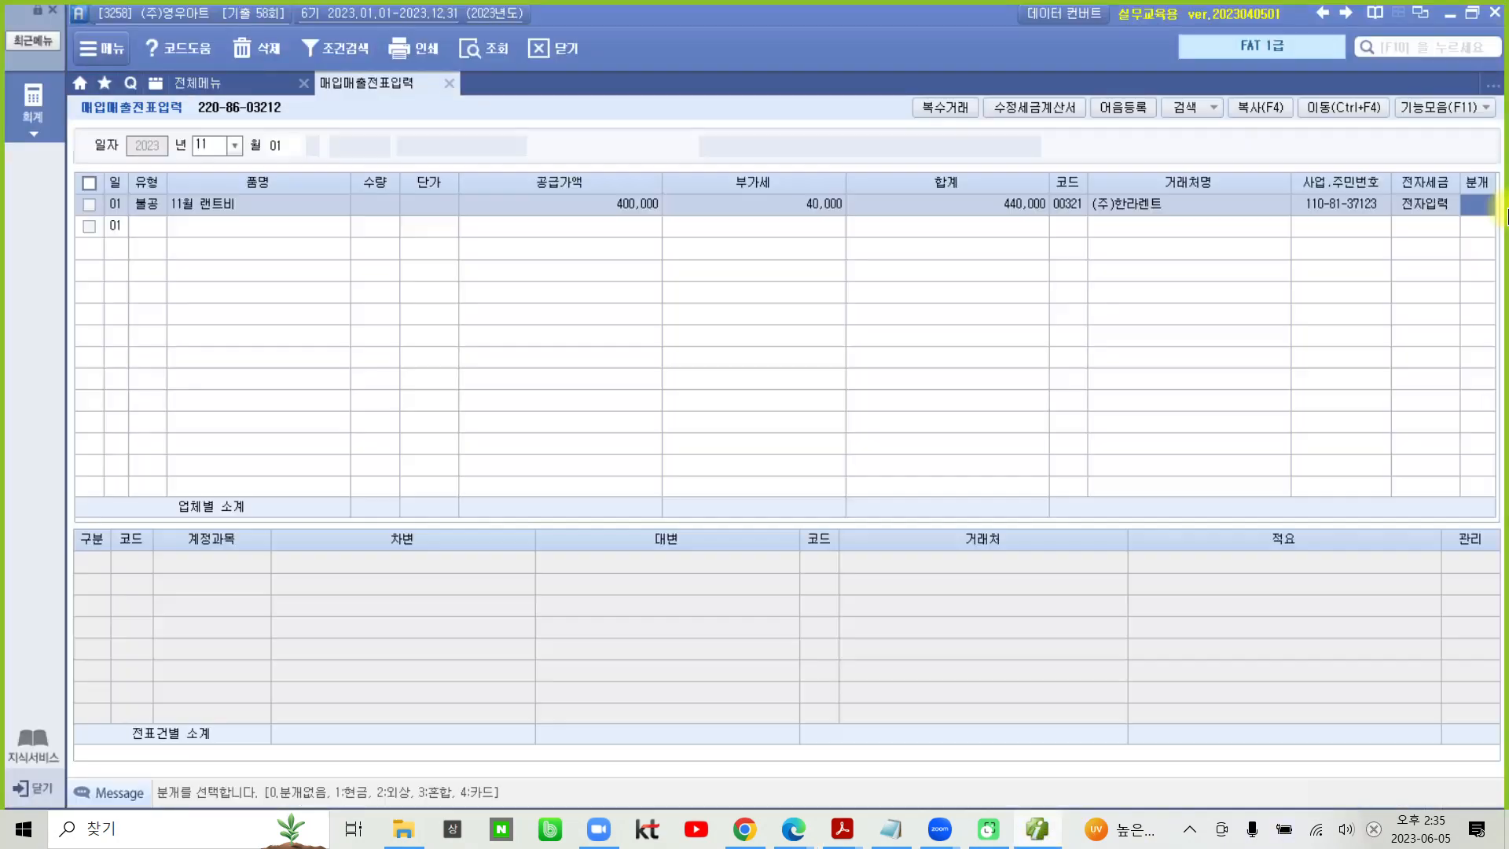
{"action": "type", "text": "1"}
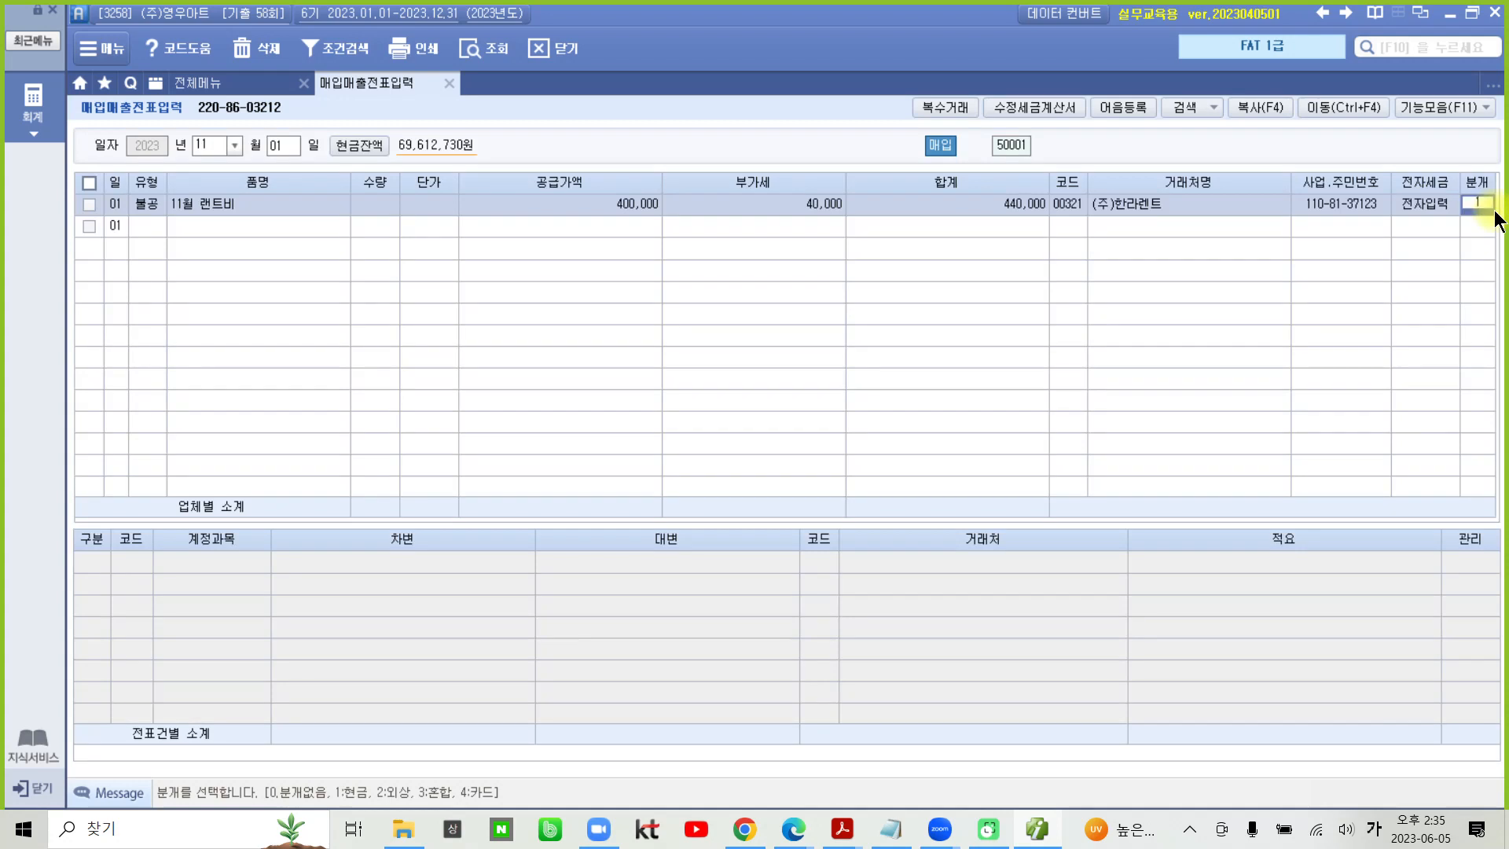
{"action": "key", "text": "Return"}
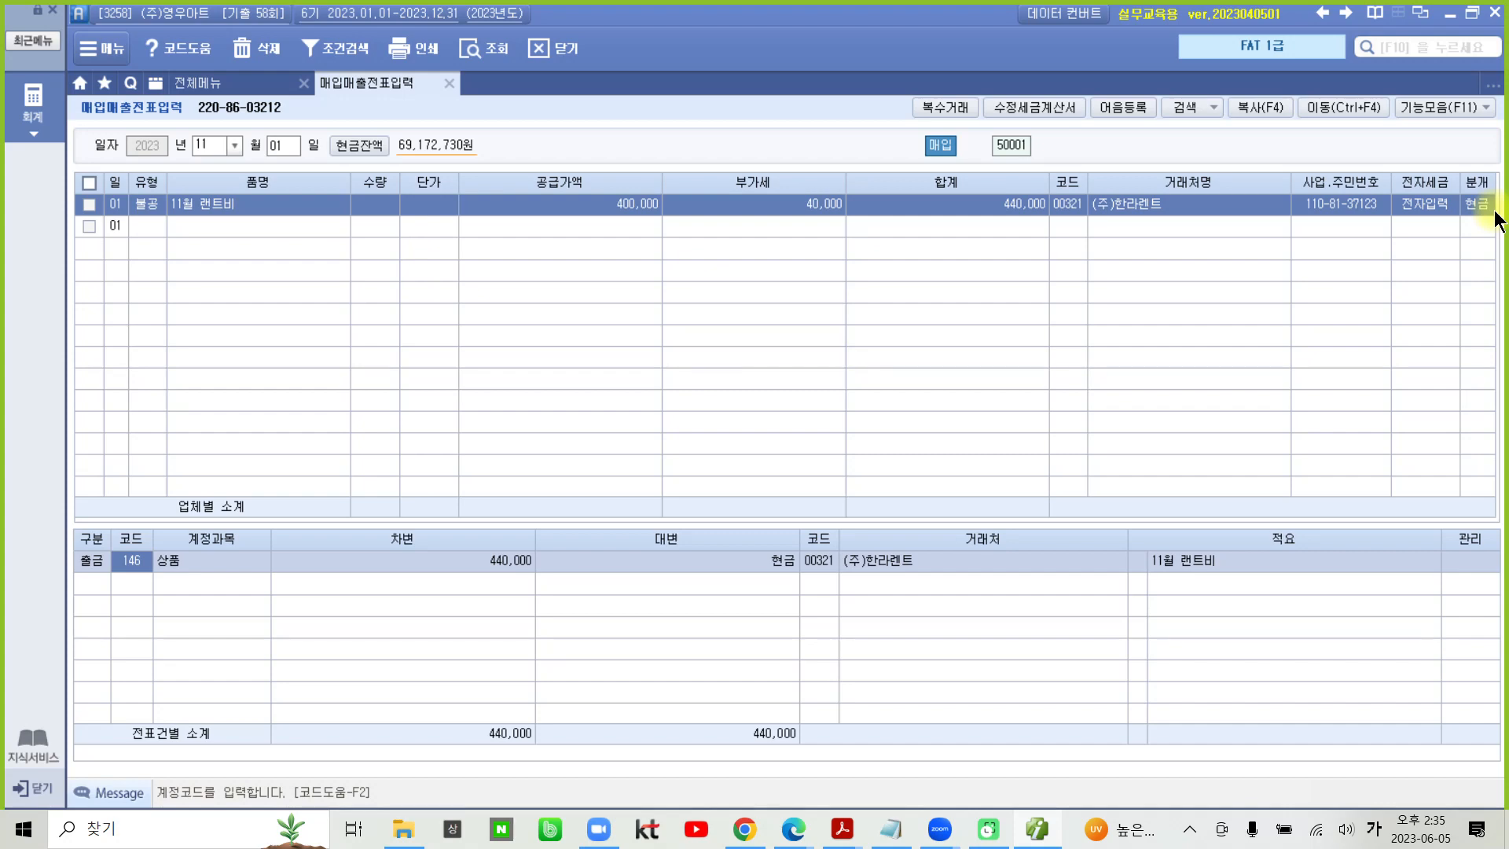
- Change the 계정과목 of the 출금 journal line to 819 임차료
{"action": "type", "text": "임차"}
{"action": "key", "text": "Return"}
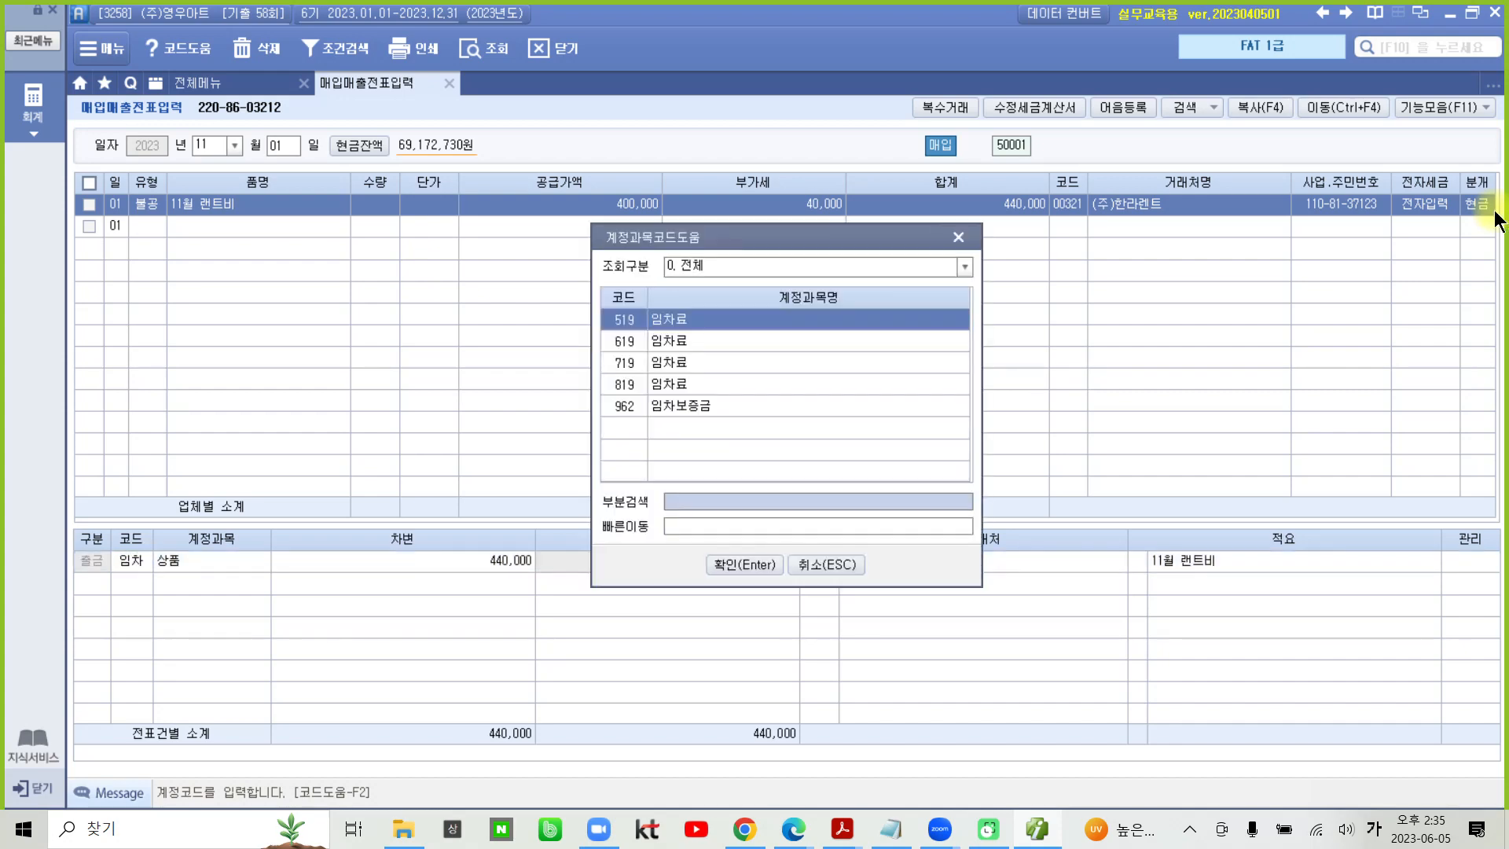
{"action": "key", "text": "Down"}
{"action": "key", "text": "Down"}
{"action": "key", "text": "Down"}
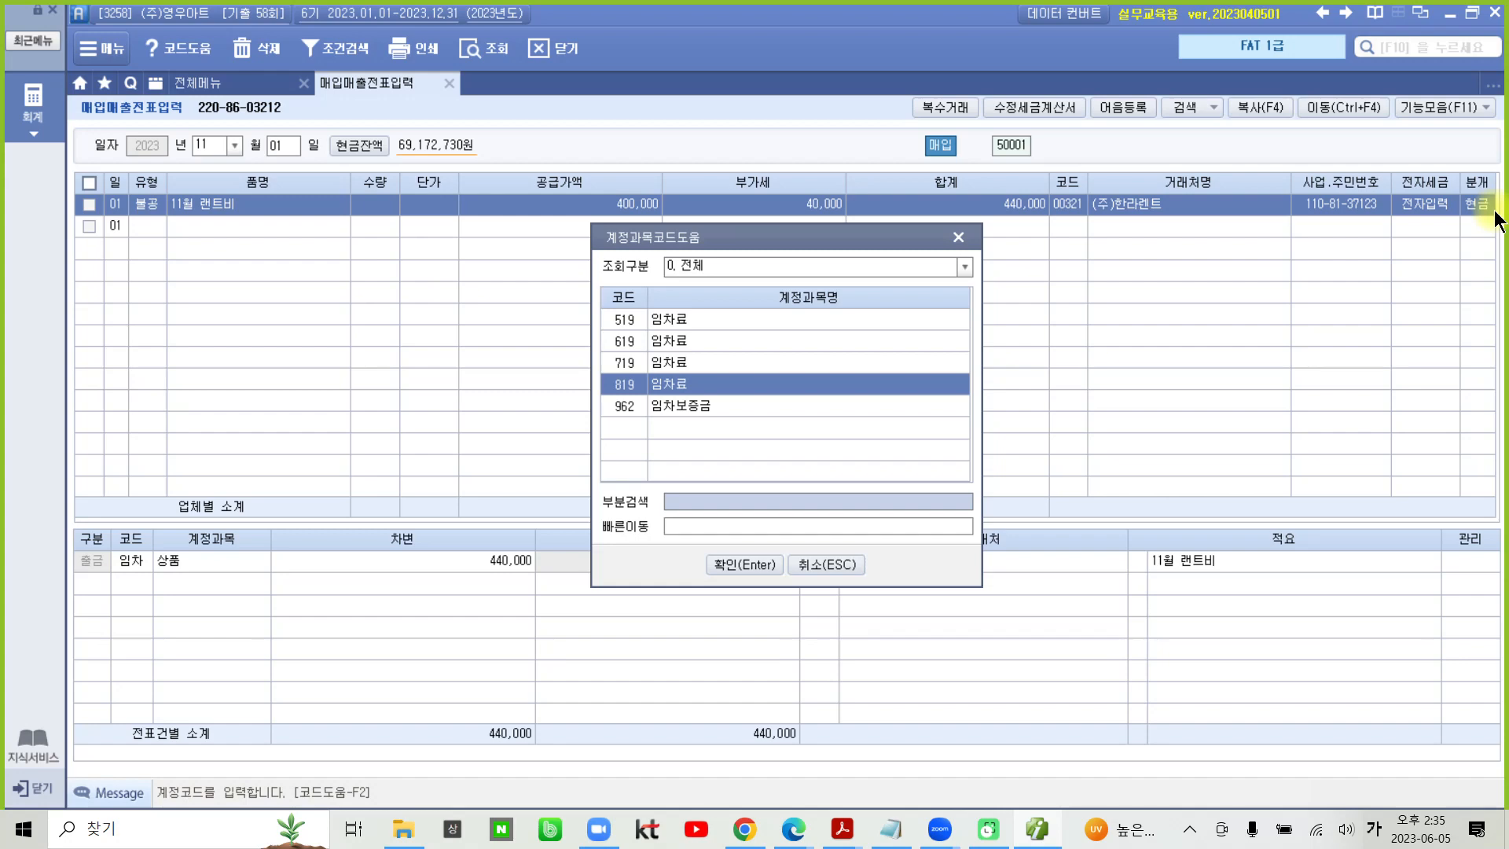
{"action": "key", "text": "Return"}
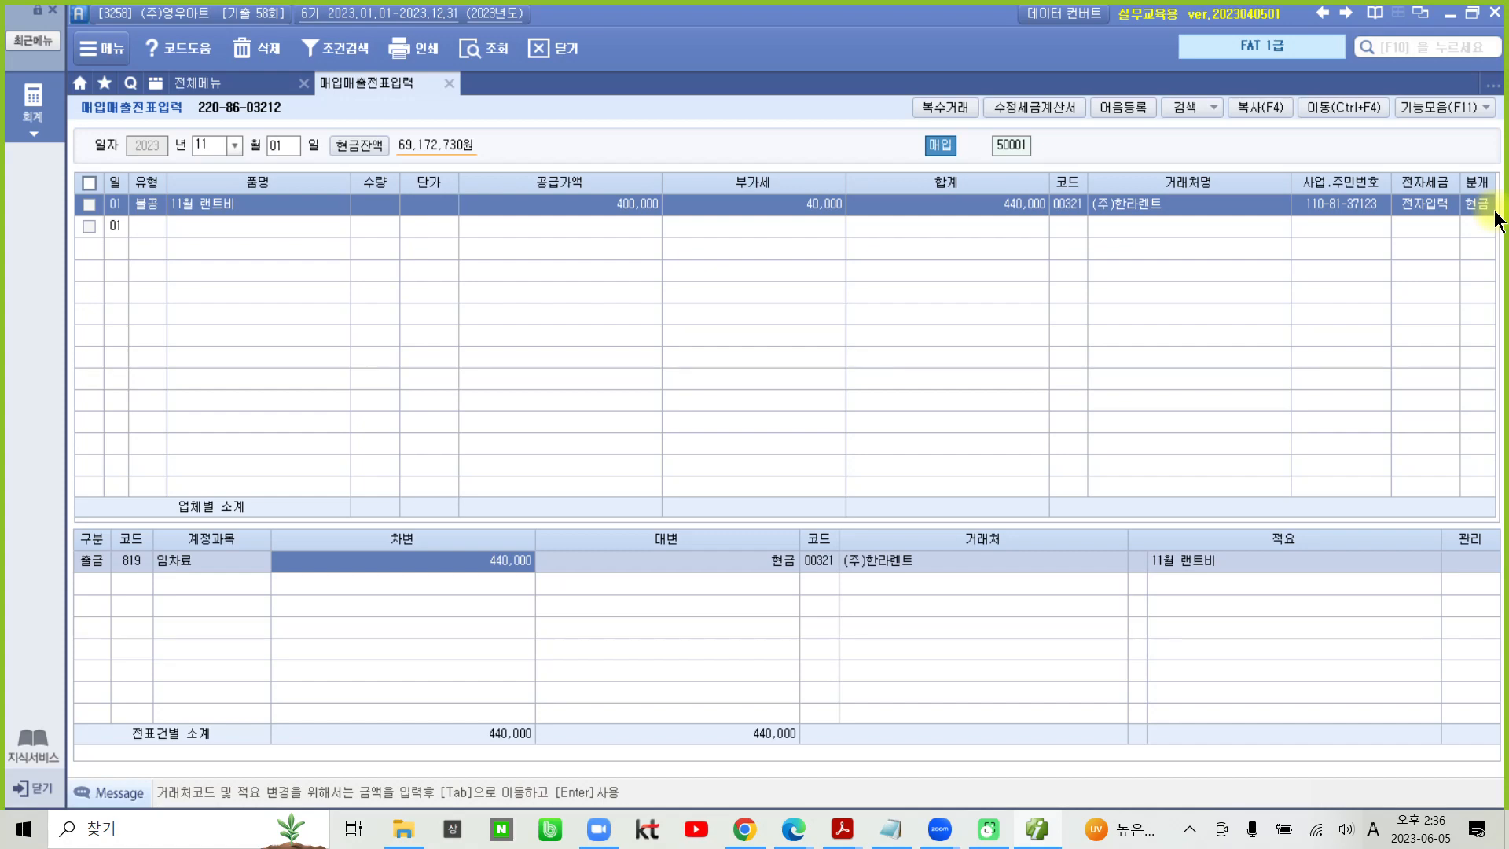
- Check the 차변 and 대변 totals in the 전표건별 소계 row of the voucher
{"action": "mouse_move", "coordinate": [542, 761]}
{"action": "left_mouse_down"}
{"action": "mouse_move", "coordinate": [446, 743]}
{"action": "mouse_move", "coordinate": [514, 691]}
{"action": "mouse_move", "coordinate": [540, 752]}
{"action": "left_mouse_up"}
{"action": "mouse_move", "coordinate": [811, 761]}
{"action": "left_mouse_down"}
{"action": "mouse_move", "coordinate": [767, 691]}
{"action": "mouse_move", "coordinate": [815, 779]}
{"action": "left_mouse_up"}
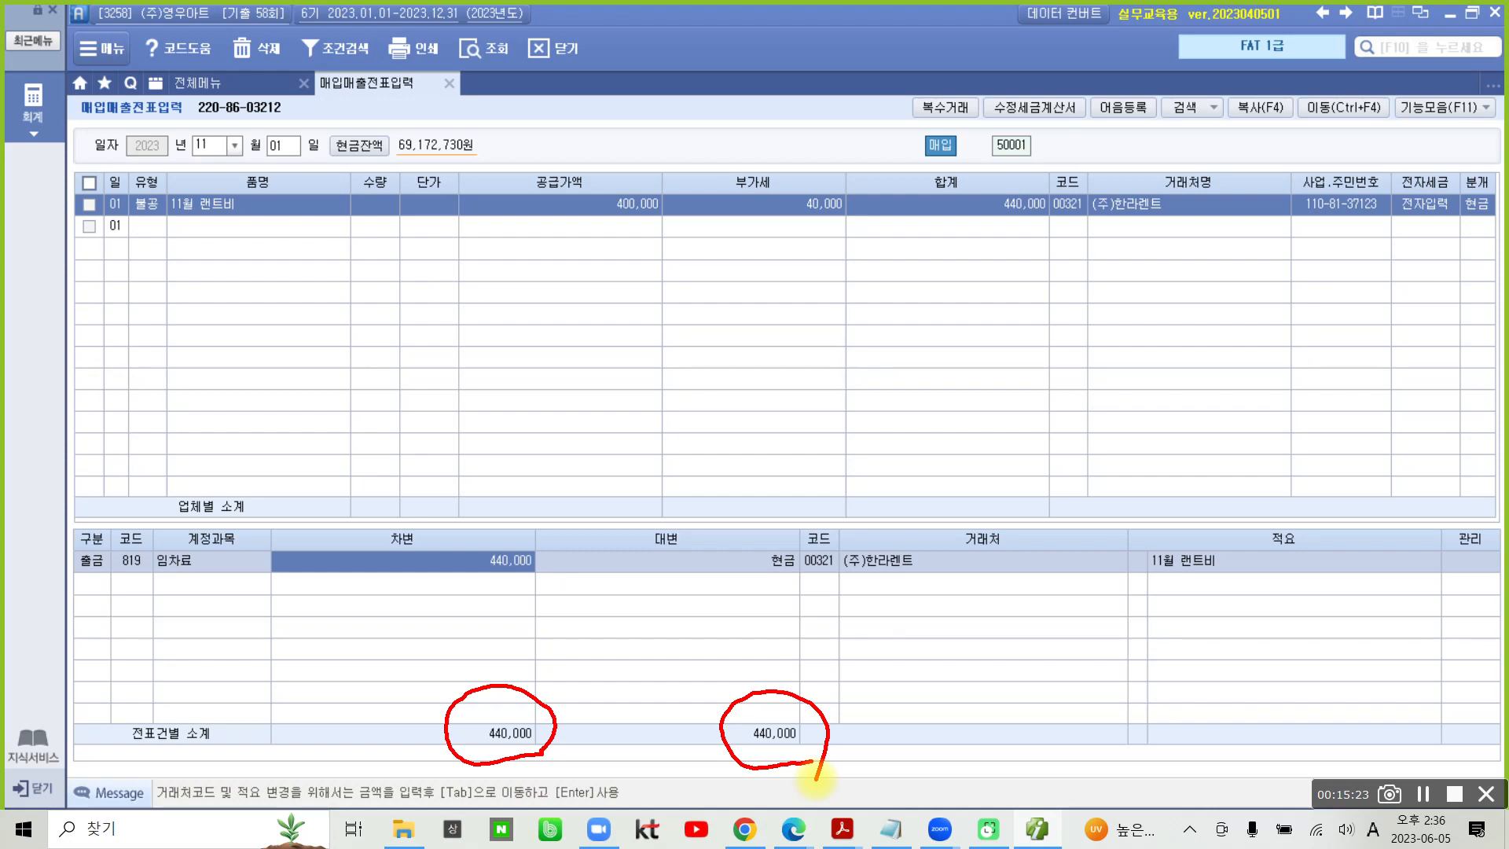
{"action": "key", "text": "Escape"}
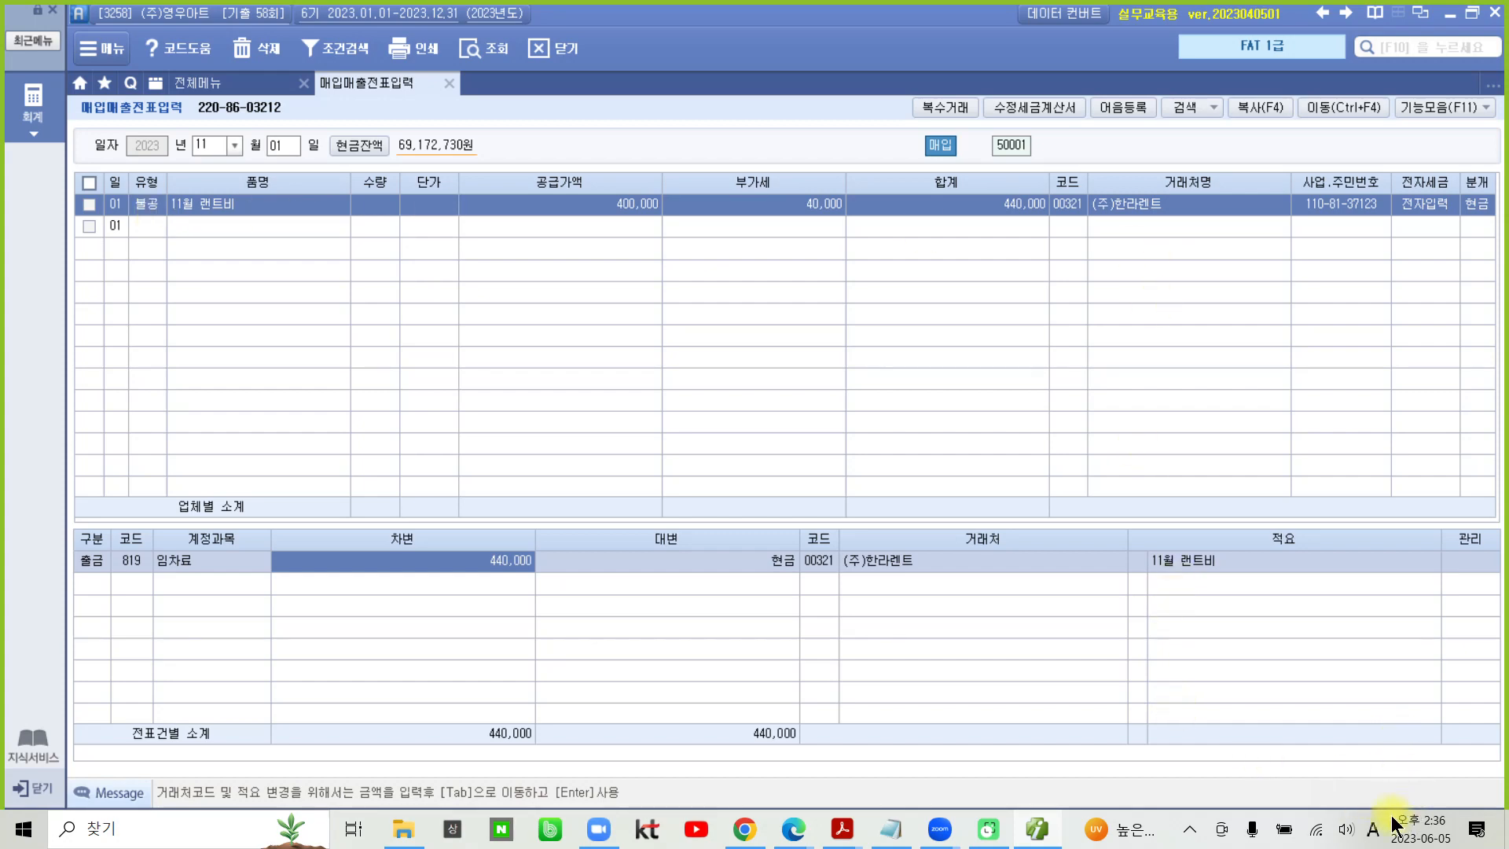
- Switch to the exam PDF in Acrobat Reader and read the tax invoice of transaction 5, 매출거래
{"action": "left_click", "coordinate": [1032, 825]}
{"action": "scroll", "coordinate": [761, 612], "scroll_direction": "down", "scroll_amount": 8}
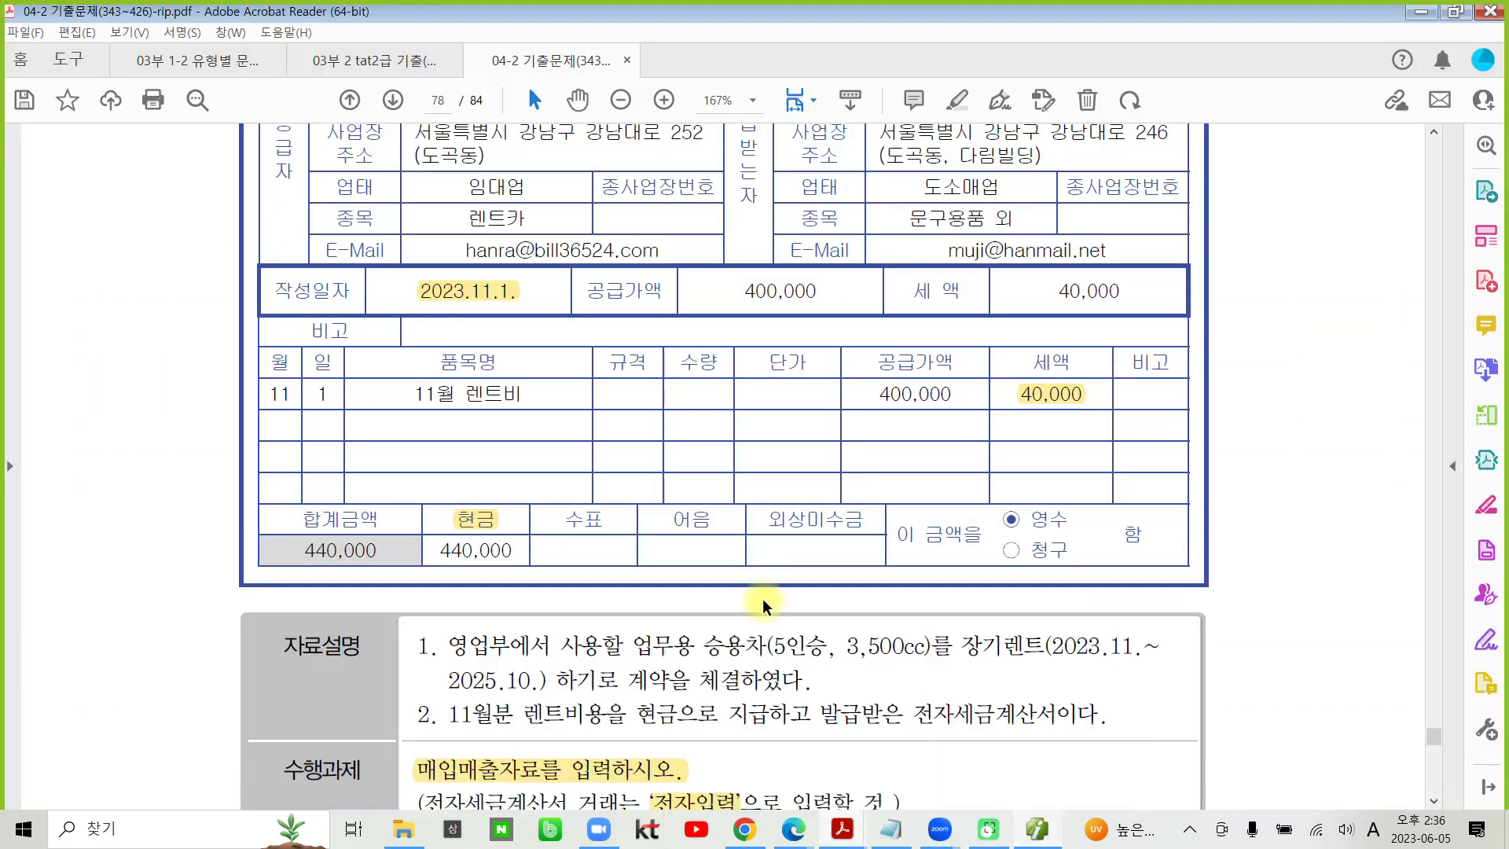
{"action": "scroll", "coordinate": [761, 611], "scroll_direction": "down", "scroll_amount": 13}
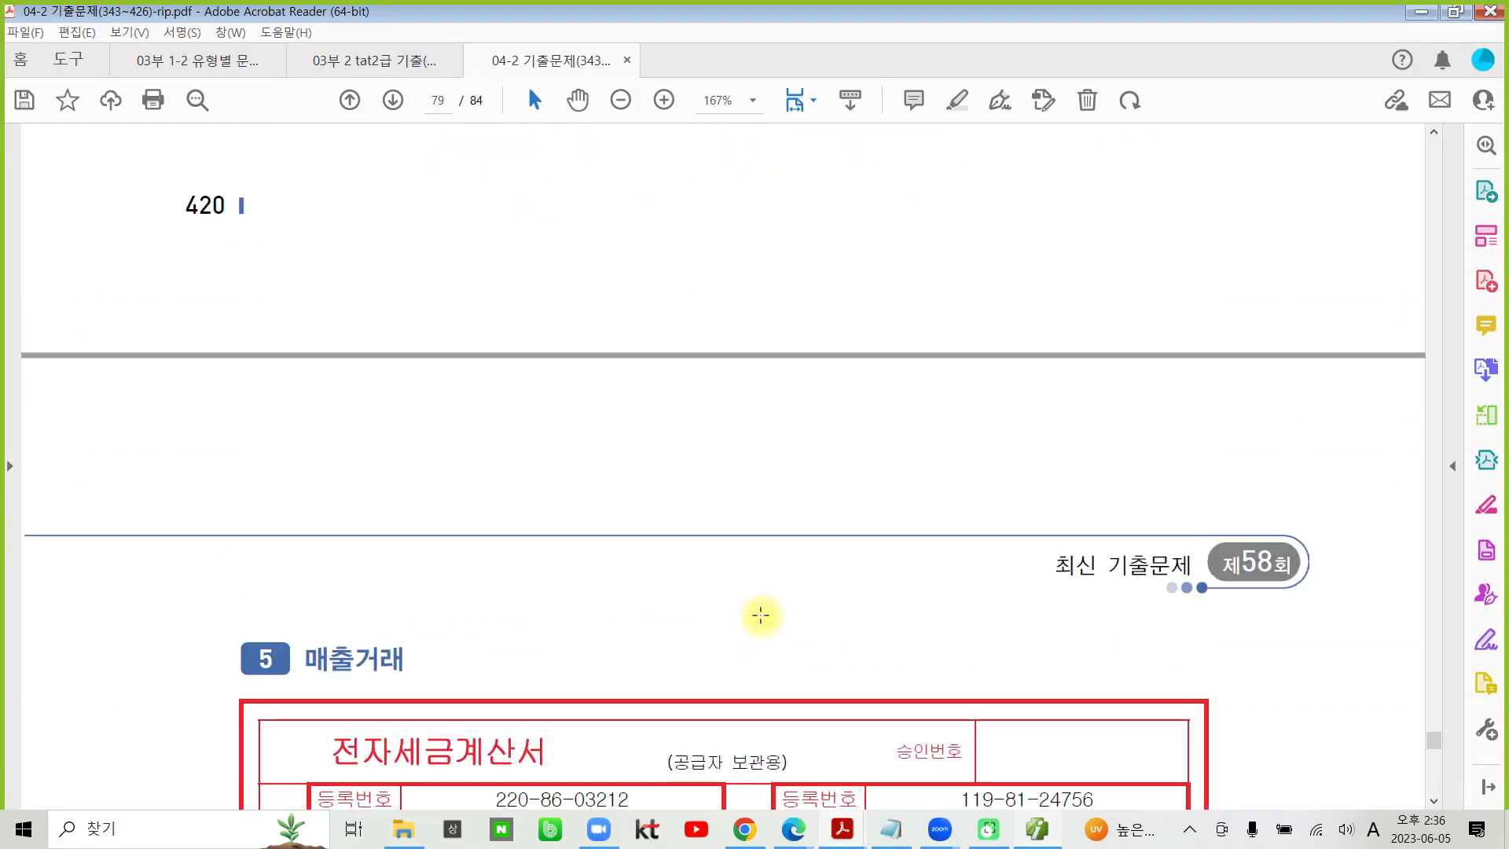
{"action": "scroll", "coordinate": [761, 620], "scroll_direction": "down", "scroll_amount": 5}
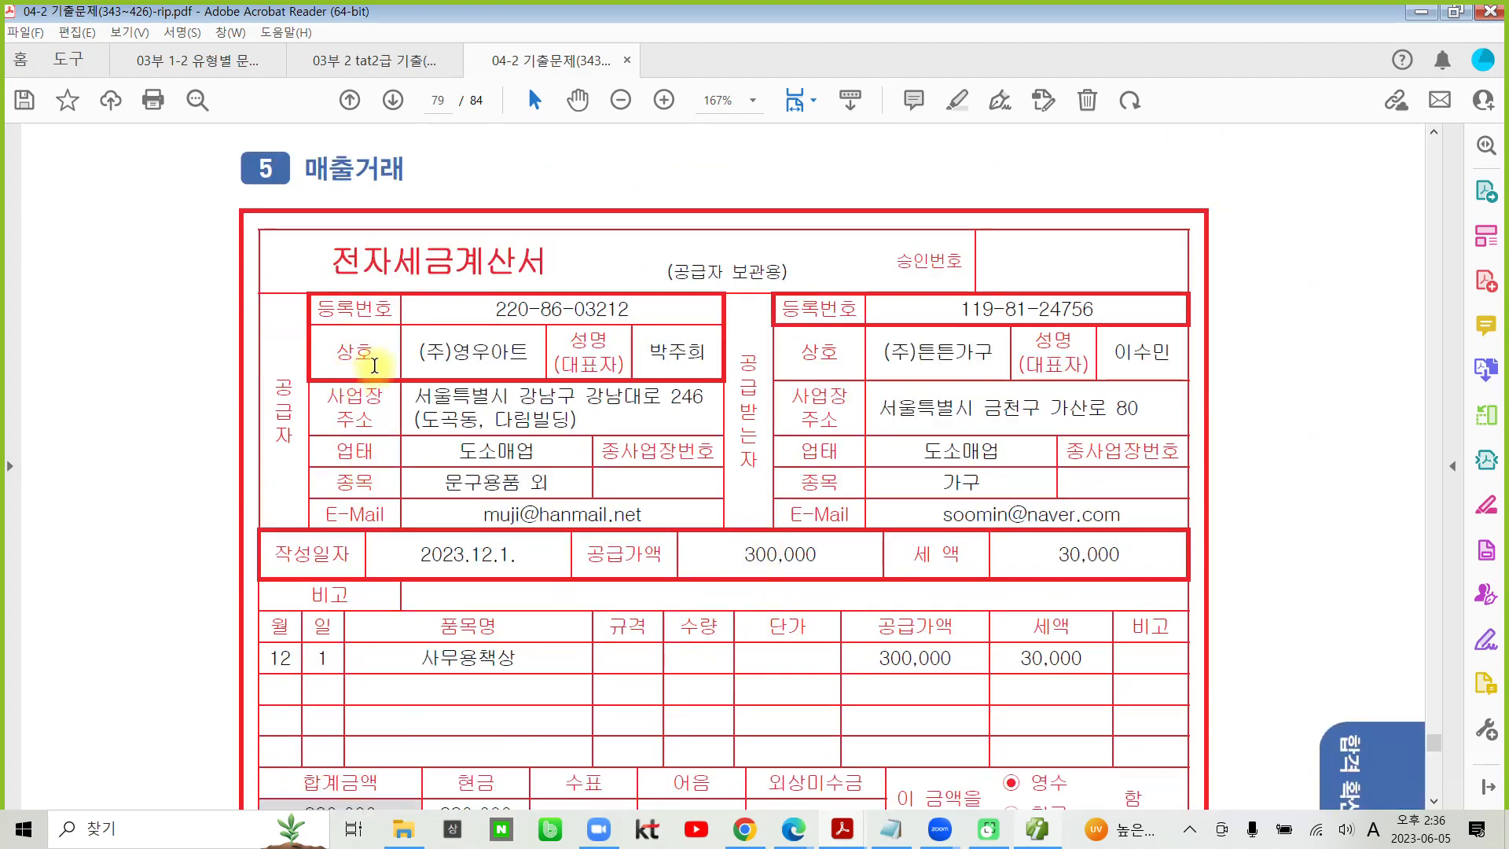
{"action": "scroll", "coordinate": [346, 315], "scroll_direction": "down", "scroll_amount": 4}
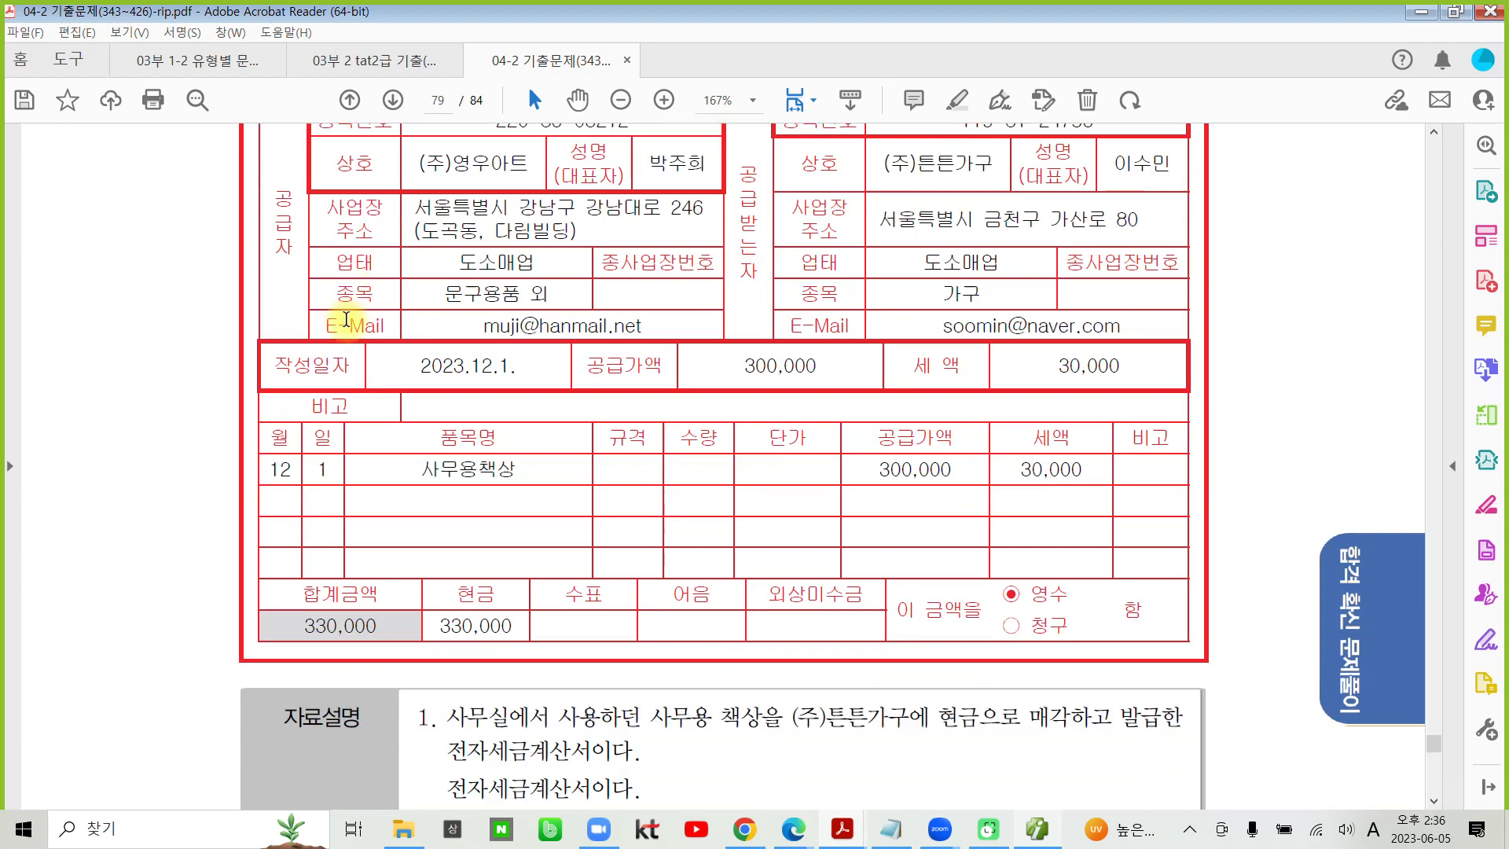
- Highlight '전자입력' in the 수행과제 and '사무용 책상을' in the 자료설명 of transaction 5
{"action": "scroll", "coordinate": [347, 318], "scroll_direction": "down", "scroll_amount": 2}
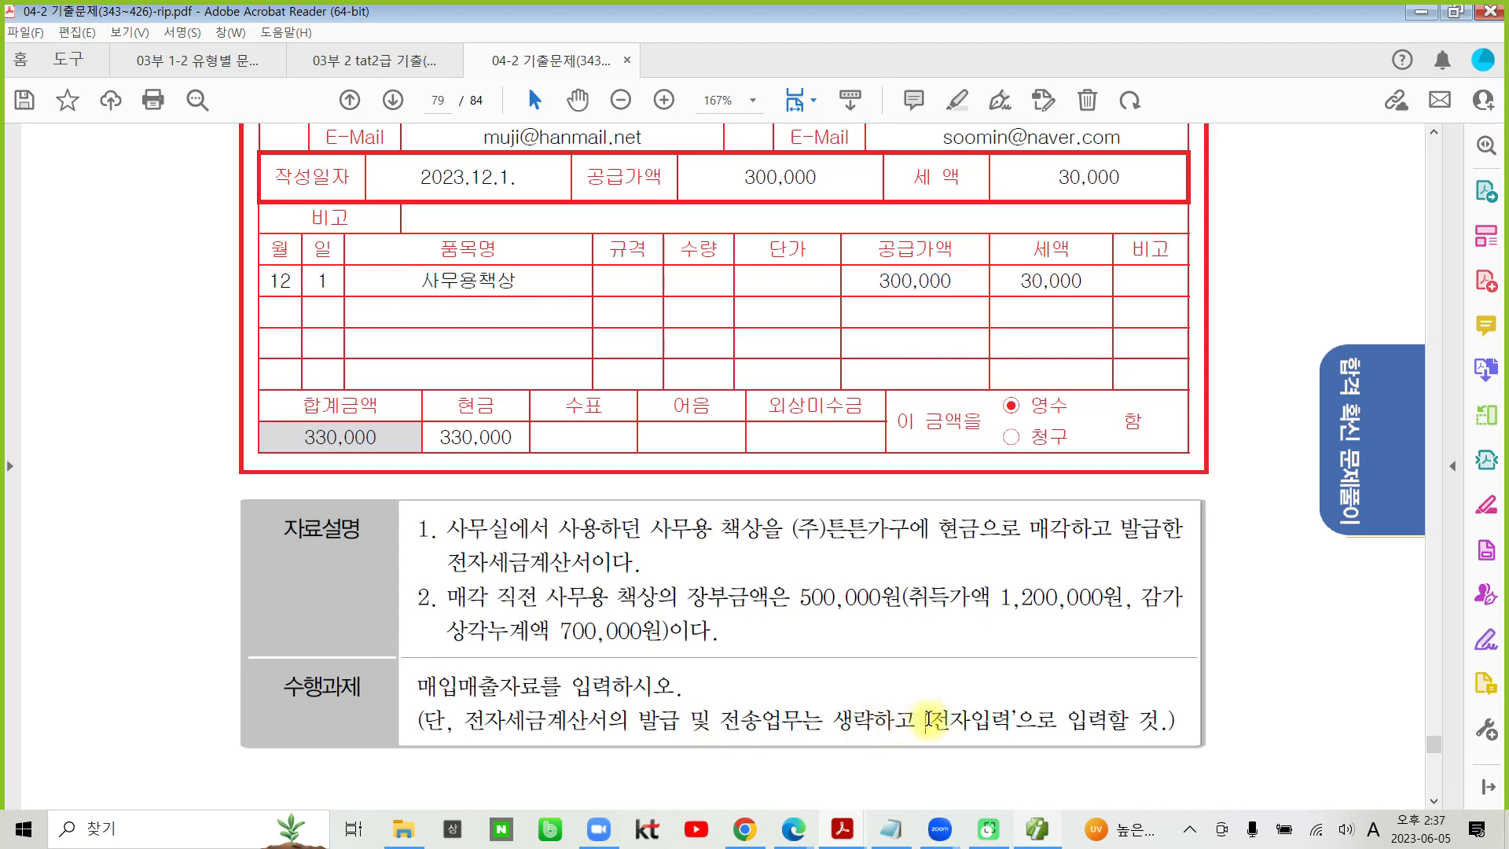
{"action": "left_click_drag", "start_coordinate": [928, 719], "coordinate": [1013, 721]}
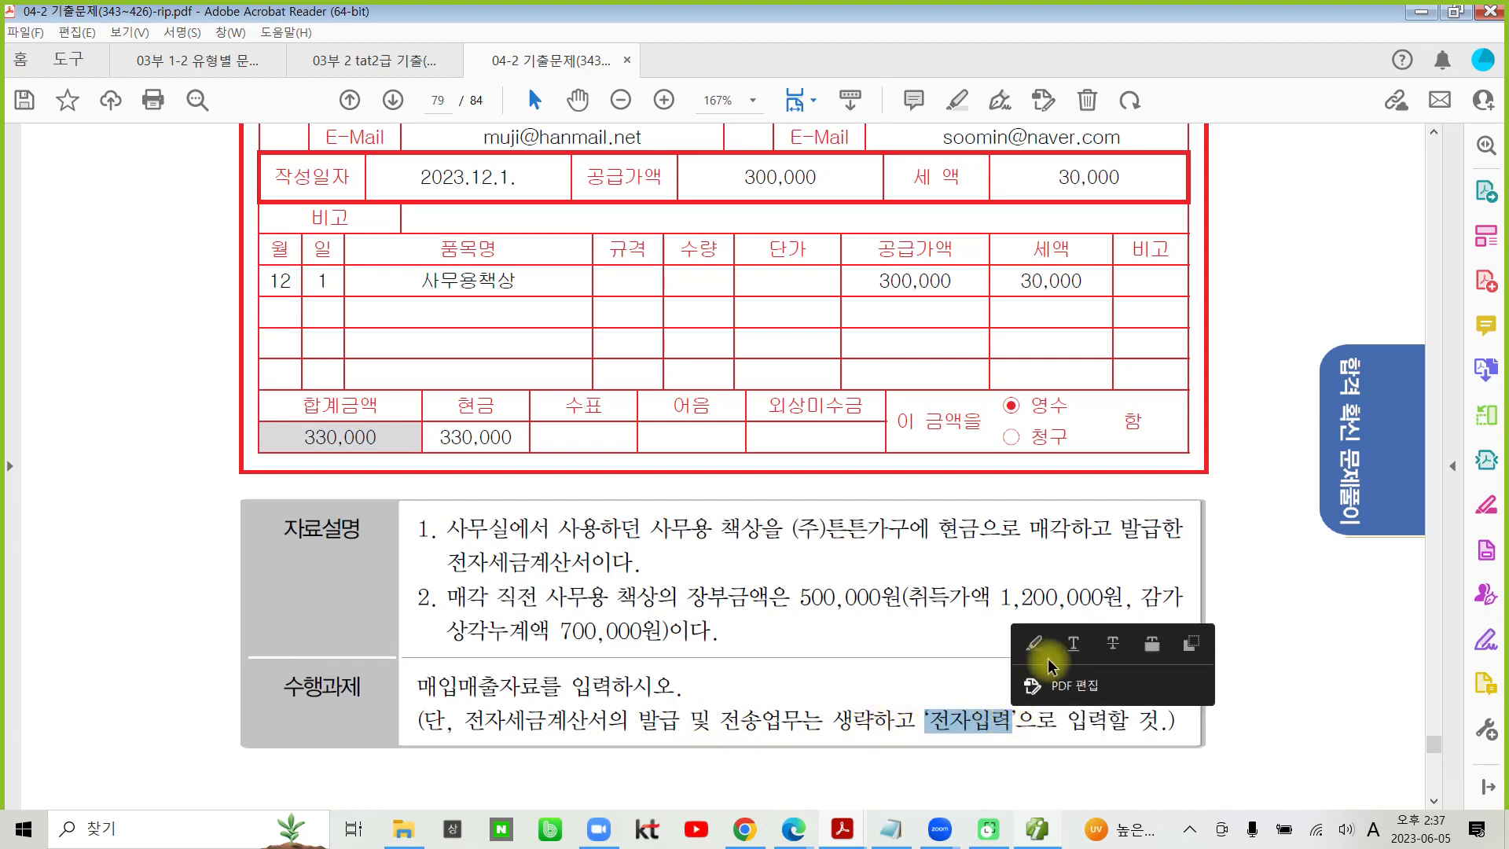
{"action": "left_click", "coordinate": [1034, 644]}
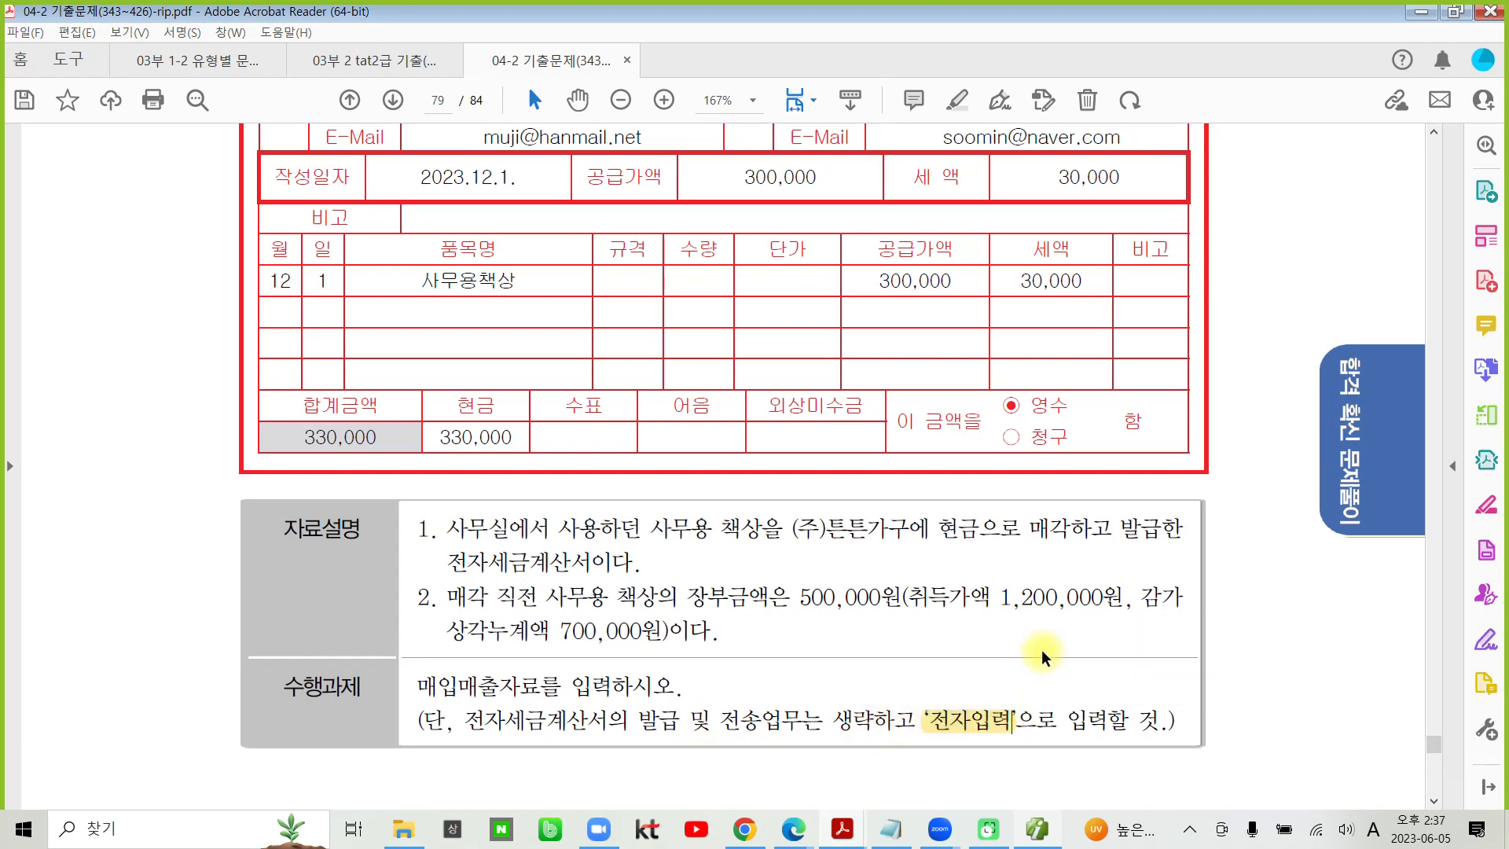
{"action": "left_click_drag", "start_coordinate": [653, 528], "coordinate": [784, 529]}
{"action": "left_click", "coordinate": [794, 629]}
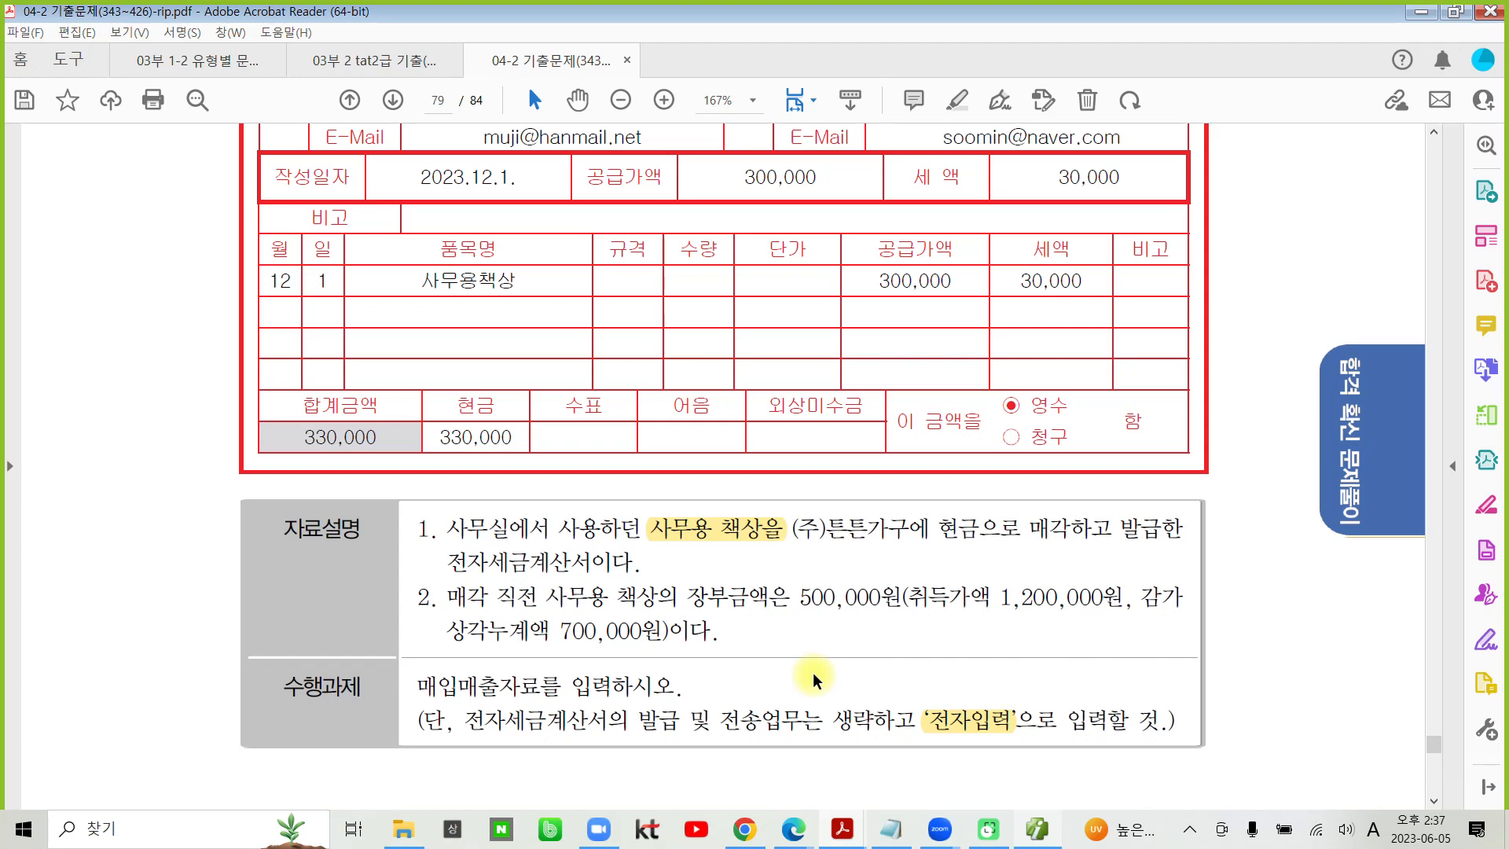
- Highlight '취득가액 1,200,000원' and '감가상각누계액 700,000원' in the second item of the 자료설명
{"action": "left_click_drag", "start_coordinate": [909, 598], "coordinate": [1050, 600]}
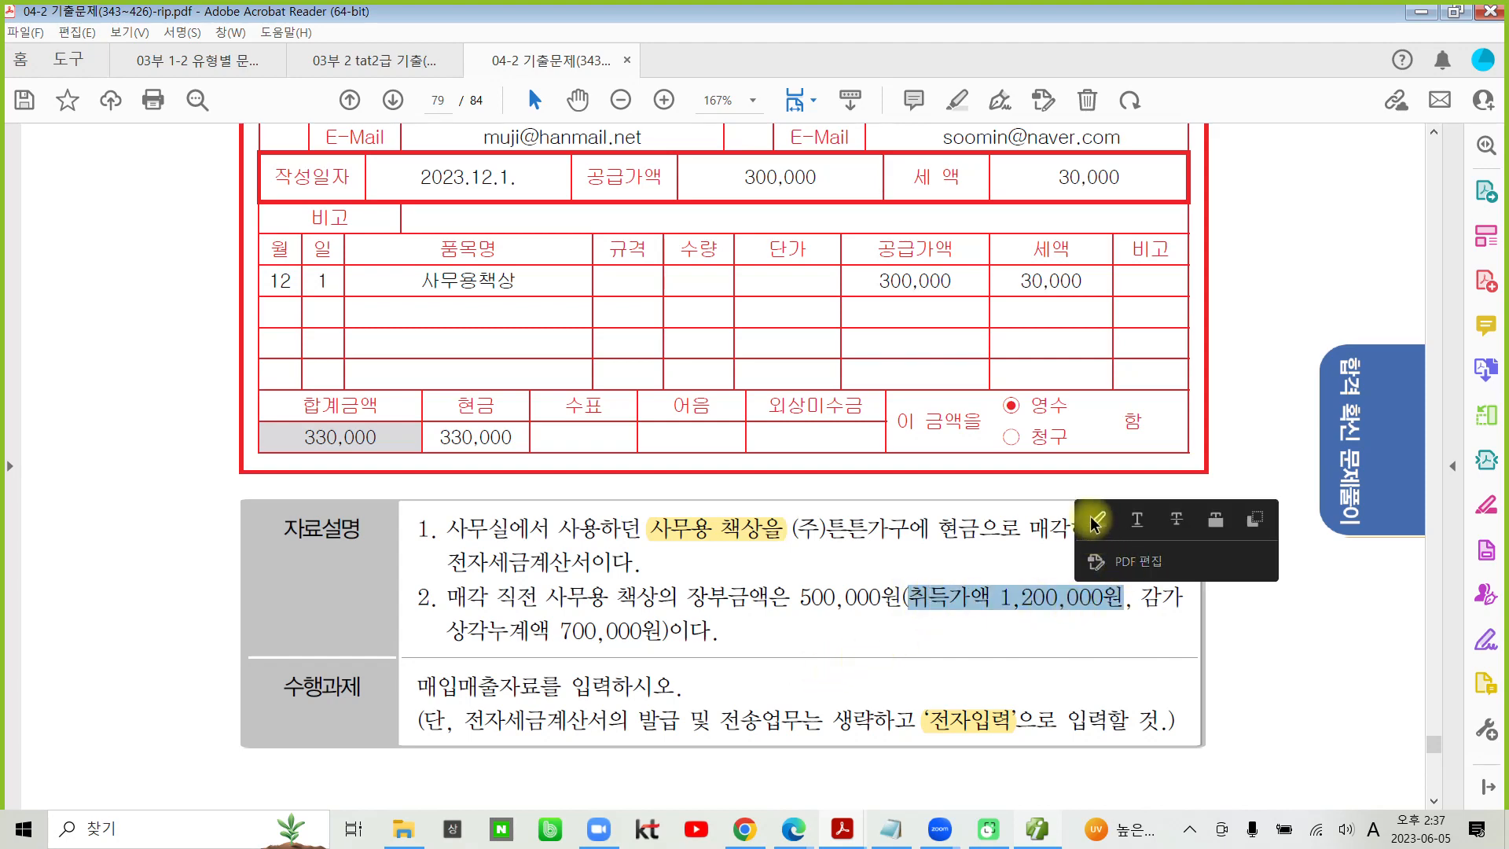
{"action": "left_click", "coordinate": [1094, 520]}
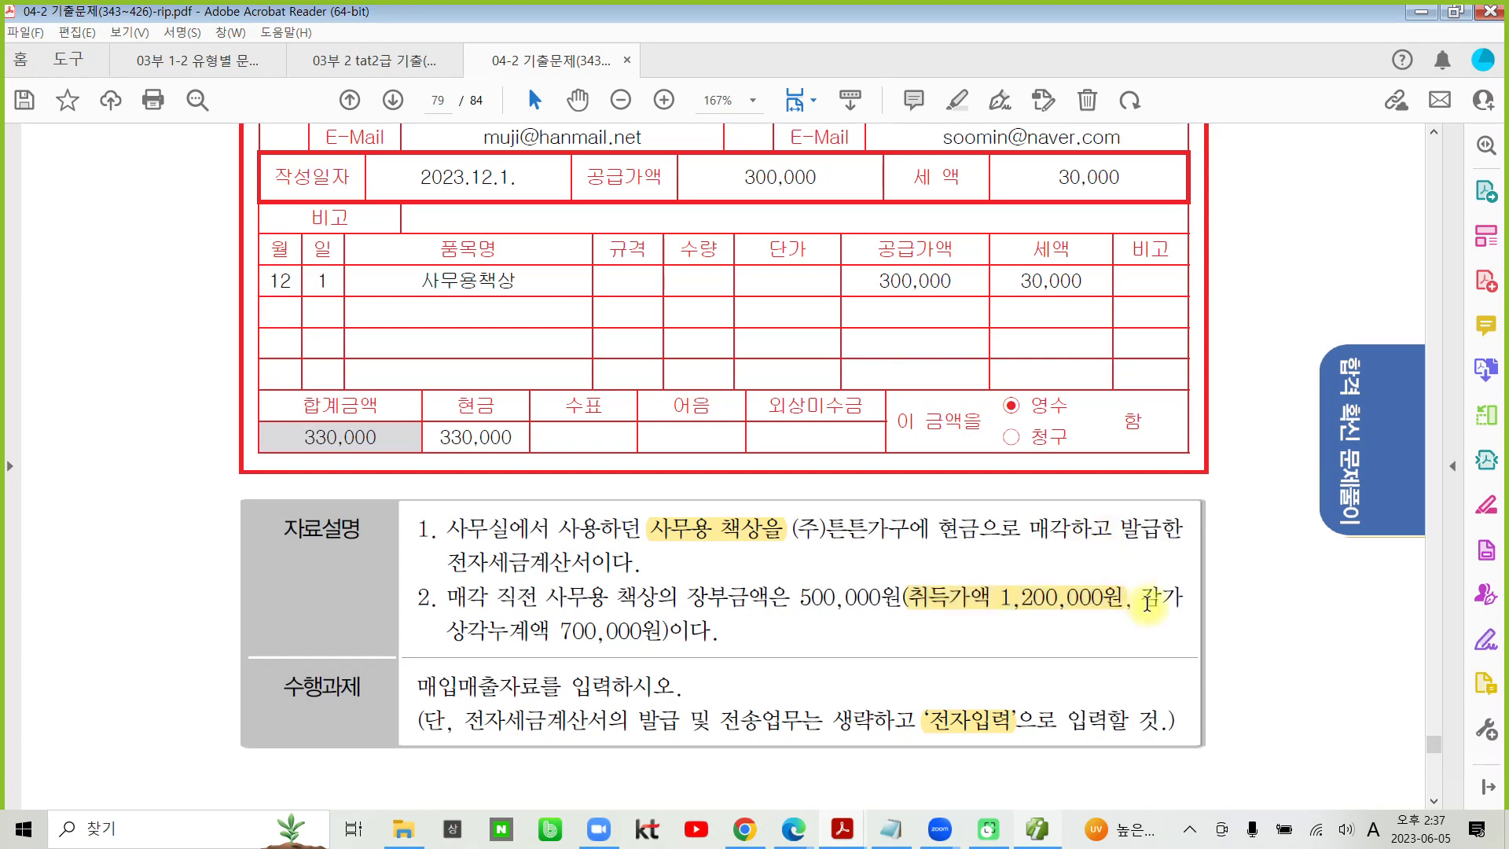
{"action": "left_click_drag", "start_coordinate": [1141, 601], "coordinate": [662, 638]}
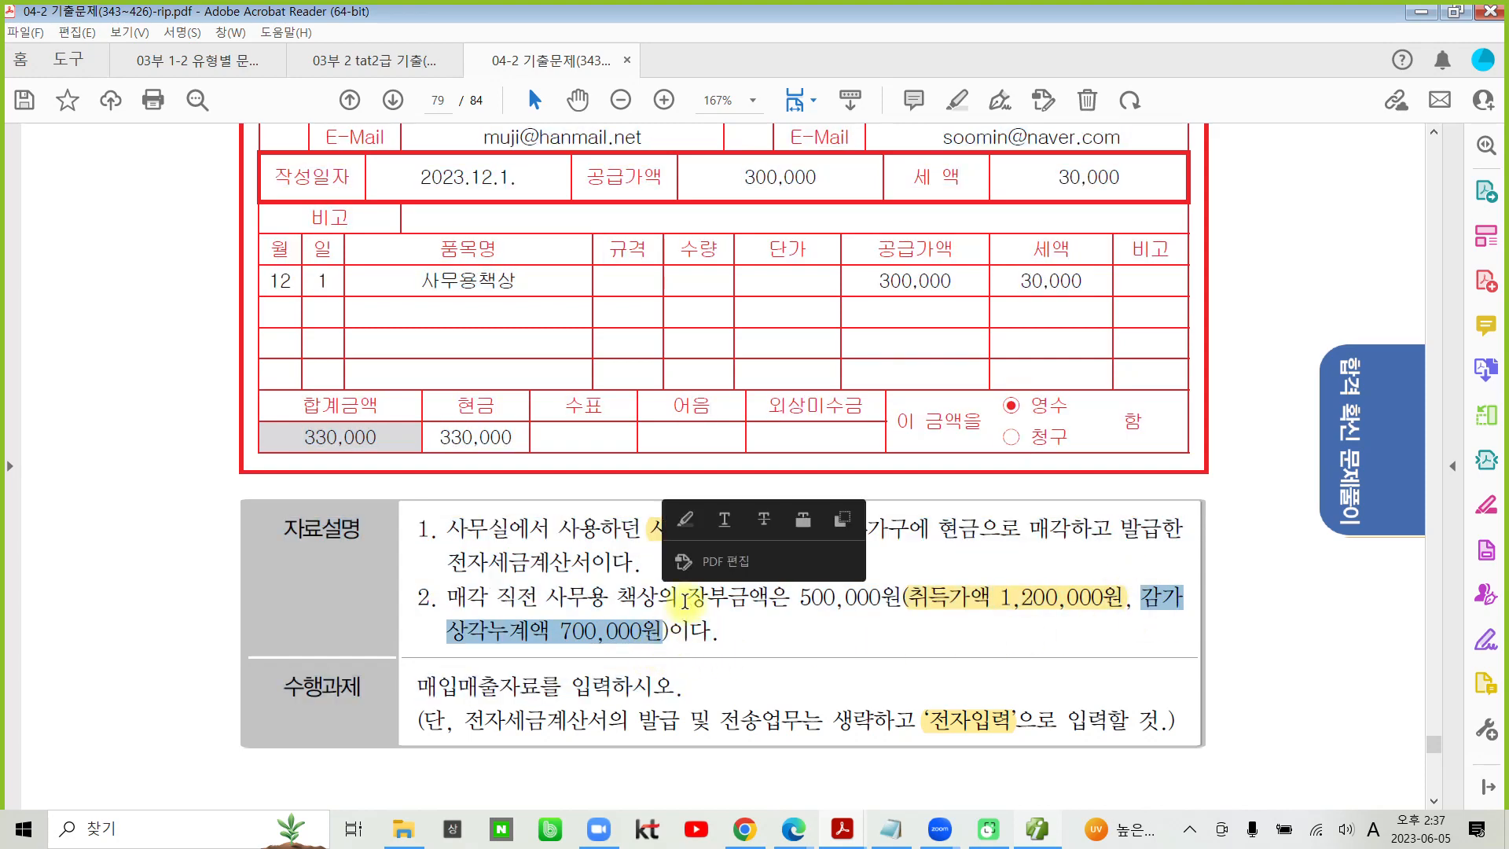
{"action": "left_click", "coordinate": [685, 520]}
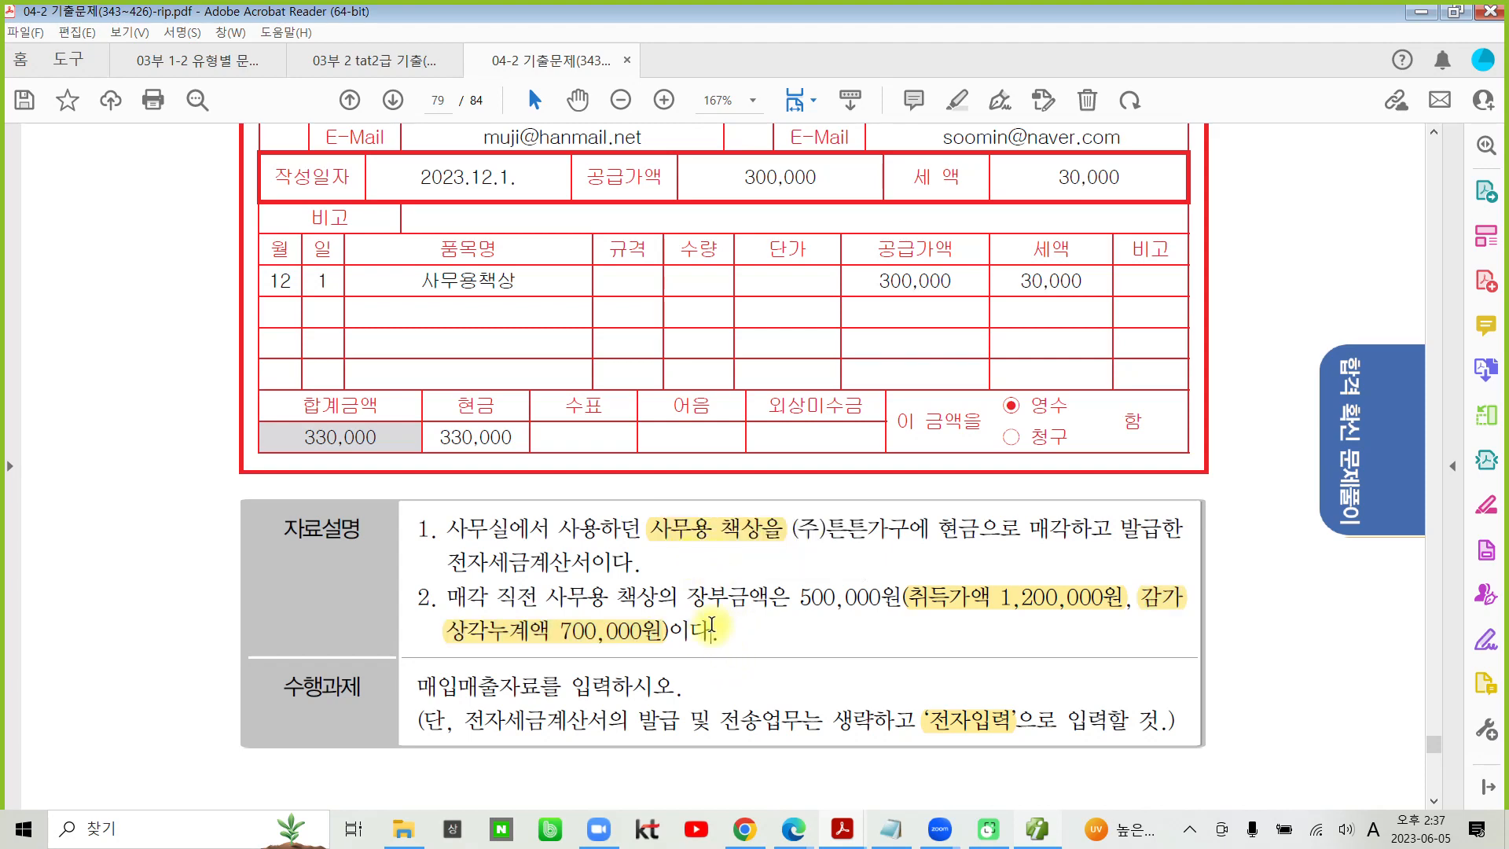
- Highlight the 작성일자 2023.12.1. on the tax invoice
{"action": "scroll", "coordinate": [715, 620], "scroll_direction": "up", "scroll_amount": 3}
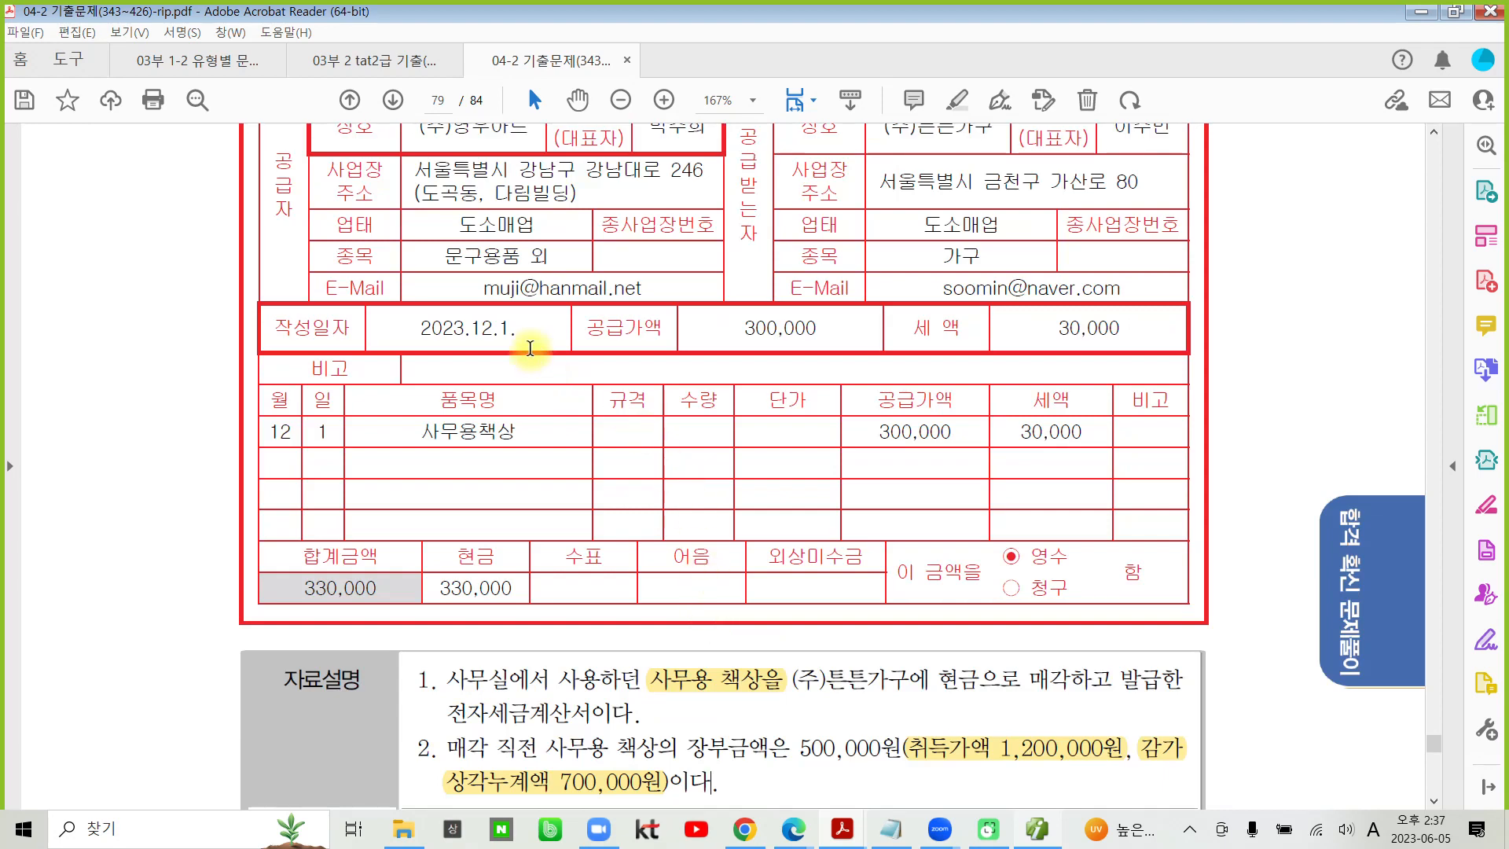
{"action": "left_click_drag", "start_coordinate": [517, 330], "coordinate": [414, 328]}
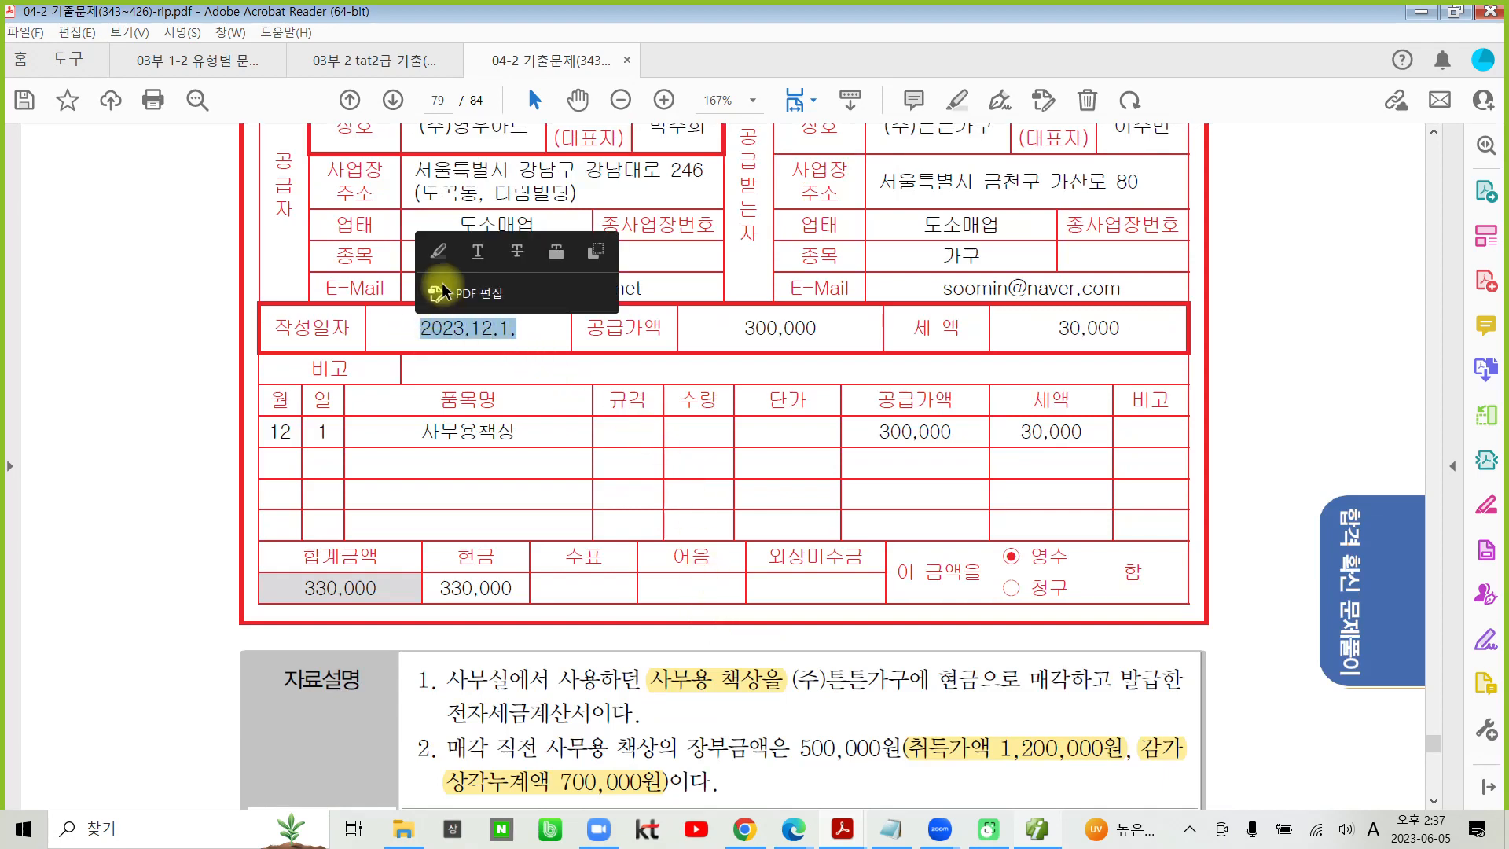
{"action": "left_click", "coordinate": [452, 260]}
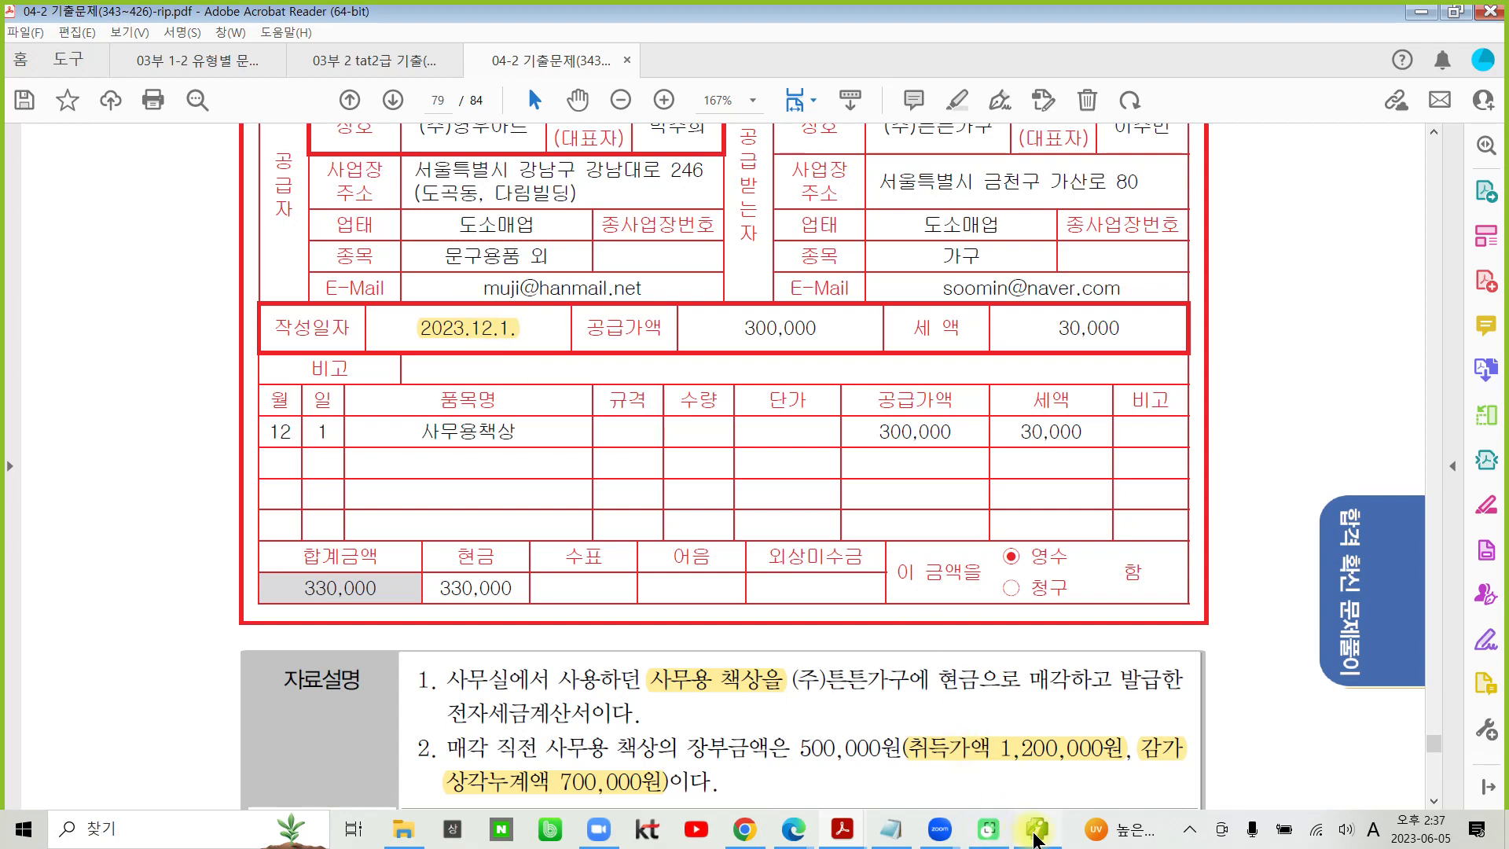
- Switch to Smart A and start a sales entry dated December 01 with 유형 11 과세
{"action": "left_click", "coordinate": [1036, 833]}
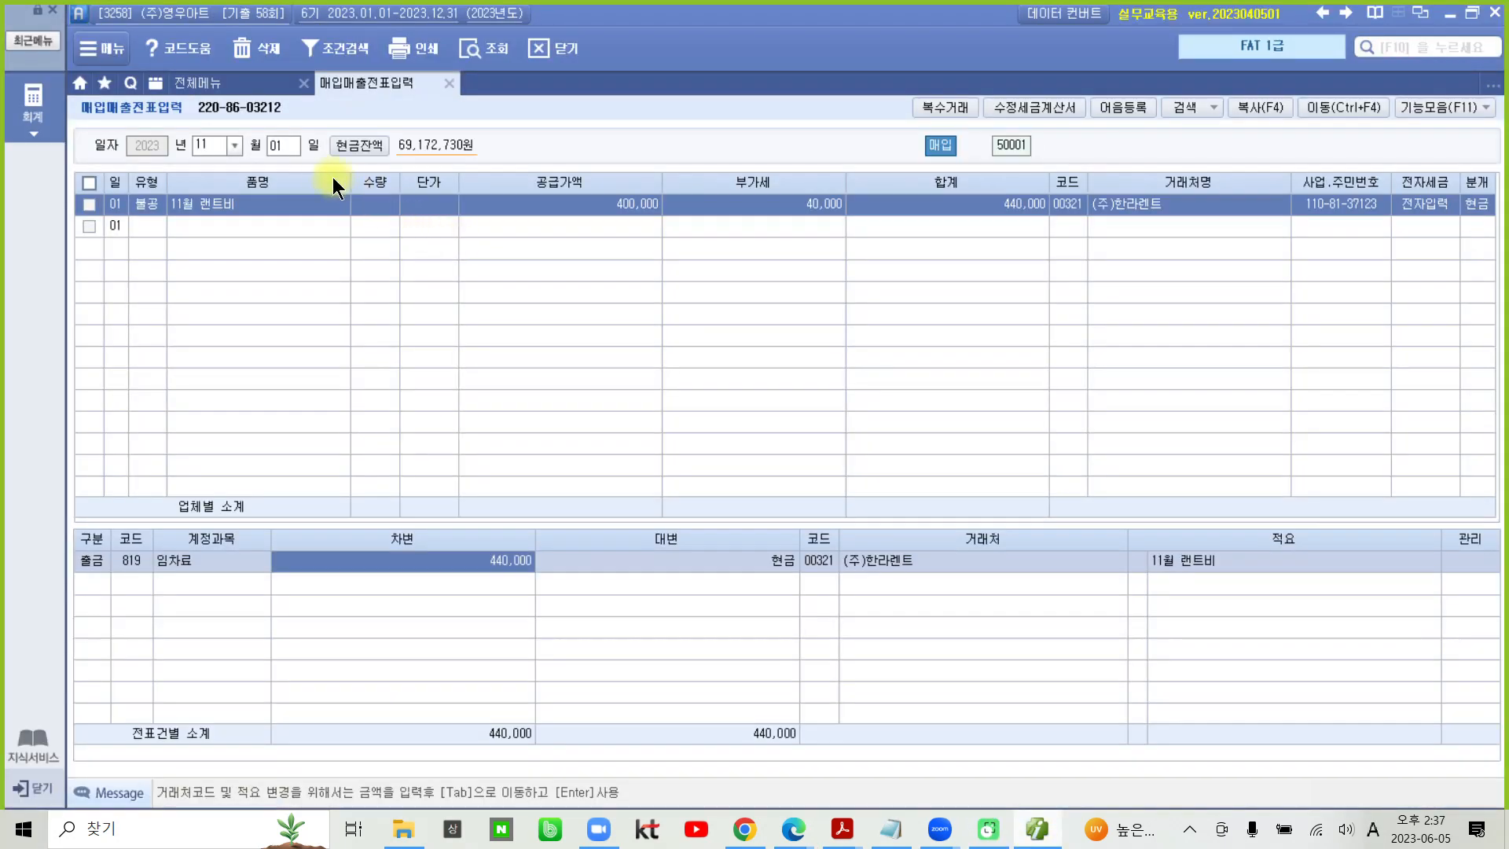
{"action": "left_click", "coordinate": [233, 145]}
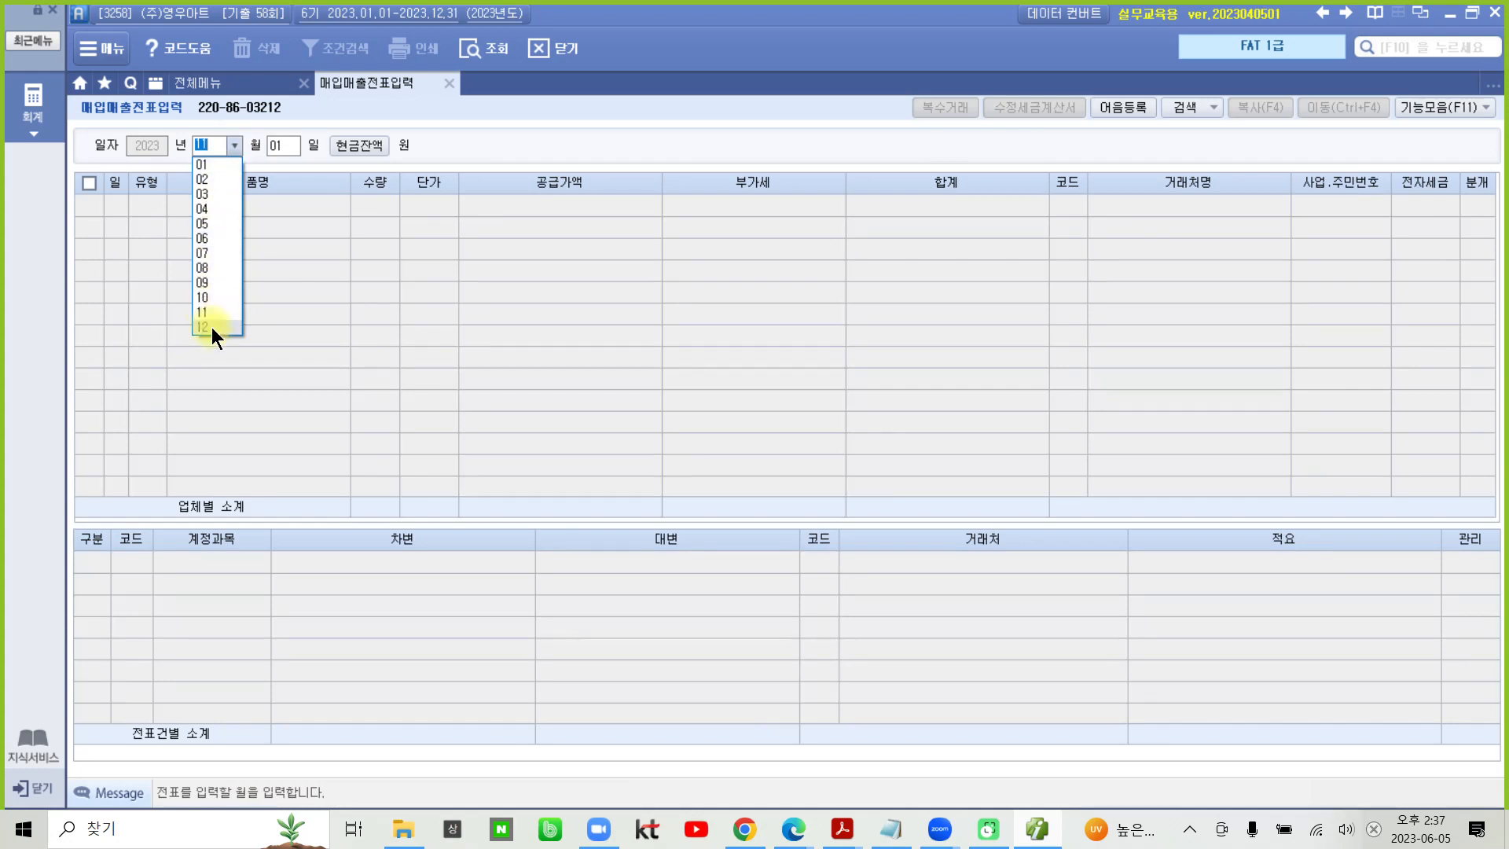
{"action": "left_click", "coordinate": [214, 328]}
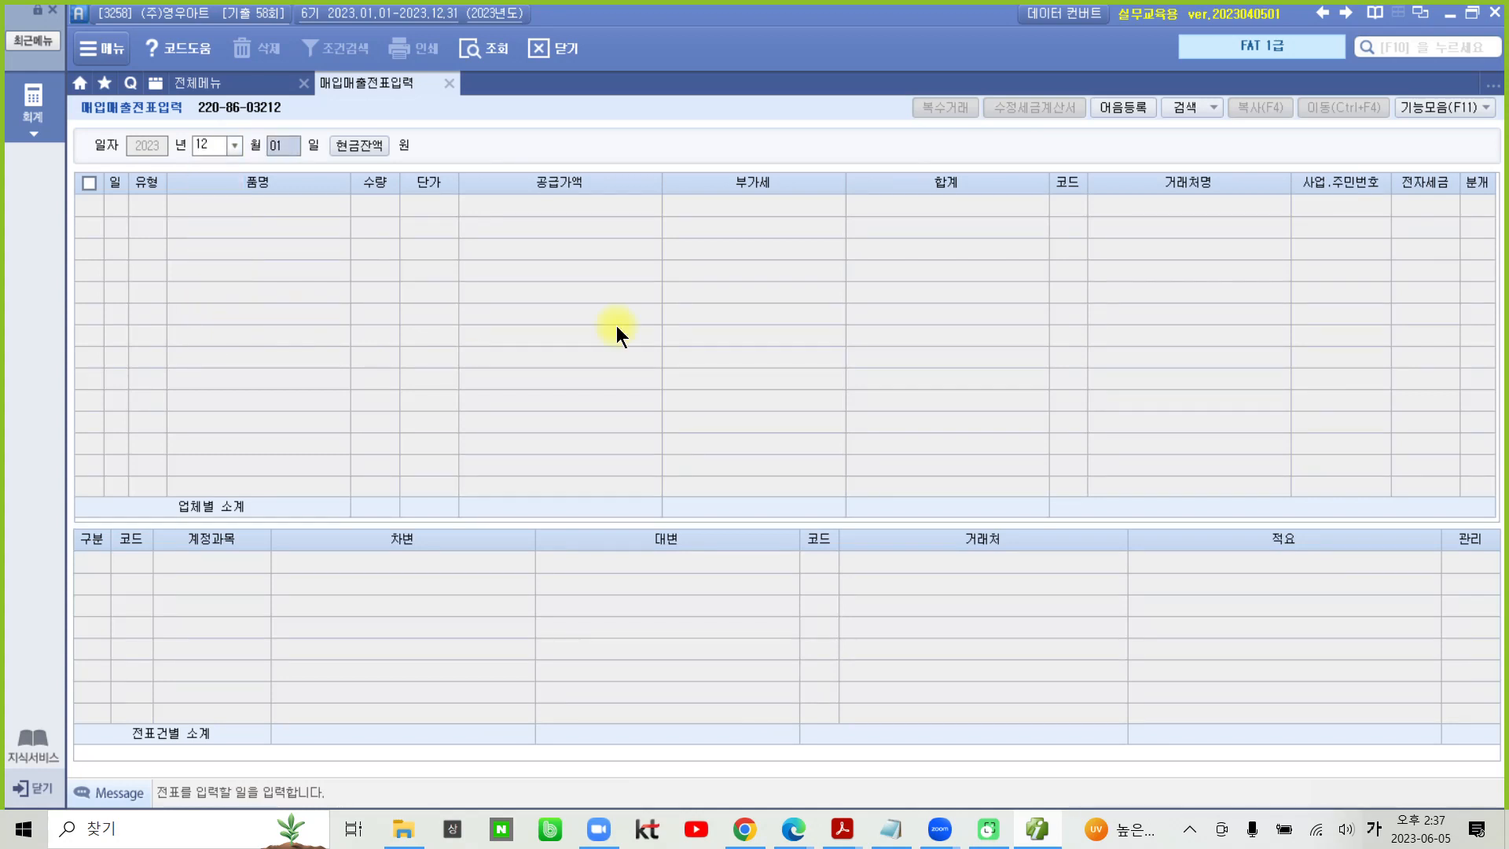
{"action": "key", "text": "Return"}
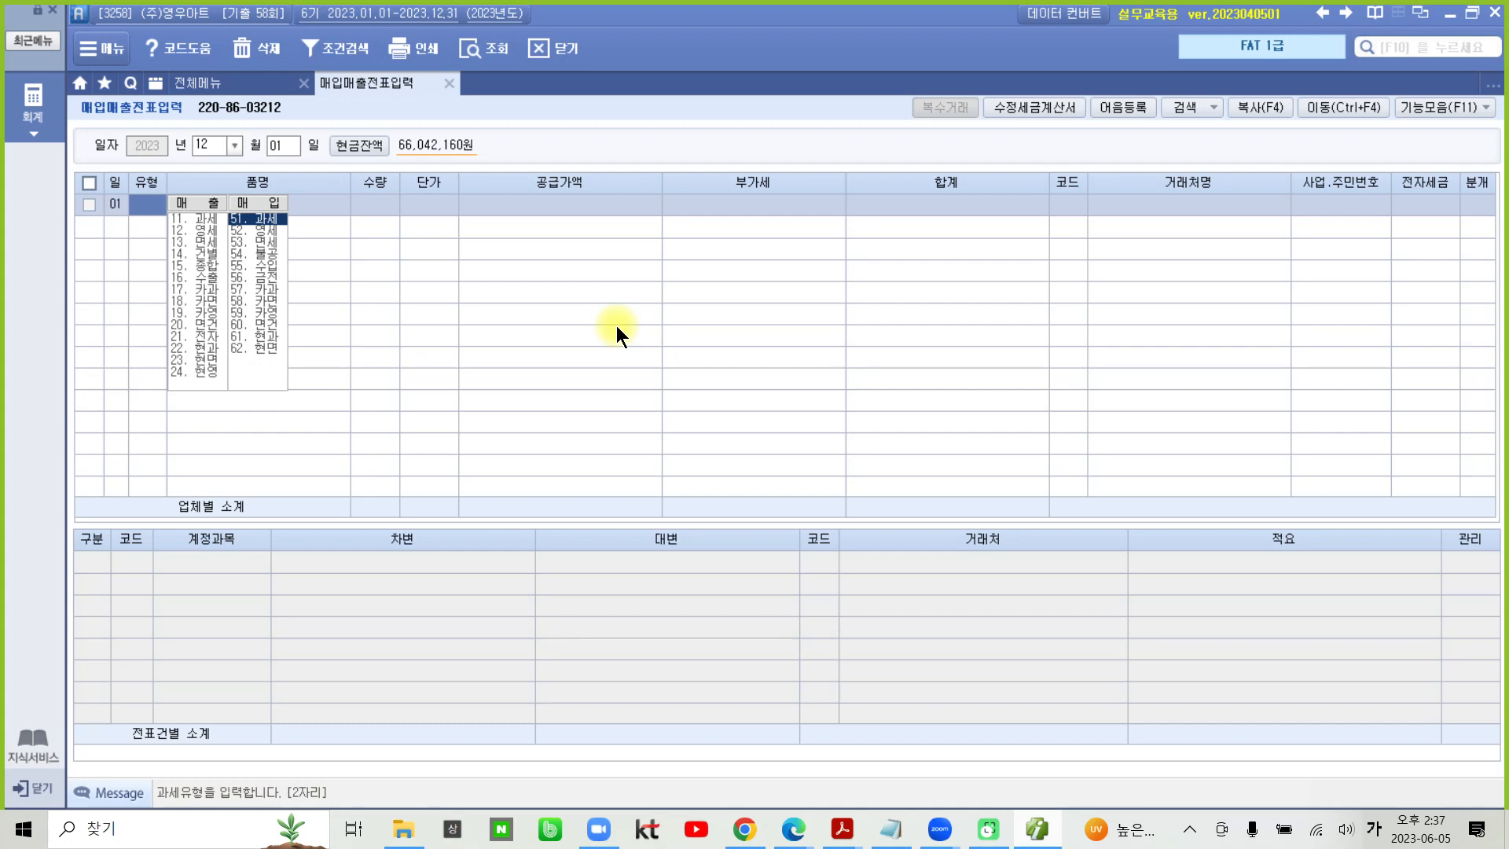
{"action": "type", "text": "11"}
{"action": "key", "text": "Return"}
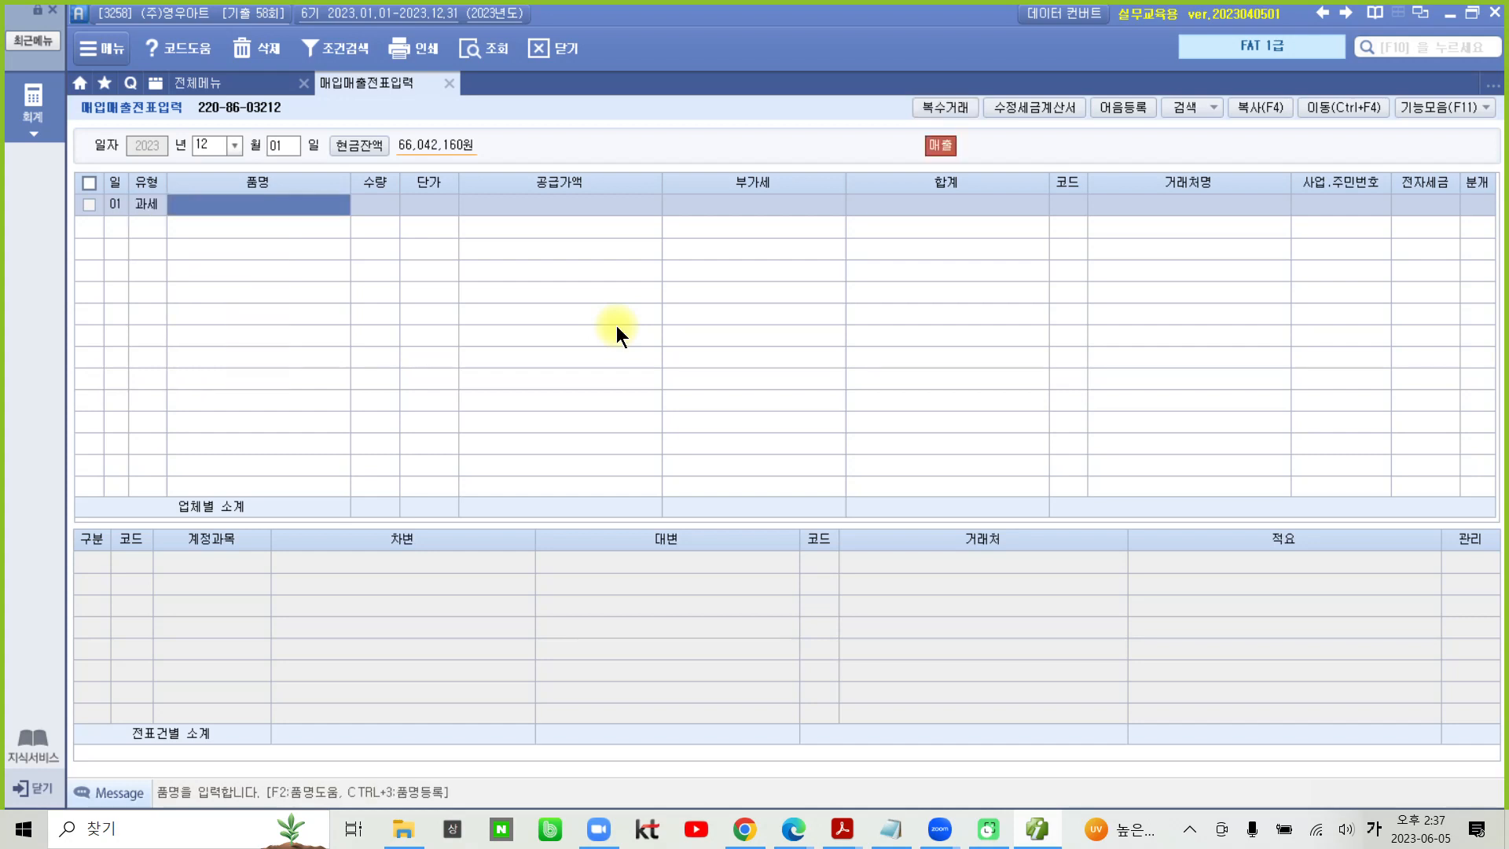
- Enter 사무용 책상 as the 품명 and 300,000 as the 공급가액, leaving 수량 and 단가 blank
{"action": "type", "text": "사무용 재"}
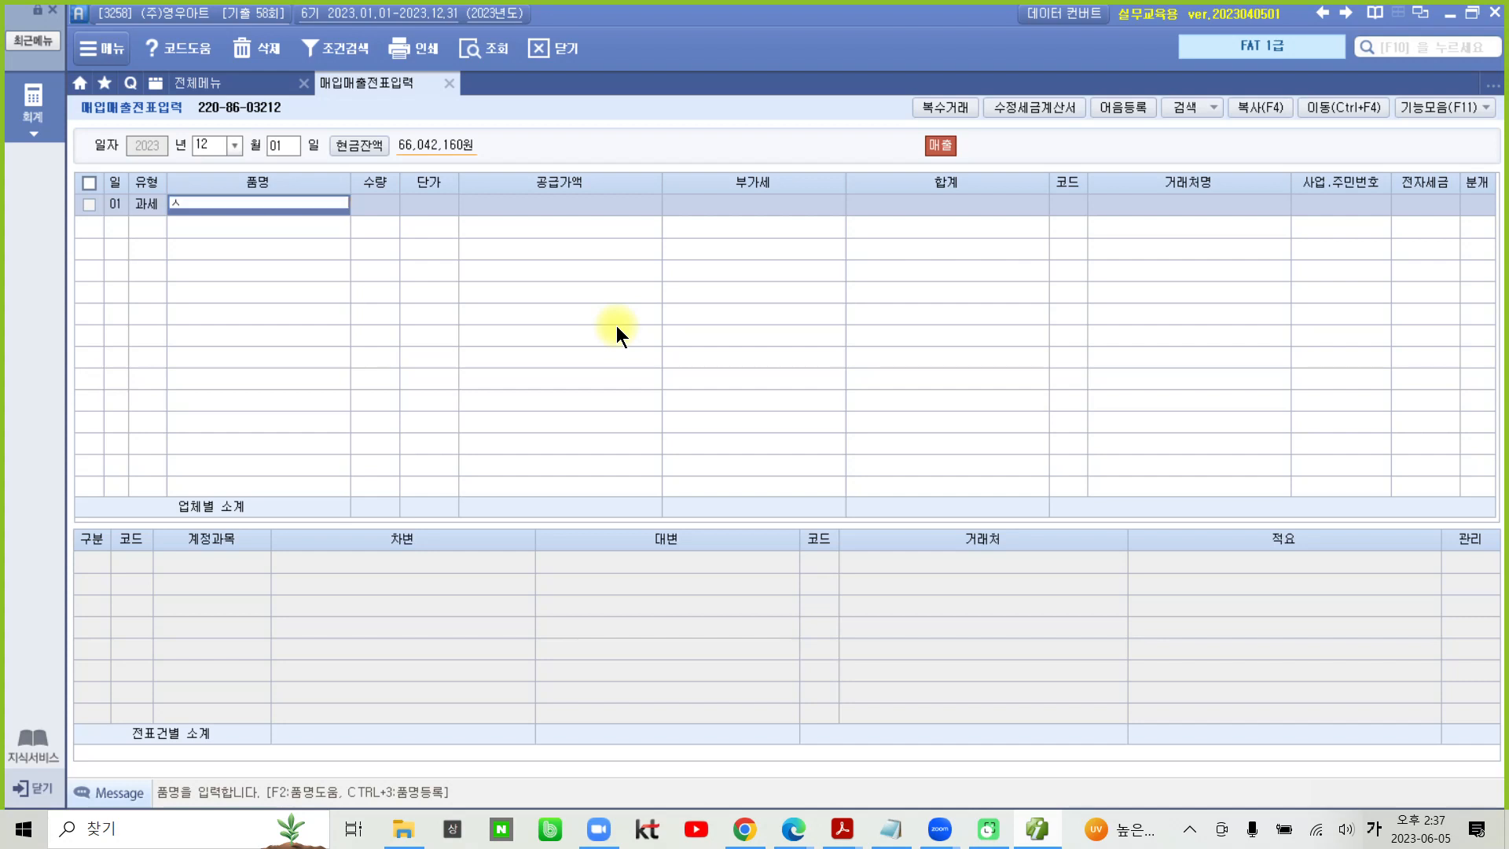
{"action": "type", "text": "상"}
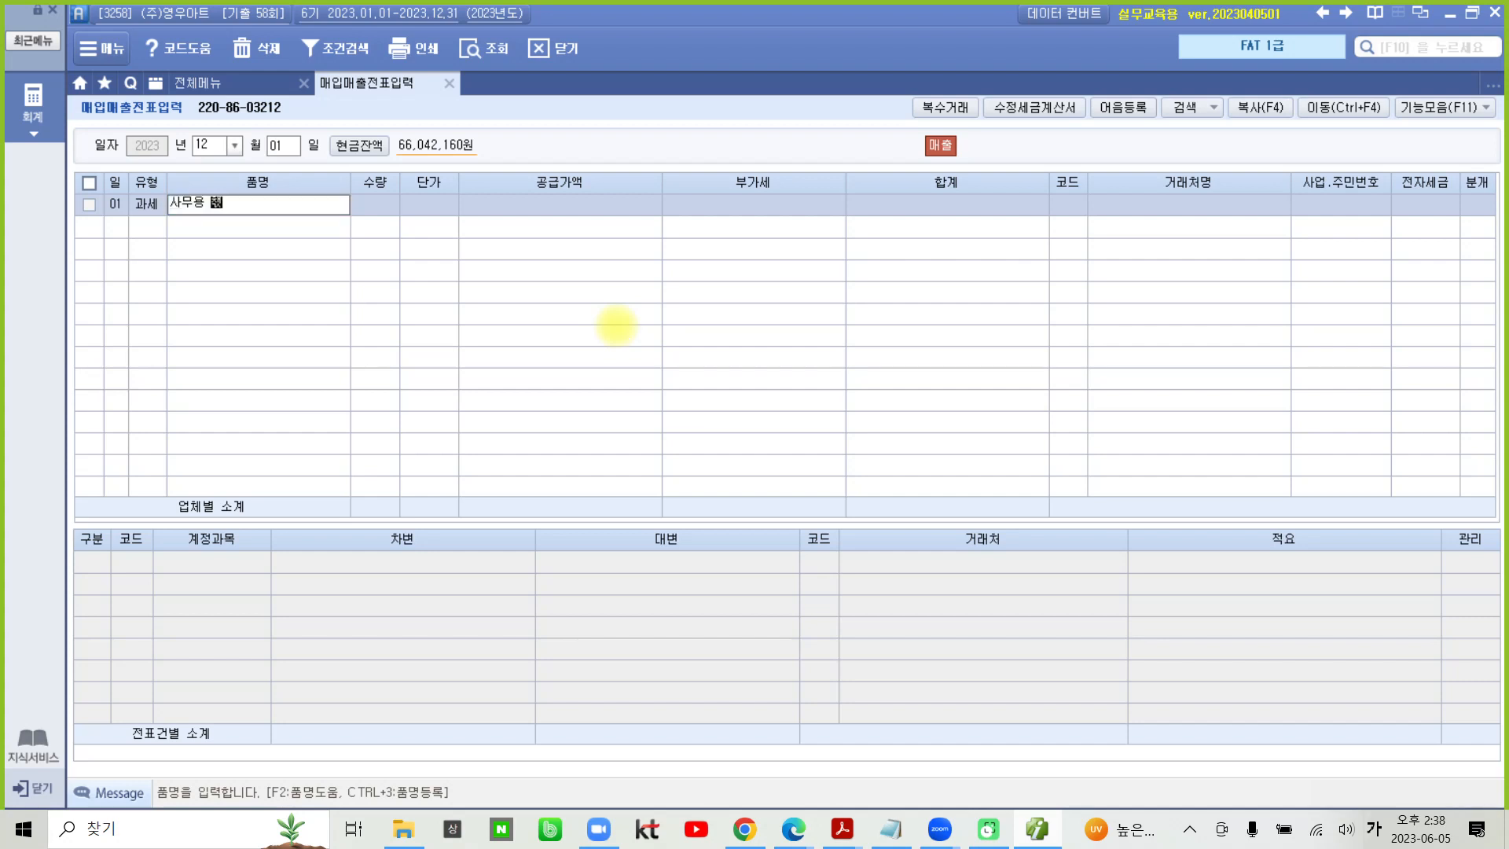
{"action": "key", "text": "Return"}
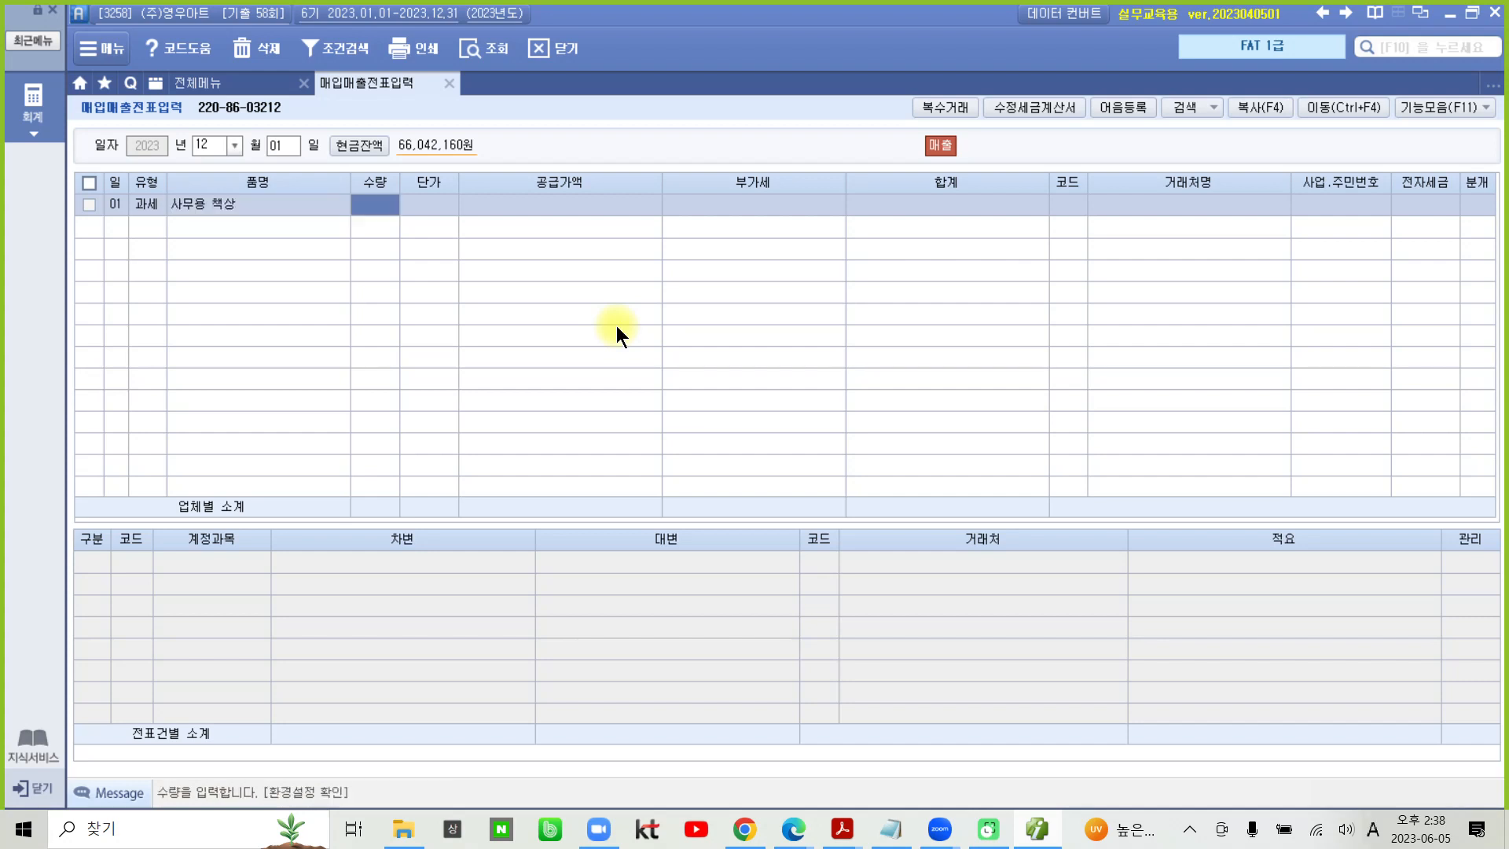
{"action": "key", "text": "Return"}
{"action": "key", "text": "Return"}
{"action": "type", "text": "3"}
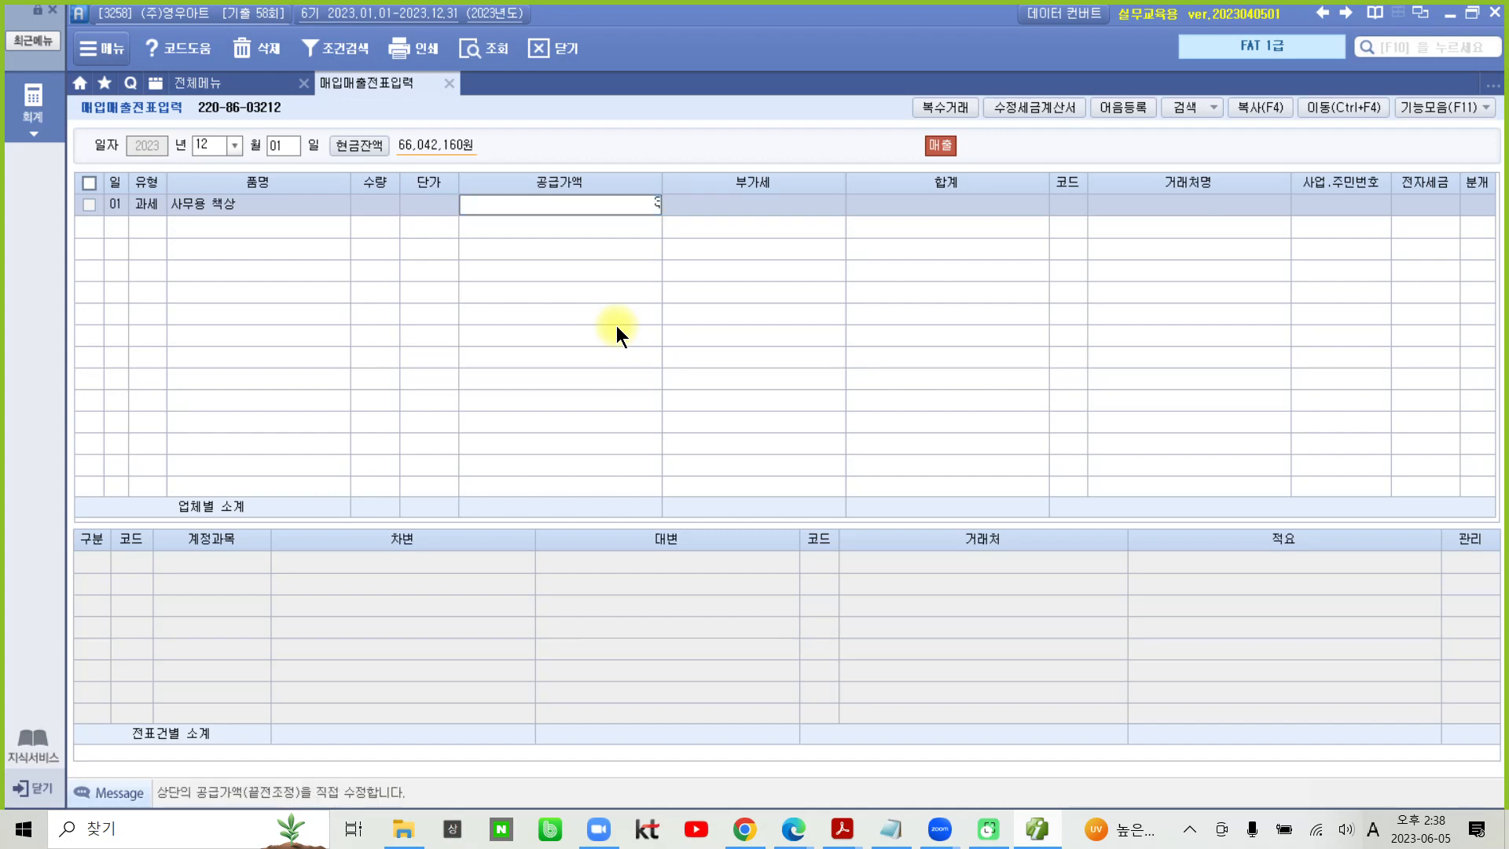
{"action": "type", "text": "00,000"}
{"action": "key", "text": "Return"}
{"action": "key", "text": "Return"}
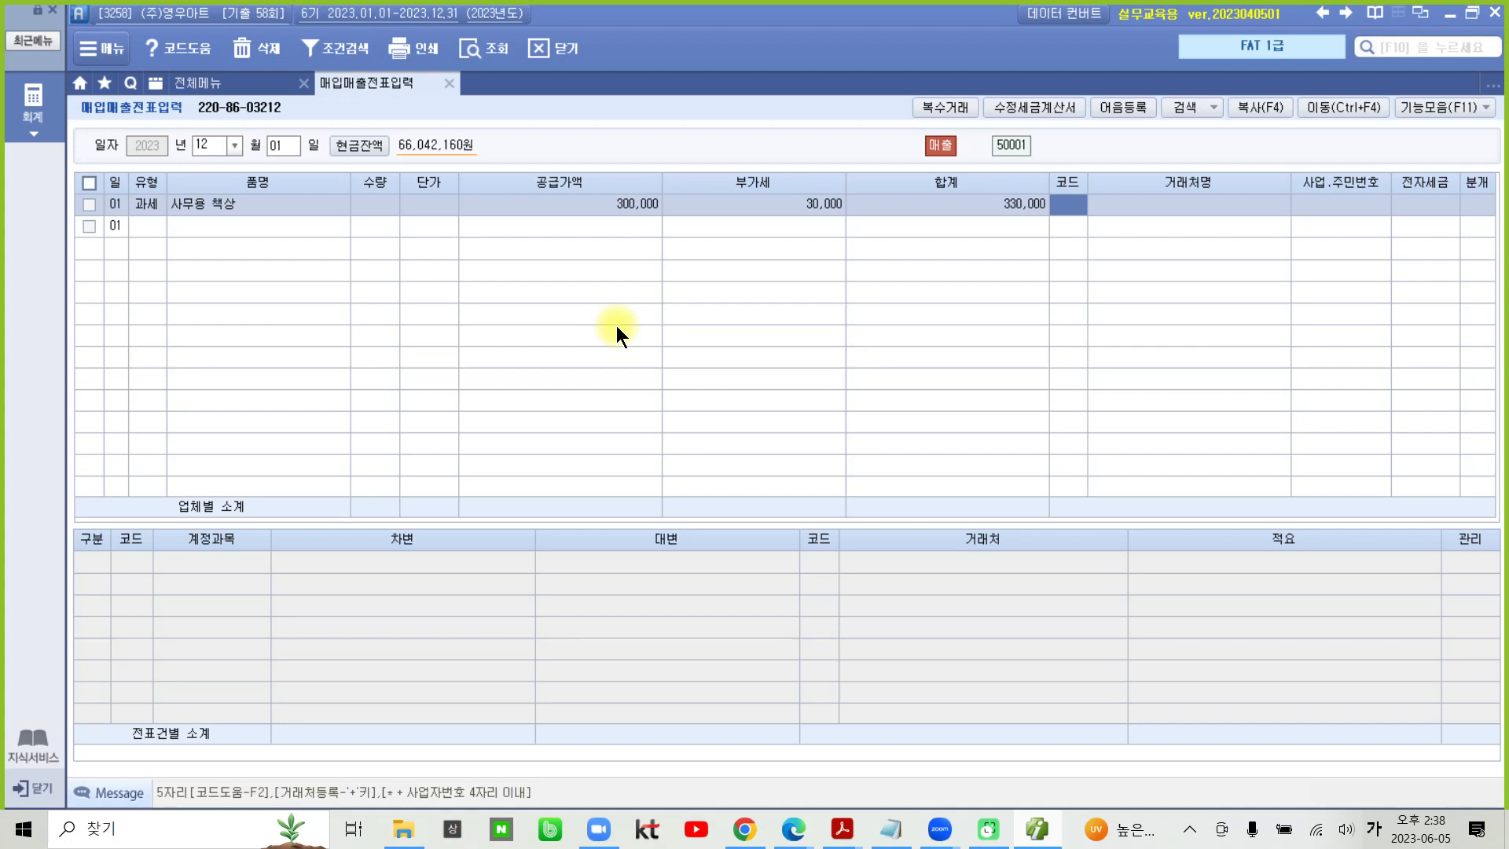
- Set the 거래처 of the 사무용 책상 sale to (주)튼튼가구 by looking up 튼튼
{"action": "type", "text": "ㅌ"}
{"action": "type", "text": "튼튼"}
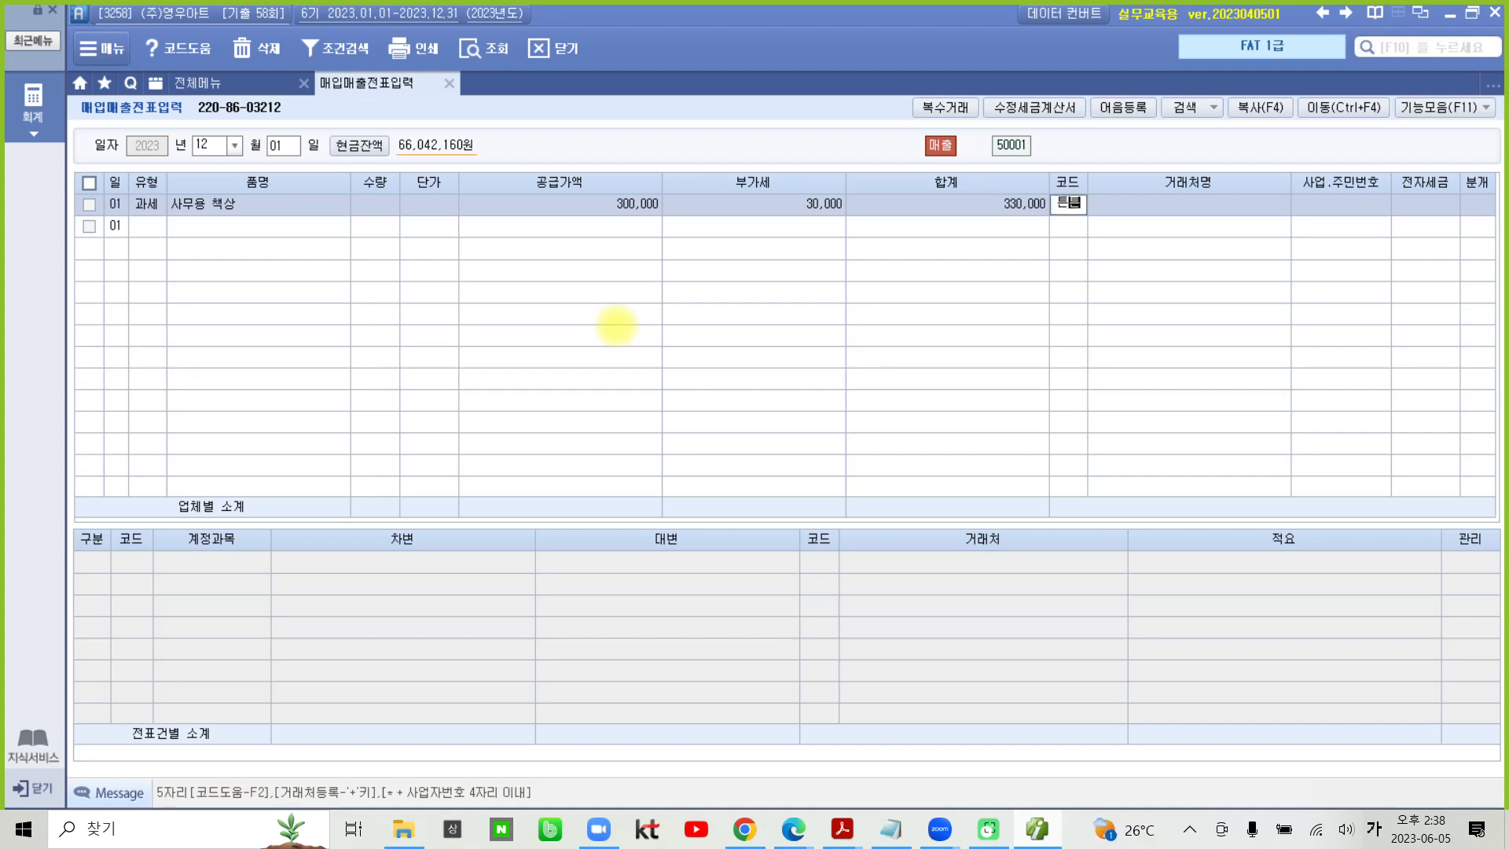
{"action": "key", "text": "Return"}
{"action": "key", "text": "Return"}
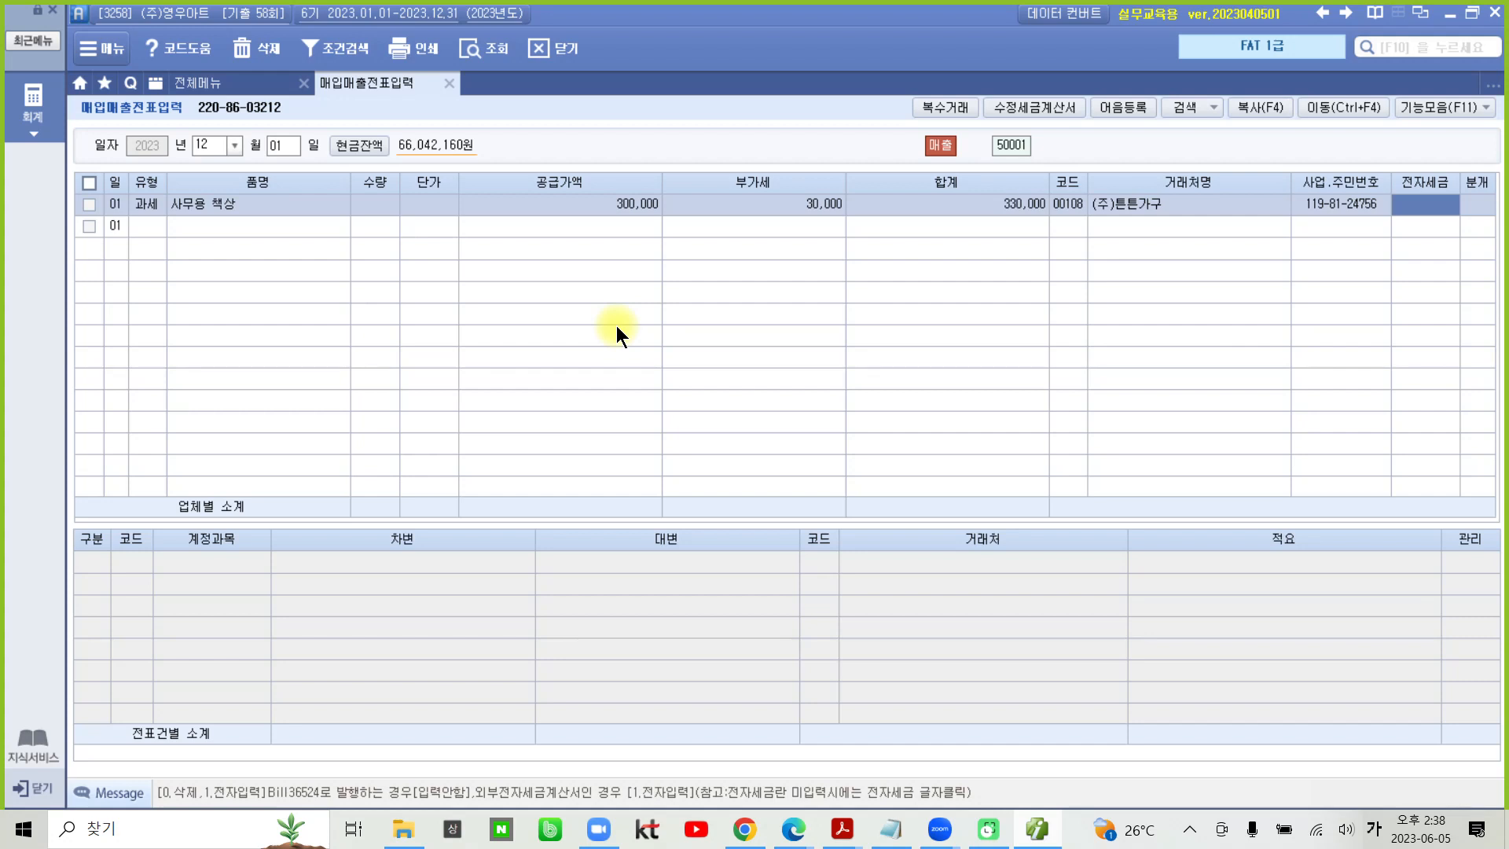
- Set the 전자세금 of the 사무용 책상 sale to 전자입력 and its 분개 to 혼합
{"action": "type", "text": "1"}
{"action": "key", "text": "Return"}
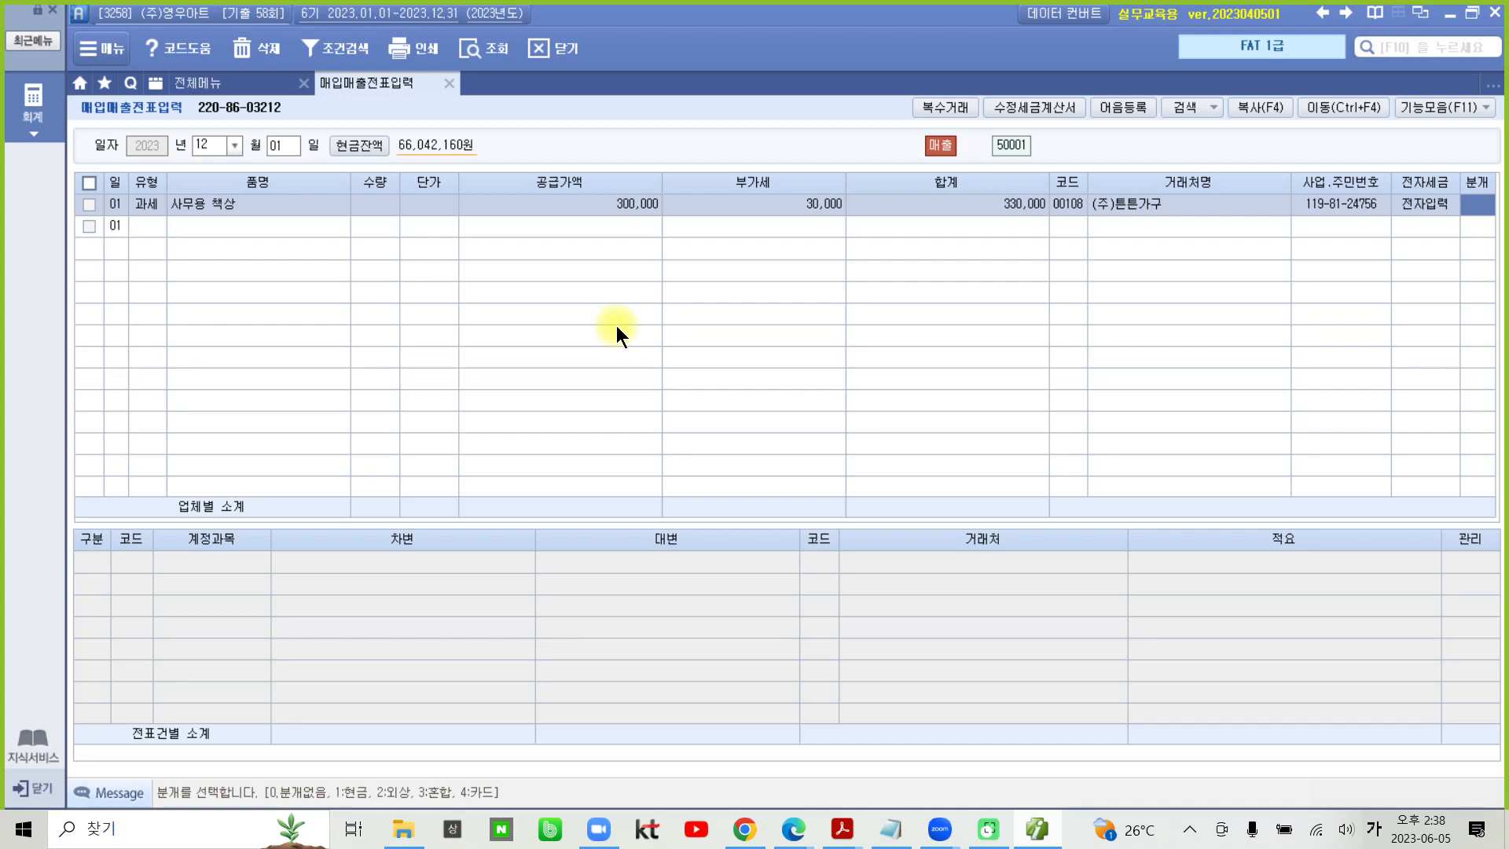
{"action": "type", "text": "3"}
{"action": "key", "text": "Return"}
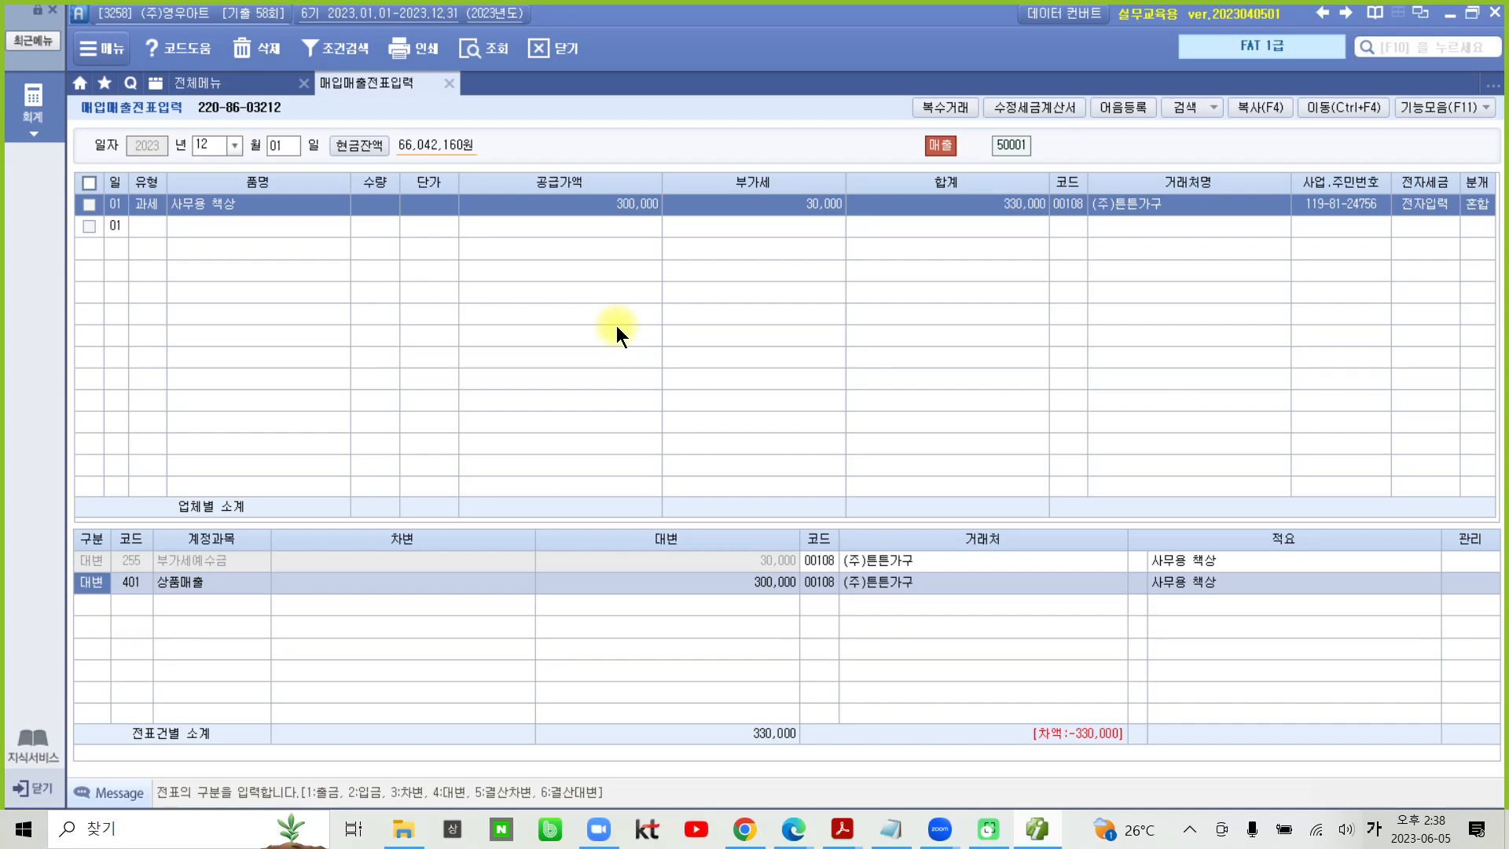
- Change the 상품매출 journal line to account 212 비품 with a 대변 amount of 1,200,000
{"action": "key", "text": "Return"}
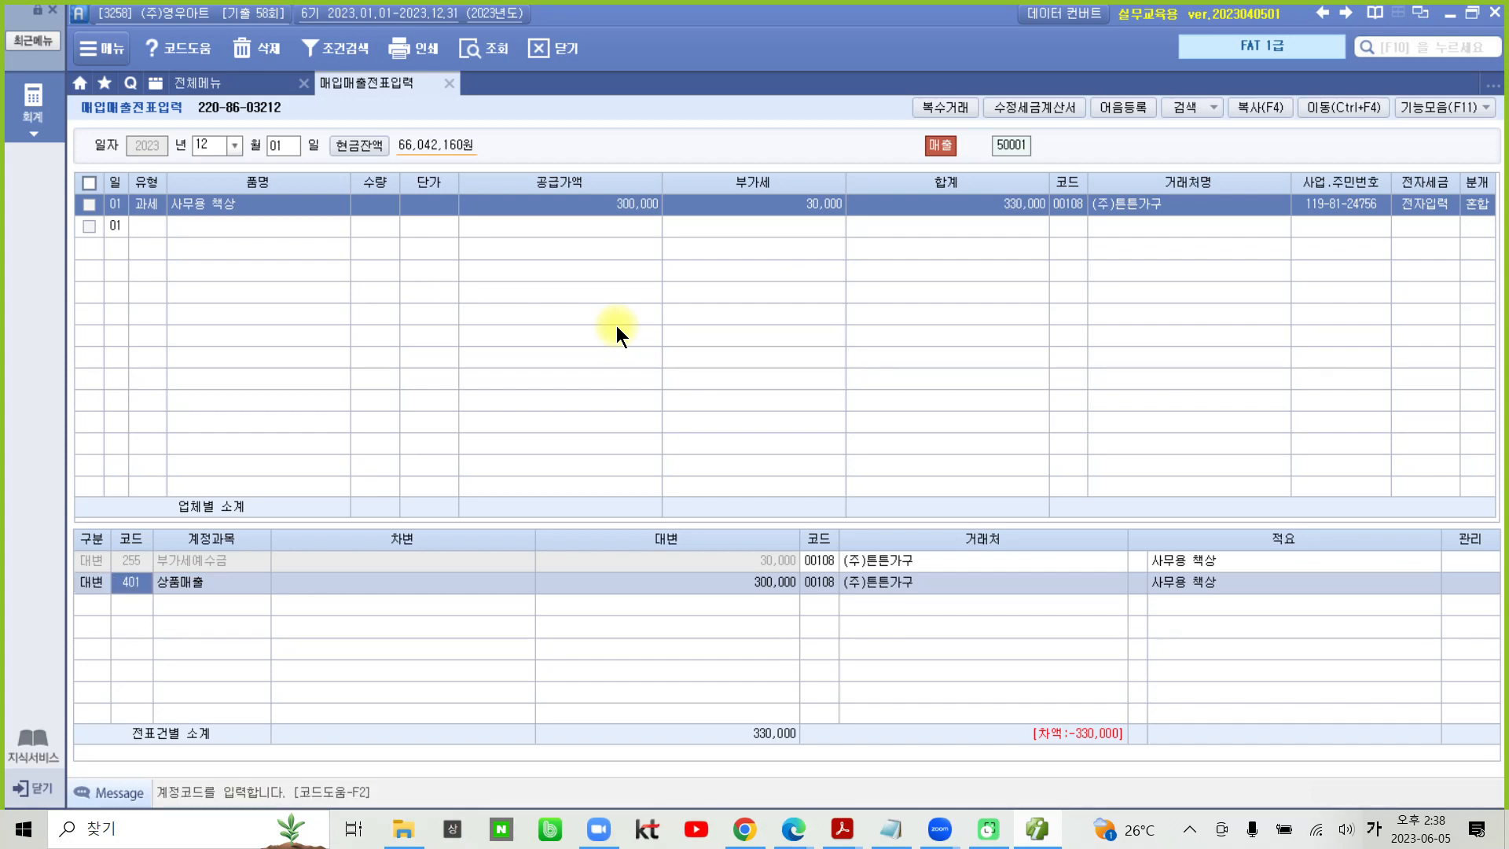
{"action": "key", "text": "Return"}
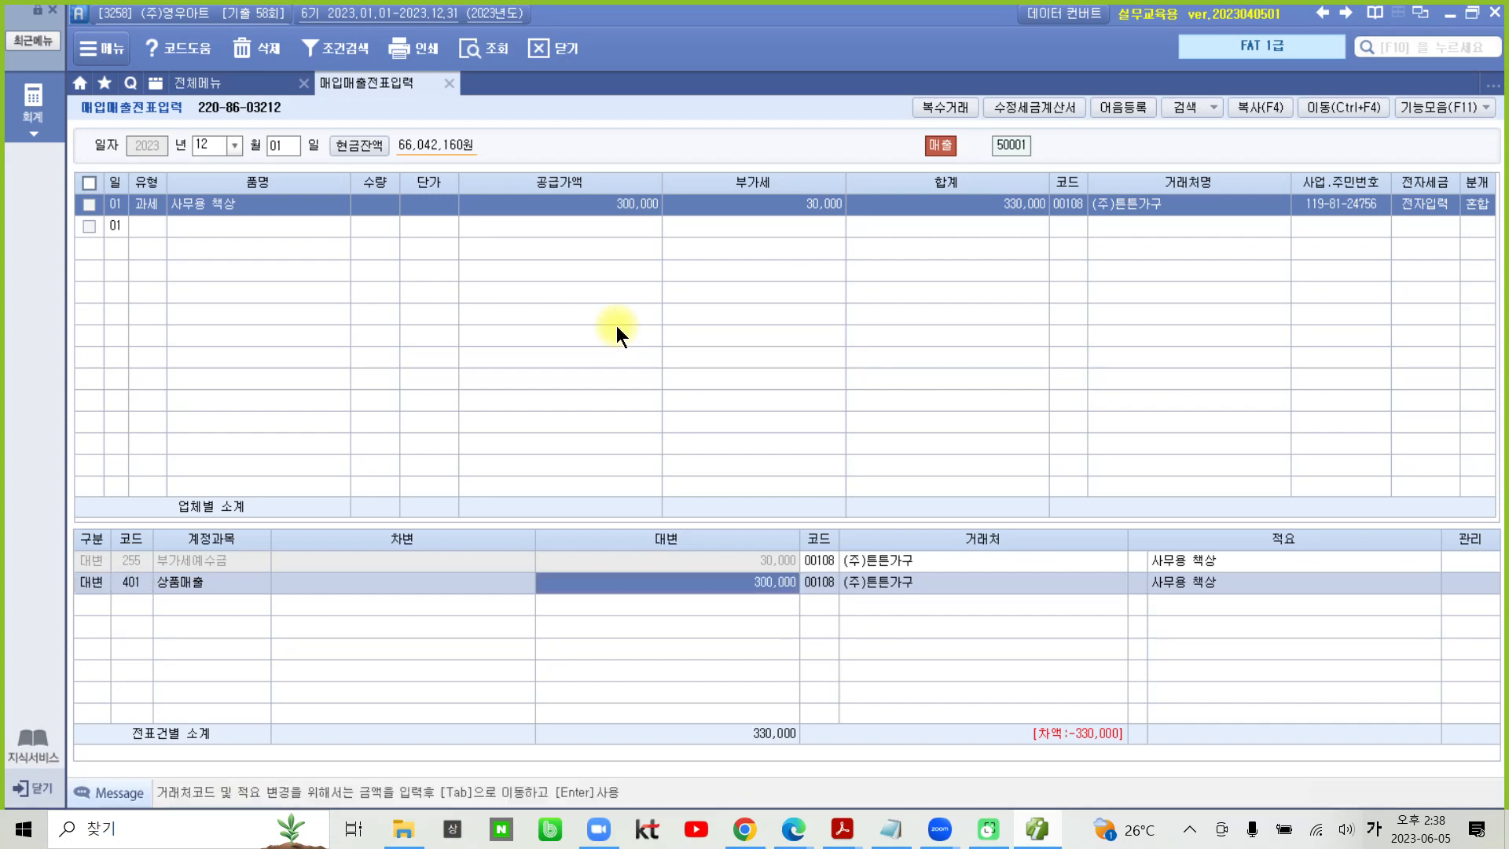
{"action": "key", "text": "shift+Tab"}
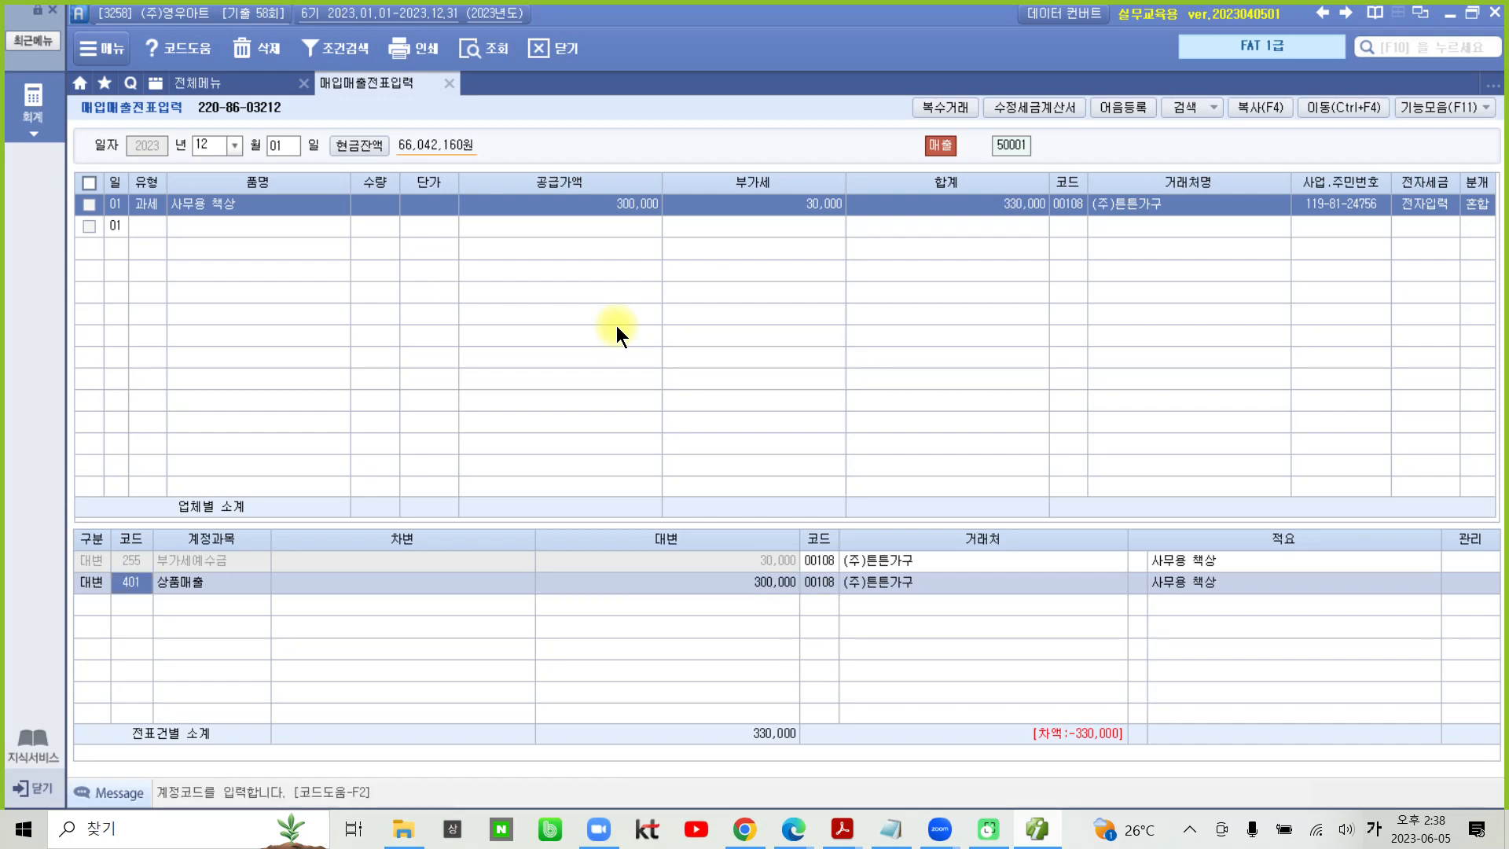
{"action": "type", "text": "212"}
{"action": "key", "text": "Return"}
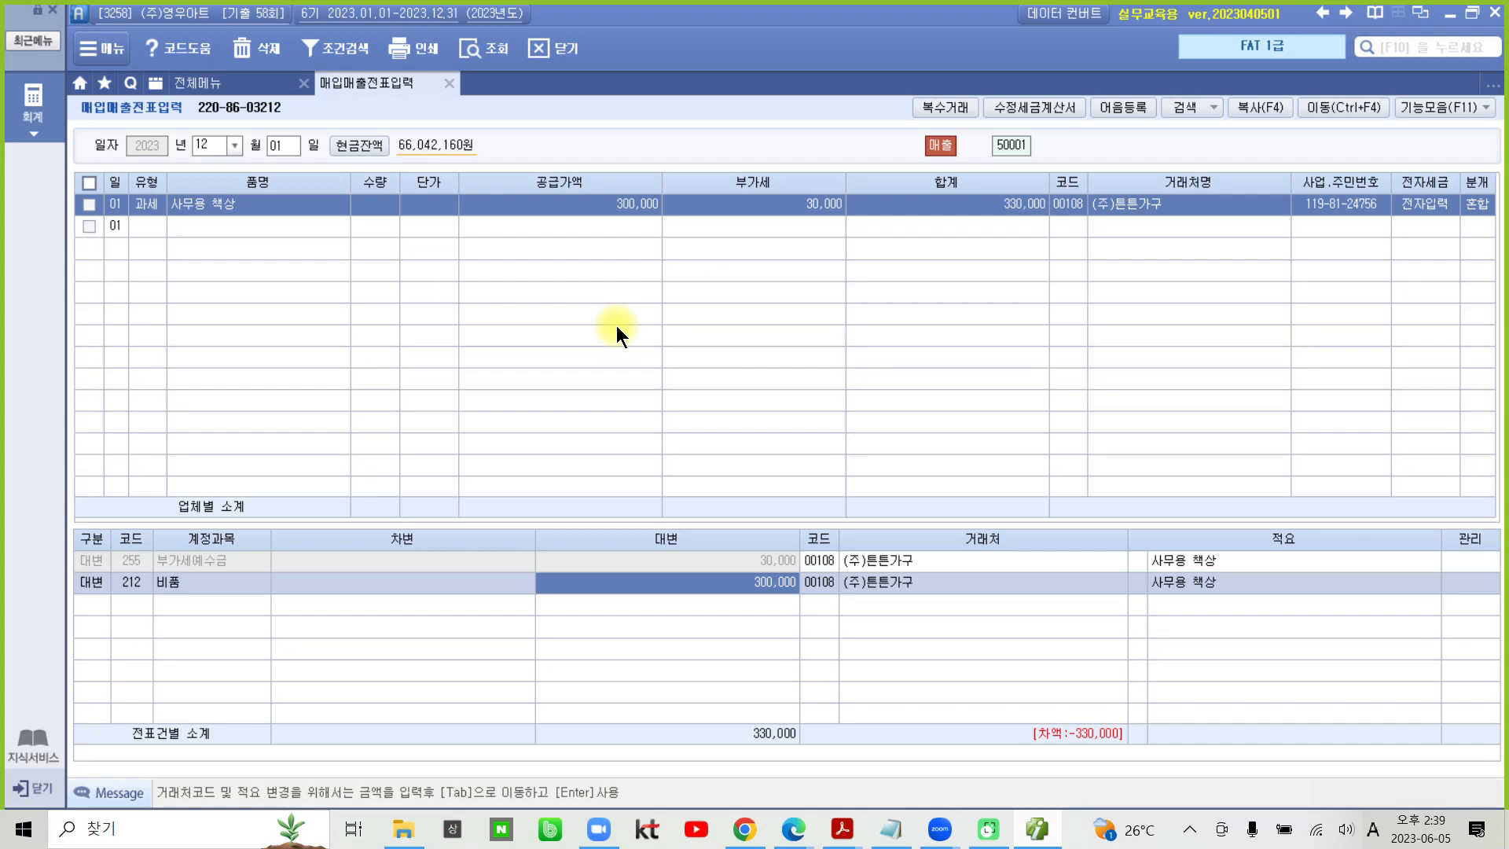
{"action": "type", "text": "1200000"}
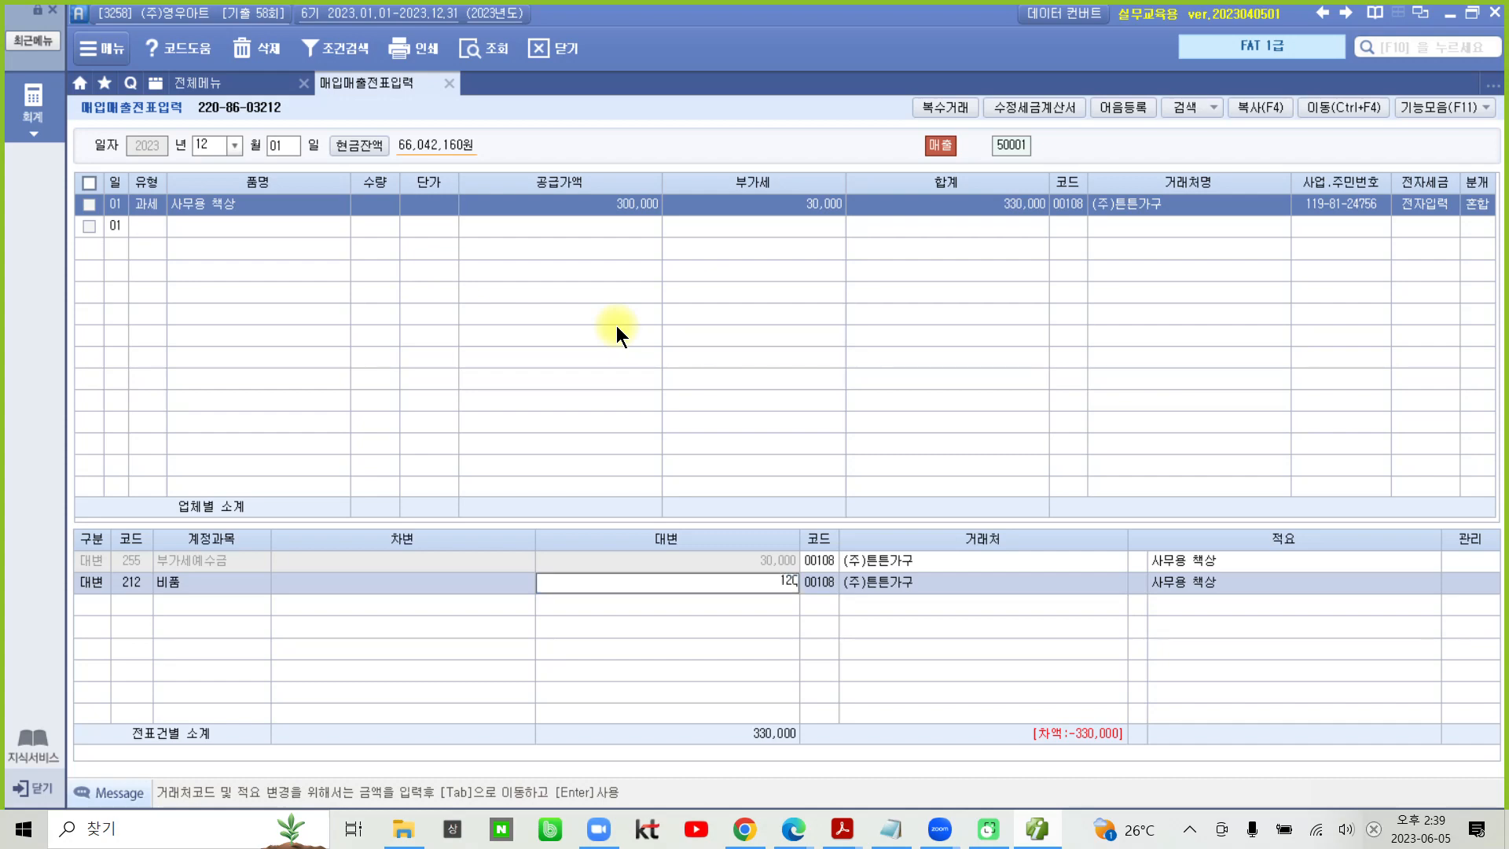
{"action": "key", "text": "Return"}
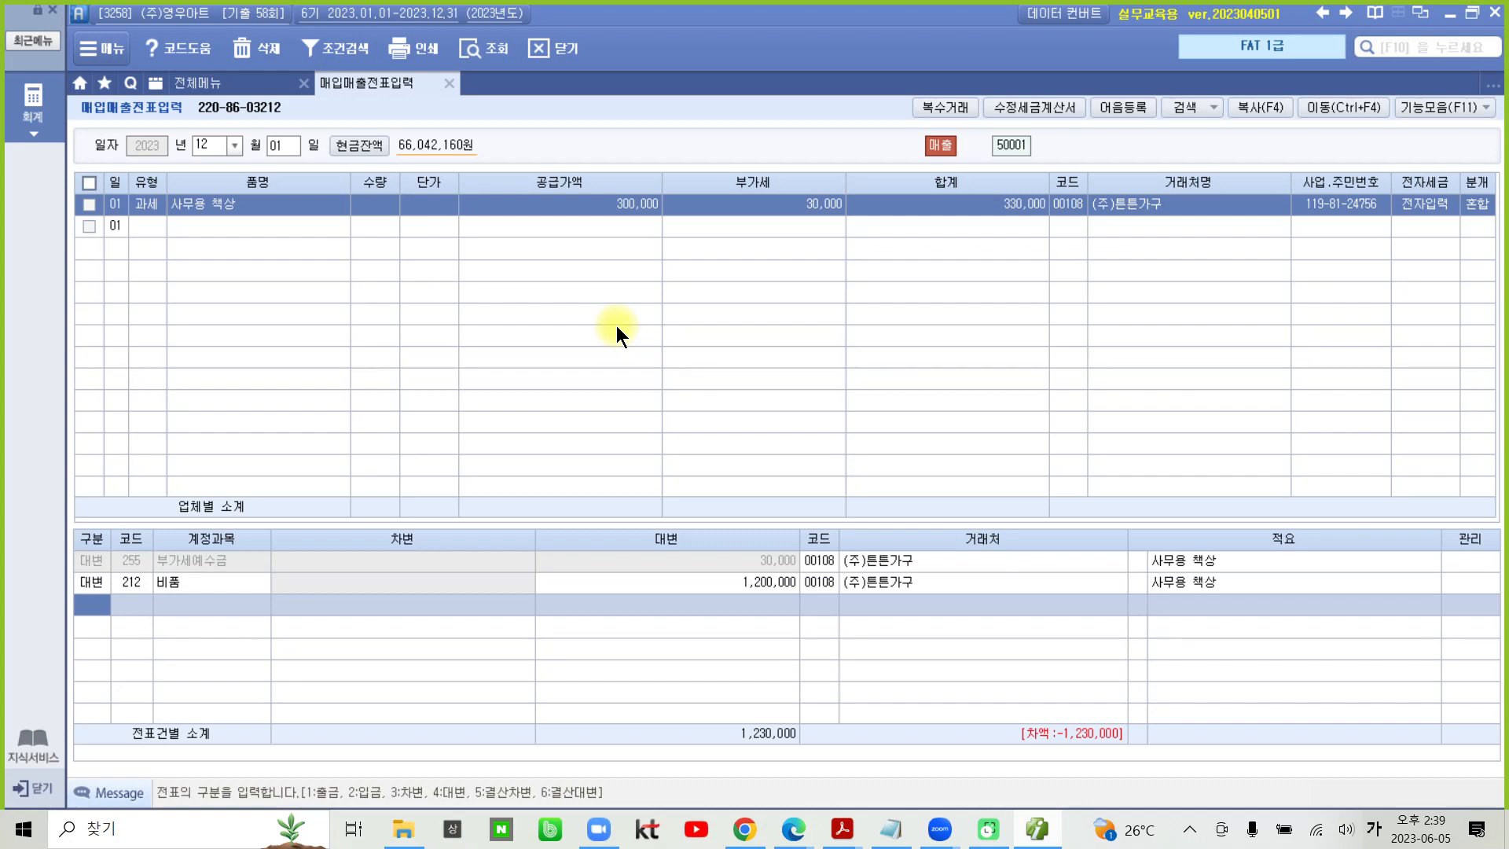
- Add a 차변 journal line below the 비품 line
{"action": "type", "text": "3"}
{"action": "key", "text": "Return"}
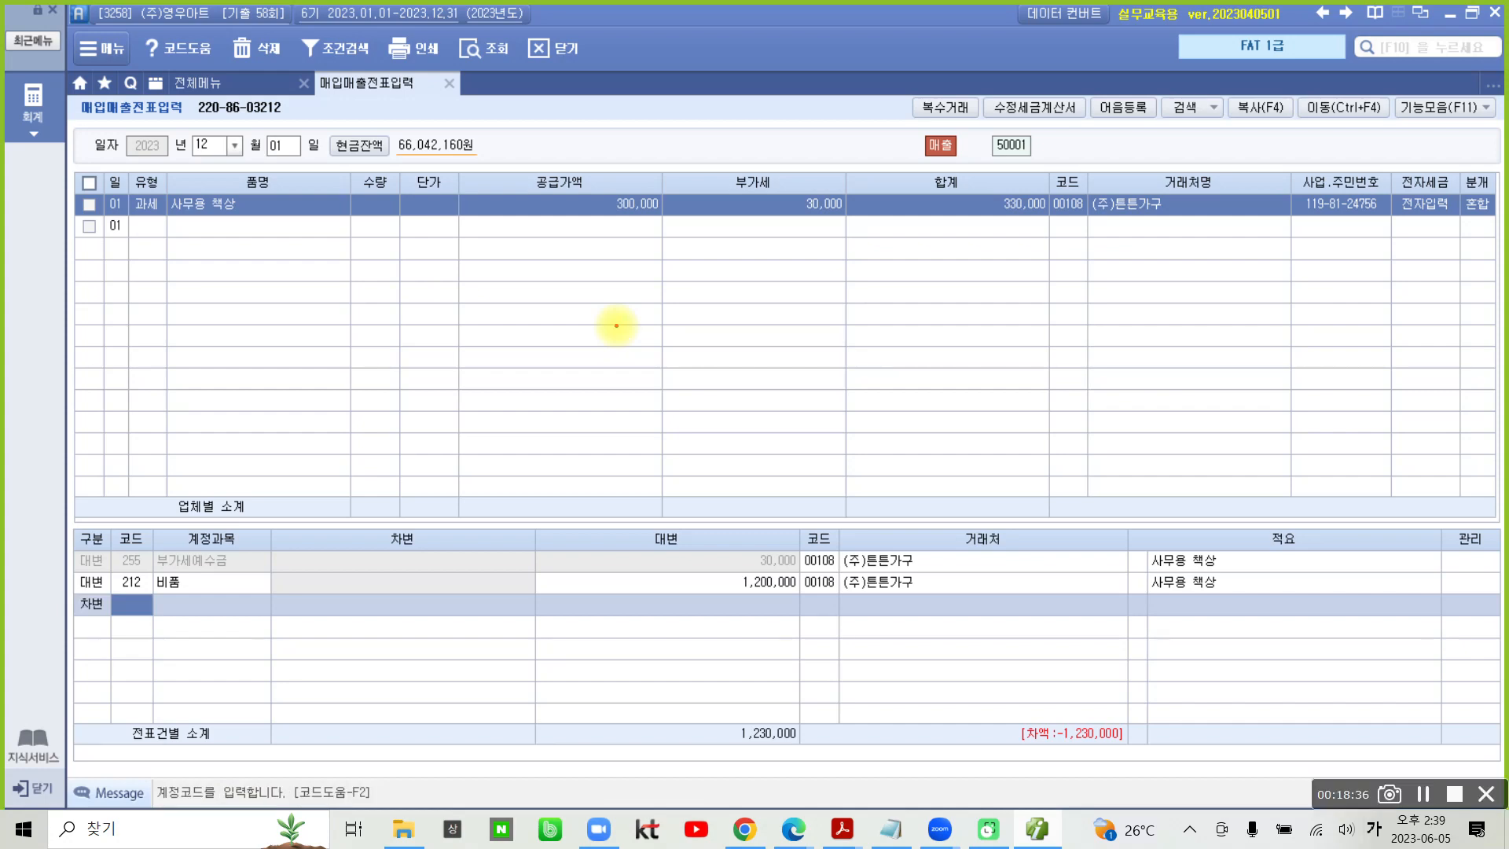
{"action": "mouse_move", "coordinate": [161, 664]}
{"action": "left_mouse_down"}
{"action": "mouse_move", "coordinate": [129, 666]}
{"action": "mouse_move", "coordinate": [180, 542]}
{"action": "mouse_move", "coordinate": [171, 658]}
{"action": "left_mouse_up"}
{"action": "mouse_move", "coordinate": [236, 587]}
{"action": "left_mouse_down"}
{"action": "mouse_move", "coordinate": [279, 595]}
{"action": "mouse_move", "coordinate": [253, 619]}
{"action": "left_mouse_up"}
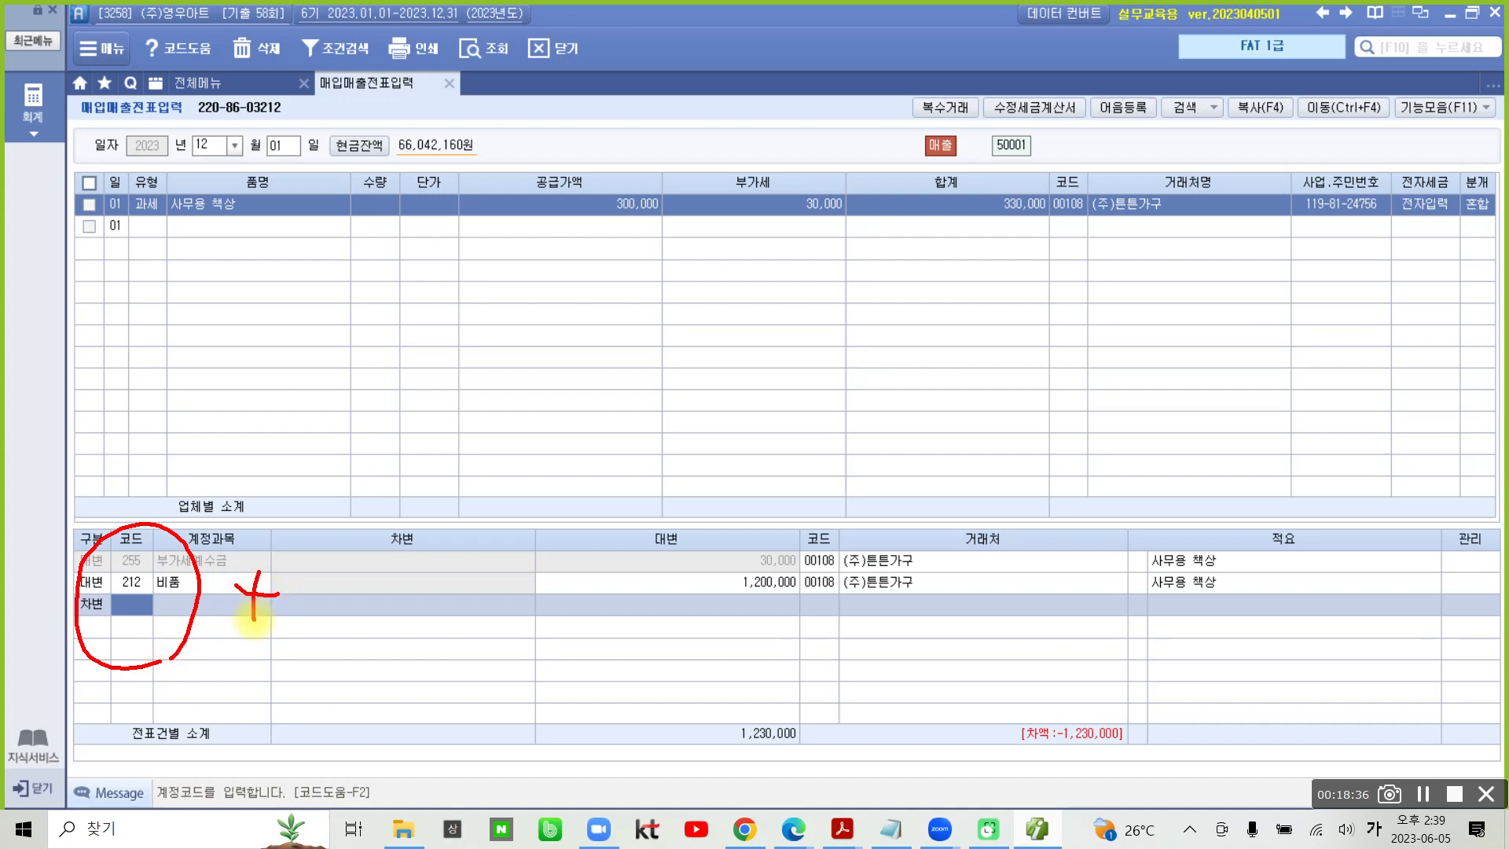
{"action": "left_click_drag", "start_coordinate": [304, 575], "coordinate": [300, 629]}
{"action": "key", "text": "Escape"}
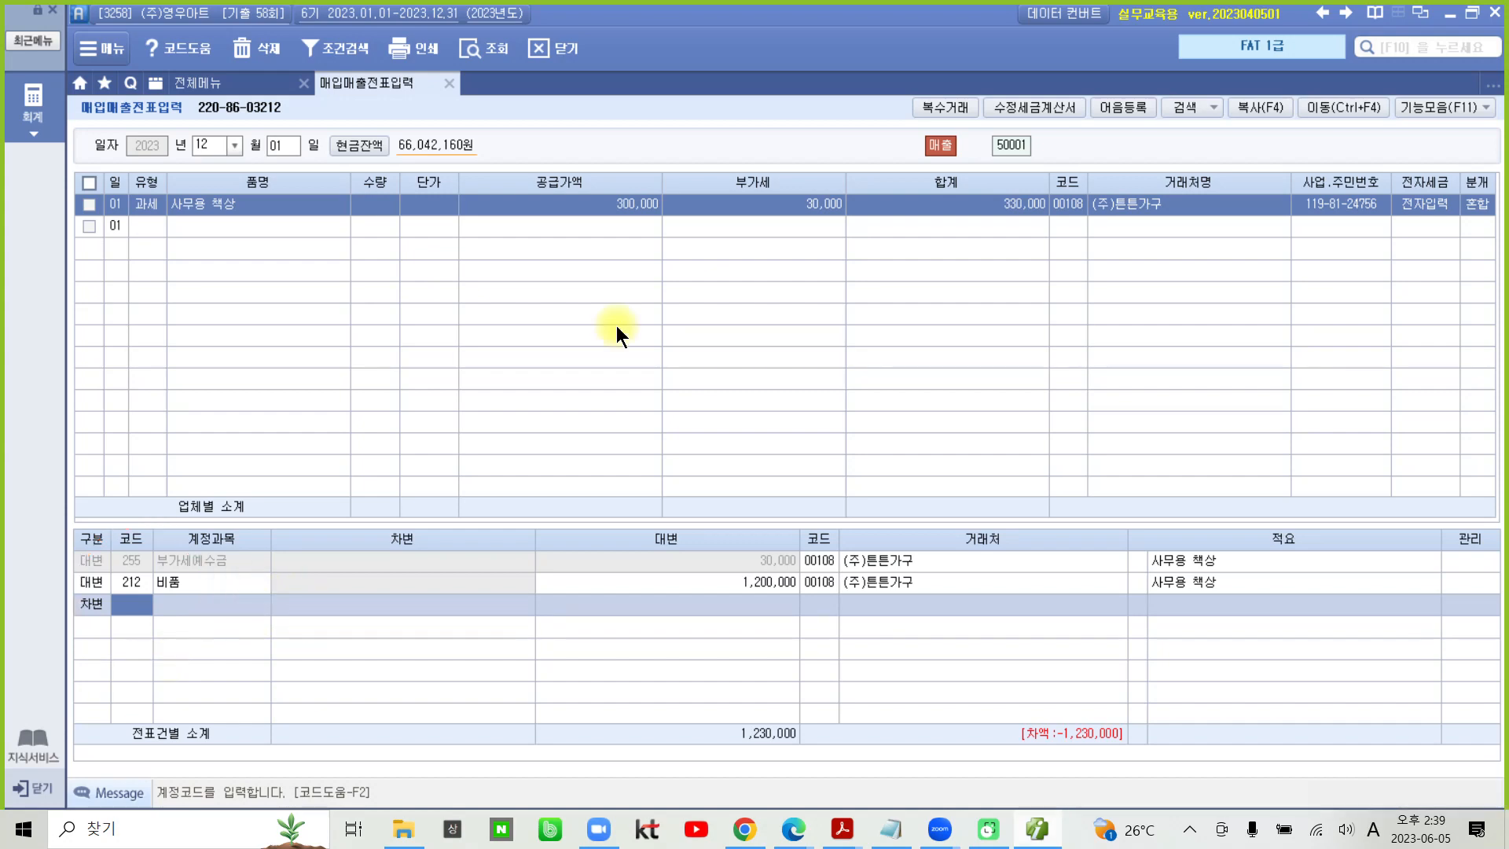
- Set the 계정과목 of the new 차변 line to 213 감가상각누계액
{"action": "type", "text": "213"}
{"action": "key", "text": "Return"}
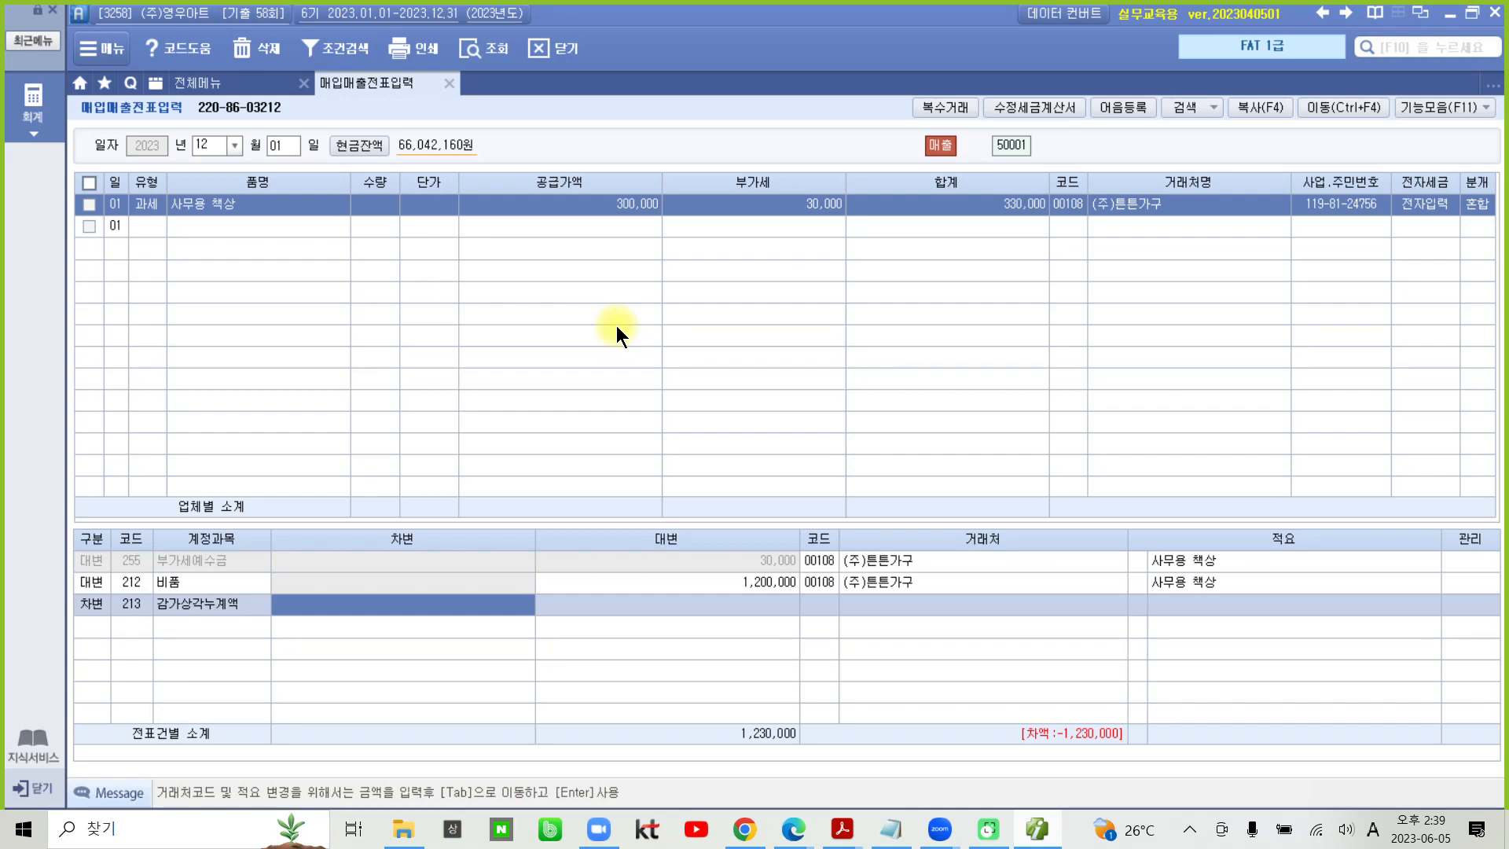
- Enter a 차변 amount of 700,000 on the 감가상각누계액 journal line
{"action": "type", "text": "700"}
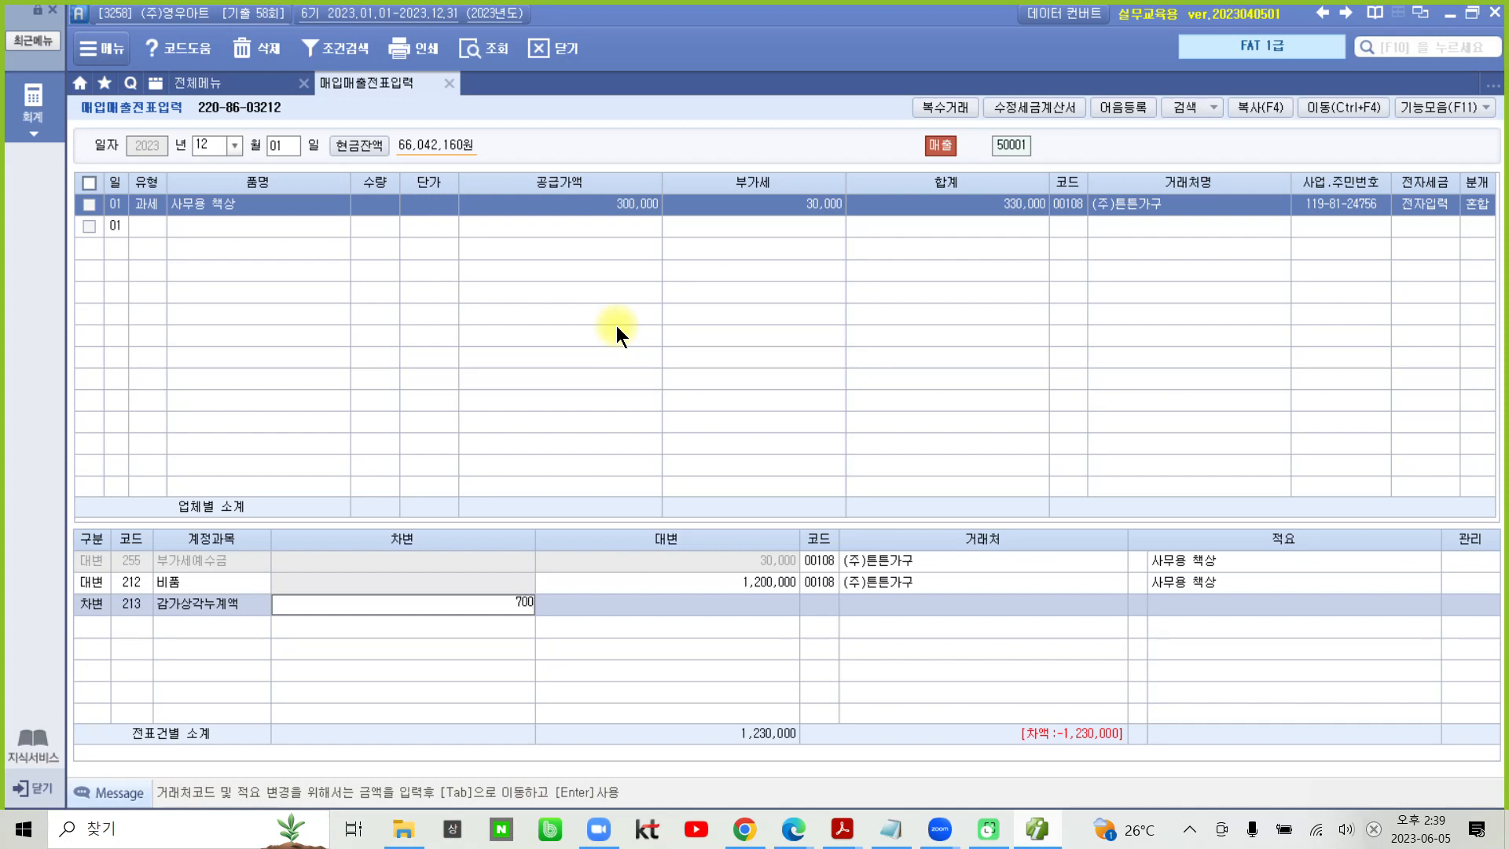
{"action": "type", "text": ",000"}
{"action": "key", "text": "Return"}
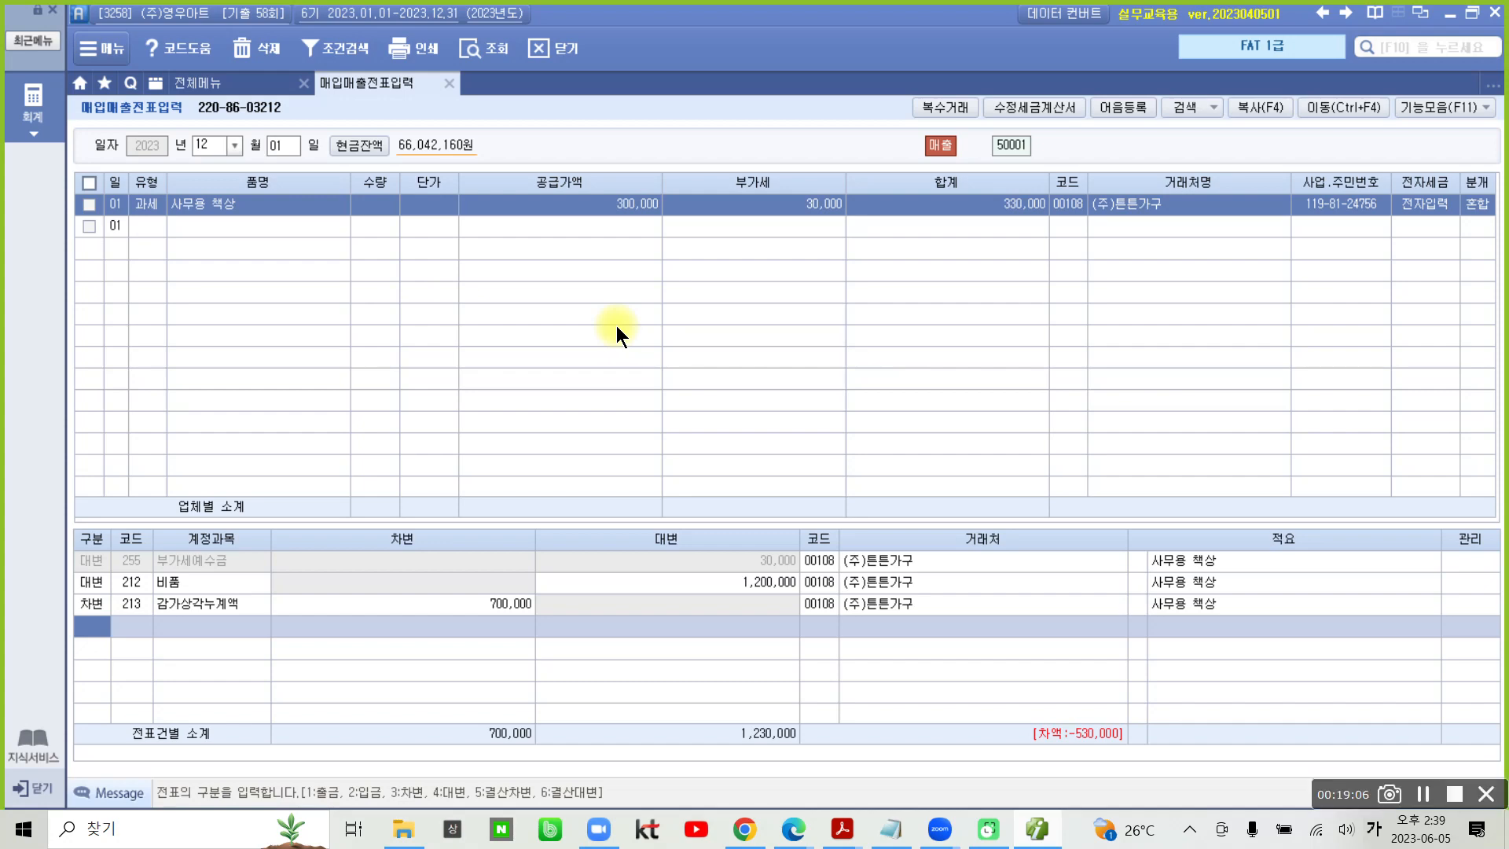
{"action": "mouse_move", "coordinate": [1116, 228]}
{"action": "left_mouse_down"}
{"action": "mouse_move", "coordinate": [1001, 247]}
{"action": "mouse_move", "coordinate": [1120, 294]}
{"action": "left_mouse_up"}
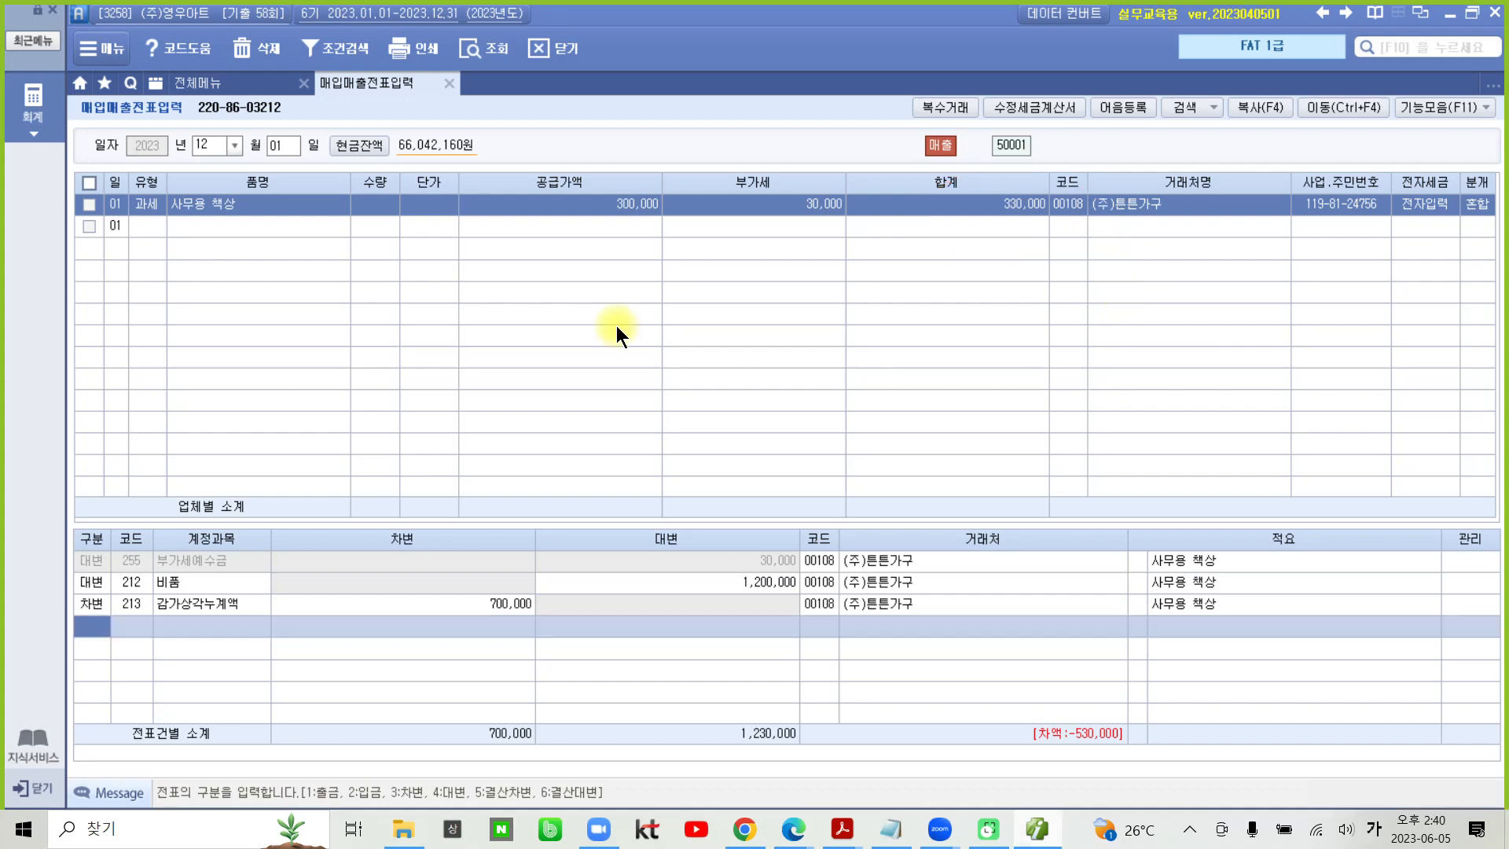
- Add a 차변 journal line for account 101 현금 with an amount of 330,000
{"action": "type", "text": "3"}
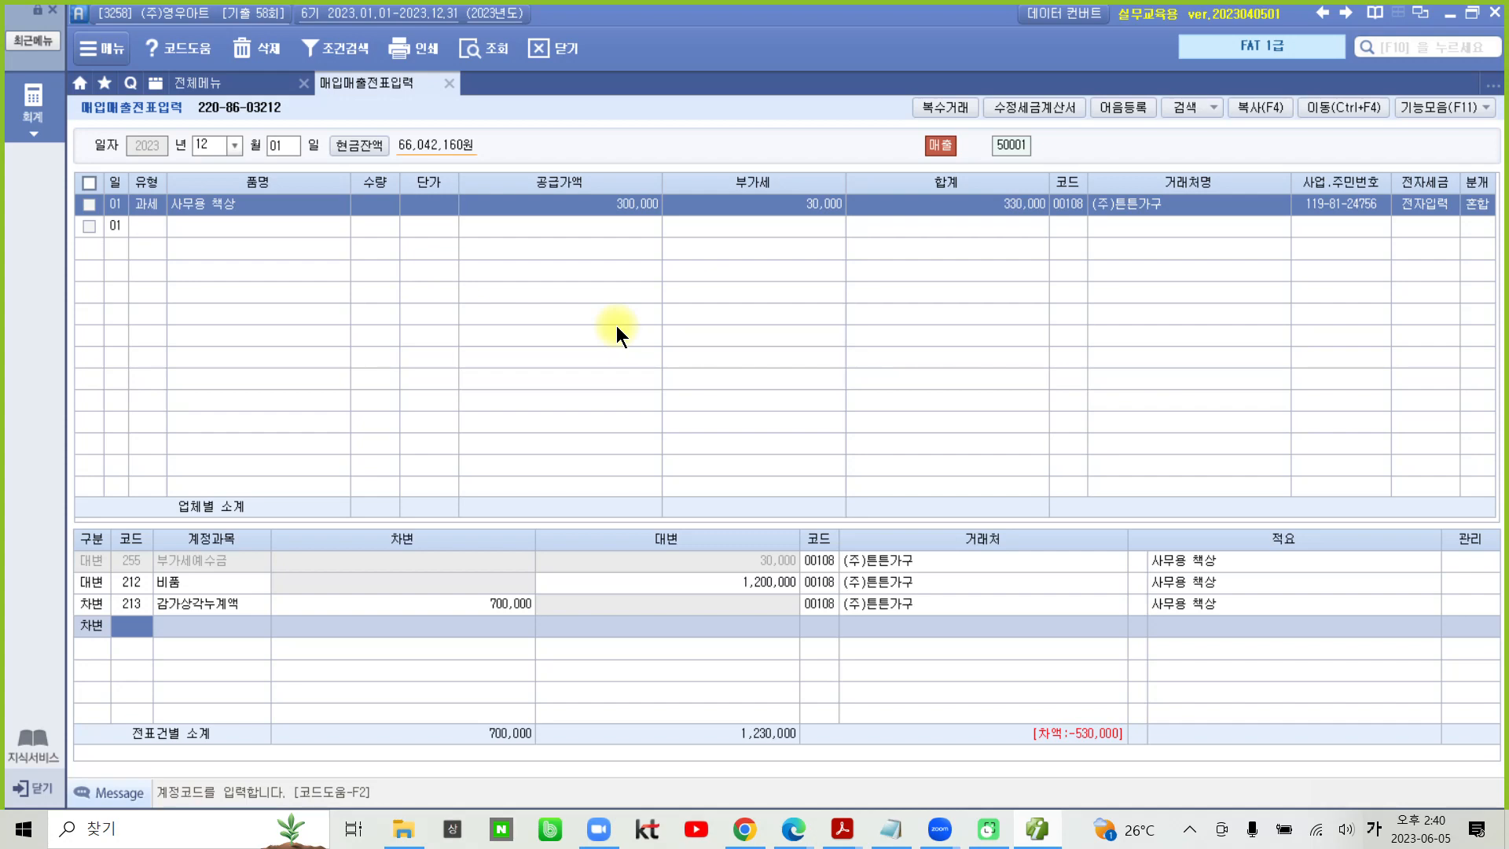
{"action": "type", "text": "101"}
{"action": "key", "text": "Return"}
{"action": "type", "text": "5"}
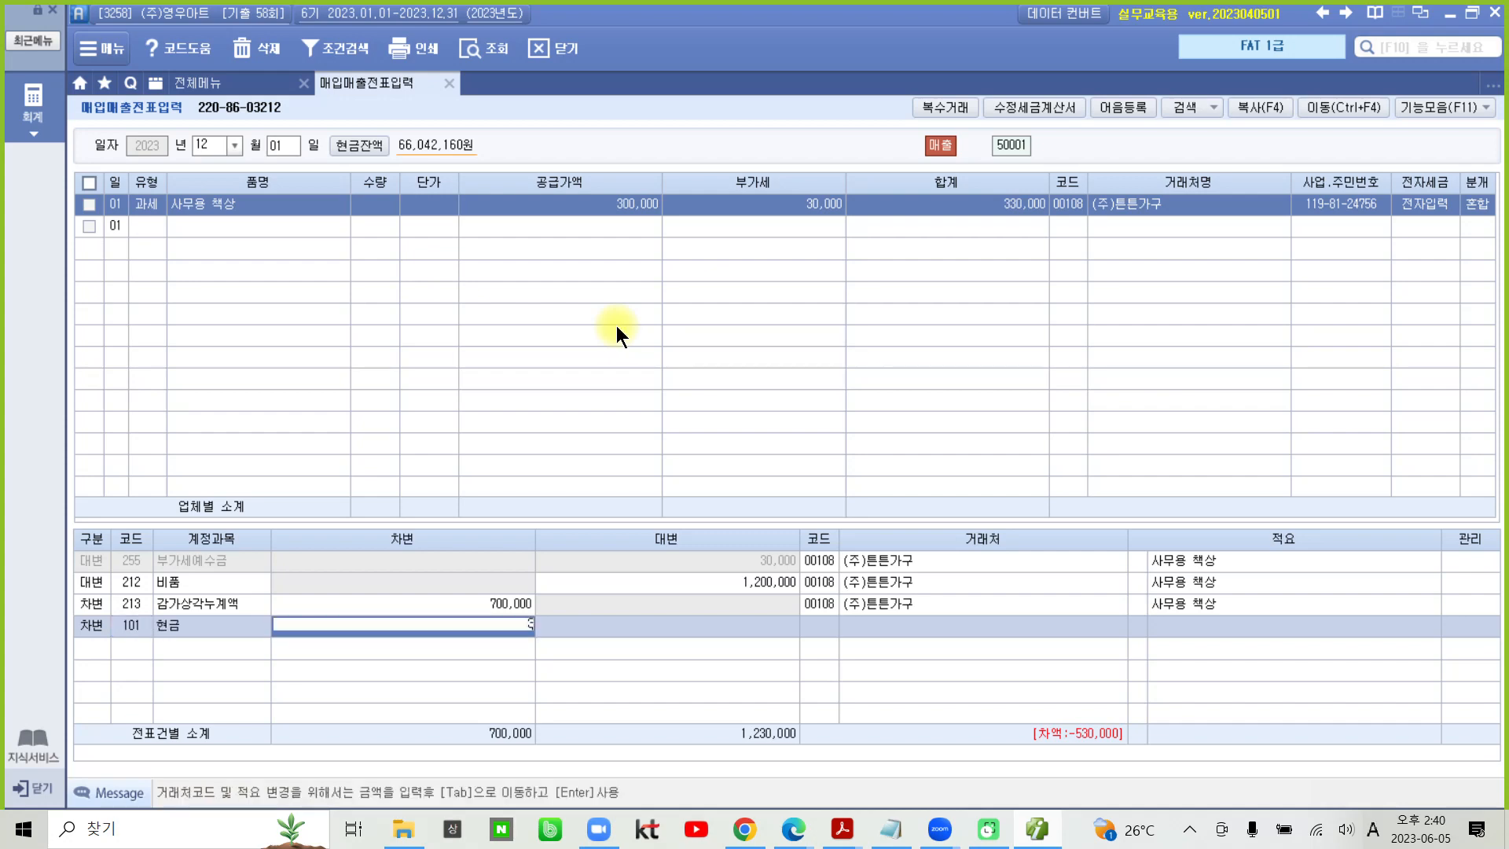
{"action": "type", "text": "30,000"}
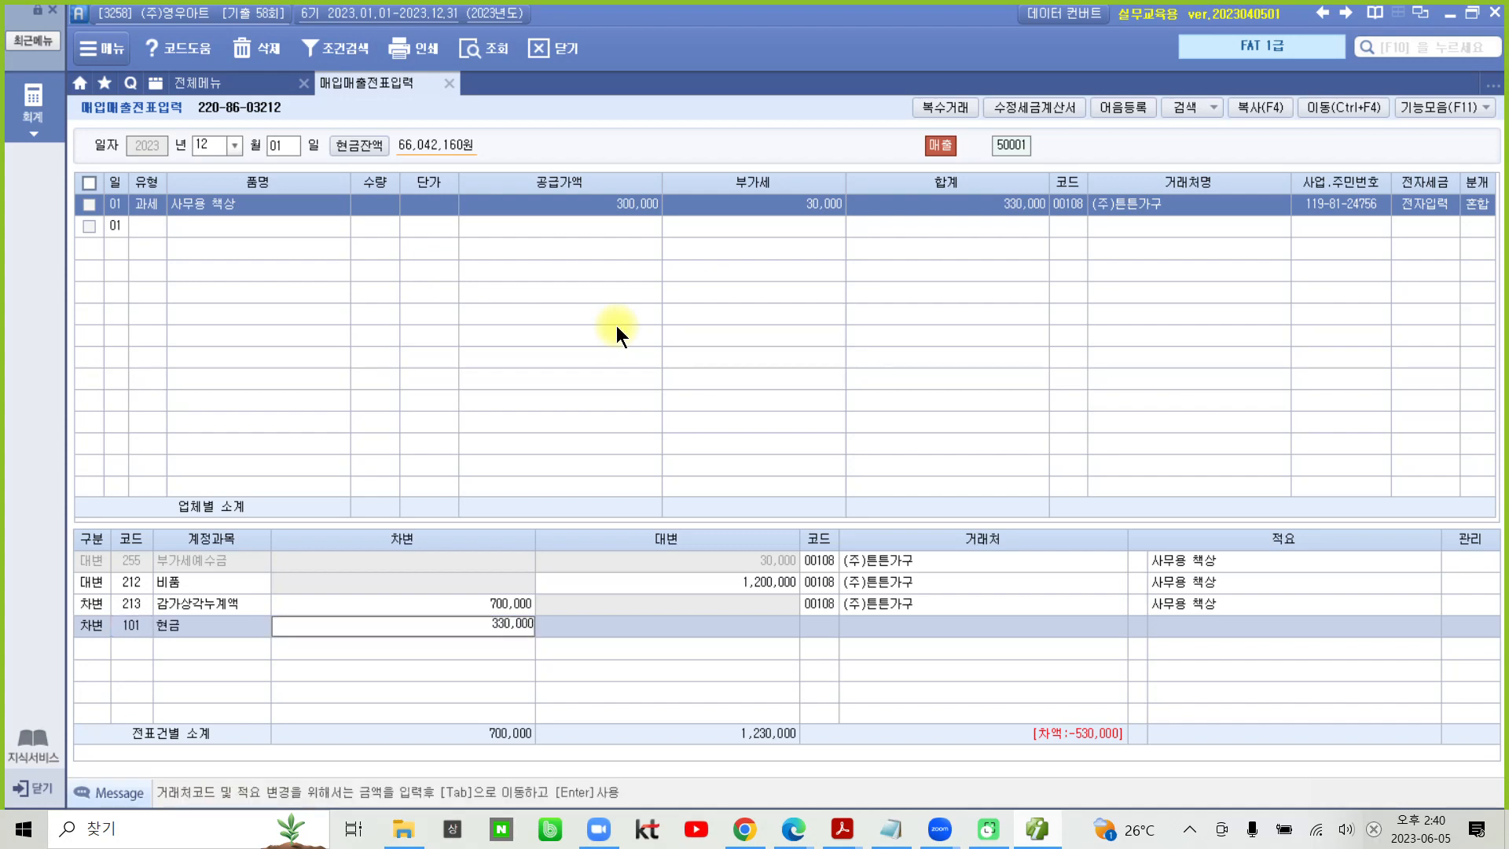
{"action": "key", "text": "Return"}
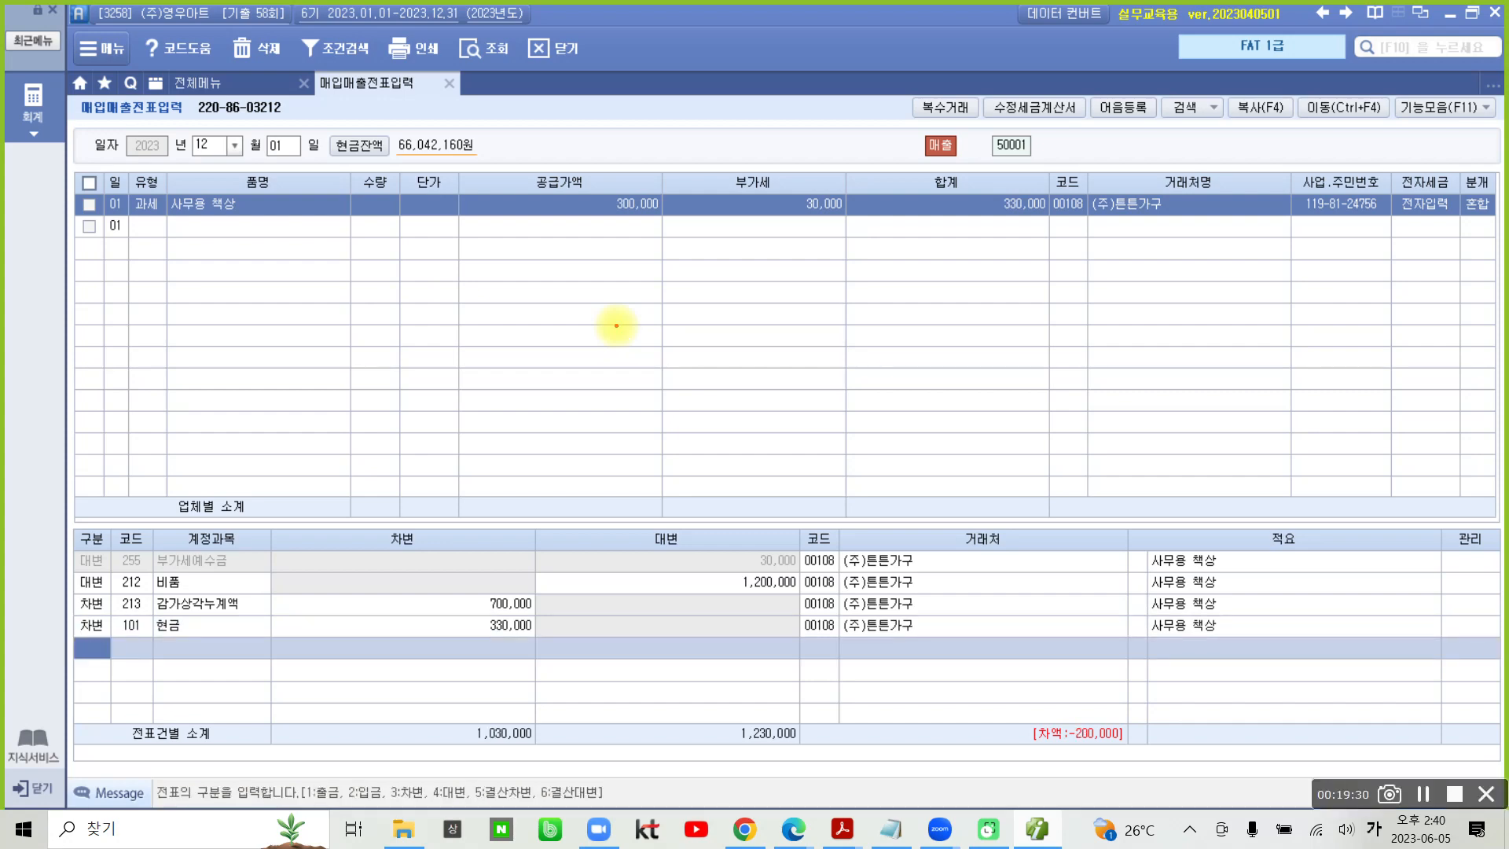
{"action": "mouse_move", "coordinate": [792, 566]}
{"action": "left_mouse_down"}
{"action": "mouse_move", "coordinate": [758, 525]}
{"action": "mouse_move", "coordinate": [818, 571]}
{"action": "mouse_move", "coordinate": [743, 607]}
{"action": "mouse_move", "coordinate": [818, 602]}
{"action": "left_mouse_up"}
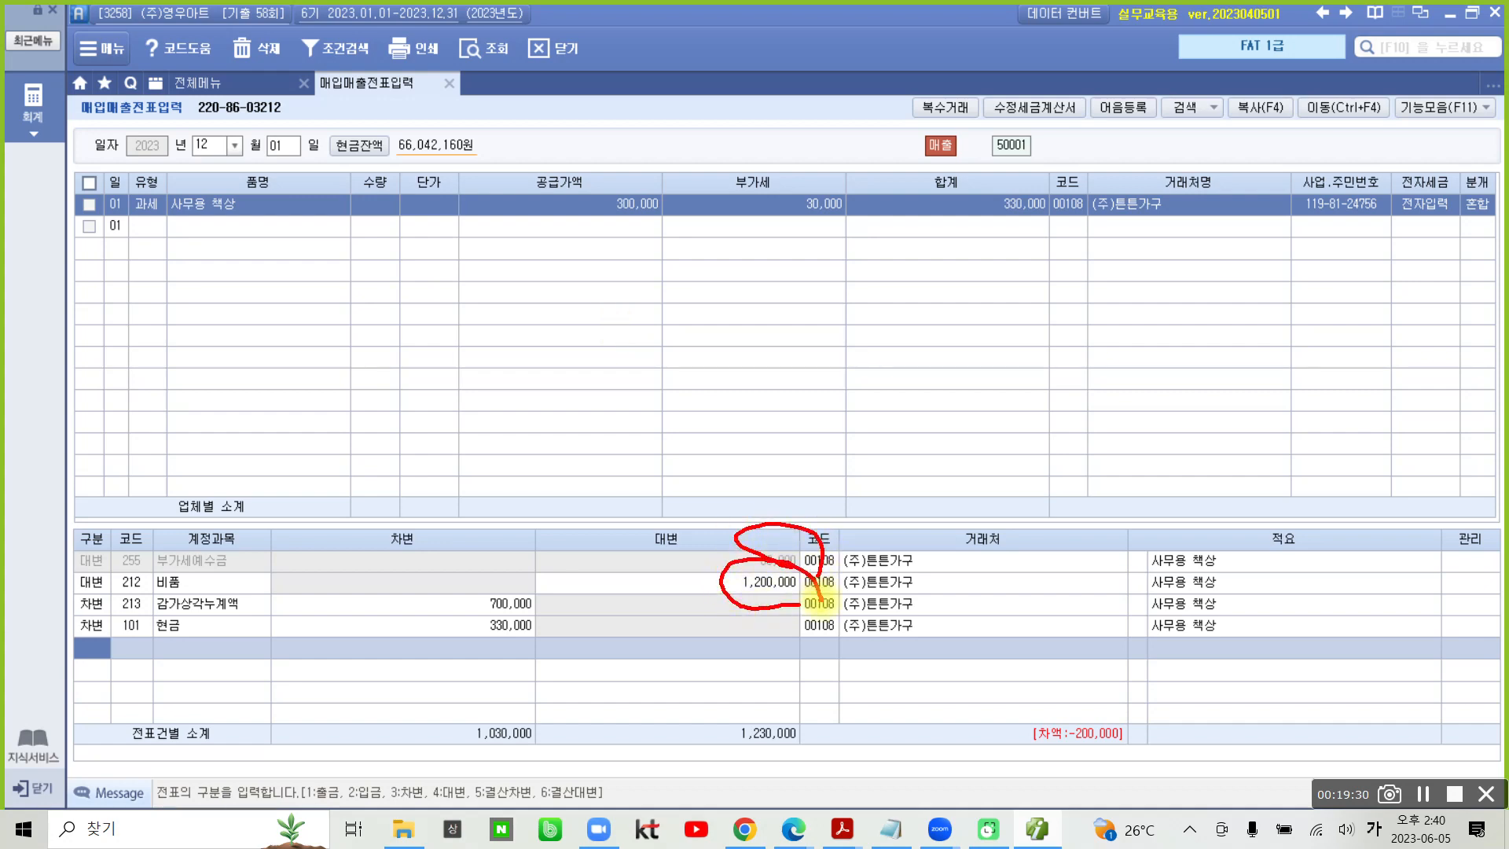
{"action": "mouse_move", "coordinate": [555, 619]}
{"action": "left_mouse_down"}
{"action": "mouse_move", "coordinate": [498, 616]}
{"action": "mouse_move", "coordinate": [561, 617]}
{"action": "left_mouse_up"}
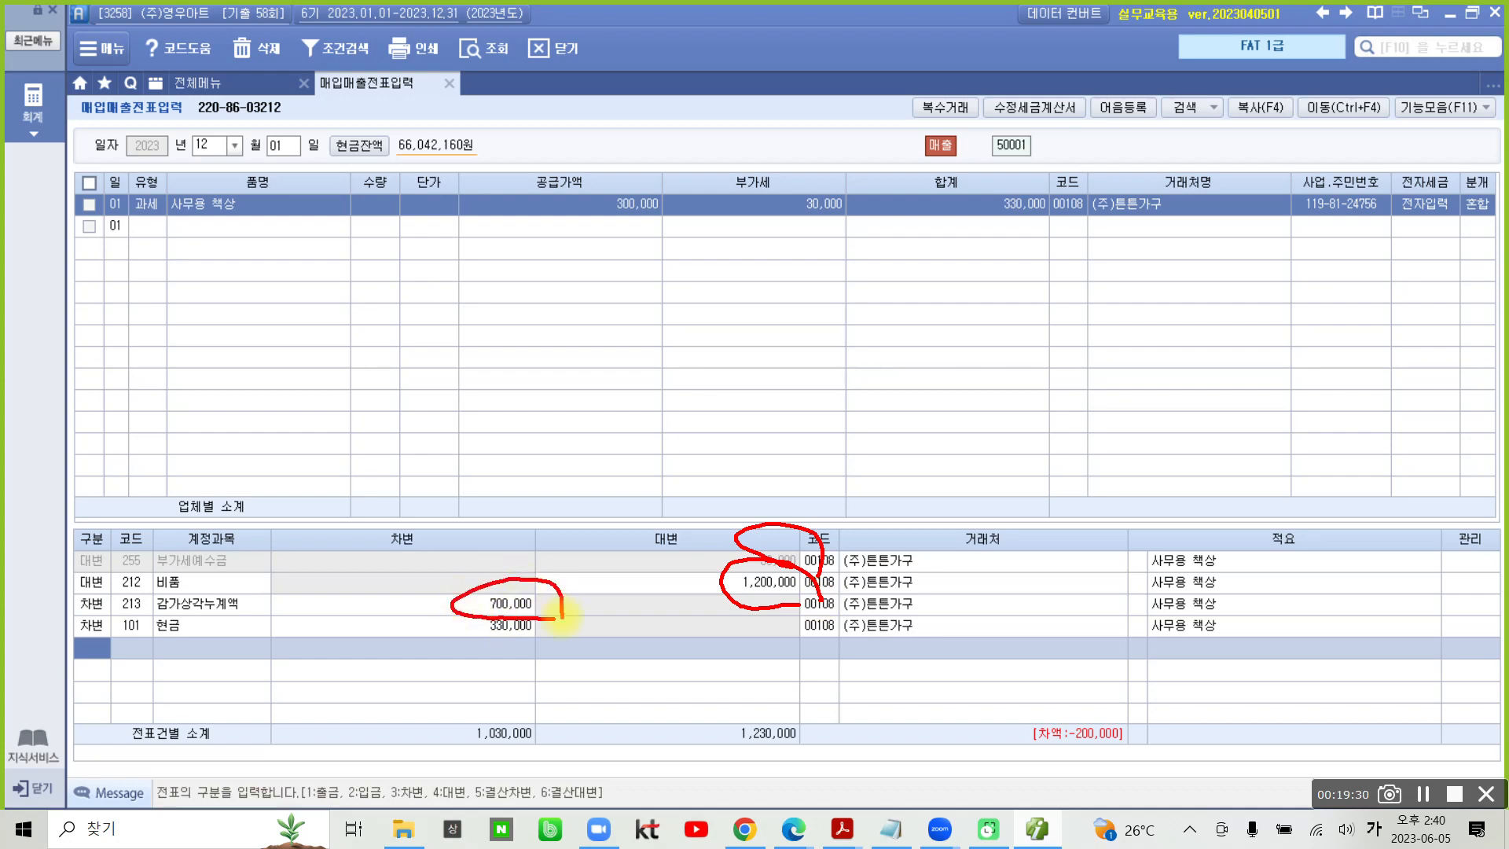
{"action": "mouse_move", "coordinate": [983, 272]}
{"action": "left_mouse_down"}
{"action": "mouse_move", "coordinate": [947, 149]}
{"action": "mouse_move", "coordinate": [984, 296]}
{"action": "left_mouse_up"}
{"action": "mouse_move", "coordinate": [542, 621]}
{"action": "left_mouse_down"}
{"action": "mouse_move", "coordinate": [479, 652]}
{"action": "mouse_move", "coordinate": [550, 652]}
{"action": "left_mouse_up"}
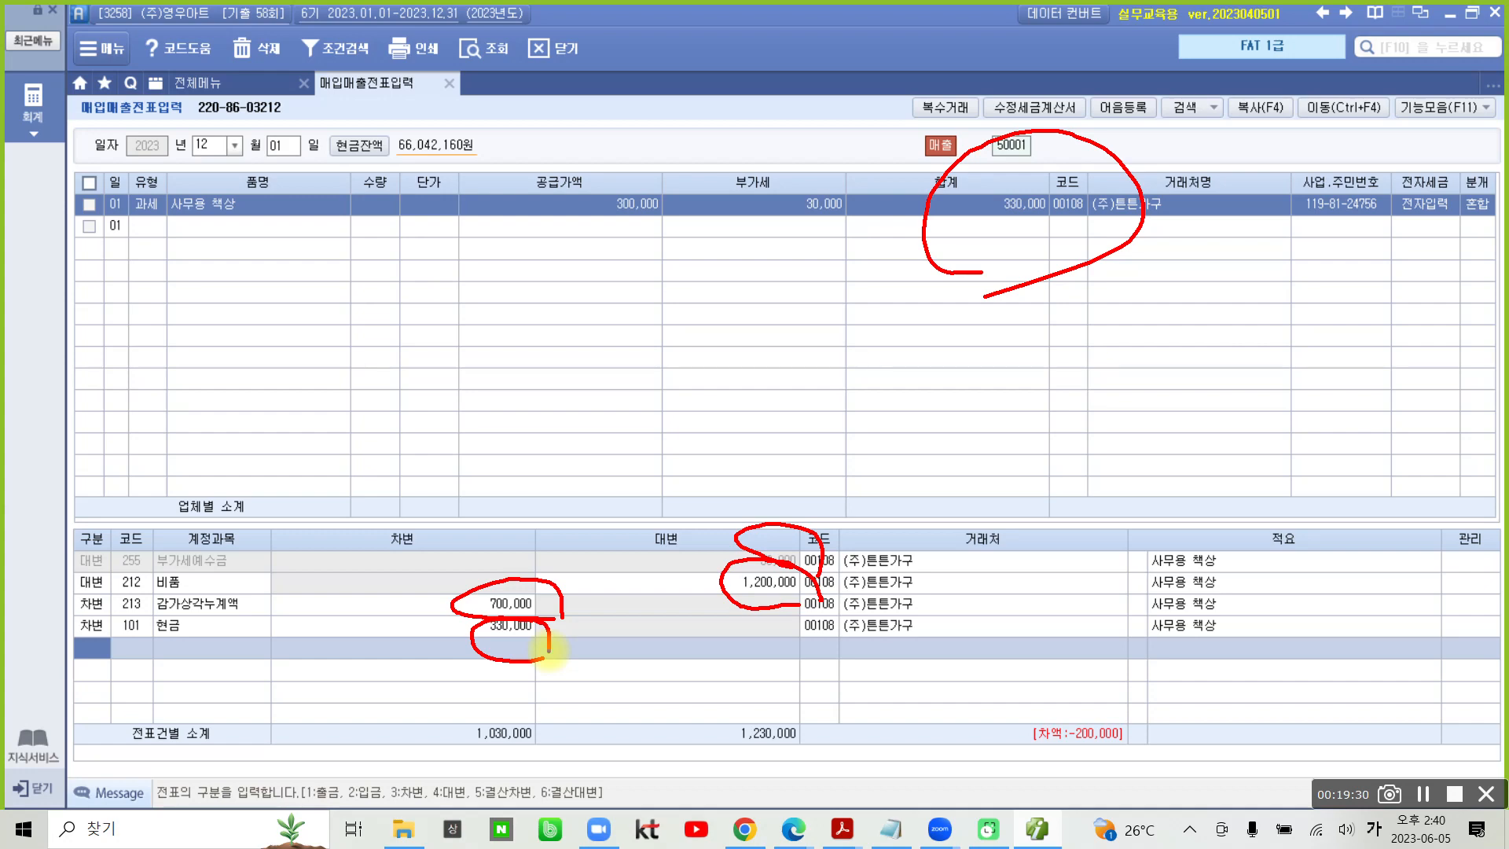
{"action": "mouse_move", "coordinate": [1147, 788]}
{"action": "left_mouse_down"}
{"action": "mouse_move", "coordinate": [1006, 720]}
{"action": "mouse_move", "coordinate": [1165, 781]}
{"action": "left_mouse_up"}
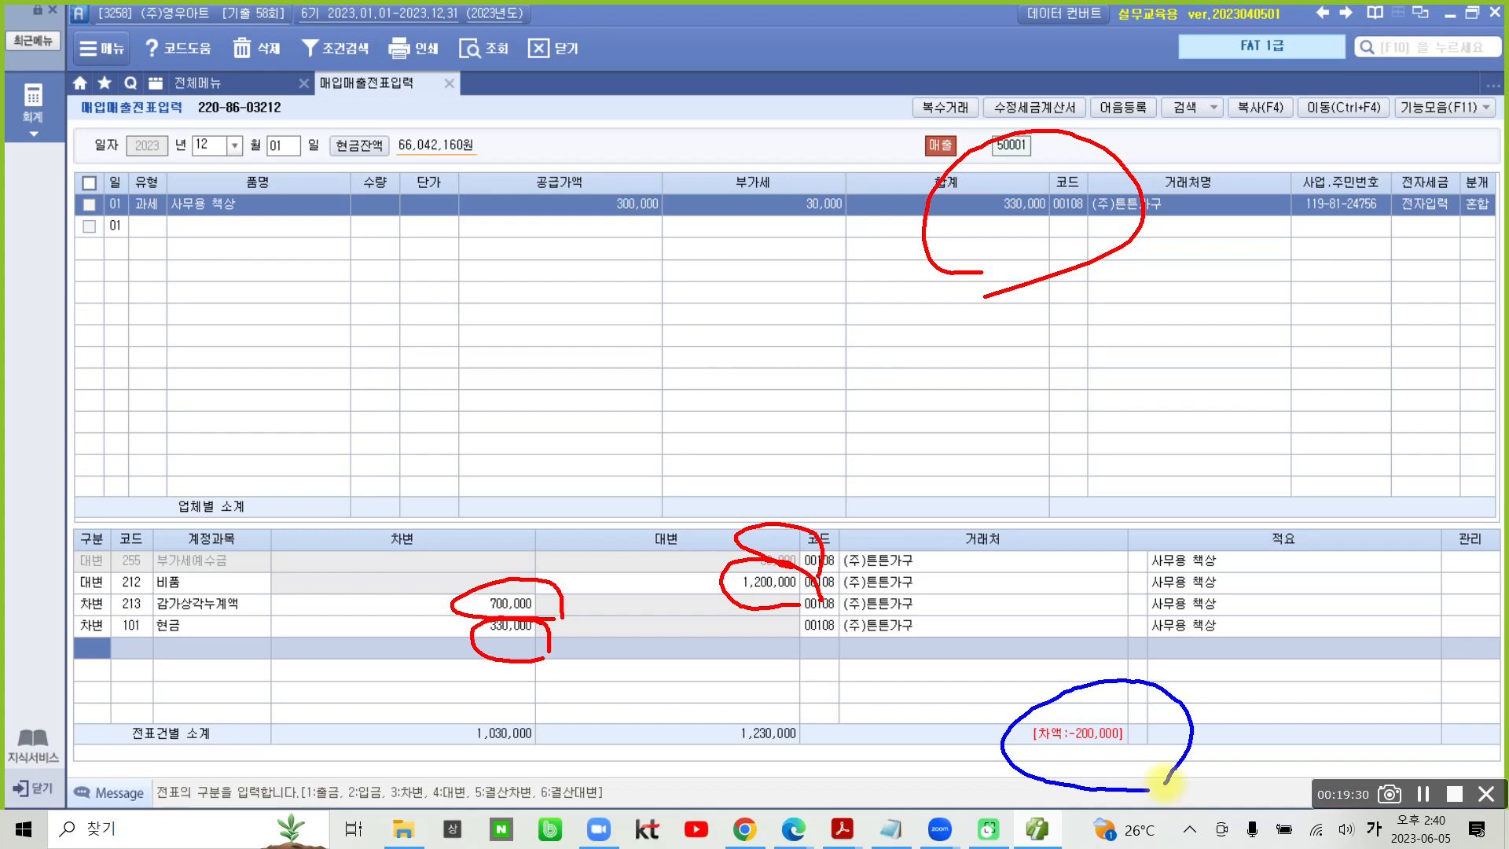
{"action": "key", "text": "Escape"}
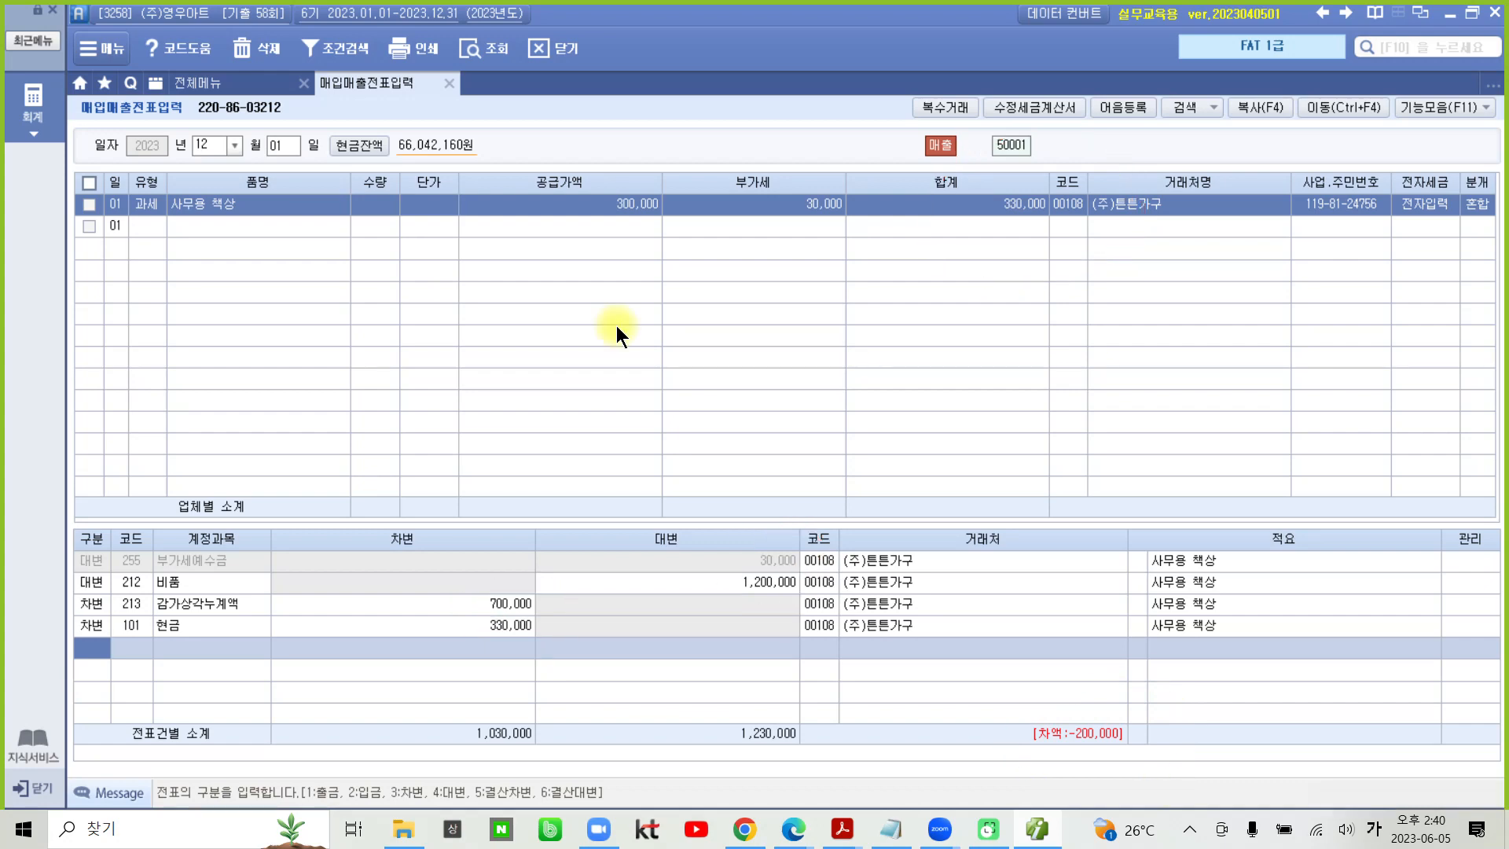
- Add a 차변 journal line for account 950 유형자산처분손실 with an amount of 200,000
{"action": "type", "text": "3"}
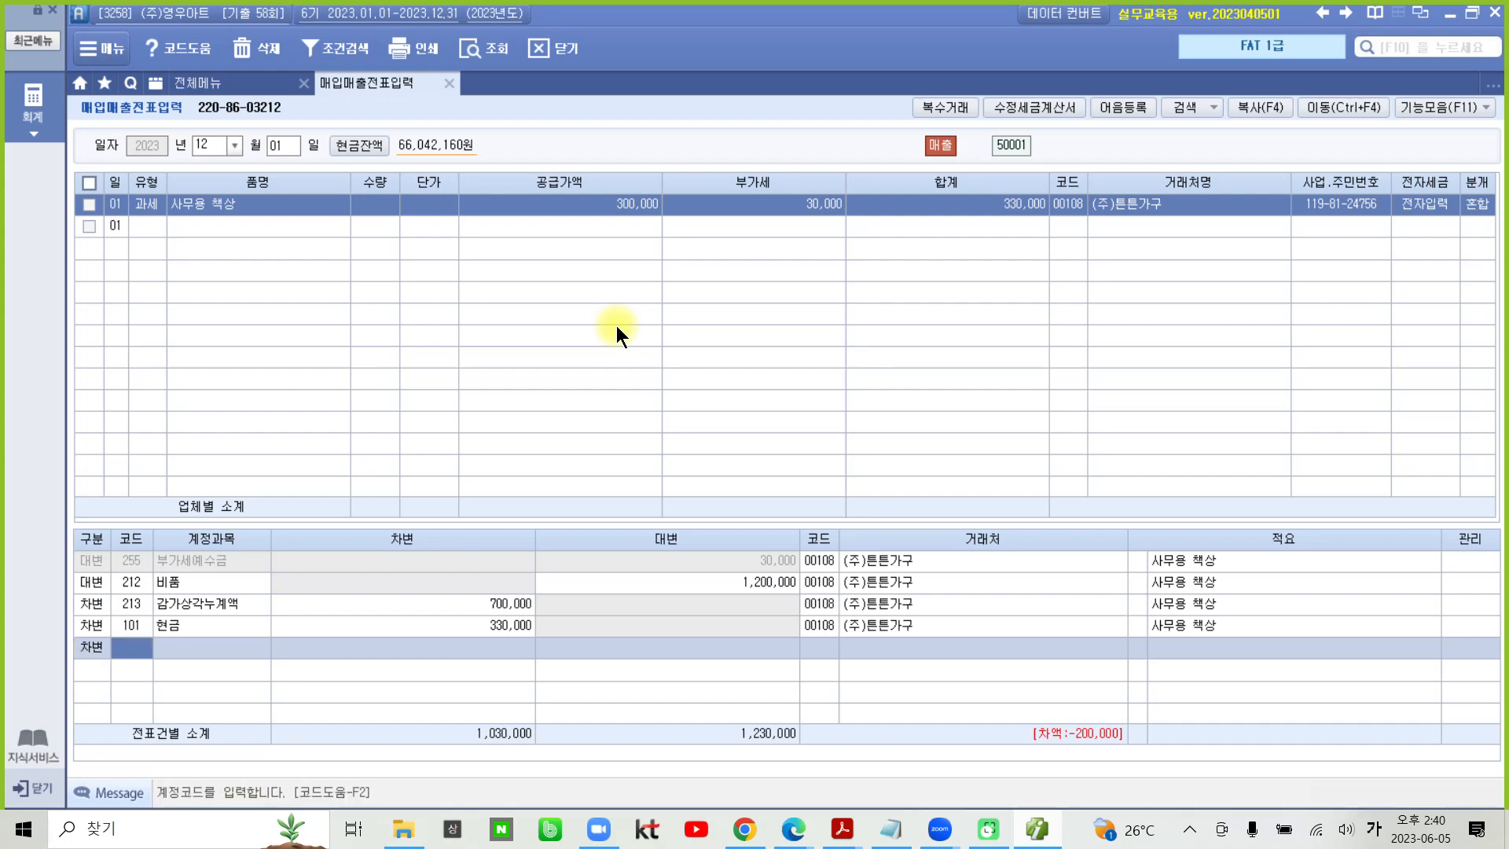
{"action": "type", "text": "유형"}
{"action": "key", "text": "Return"}
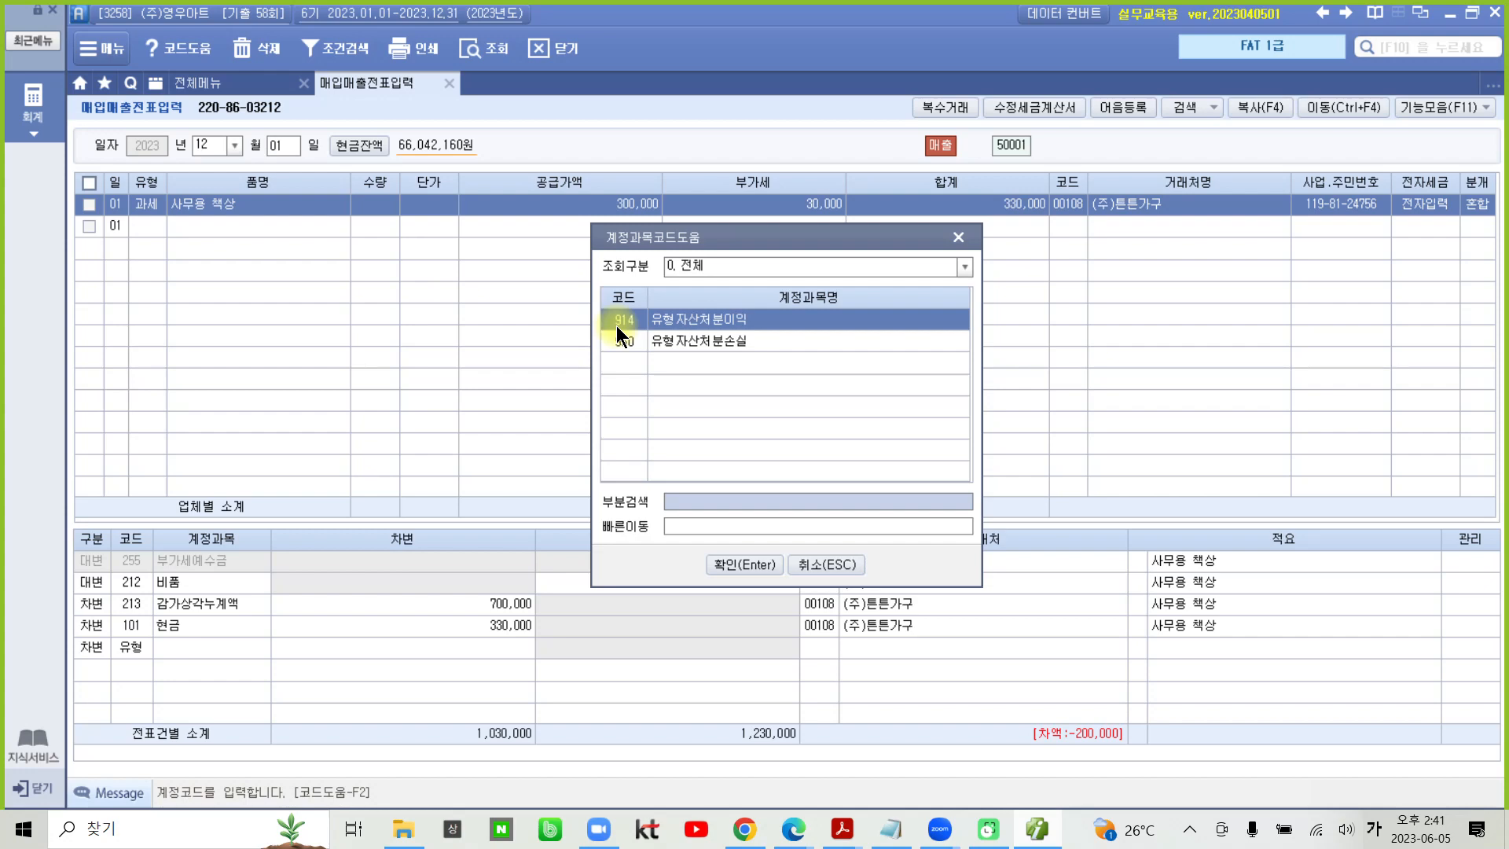
{"action": "key", "text": "Down"}
{"action": "key", "text": "Return"}
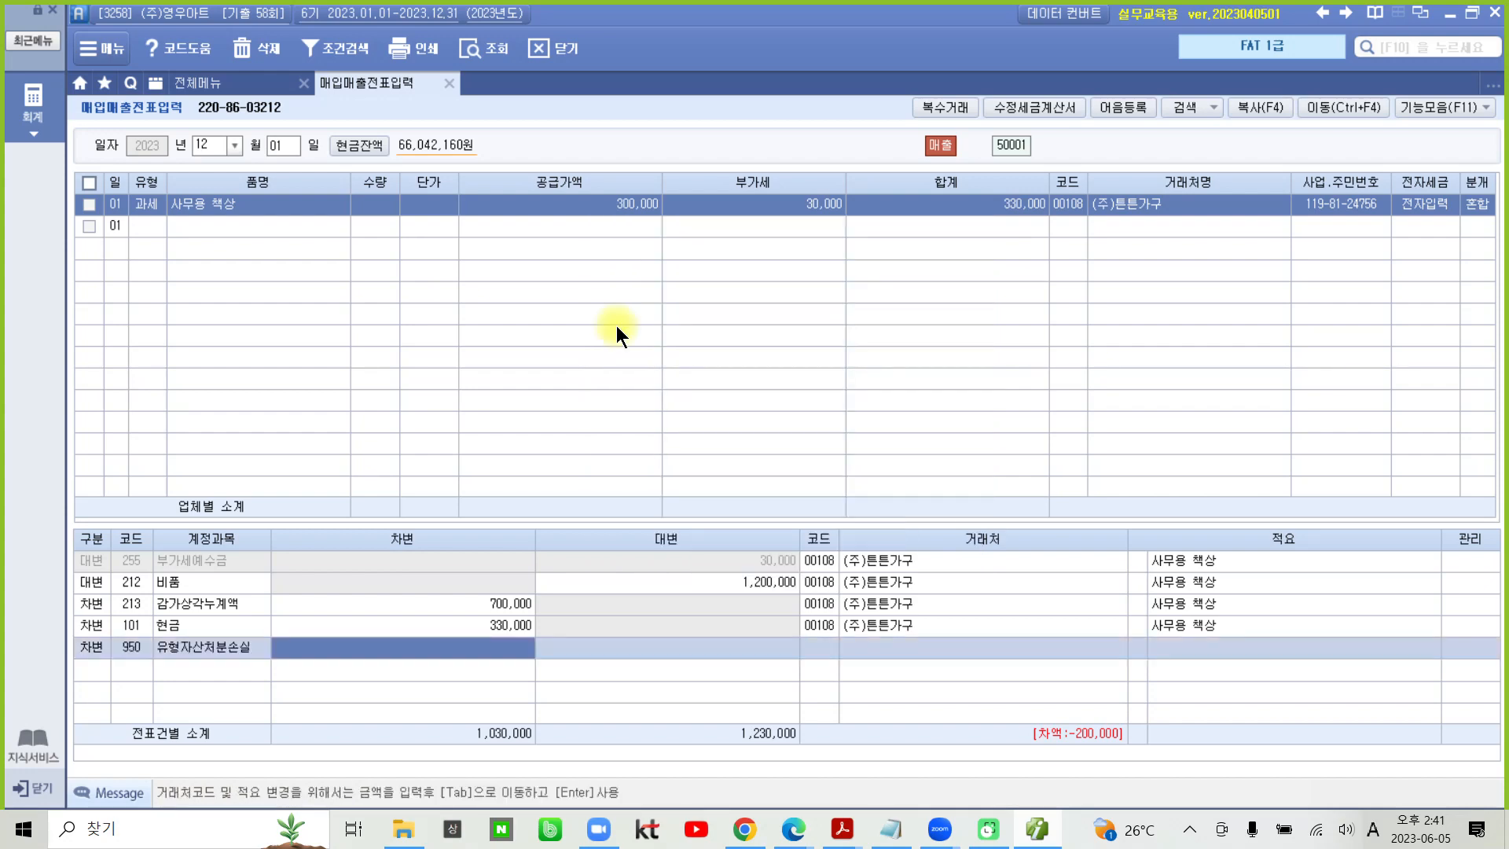
{"action": "type", "text": "2000000"}
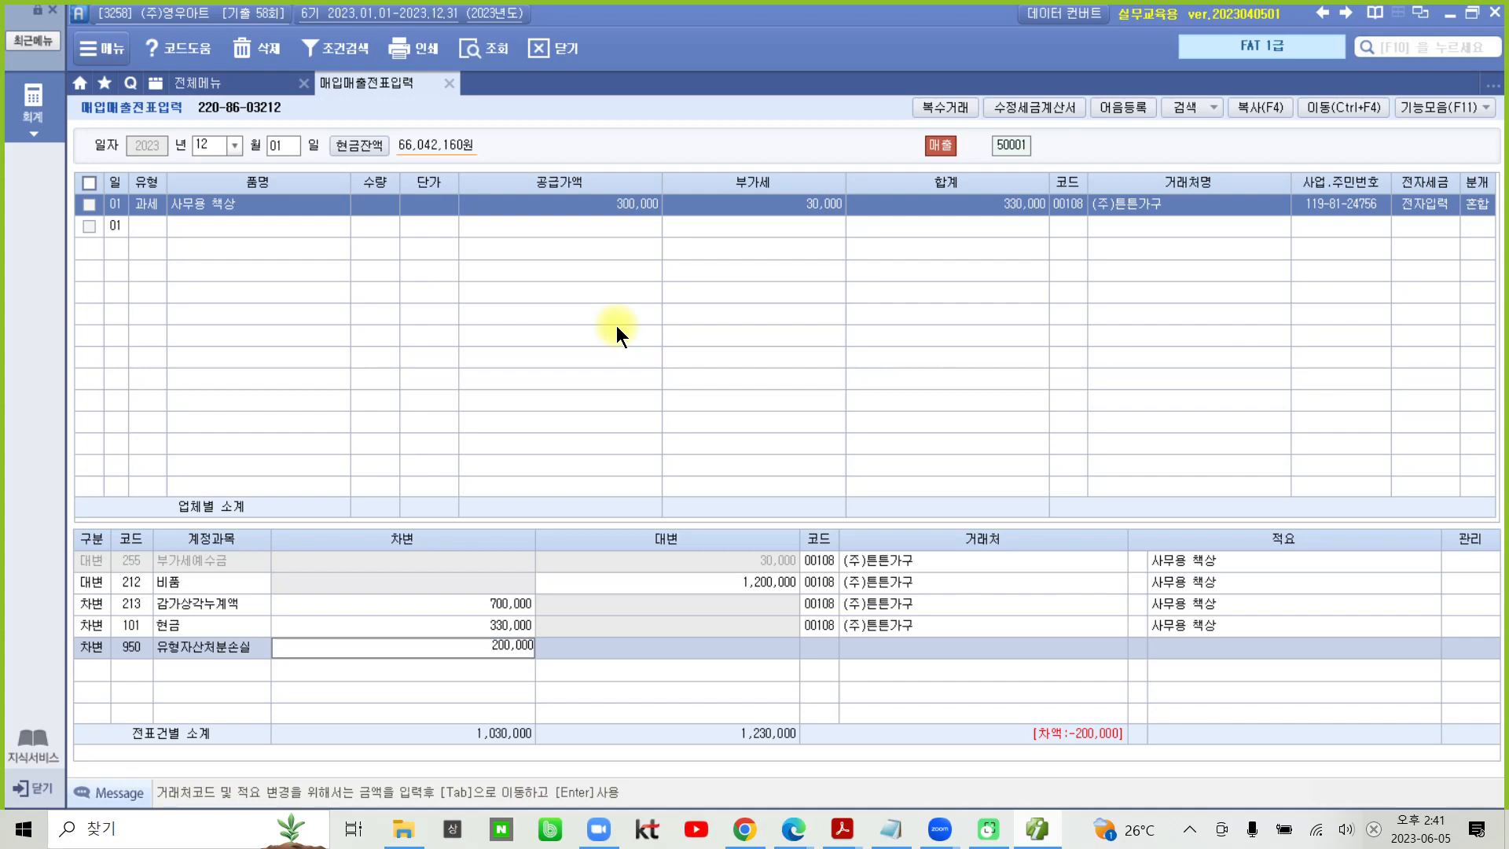
{"action": "key", "text": "Return"}
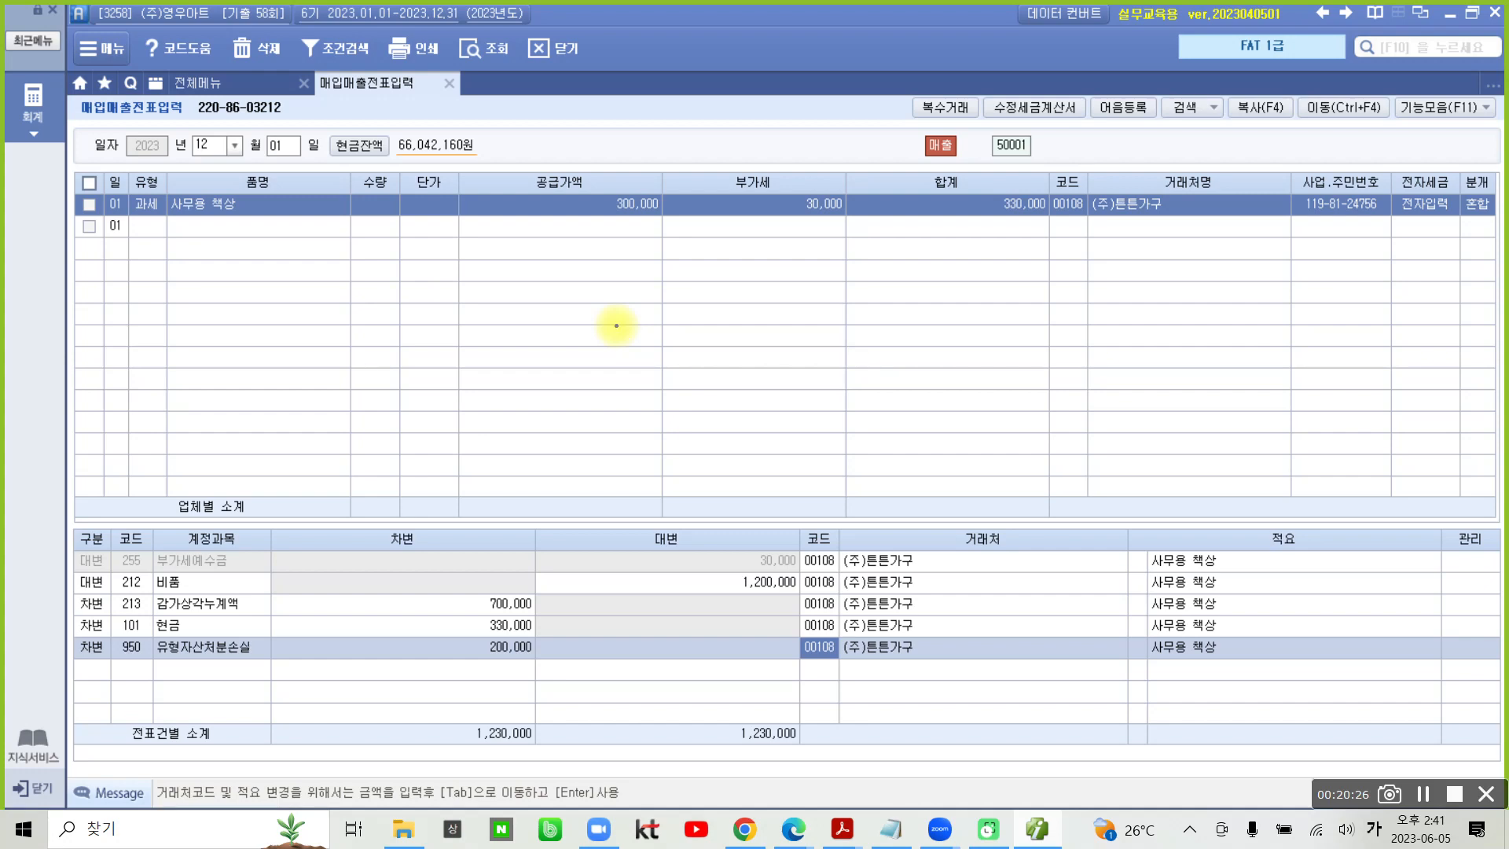
{"action": "mouse_move", "coordinate": [797, 682]}
{"action": "left_mouse_down"}
{"action": "mouse_move", "coordinate": [786, 534]}
{"action": "mouse_move", "coordinate": [865, 680]}
{"action": "mouse_move", "coordinate": [801, 672]}
{"action": "left_mouse_up"}
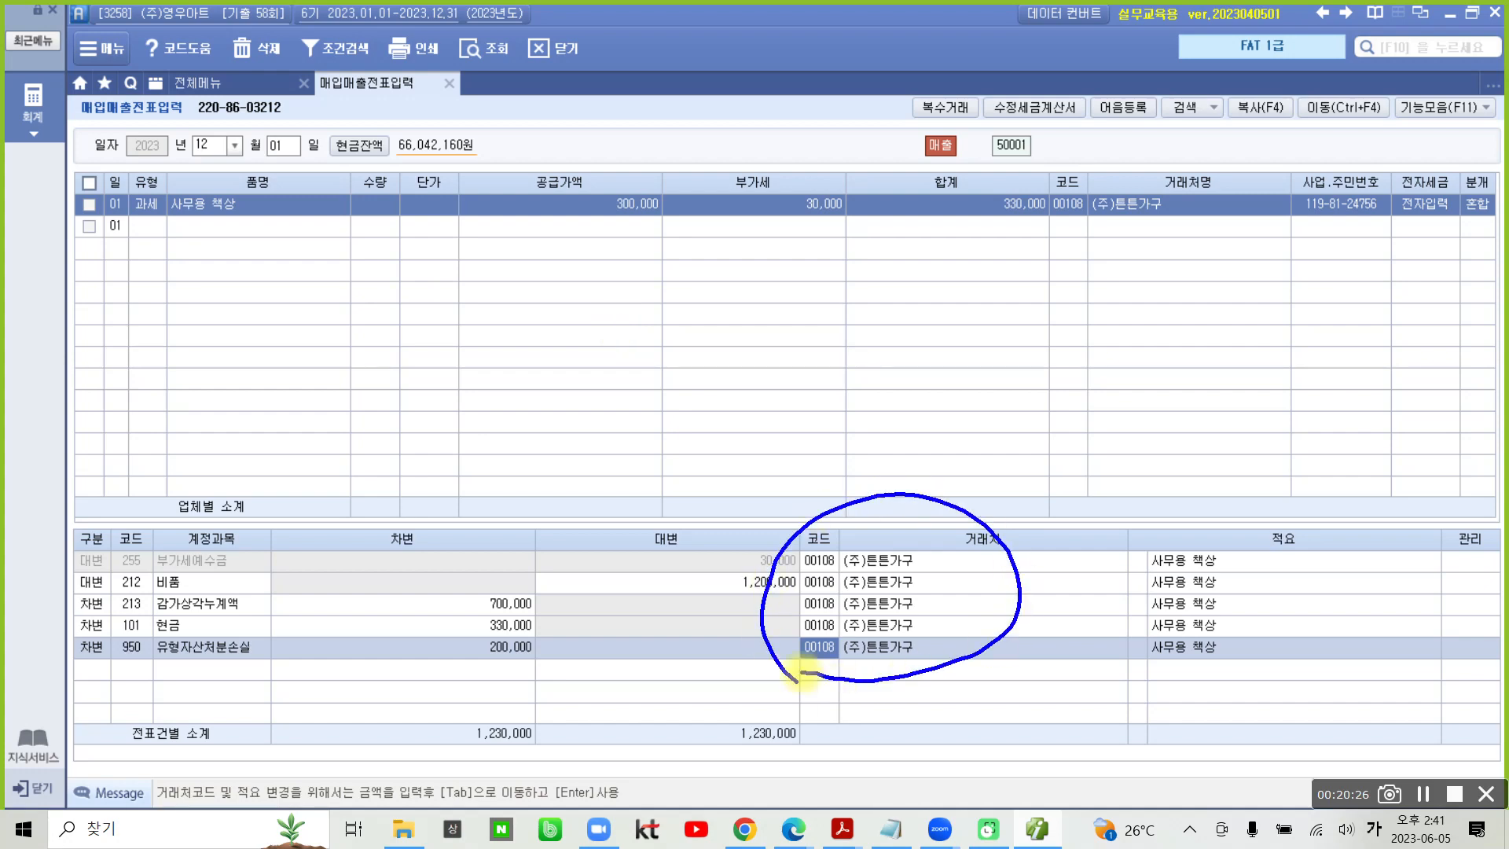
{"action": "mouse_move", "coordinate": [428, 719]}
{"action": "left_mouse_down"}
{"action": "mouse_move", "coordinate": [568, 770]}
{"action": "mouse_move", "coordinate": [445, 737]}
{"action": "left_mouse_up"}
{"action": "mouse_move", "coordinate": [744, 701]}
{"action": "left_mouse_down"}
{"action": "mouse_move", "coordinate": [836, 767]}
{"action": "mouse_move", "coordinate": [730, 694]}
{"action": "left_mouse_up"}
{"action": "mouse_move", "coordinate": [614, 718]}
{"action": "left_mouse_down"}
{"action": "mouse_move", "coordinate": [658, 724]}
{"action": "mouse_move", "coordinate": [625, 756]}
{"action": "mouse_move", "coordinate": [662, 764]}
{"action": "left_mouse_up"}
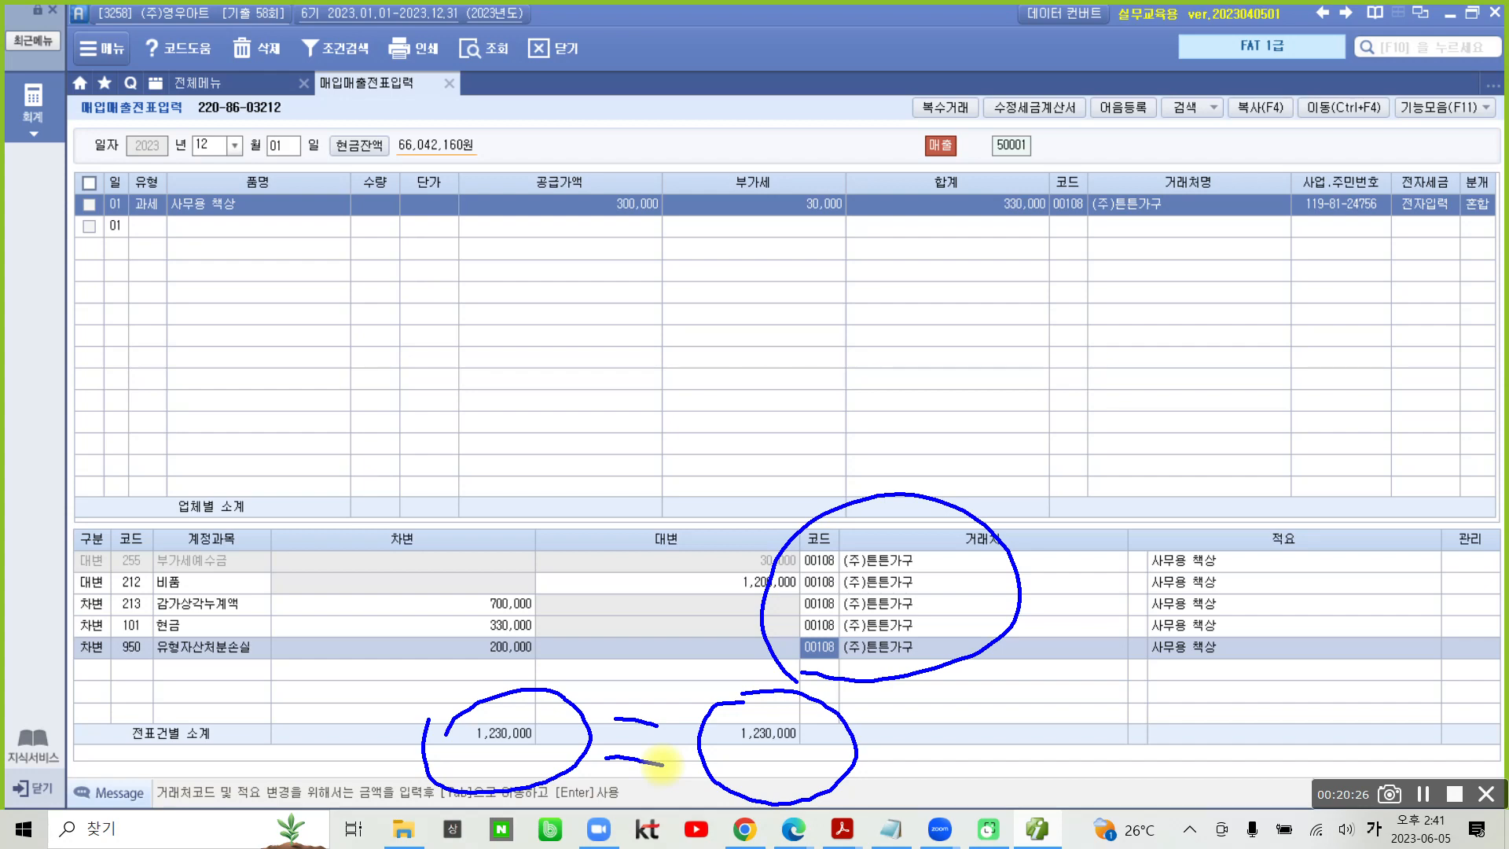
{"action": "mouse_move", "coordinate": [297, 540]}
{"action": "left_mouse_down"}
{"action": "mouse_move", "coordinate": [304, 676]}
{"action": "mouse_move", "coordinate": [289, 697]}
{"action": "left_mouse_up"}
{"action": "mouse_move", "coordinate": [386, 570]}
{"action": "left_mouse_down"}
{"action": "mouse_move", "coordinate": [371, 640]}
{"action": "mouse_move", "coordinate": [411, 587]}
{"action": "left_mouse_up"}
{"action": "mouse_move", "coordinate": [435, 550]}
{"action": "left_mouse_down"}
{"action": "mouse_move", "coordinate": [464, 536]}
{"action": "mouse_move", "coordinate": [448, 585]}
{"action": "left_mouse_up"}
{"action": "left_click_drag", "start_coordinate": [465, 547], "coordinate": [487, 584]}
{"action": "mouse_move", "coordinate": [426, 604]}
{"action": "left_mouse_down"}
{"action": "mouse_move", "coordinate": [506, 572]}
{"action": "mouse_move", "coordinate": [470, 615]}
{"action": "left_mouse_up"}
{"action": "mouse_move", "coordinate": [453, 631]}
{"action": "left_mouse_down"}
{"action": "mouse_move", "coordinate": [478, 616]}
{"action": "mouse_move", "coordinate": [504, 633]}
{"action": "left_mouse_up"}
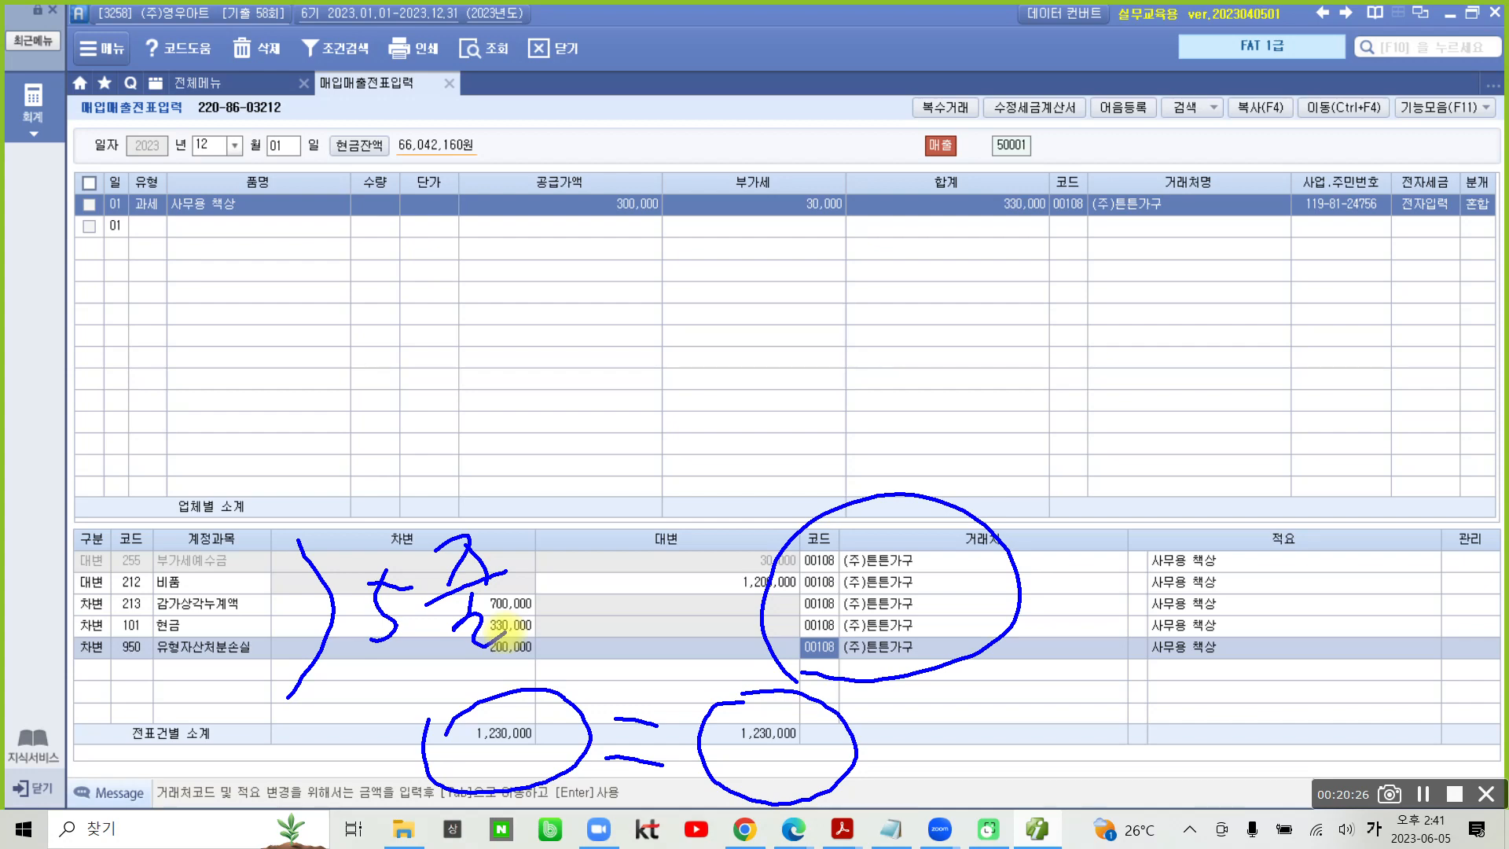
{"action": "key", "text": "Escape"}
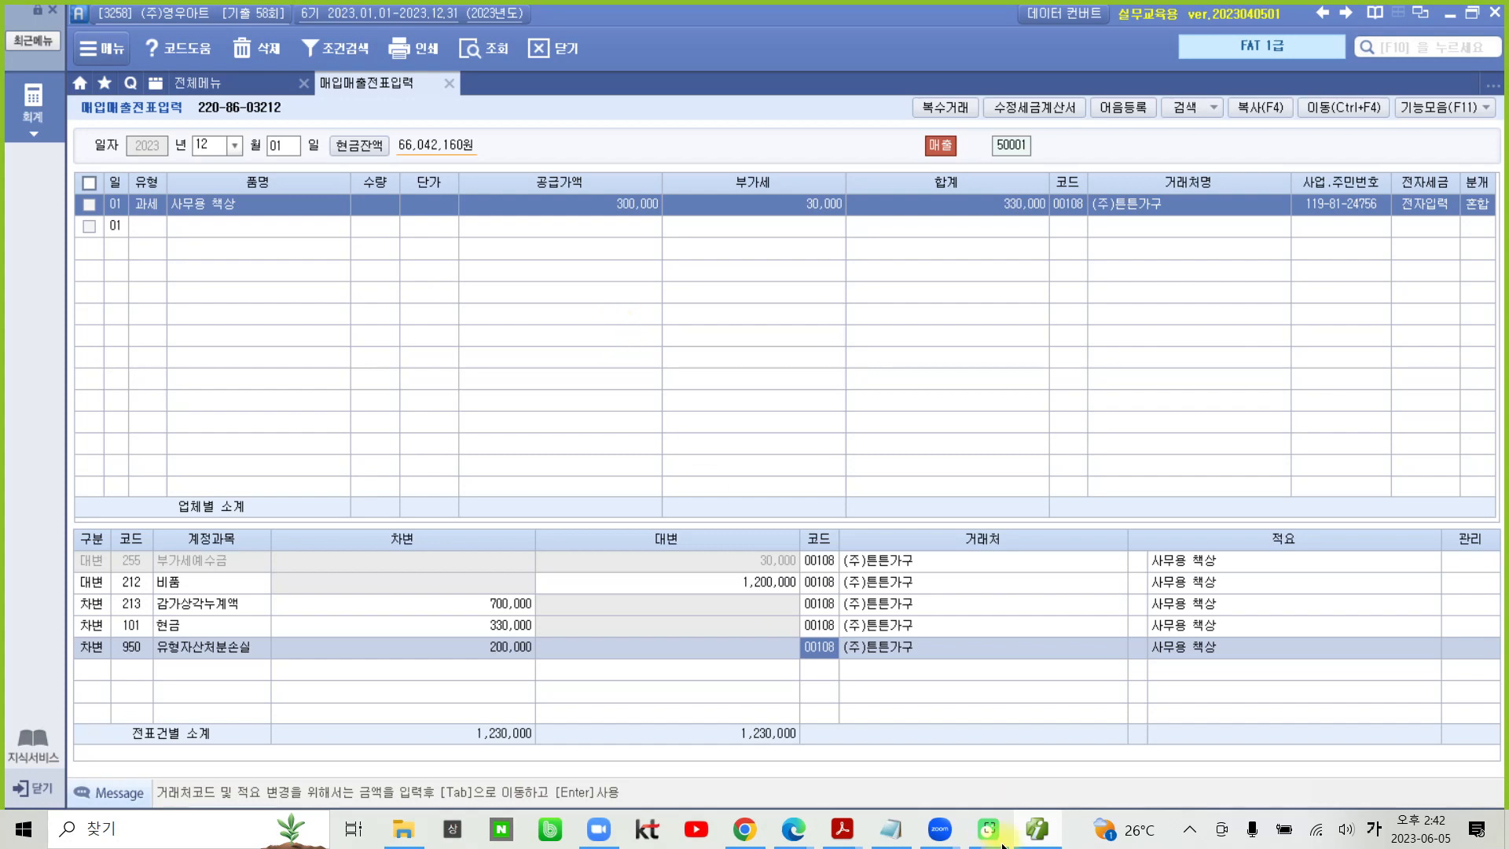
{"action": "left_click", "coordinate": [1100, 831]}
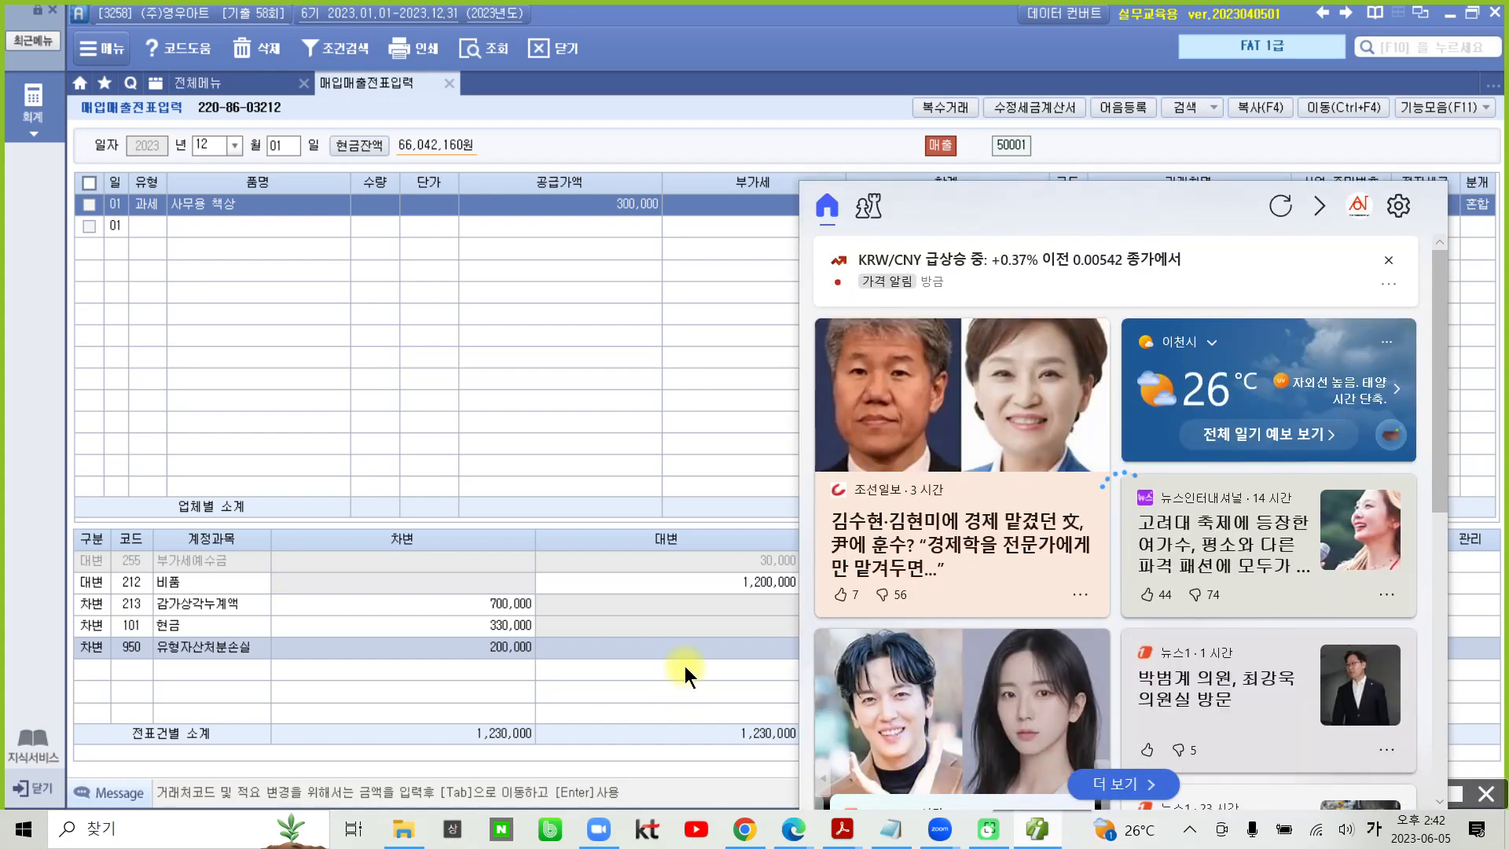
{"action": "left_click", "coordinate": [686, 674]}
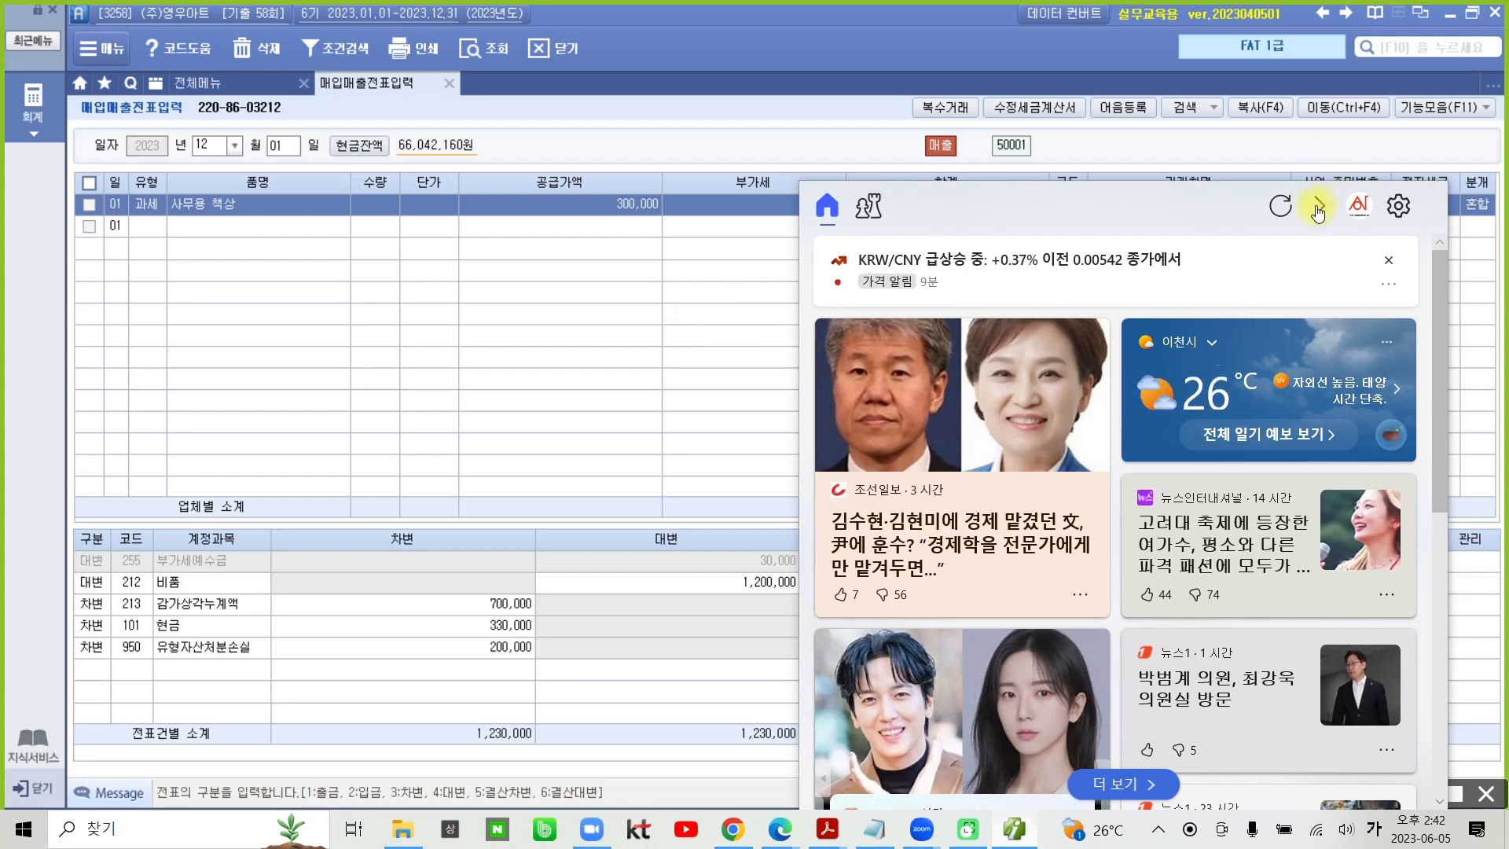
{"action": "left_click", "coordinate": [699, 380]}
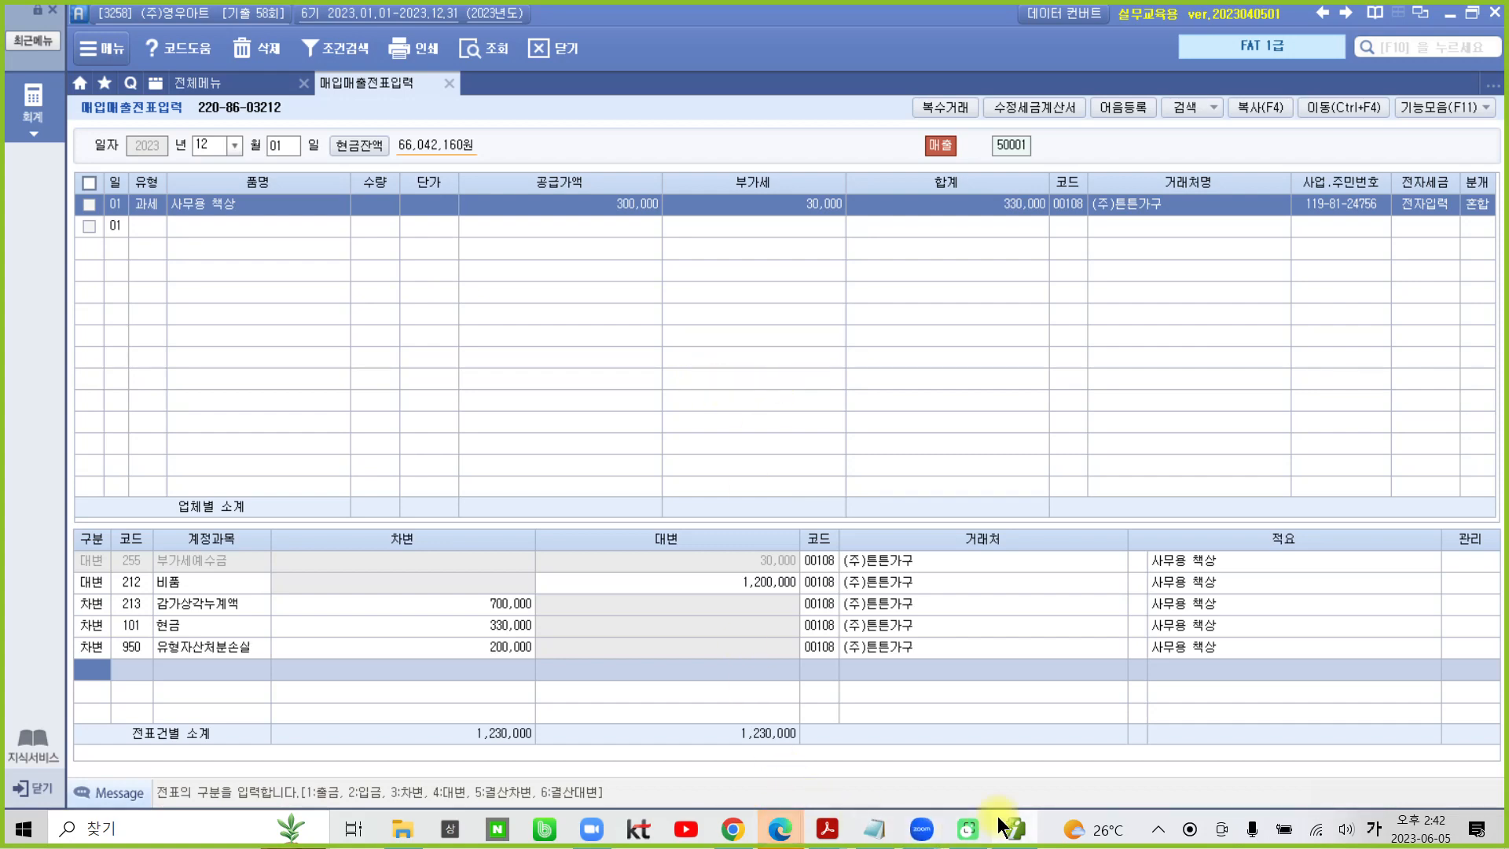
- Switch to the 04-2 기출문제 PDF in Acrobat Reader and go to question 6, 부가가치세신고서에 의한 회계처리
{"action": "mouse_move", "coordinate": [822, 828]}
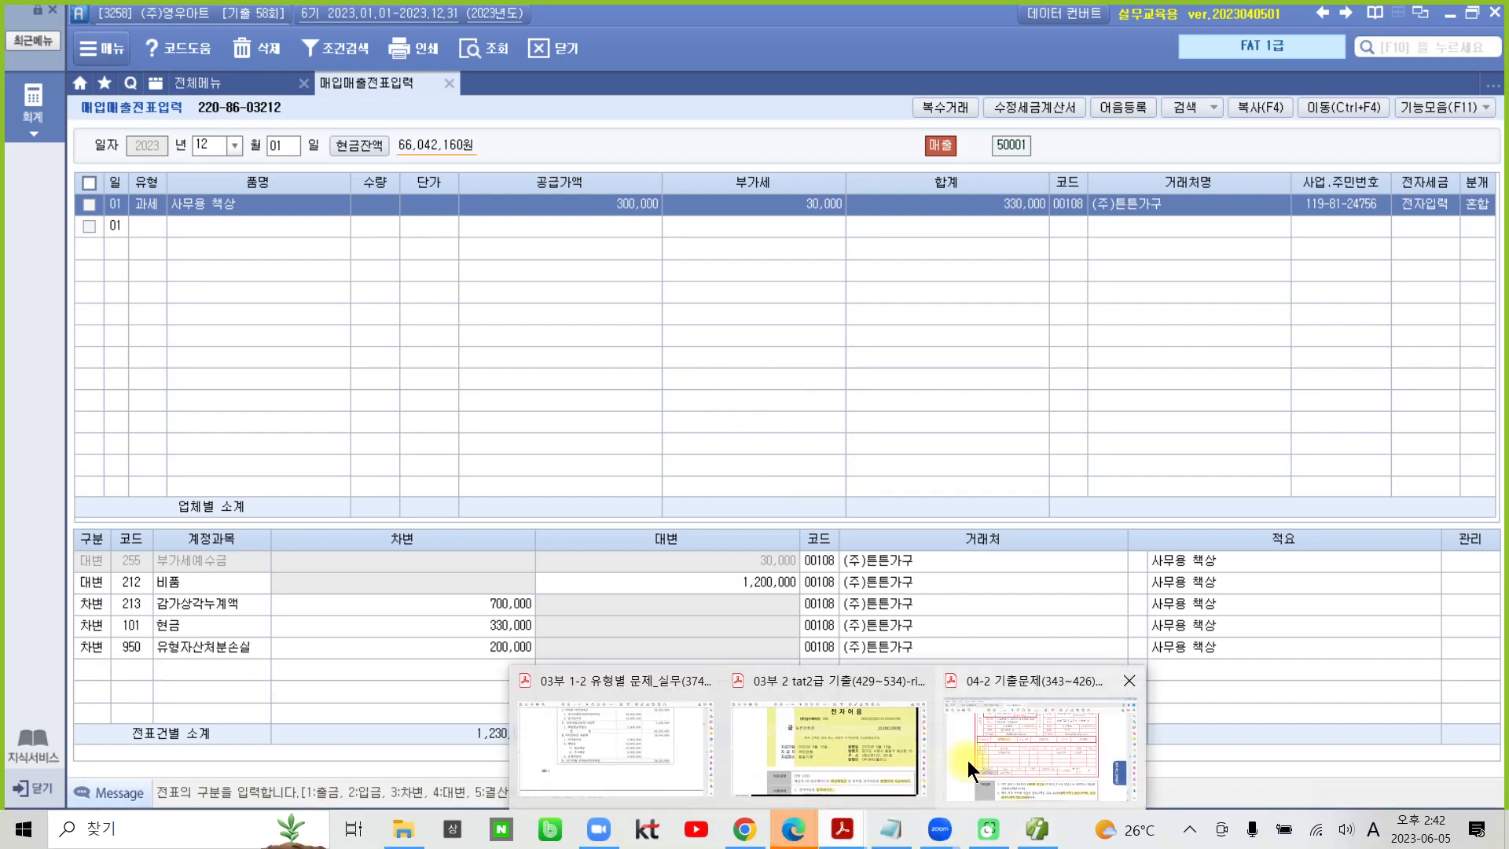
{"action": "left_click", "coordinate": [965, 758]}
{"action": "scroll", "coordinate": [968, 754], "scroll_direction": "down", "scroll_amount": 8}
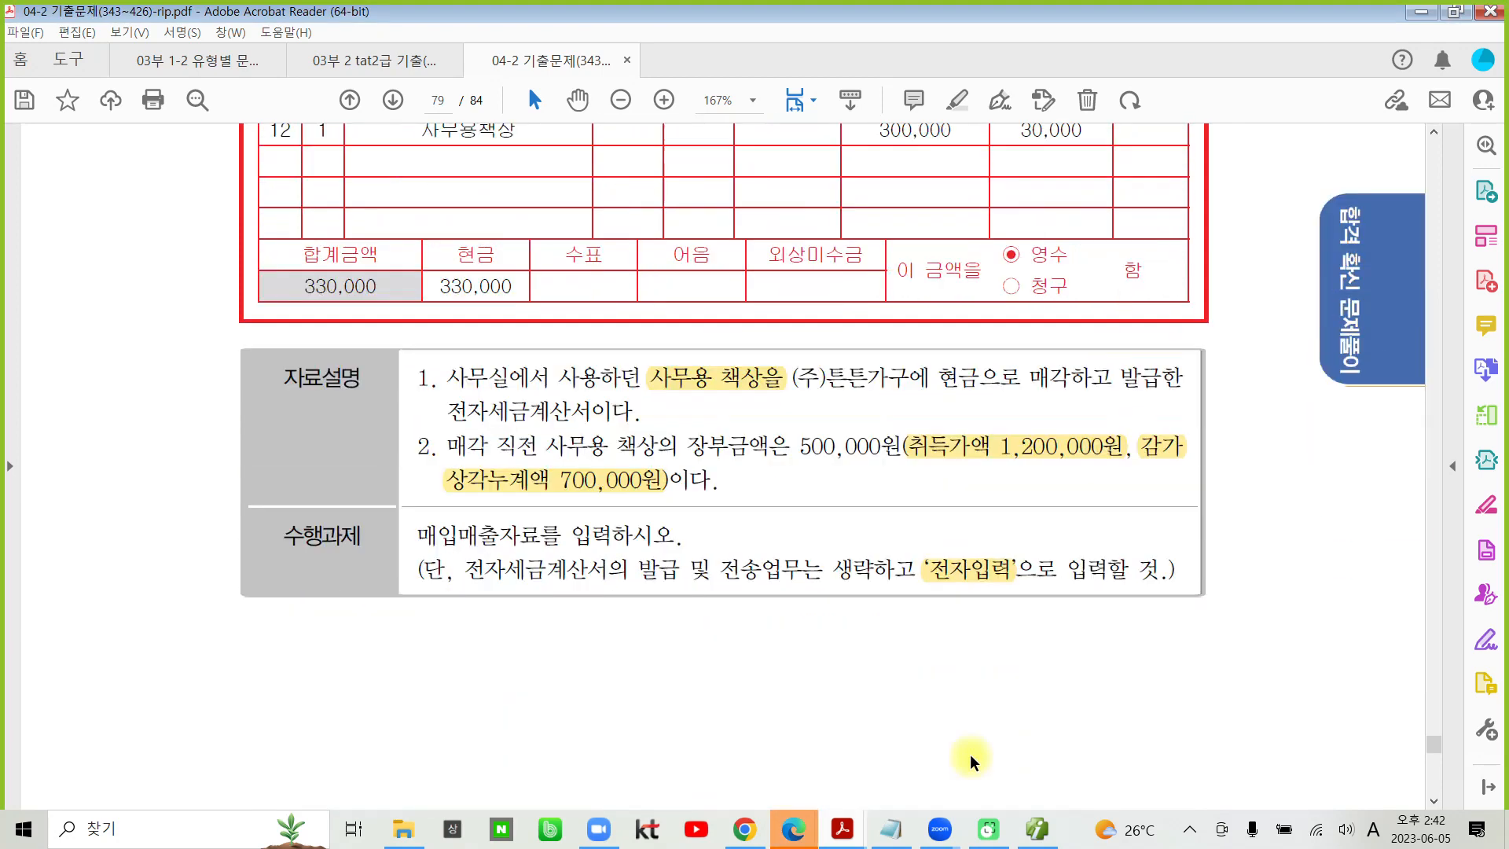
{"action": "scroll", "coordinate": [971, 762], "scroll_direction": "down", "scroll_amount": 15}
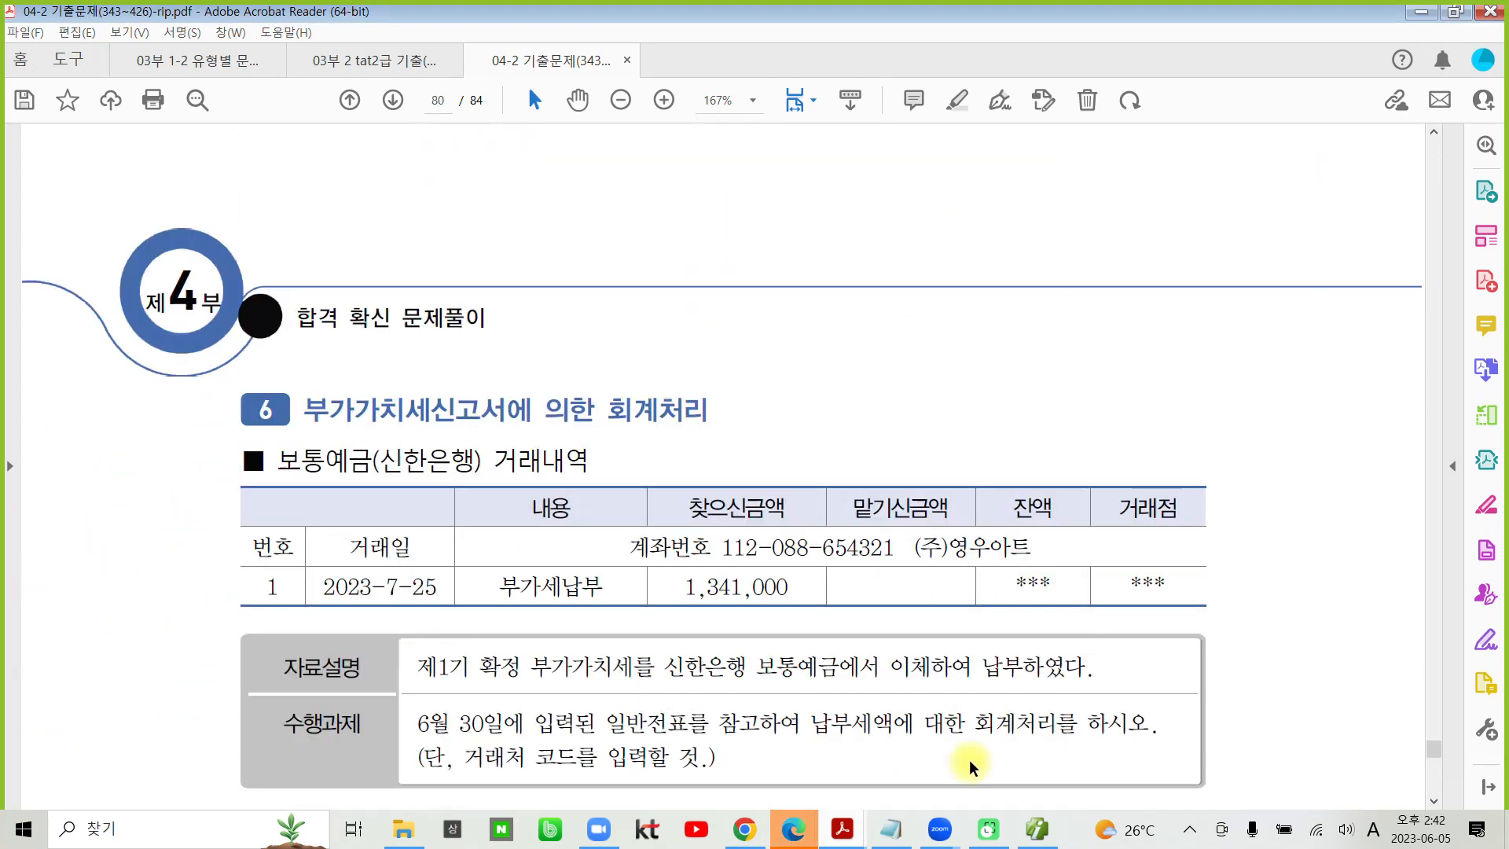
{"action": "scroll", "coordinate": [972, 767], "scroll_direction": "down", "scroll_amount": 1}
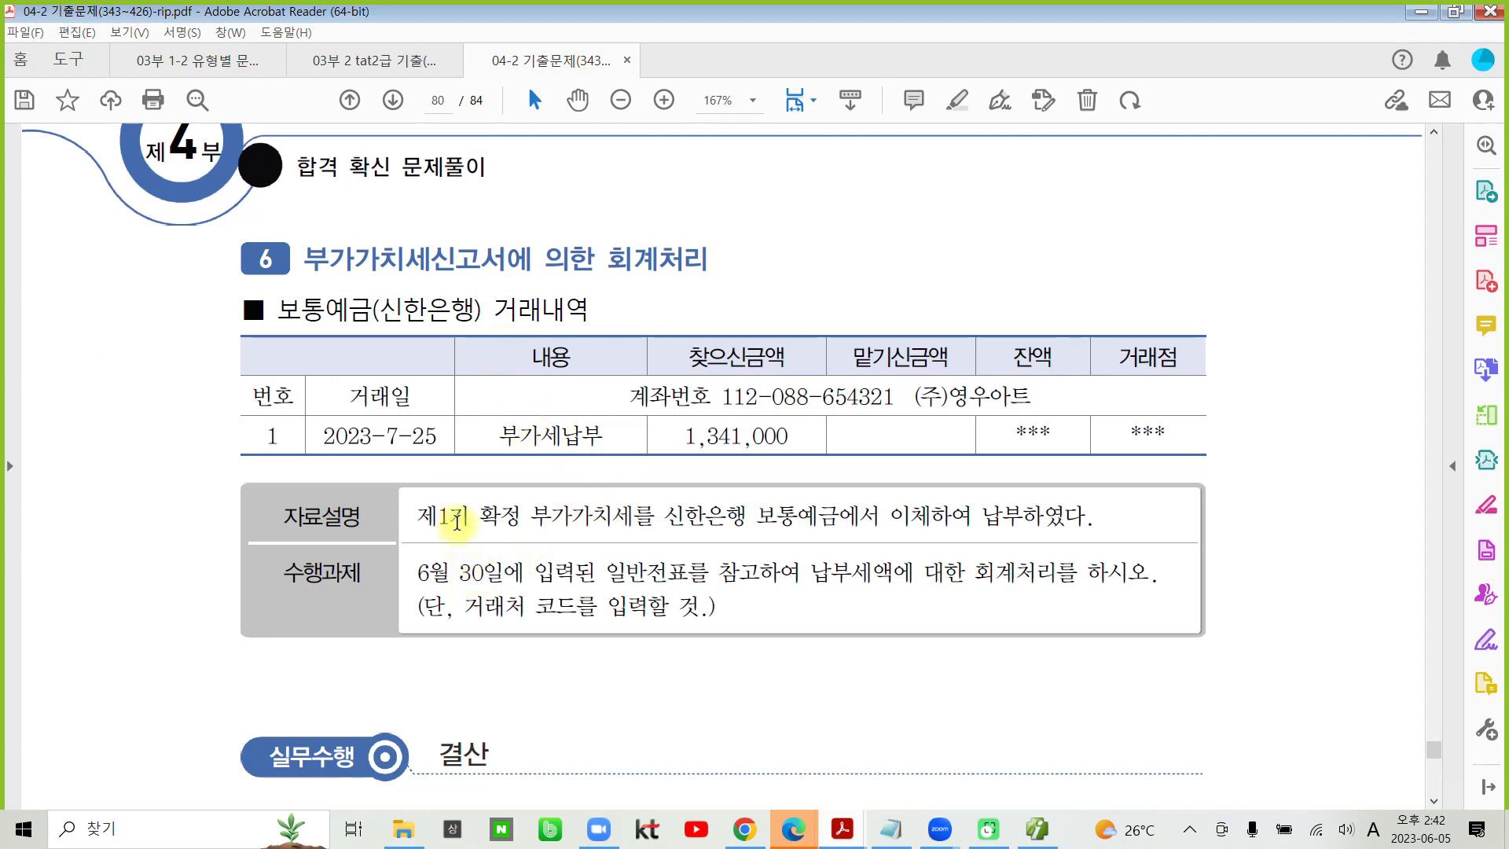
- Highlight '제1기 확정' and '보통예금' in question 6's 자료설명 and the withdrawal amount 1,341,000 in its transaction table
{"action": "left_click_drag", "start_coordinate": [520, 519], "coordinate": [416, 519]}
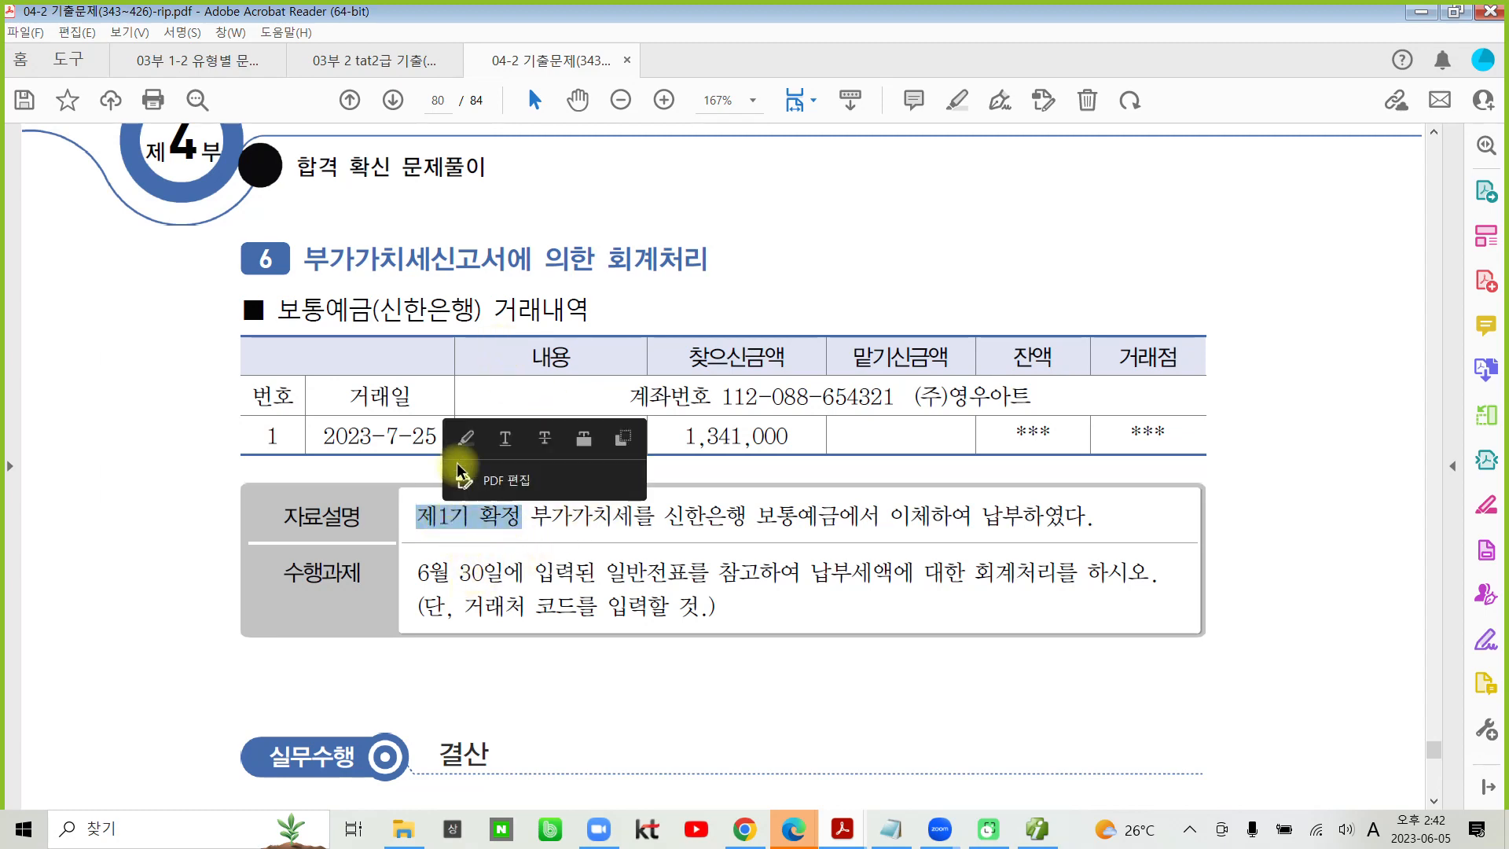
{"action": "left_click", "coordinate": [465, 437]}
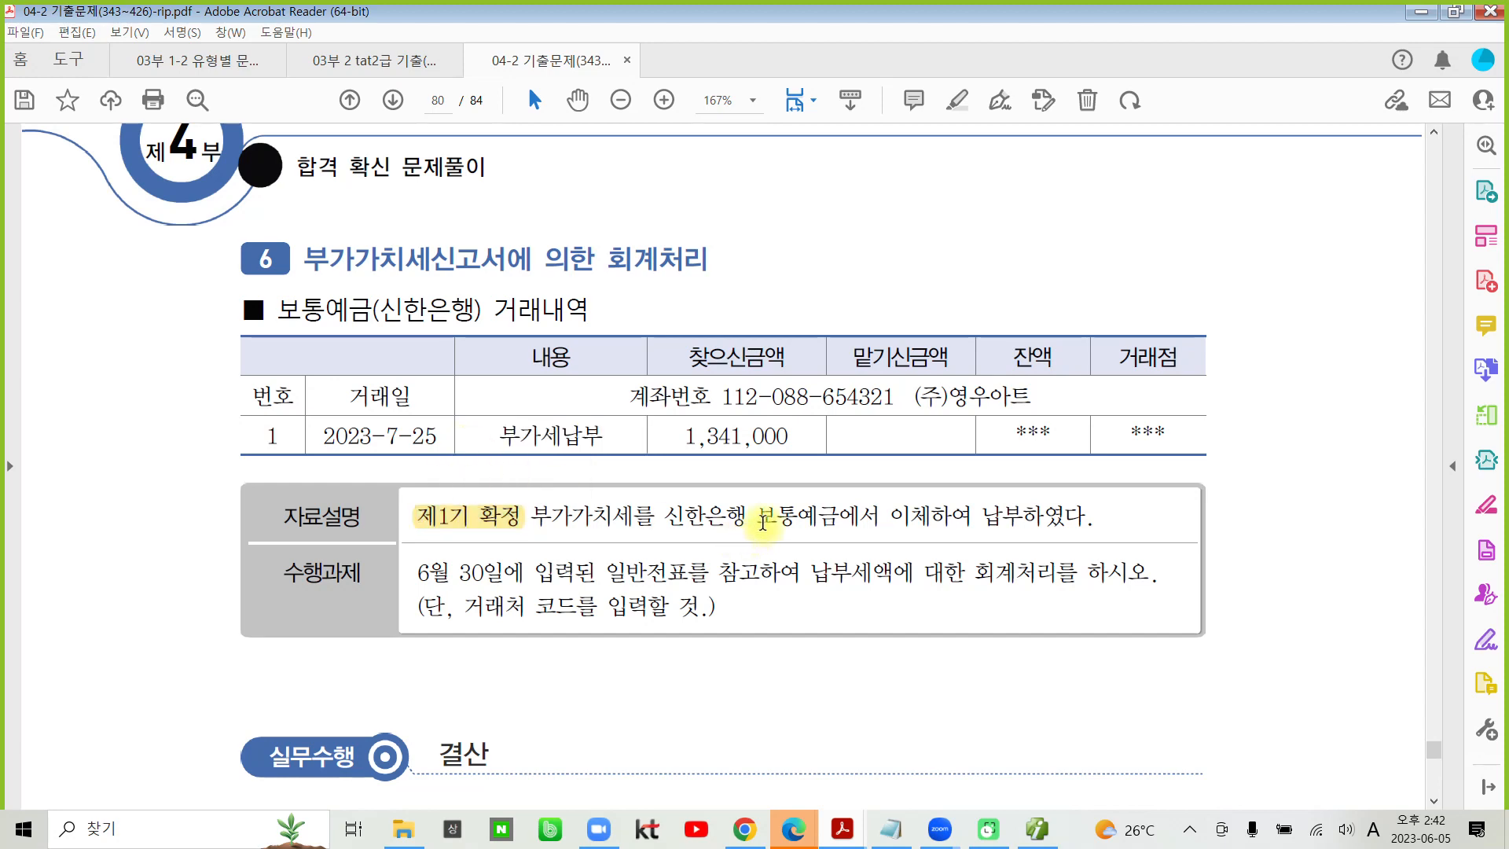
{"action": "left_click_drag", "start_coordinate": [759, 520], "coordinate": [839, 518]}
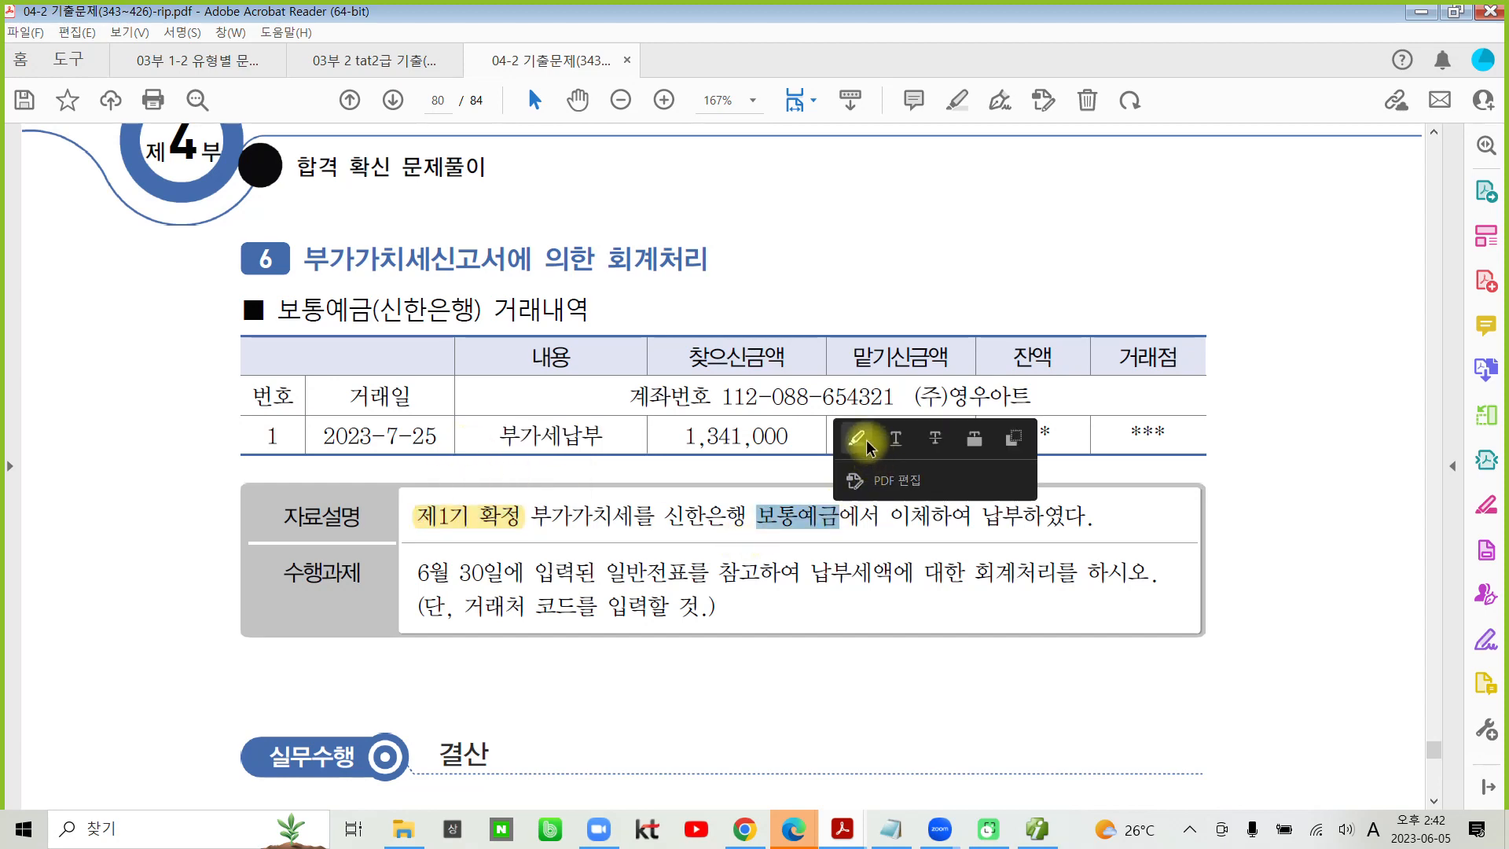
{"action": "left_click", "coordinate": [867, 445]}
{"action": "left_click_drag", "start_coordinate": [686, 434], "coordinate": [795, 429]}
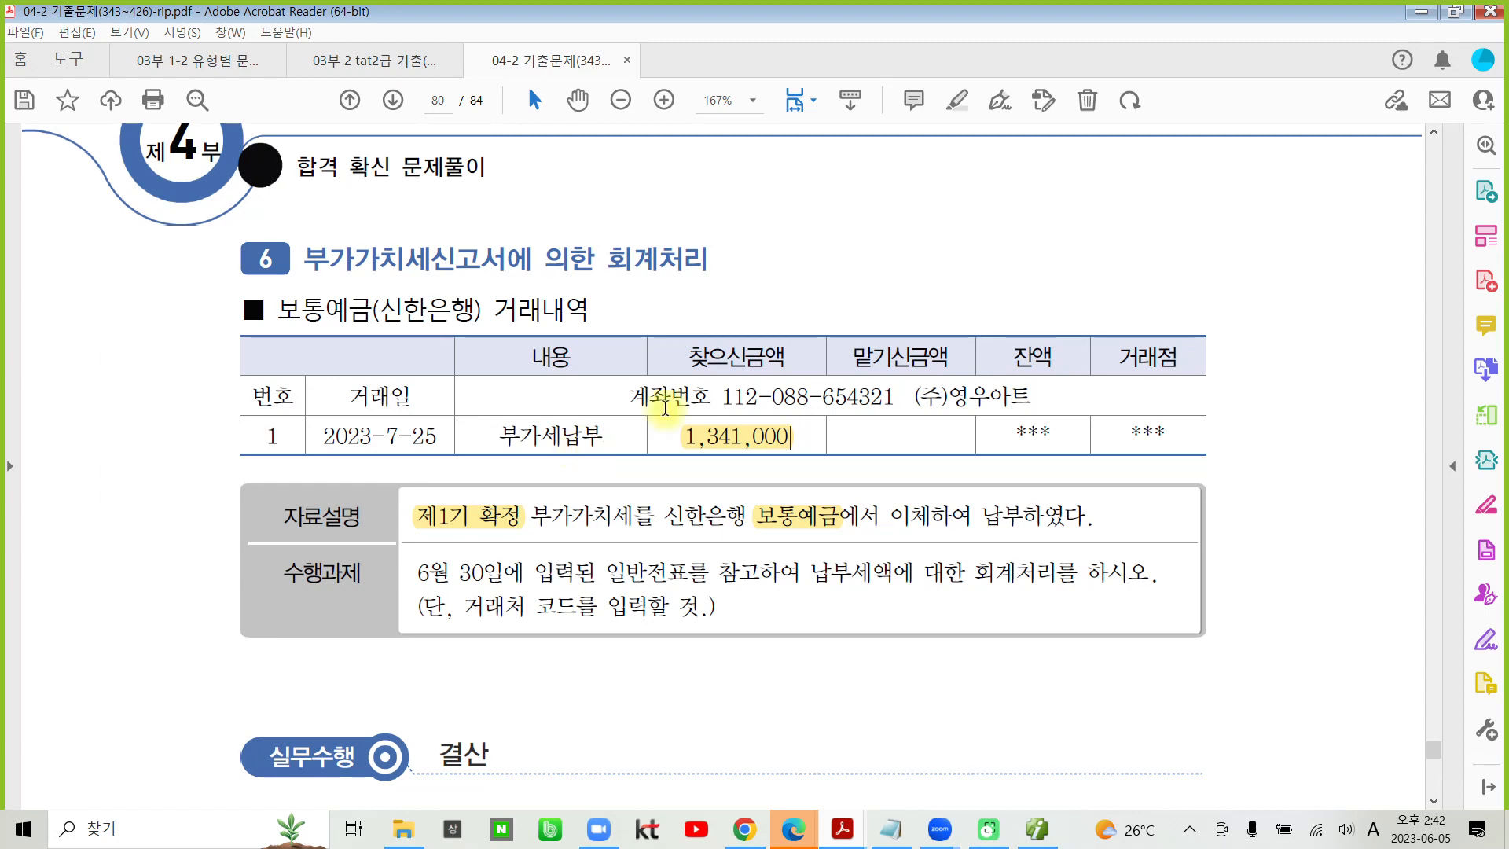
- Highlight '6월 30일에 입력된 일반전표를' and '거래처 코드를' in question 6's 수행과제, plus '보통예금' in the 거래내역 heading
{"action": "left_click_drag", "start_coordinate": [417, 572], "coordinate": [636, 574]}
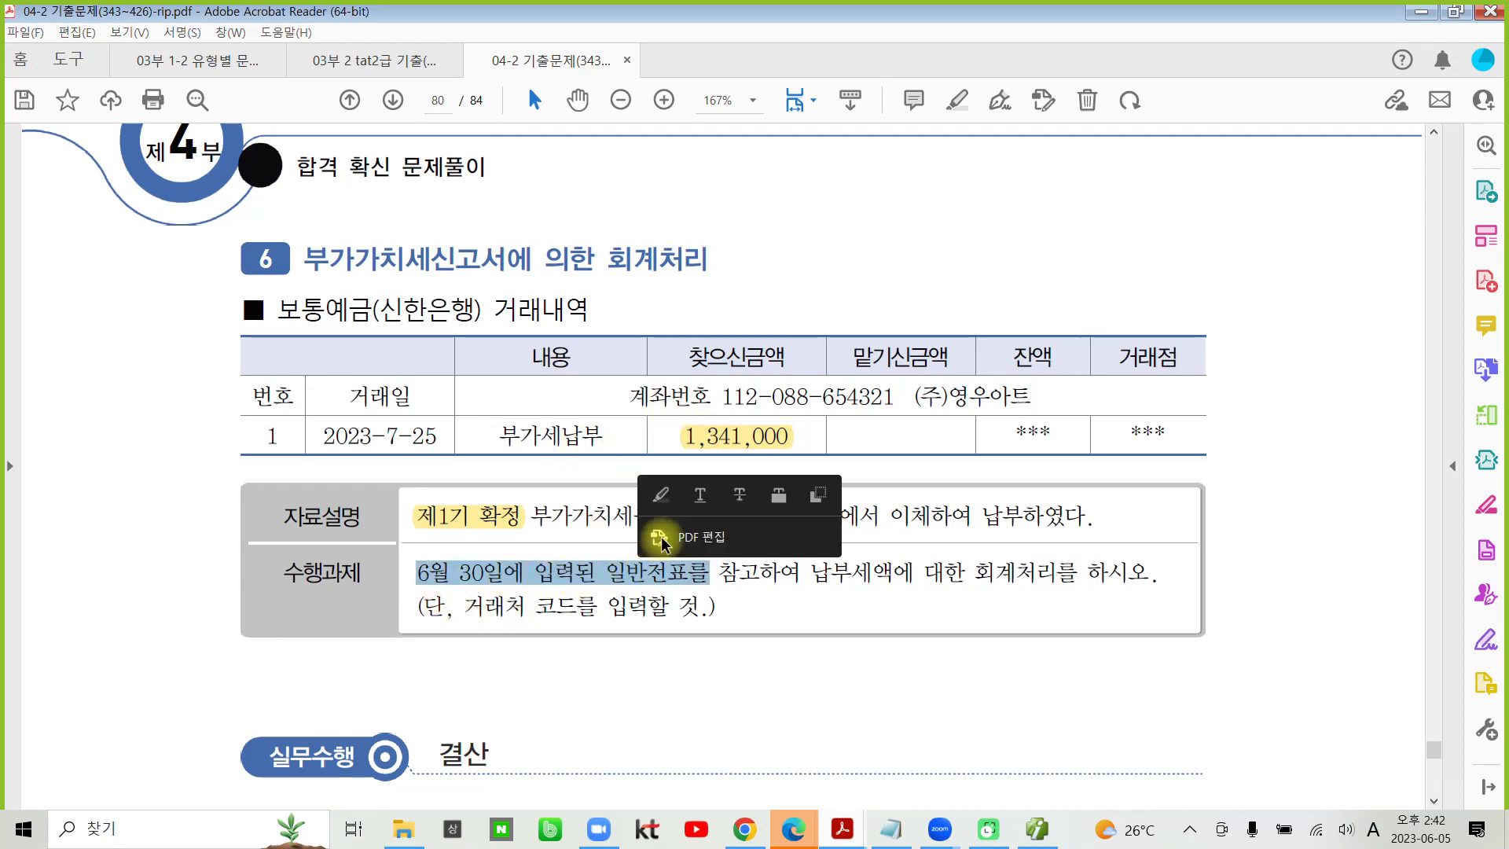
{"action": "left_click", "coordinate": [660, 495]}
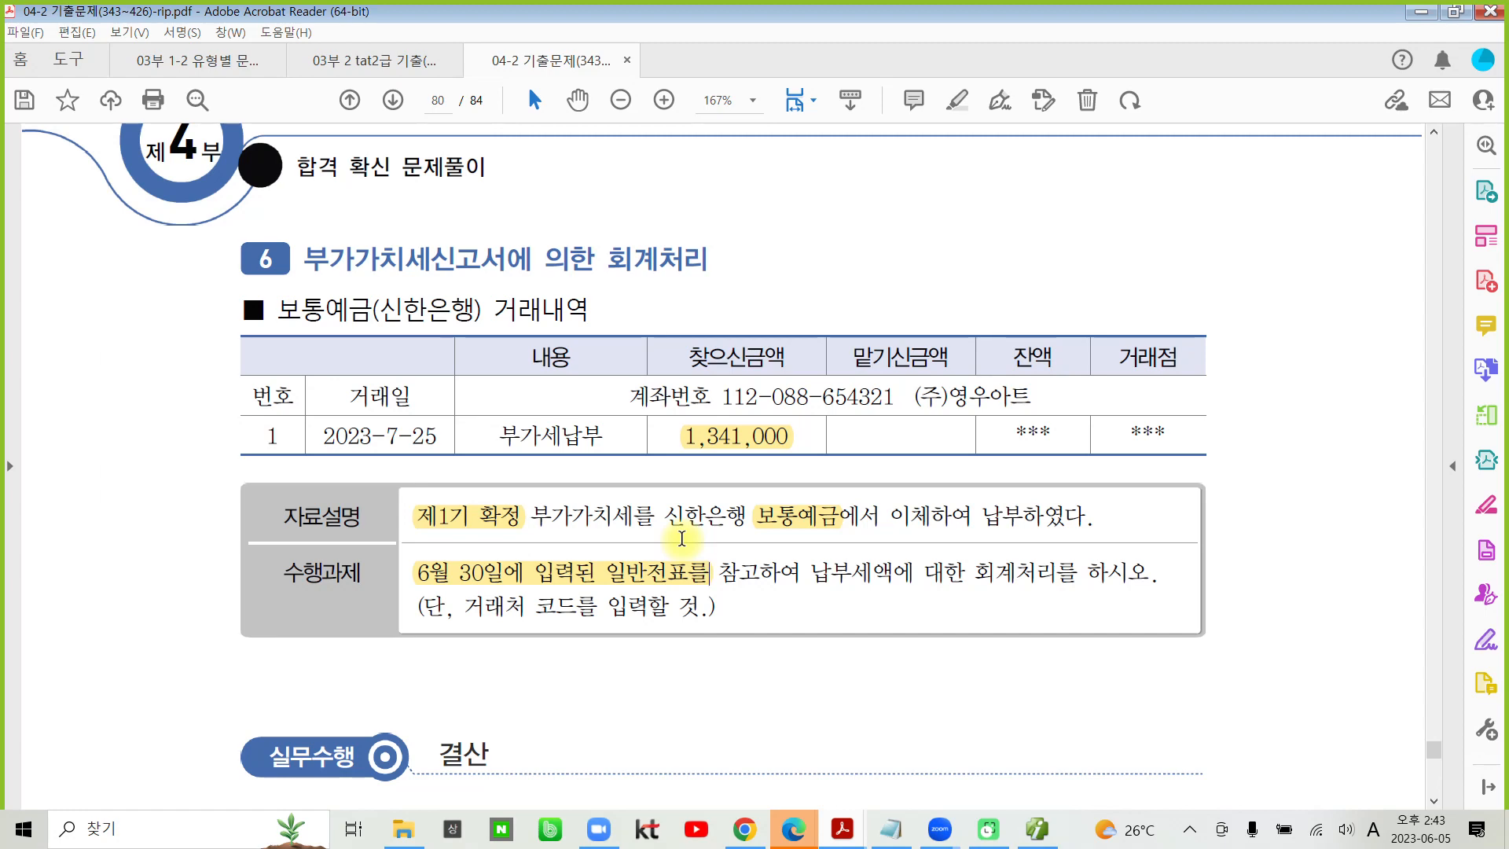
{"action": "left_click_drag", "start_coordinate": [463, 606], "coordinate": [597, 607]}
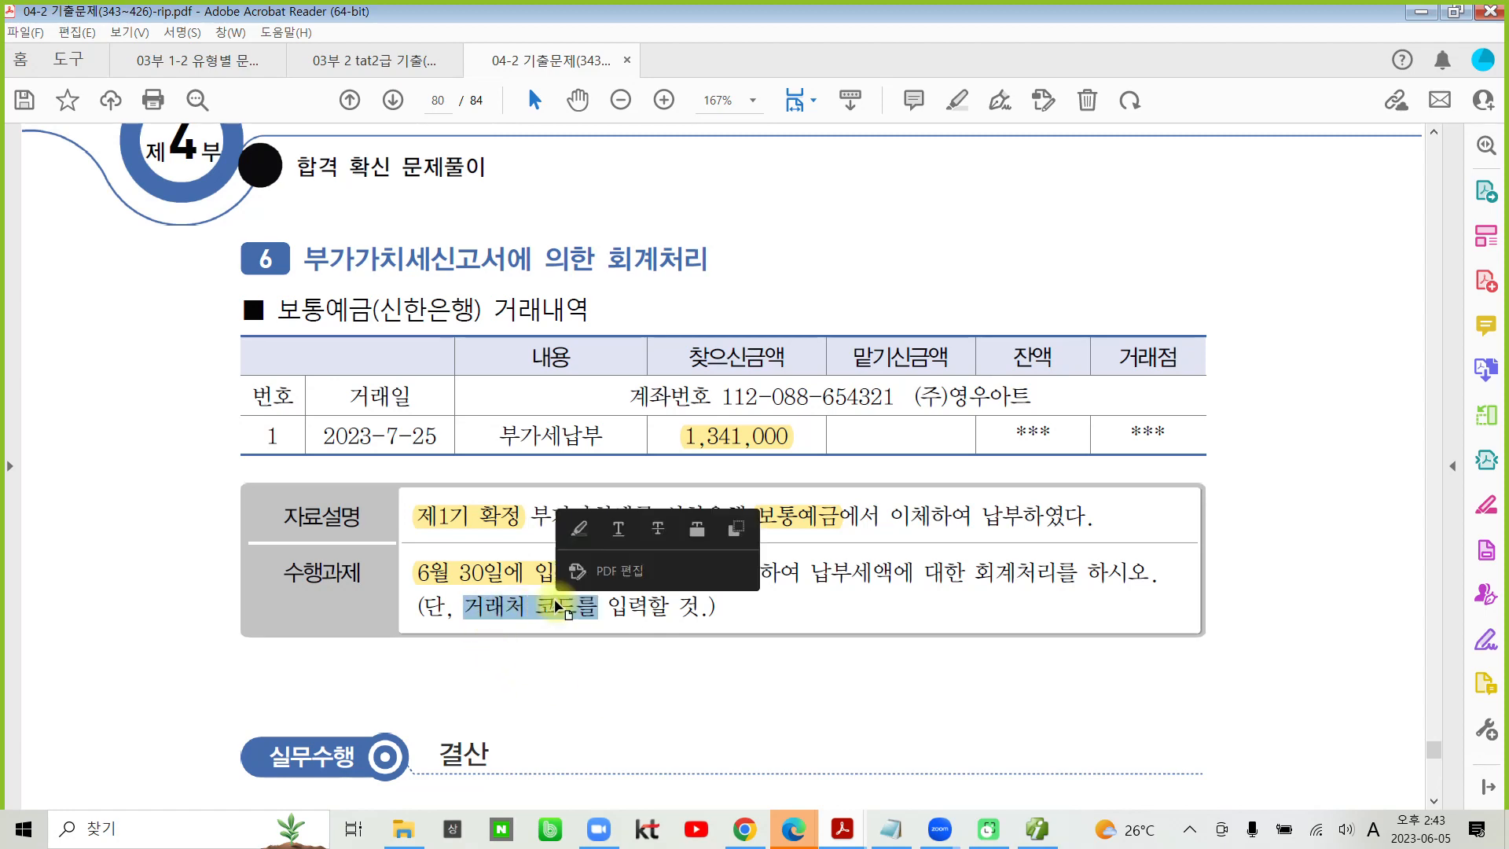
{"action": "left_click", "coordinate": [579, 528]}
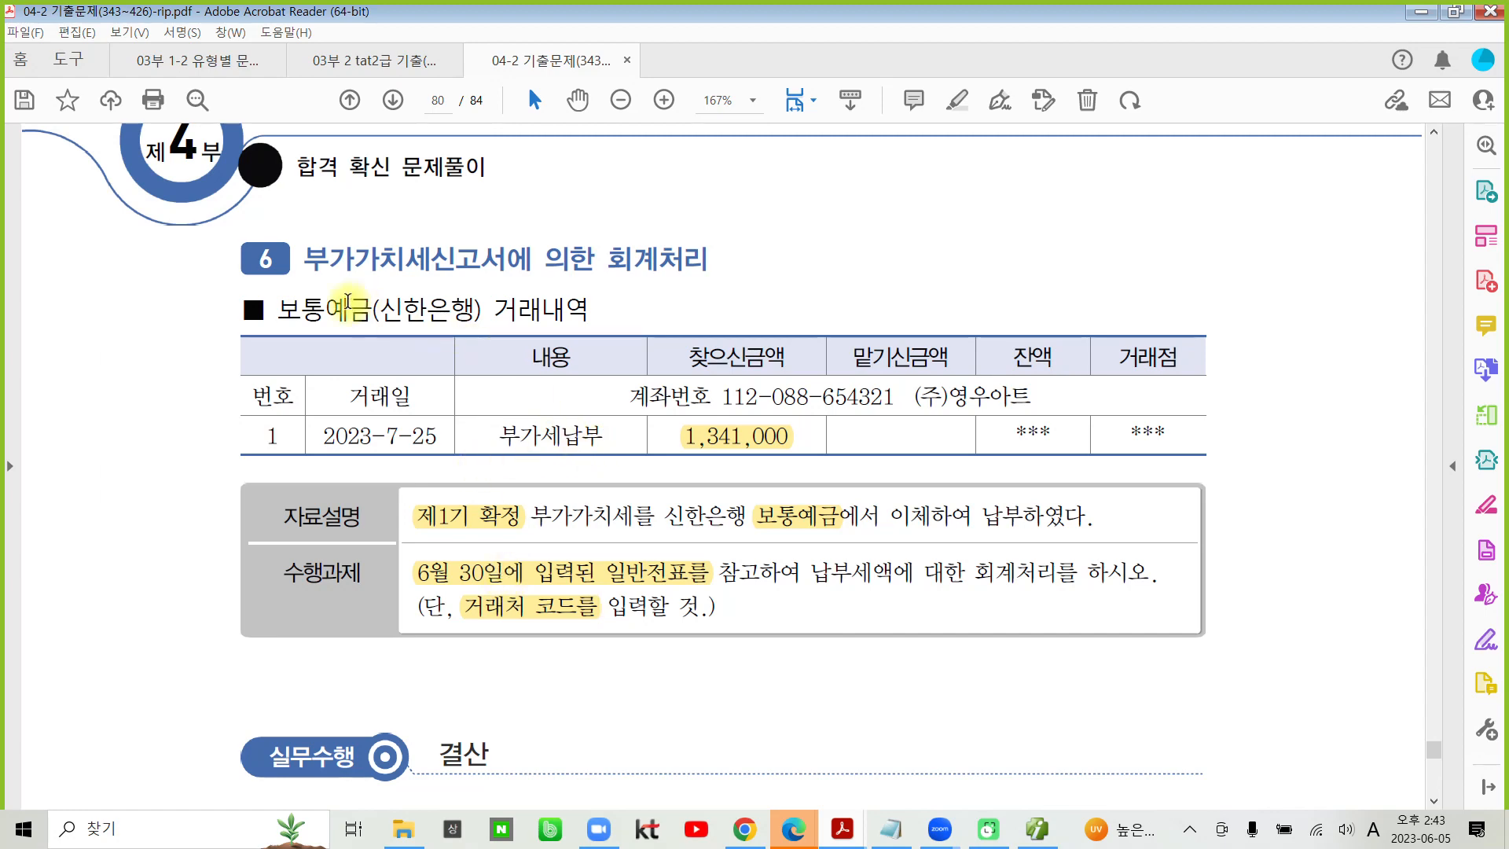
{"action": "left_click_drag", "start_coordinate": [286, 310], "coordinate": [372, 308]}
{"action": "left_click", "coordinate": [392, 243]}
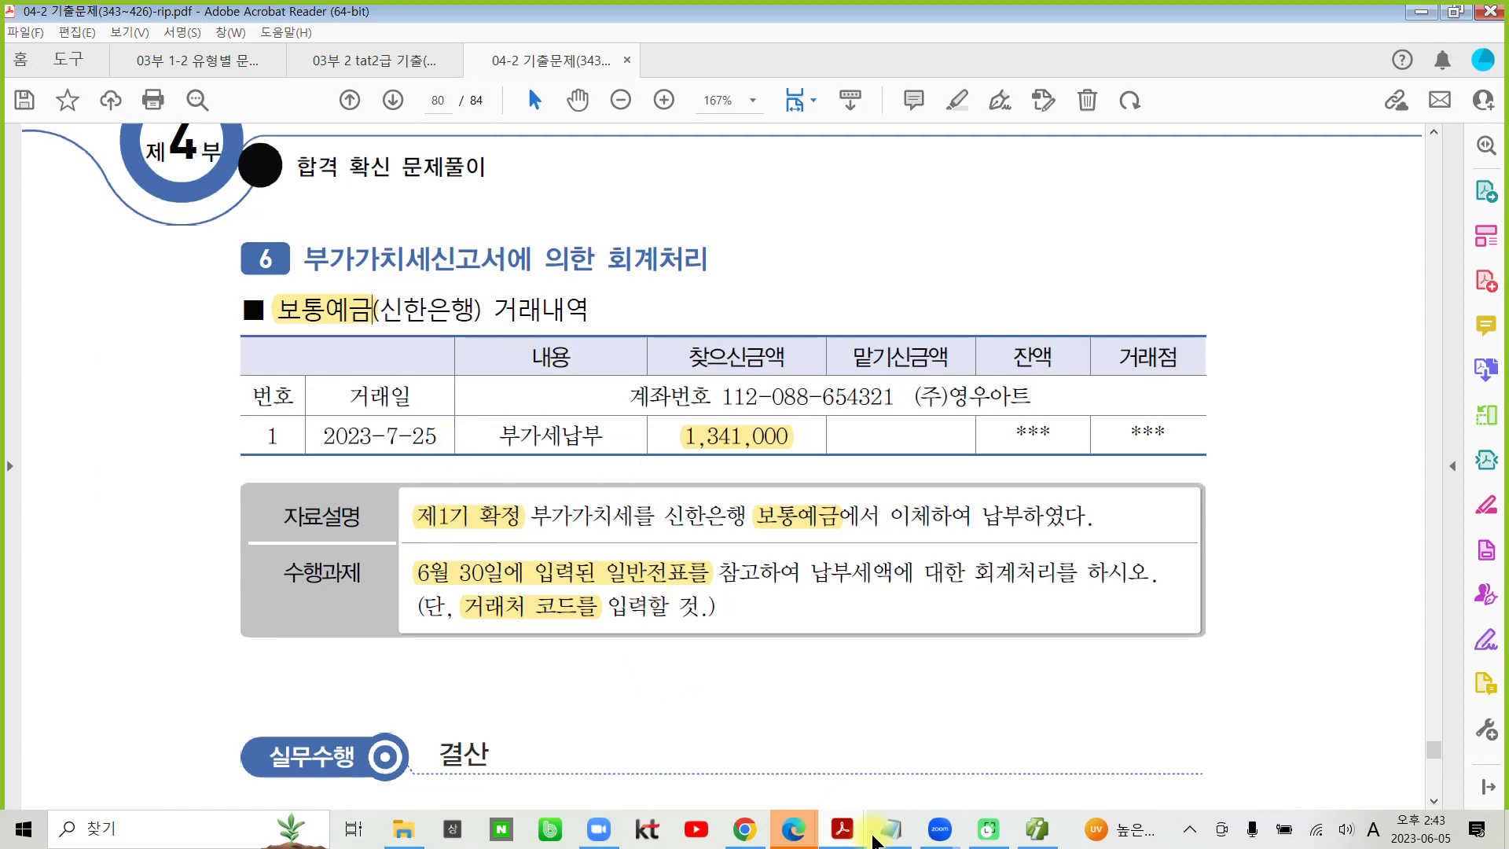
- Switch to Smart A, open 일반전표입력, and set the voucher date to July 25
{"action": "left_click", "coordinate": [1038, 829]}
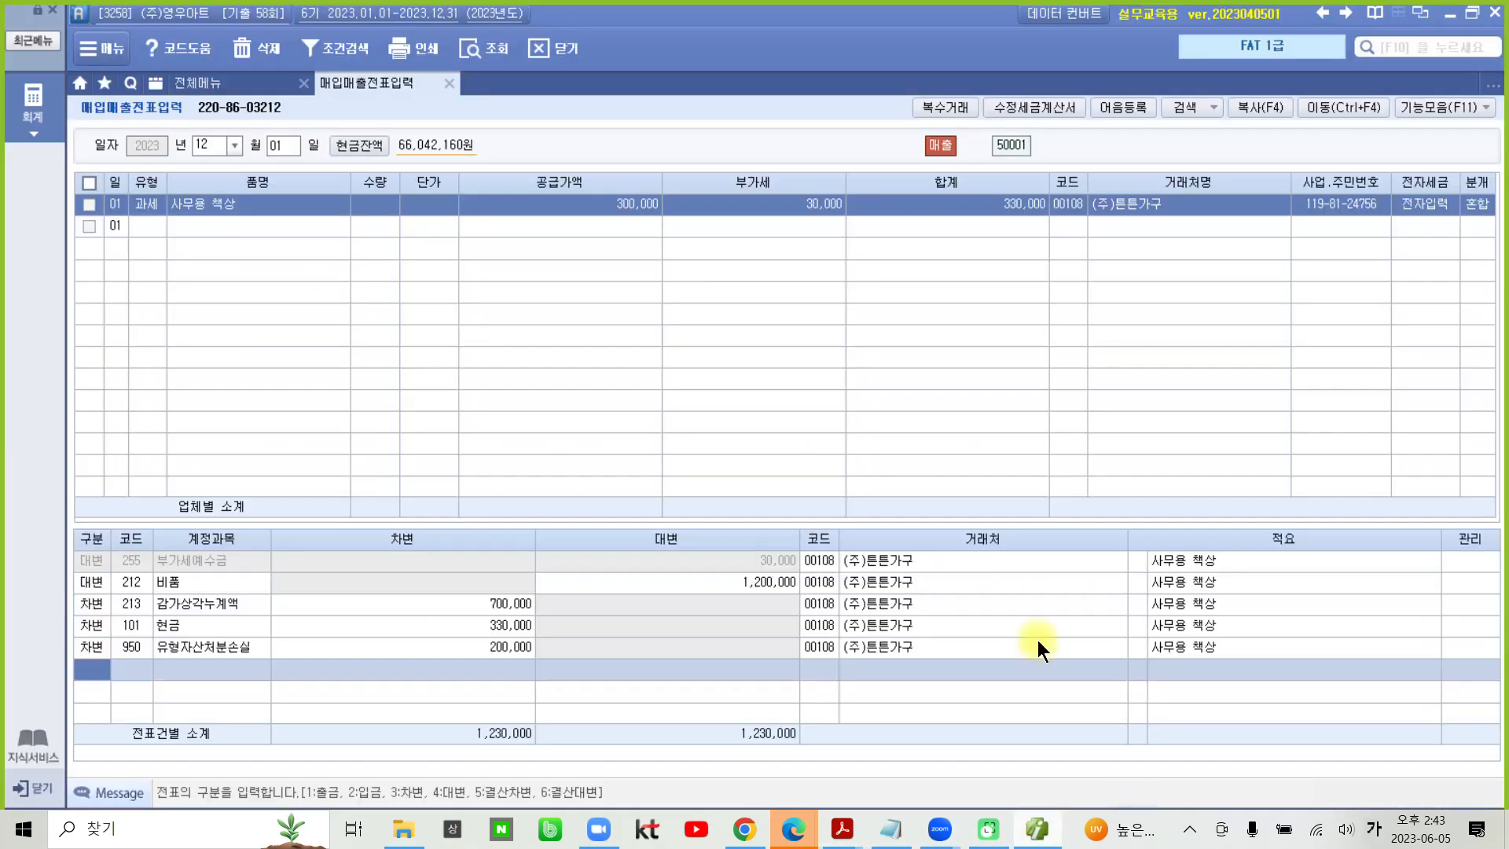
{"action": "left_click", "coordinate": [244, 82]}
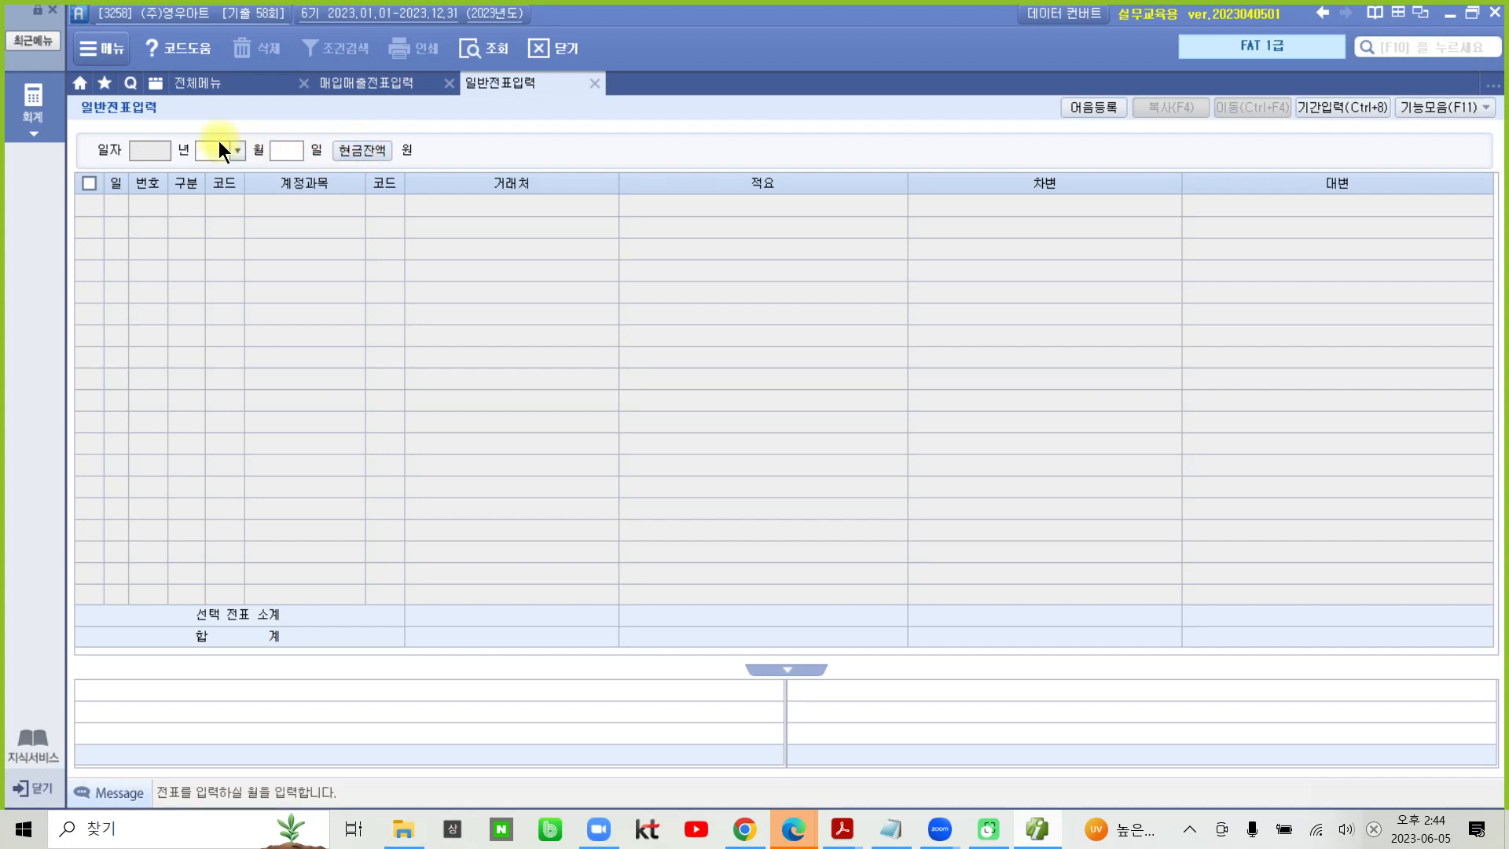
{"action": "type", "text": "7"}
{"action": "type", "text": "25"}
{"action": "key", "text": "Return"}
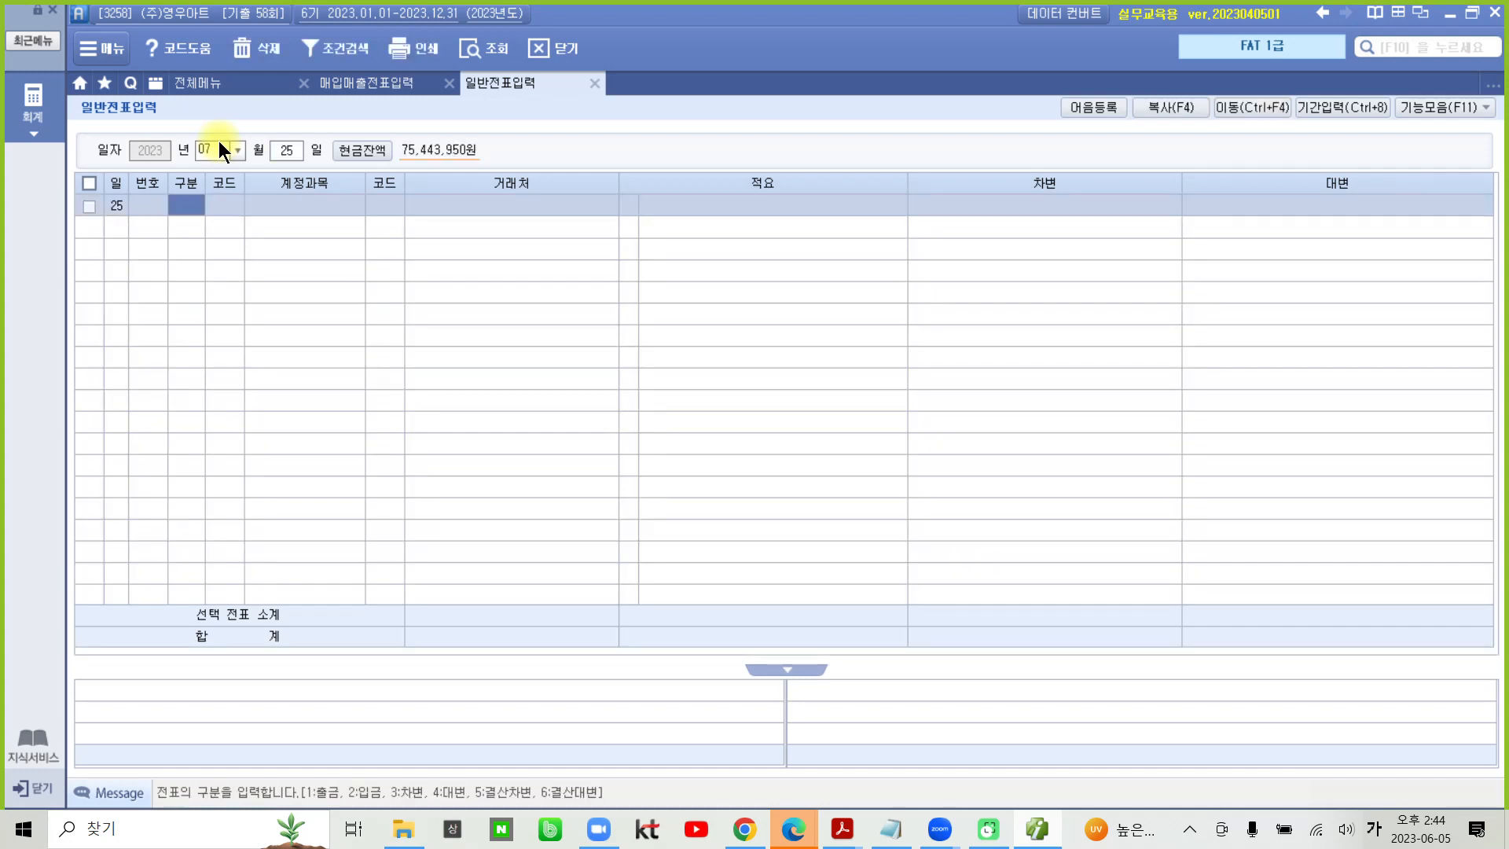
- Start a 차변 line on the July 25 voucher with account 261 미지급세금
{"action": "type", "text": "3"}
{"action": "key", "text": "Return"}
{"action": "type", "text": "미지"}
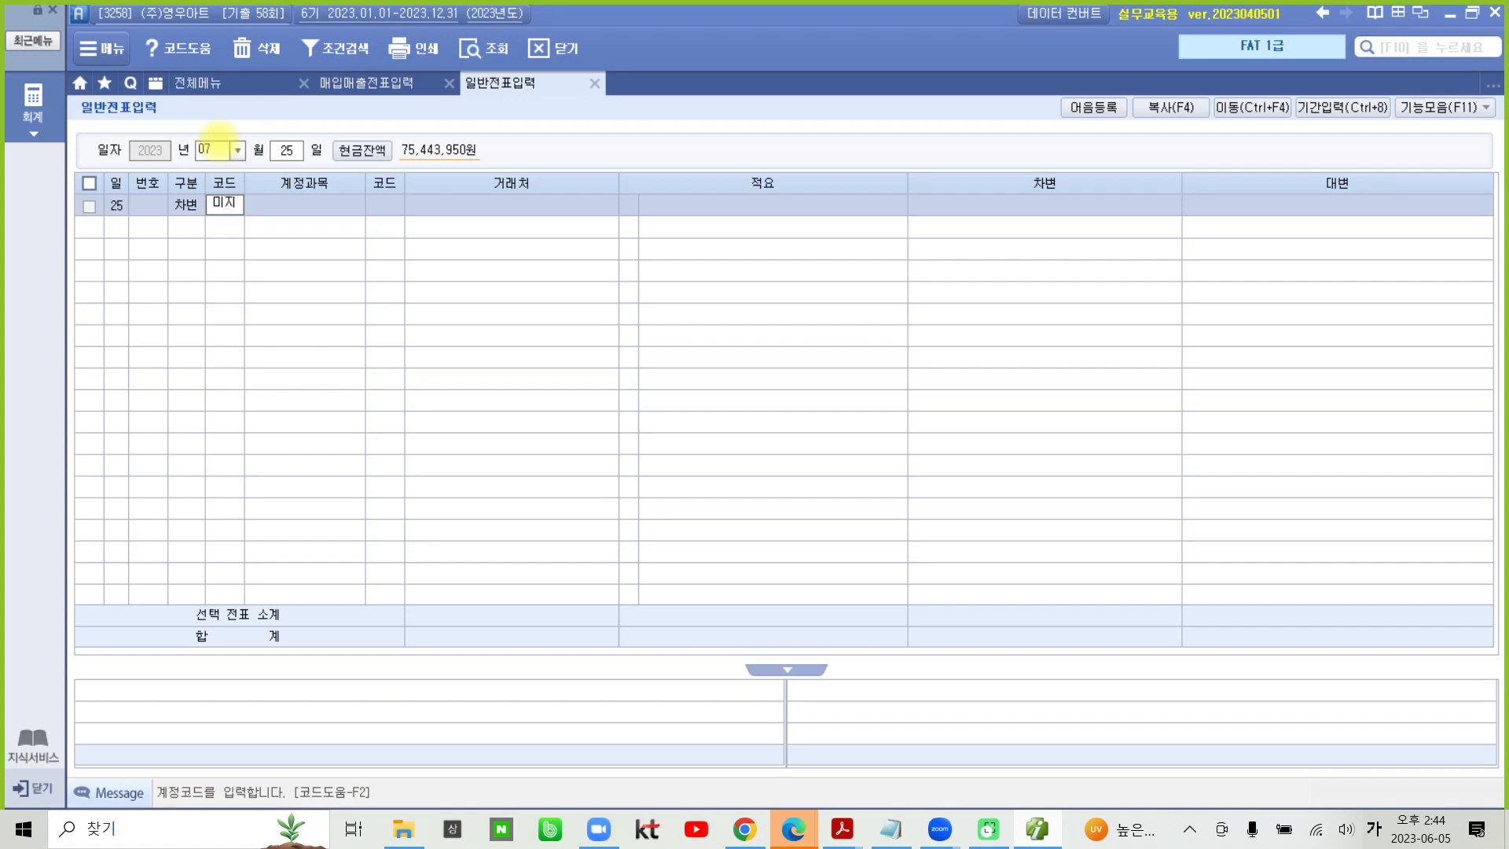
{"action": "key", "text": "Return"}
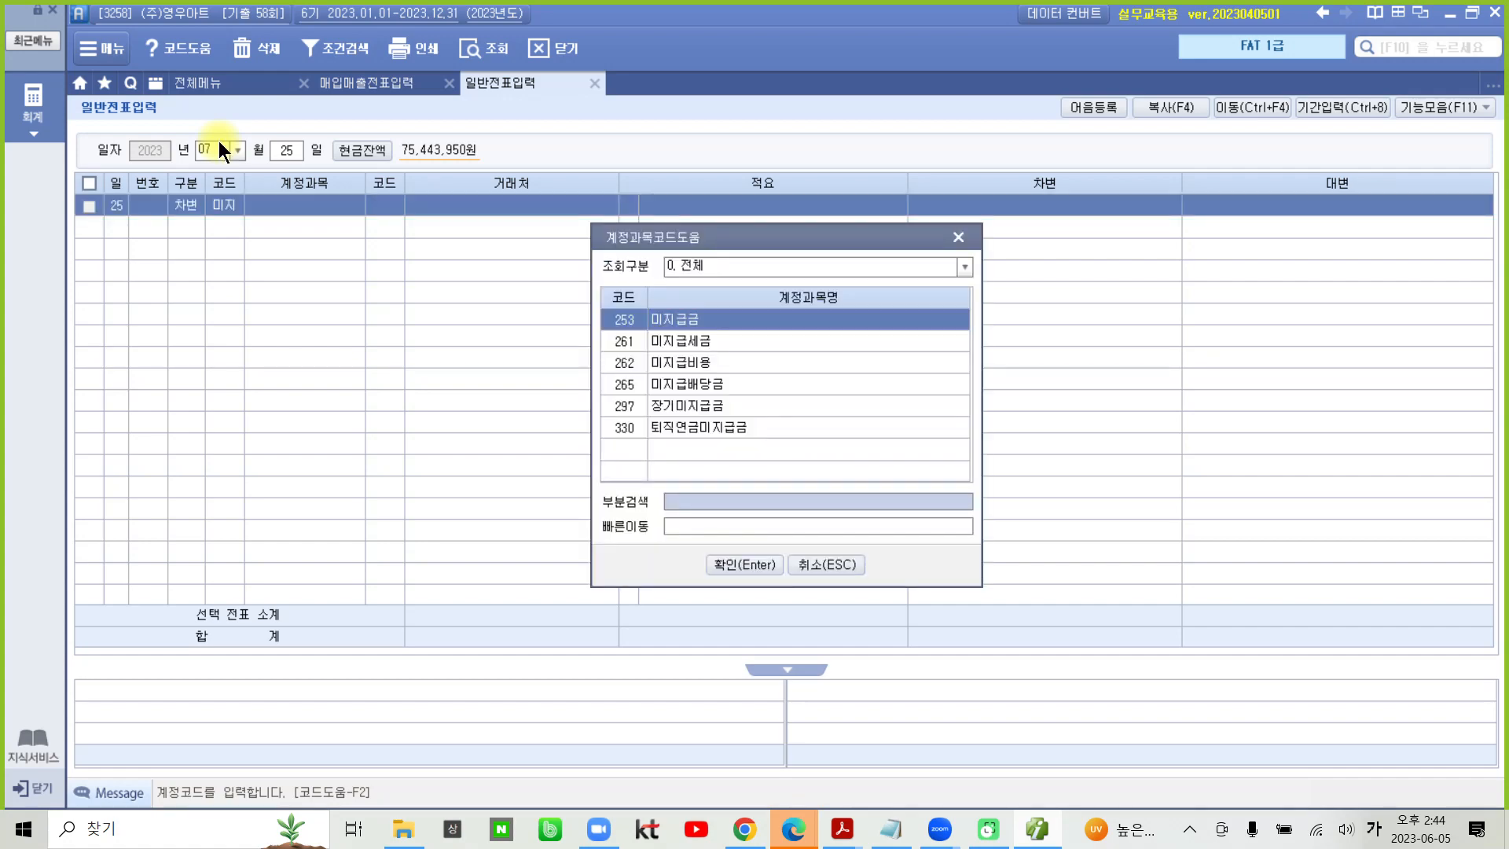
{"action": "key", "text": "Down"}
{"action": "key", "text": "Return"}
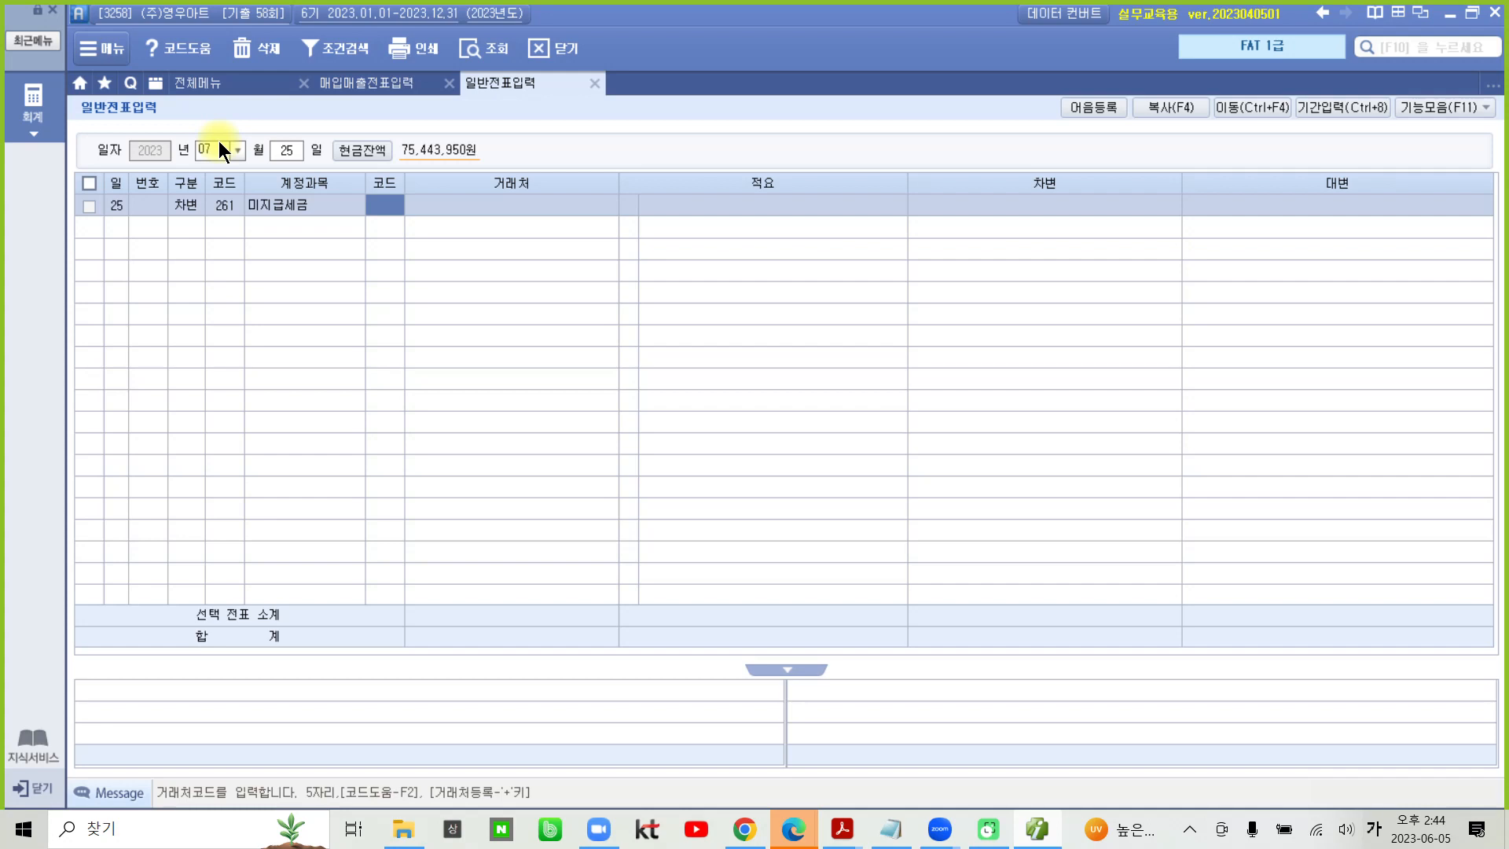
- Set the 미지급세금 line's 거래처 to 역삼세무서 and enter a 차변 amount of 1,341,000
{"action": "type", "text": "세무"}
{"action": "key", "text": "Return"}
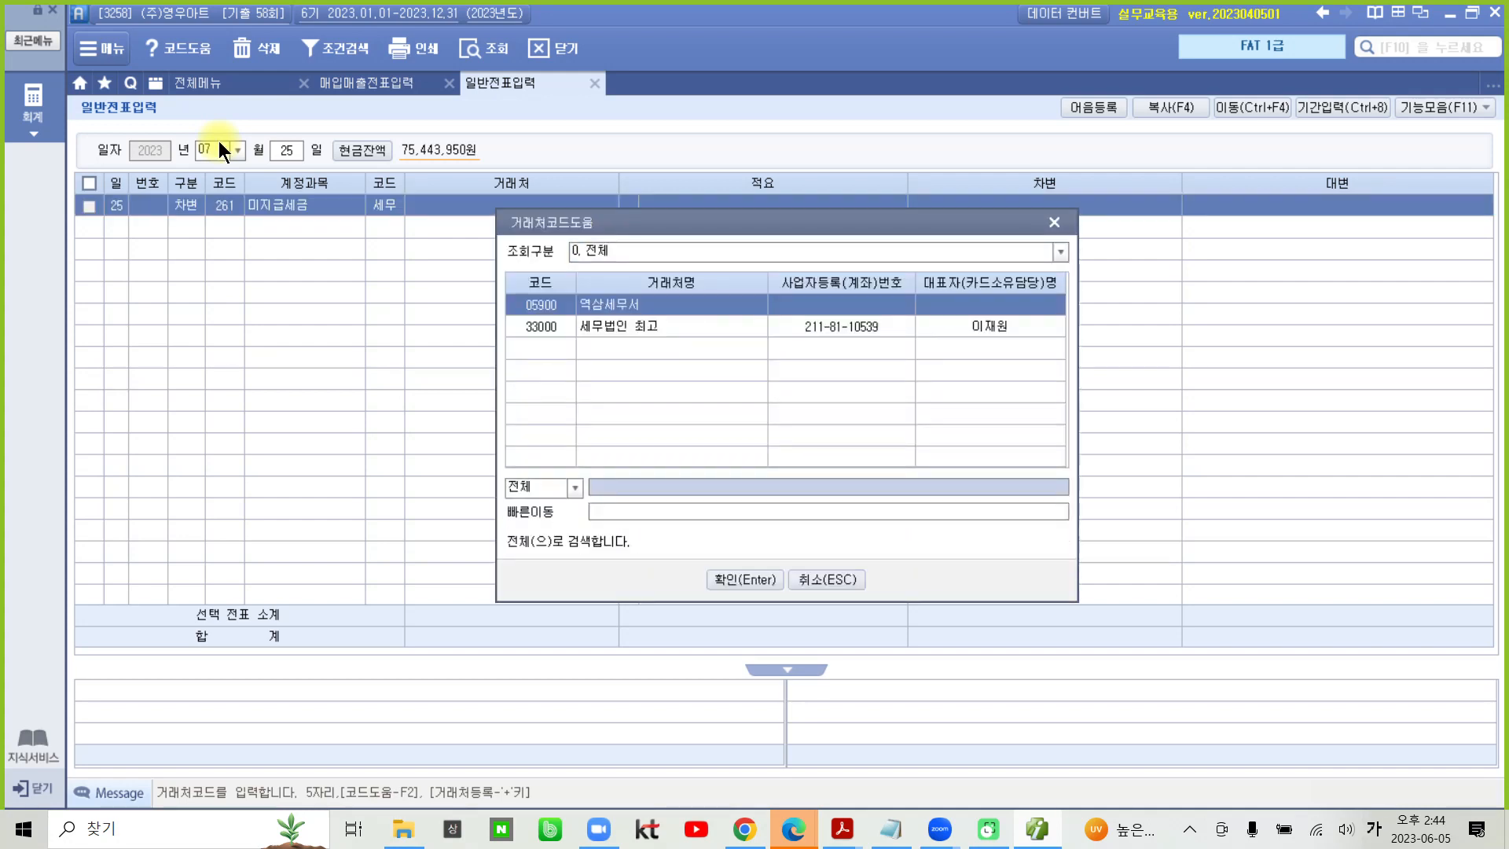
{"action": "key", "text": "Return"}
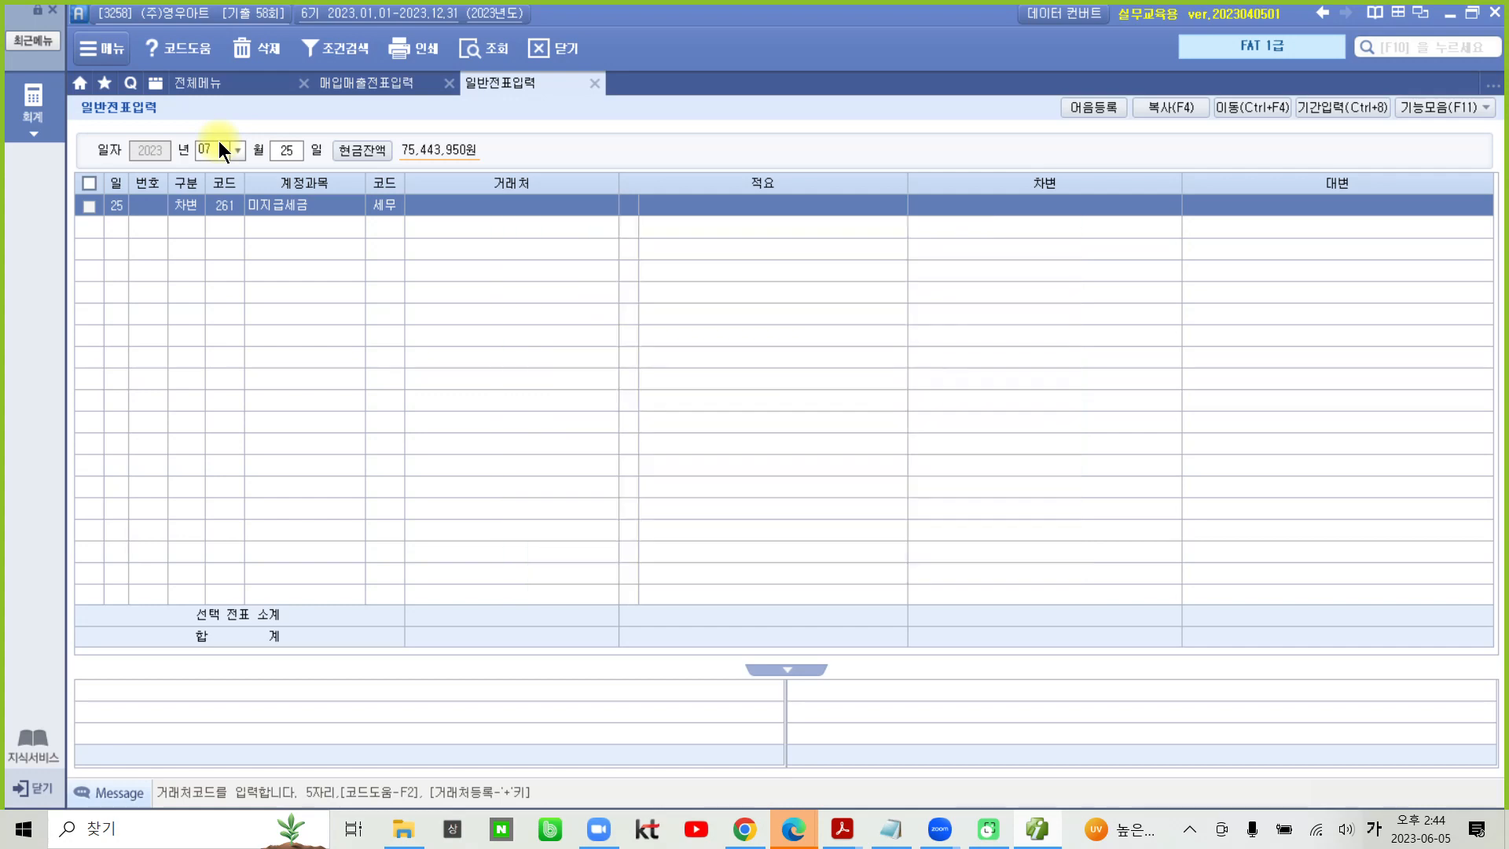
{"action": "key", "text": "Return"}
{"action": "key", "text": "Return"}
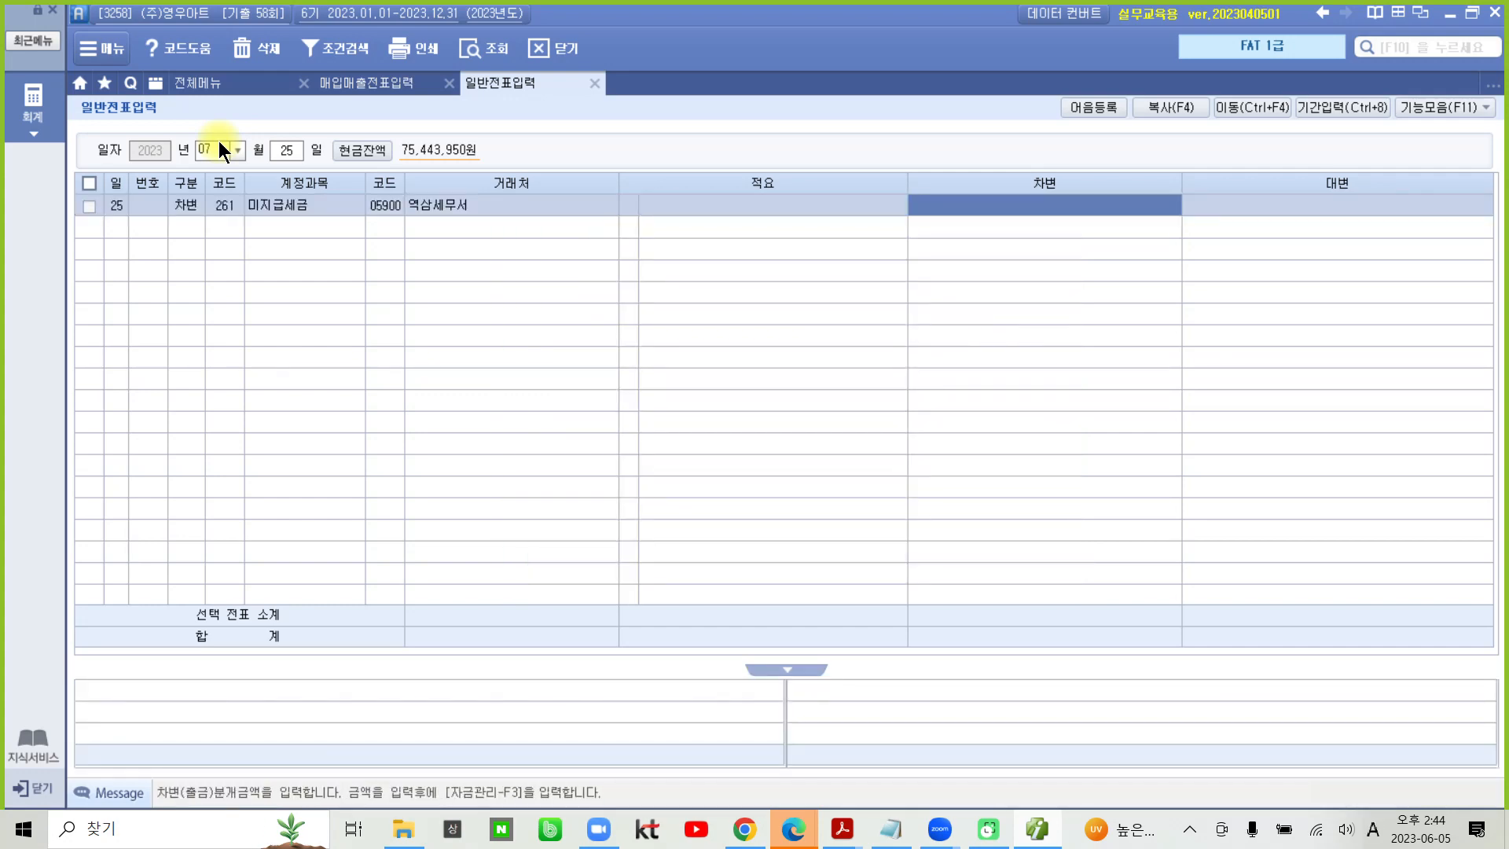
{"action": "type", "text": "1341000"}
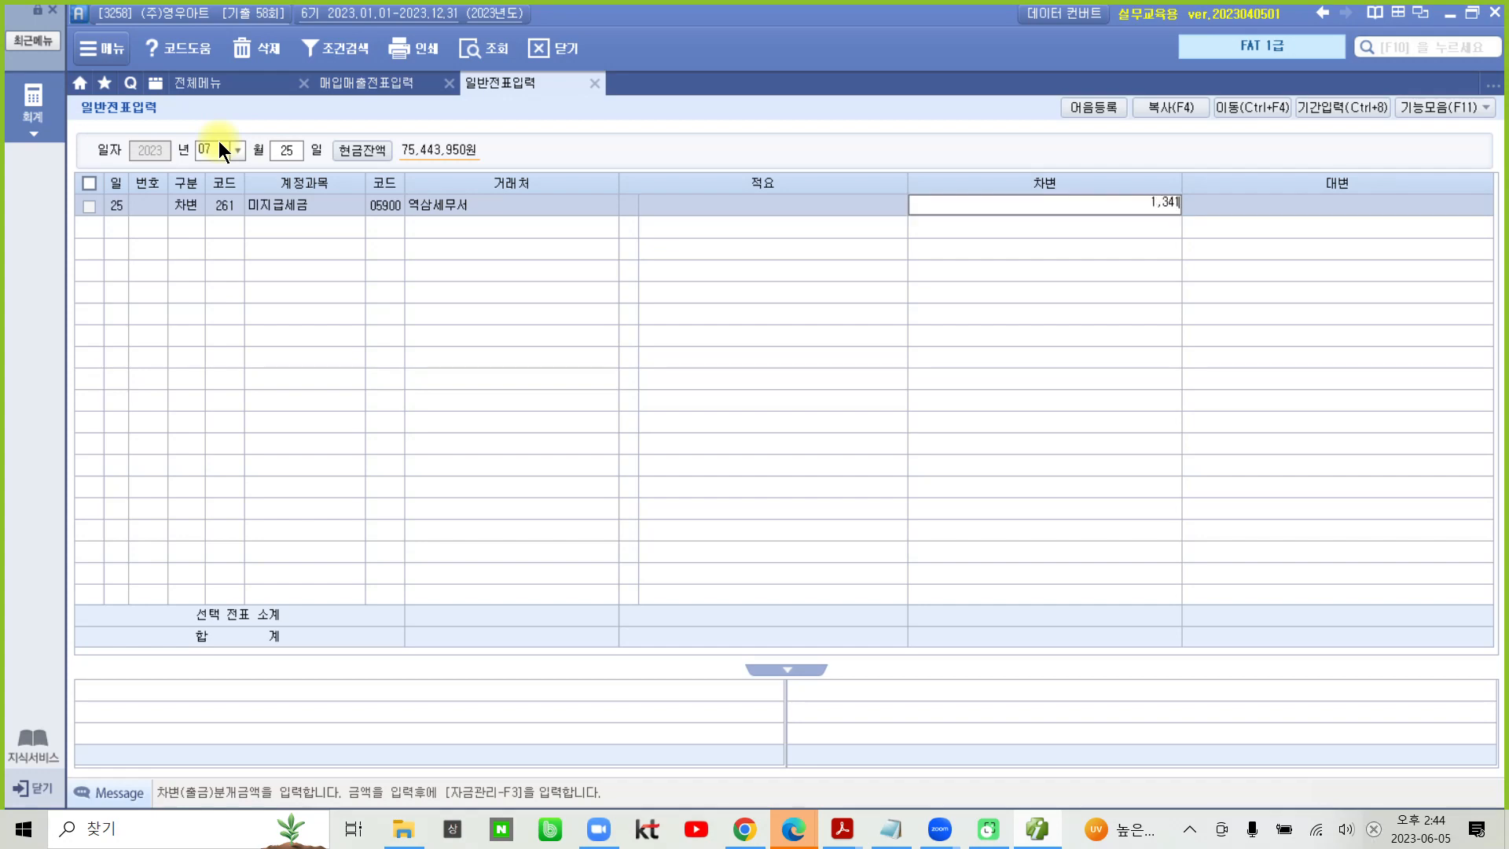
{"action": "key", "text": "Return"}
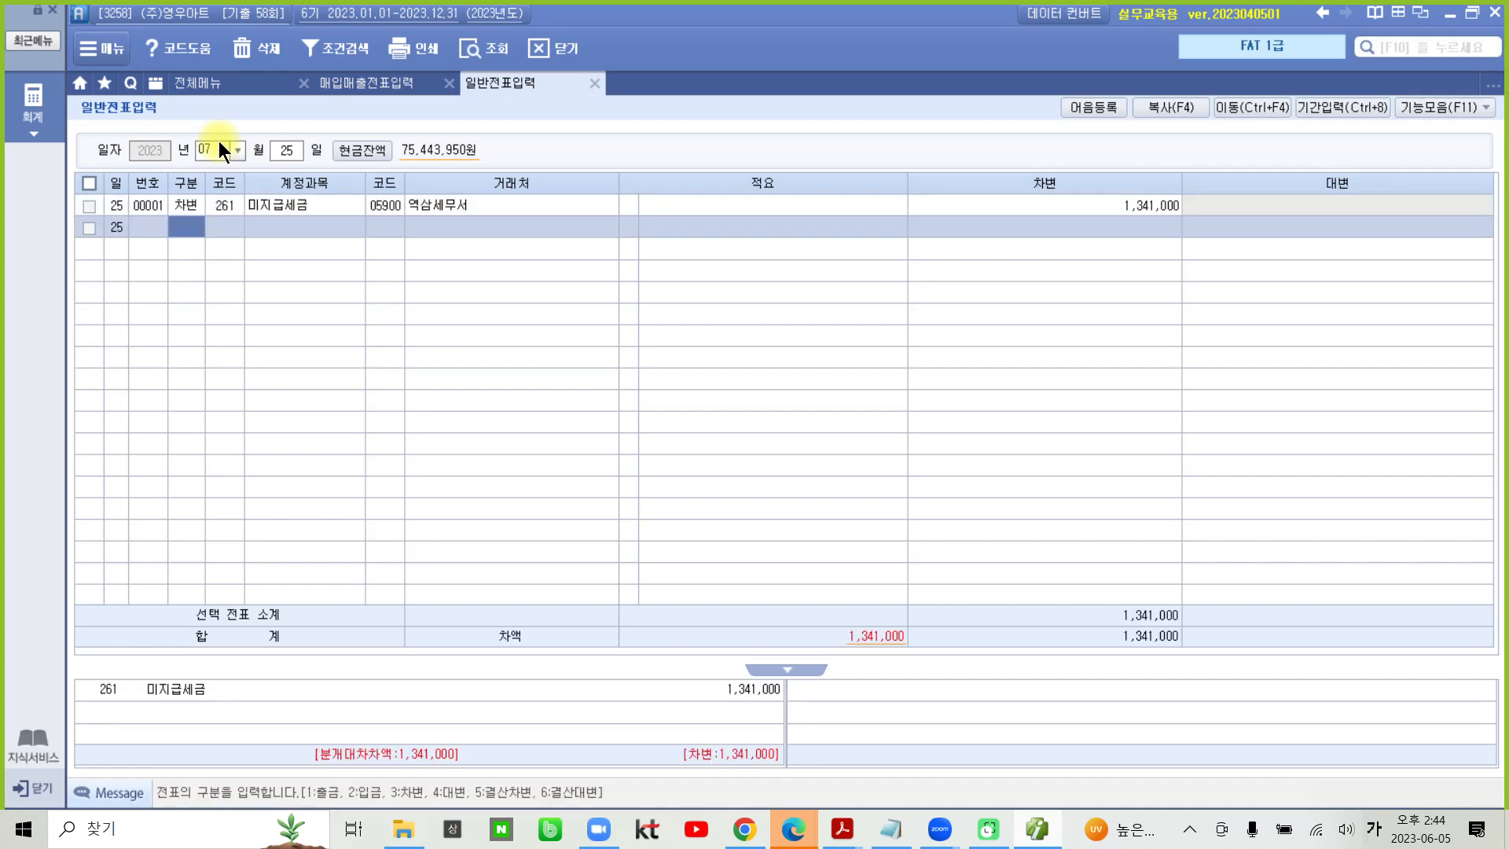
- Add a 대변 line for account 103 보통예금 with 거래처 신한은행(보통) and an amount of 1,341,000
{"action": "type", "text": "4"}
{"action": "key", "text": "Return"}
{"action": "type", "text": "103"}
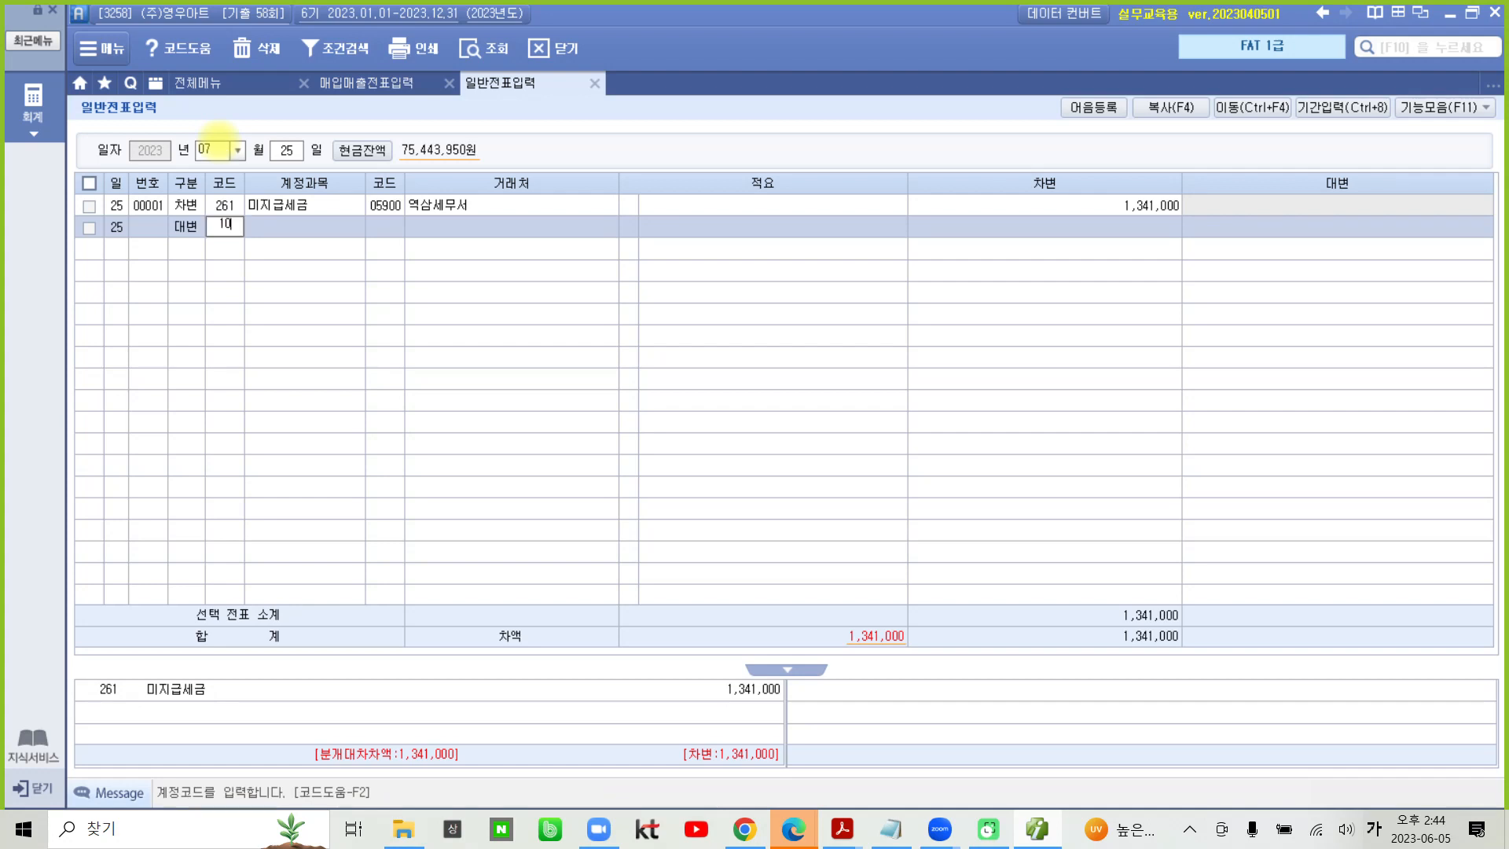
{"action": "key", "text": "Return"}
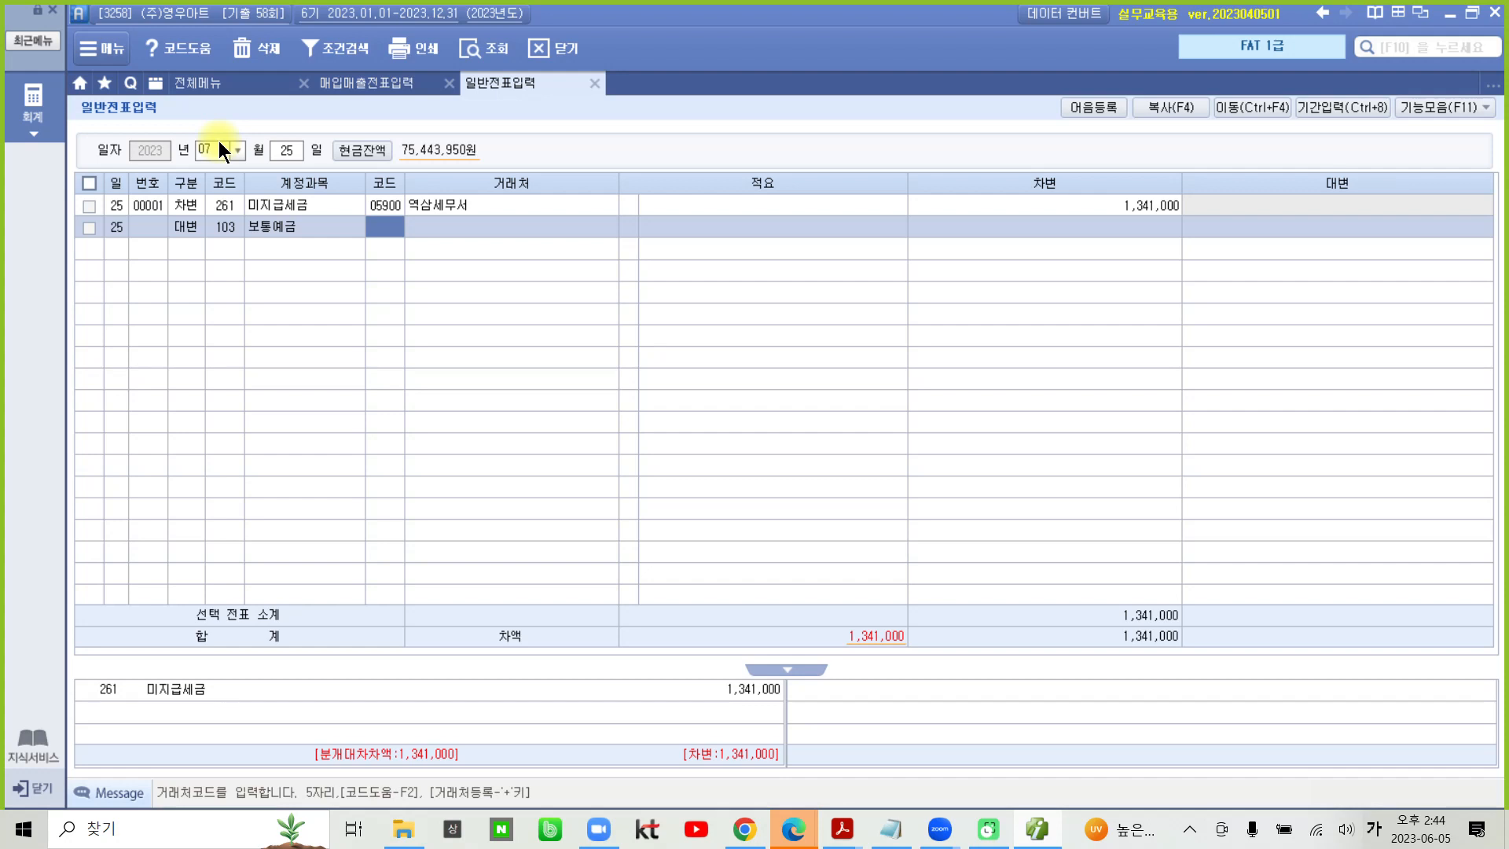
{"action": "type", "text": "신한"}
{"action": "key", "text": "Return"}
{"action": "key", "text": "Return"}
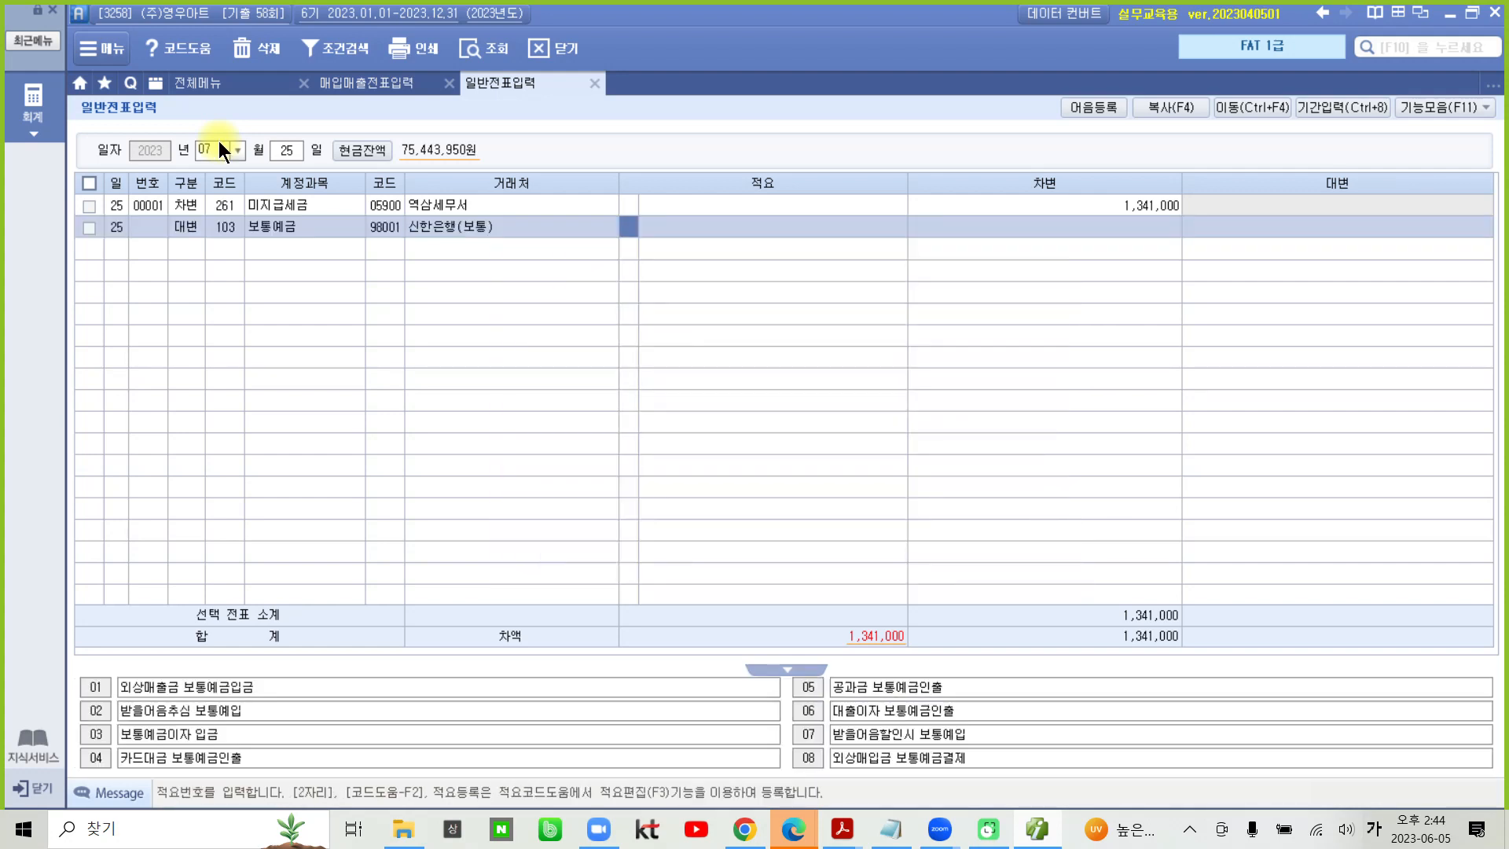
{"action": "key", "text": "Return"}
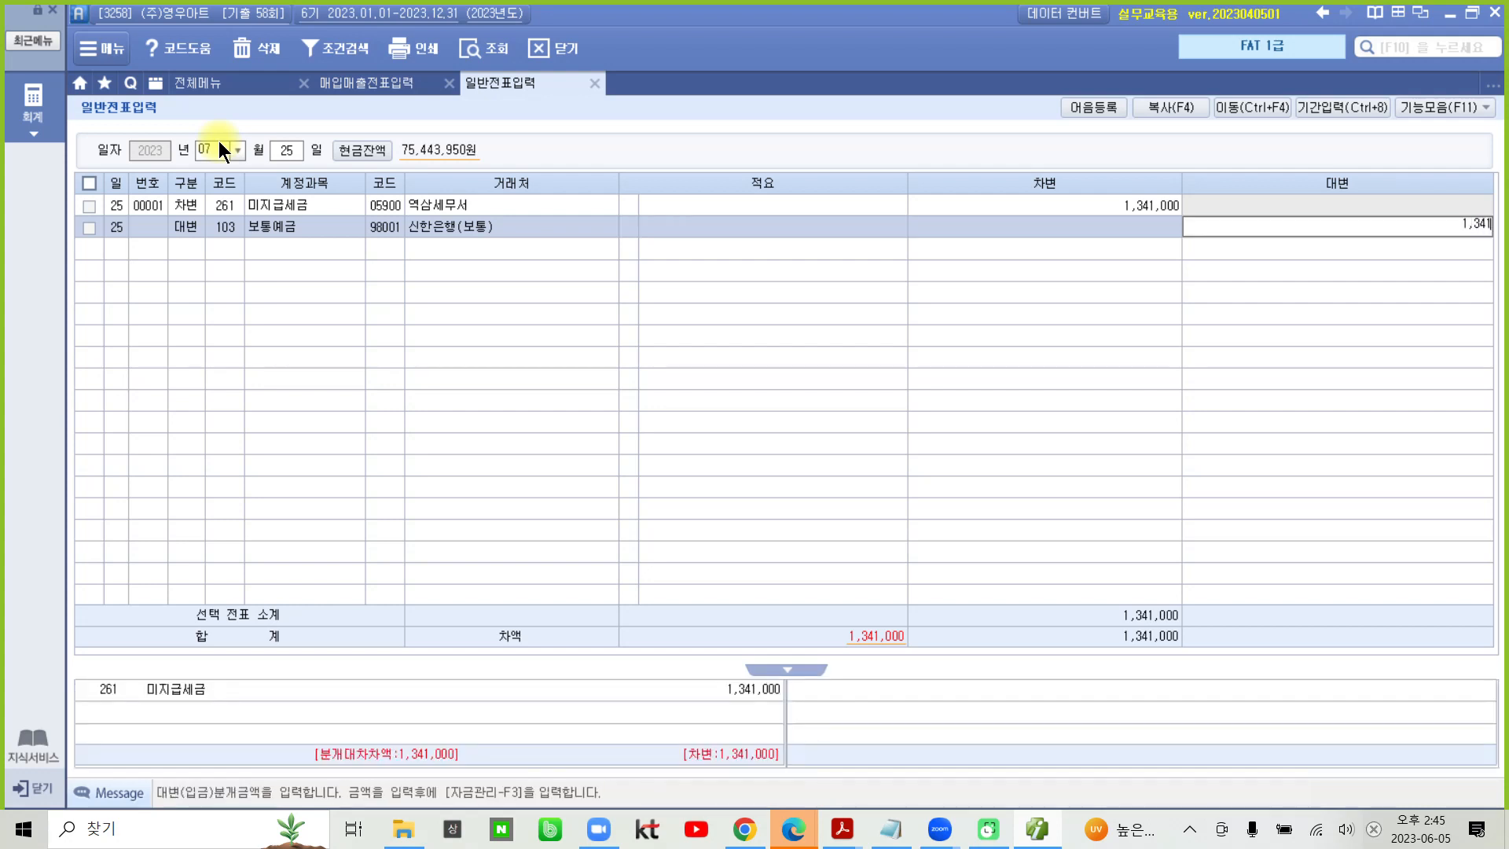
{"action": "key", "text": "Return"}
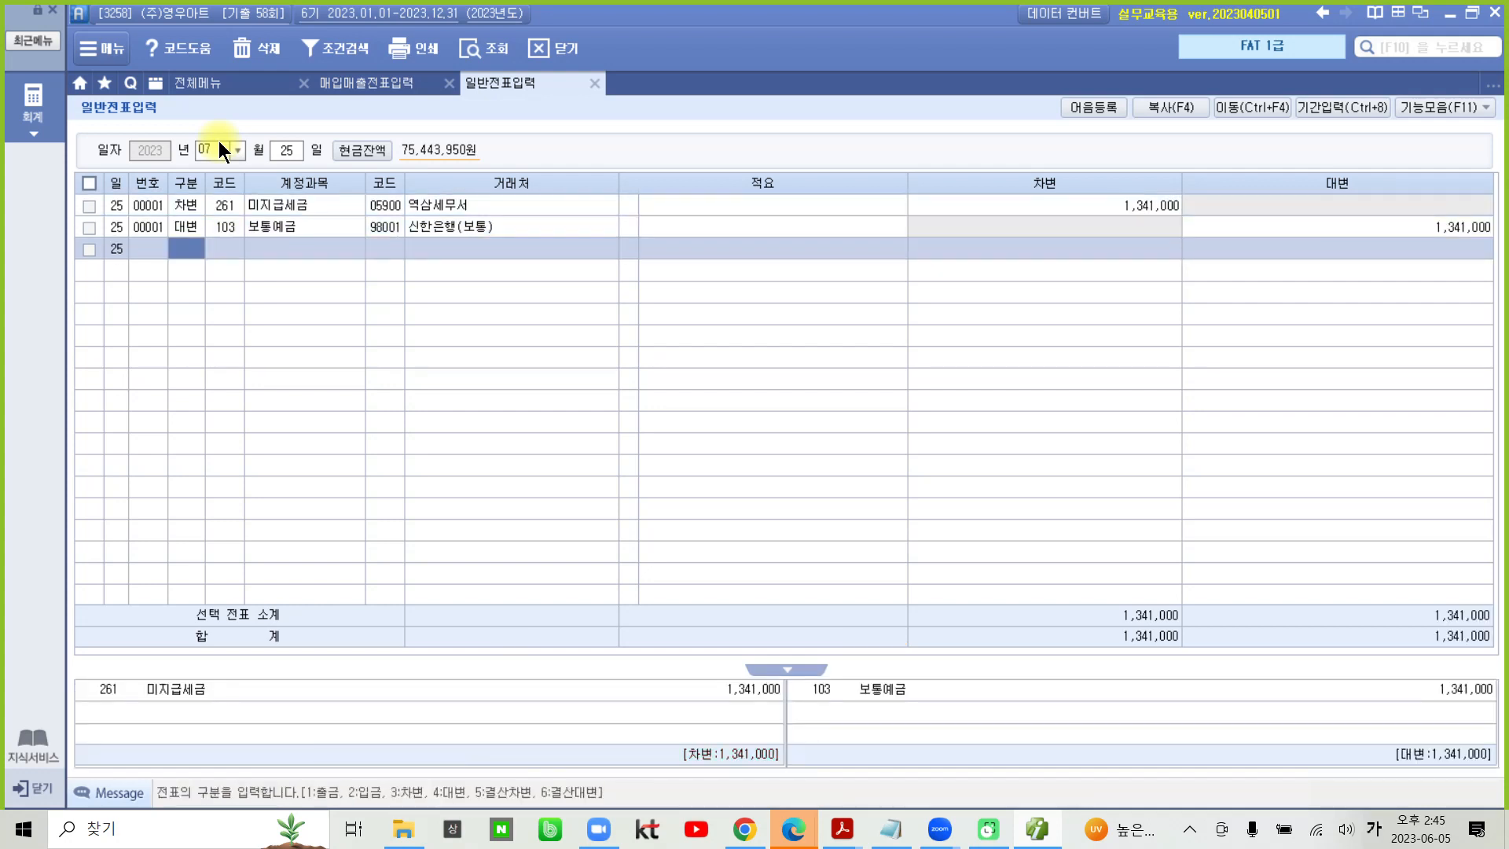
- Return to the 04-2 기출문제 PDF and go to question 1, 수동결산 및 자동결산, of the 결산 section
{"action": "left_click", "coordinate": [193, 229]}
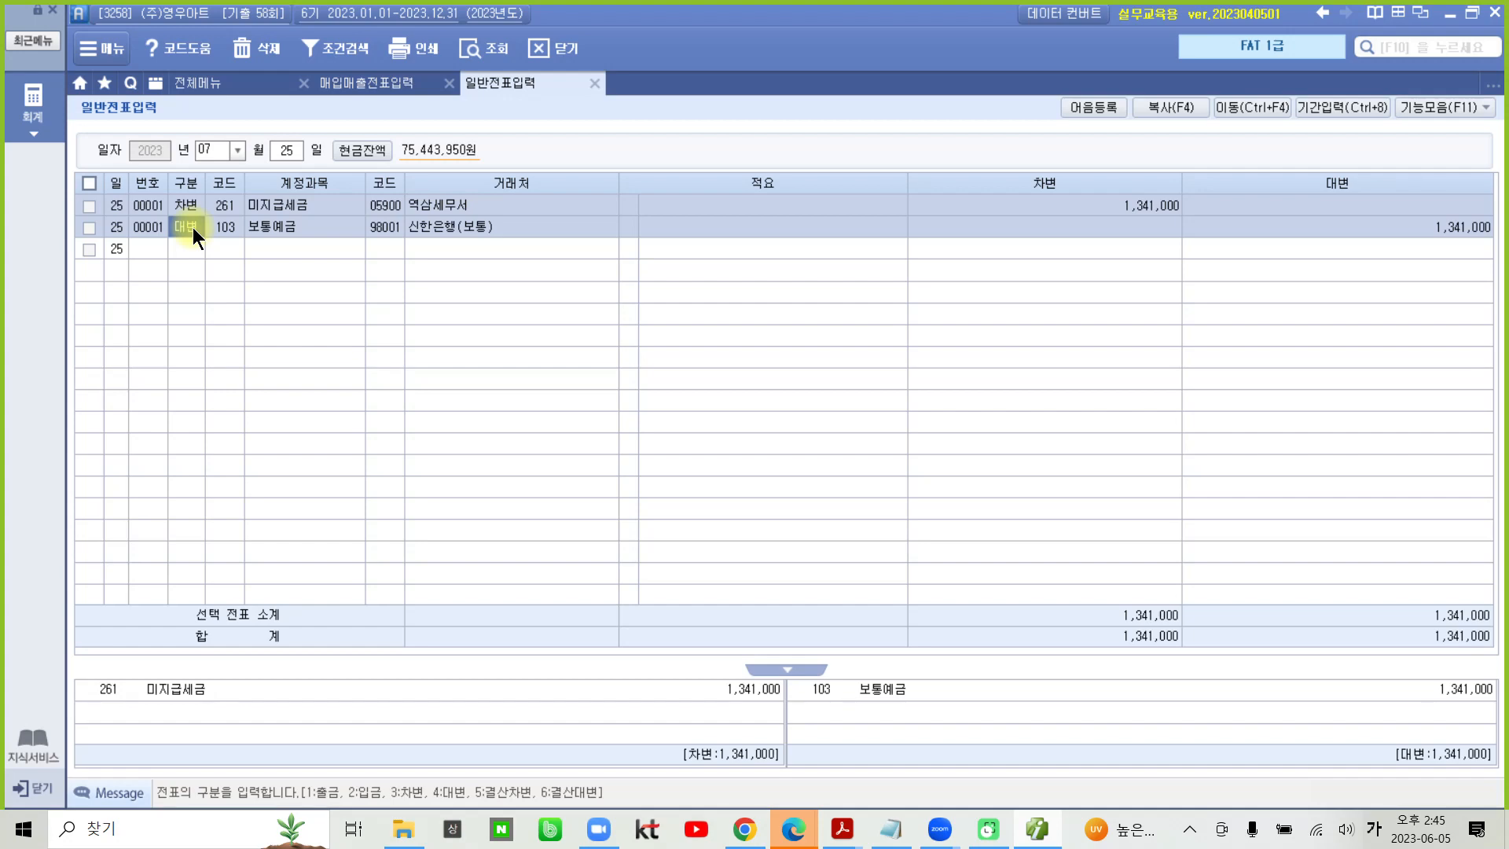
{"action": "left_click", "coordinate": [1042, 831]}
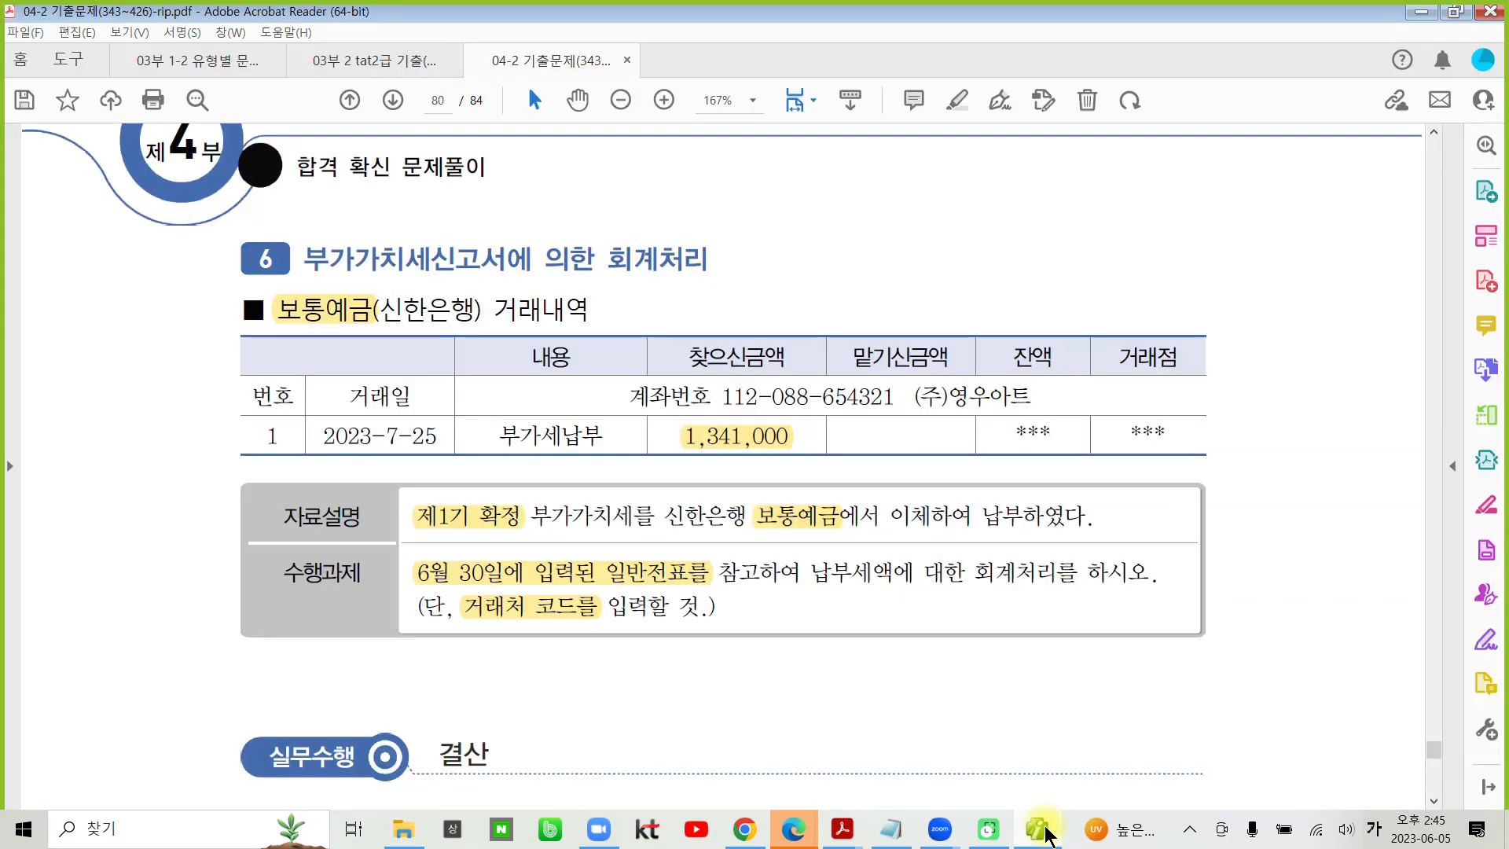
{"action": "scroll", "coordinate": [784, 711], "scroll_direction": "down", "scroll_amount": 8}
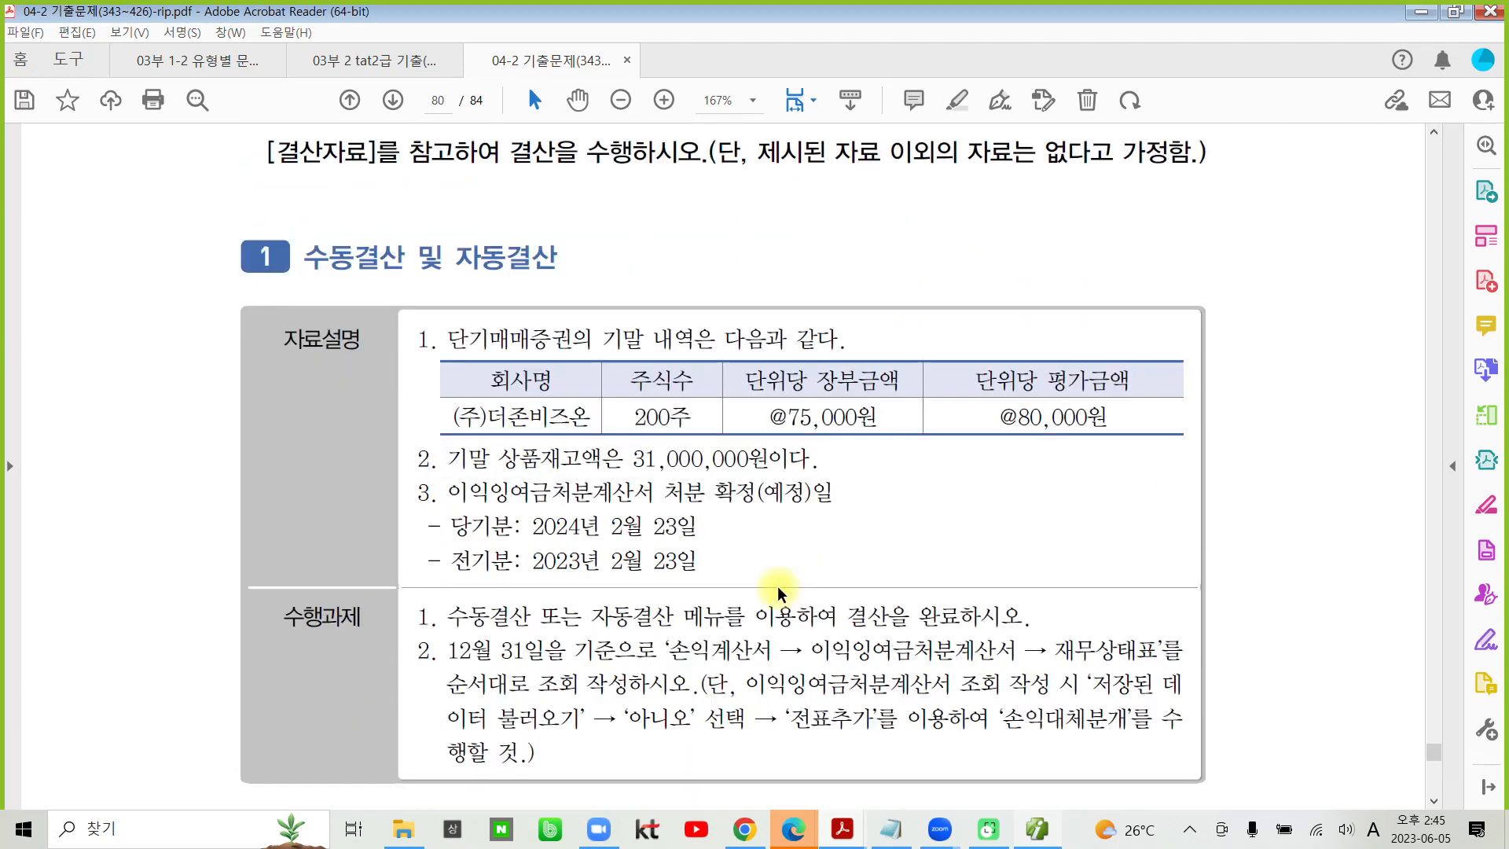
- Highlight the heading 수동결산 및 자동결산 and the table headers 단위당 장부금액 and 단위당 평가금액 in question 1
{"action": "left_click_drag", "start_coordinate": [305, 257], "coordinate": [557, 258]}
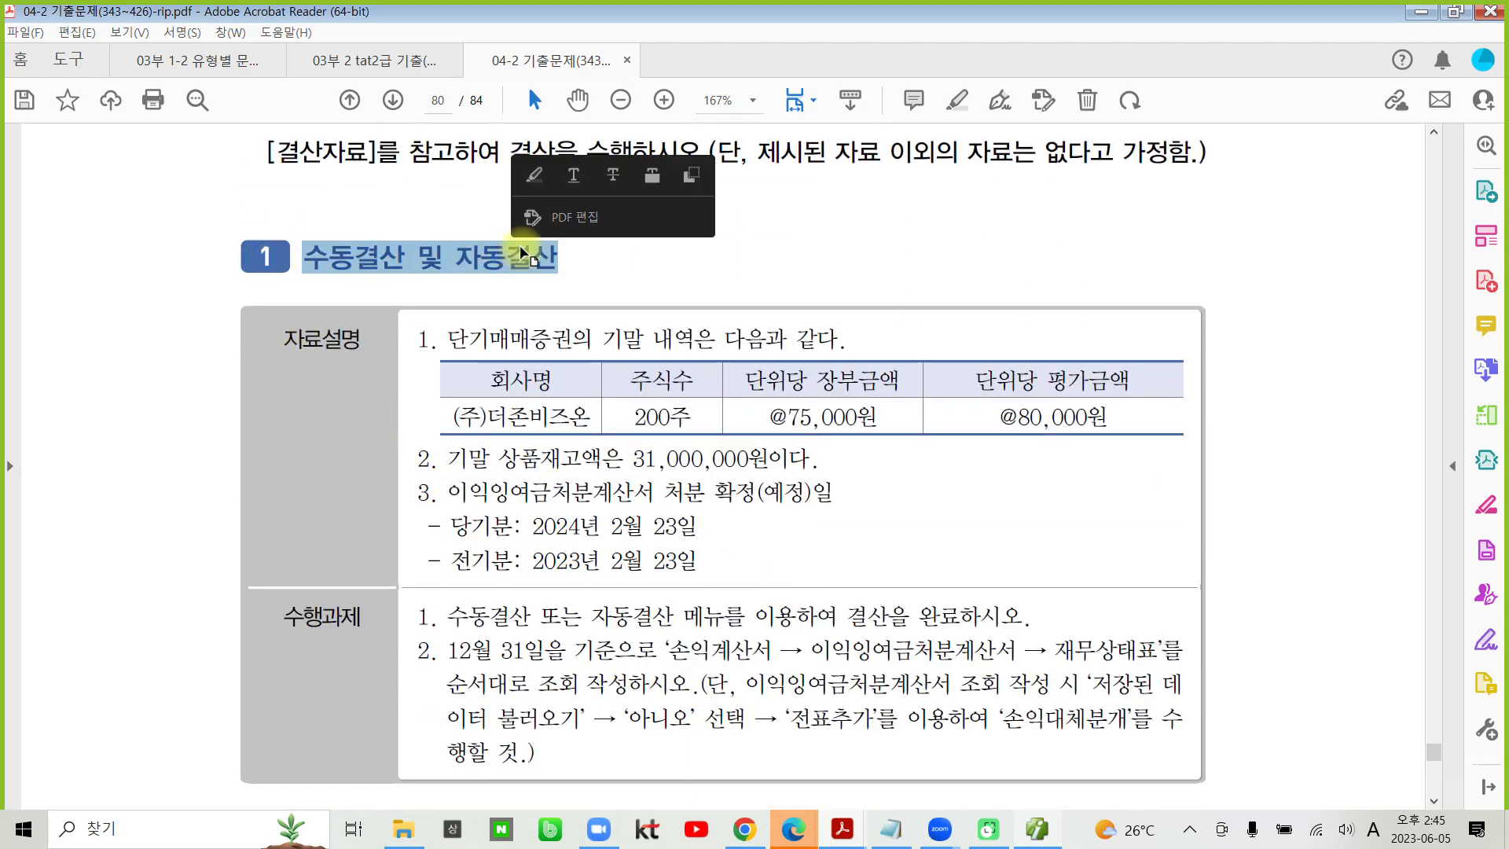
{"action": "left_click", "coordinate": [533, 189]}
{"action": "scroll", "coordinate": [433, 391], "scroll_direction": "down", "scroll_amount": 2}
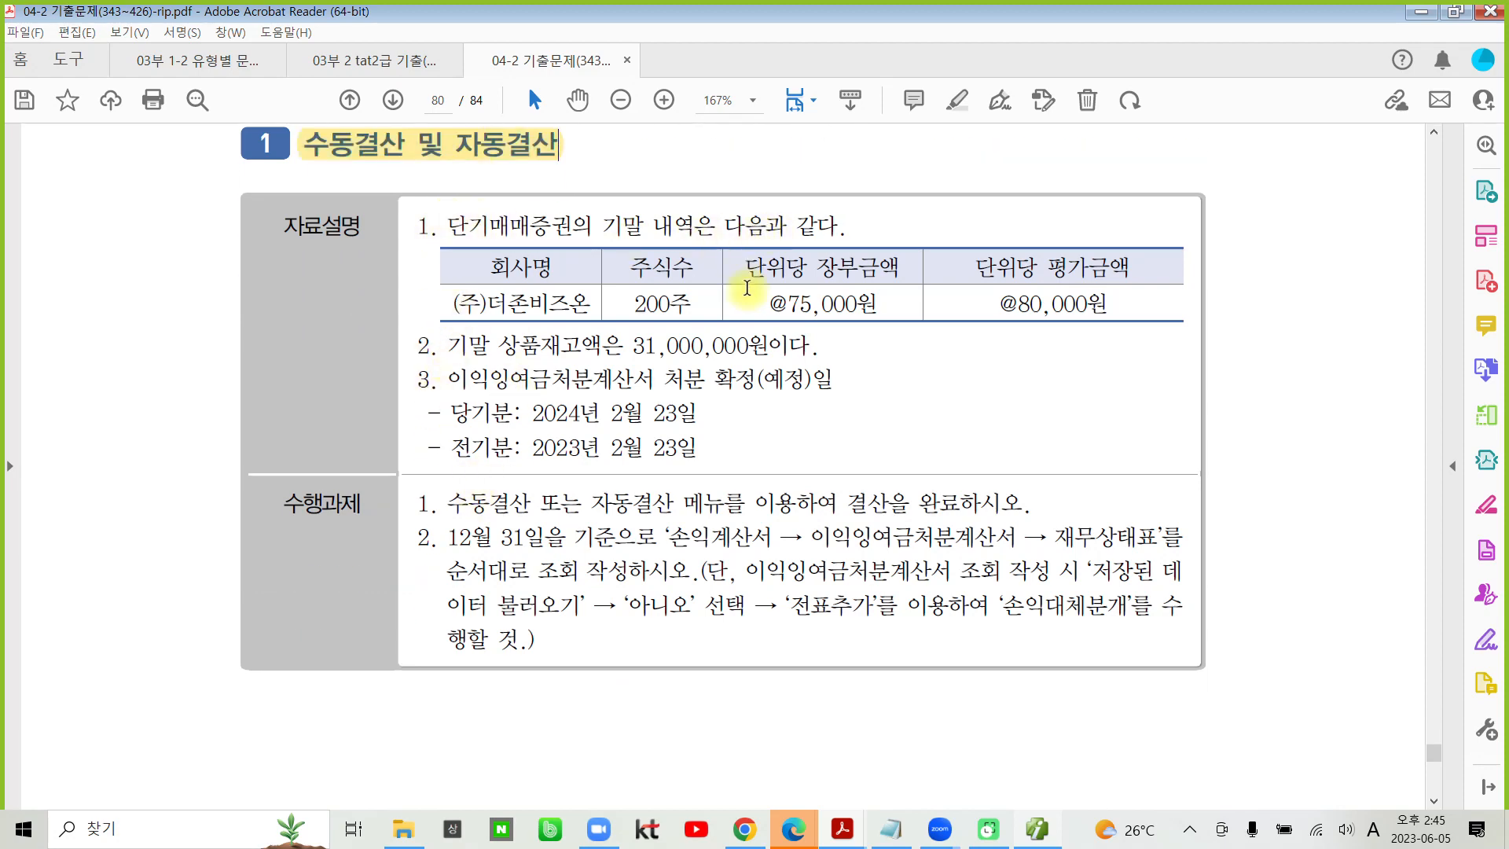
{"action": "left_click_drag", "start_coordinate": [745, 267], "coordinate": [900, 267]}
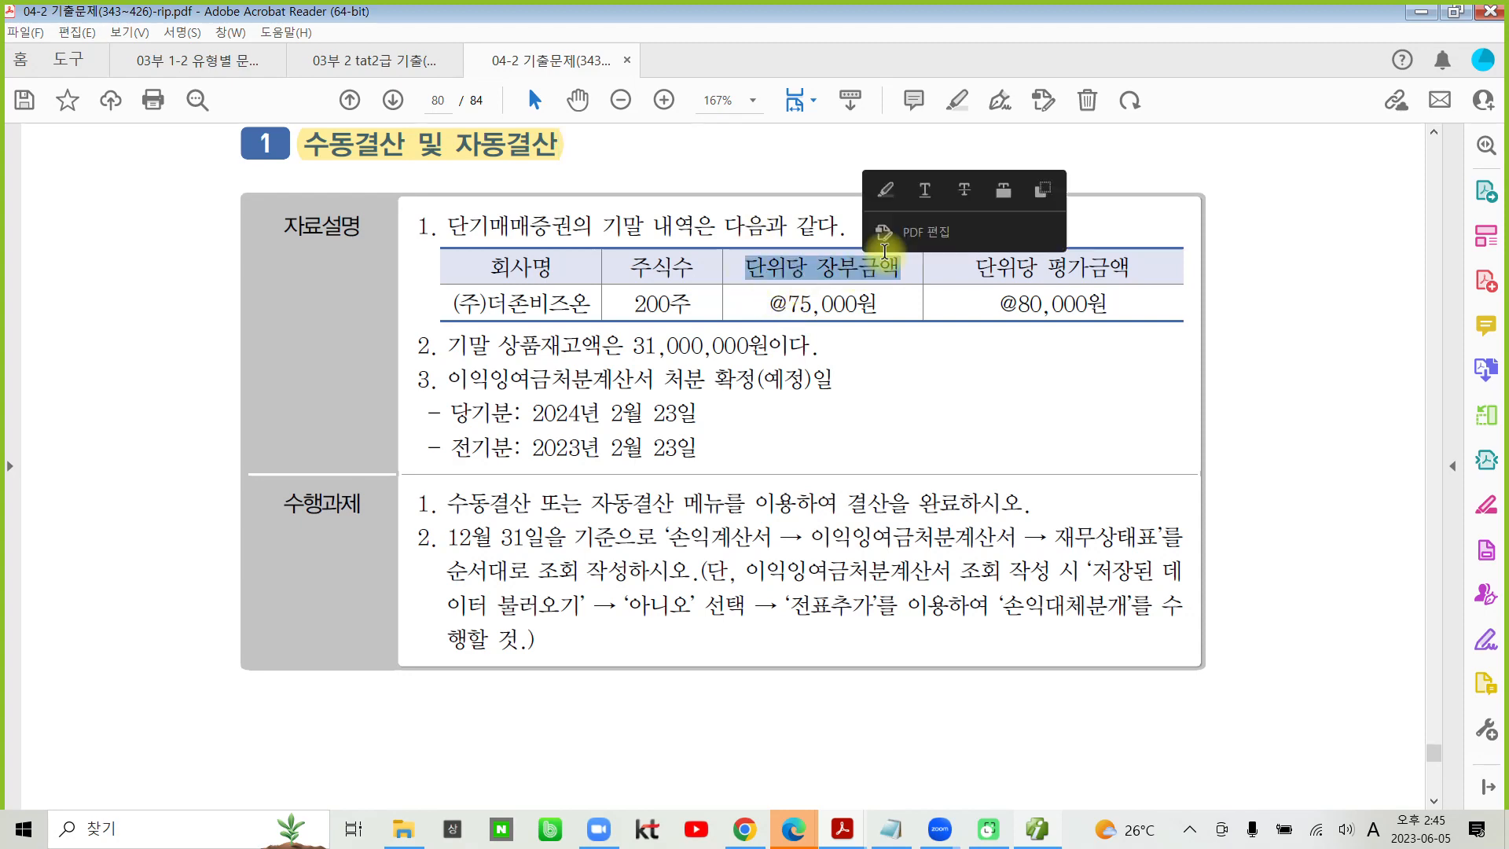
{"action": "left_click", "coordinate": [886, 190]}
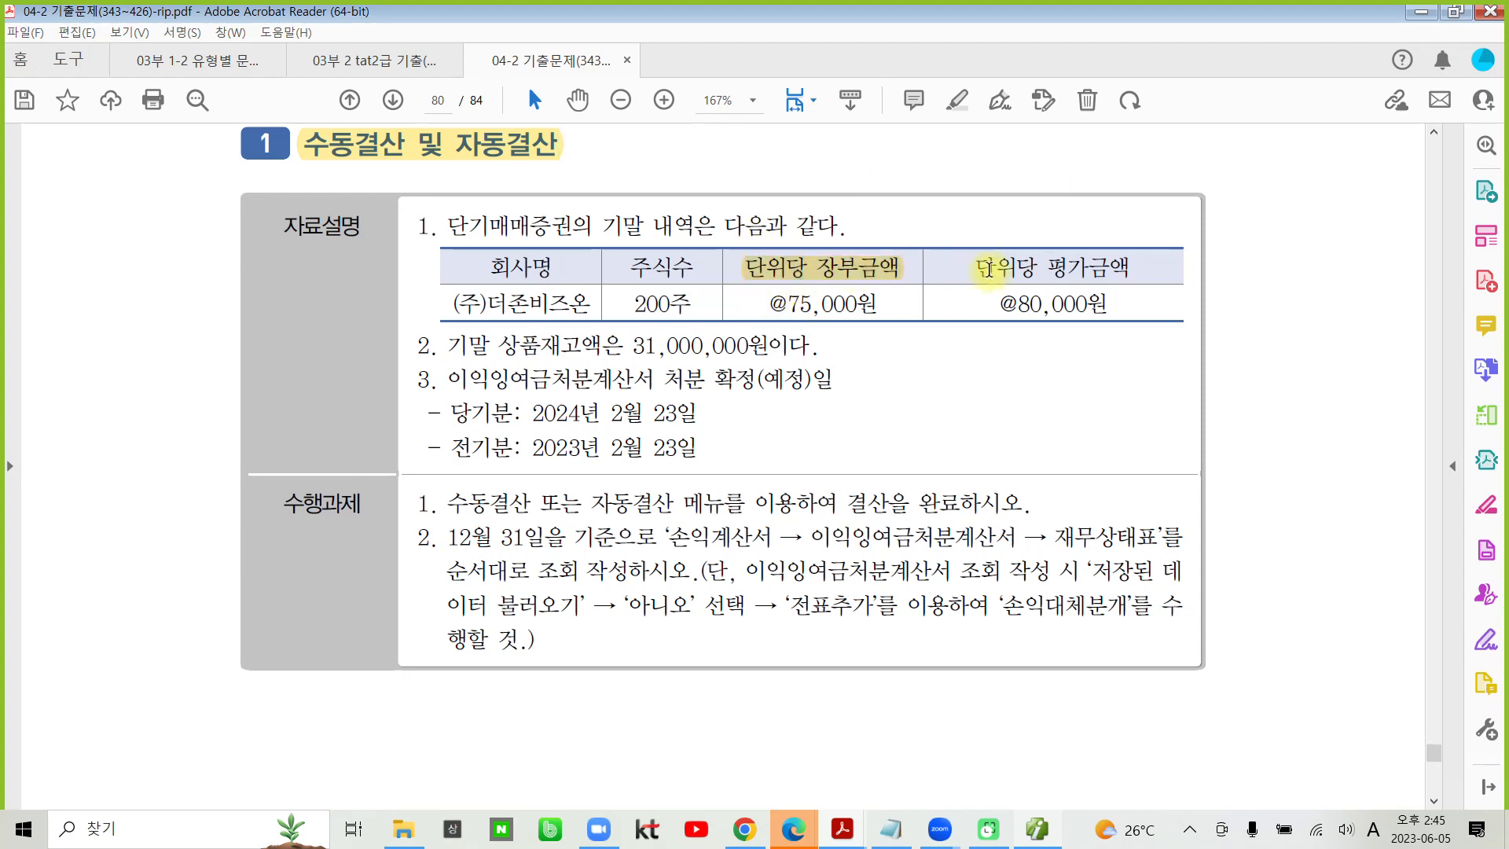
{"action": "left_click_drag", "start_coordinate": [976, 267], "coordinate": [1121, 268]}
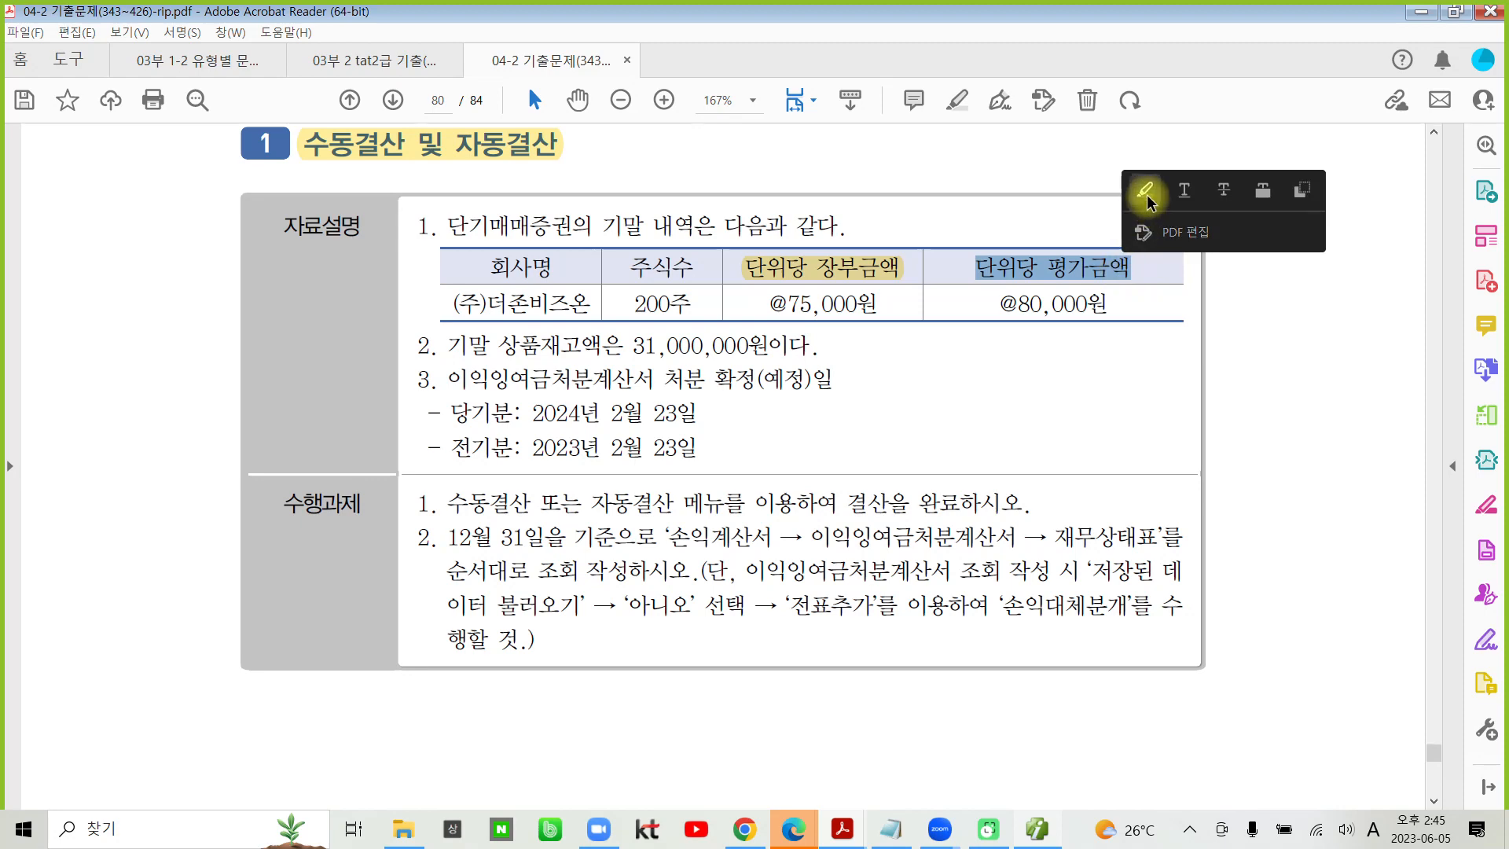
{"action": "left_click", "coordinate": [1147, 195]}
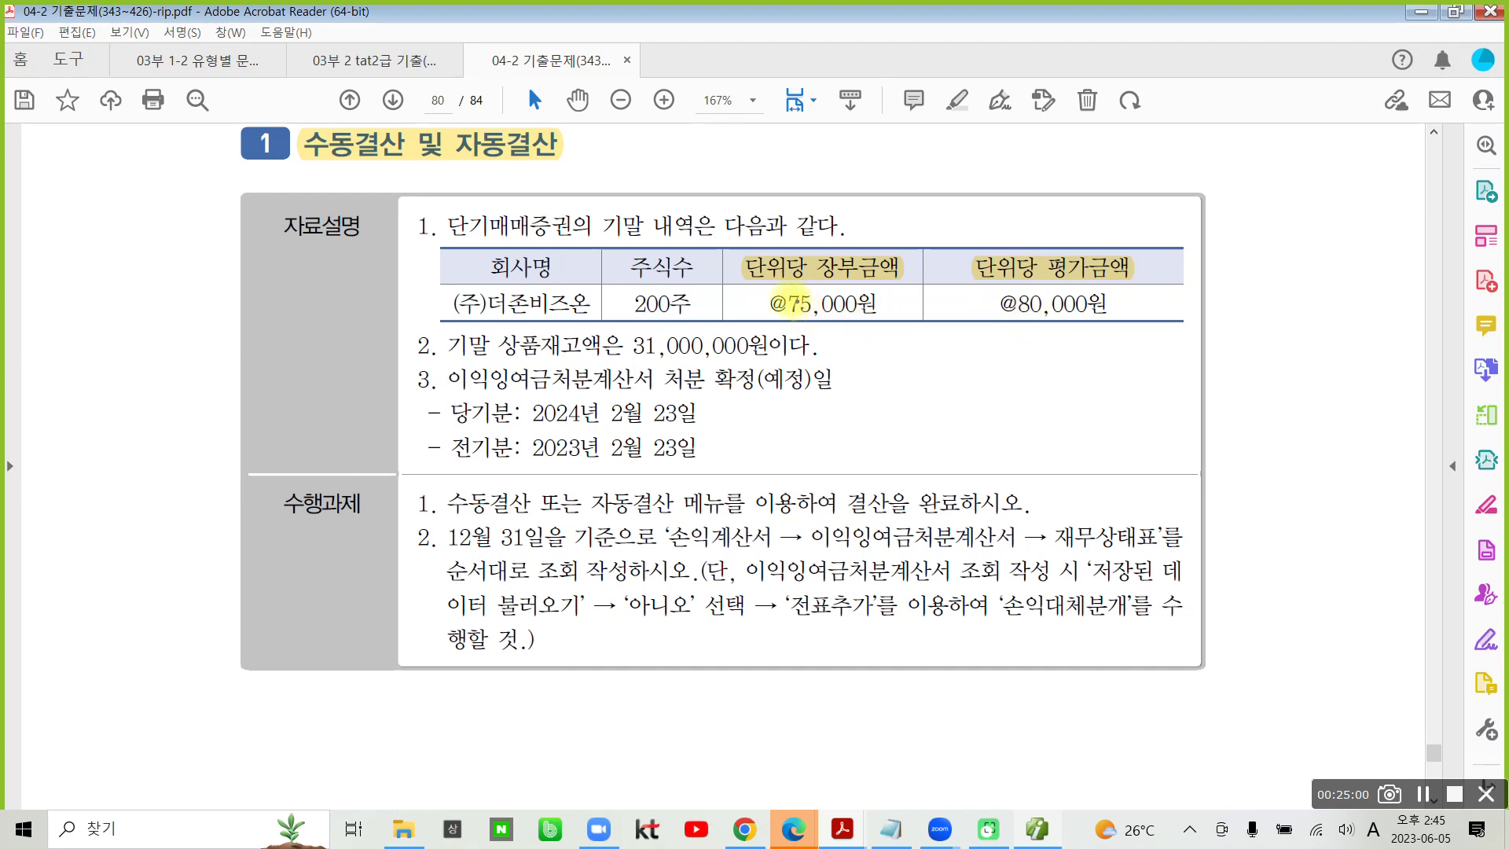
{"action": "left_click_drag", "start_coordinate": [892, 302], "coordinate": [1029, 300]}
{"action": "key", "text": "super"}
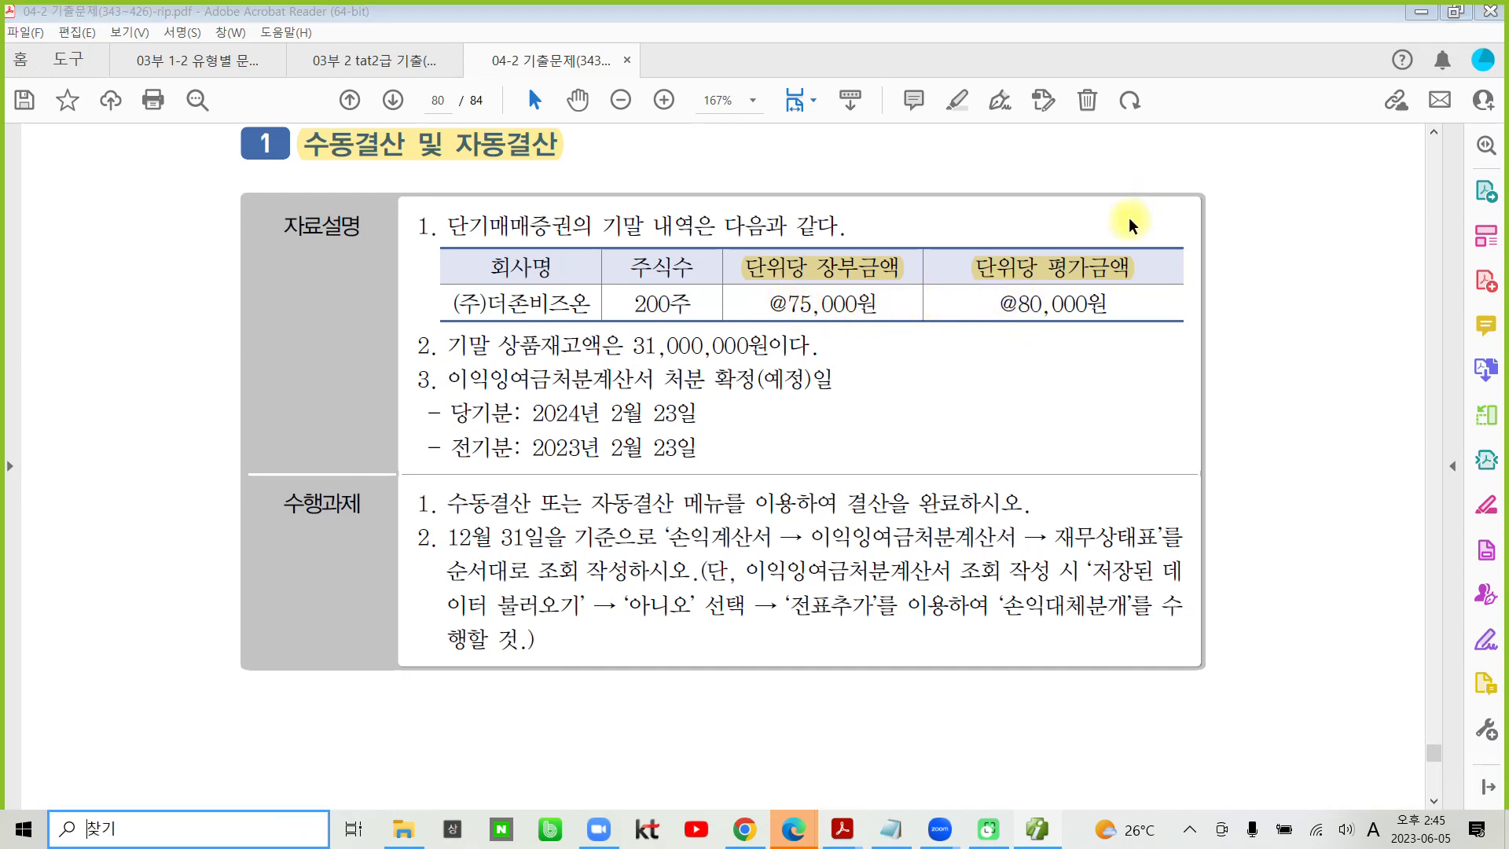
{"action": "mouse_move", "coordinate": [898, 309]}
{"action": "left_mouse_down"}
{"action": "mouse_move", "coordinate": [994, 322]}
{"action": "mouse_move", "coordinate": [939, 367]}
{"action": "left_mouse_up"}
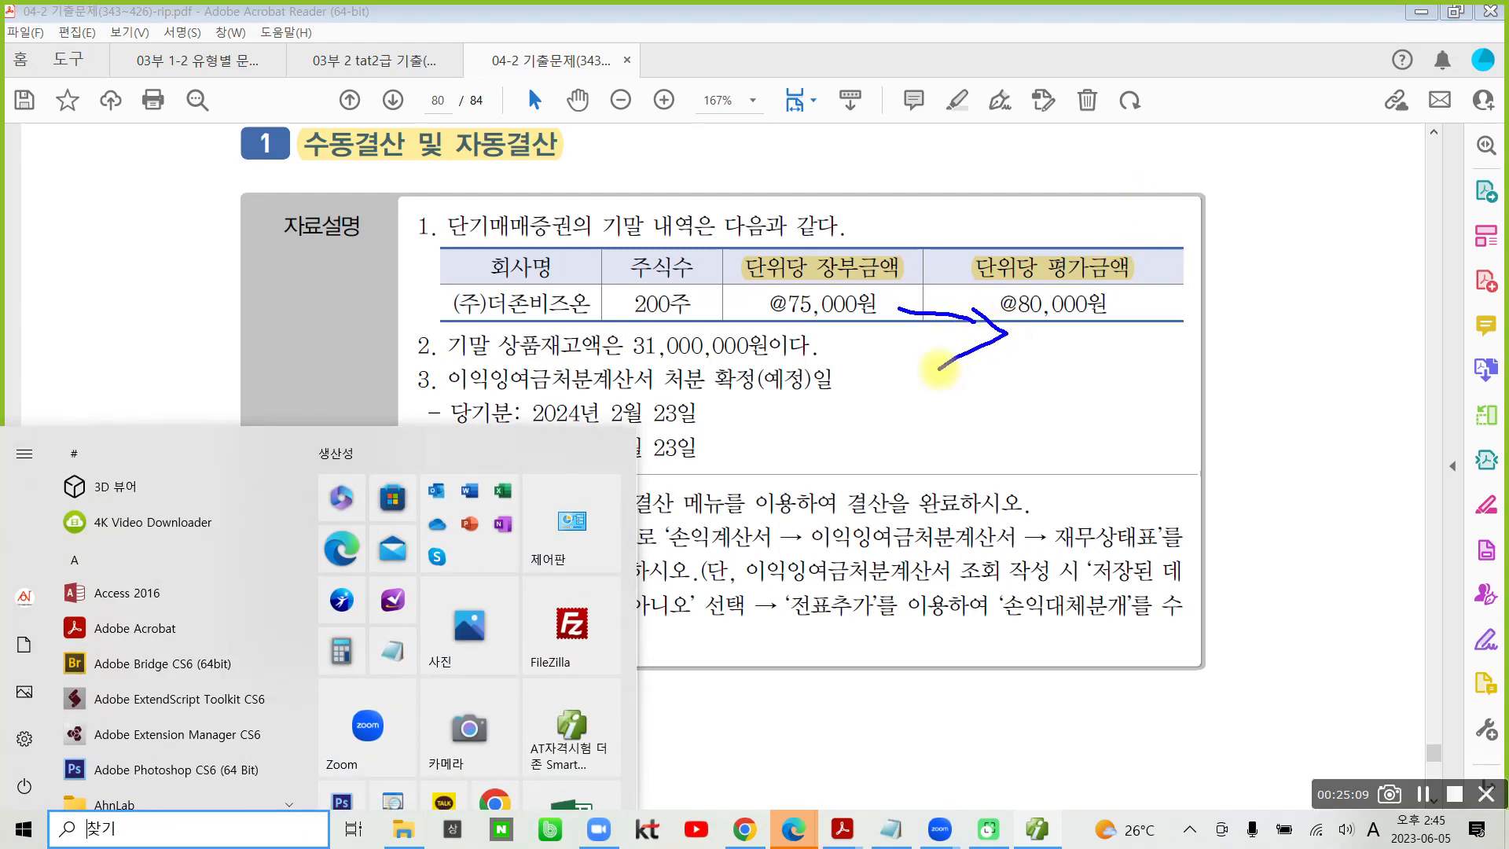
{"action": "mouse_move", "coordinate": [689, 337]}
{"action": "left_mouse_down"}
{"action": "mouse_move", "coordinate": [703, 343]}
{"action": "mouse_move", "coordinate": [692, 358]}
{"action": "left_mouse_up"}
{"action": "key", "text": "Escape"}
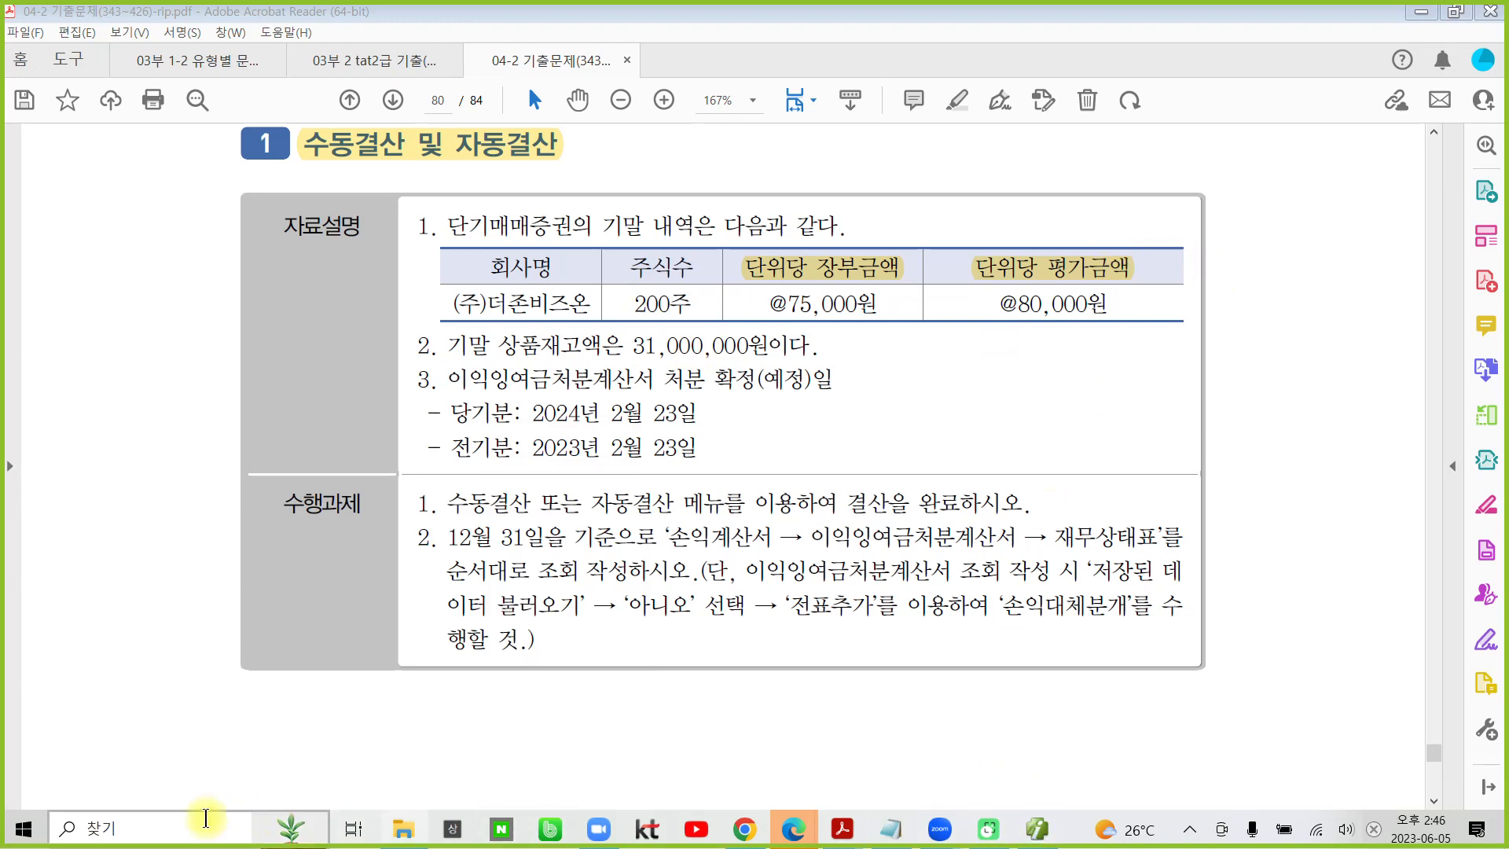
- Switch to the Windows Calculator, compute 200 × 5000, and return to the PDF
{"action": "left_click", "coordinate": [40, 827]}
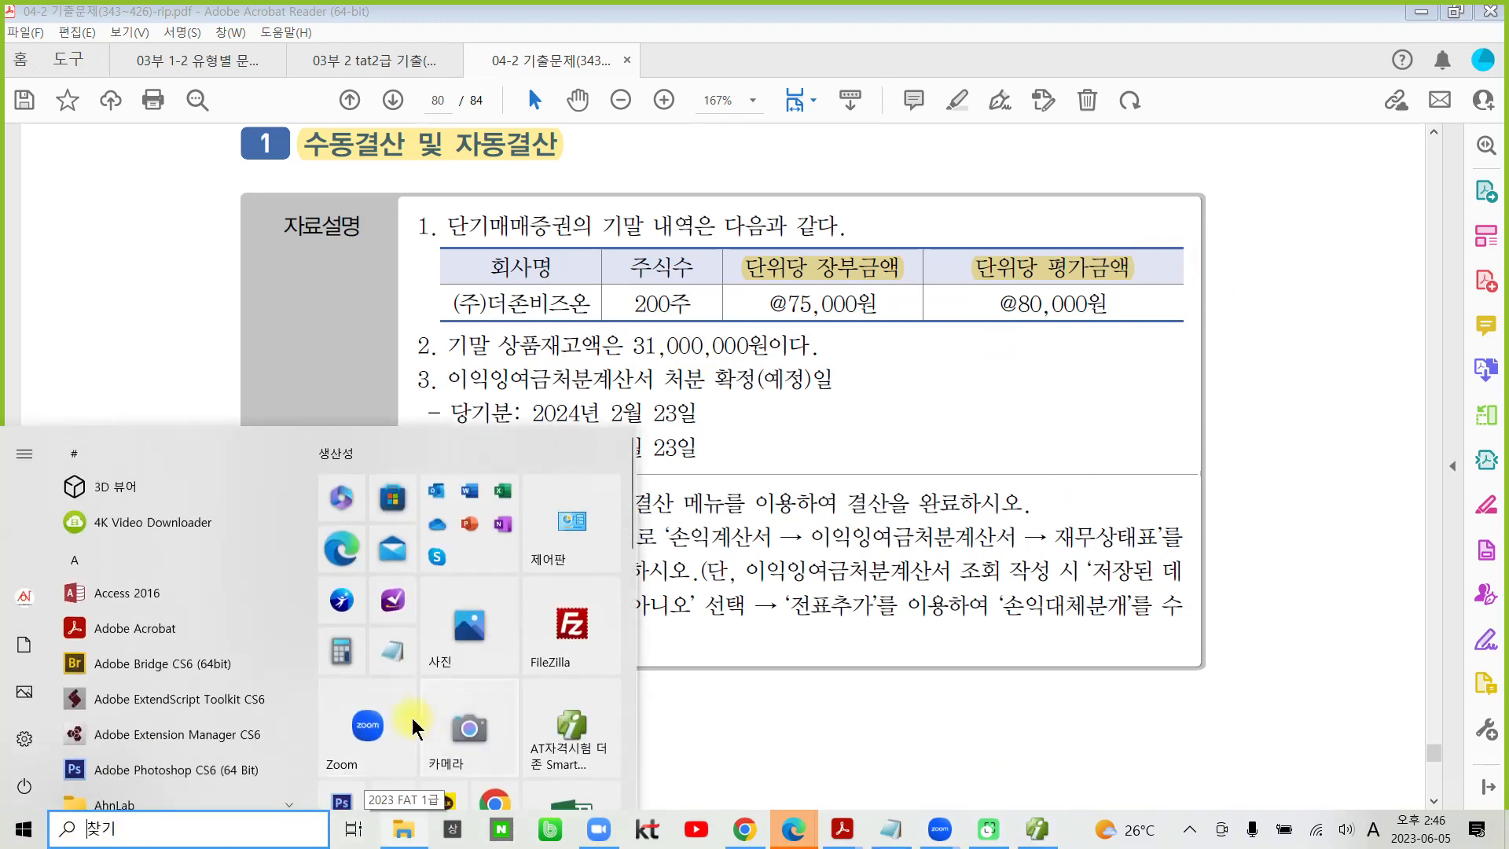
{"action": "left_click", "coordinate": [341, 654]}
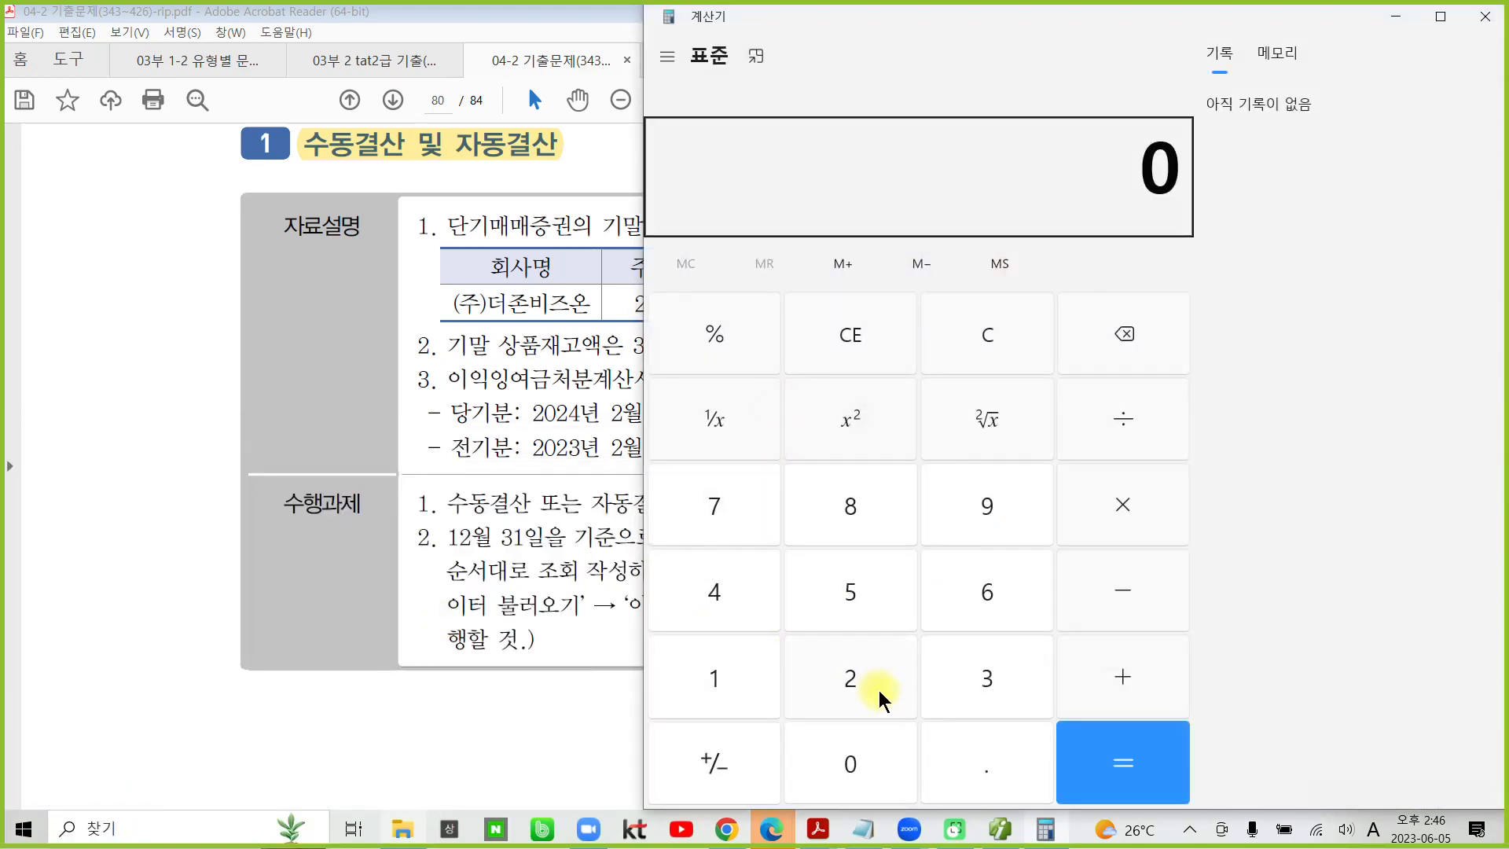
{"action": "left_click", "coordinate": [879, 693]}
{"action": "double_click", "coordinate": [876, 742]}
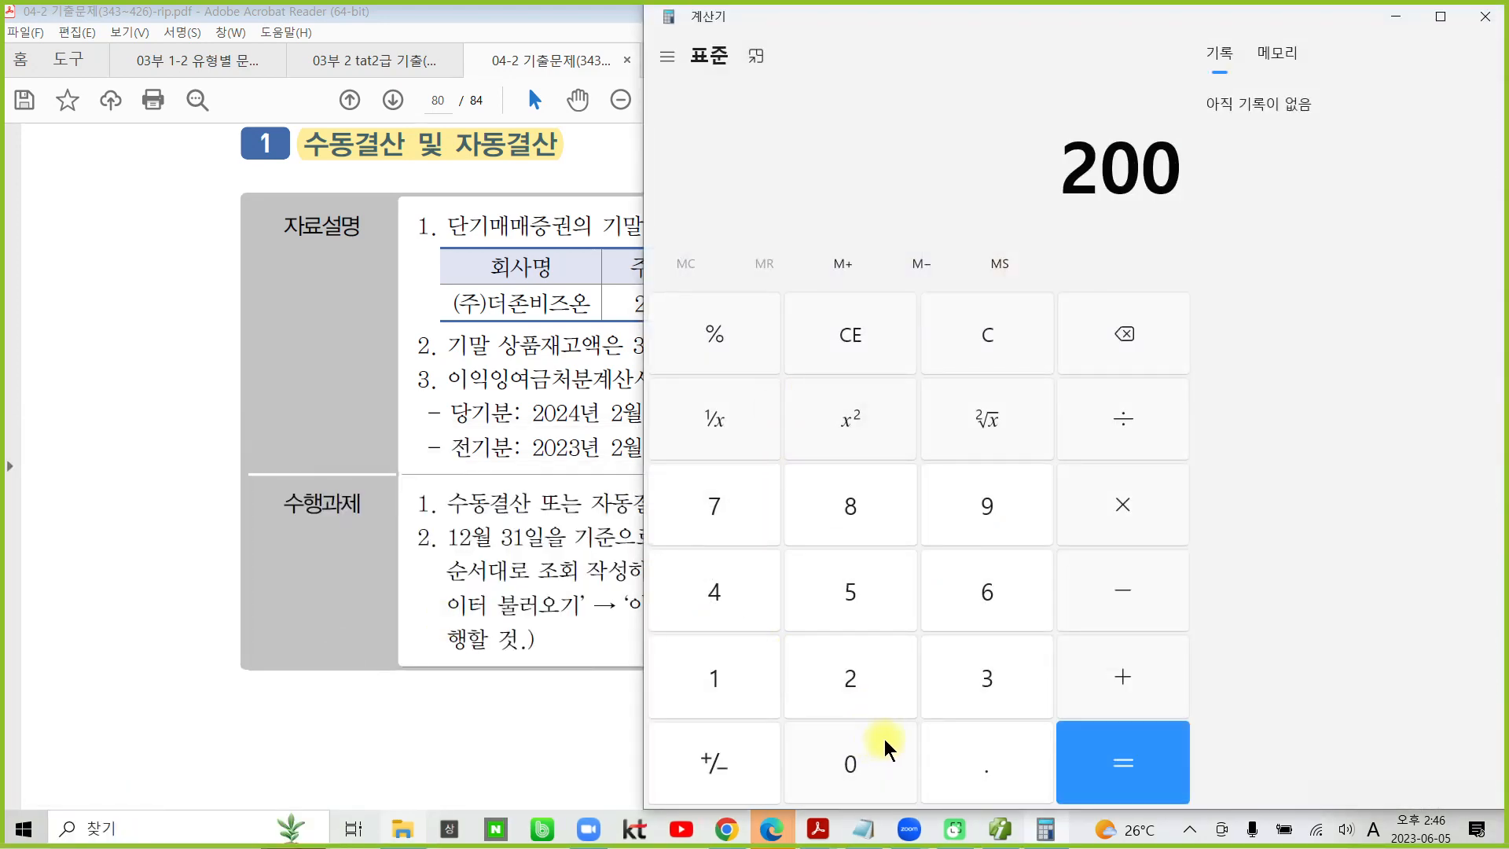
{"action": "left_click", "coordinate": [1122, 515]}
{"action": "left_click", "coordinate": [860, 605]}
{"action": "left_click", "coordinate": [853, 739]}
{"action": "double_click", "coordinate": [859, 761]}
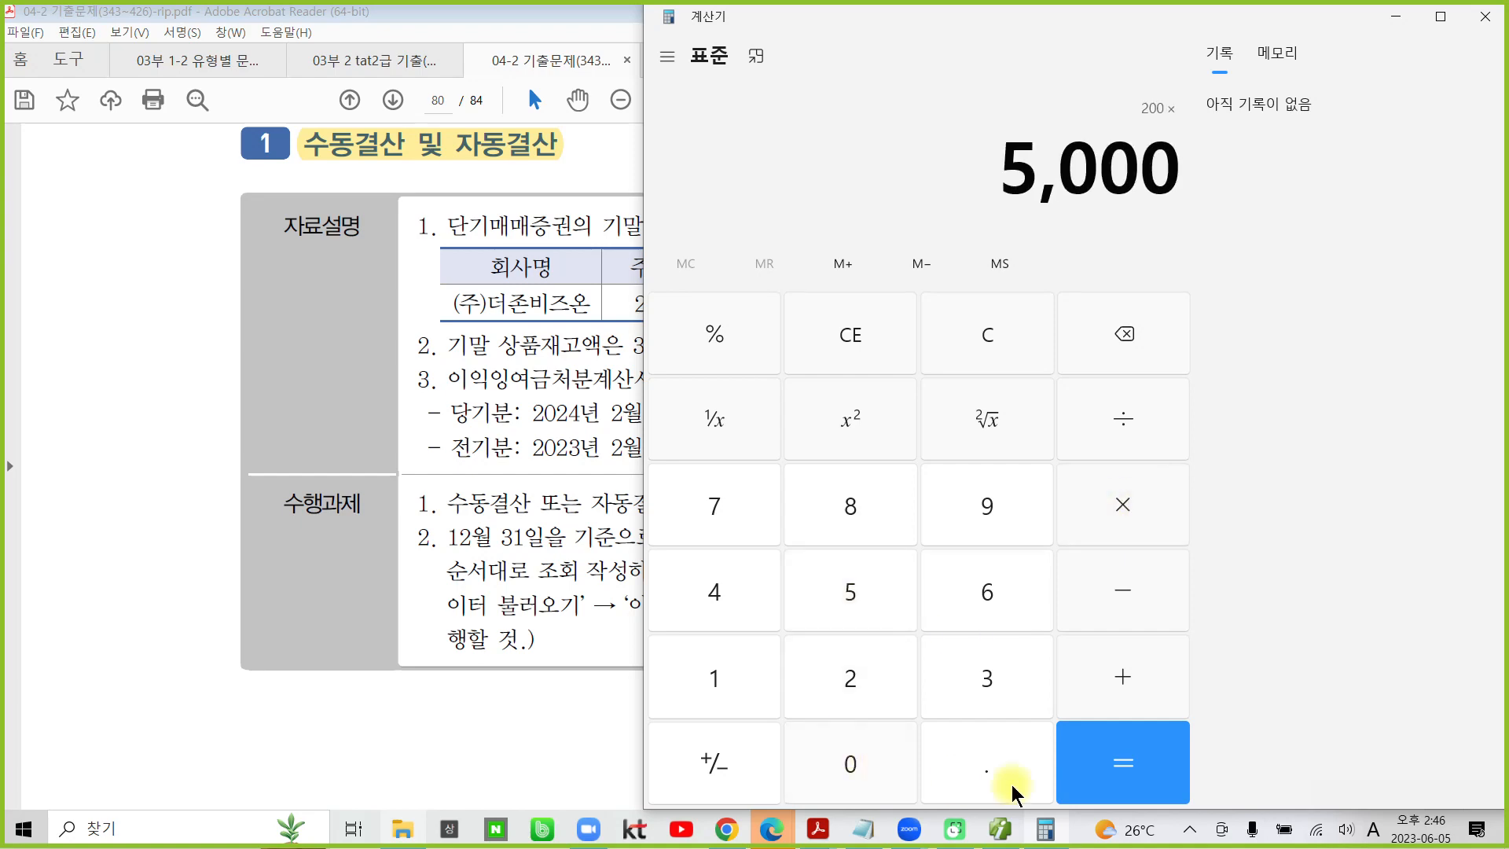
{"action": "left_click", "coordinate": [1078, 768]}
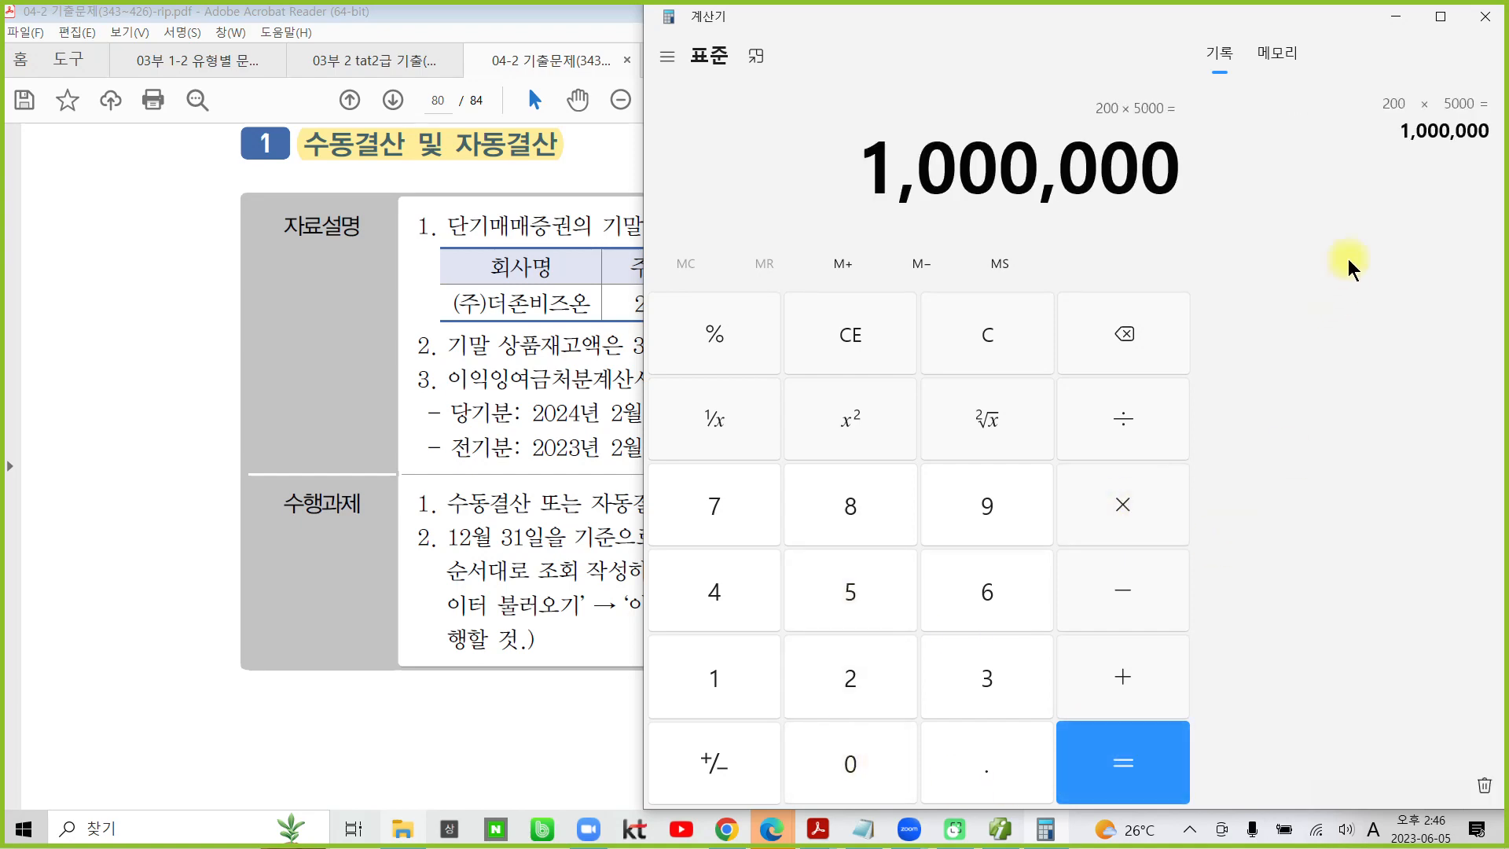
{"action": "left_click", "coordinate": [1397, 19]}
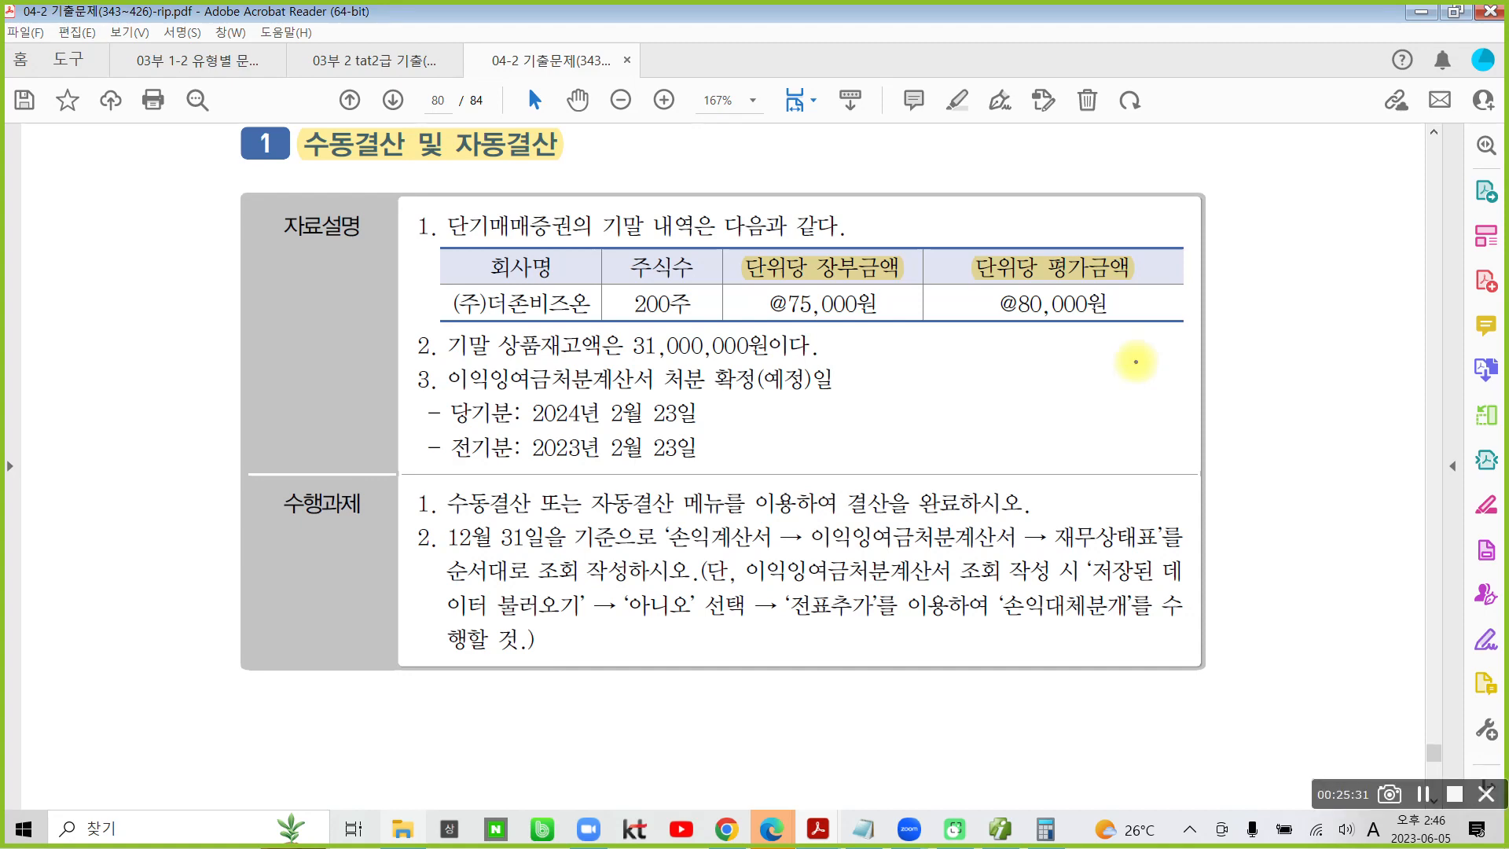
{"action": "mouse_move", "coordinate": [444, 202]}
{"action": "left_mouse_down"}
{"action": "mouse_move", "coordinate": [429, 235]}
{"action": "mouse_move", "coordinate": [566, 253]}
{"action": "mouse_move", "coordinate": [582, 206]}
{"action": "mouse_move", "coordinate": [454, 191]}
{"action": "left_mouse_up"}
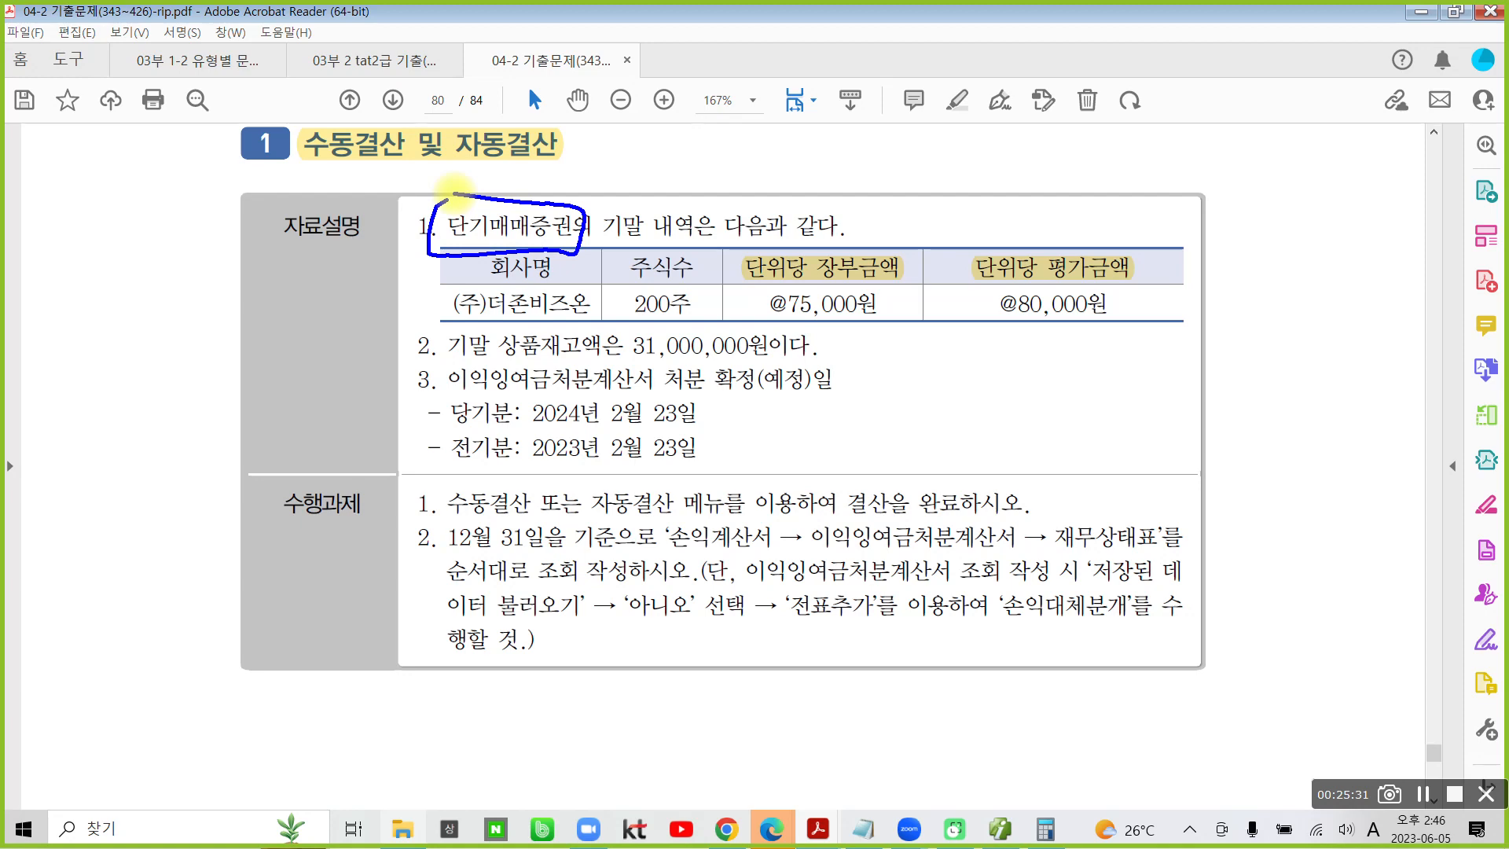
{"action": "mouse_move", "coordinate": [858, 342]}
{"action": "left_mouse_down"}
{"action": "mouse_move", "coordinate": [888, 409]}
{"action": "mouse_move", "coordinate": [827, 445]}
{"action": "left_mouse_up"}
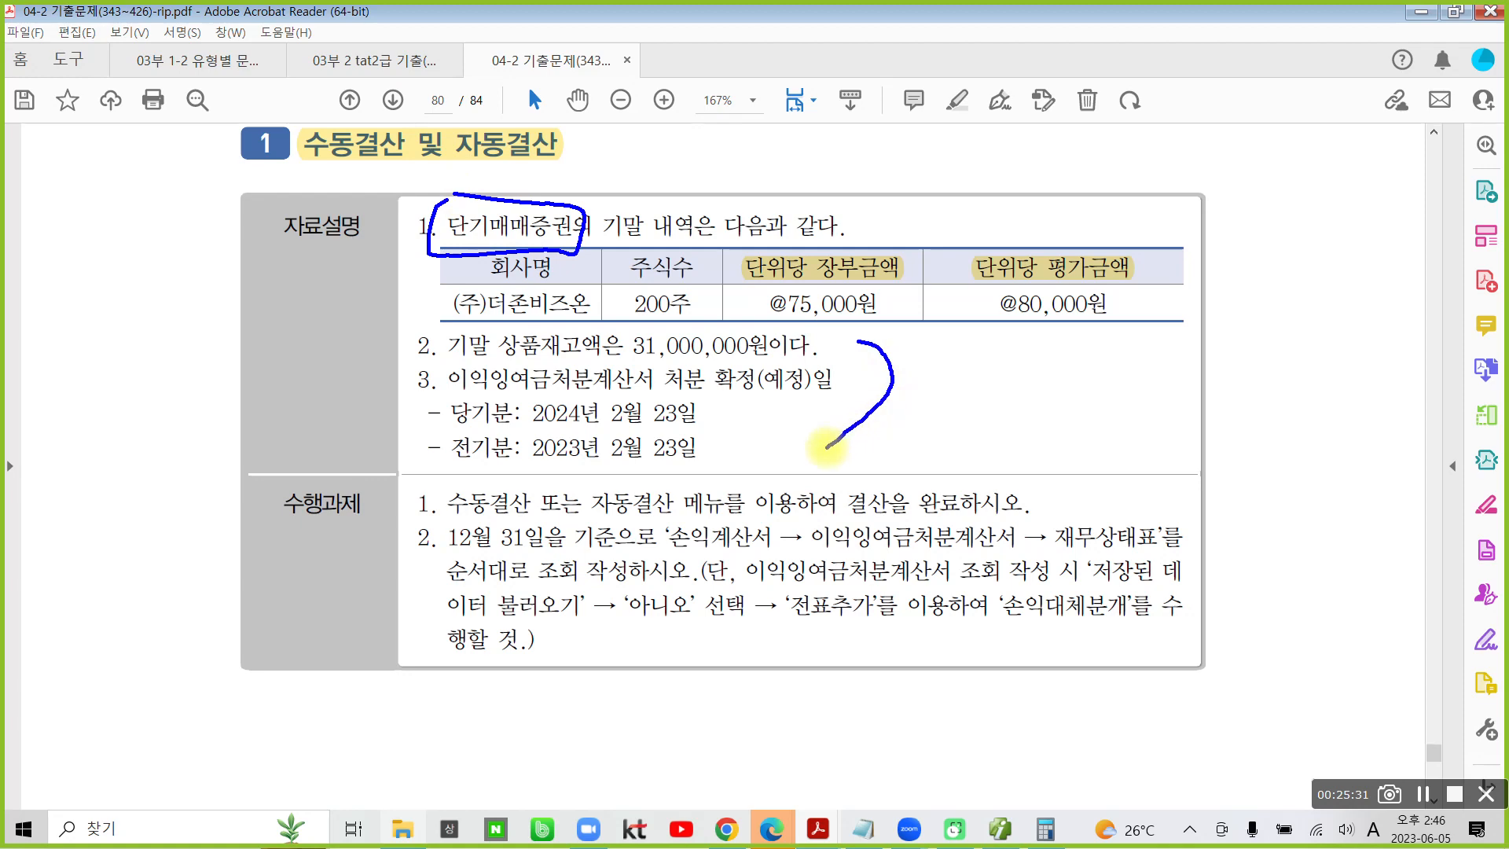
{"action": "mouse_move", "coordinate": [402, 476]}
{"action": "left_mouse_down"}
{"action": "mouse_move", "coordinate": [557, 532]}
{"action": "mouse_move", "coordinate": [974, 521]}
{"action": "mouse_move", "coordinate": [1036, 475]}
{"action": "mouse_move", "coordinate": [401, 467]}
{"action": "left_mouse_up"}
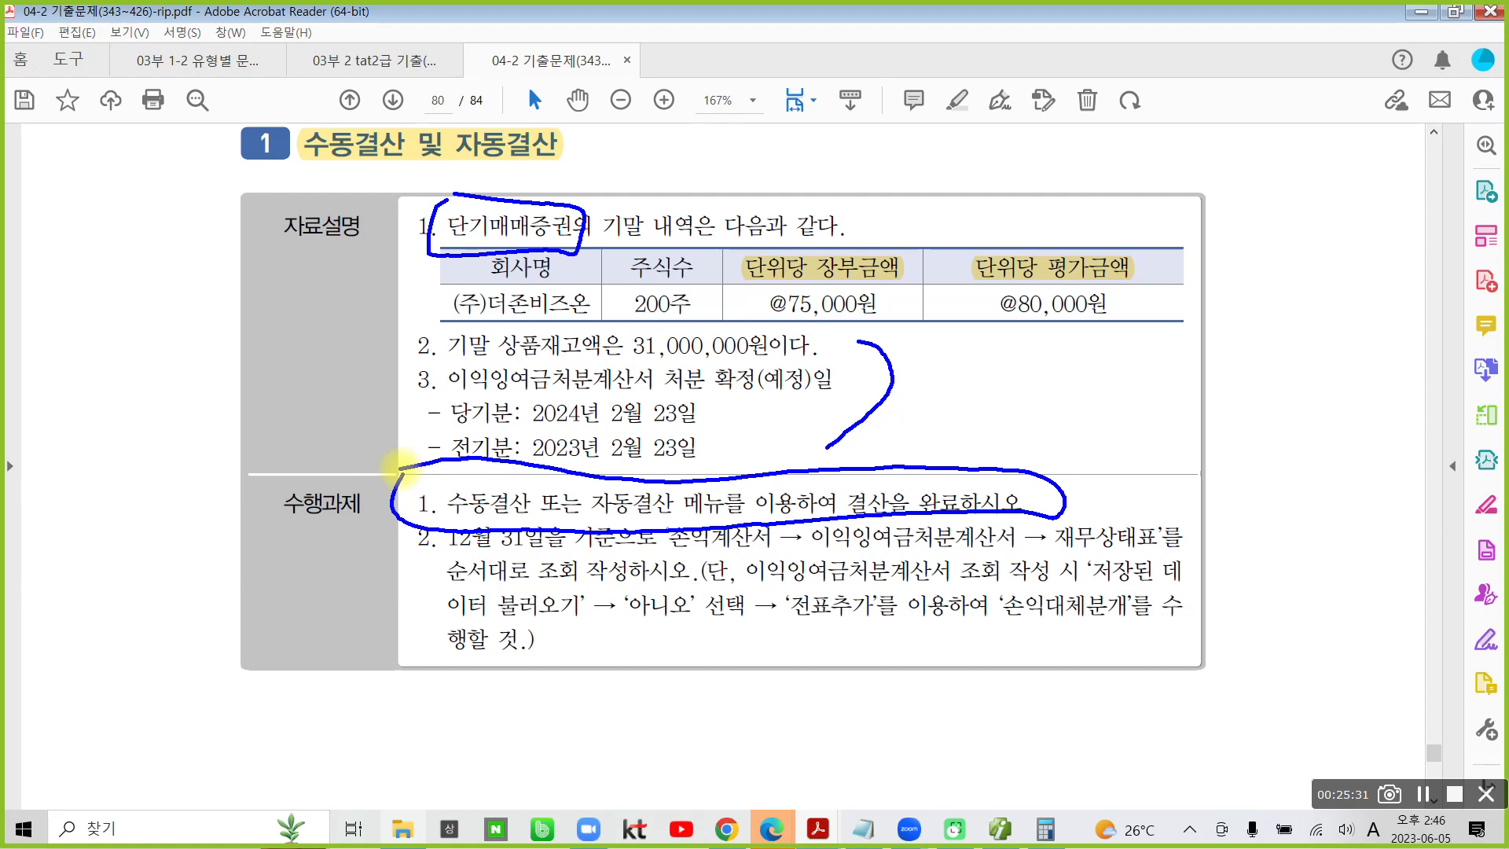
{"action": "mouse_move", "coordinate": [432, 258]}
{"action": "left_mouse_down"}
{"action": "mouse_move", "coordinate": [384, 236]}
{"action": "mouse_move", "coordinate": [430, 269]}
{"action": "left_mouse_up"}
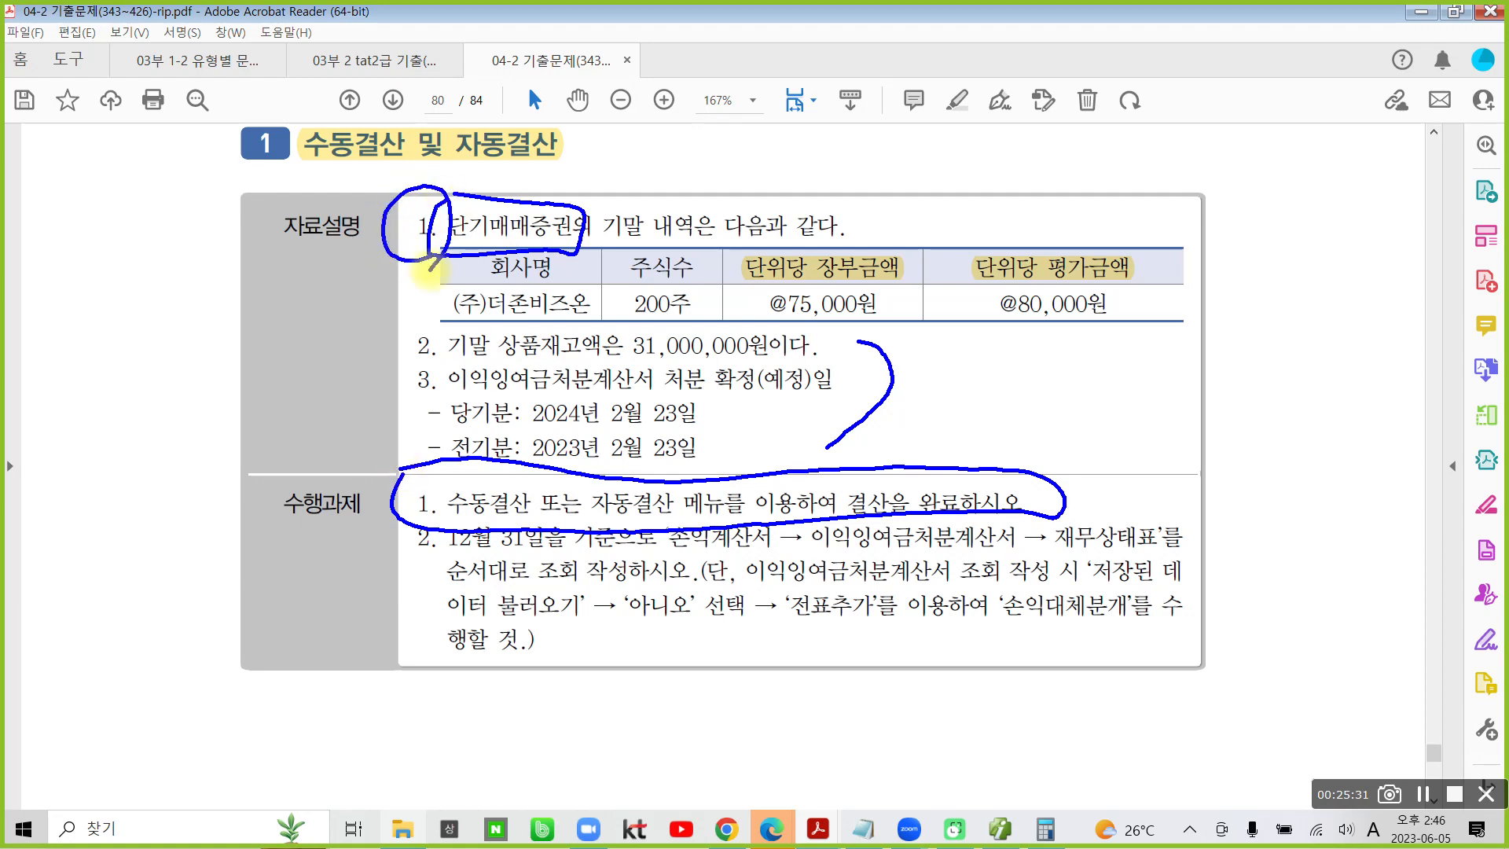
{"action": "mouse_move", "coordinate": [437, 370]}
{"action": "left_mouse_down"}
{"action": "mouse_move", "coordinate": [449, 363]}
{"action": "mouse_move", "coordinate": [430, 389]}
{"action": "left_mouse_up"}
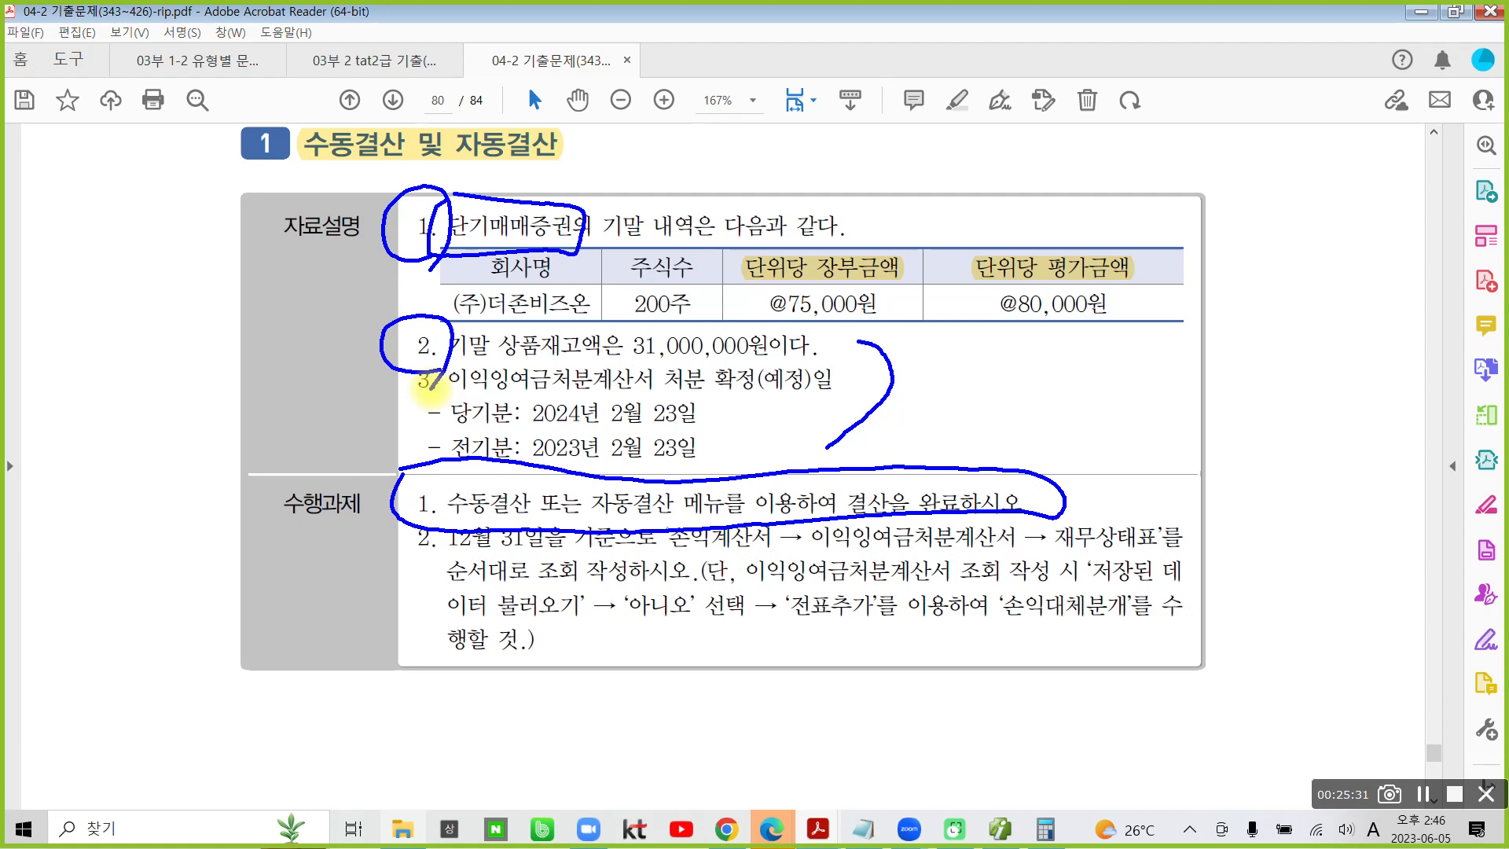
{"action": "key", "text": "Escape"}
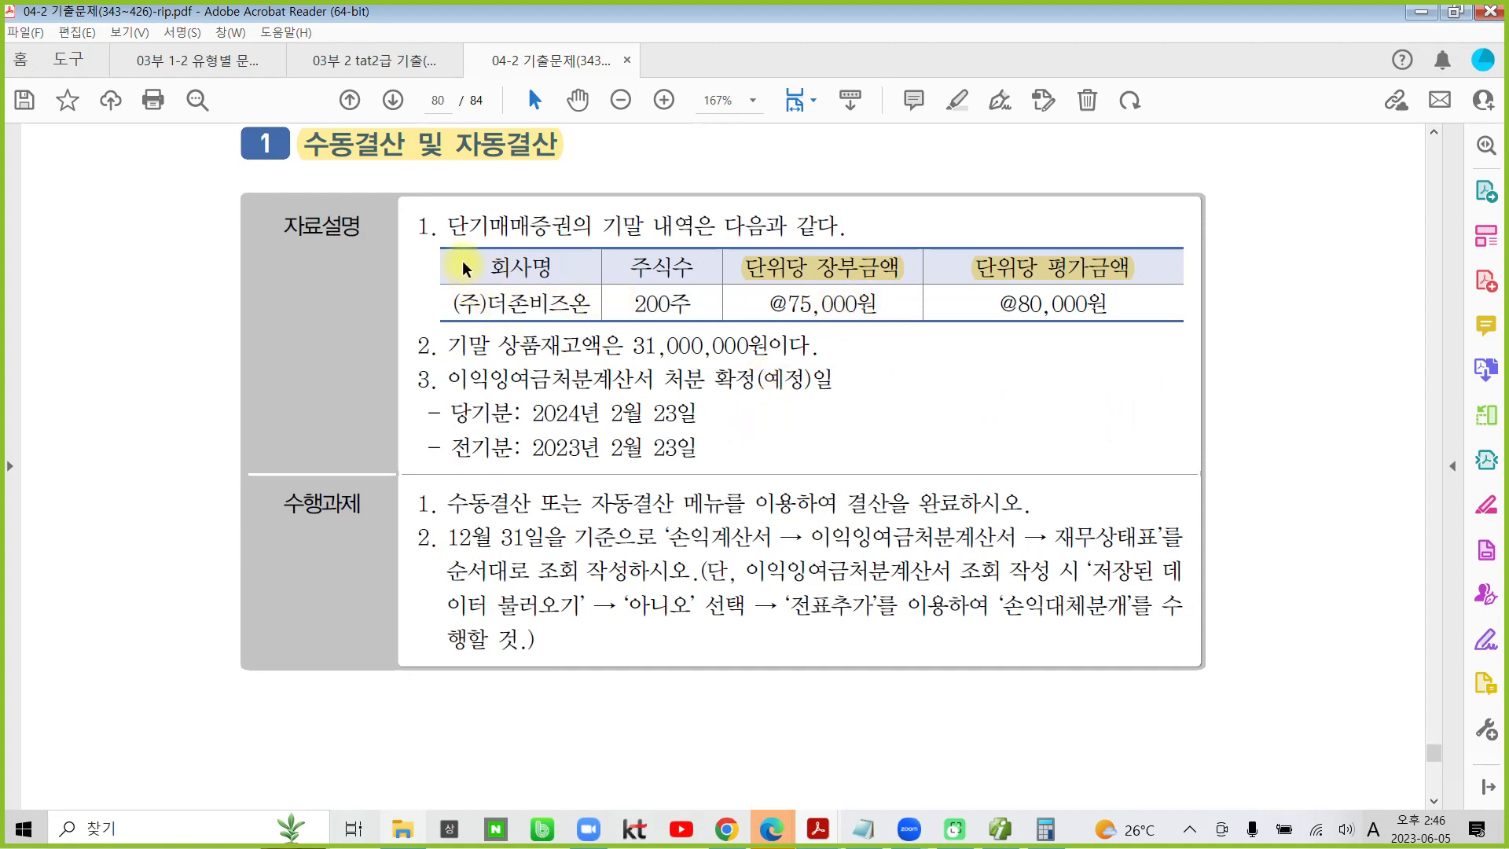
- Highlight the word 단기매매증권 in item 1 of the 자료설명
{"action": "left_click_drag", "start_coordinate": [448, 225], "coordinate": [597, 219]}
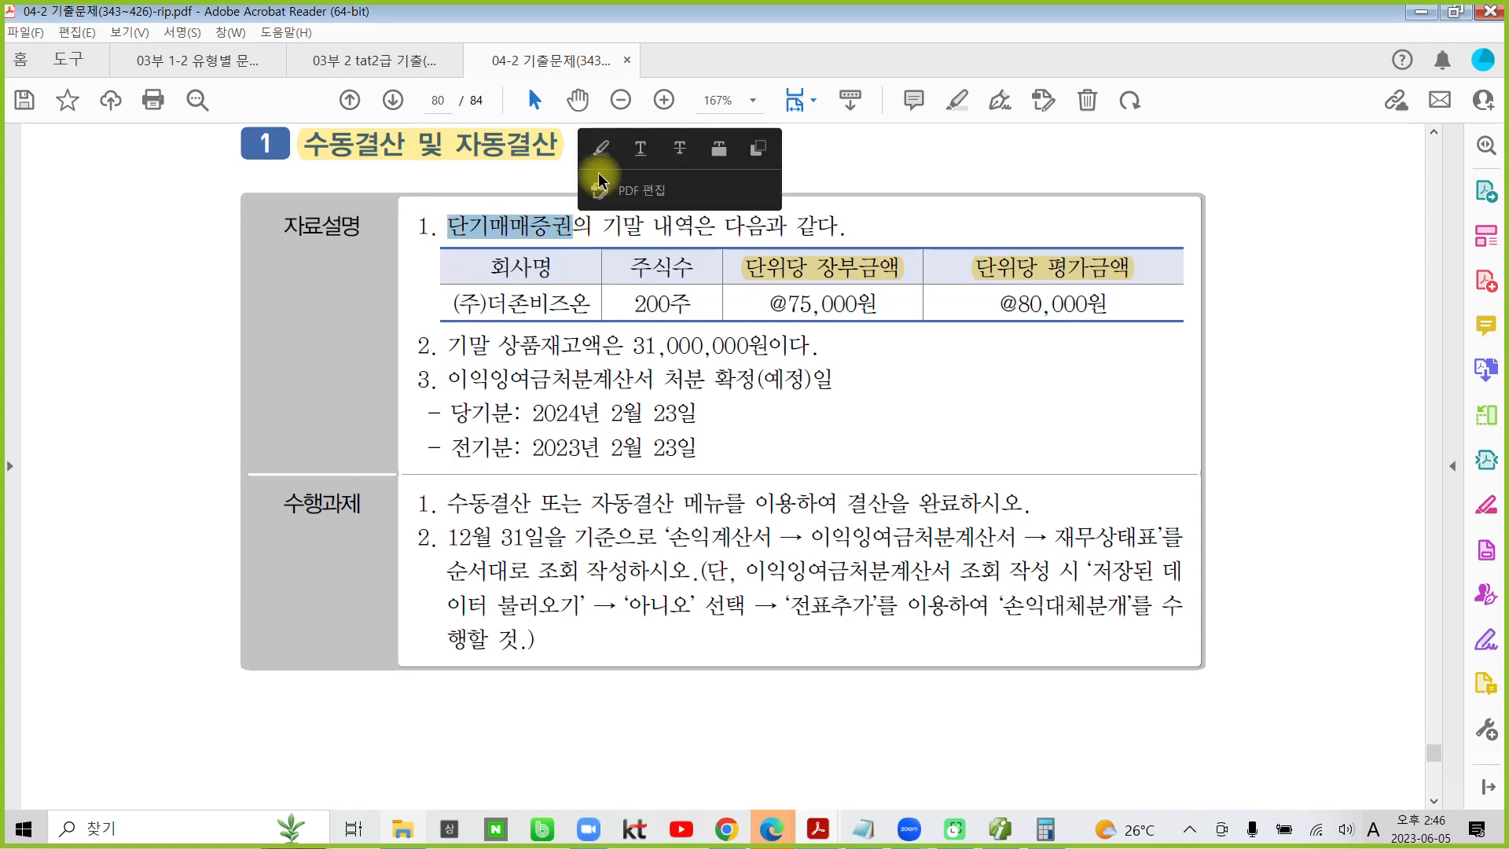
{"action": "left_click", "coordinate": [601, 149]}
- Switch to Smart A and set the 일반전표입력 date to December 31
{"action": "left_click", "coordinate": [1000, 829]}
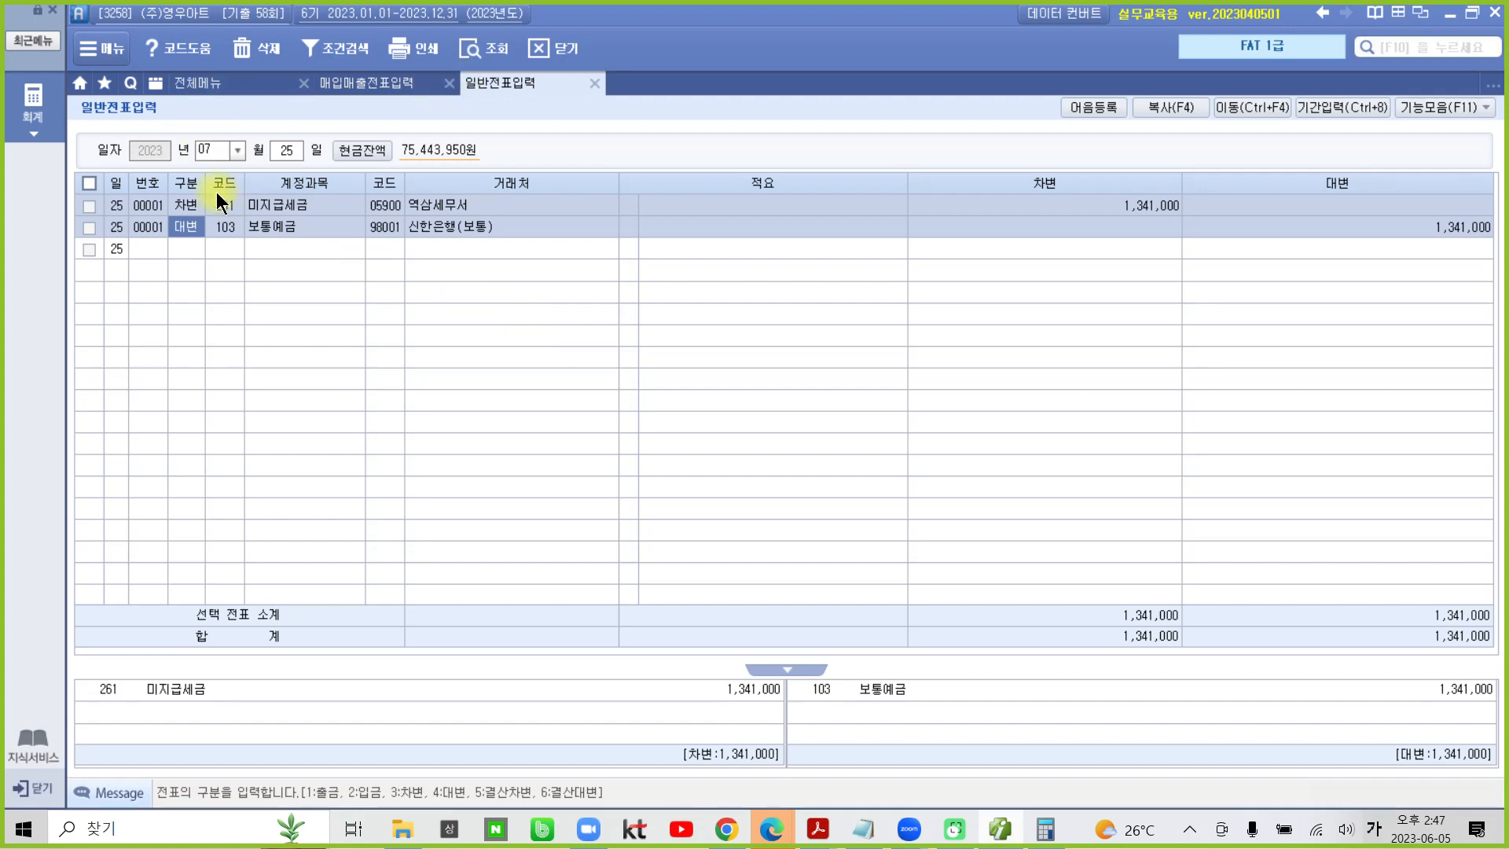
{"action": "left_click", "coordinate": [234, 149]}
{"action": "left_click", "coordinate": [210, 324]}
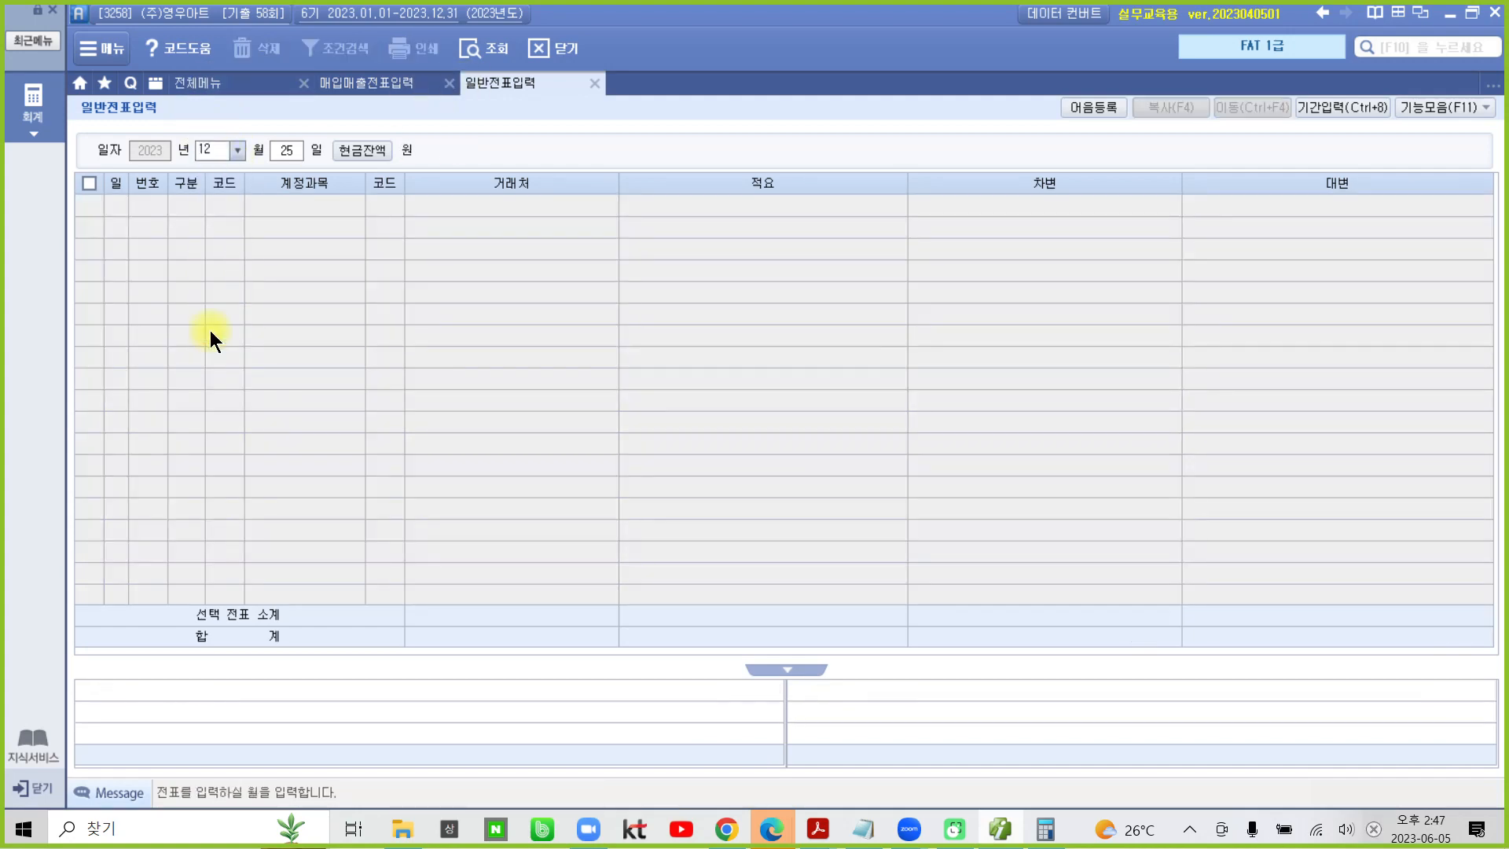
{"action": "type", "text": "31"}
{"action": "key", "text": "Return"}
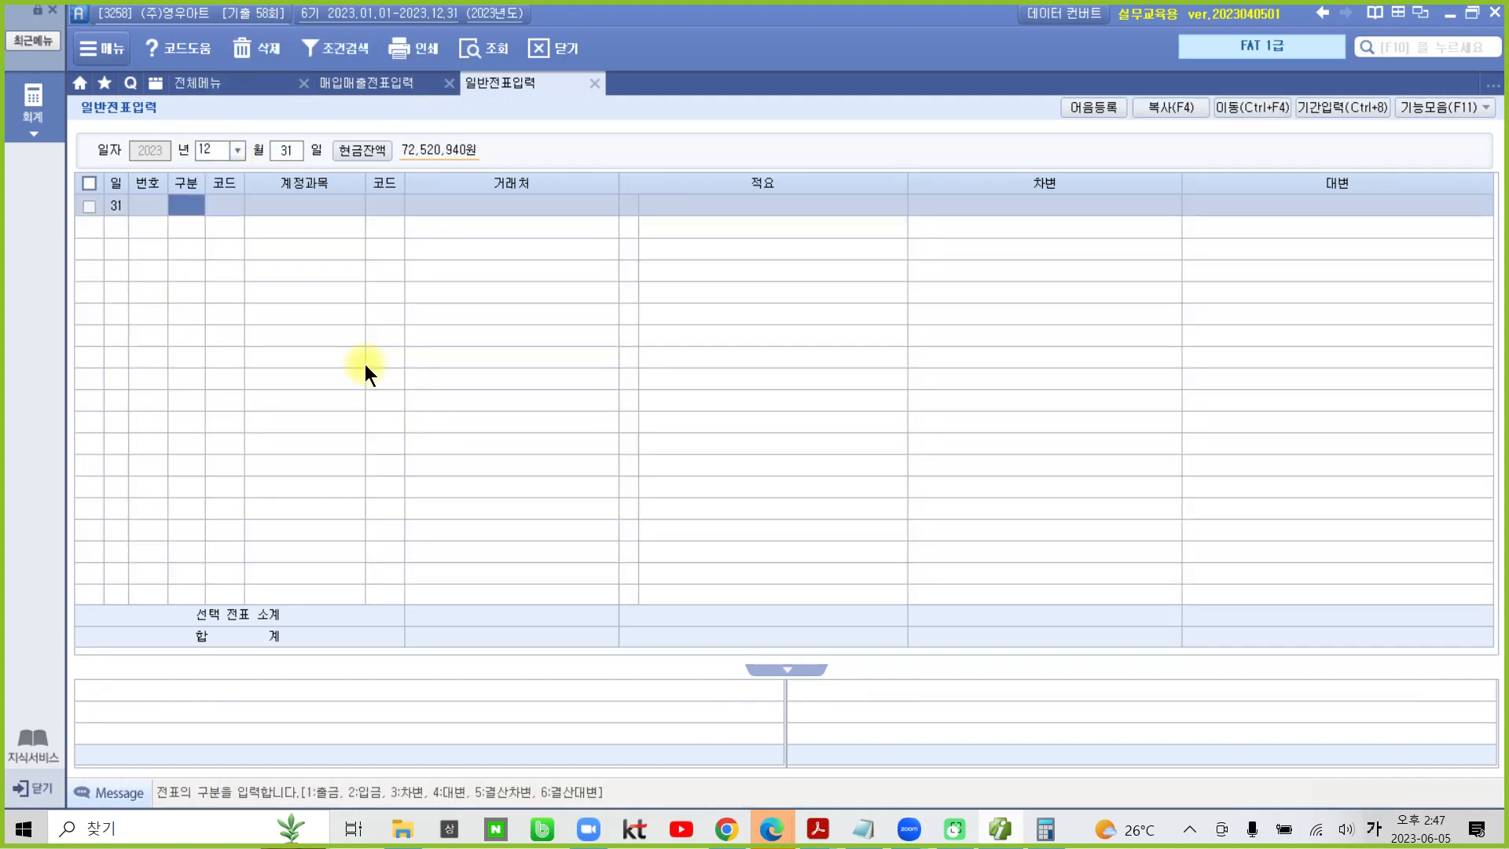
- Start a 차변 line on the December 31 voucher with account 107 단기매매증권, leaving 거래처 and 적요 blank
{"action": "type", "text": "3"}
{"action": "key", "text": "Return"}
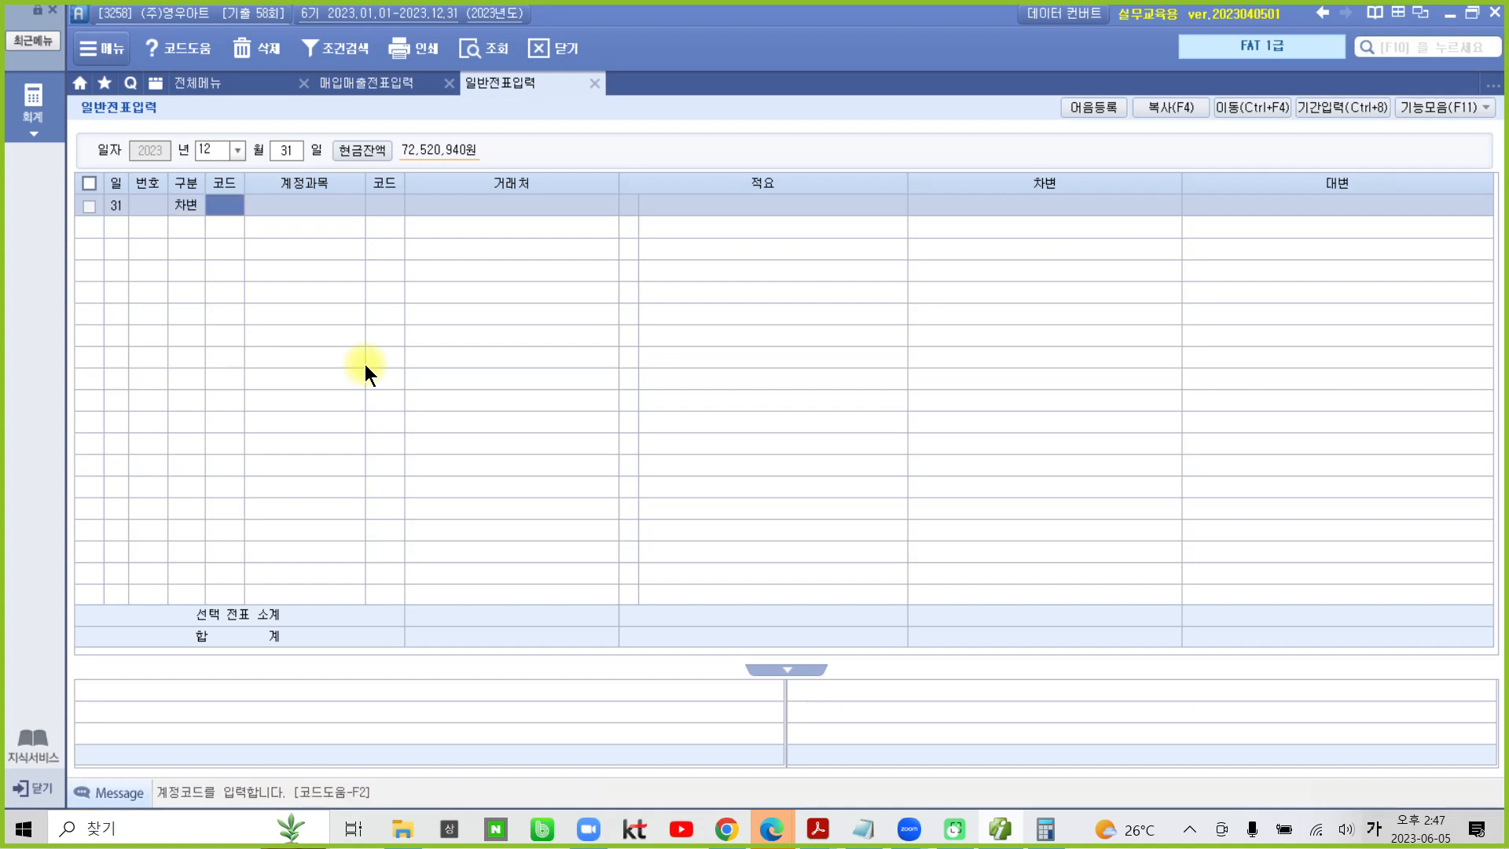
{"action": "type", "text": "107"}
{"action": "key", "text": "Return"}
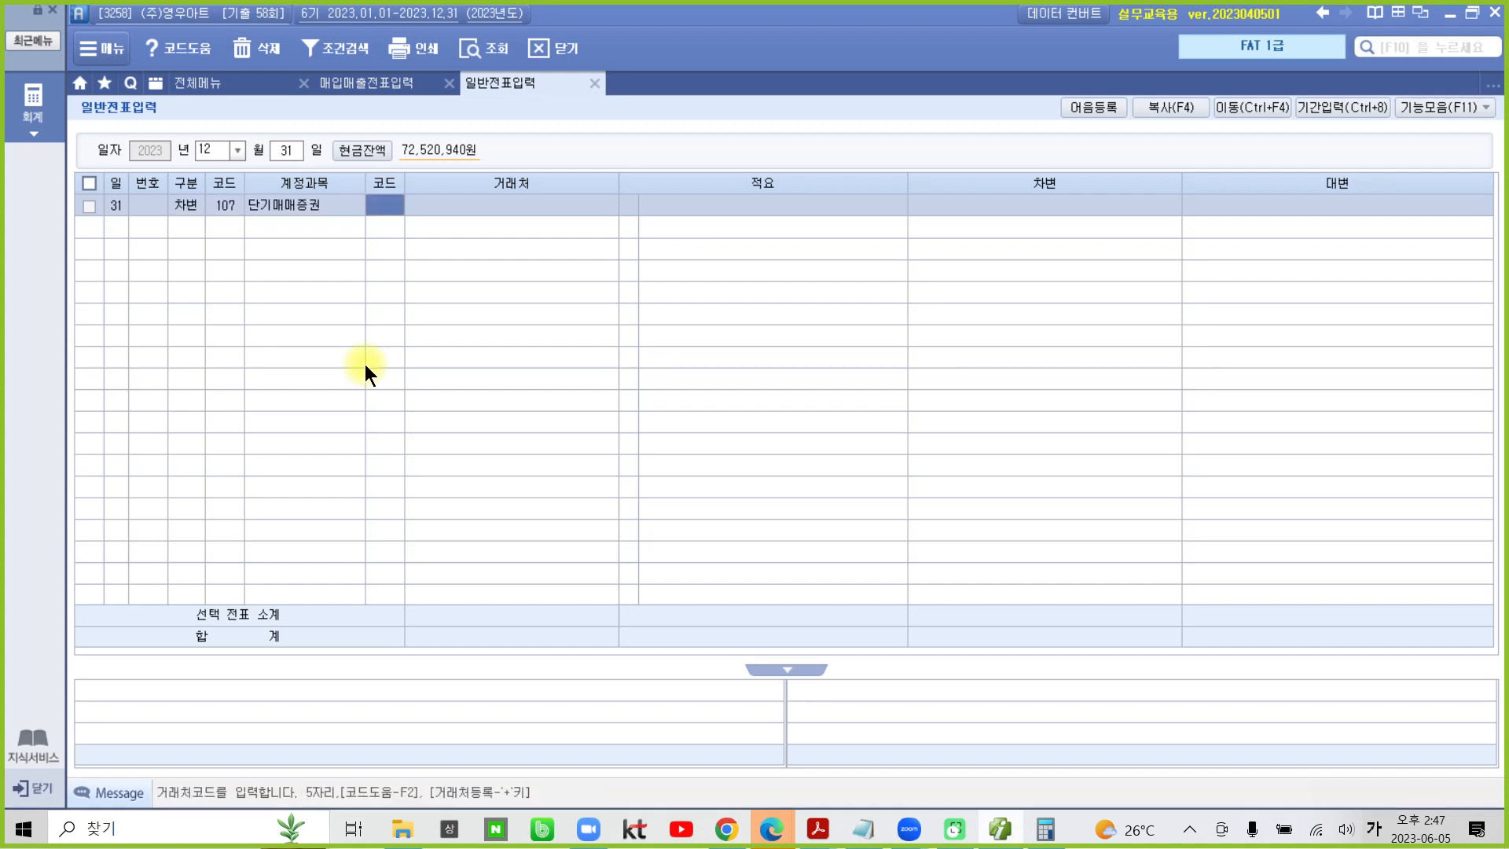
{"action": "key", "text": "Return"}
{"action": "key", "text": "Return"}
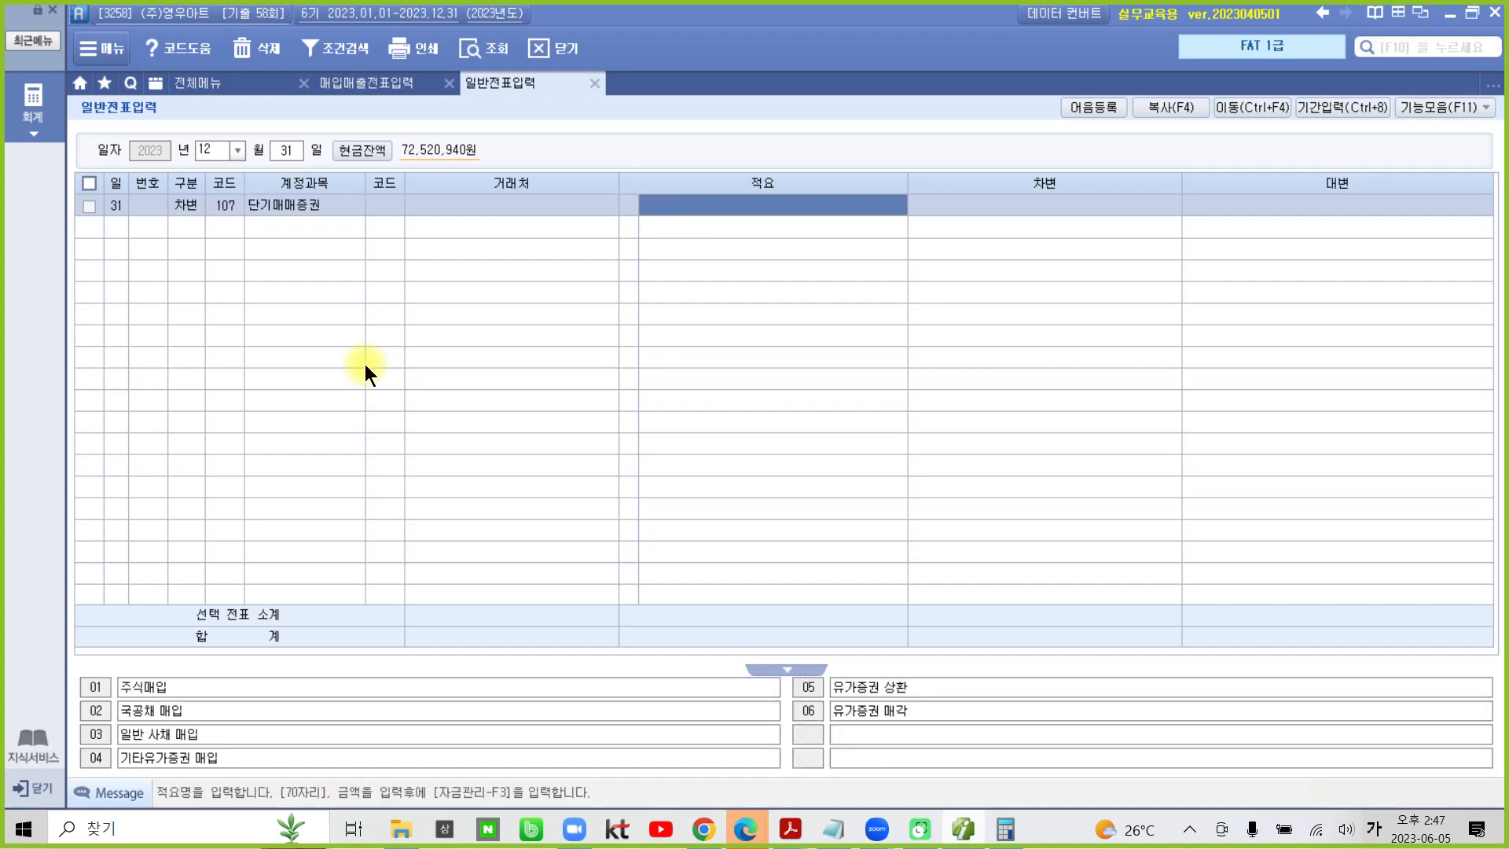
{"action": "key", "text": "Return"}
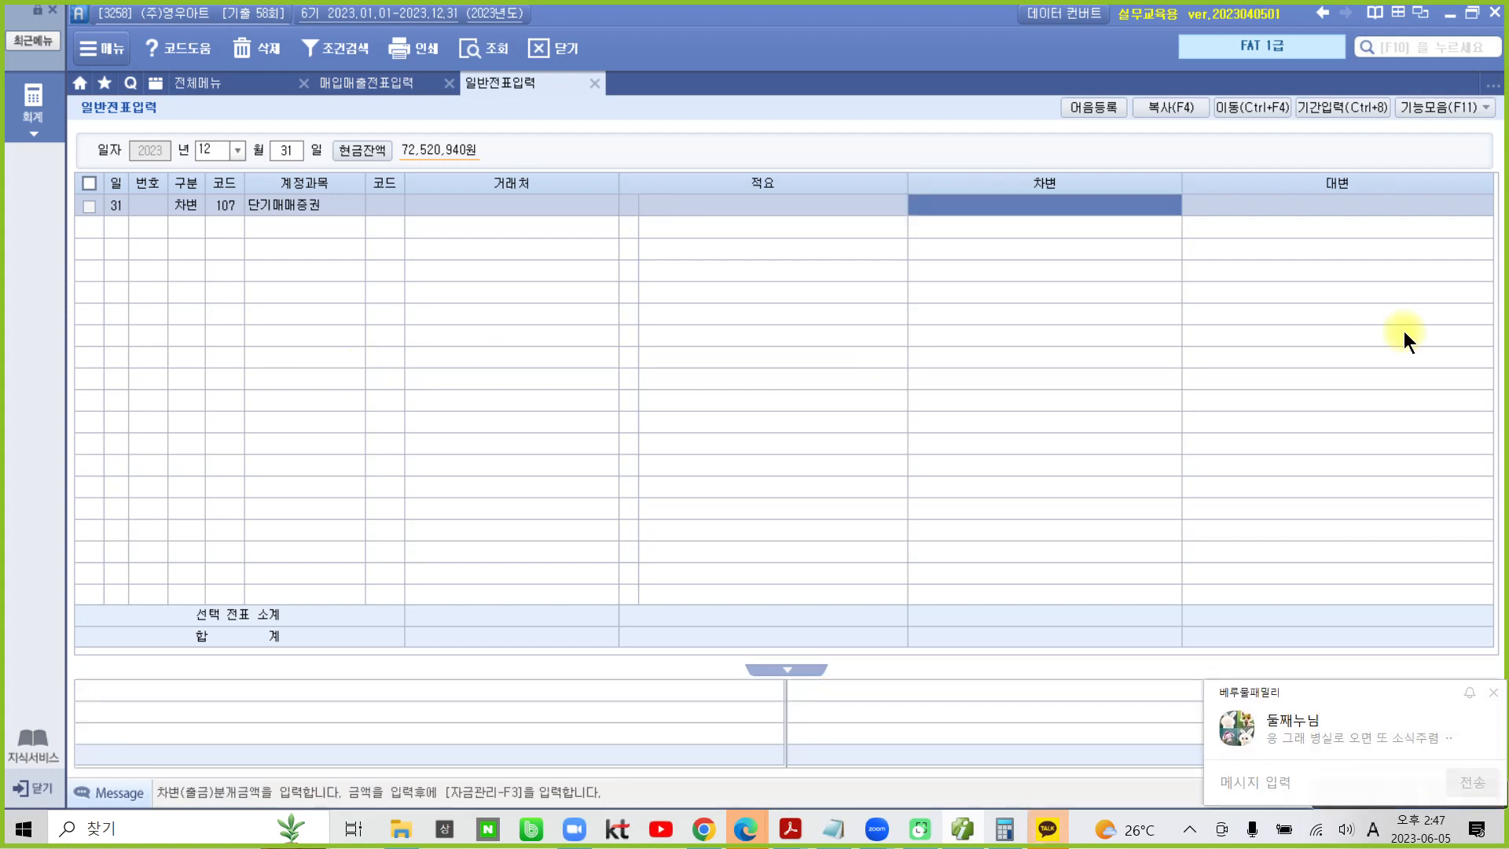
- Dismiss the incoming message notification and quit KakaoTalk
{"action": "left_click", "coordinate": [1492, 696]}
{"action": "left_click", "coordinate": [1190, 827]}
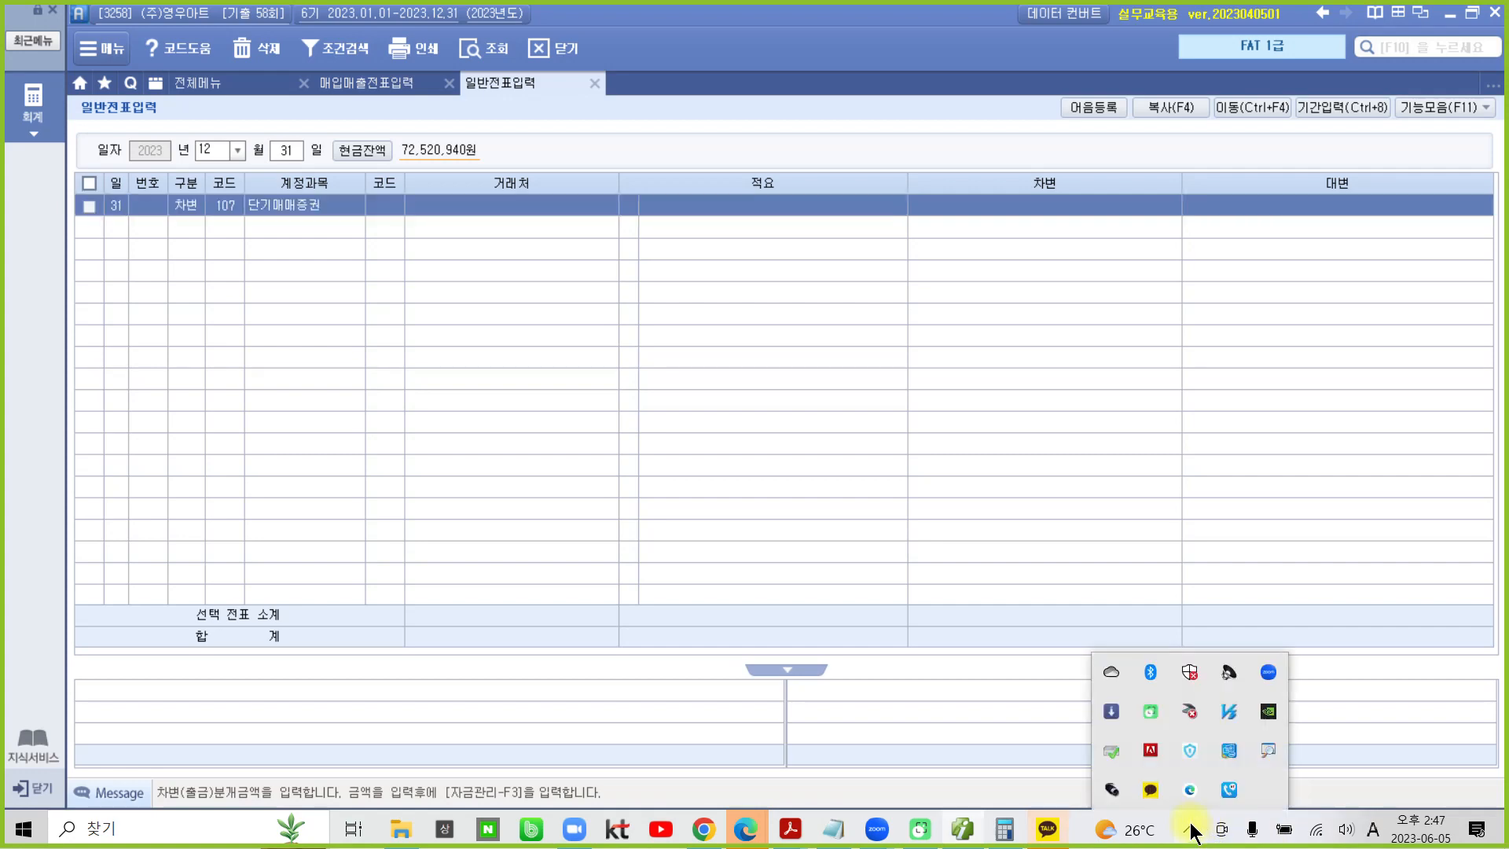
{"action": "right_click", "coordinate": [1152, 790]}
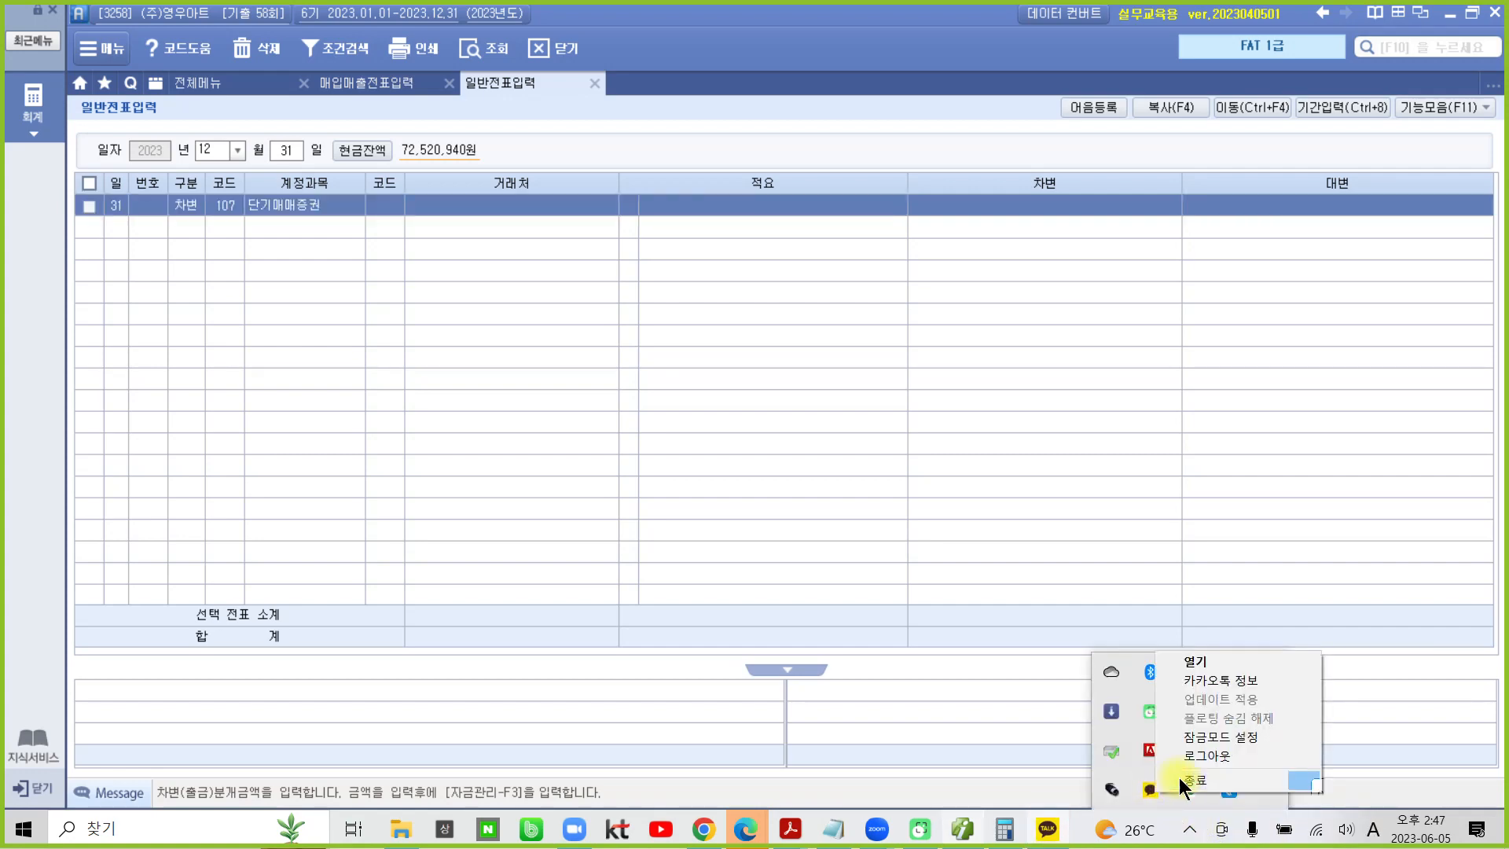
{"action": "left_click", "coordinate": [1179, 776]}
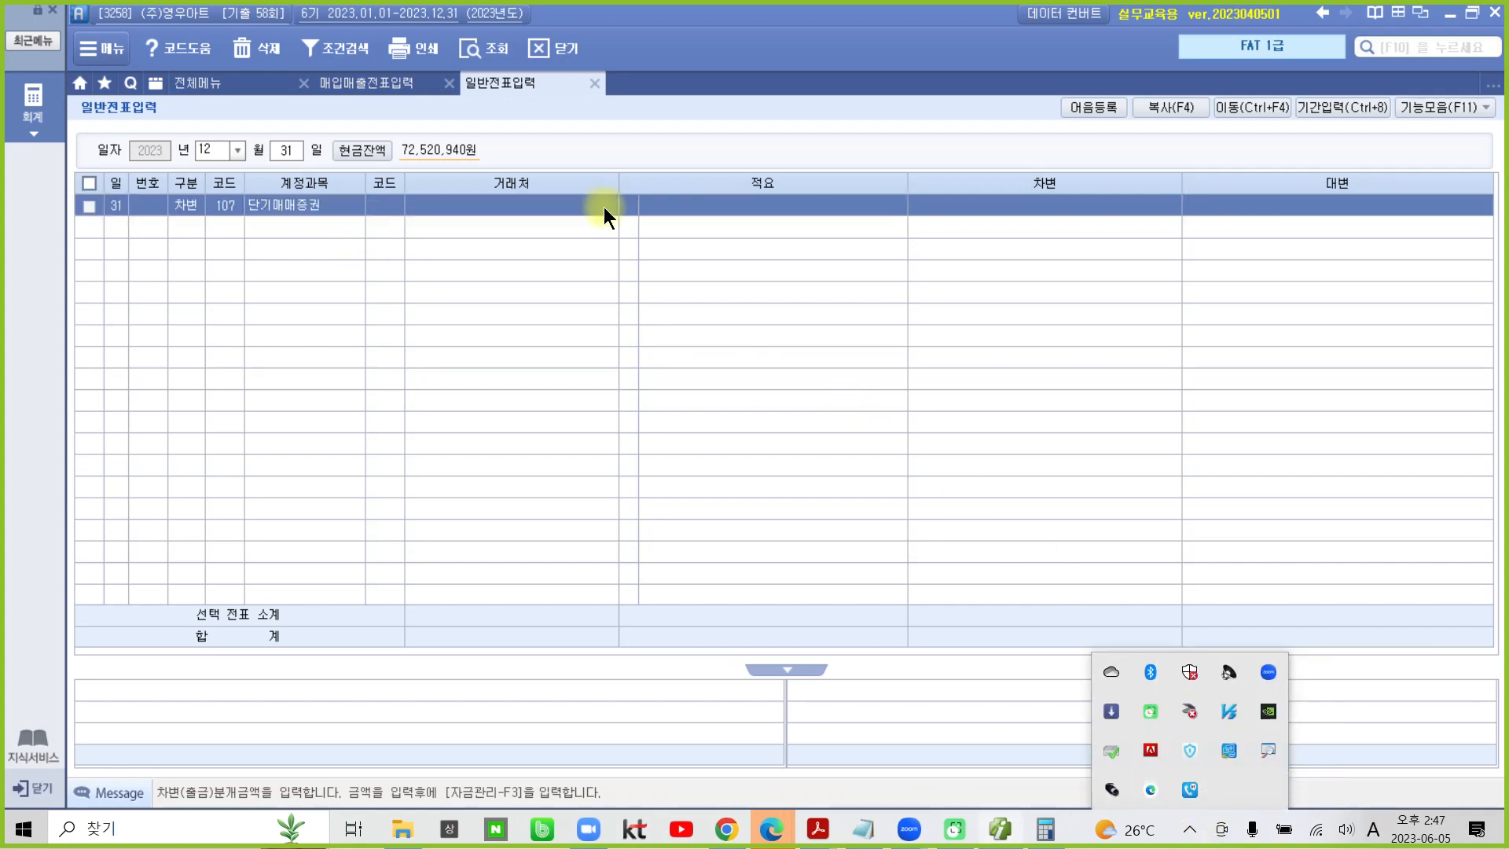
- Enter a 차변 amount of 1,000,000 on the 단기매매증권 line
{"action": "left_click", "coordinate": [681, 206]}
{"action": "left_click", "coordinate": [973, 206]}
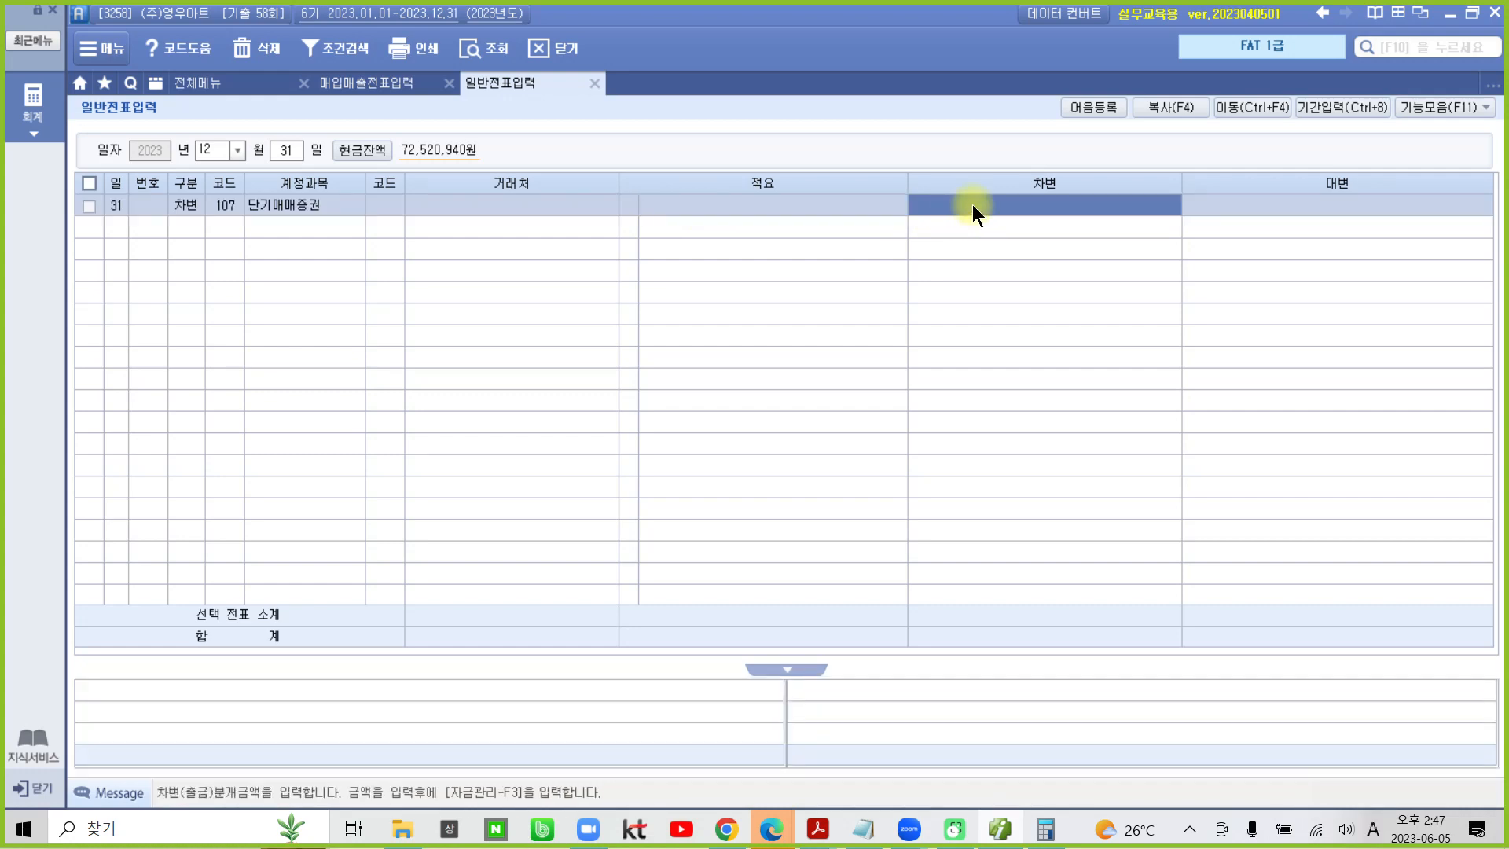
{"action": "left_click", "coordinate": [973, 205]}
{"action": "type", "text": "1000000"}
{"action": "key", "text": "Return"}
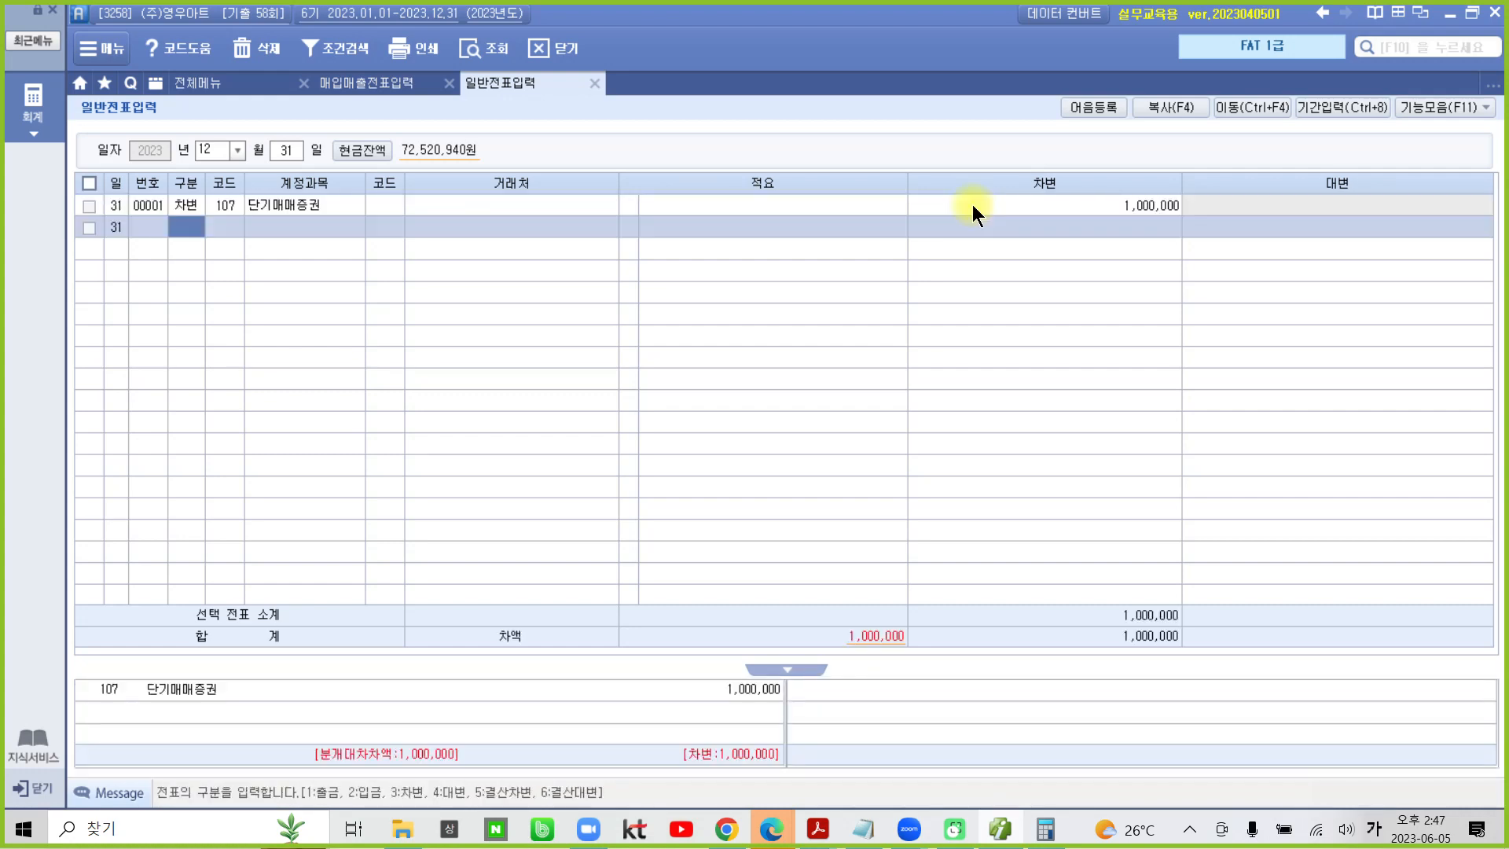
- Close the calculator and start a 대변 line on the December 31 voucher with account 905 단기매매증권평가익
{"action": "left_click", "coordinate": [1045, 828]}
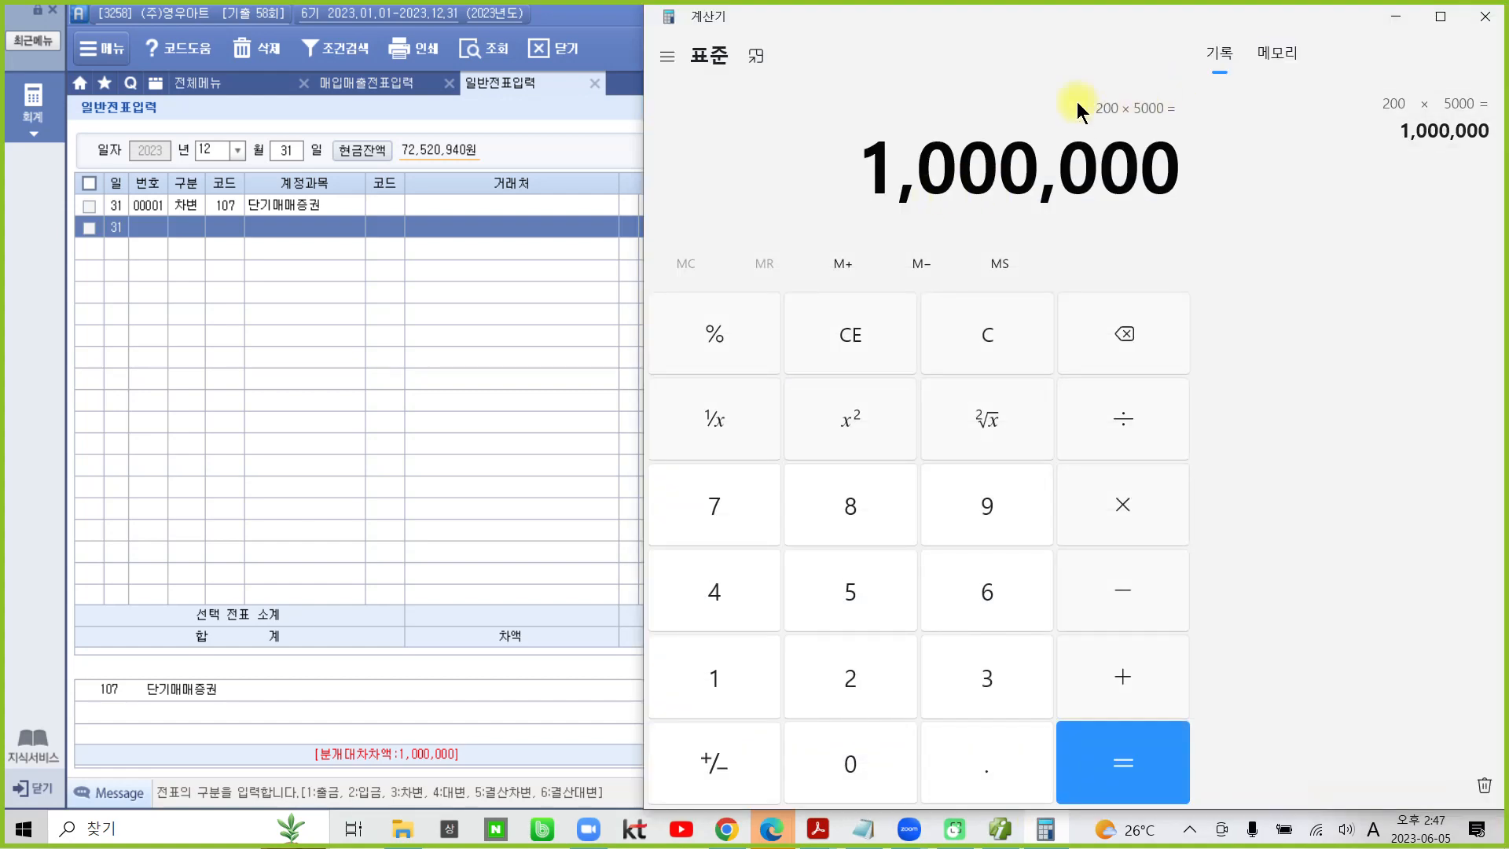
{"action": "left_click", "coordinate": [1485, 16]}
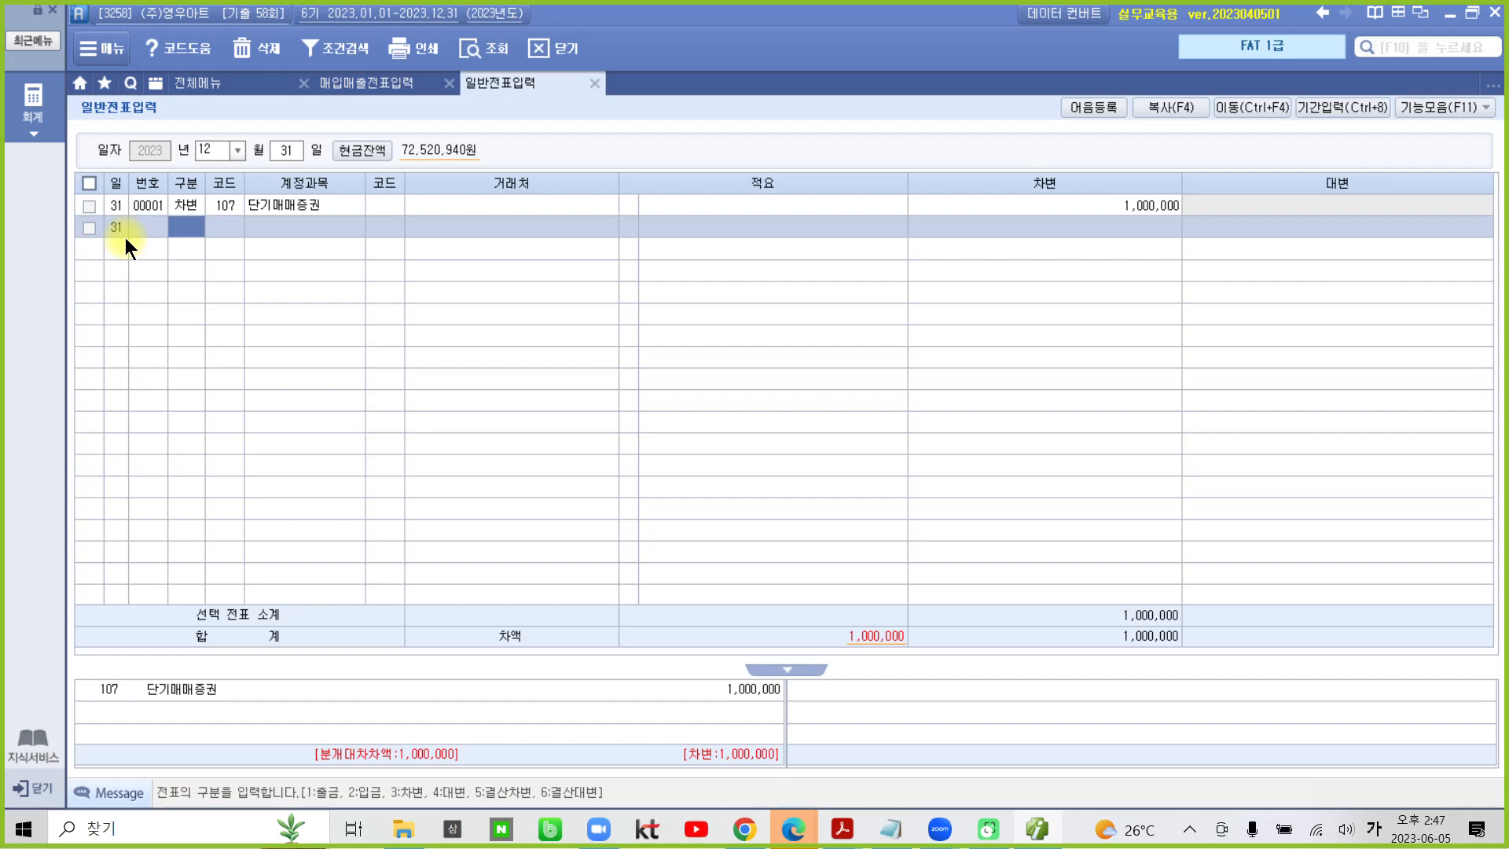
{"action": "type", "text": "4"}
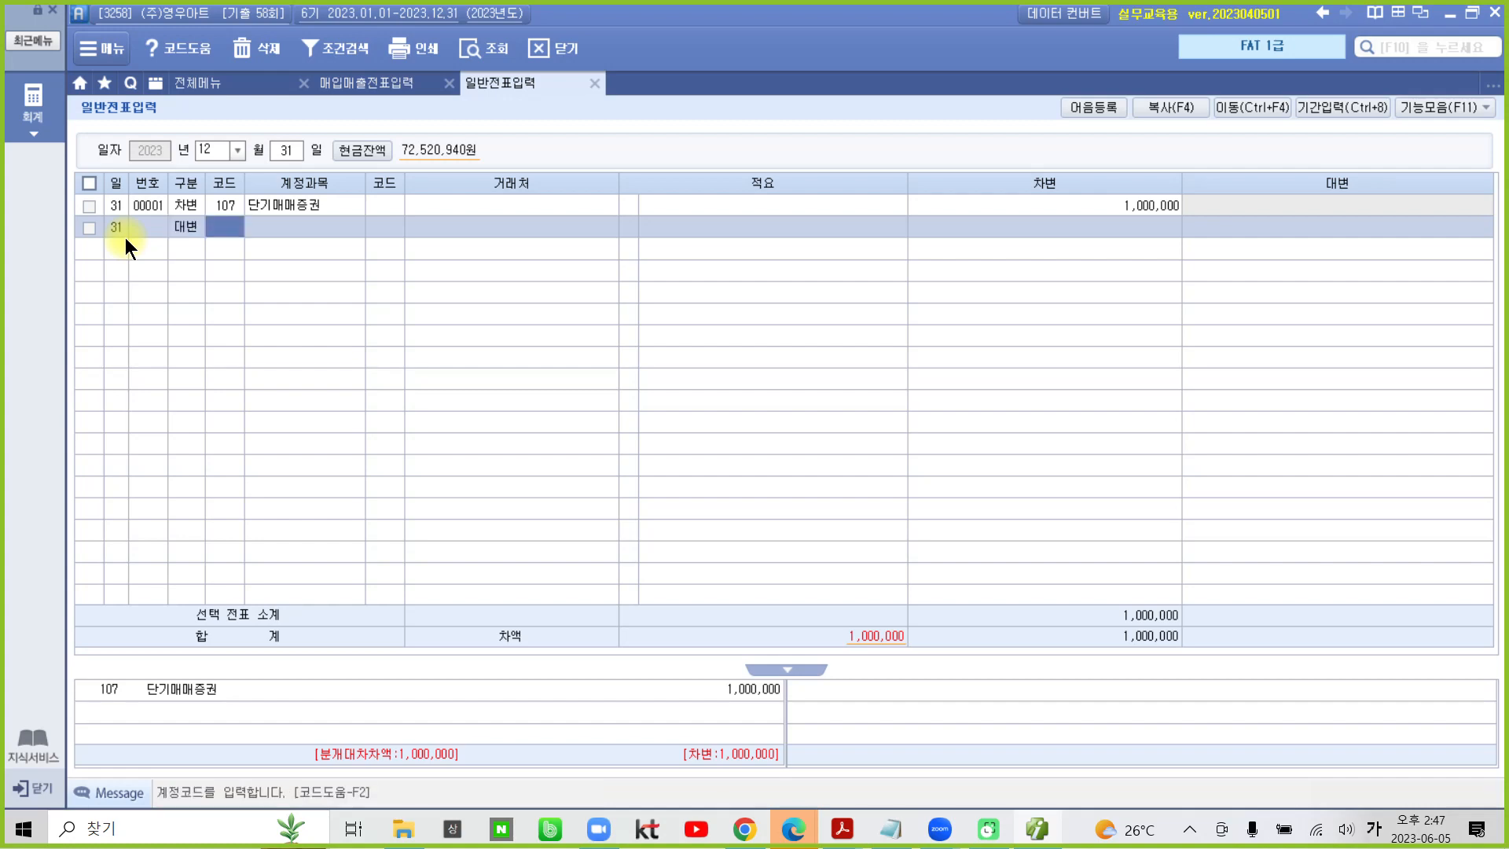
{"action": "type", "text": "단기"}
{"action": "key", "text": "Return"}
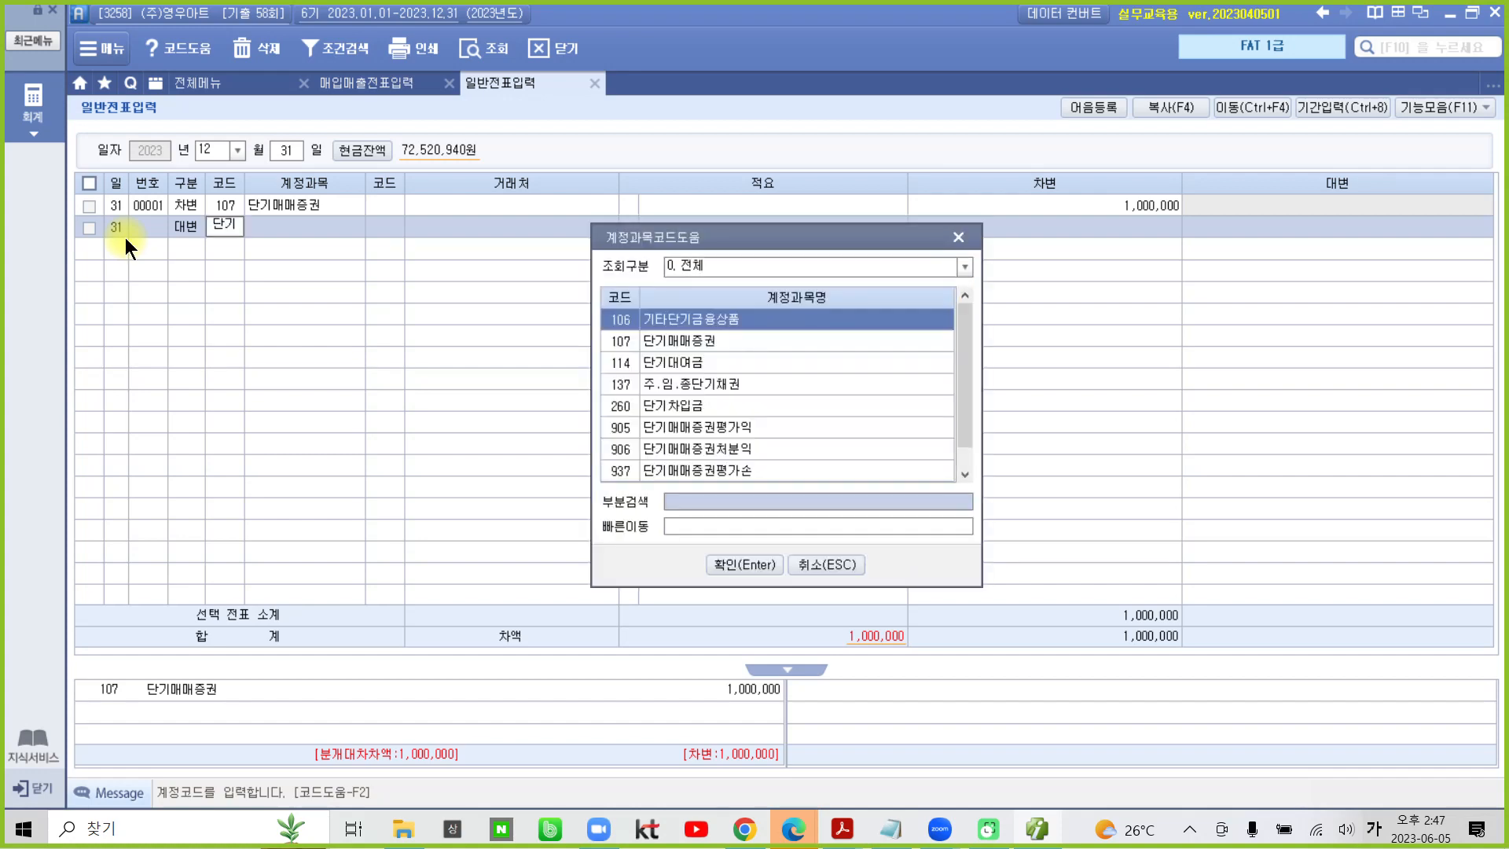
{"action": "key", "text": "Down"}
{"action": "key", "text": "Down"}
{"action": "key", "text": "Down"}
{"action": "key", "text": "Down"}
{"action": "key", "text": "Down"}
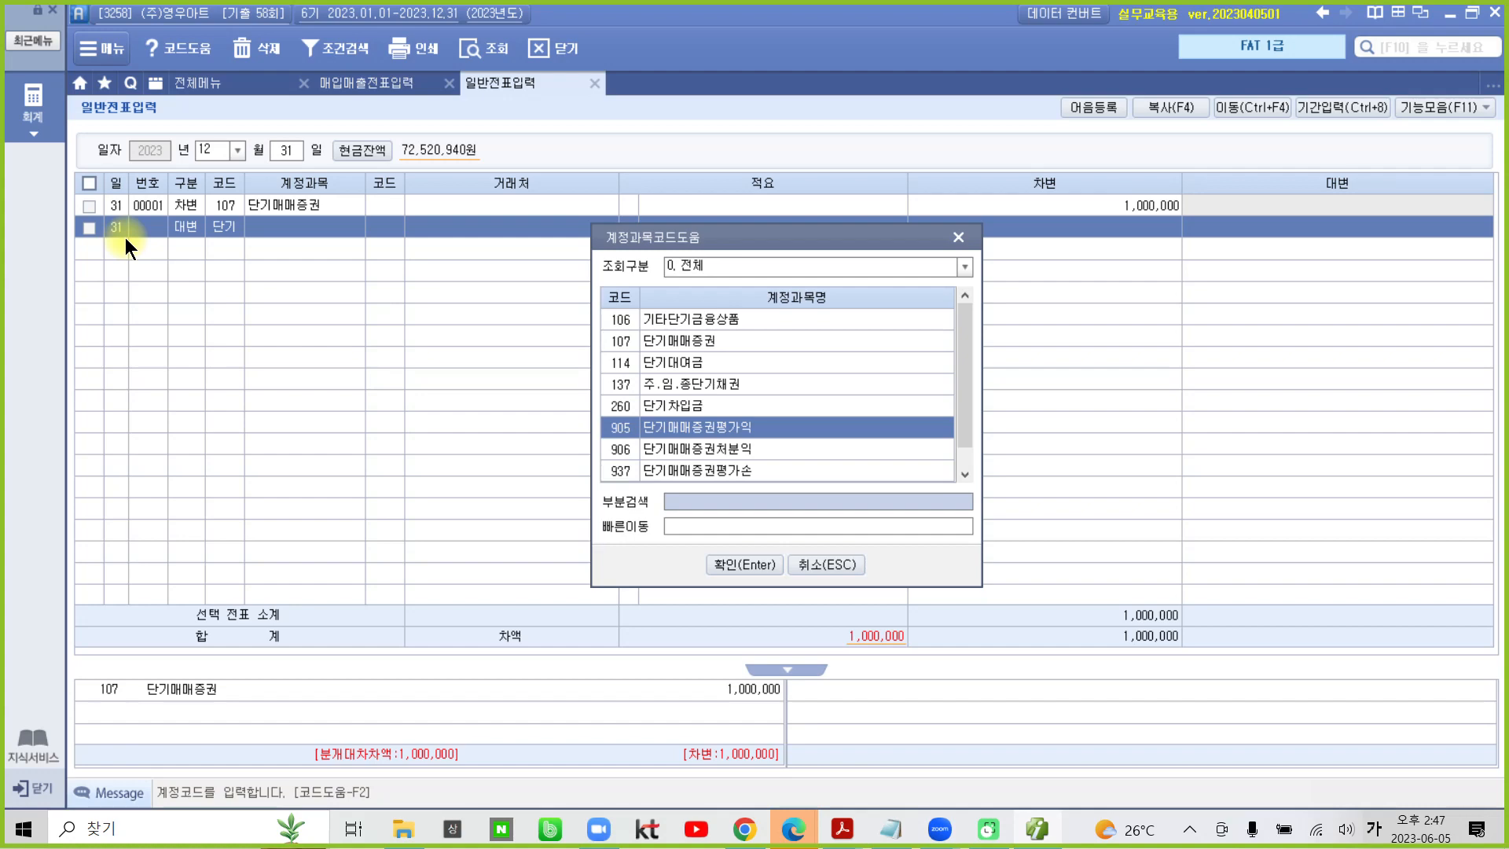
{"action": "key", "text": "Return"}
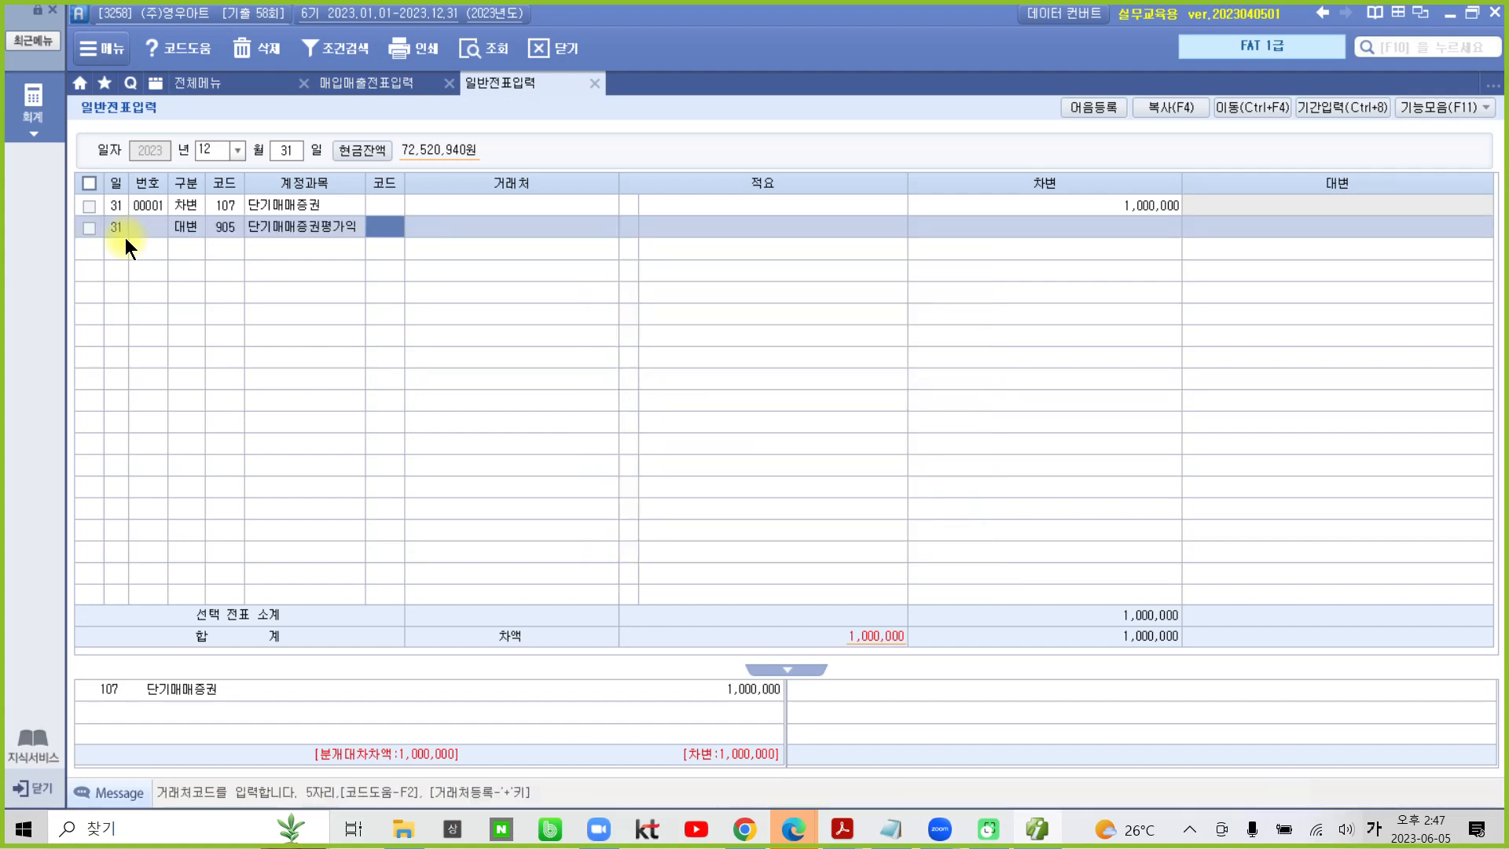
- Leave 거래처 and 적요 blank on the 단기매매증권평가익 line and enter a 대변 amount of 1,000,000
{"action": "key", "text": "Return"}
{"action": "key", "text": "Return"}
{"action": "key", "text": "Return"}
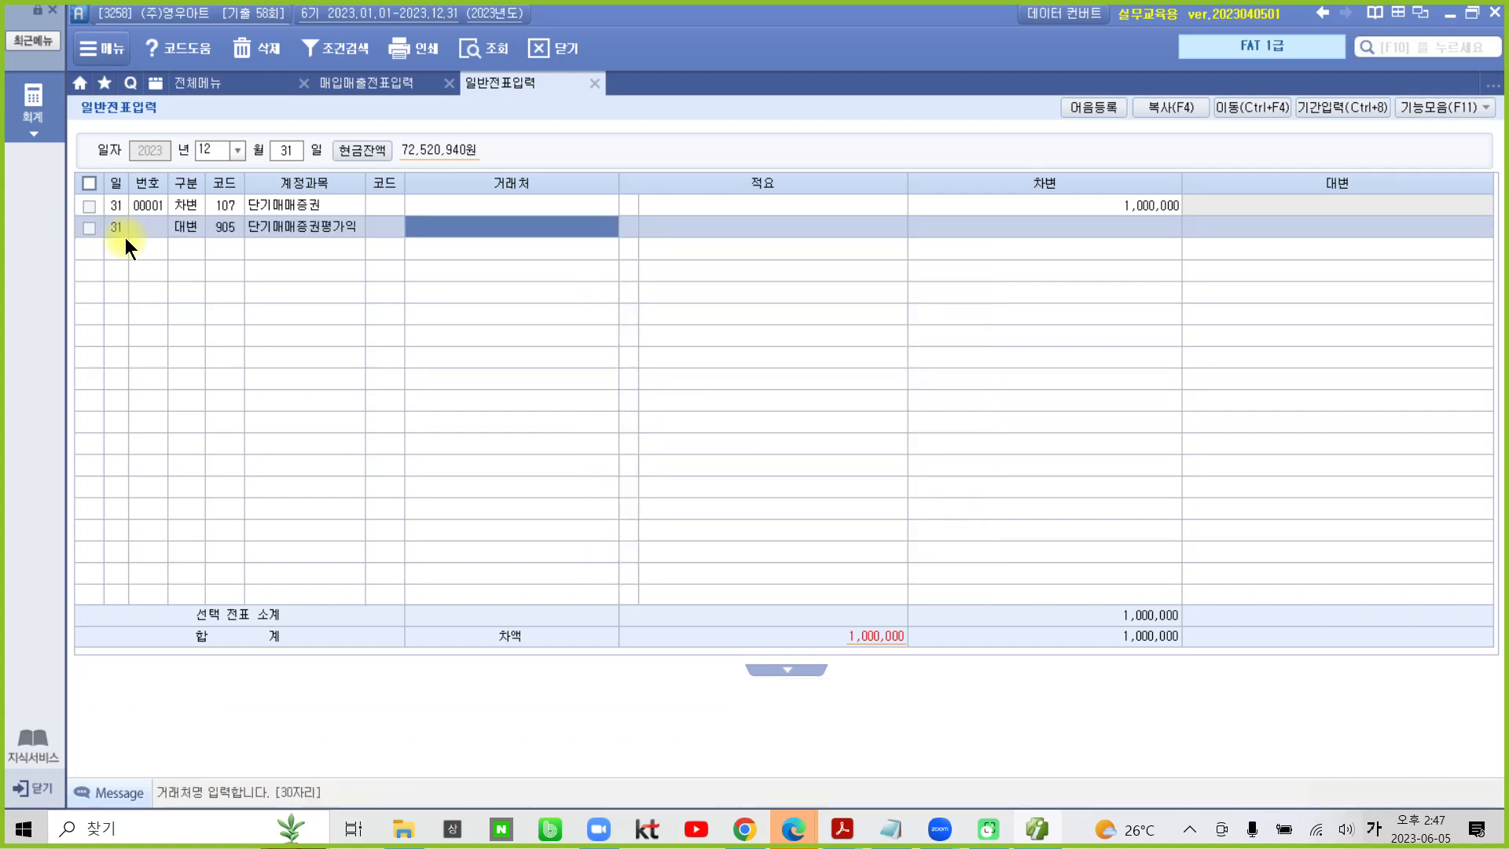
{"action": "type", "text": "1000000"}
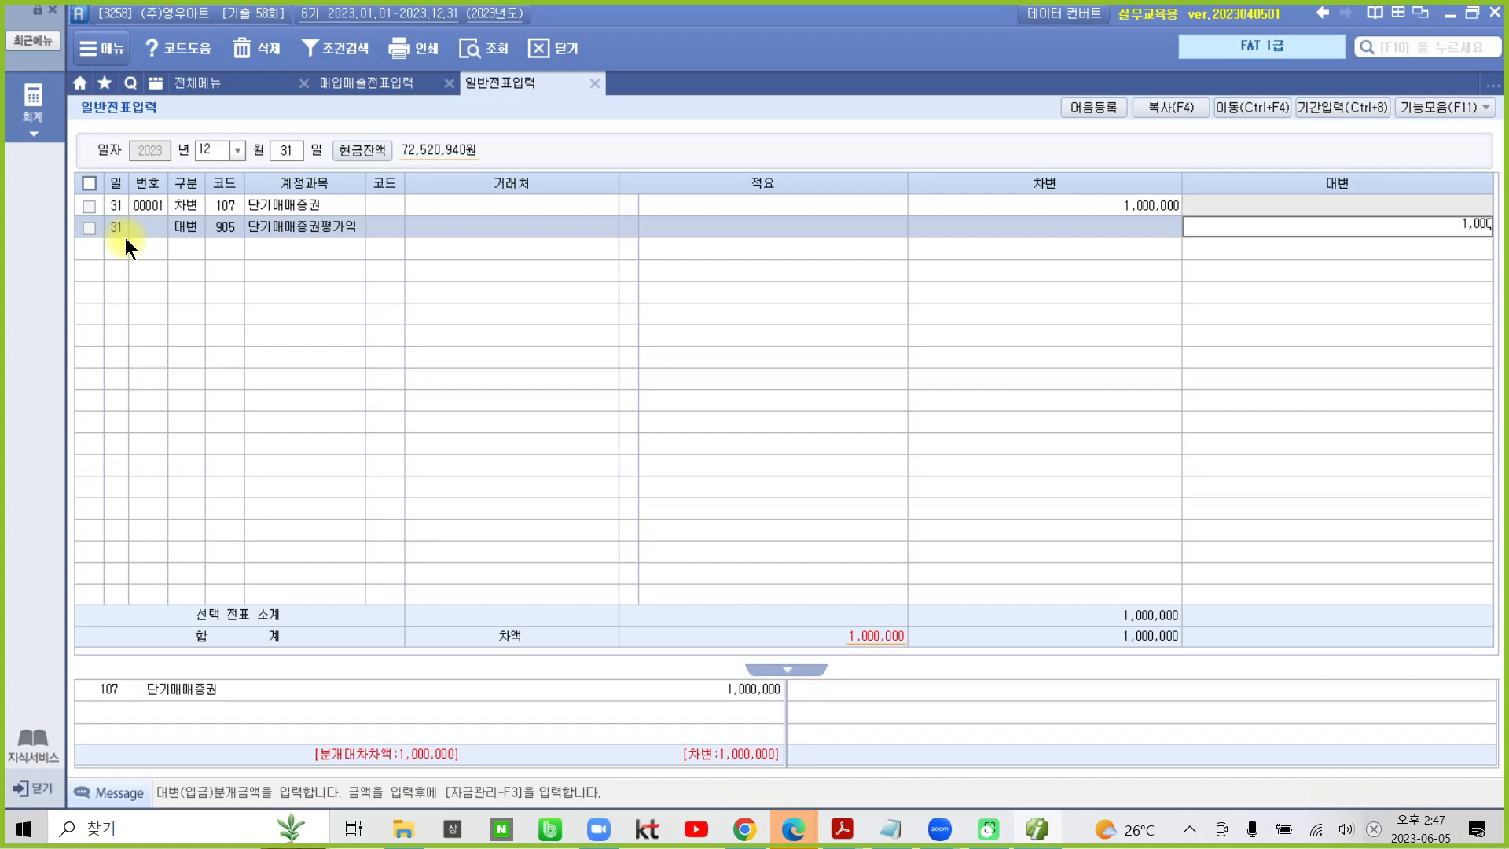
{"action": "key", "text": "Return"}
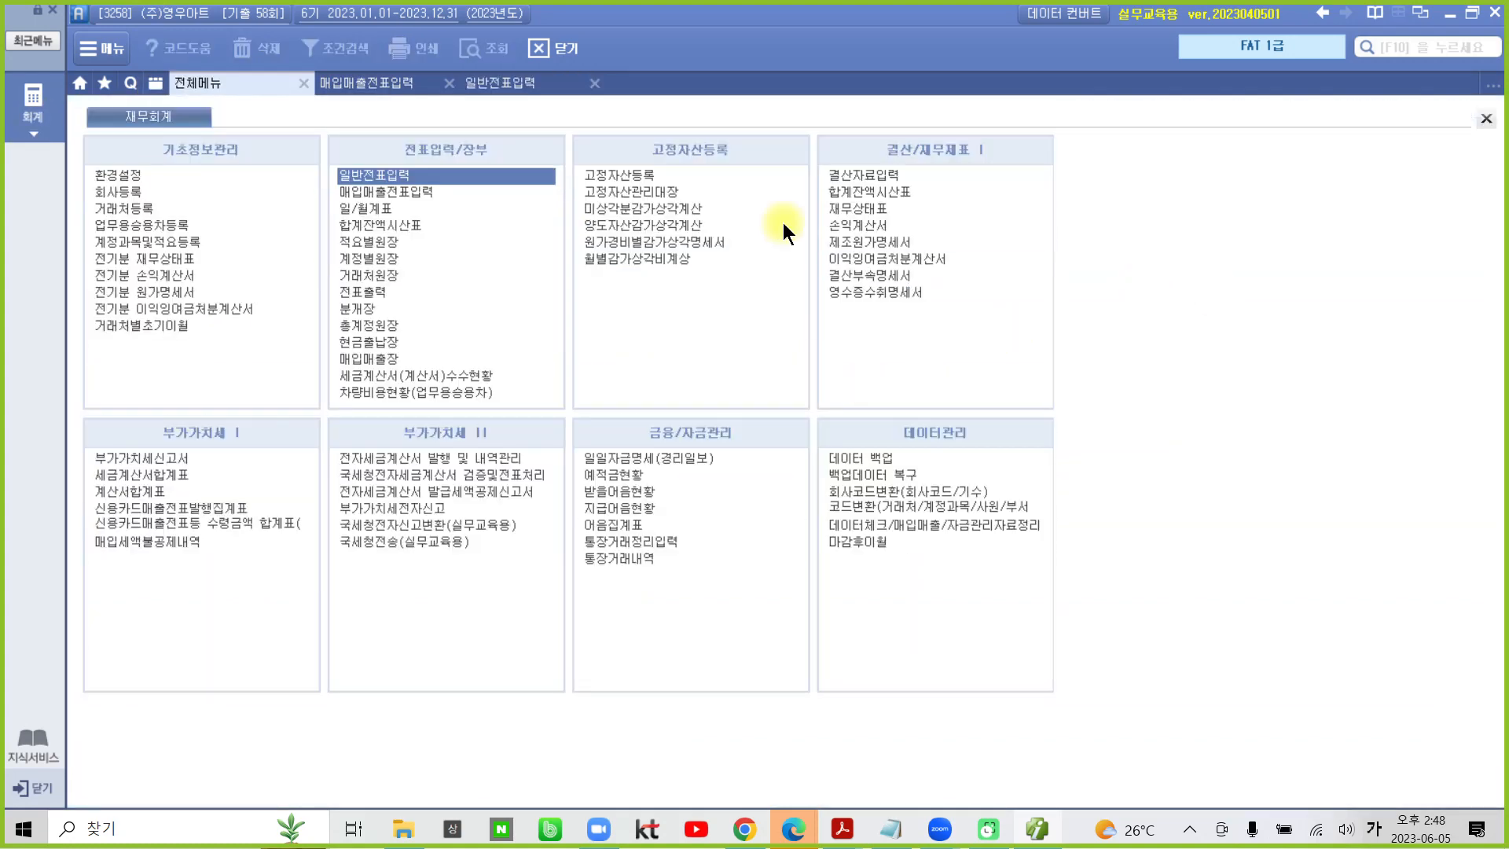
- Open 결산자료입력 for months 01 through 12 of 2023 and confirm 매출원가 및 경비선택 without entering any code
{"action": "left_click", "coordinate": [867, 172]}
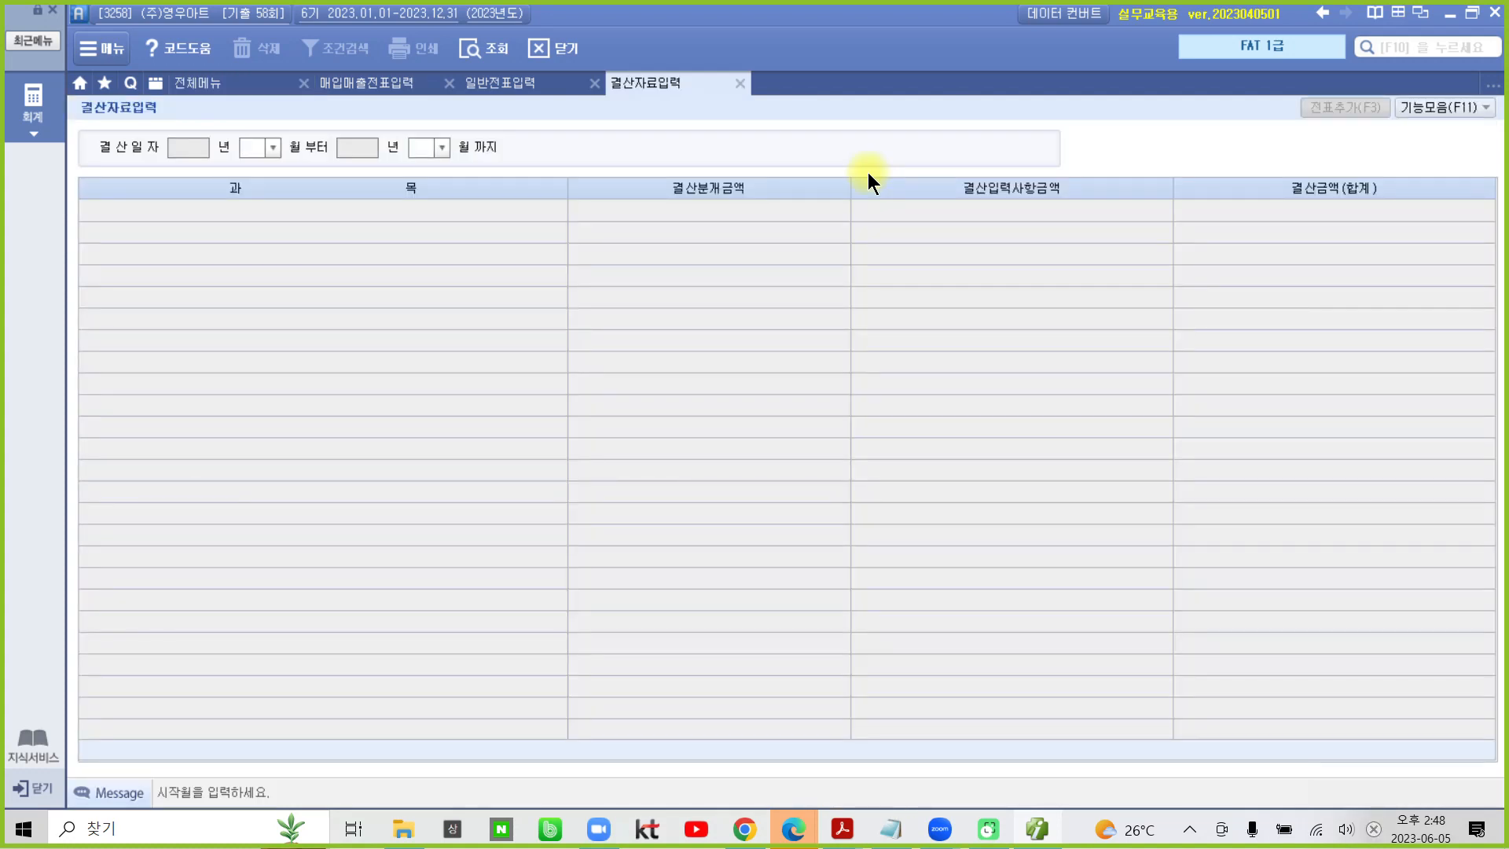
{"action": "type", "text": "1"}
{"action": "key", "text": "Return"}
{"action": "type", "text": "12"}
{"action": "key", "text": "Return"}
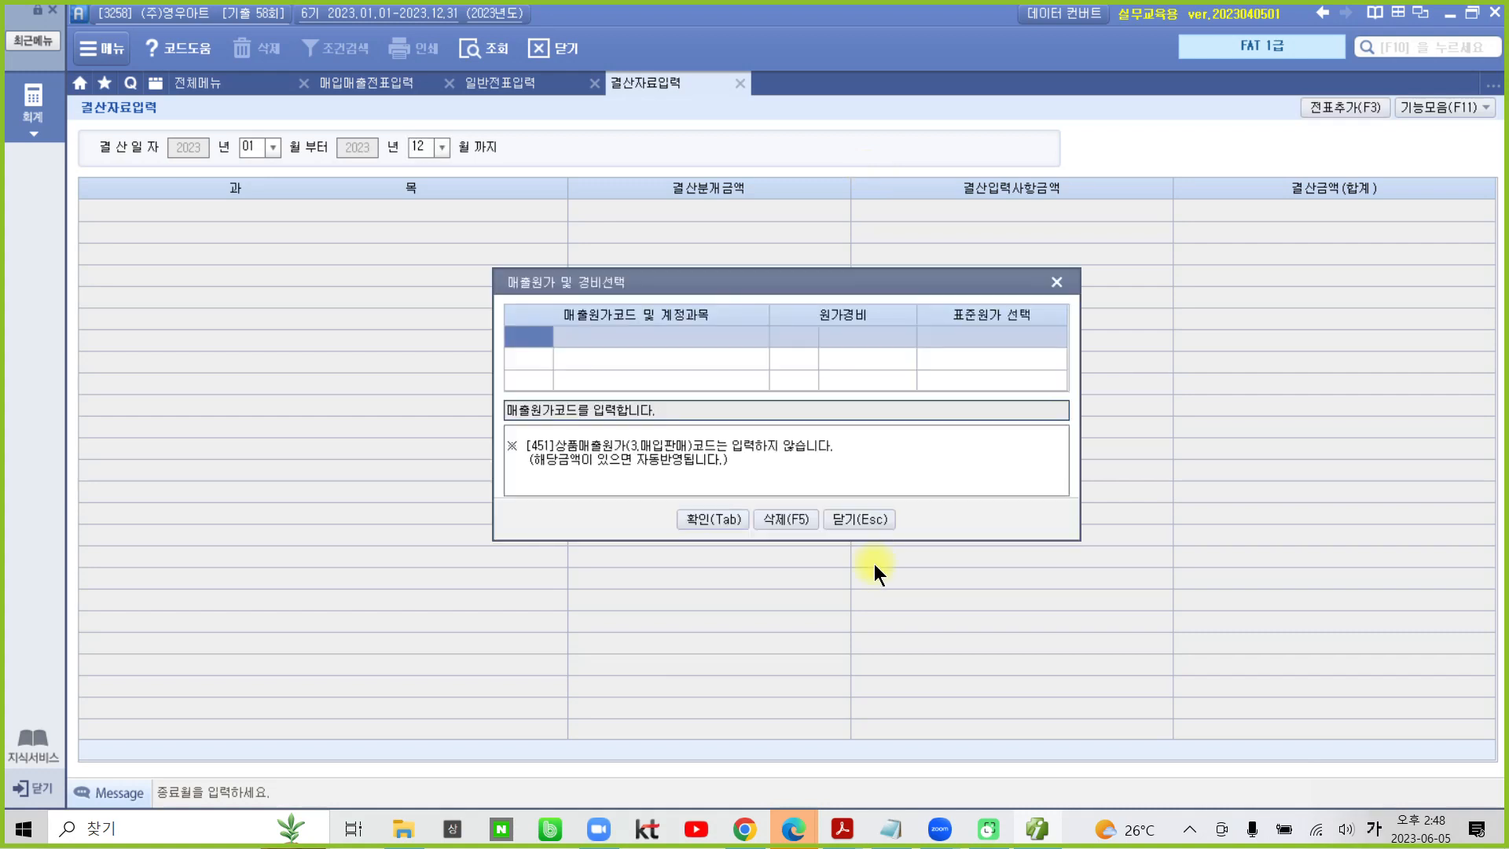
{"action": "left_click", "coordinate": [693, 522]}
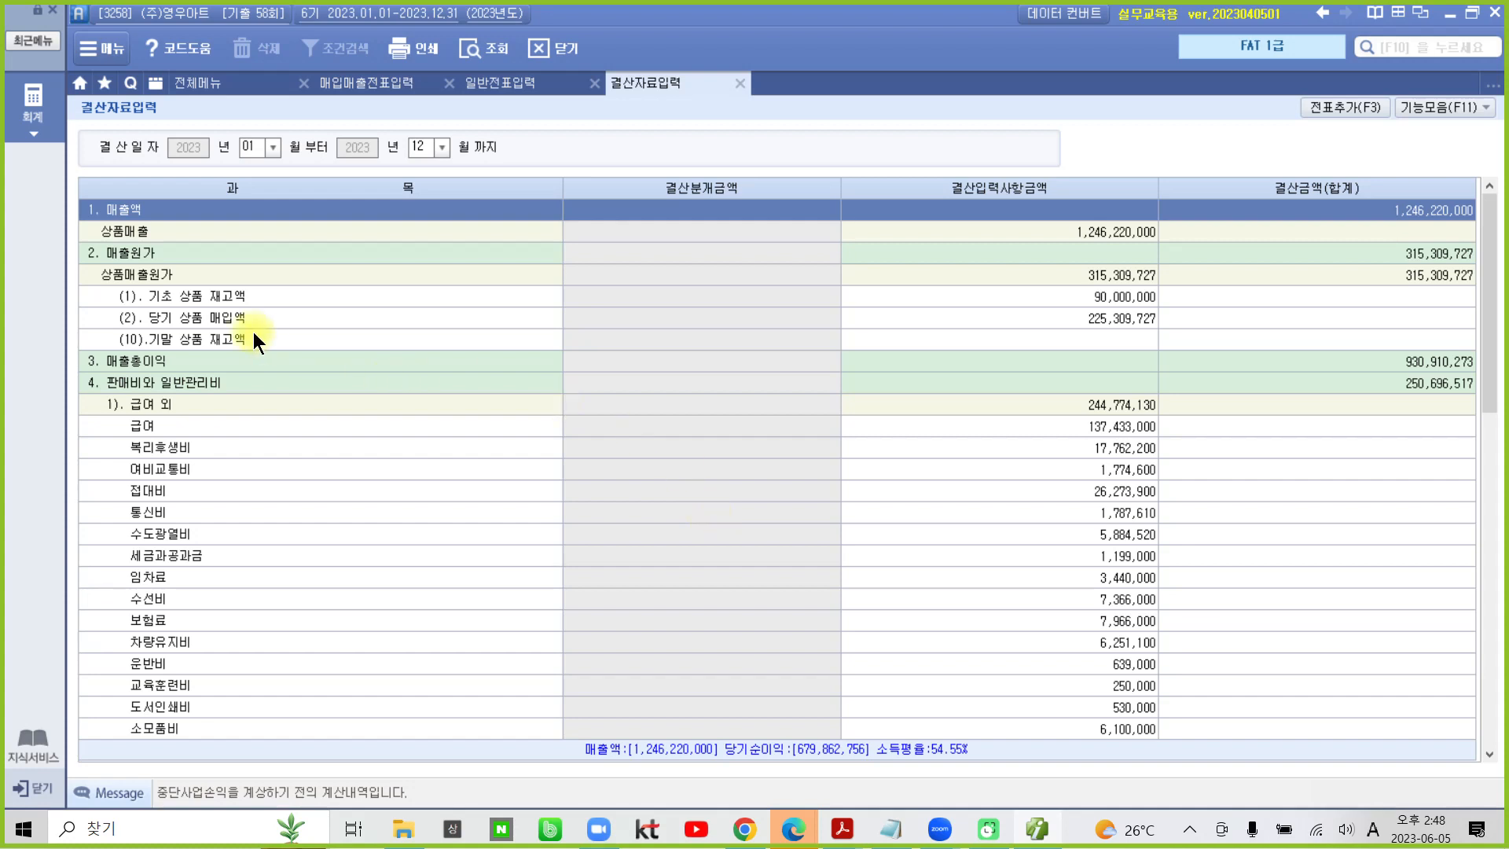
- Enter 31,000,000 as the (10) 기말 상품 재고액 and check the 상품매출원가 amount
{"action": "left_click", "coordinate": [214, 338]}
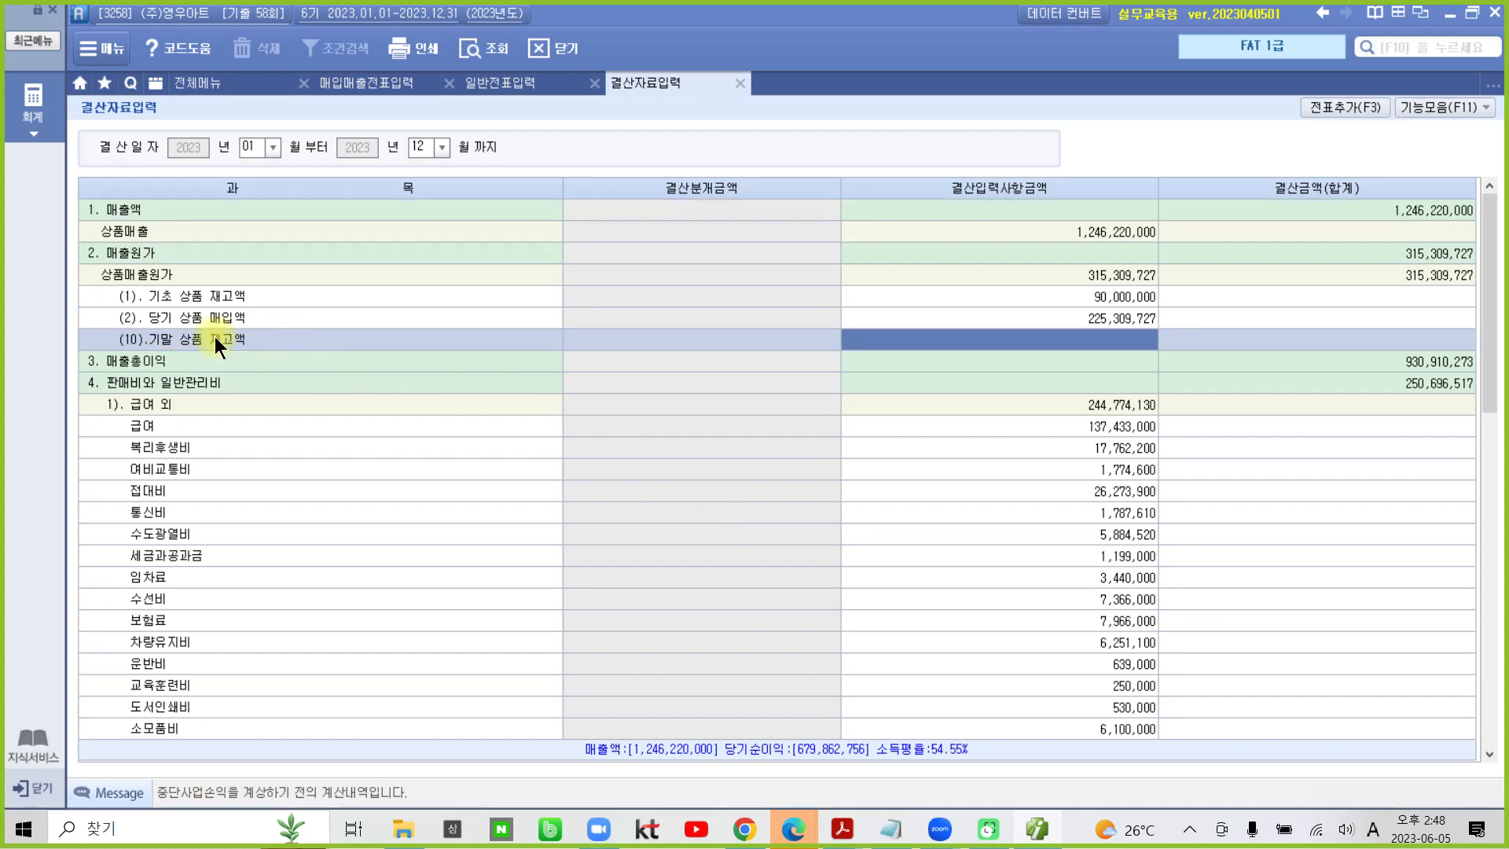
{"action": "left_click", "coordinate": [1076, 341]}
{"action": "type", "text": "31000000"}
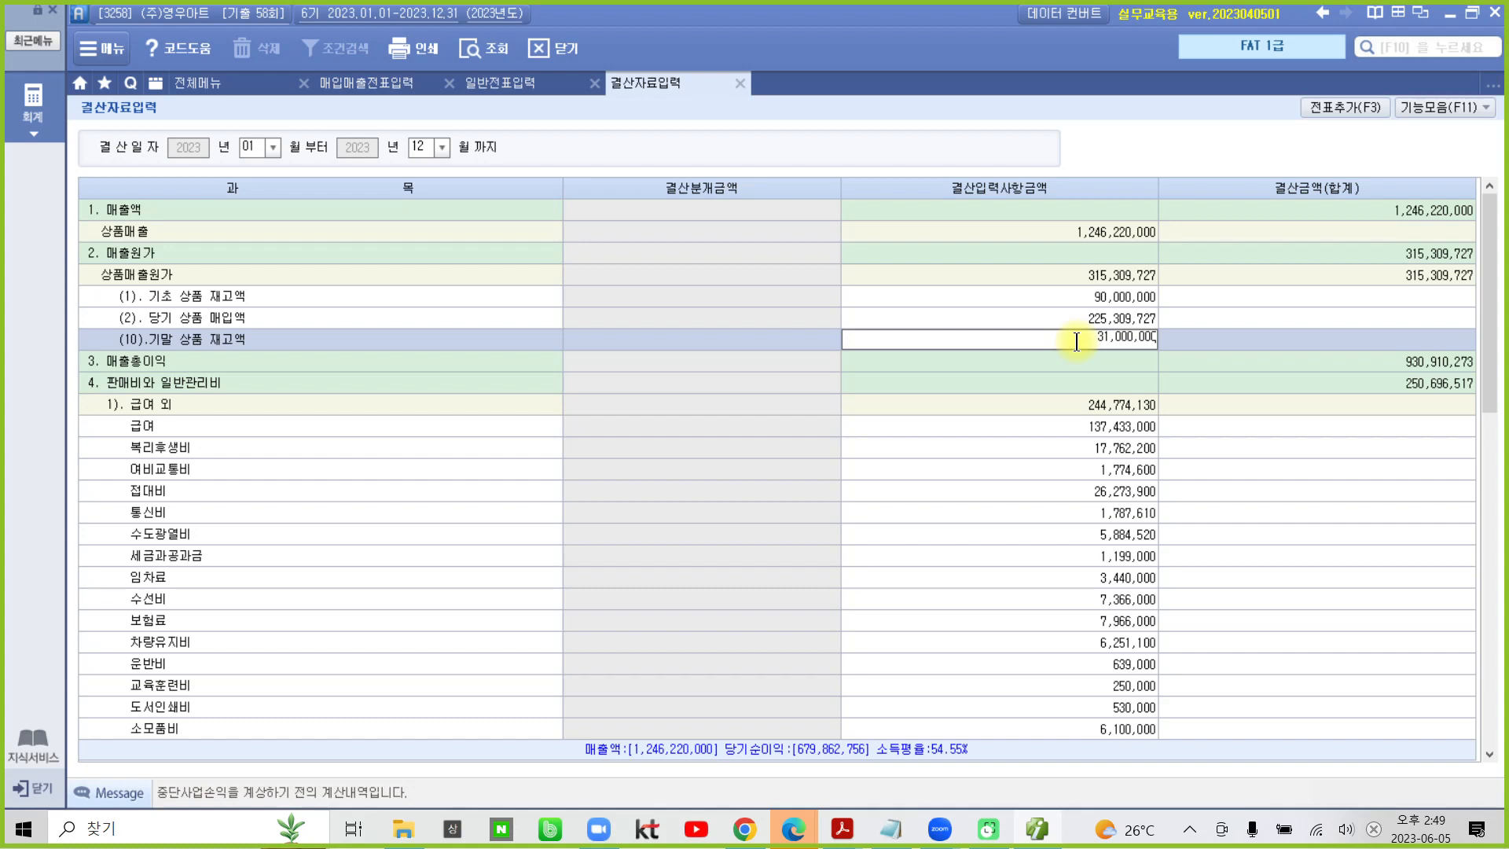
{"action": "key", "text": "Return"}
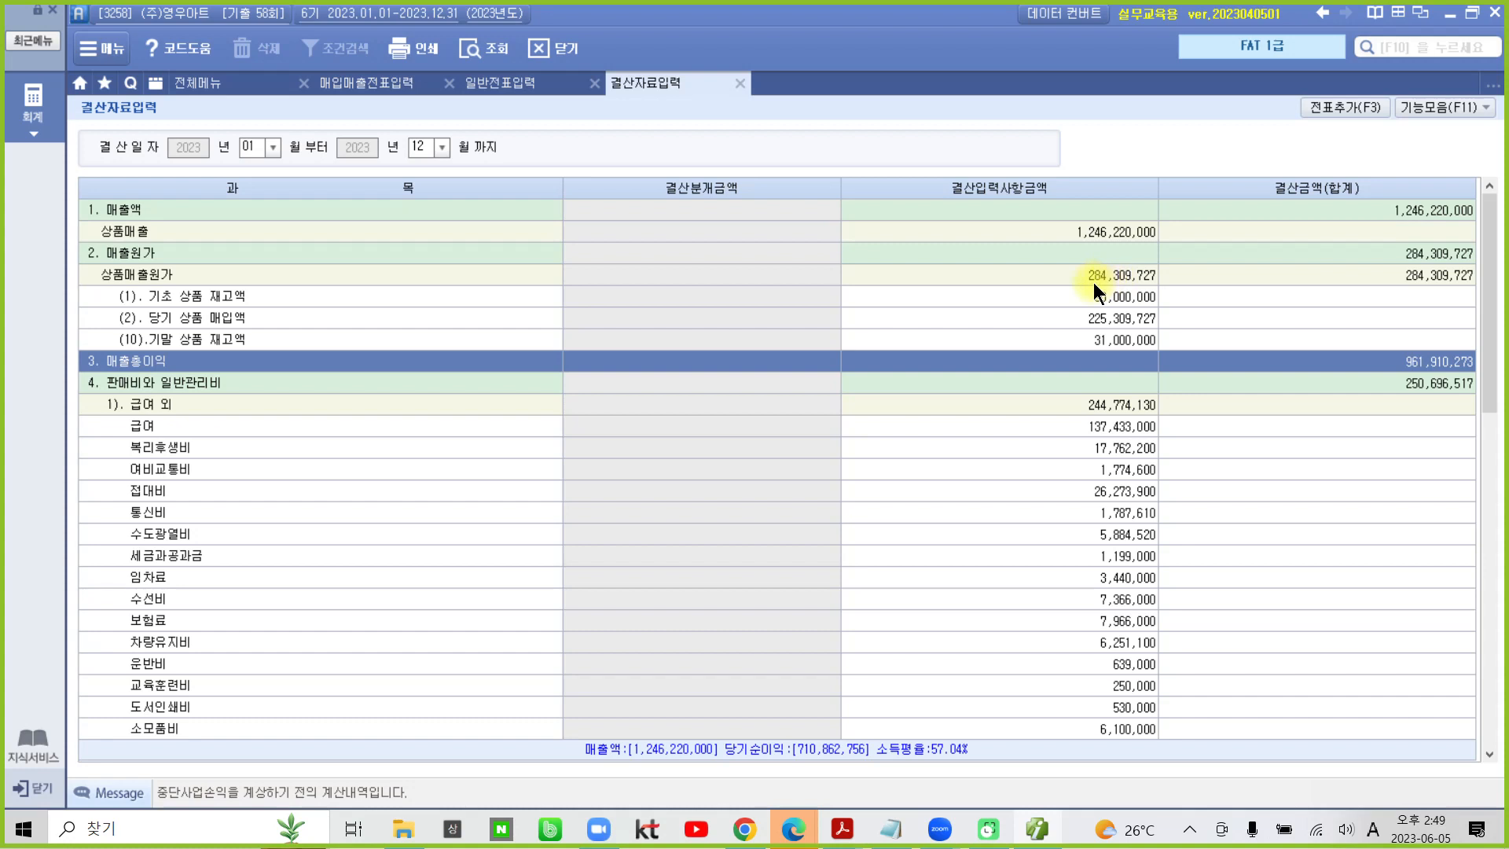
{"action": "left_click", "coordinate": [1087, 276]}
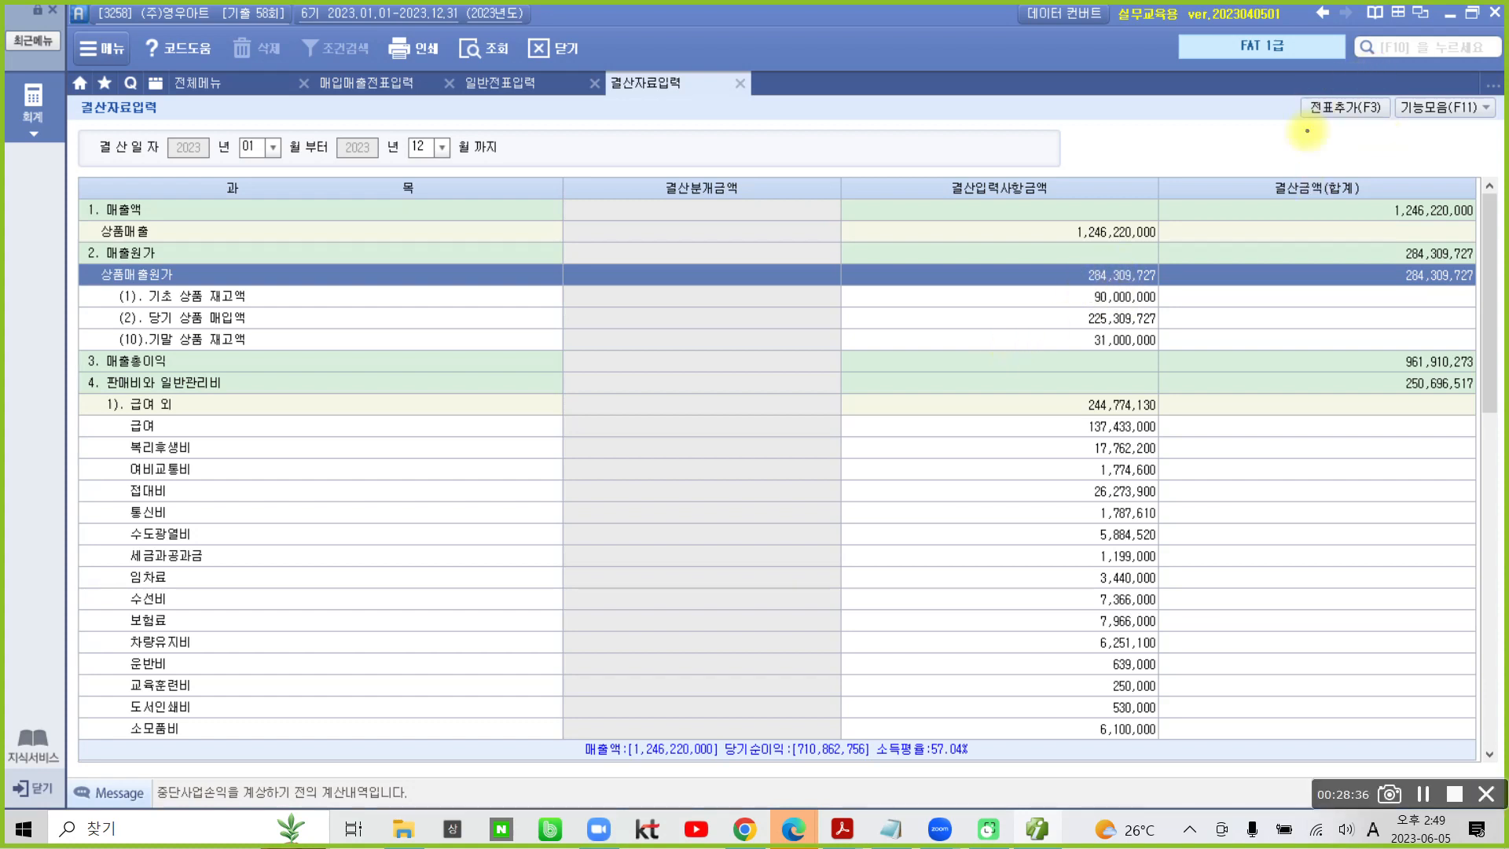
{"action": "mouse_move", "coordinate": [1315, 173]}
{"action": "left_mouse_down"}
{"action": "mouse_move", "coordinate": [1252, 91]}
{"action": "mouse_move", "coordinate": [1388, 163]}
{"action": "mouse_move", "coordinate": [1324, 203]}
{"action": "left_mouse_up"}
{"action": "left_click_drag", "start_coordinate": [1335, 148], "coordinate": [1281, 376]}
{"action": "mouse_move", "coordinate": [1334, 149]}
{"action": "left_mouse_down"}
{"action": "mouse_move", "coordinate": [1358, 180]}
{"action": "mouse_move", "coordinate": [1342, 139]}
{"action": "left_mouse_up"}
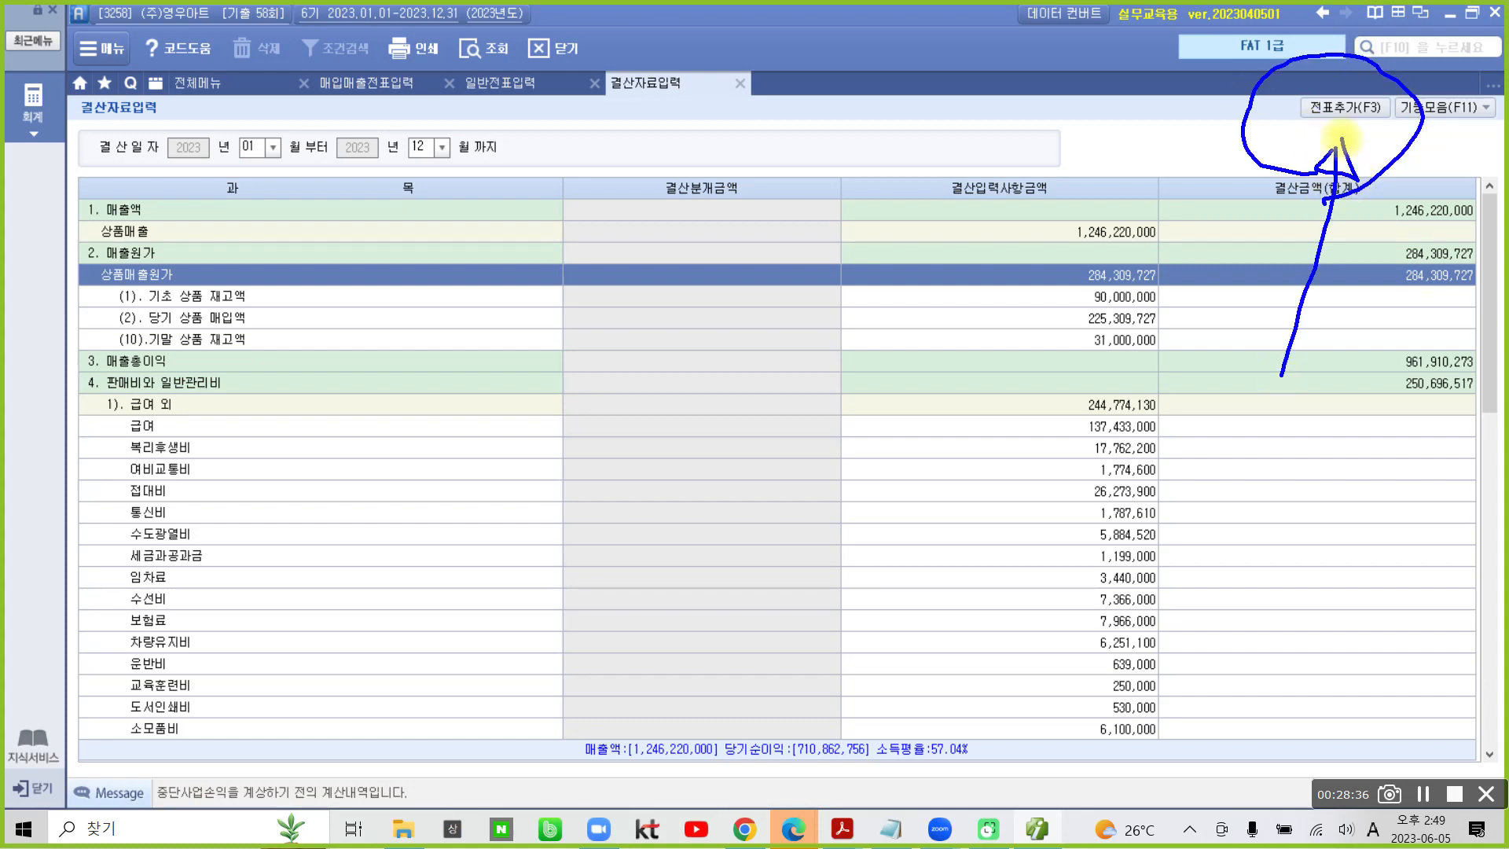
{"action": "left_click", "coordinate": [1356, 25]}
- Add the closing entries from 결산자료입력 to 일반전표 with 전표추가 and acknowledge the completion notice
{"action": "left_click", "coordinate": [1328, 111]}
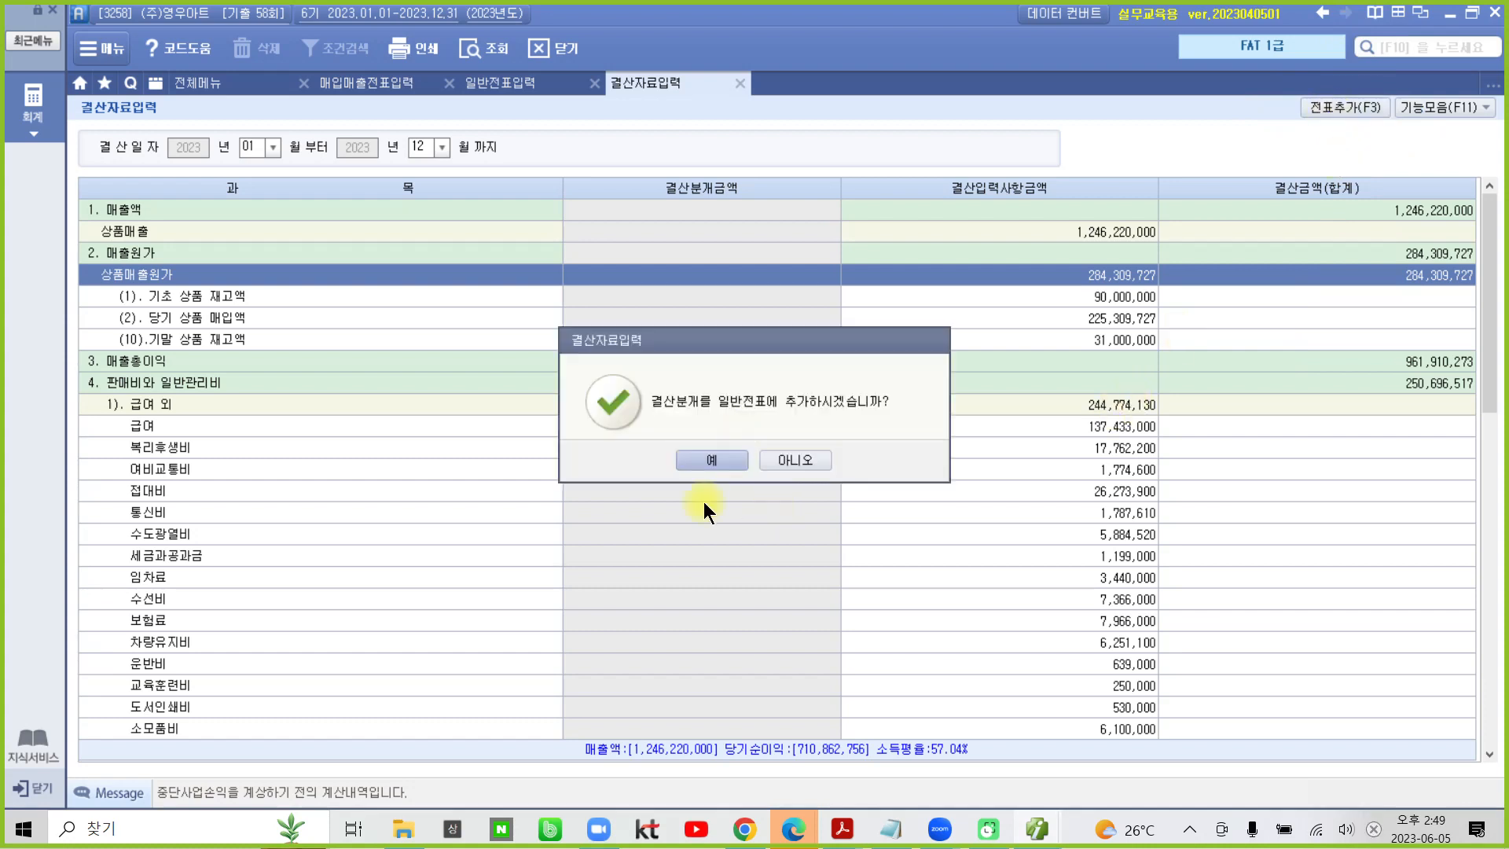
{"action": "left_click", "coordinate": [711, 459]}
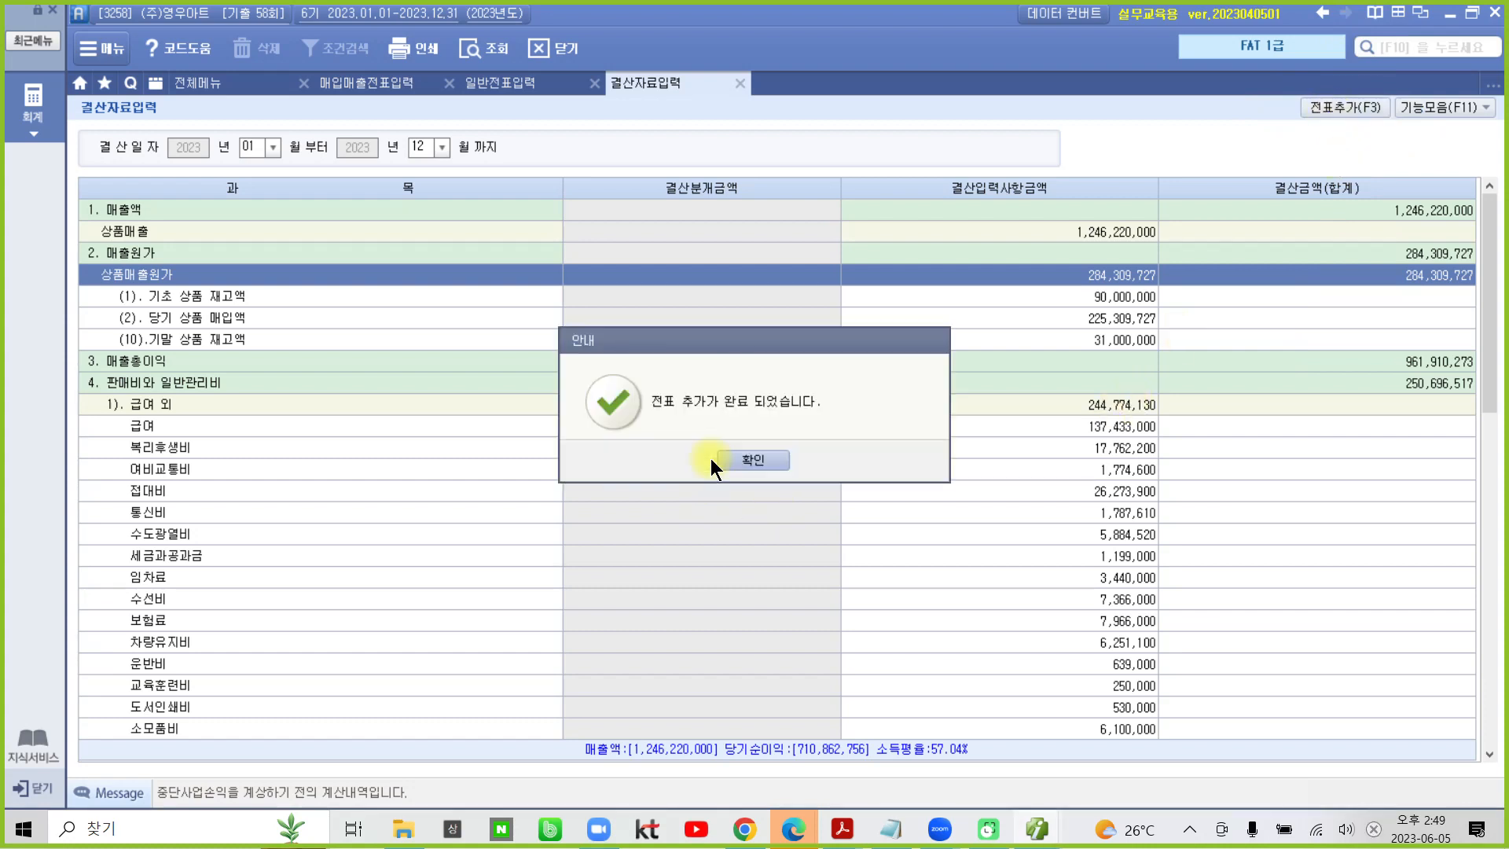
{"action": "left_click", "coordinate": [758, 460]}
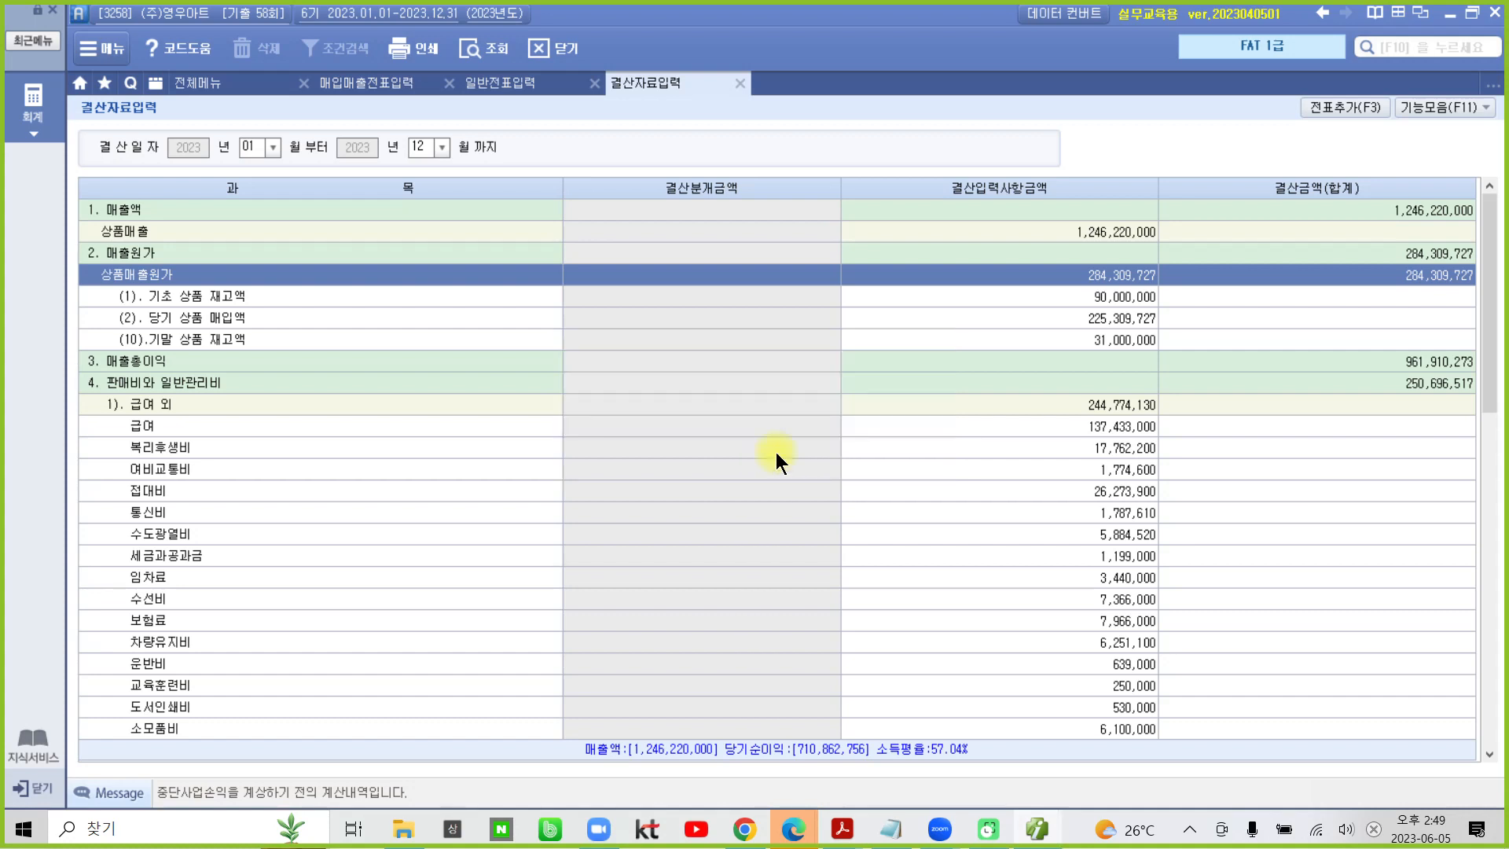
- Switch to Acrobat Reader and highlight 이익잉여금처분계산서 처분 확정 in item 3 and 손익계산서 in task 2
{"action": "left_click", "coordinate": [1036, 830]}
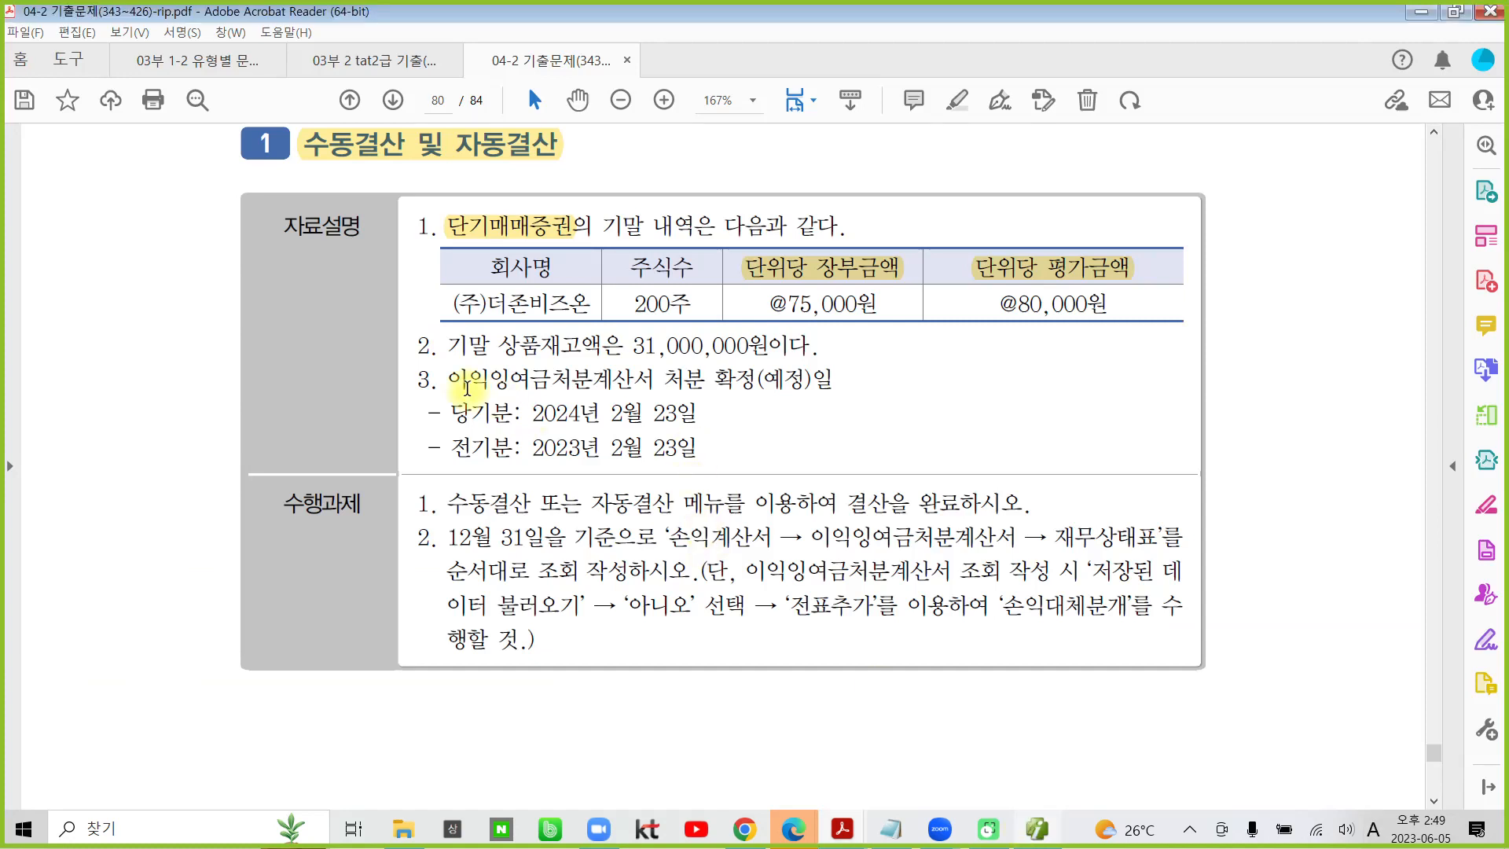
{"action": "left_click", "coordinate": [449, 380]}
{"action": "left_click_drag", "start_coordinate": [475, 382], "coordinate": [754, 382]}
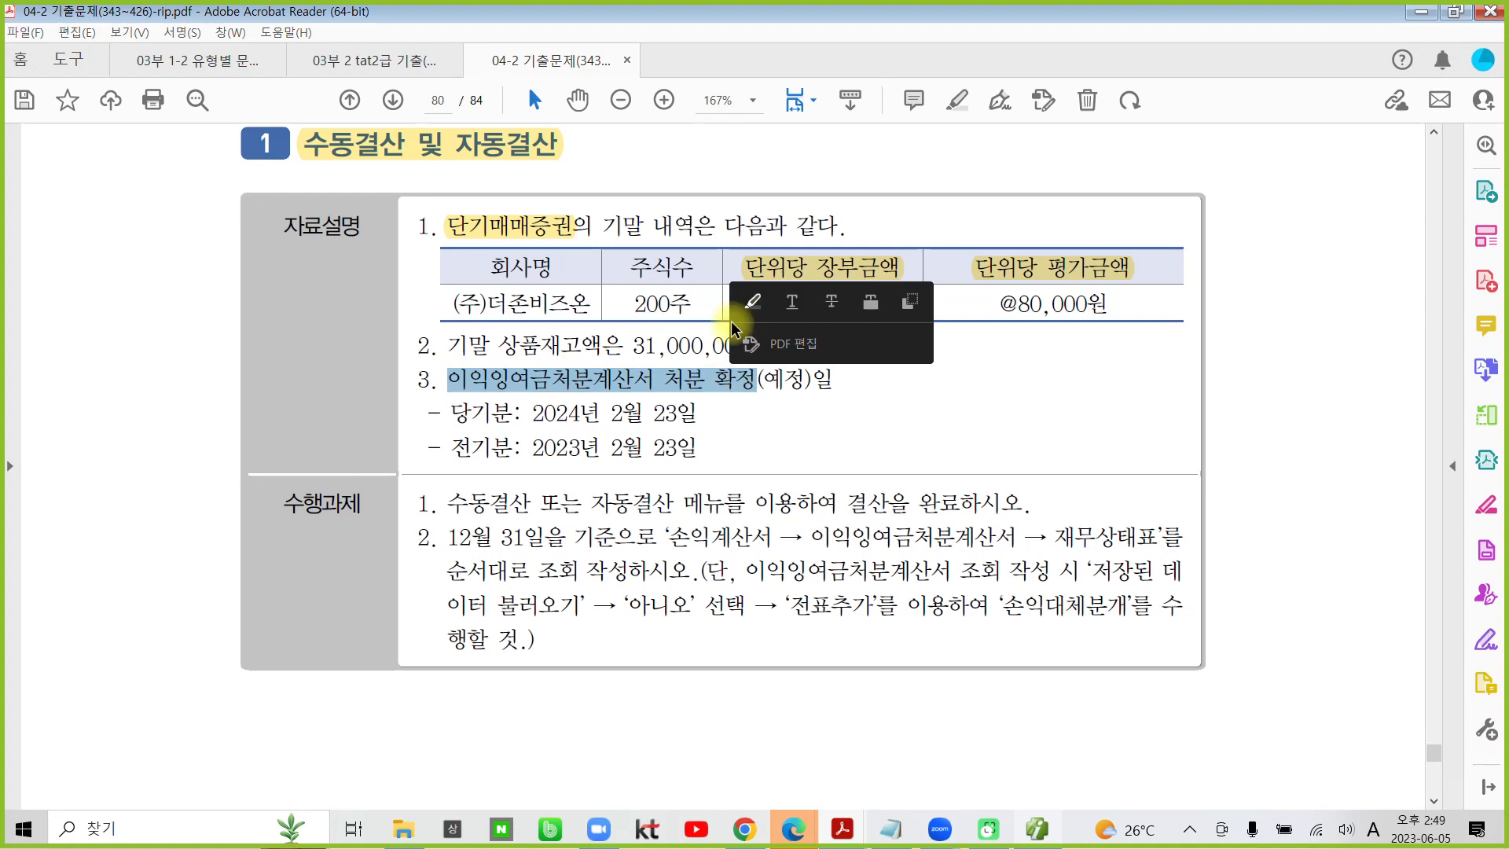
{"action": "left_click", "coordinate": [752, 301]}
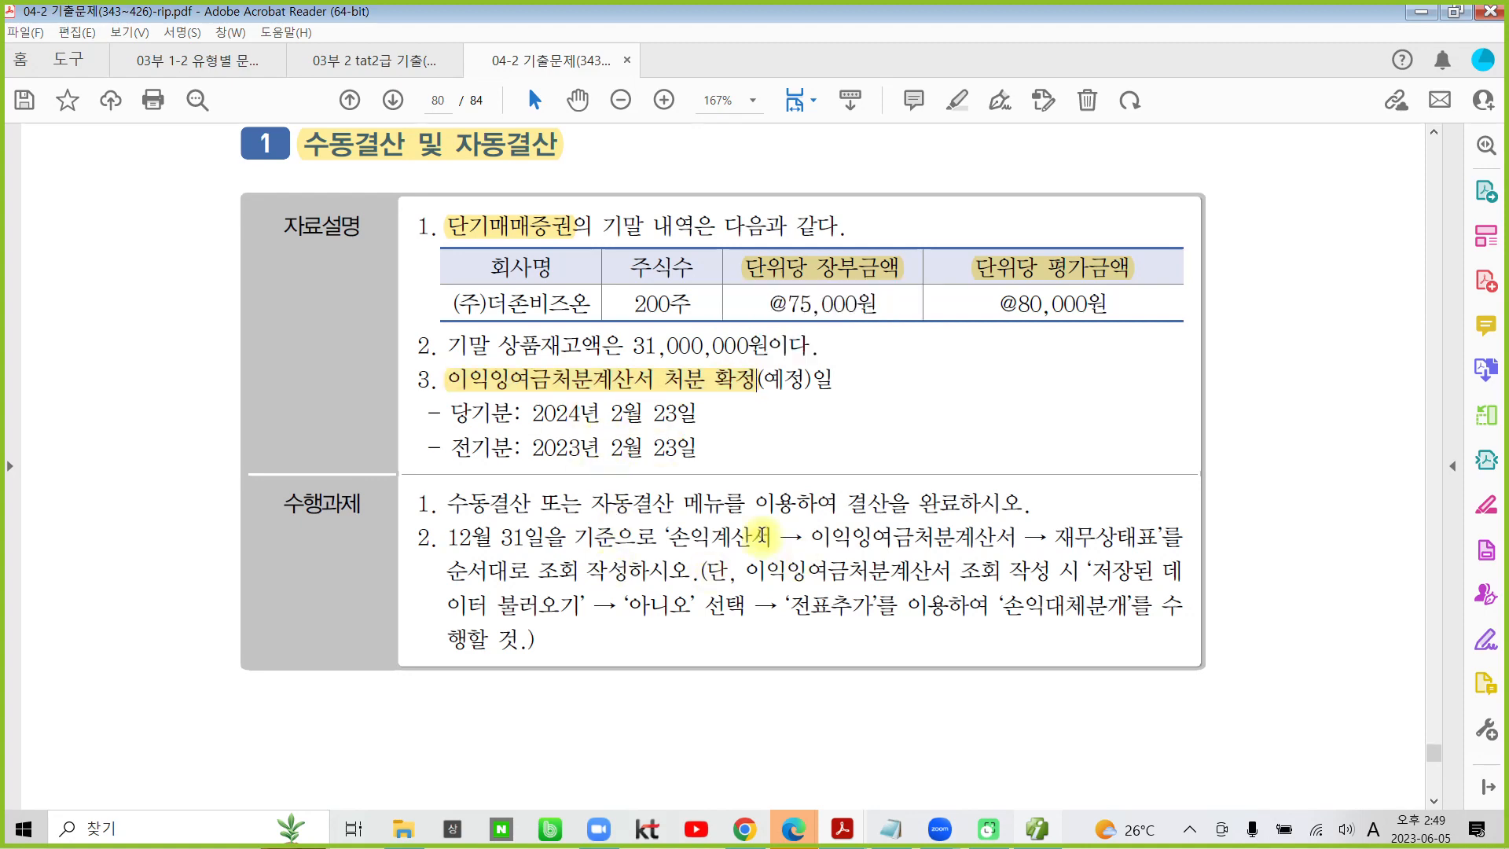
{"action": "left_click_drag", "start_coordinate": [773, 537], "coordinate": [668, 535]}
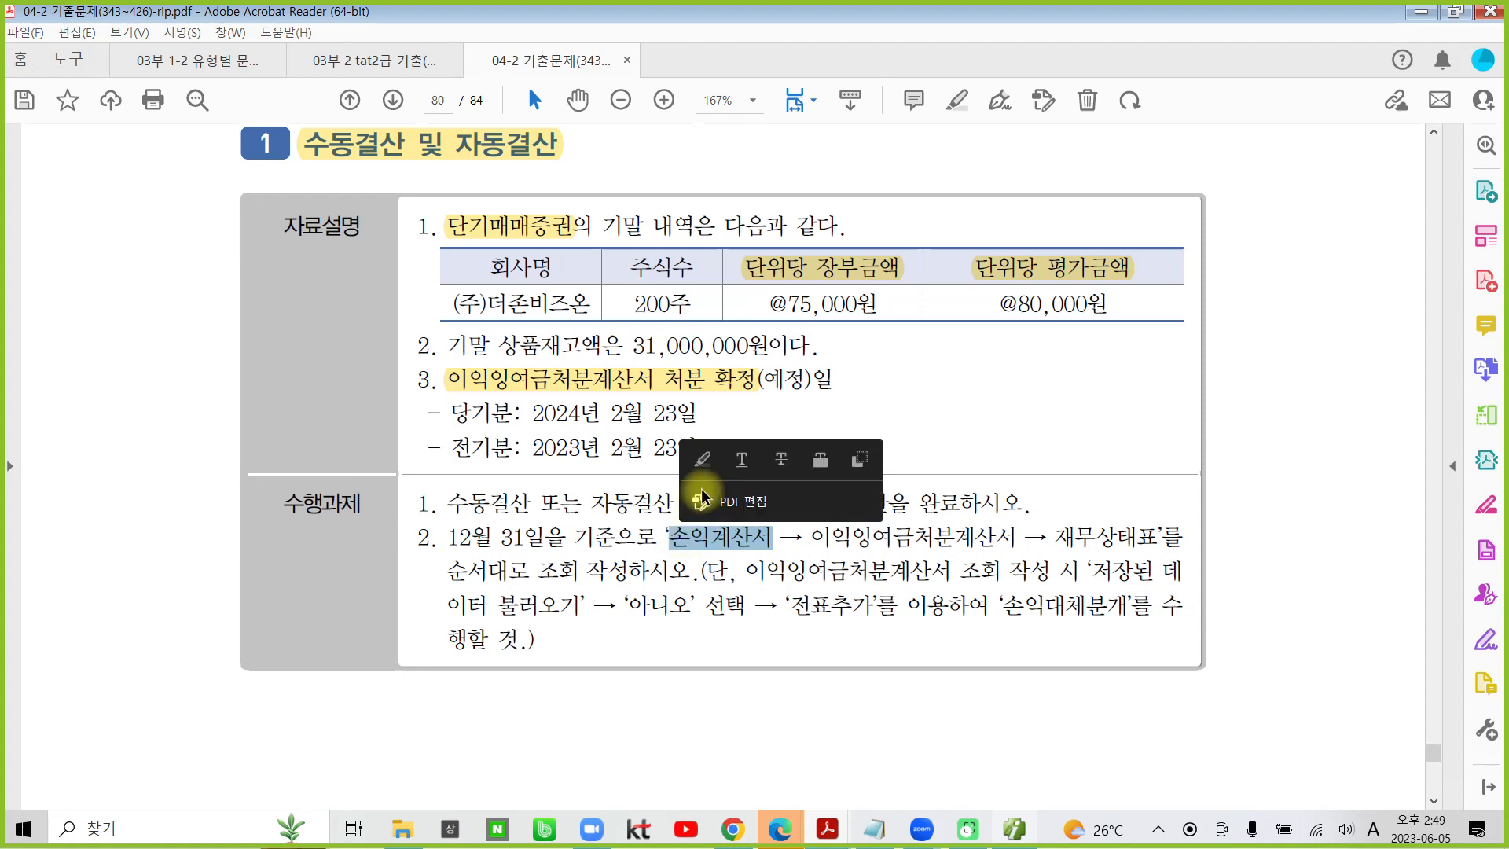
{"action": "left_click", "coordinate": [705, 459]}
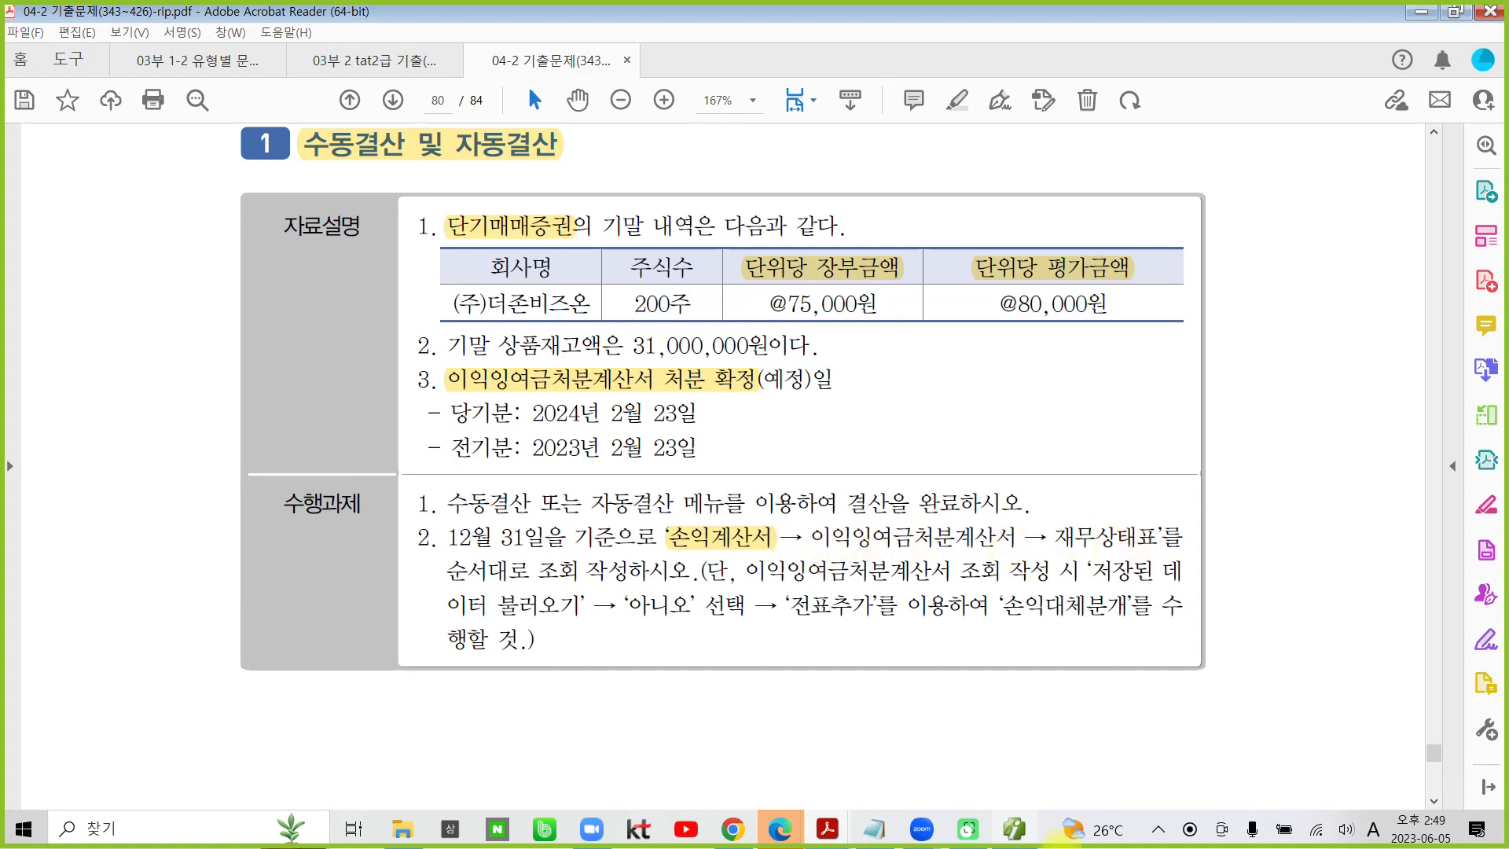
- Switch to Smart A, view the 손익계산서 for month 12 and check the current-period 당기순이익
{"action": "left_click", "coordinate": [1013, 828]}
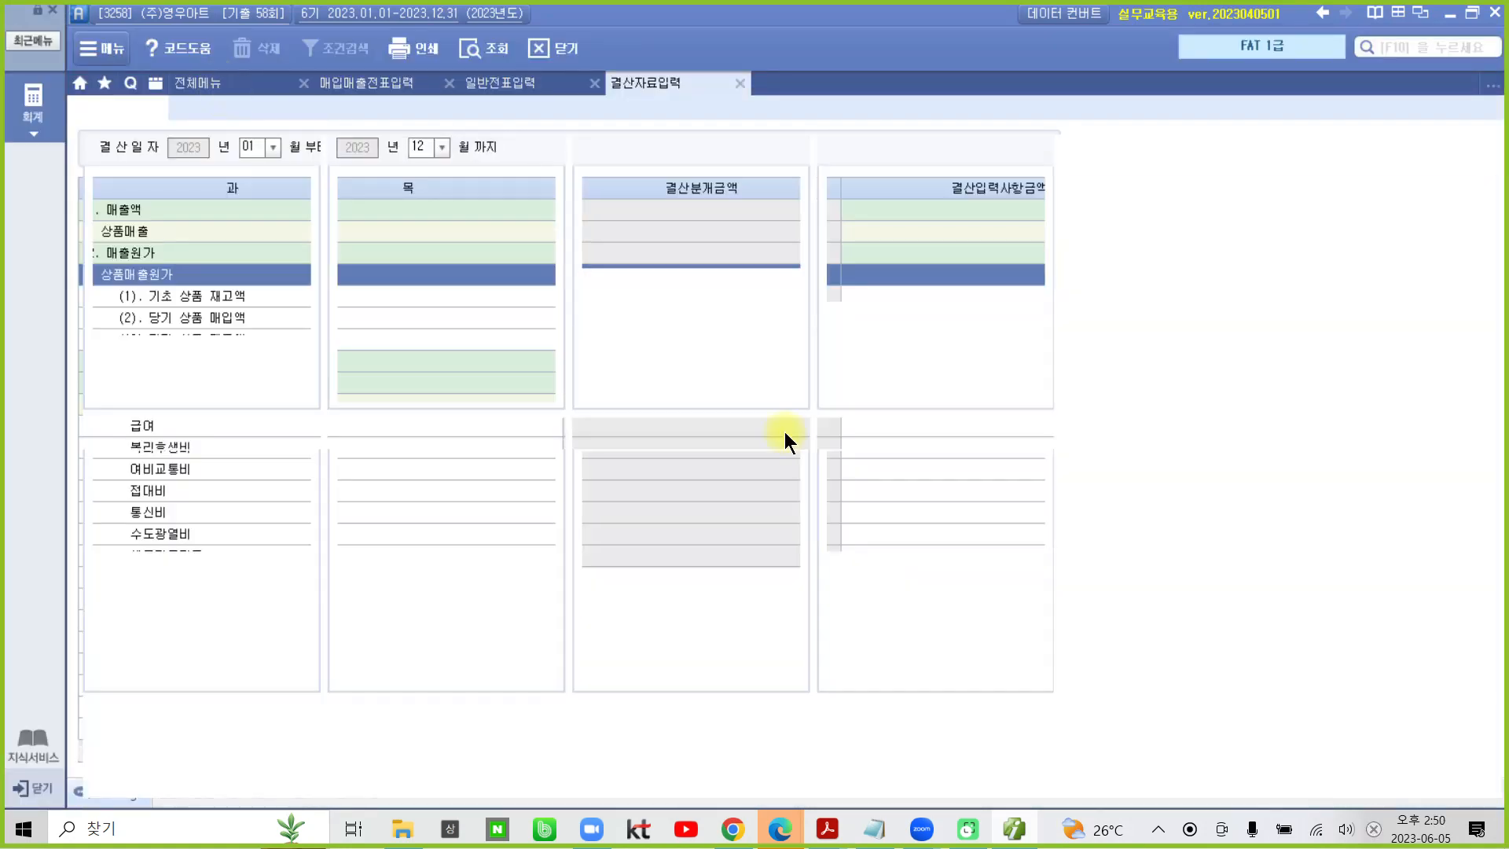
{"action": "left_click", "coordinate": [844, 227]}
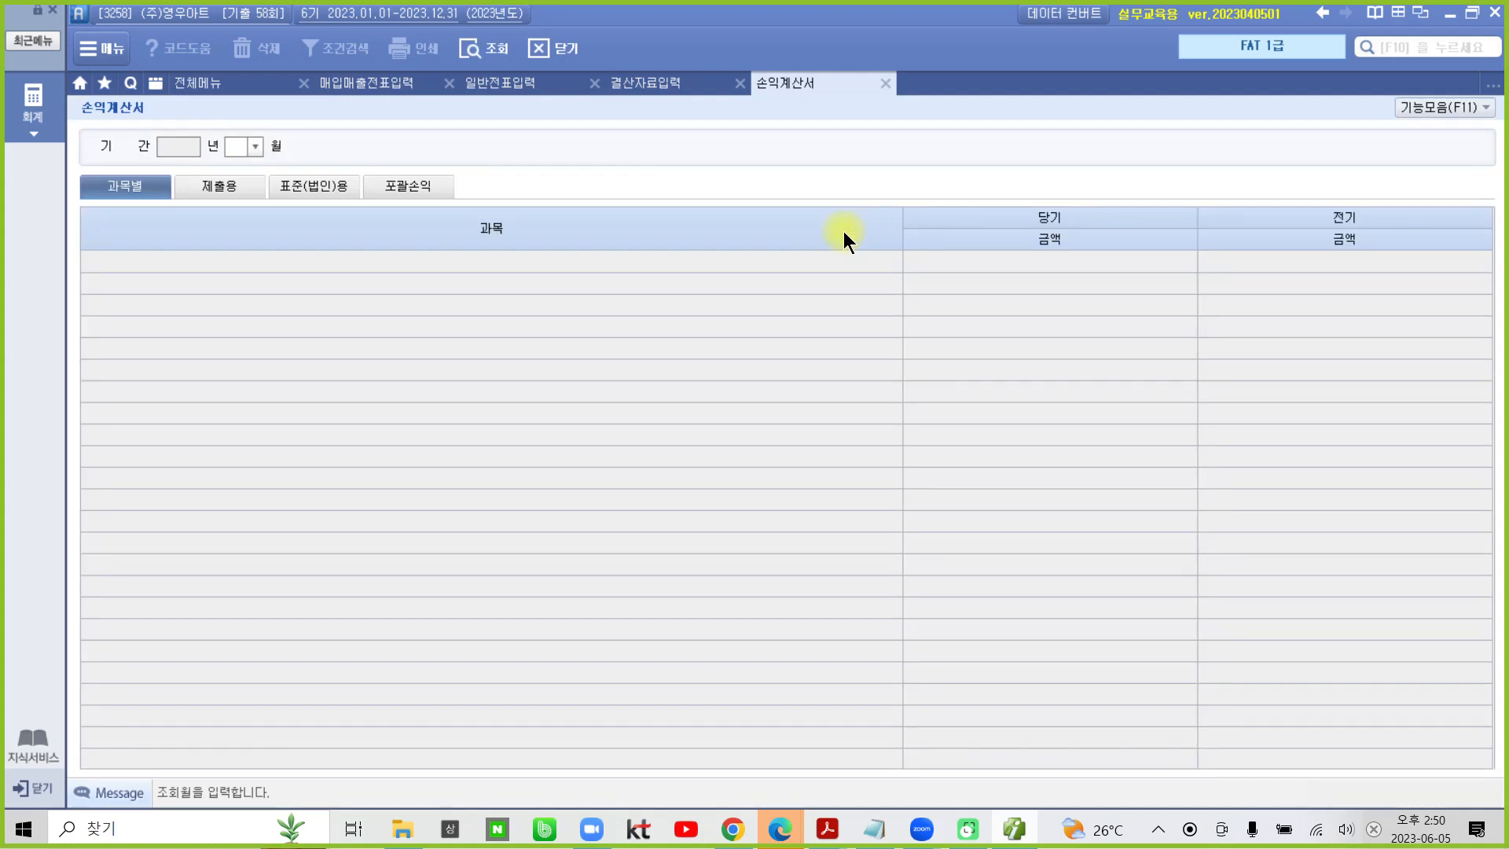
{"action": "type", "text": "12"}
{"action": "key", "text": "Return"}
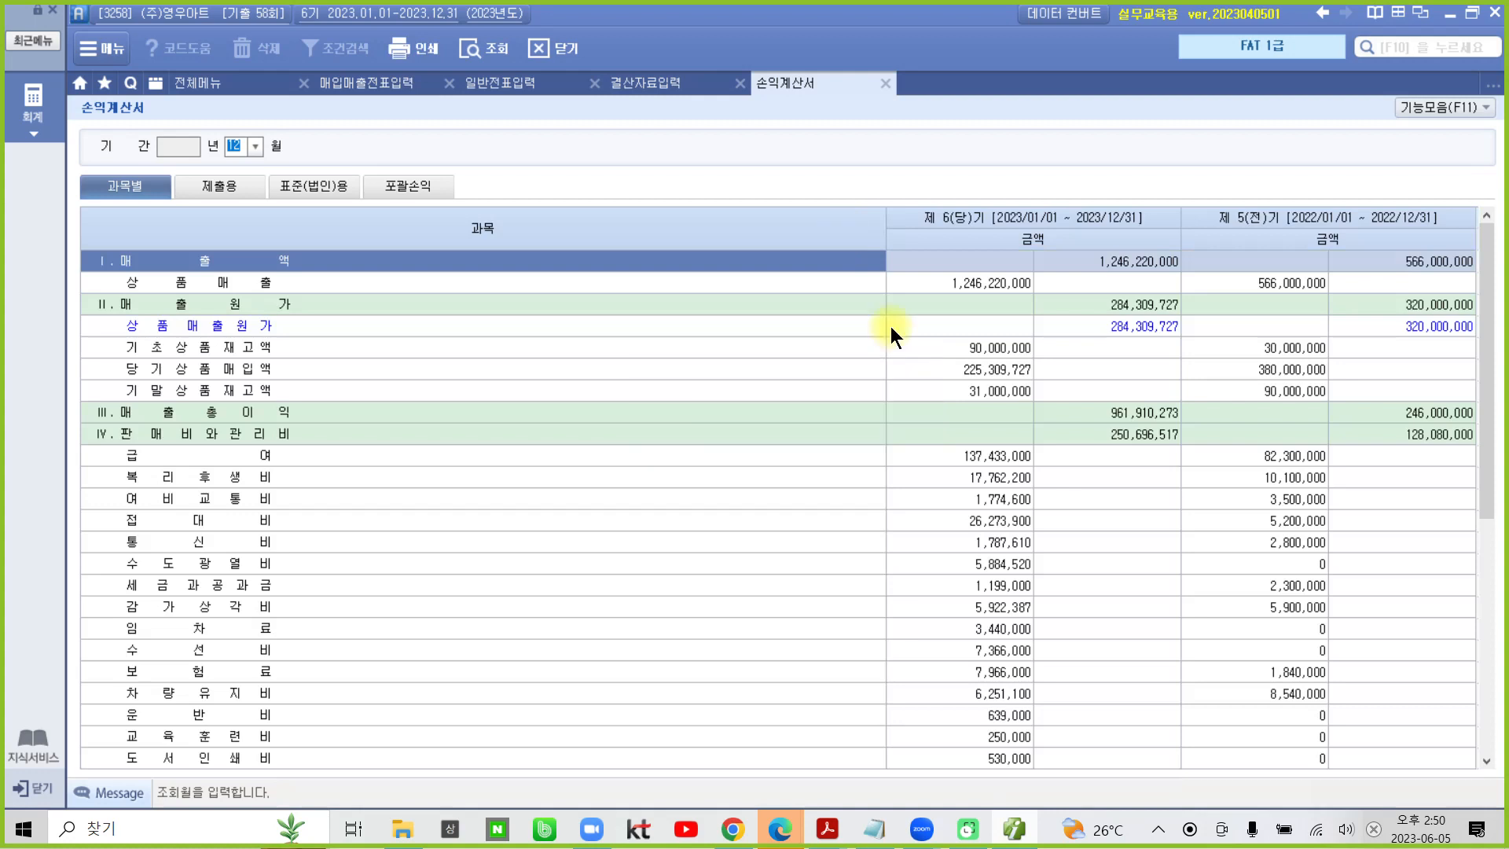
{"action": "scroll", "coordinate": [903, 428], "scroll_direction": "down", "scroll_amount": 6}
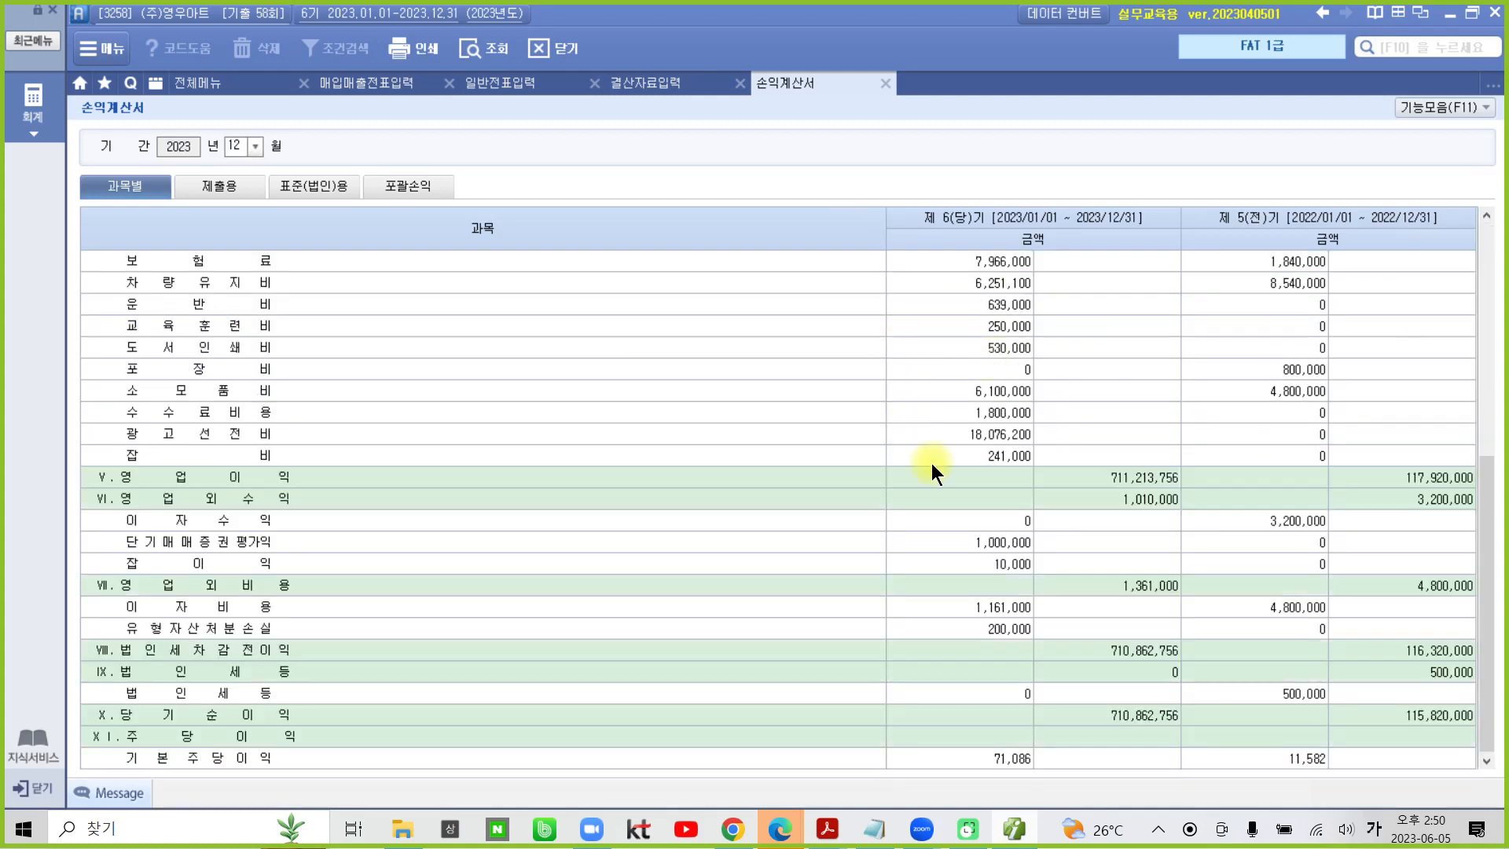
{"action": "left_click", "coordinate": [1104, 714]}
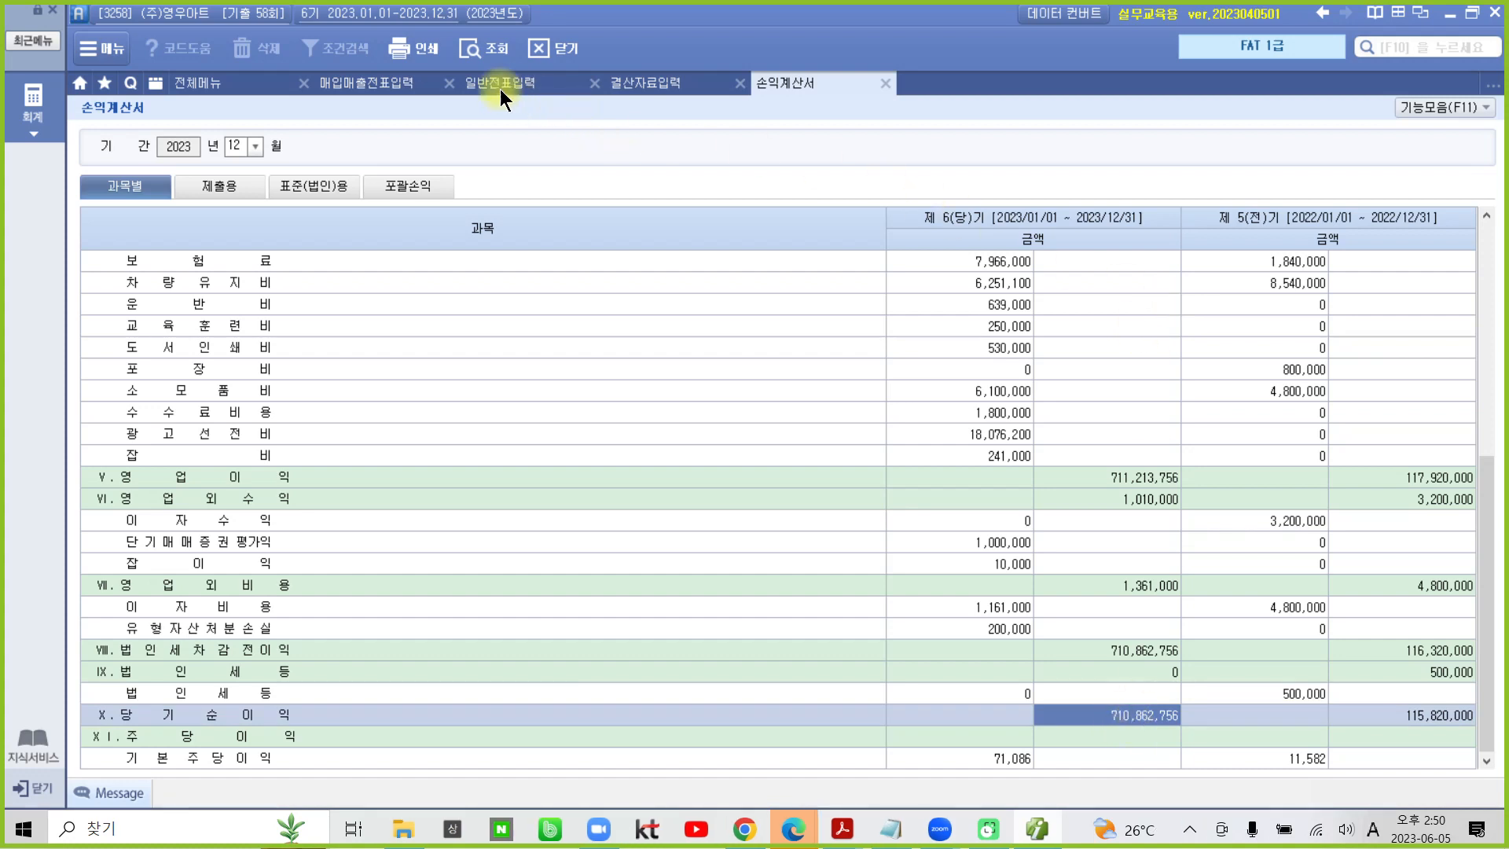
- Open the 이익잉여금처분계산서 without loading the saved data and check its current-period 당기순이익
{"action": "left_click", "coordinate": [264, 78]}
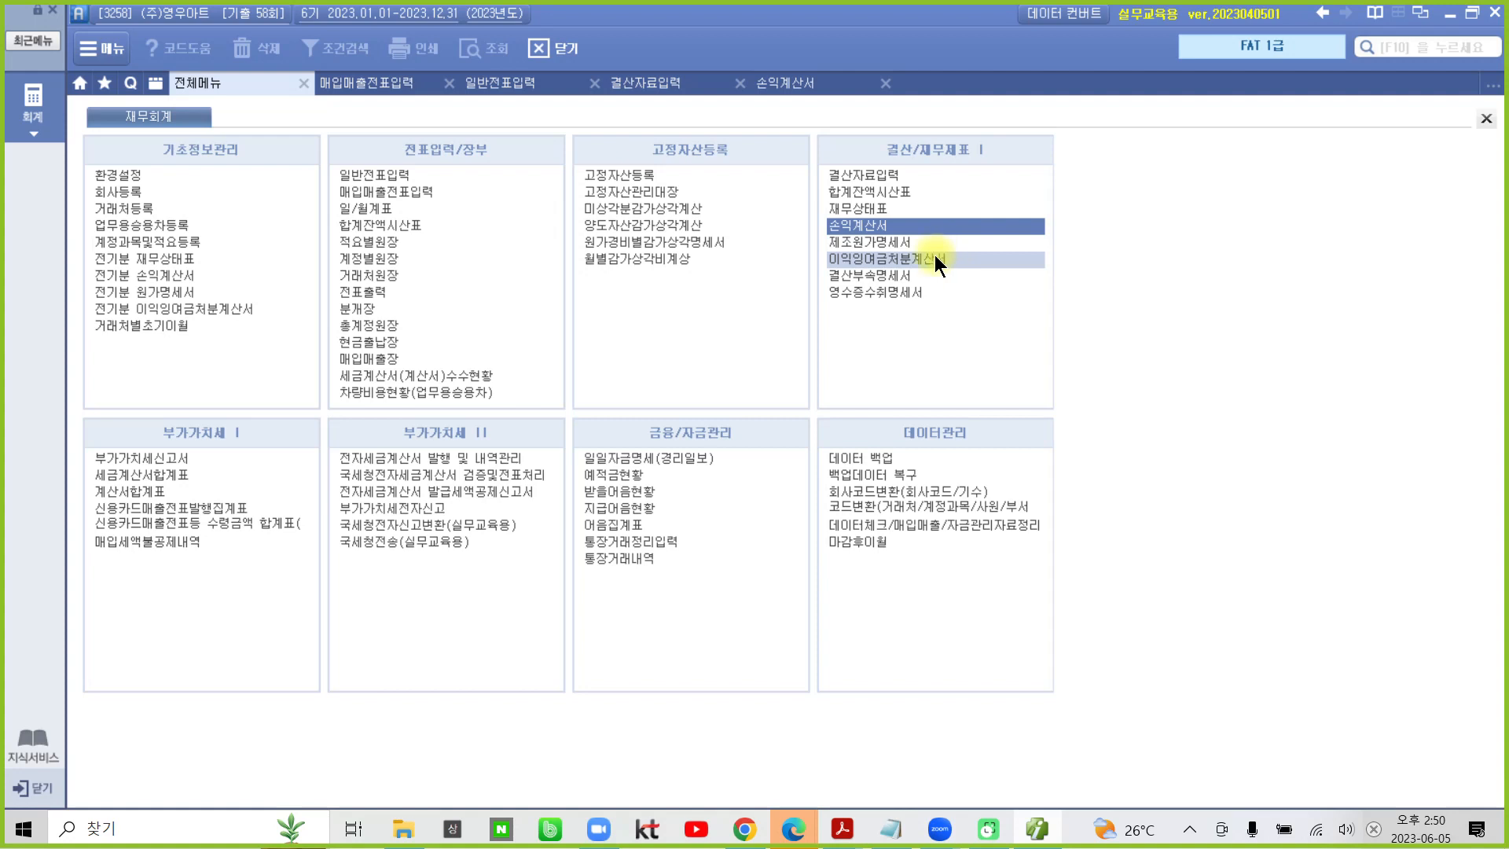
{"action": "left_click", "coordinate": [935, 255]}
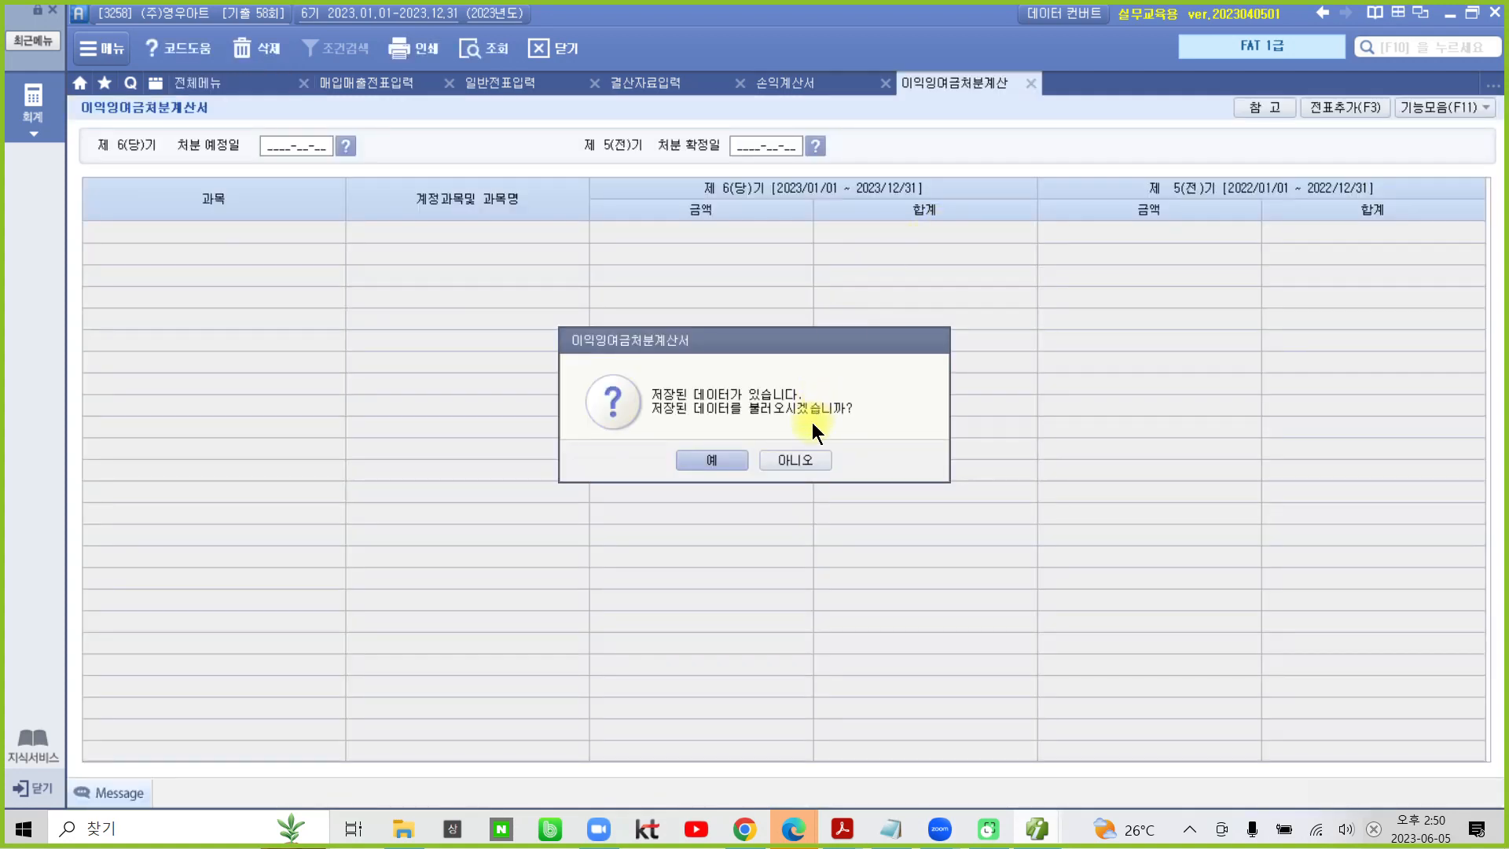
{"action": "left_click", "coordinate": [794, 460]}
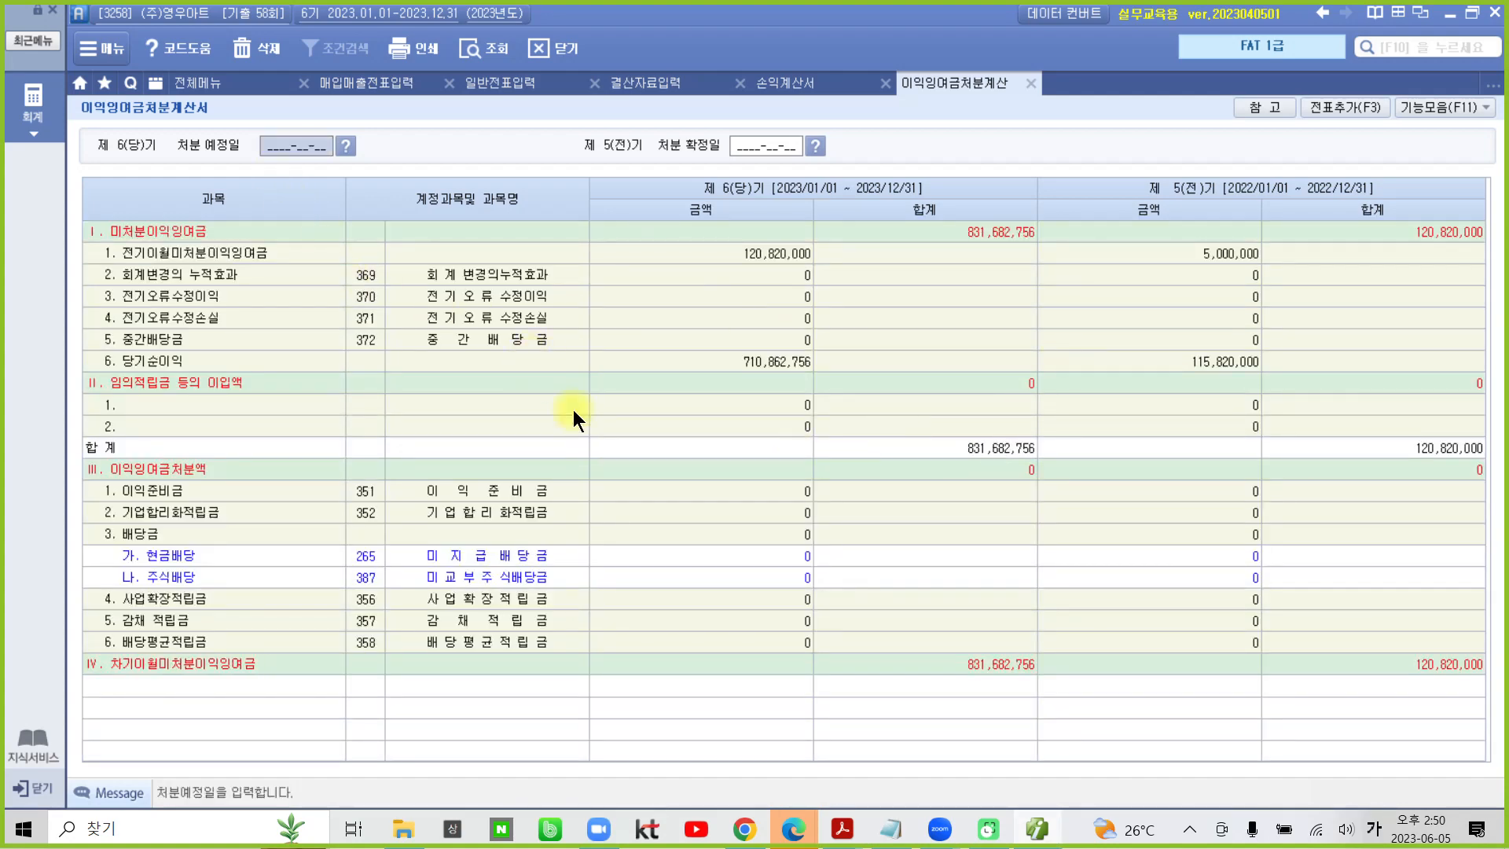
{"action": "left_click", "coordinate": [754, 370]}
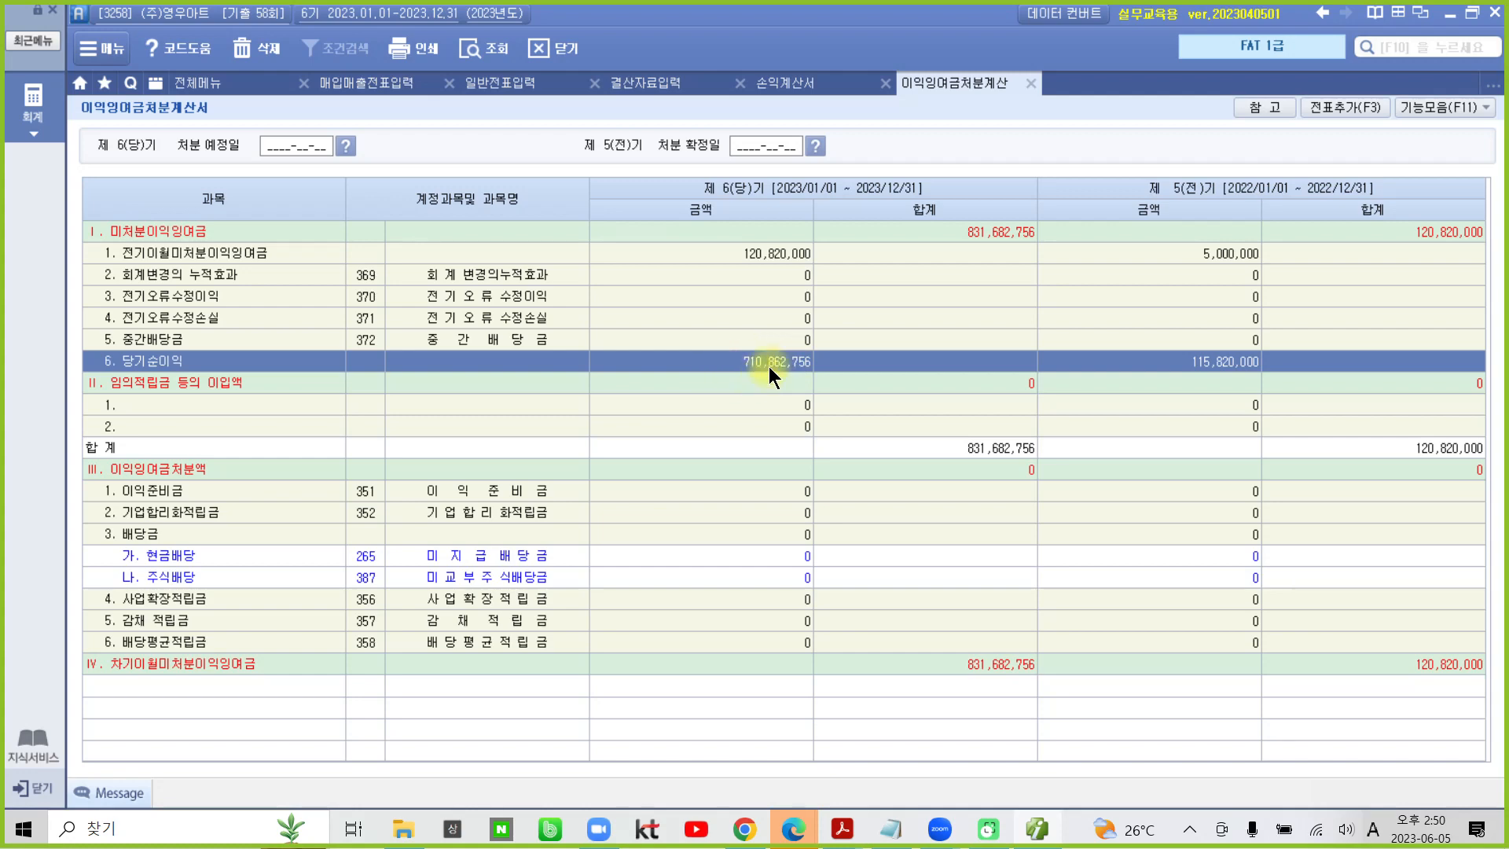
- Set the current-period 처분 예정일 to 2024-02-23 and the prior-period 처분 확정일 to 2023-02-23, and add the 이익잉여금처분계산서 entries to 일반전표
{"action": "left_click", "coordinate": [271, 148]}
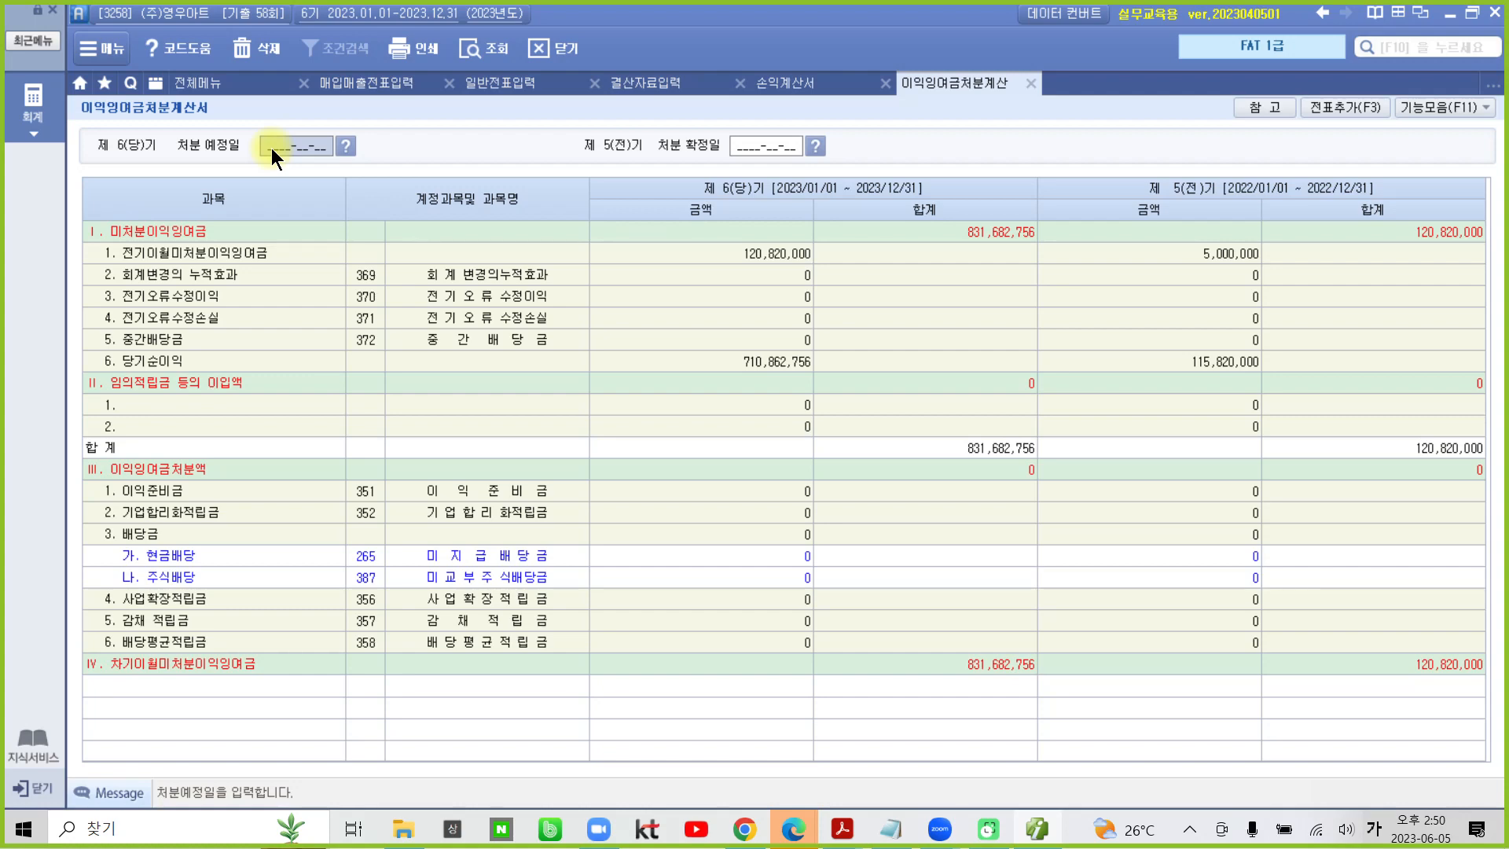
{"action": "type", "text": "20240223"}
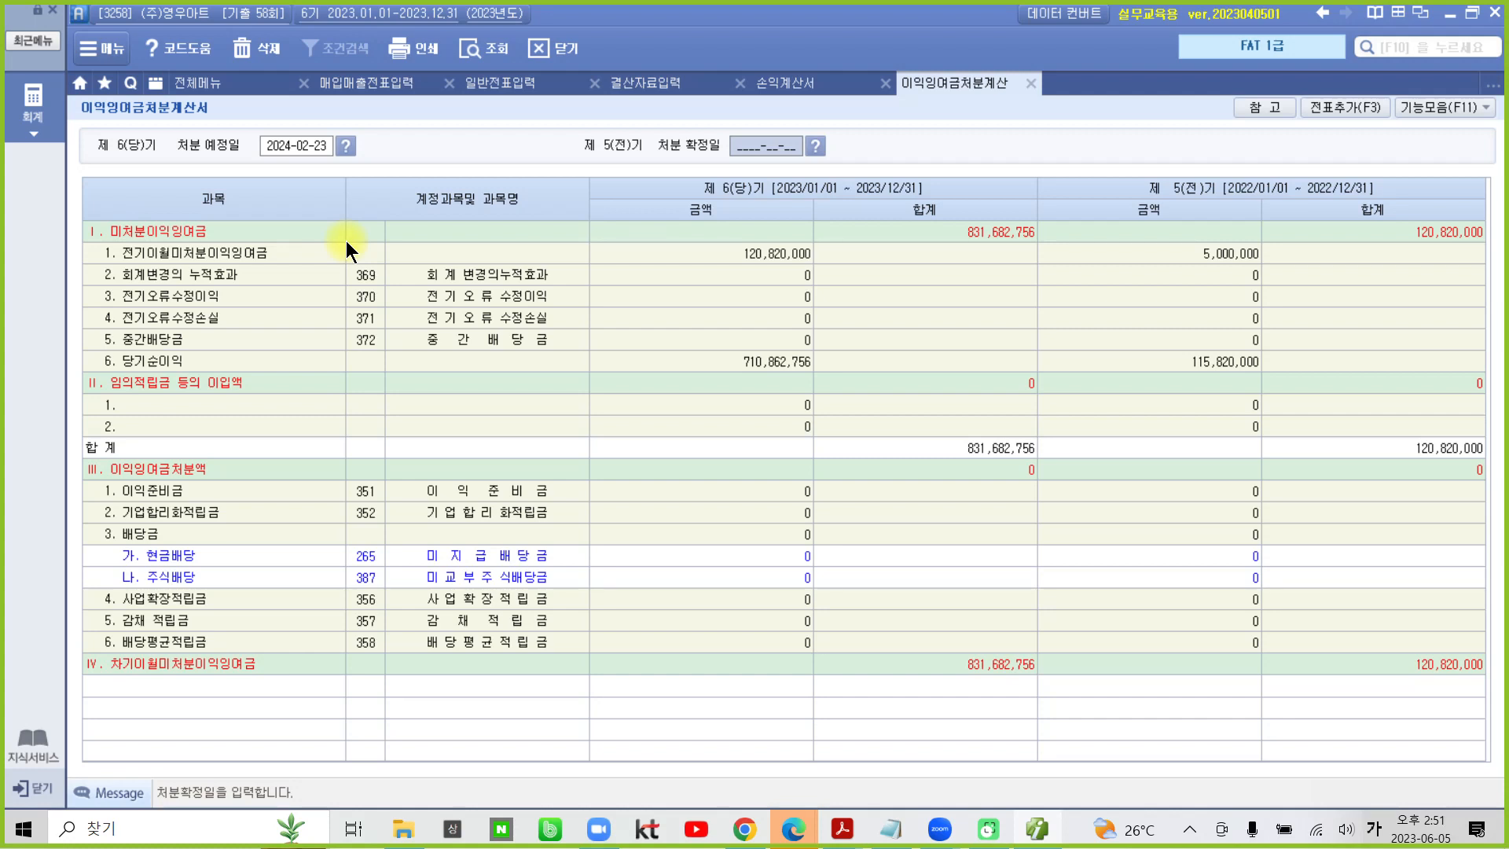
{"action": "type", "text": "2023"}
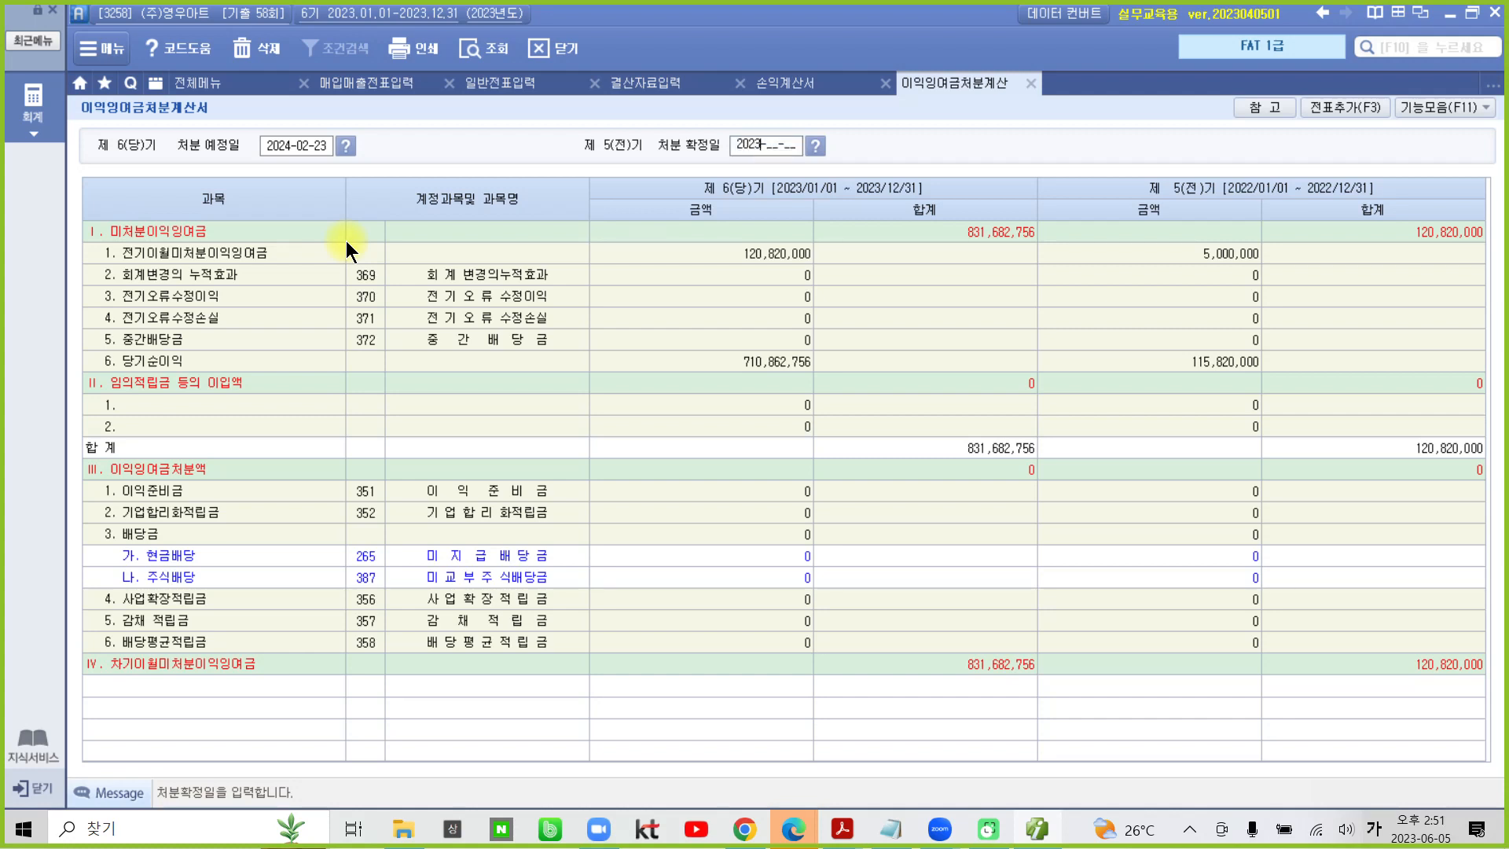
{"action": "type", "text": "02"}
{"action": "type", "text": "23"}
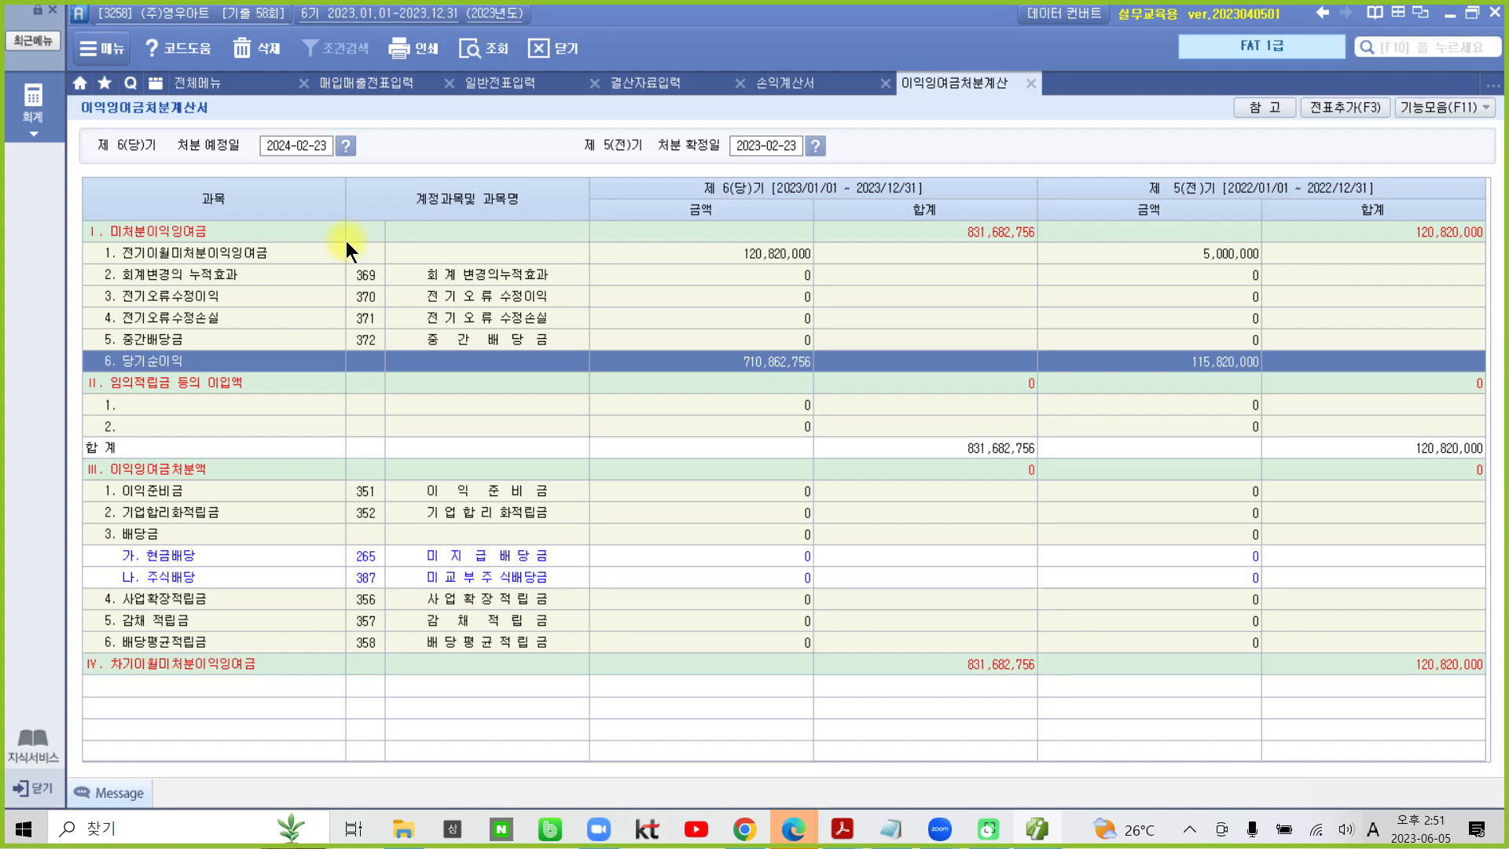
{"action": "left_click", "coordinate": [1334, 106]}
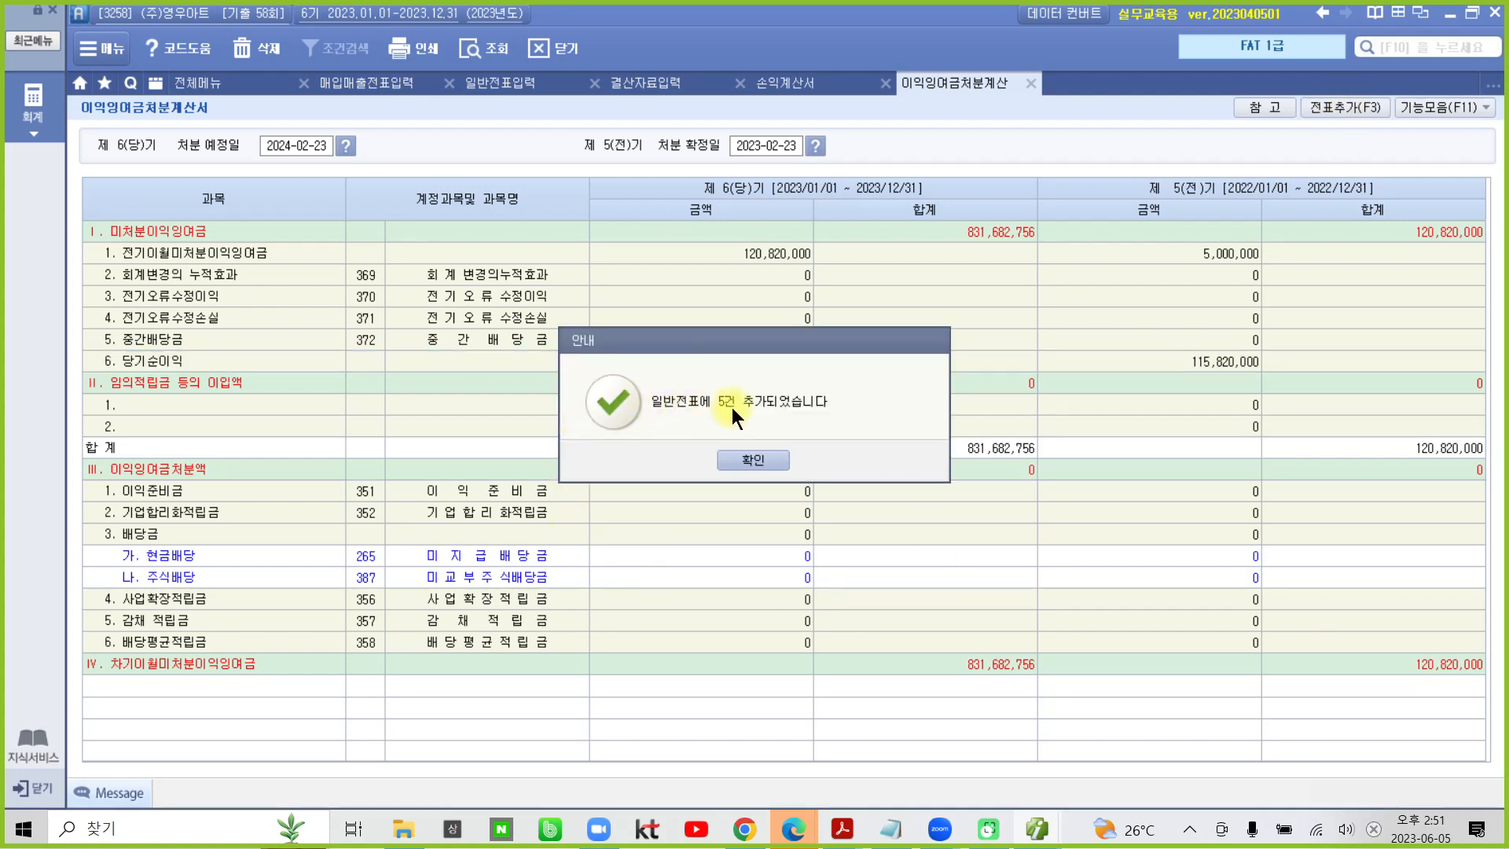
{"action": "left_click", "coordinate": [742, 459]}
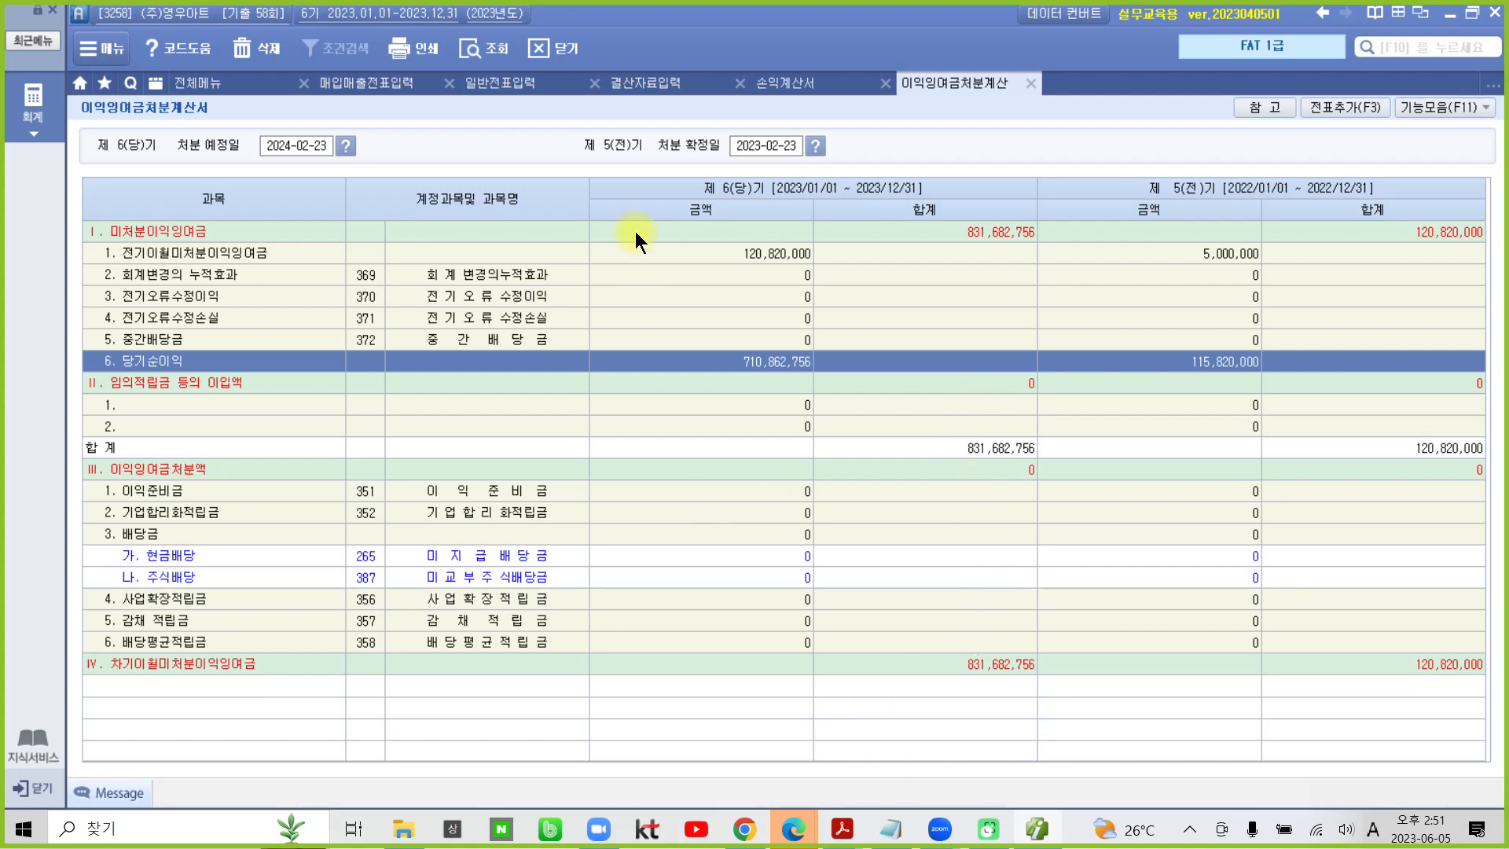
- Open the 재무상태표 for month 12 of 2023 and narrow the 과목 column to fit the account names
{"action": "left_click", "coordinate": [192, 85]}
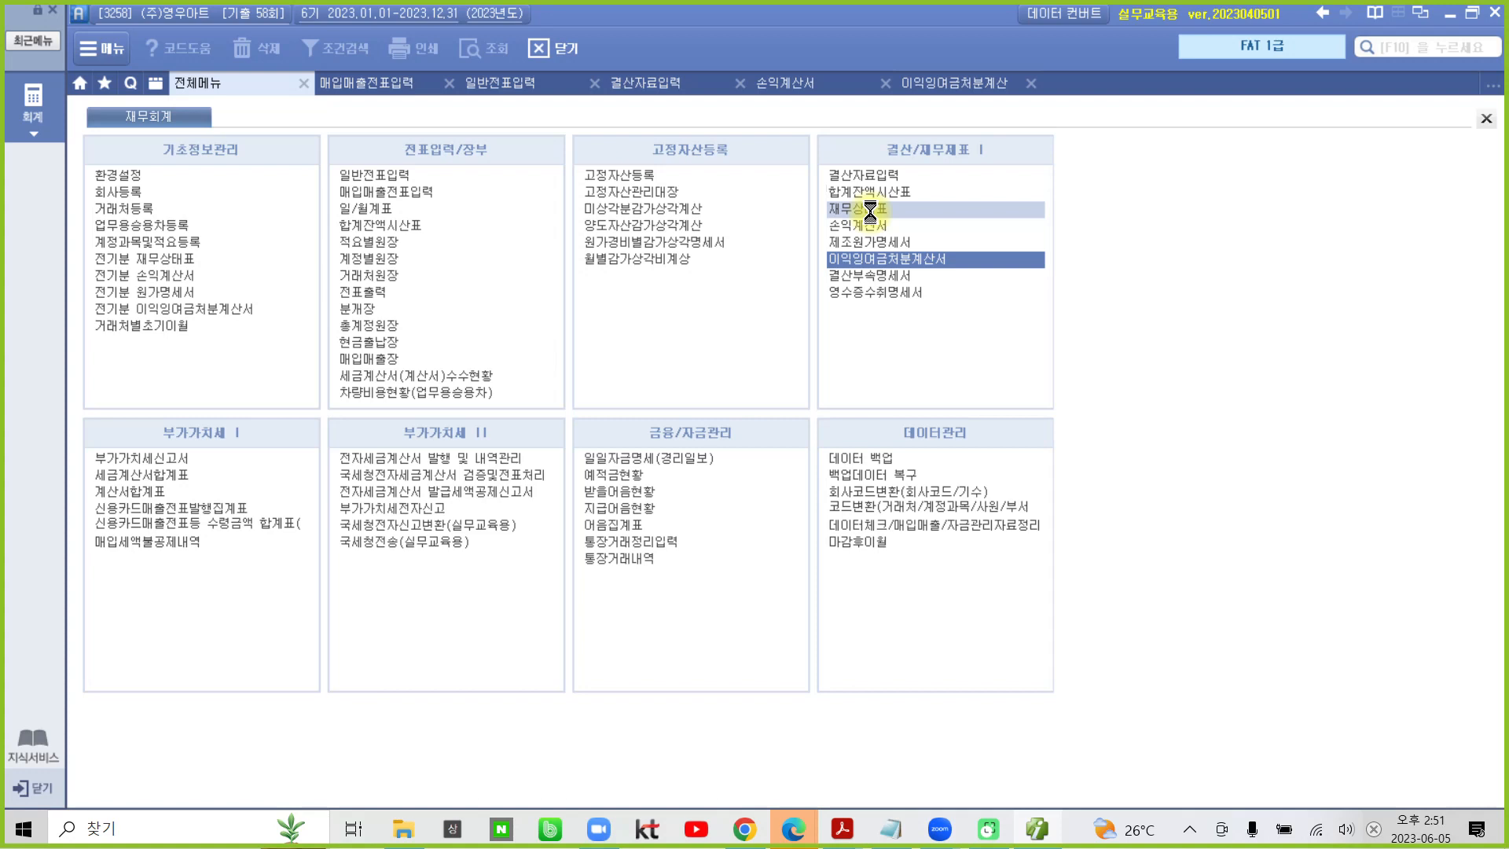
{"action": "left_click", "coordinate": [870, 210]}
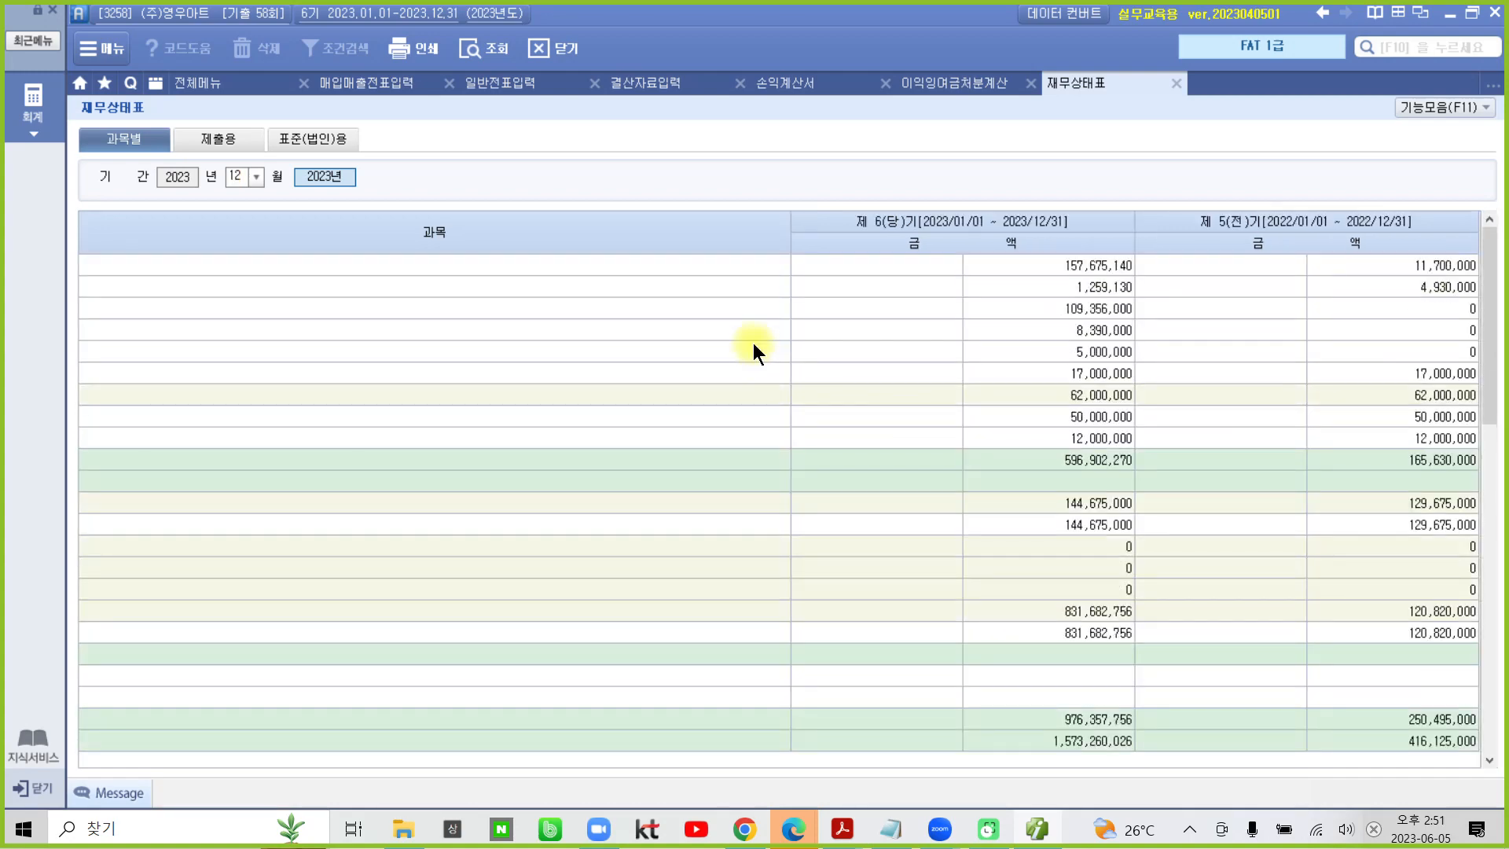
{"action": "left_click_drag", "start_coordinate": [788, 223], "coordinate": [513, 263]}
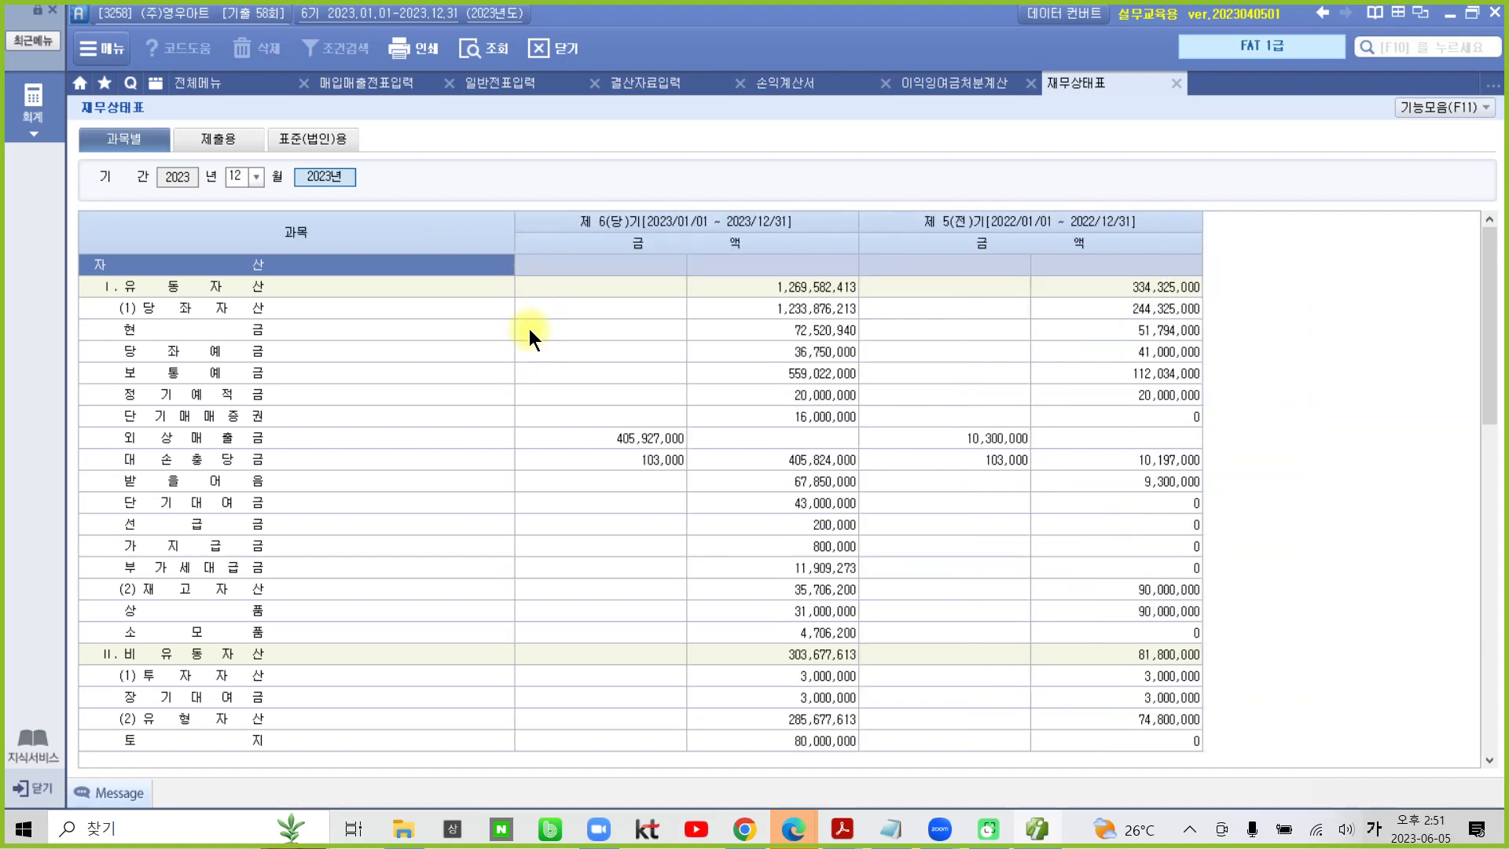
{"action": "double_click", "coordinate": [514, 218]}
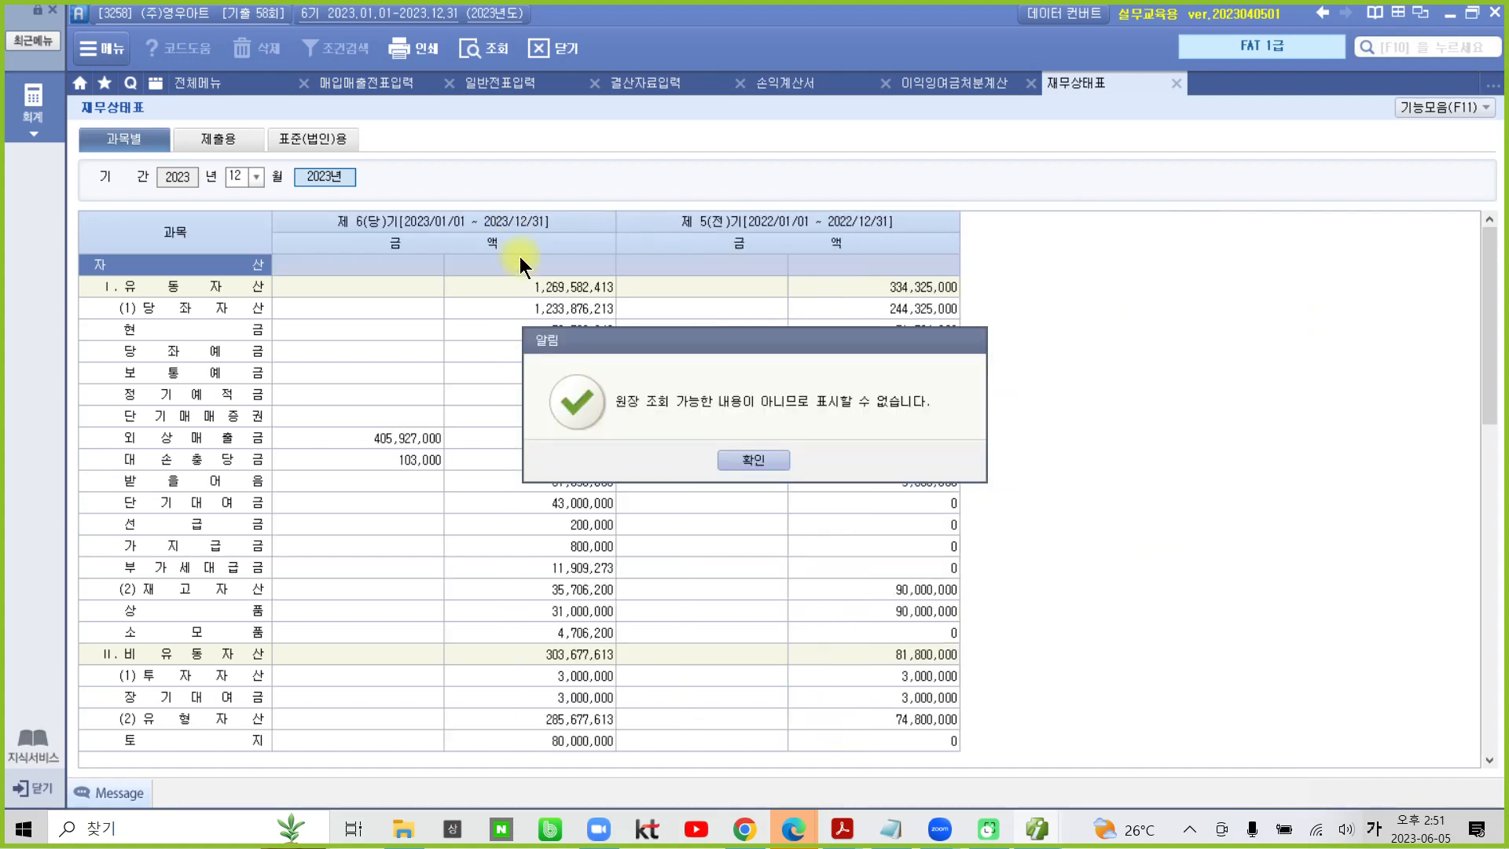
{"action": "left_click", "coordinate": [748, 452]}
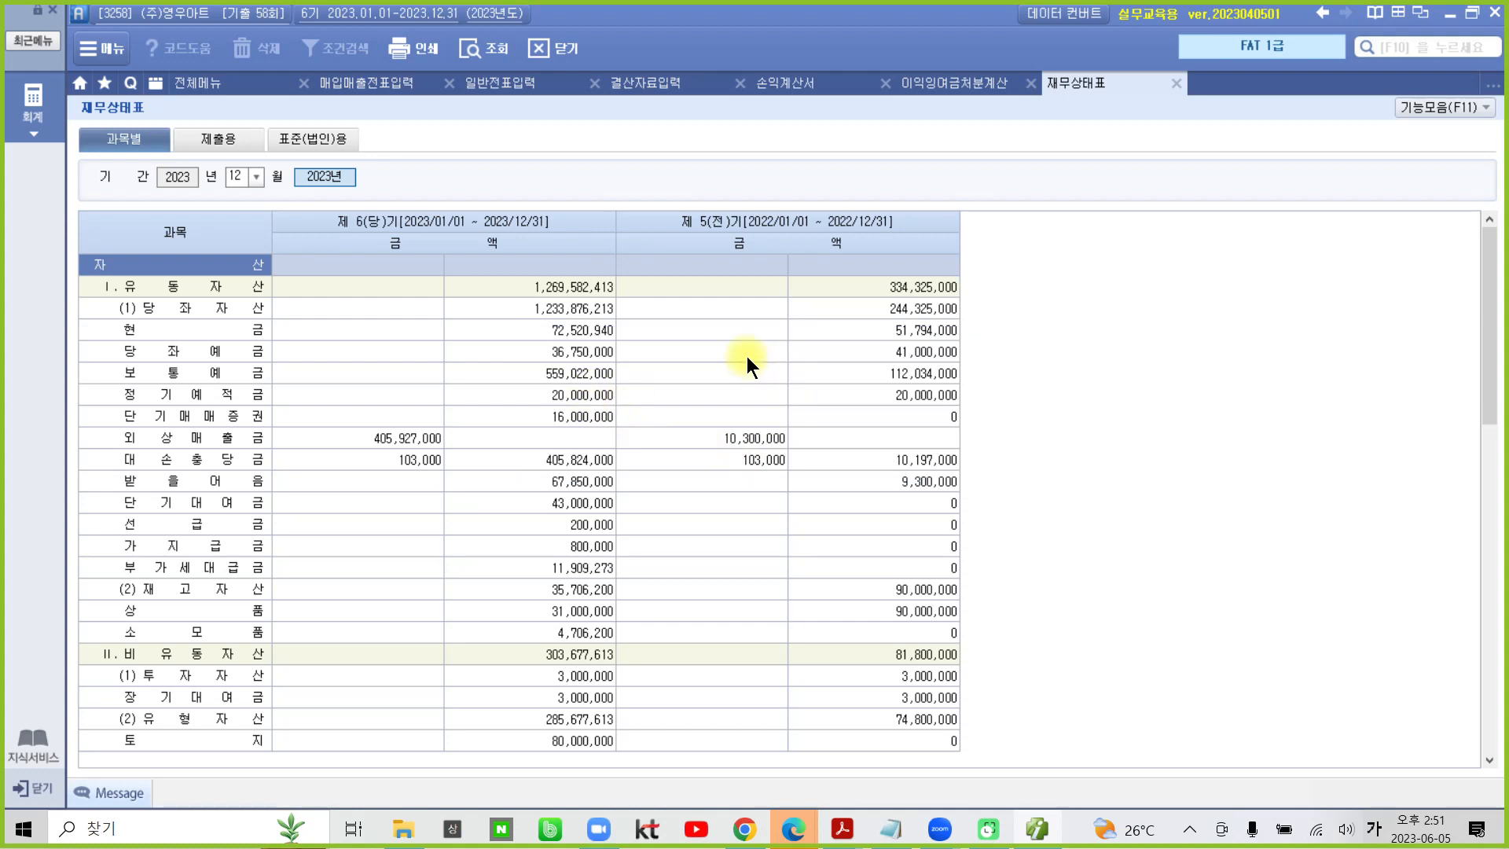